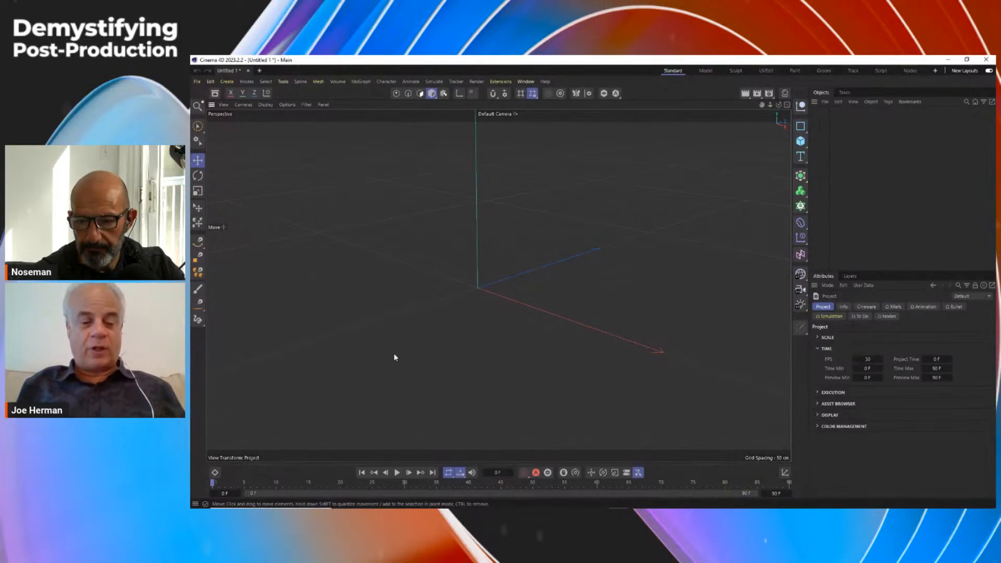
Step: Switch to Chrome to view the Rumba Dancing animation on Mixamo's soldier character, then return to Cinema 4D
mouse_move(492, 507)
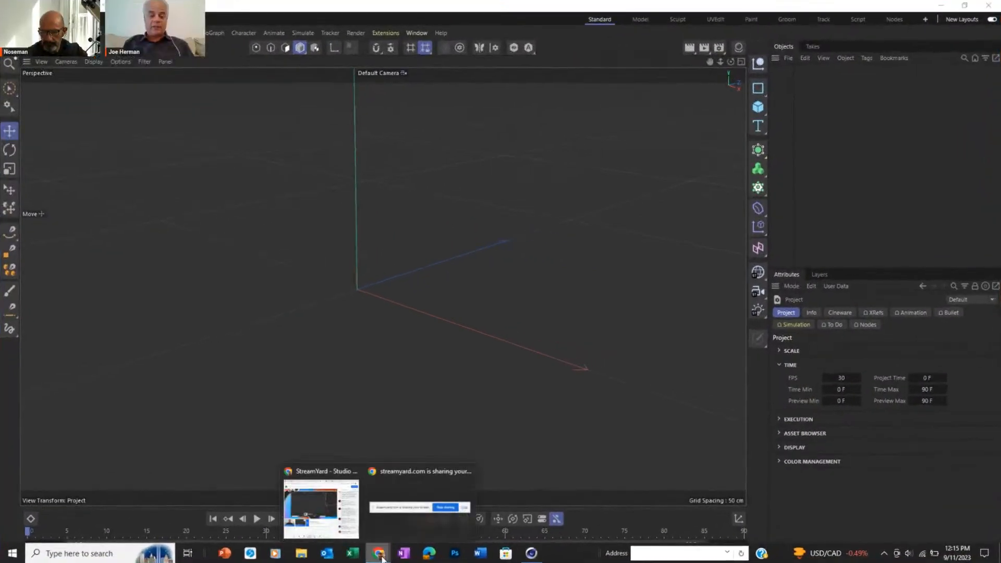
mouse_move(470, 487)
left_click(347, 533)
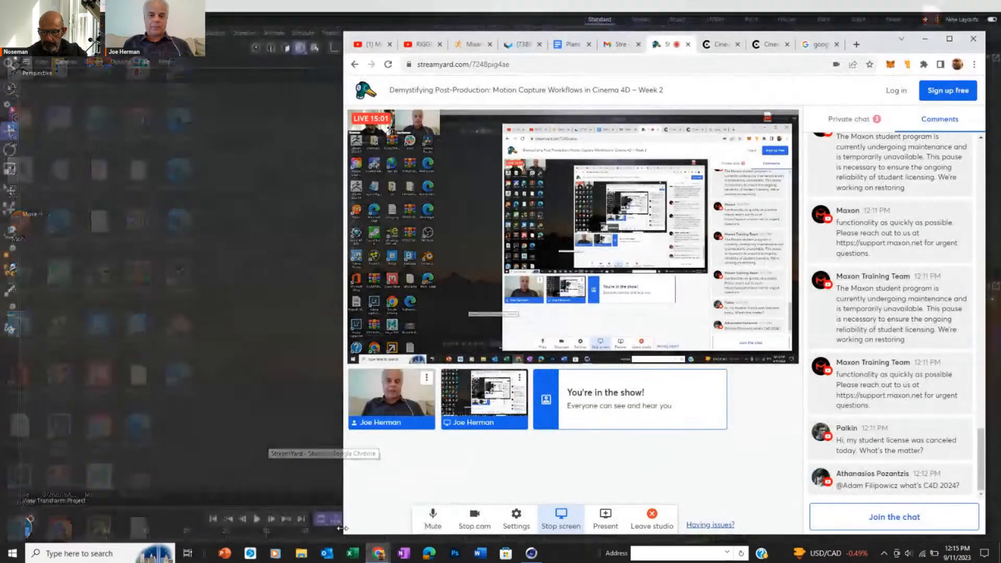
left_click(459, 44)
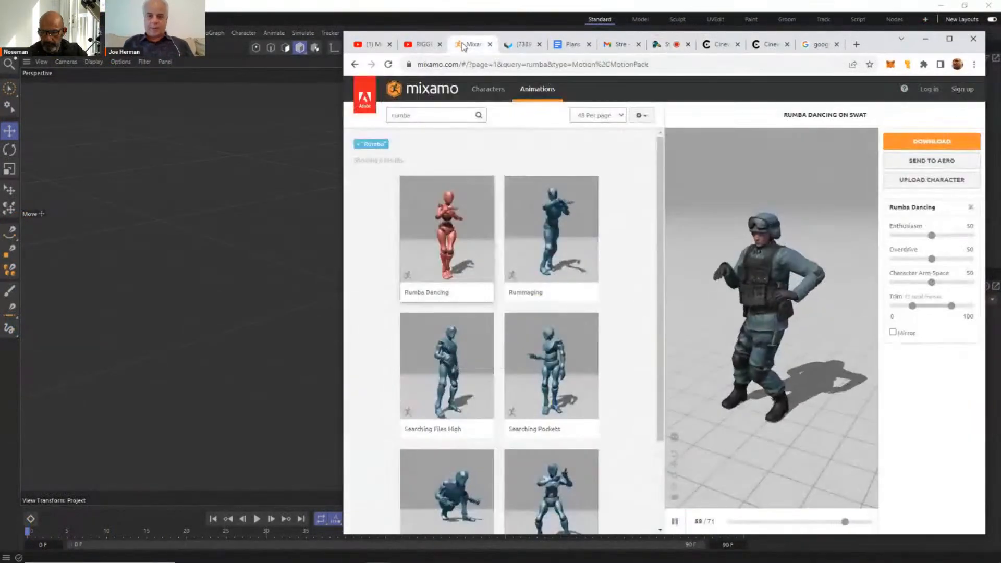
left_click_drag(885, 50, 800, 24)
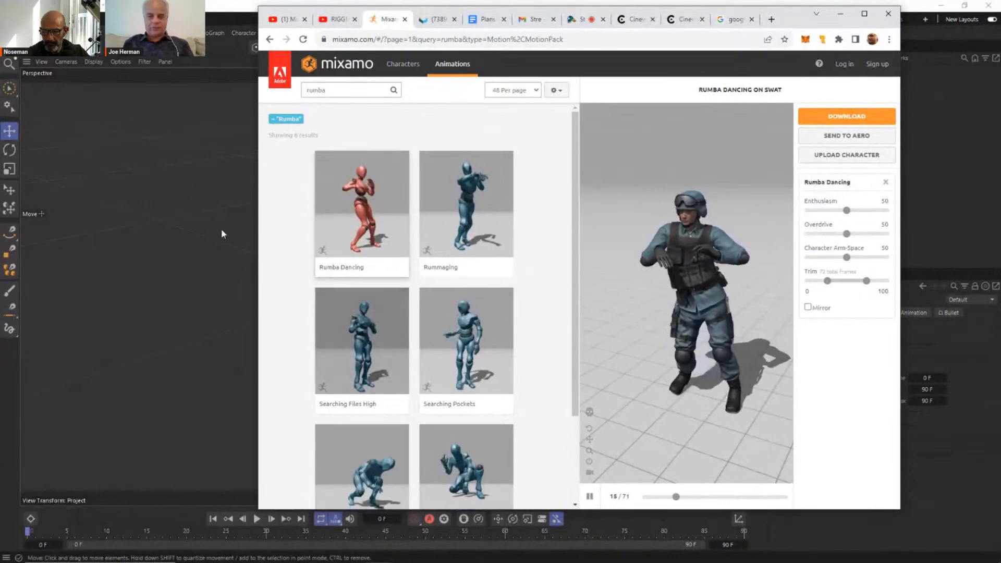
left_click(187, 199)
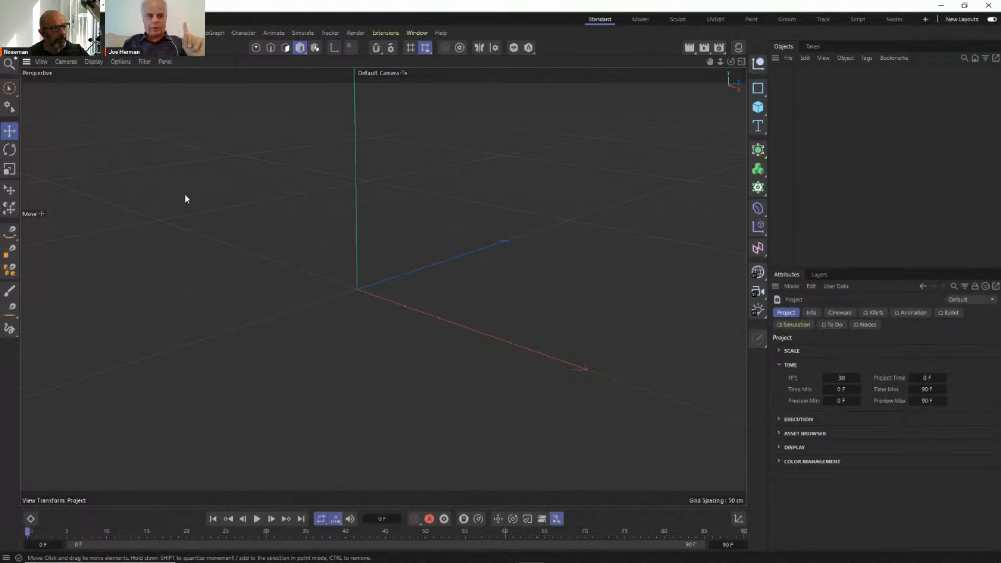
Step: Open Rumba Dancing.fbx from the FinalMocapForVideos folder as its own project with the default FBX import settings
left_click(10, 33)
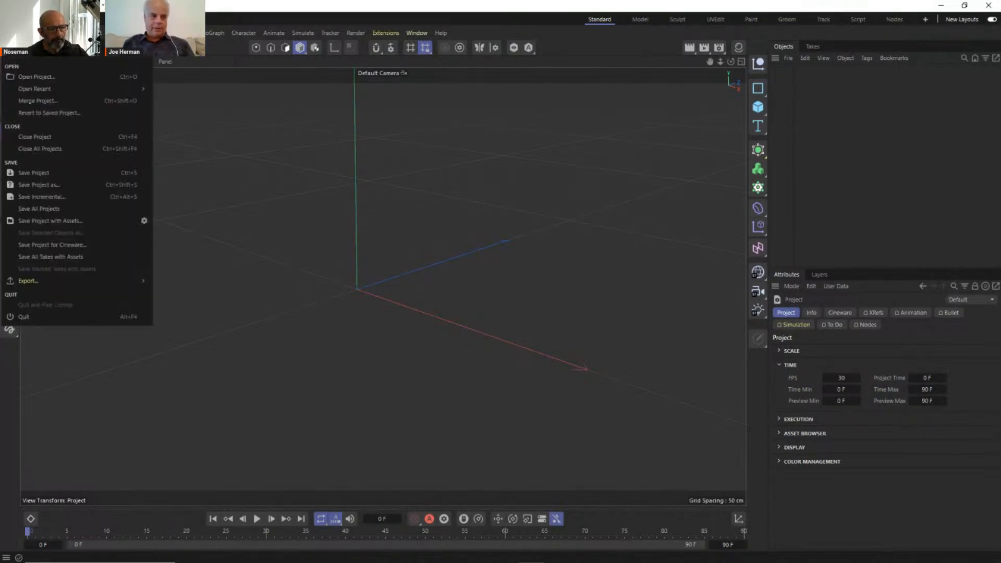
left_click(34, 78)
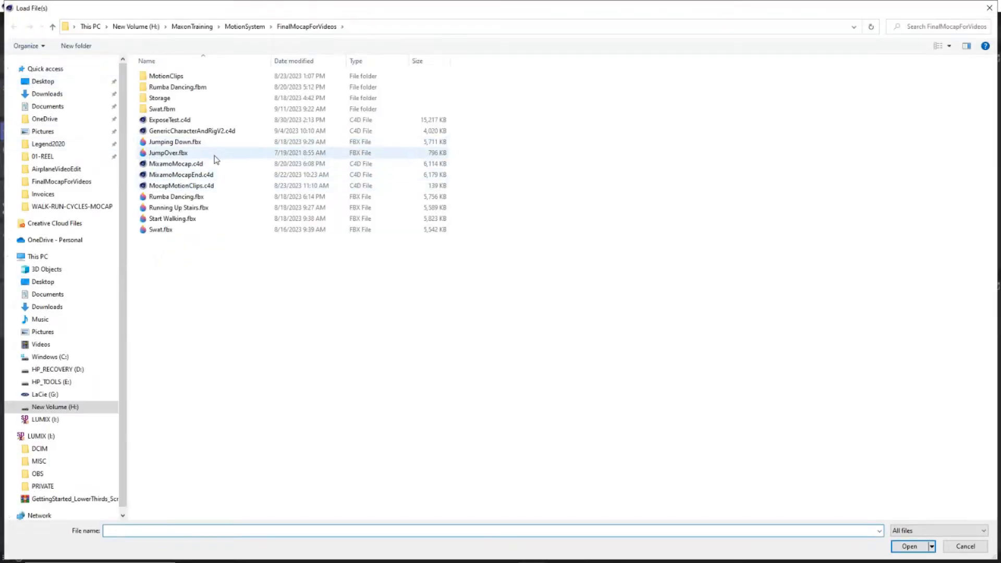
left_click(200, 198)
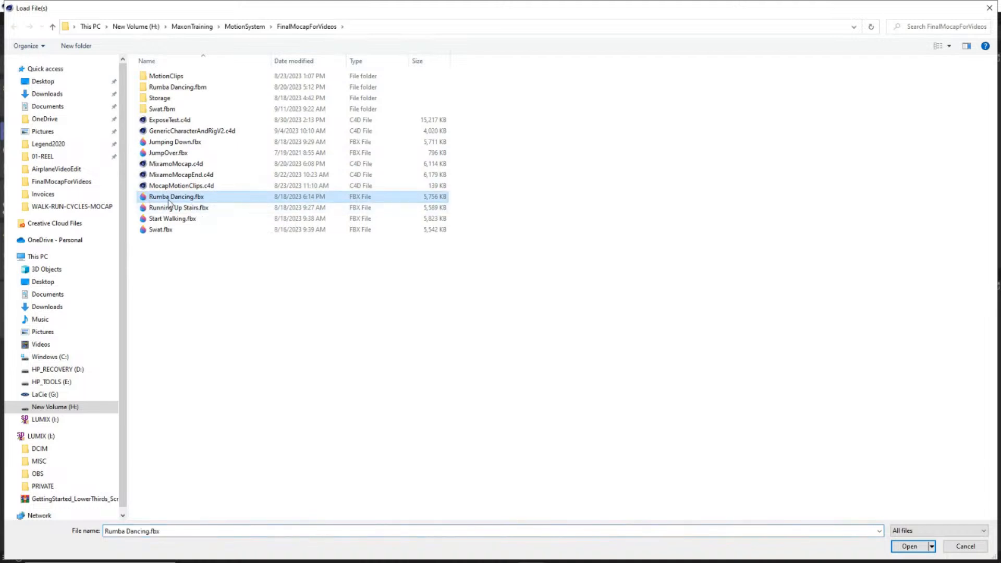
left_click(912, 548)
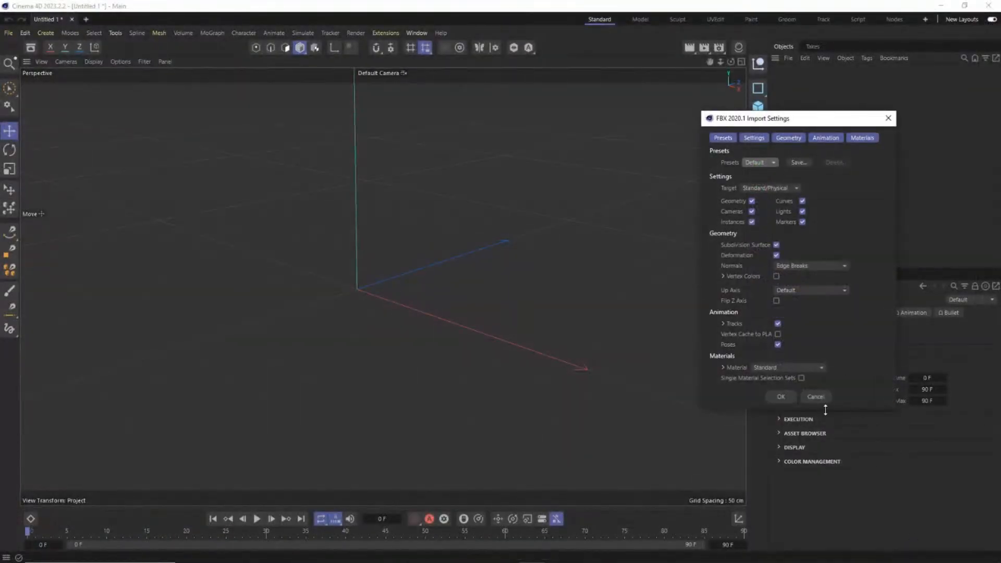
left_click(782, 397)
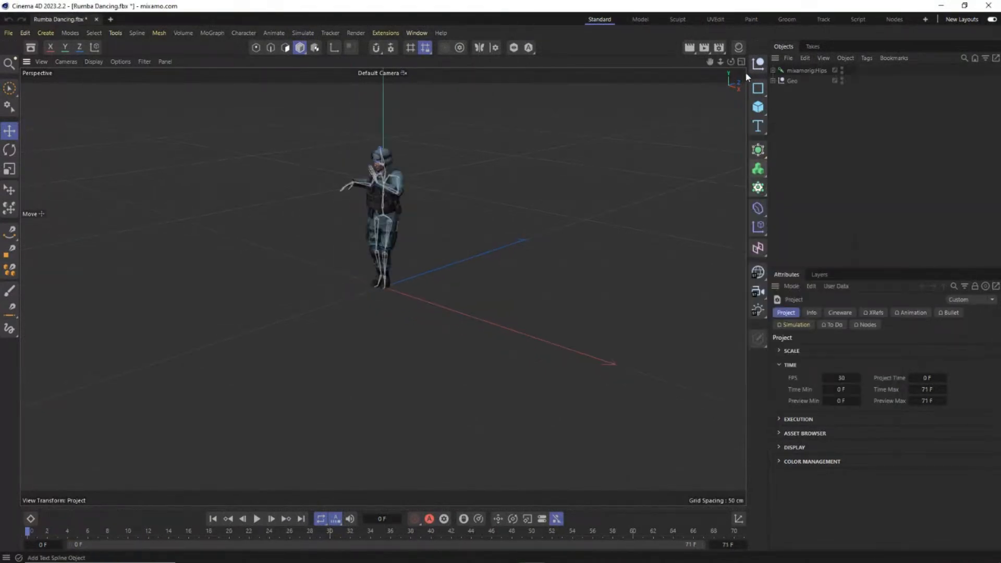
Step: Examine the animation tracks of the mixamorig:Hips hierarchy in a Timeline window, then close that window
left_click(418, 33)
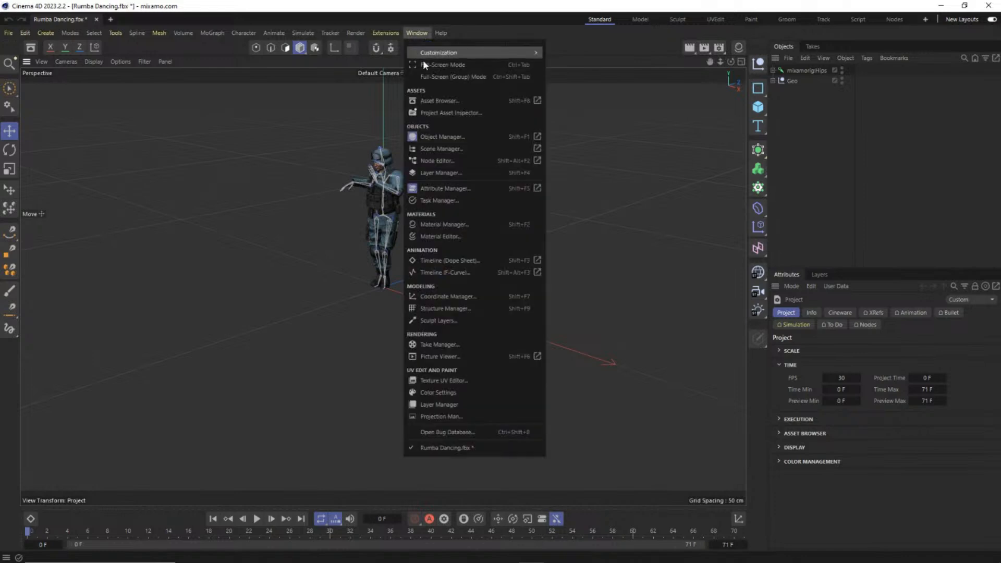
left_click(537, 260)
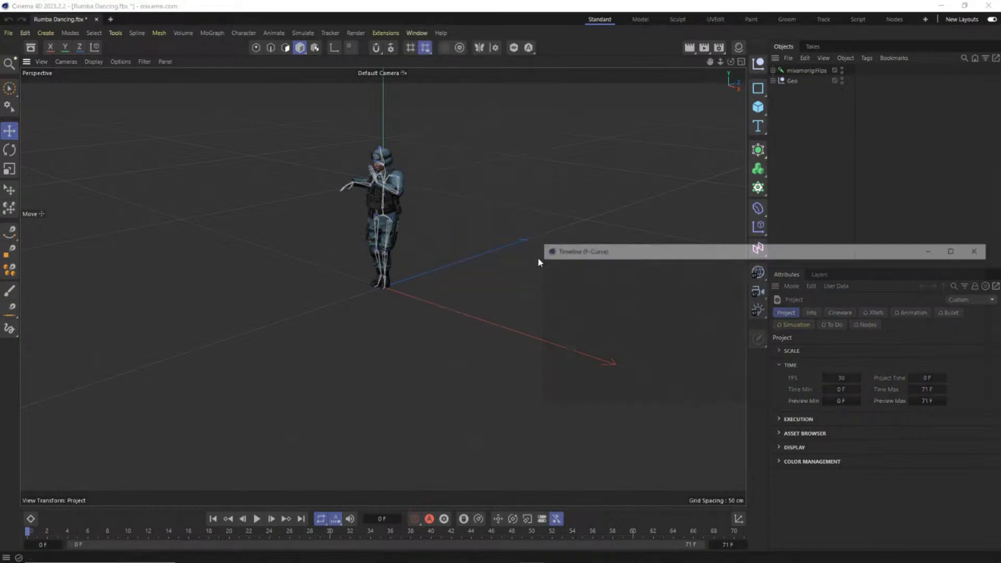
left_click_drag(674, 253, 472, 227)
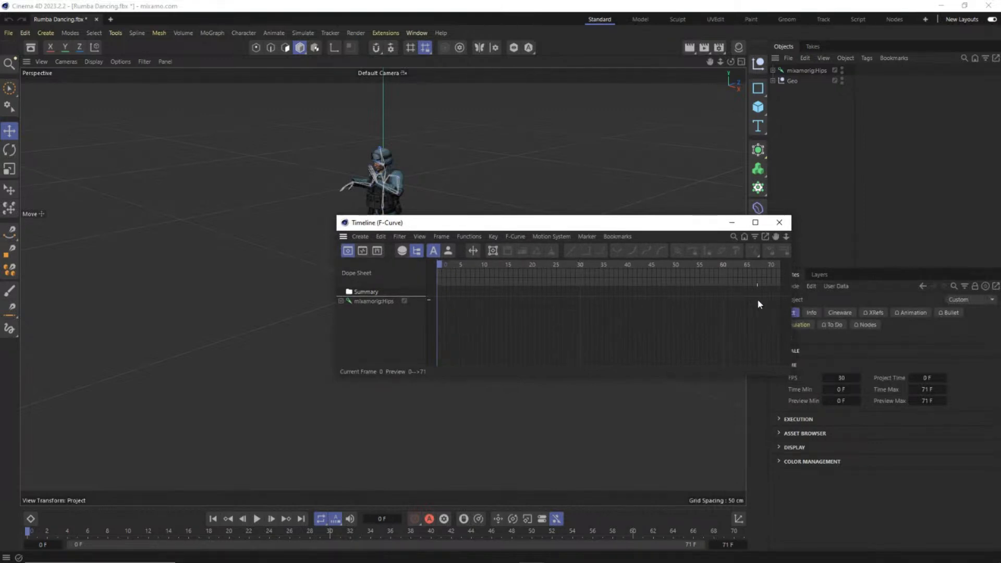
left_click(341, 301)
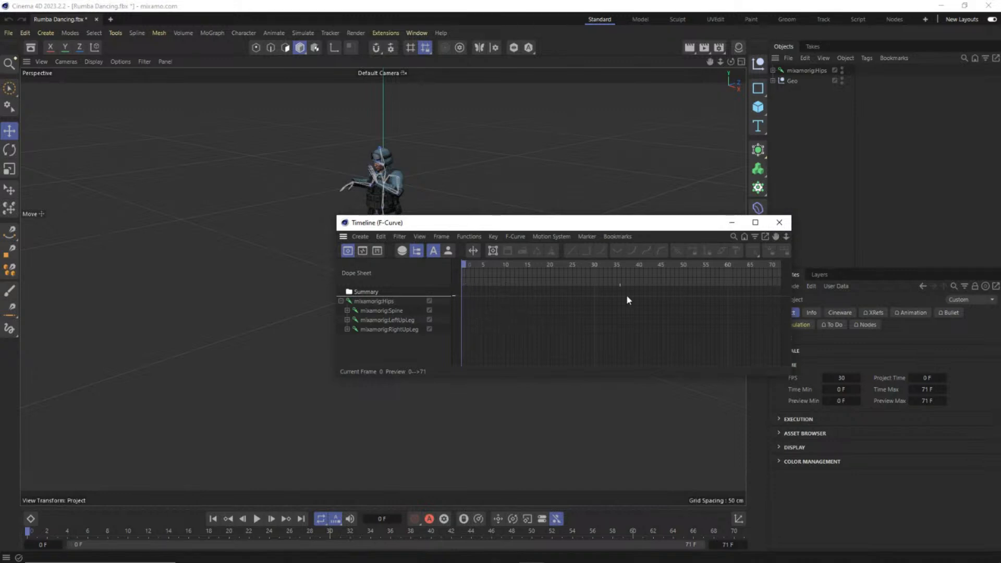
left_click(779, 224)
Step: Show the Material Manager and examine the soldier body material in the Material Editor
left_click(739, 48)
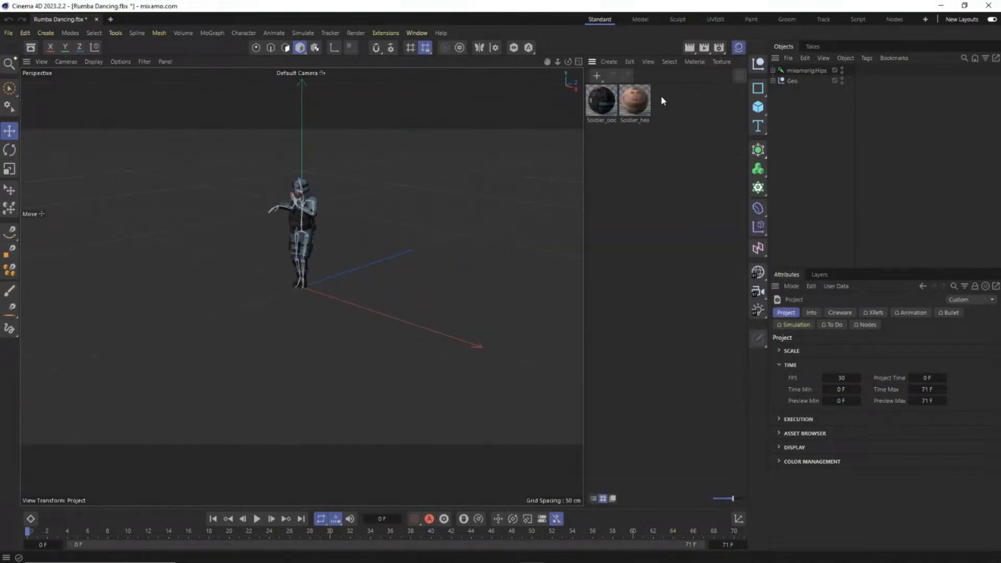
double_click(603, 101)
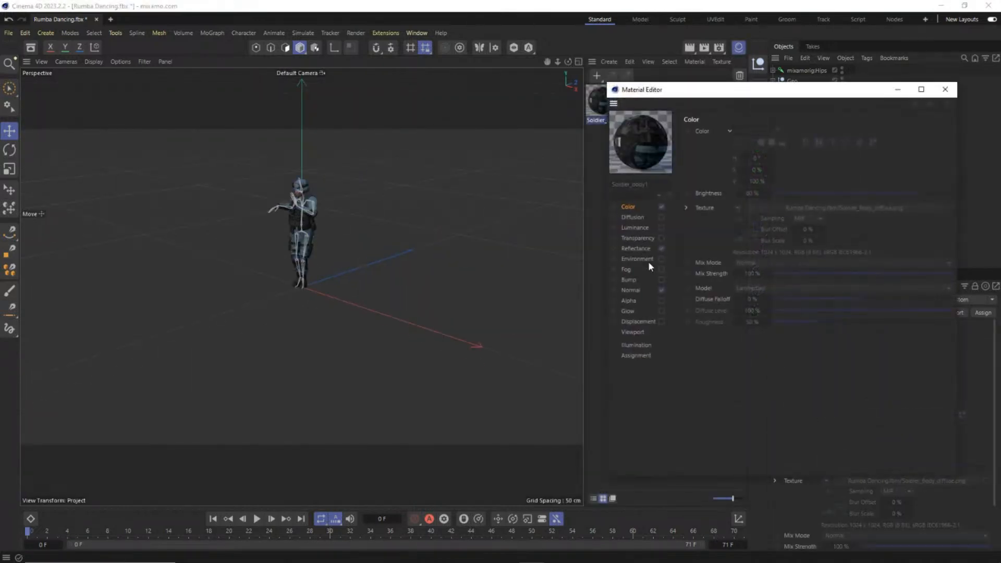
left_click(945, 89)
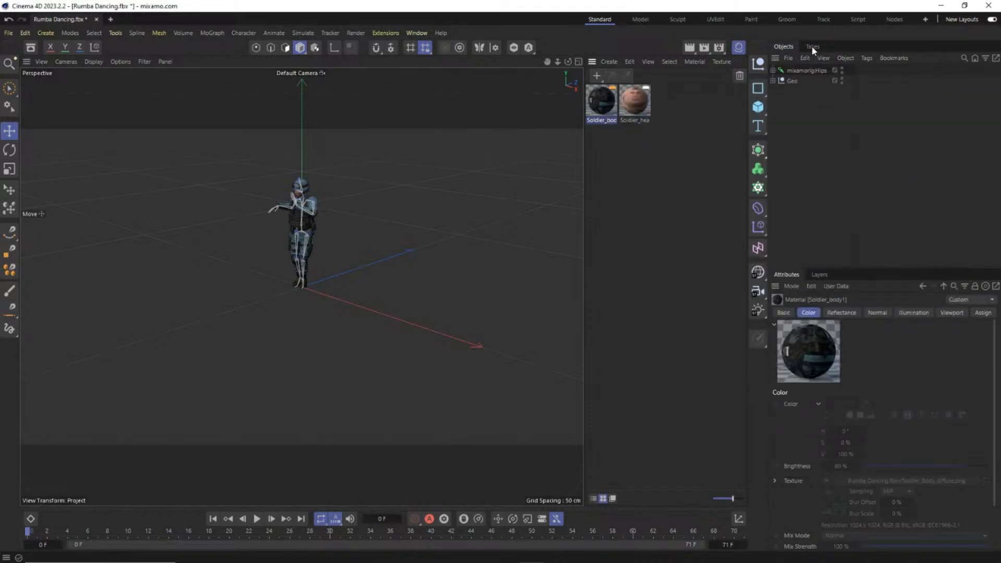
Step: Check which takes came in with the imported file, then return to the object list
left_click(812, 47)
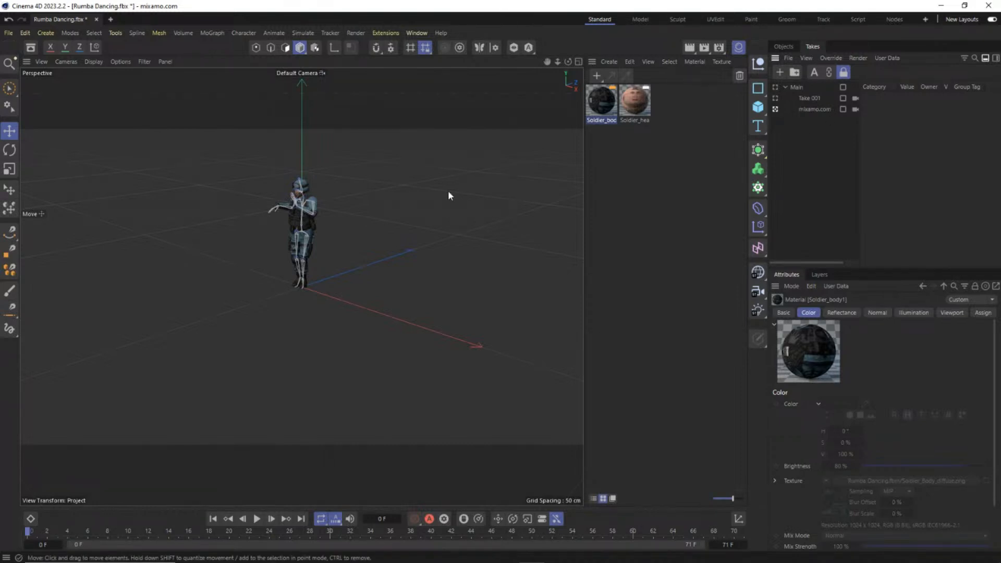
left_click(791, 45)
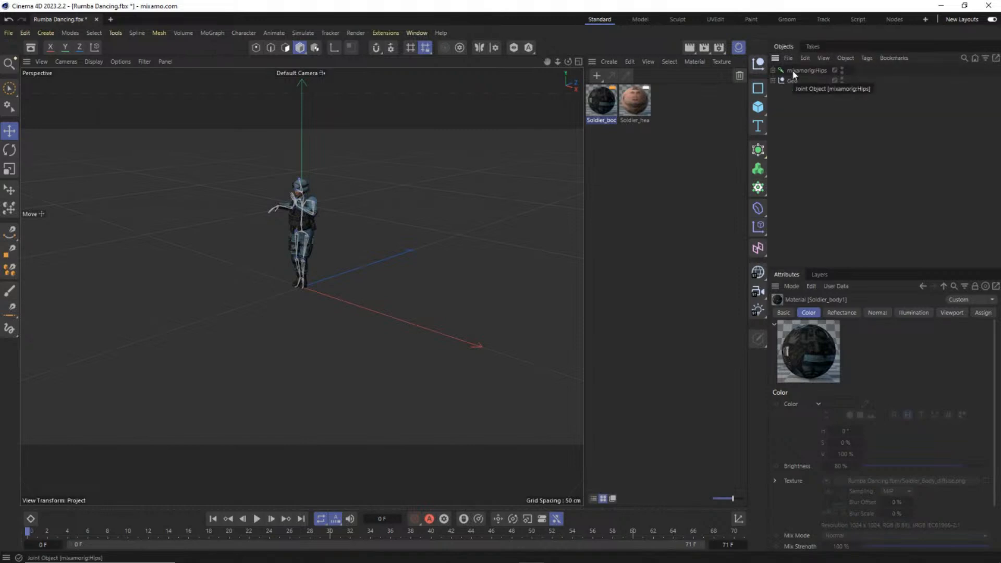
Step: Select the mixamorig:Hips joint and the Geo object, then close the Rumba Dancing.fbx project without saving
left_click(794, 72)
left_click(793, 81, "shift")
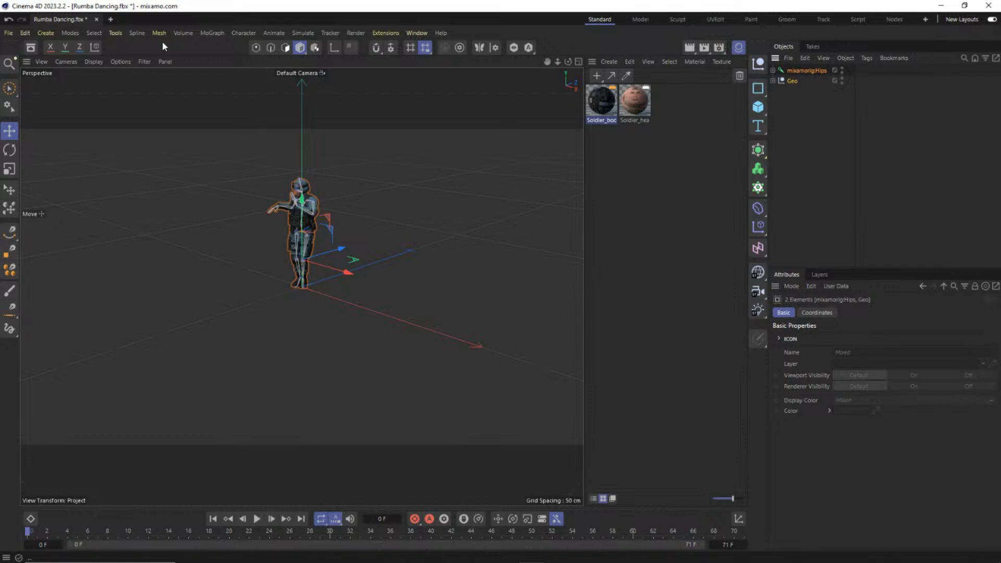
left_click(97, 19)
left_click(515, 326)
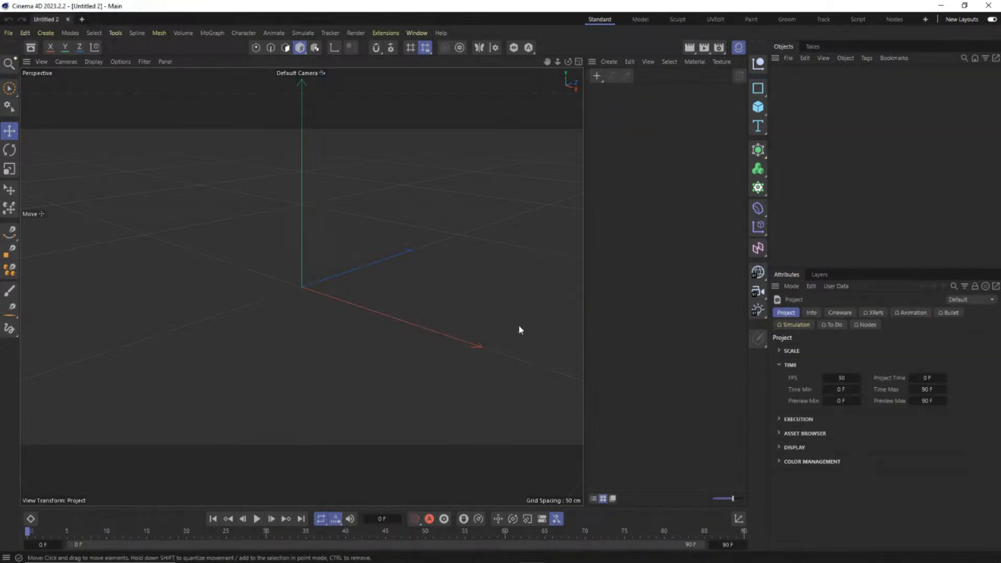
Step: Merge Rumba Dancing.fbx from FinalMocapForVideos into the empty project with default FBX import settings, declining to reassign the included takes
left_click(9, 32)
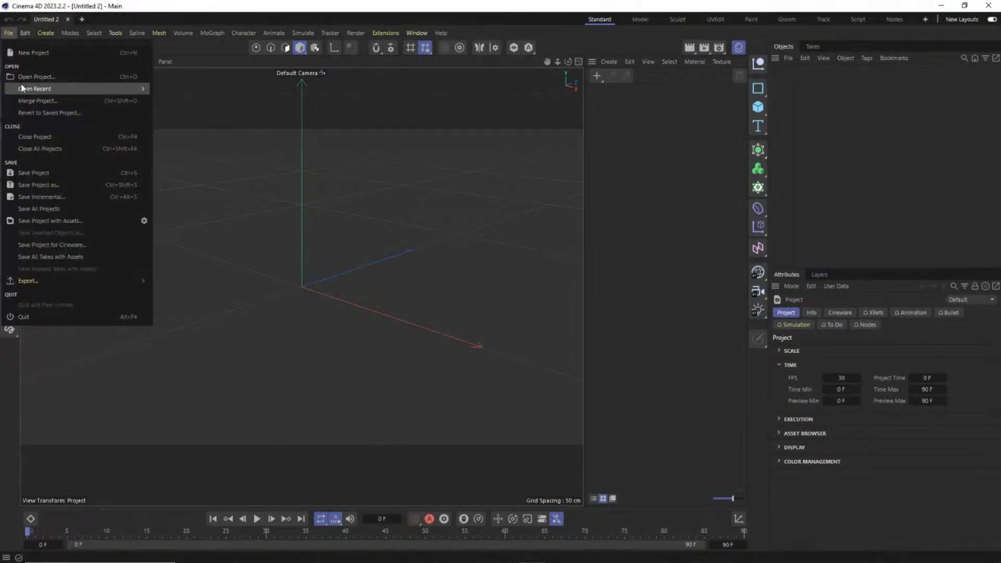
left_click(9, 28)
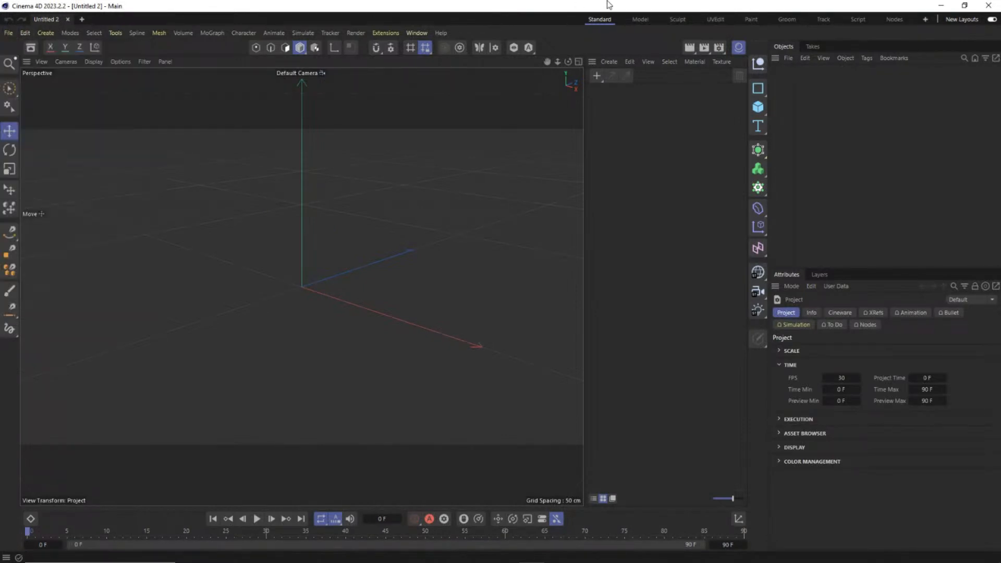
left_click(790, 56)
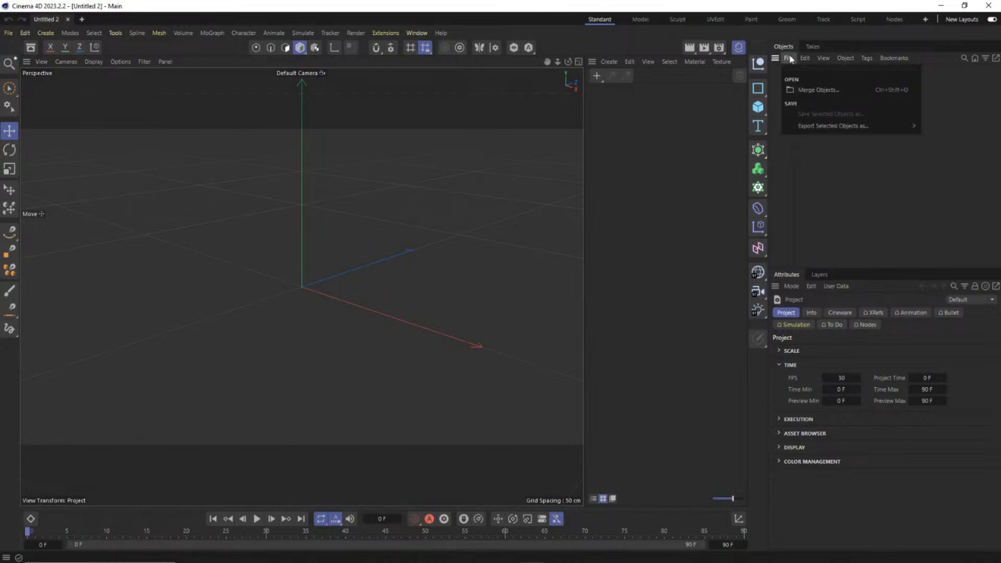
left_click(819, 90)
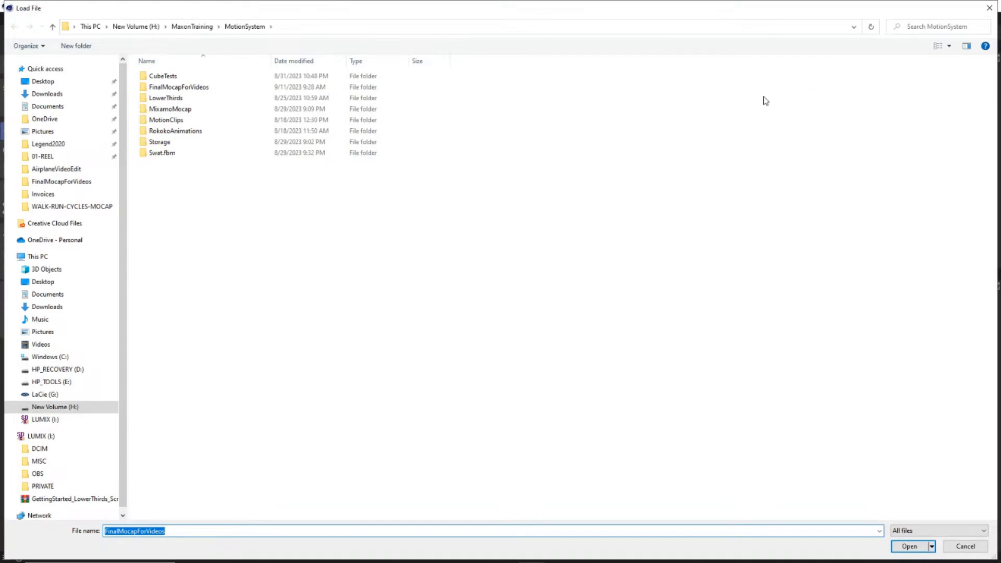
double_click(179, 87)
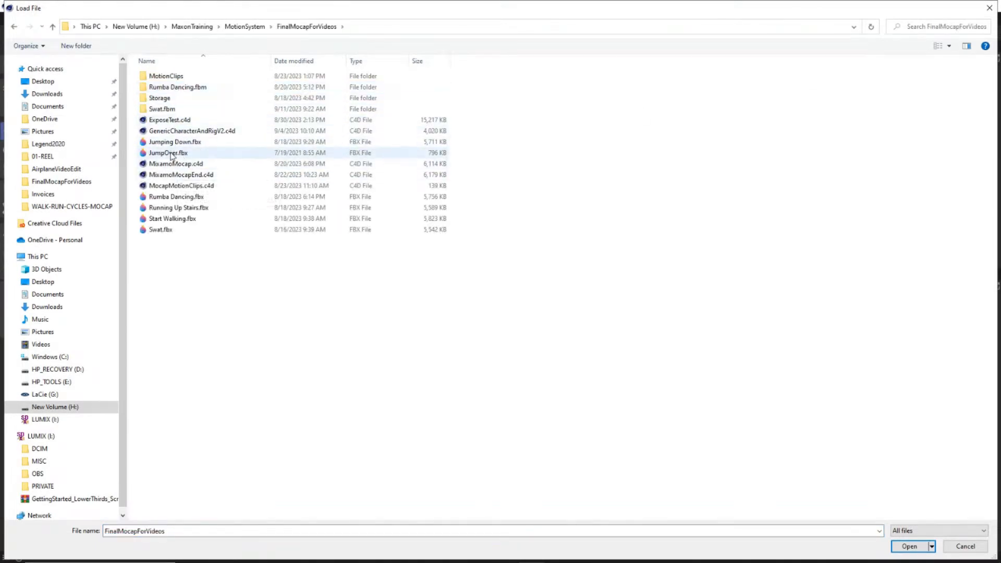
left_click(180, 201)
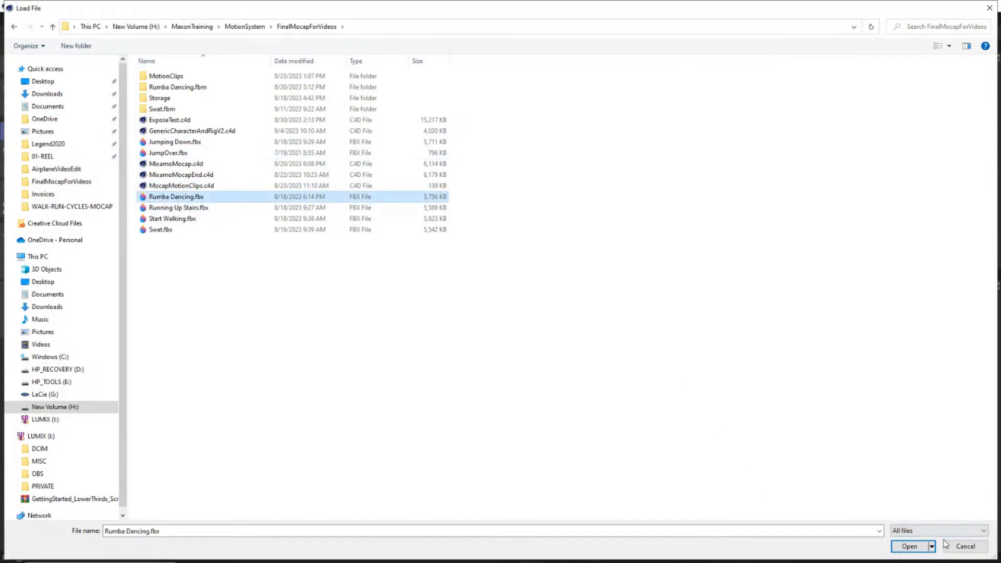
left_click(908, 546)
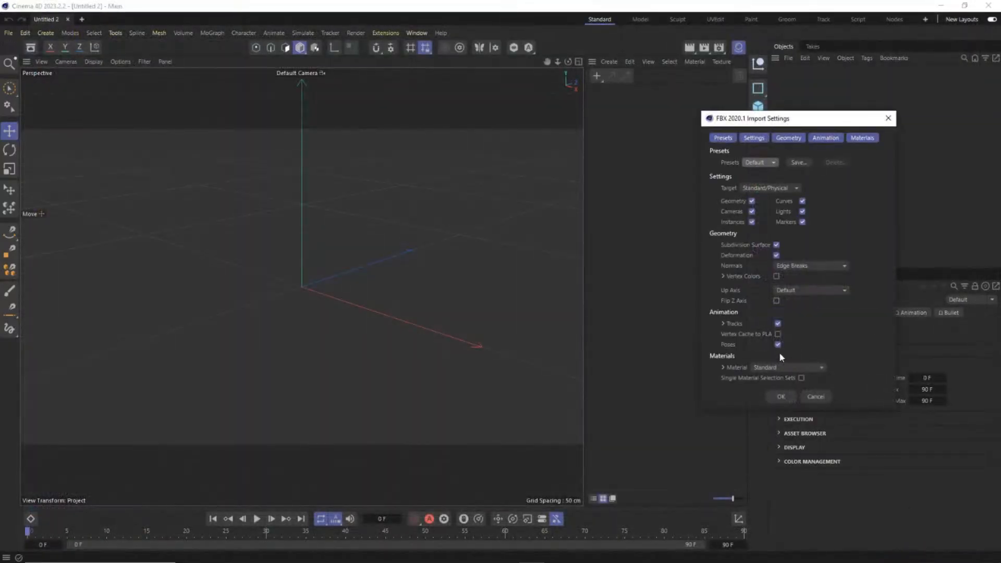
left_click(781, 397)
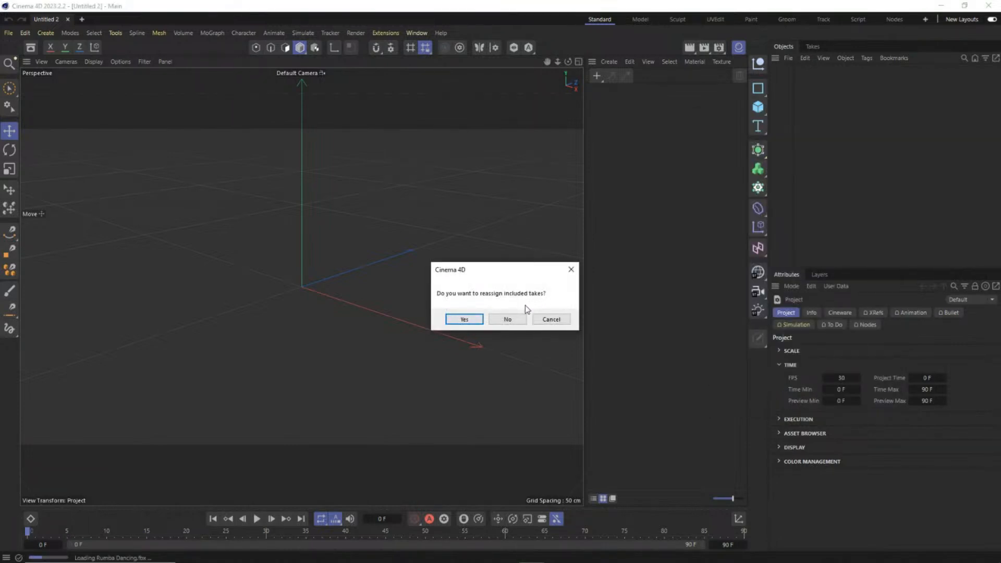
left_click(509, 320)
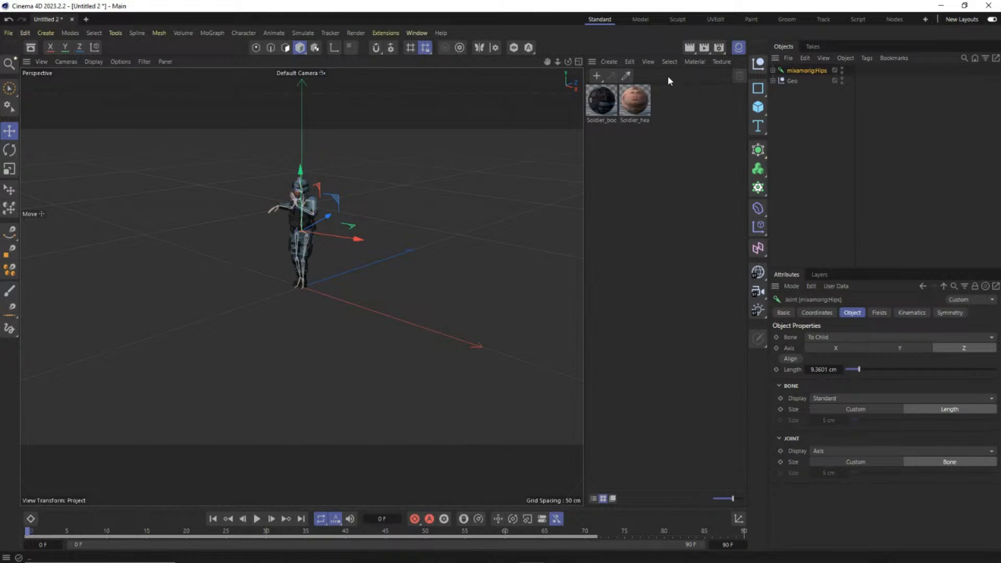
Step: Examine the merged mixamorig:Hips keyframes in a floating Timeline window, then close it
left_click(419, 34)
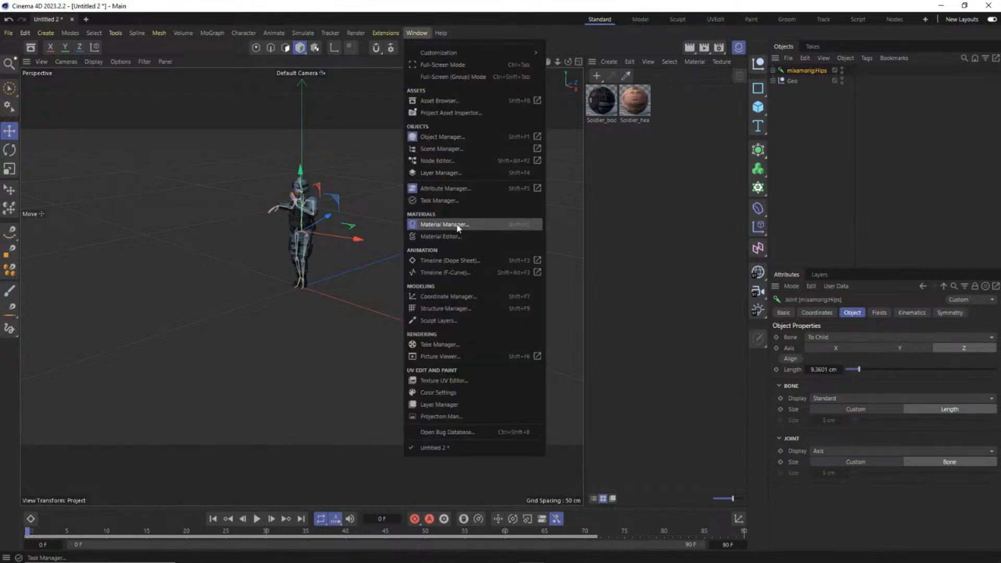
left_click(538, 260)
left_click_drag(685, 249, 439, 186)
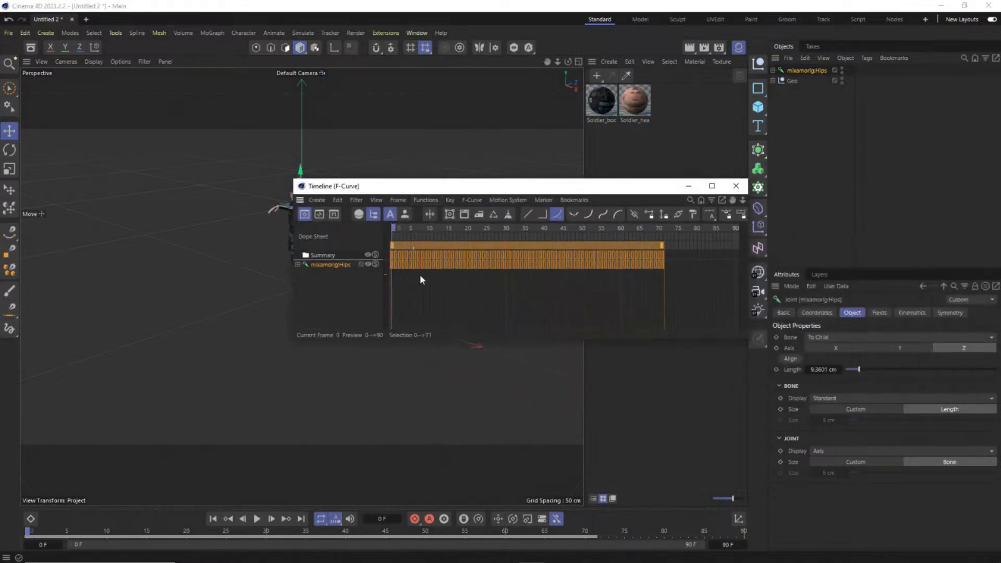
left_click(736, 186)
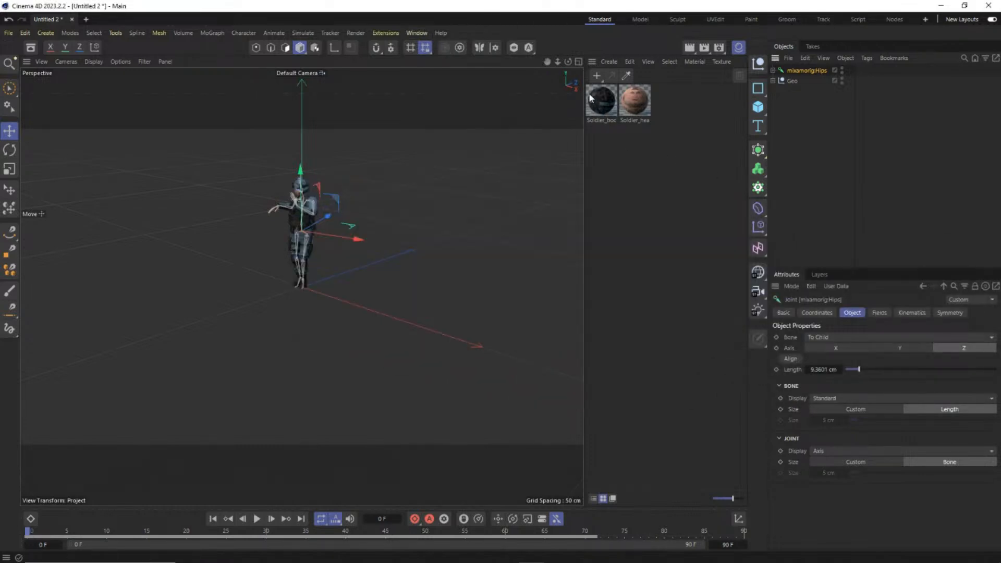
Step: Examine the merged Soldier_body1 material's color texture in the Material Editor and view the character from behind
double_click(596, 101)
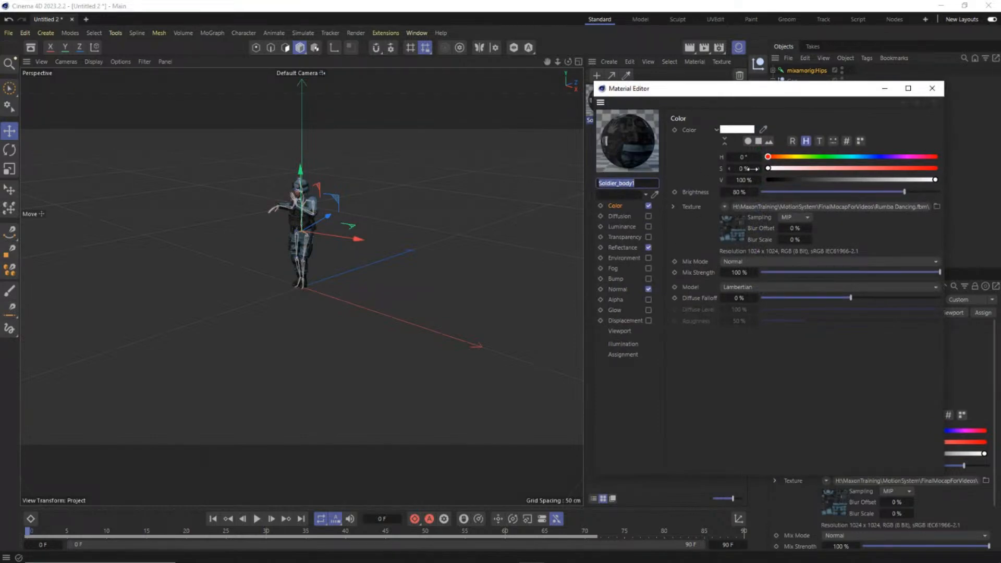
left_click_drag(301, 223, 231, 196, "alt")
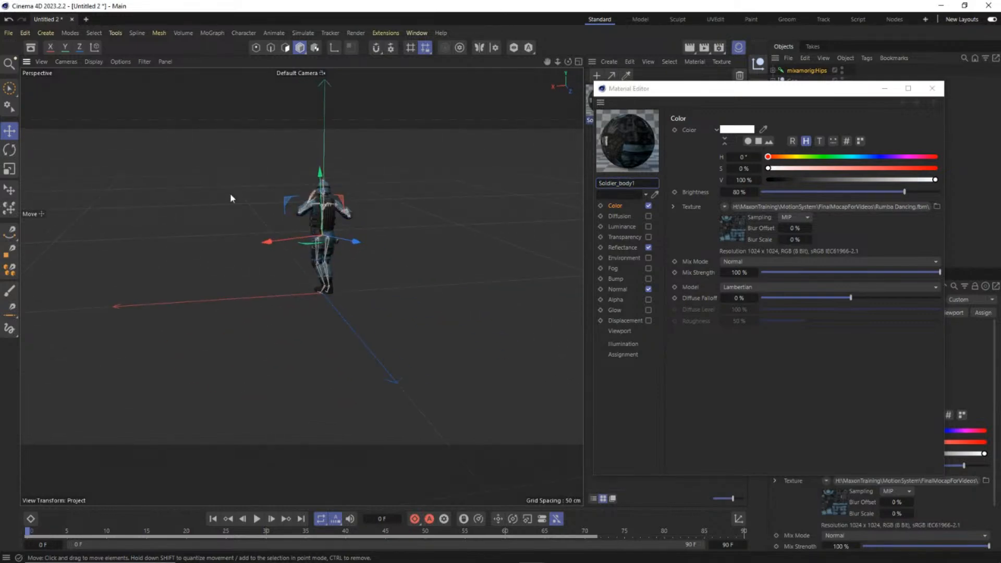
Step: Set the Soldier_body1 material's viewport Texture Preview Size to No Scaling, check the sharper texture on the character, and close the Material Editor
scroll(333, 205, "up", 10)
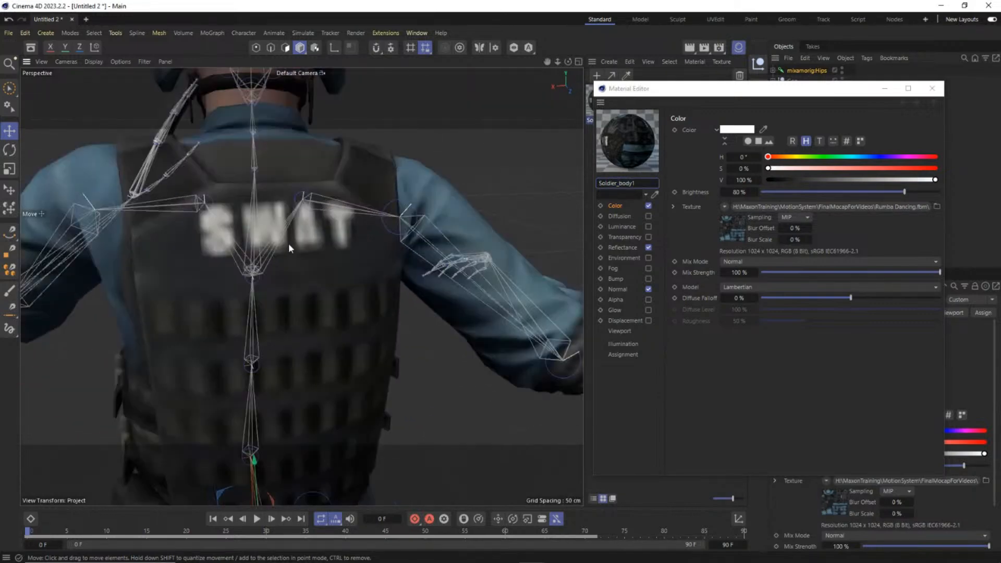
left_click_drag(334, 259, 330, 257, "alt")
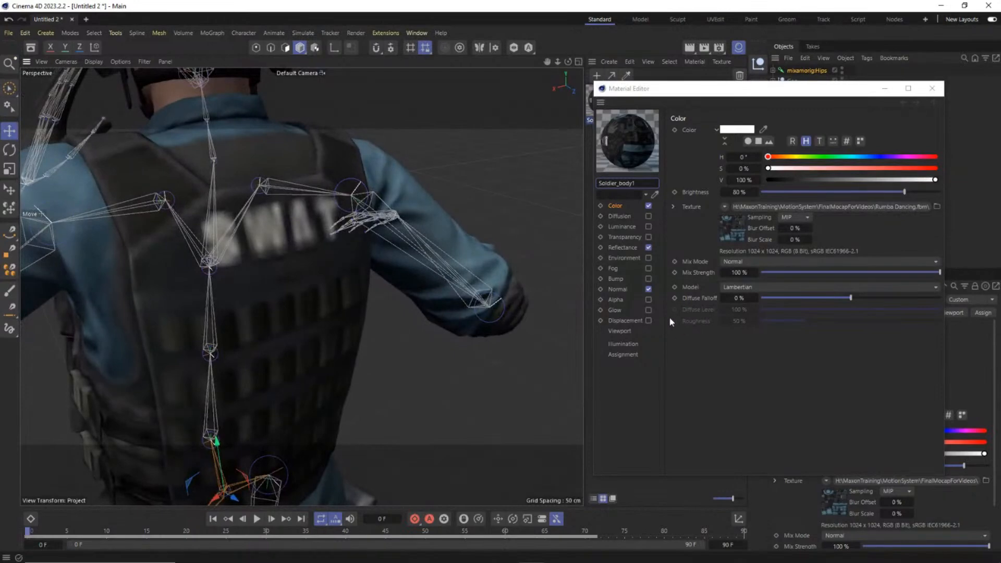
left_click(624, 330)
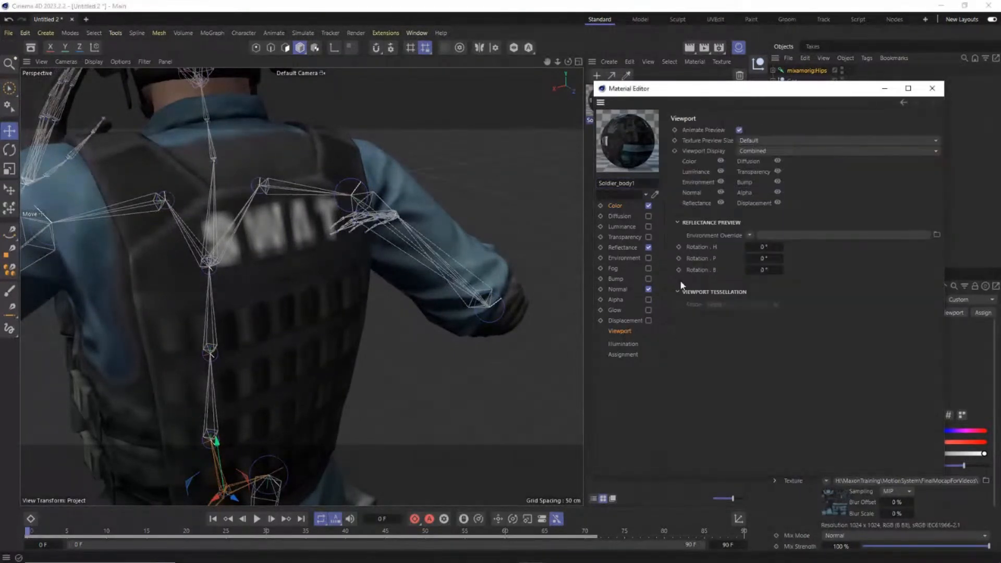
left_click(769, 140)
left_click(771, 163)
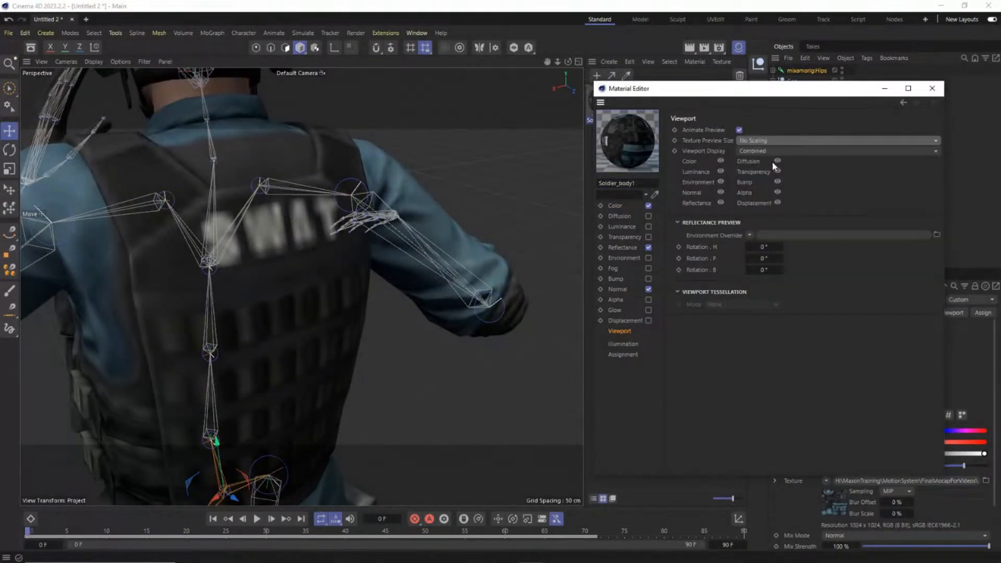
scroll(236, 272, "down", 4)
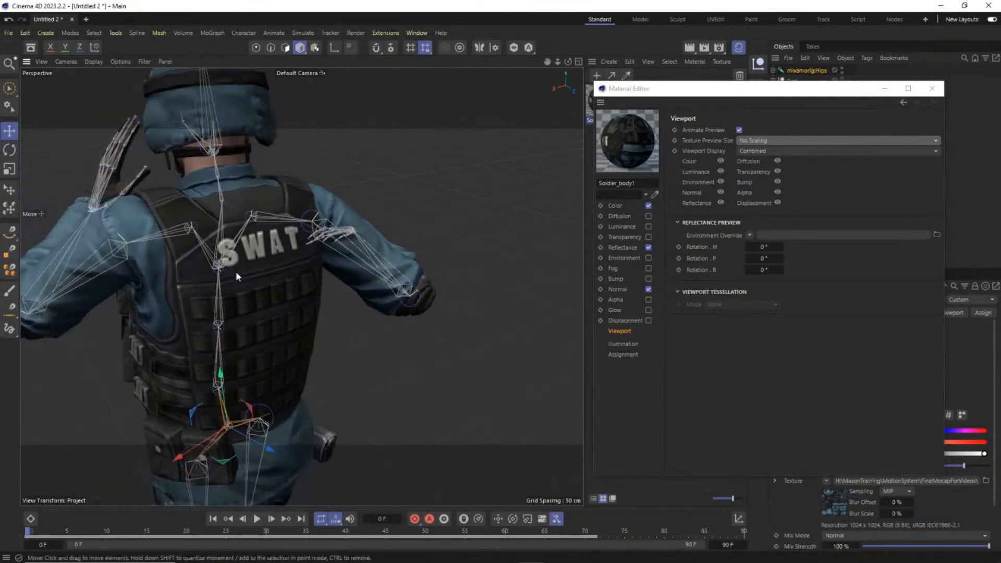
left_click_drag(203, 277, 298, 282, "alt")
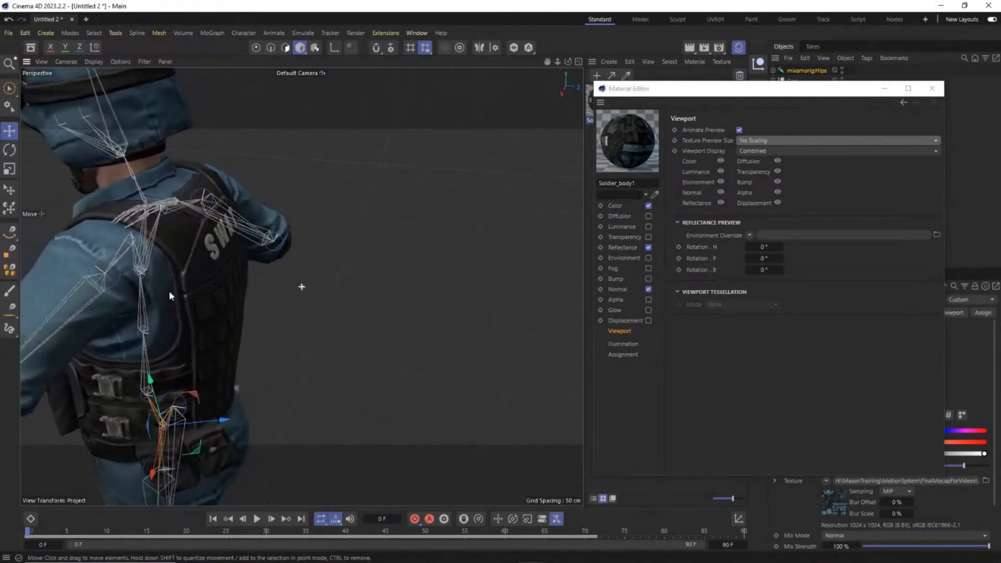
left_click_drag(169, 290, 422, 245, "alt")
scroll(368, 239, "down", 8)
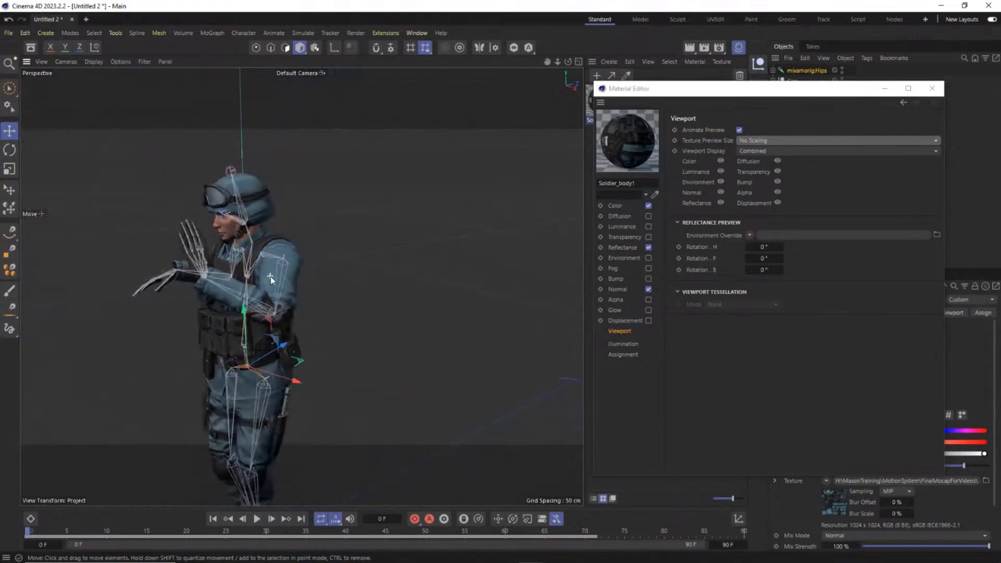
left_click_drag(268, 309, 321, 304, "alt")
left_click(933, 89)
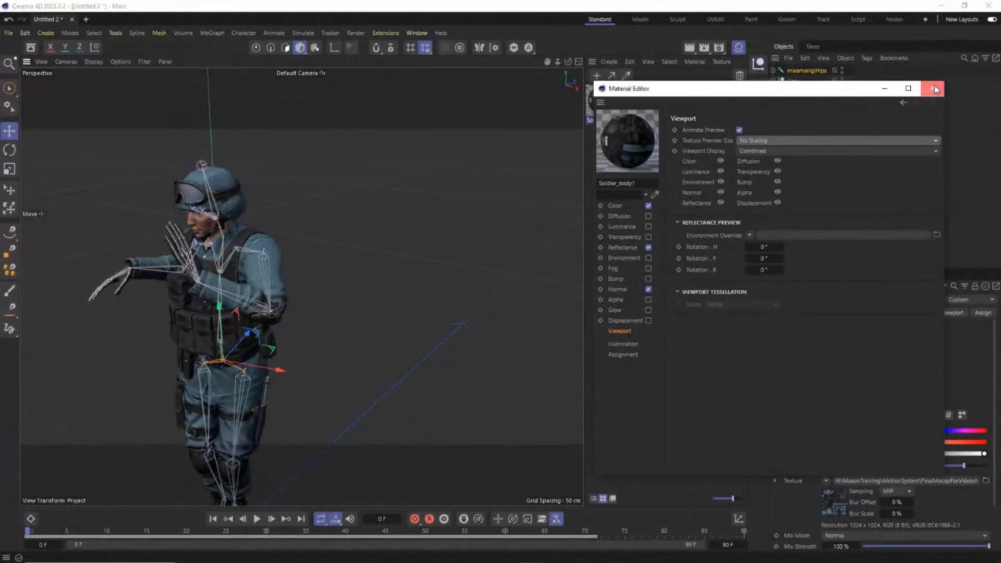
Step: Disable Safe Frames in the Perspective viewport settings and hide the Material Manager to enlarge the view of the character
middle_click_drag(243, 329, 335, 266, "alt")
scroll(335, 267, "down", 3)
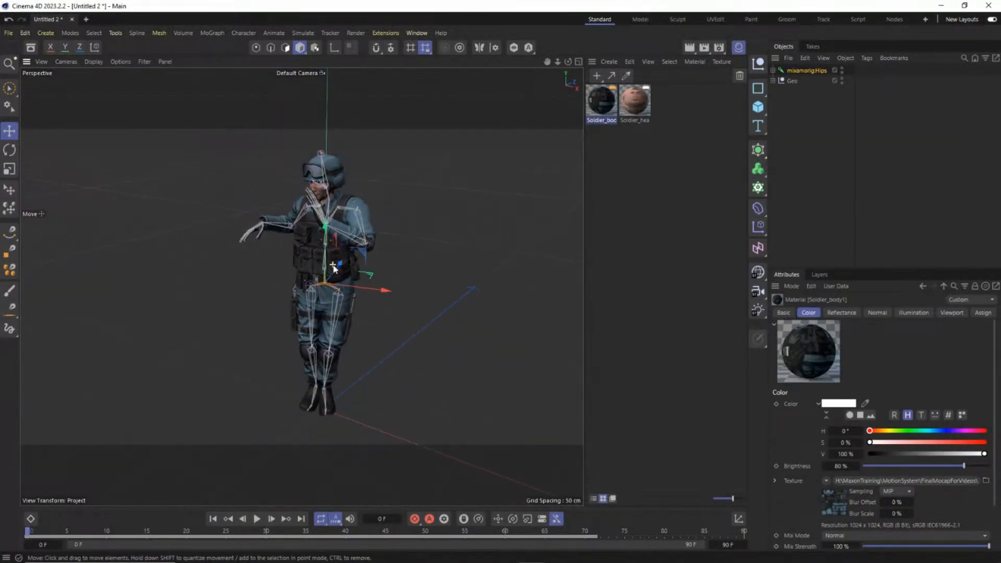
left_click_drag(331, 292, 330, 271, "alt")
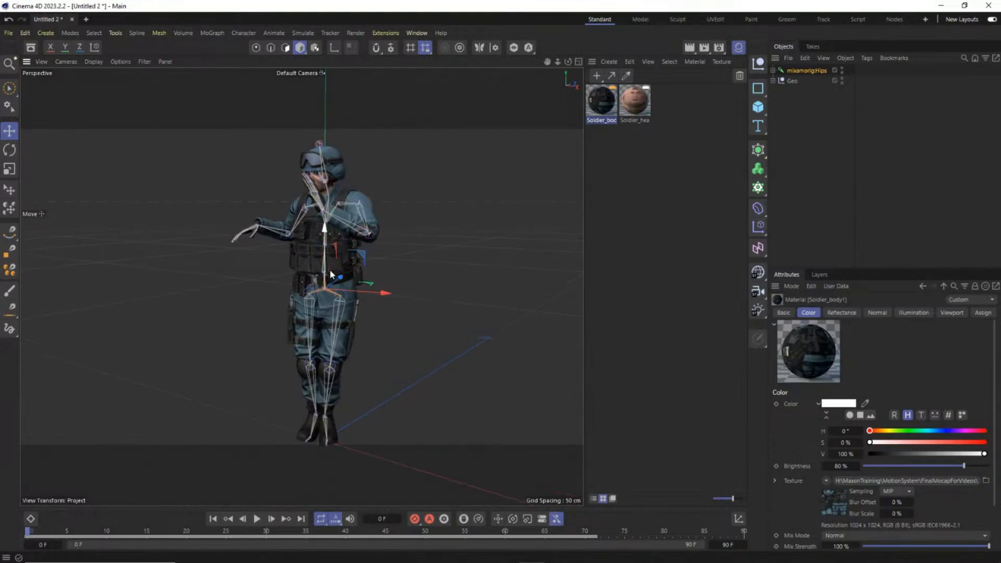
middle_click_drag(330, 273, 291, 286, "alt")
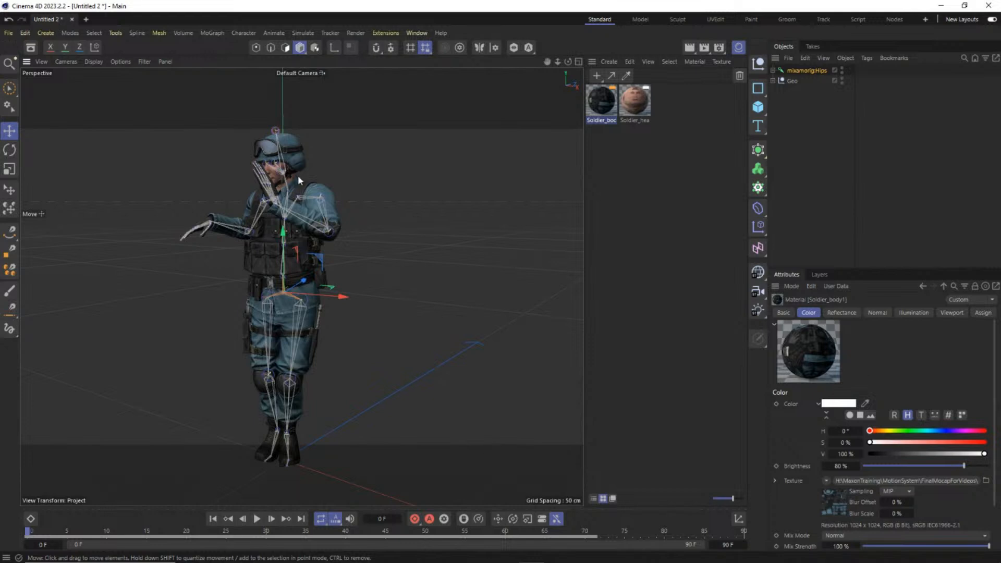
left_click(118, 61)
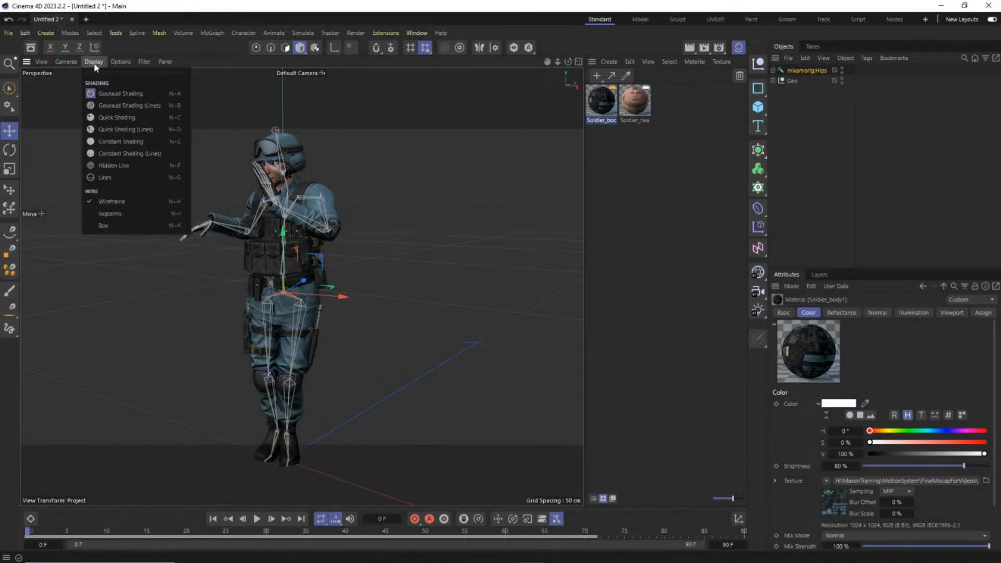
left_click(116, 61)
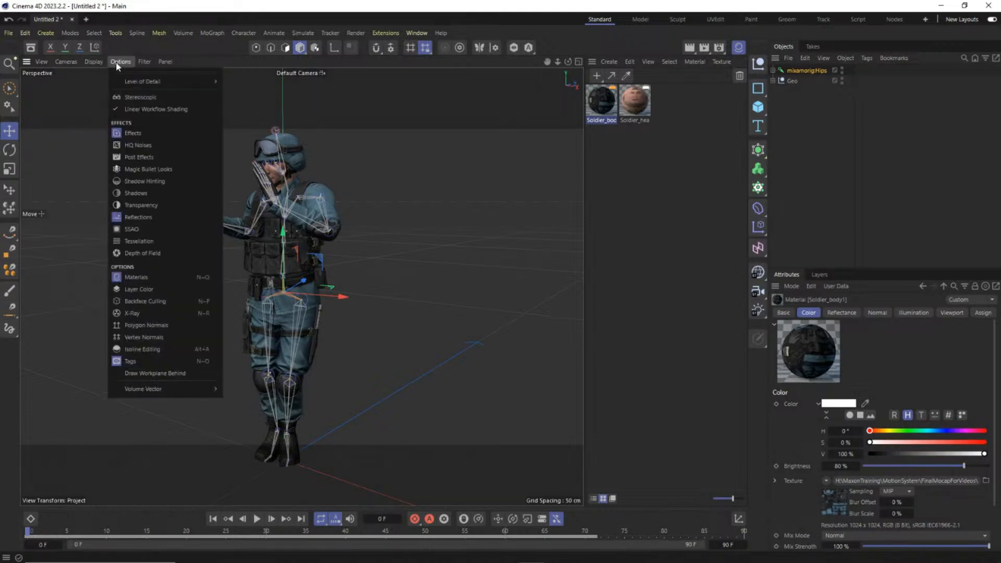
mouse_move(141, 62)
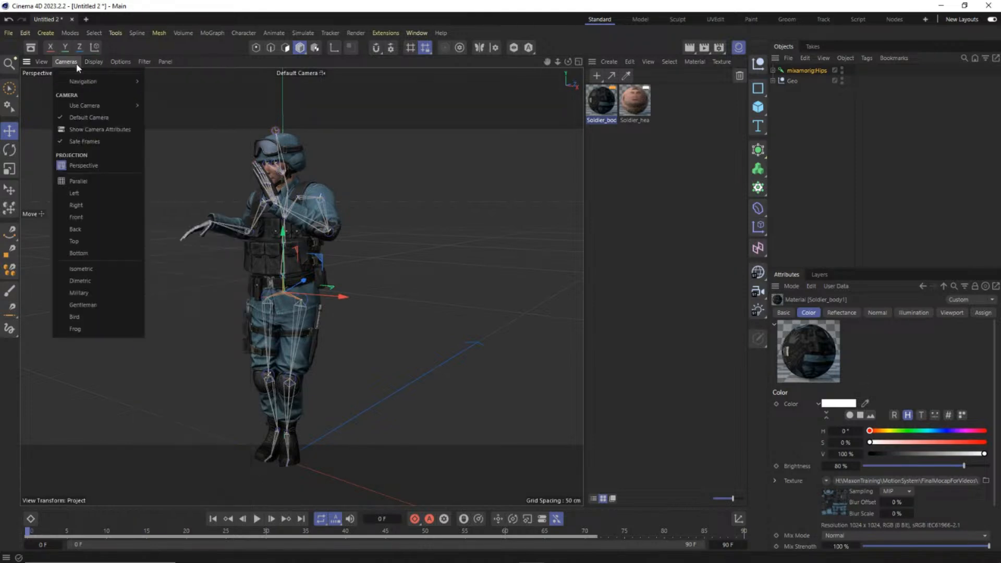
left_click(270, 5)
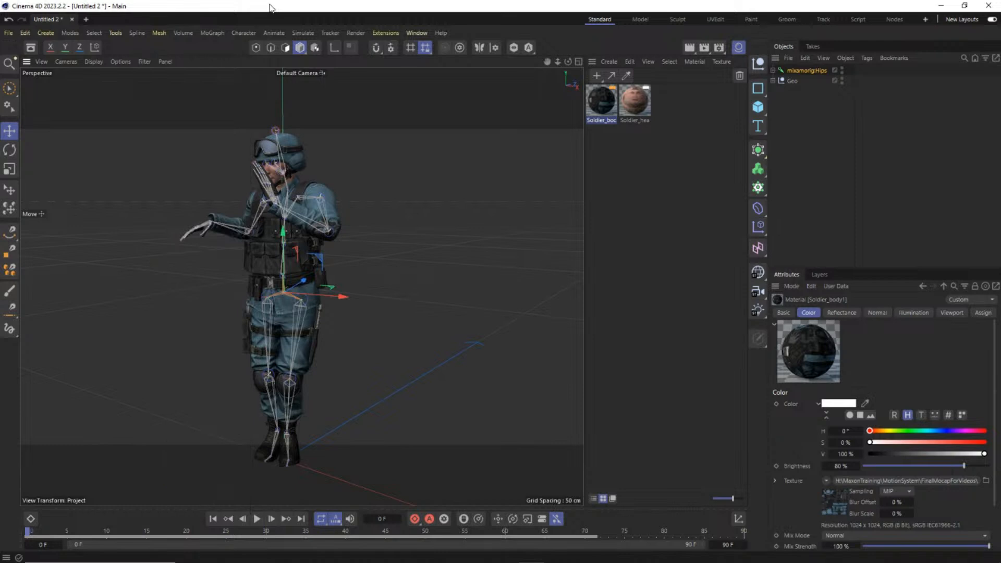
key("shift+v")
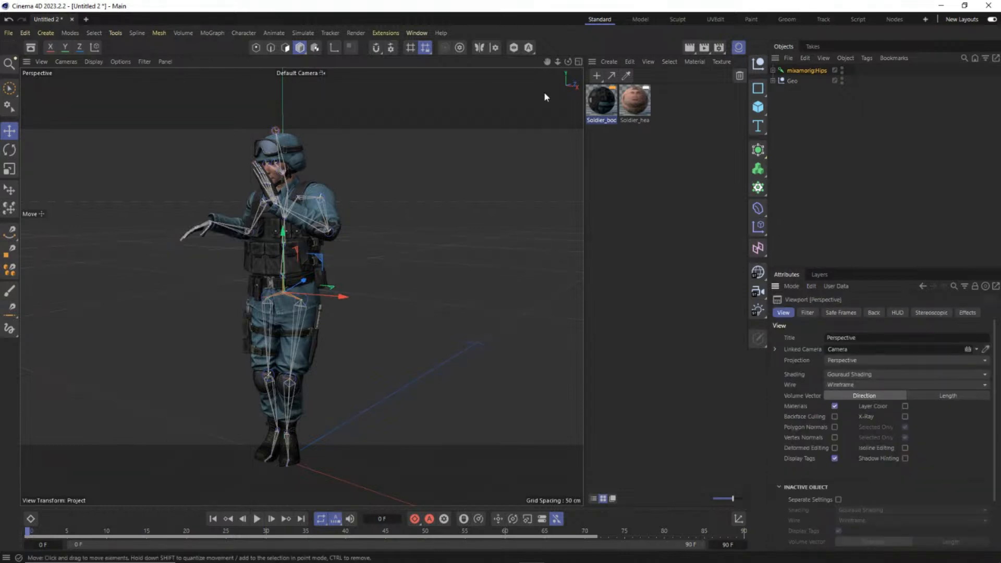
left_click(840, 313)
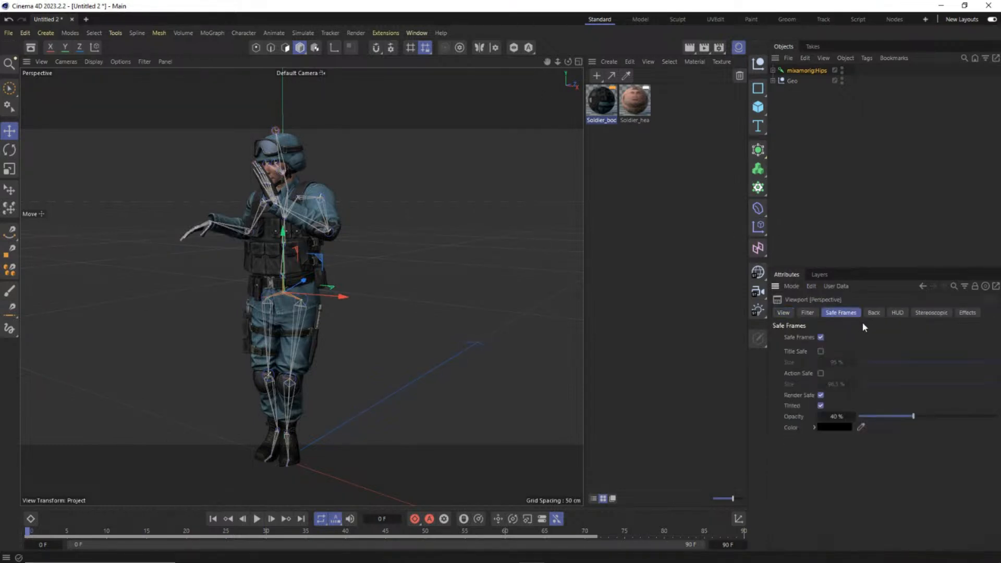
left_click(820, 338)
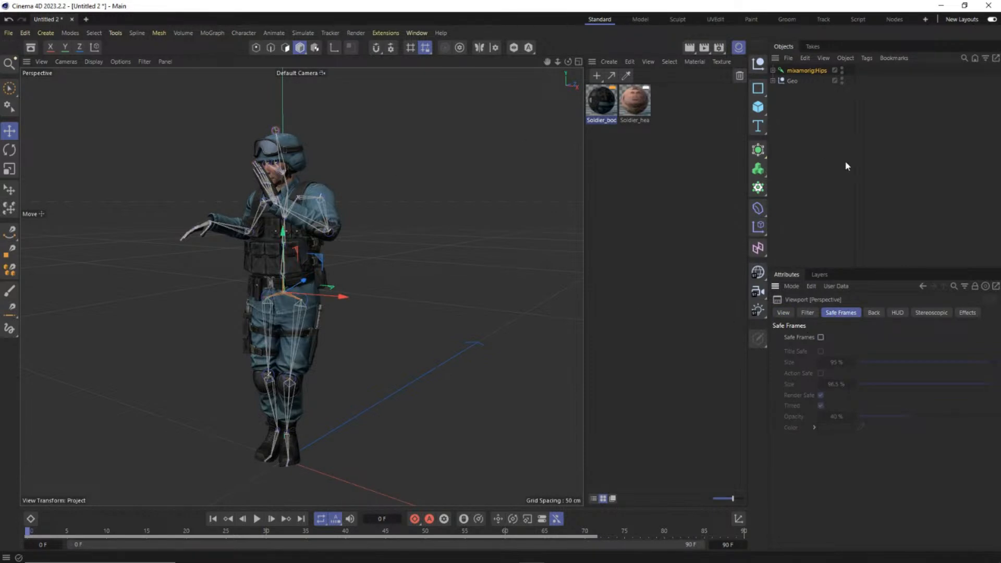
left_click(738, 48)
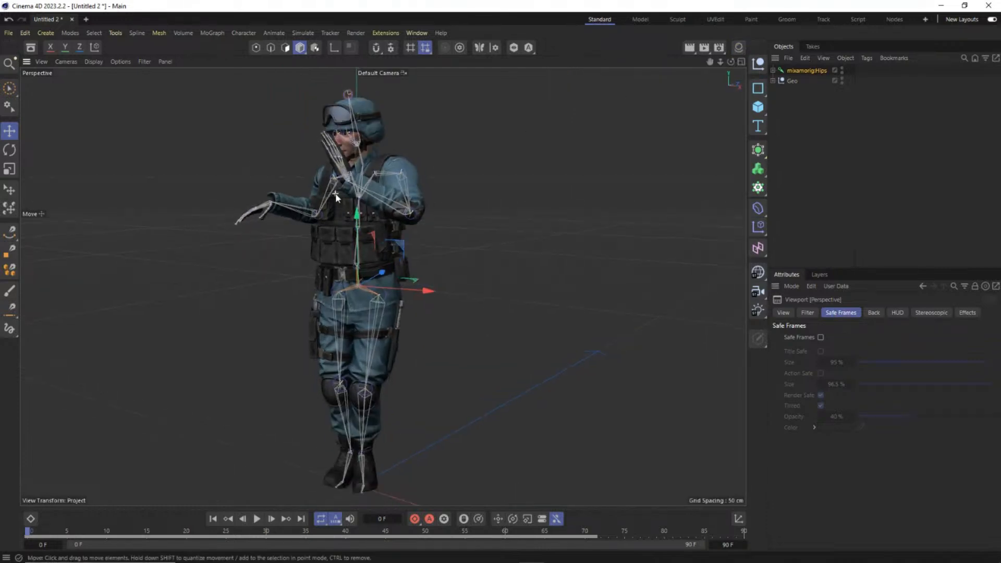
middle_click_drag(420, 189, 410, 182, "alt")
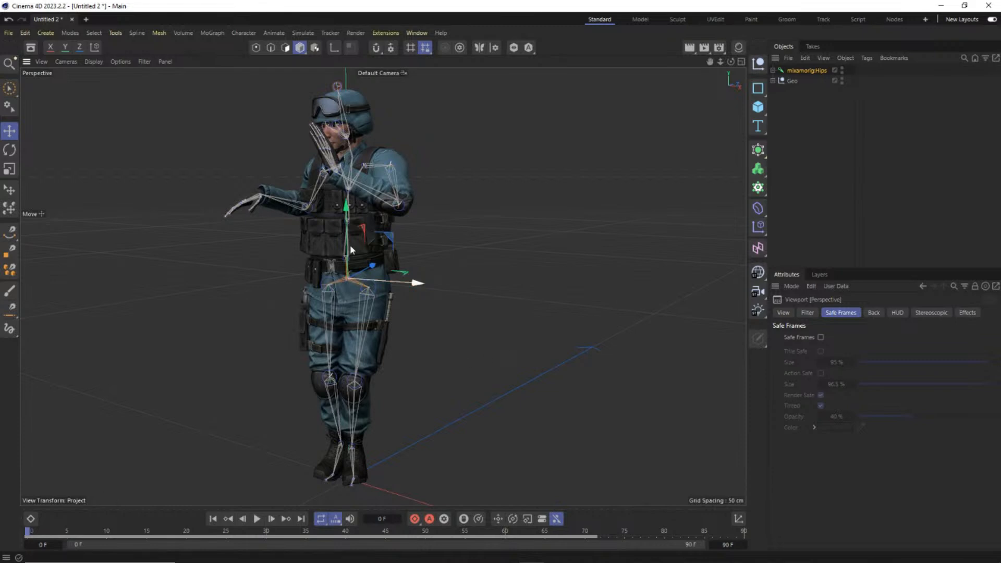
Step: Open the Dope Sheet Timeline as a floating window and place it beside the character
left_click(417, 33)
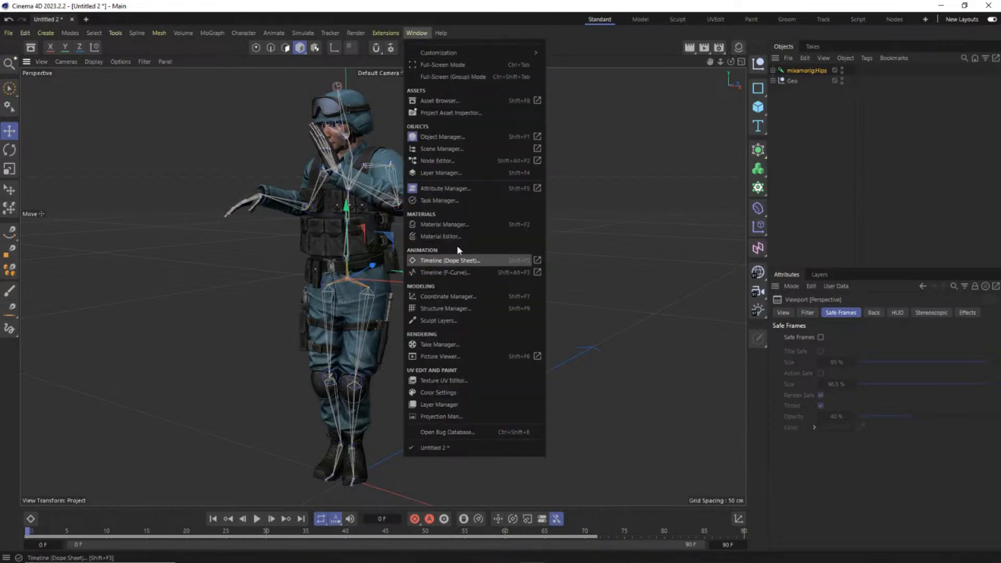
left_click(537, 261)
left_click_drag(595, 263, 535, 157)
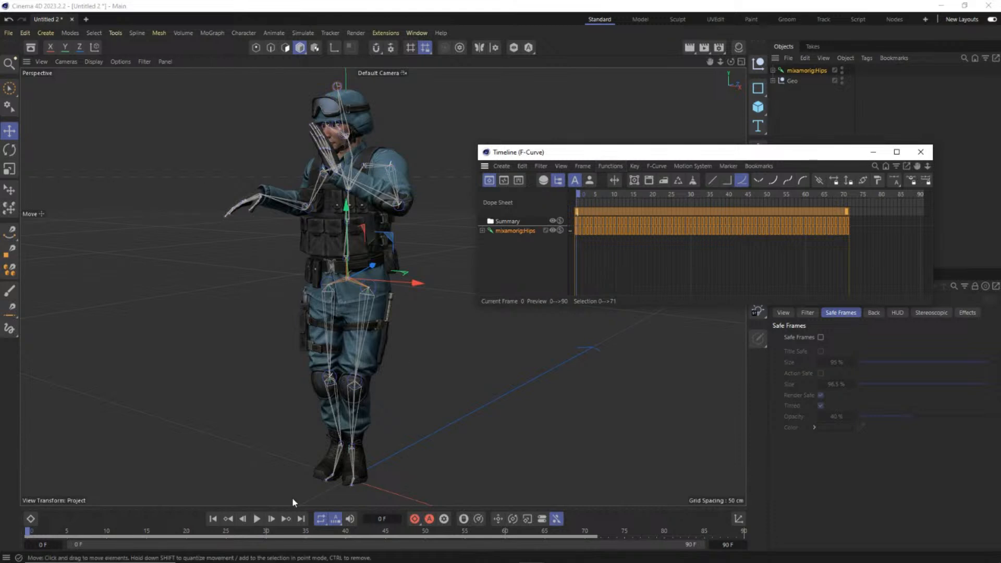
Step: Play the character's dance animation, stop it, and return to frame 0
left_click(257, 519)
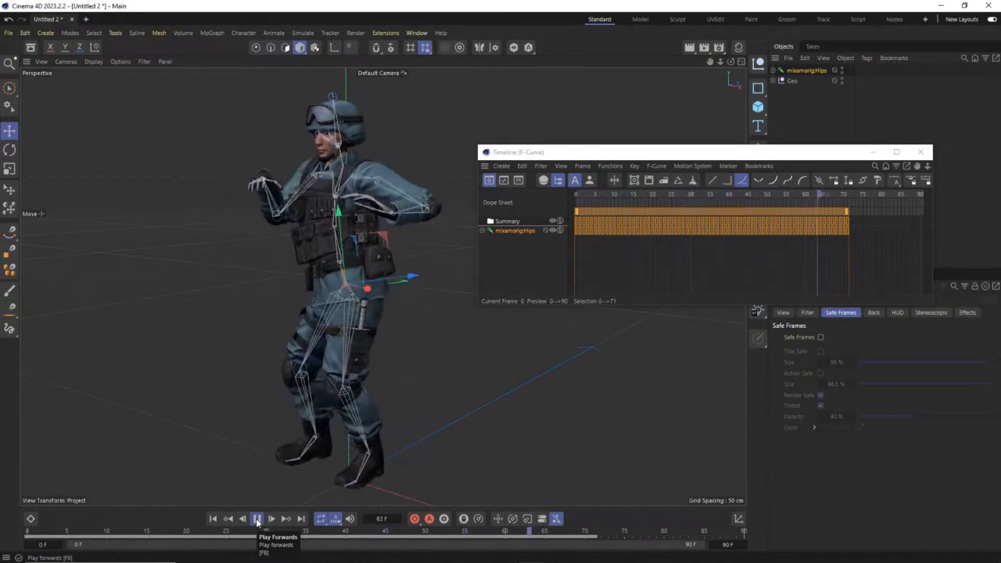
left_click(258, 519)
left_click_drag(600, 191, 539, 193)
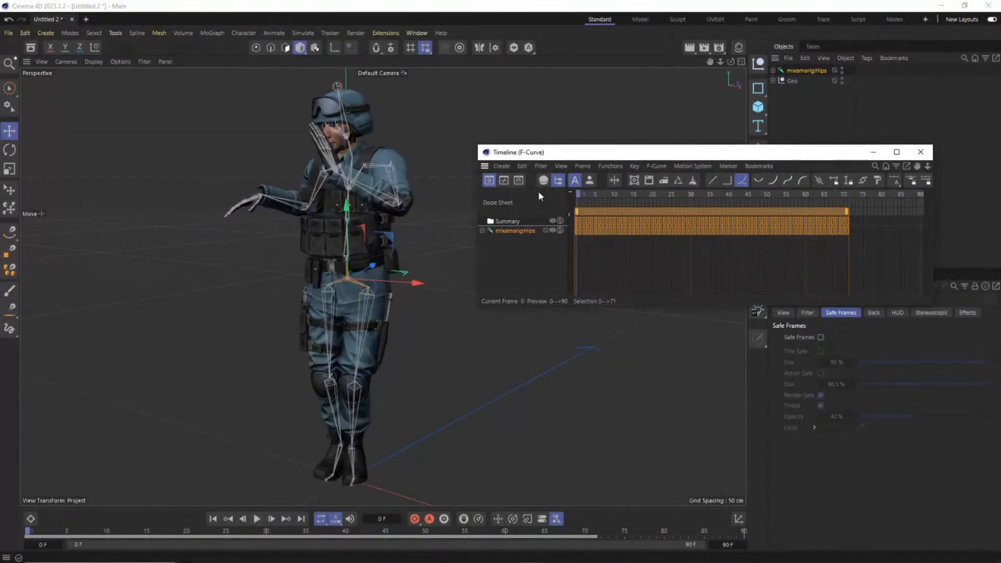
Step: Select all mixamorig:Hips tracks and set their After behavior to Repeat with 3 repetitions
left_click(519, 230)
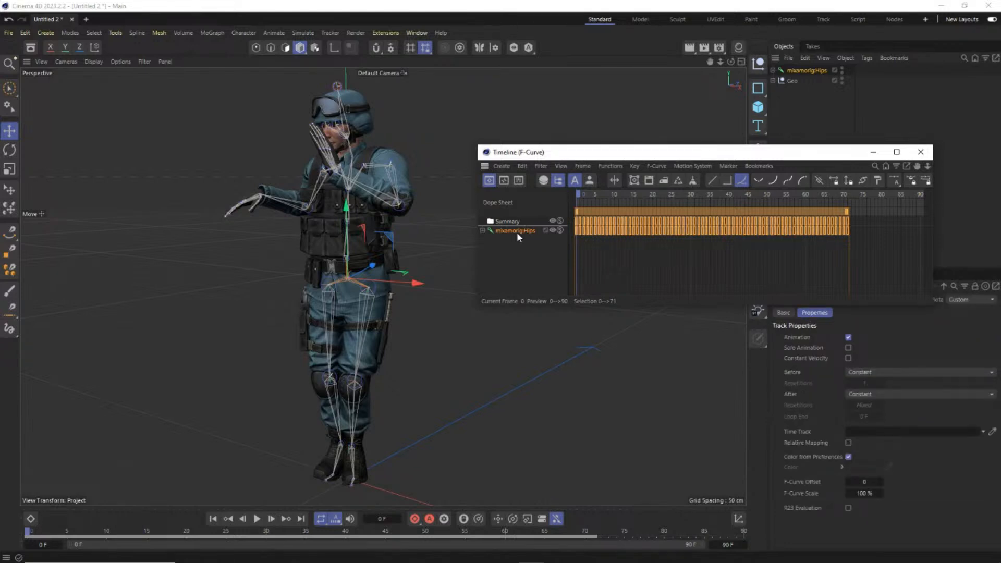
left_click(482, 230)
left_click(482, 230)
left_click_drag(832, 156, 830, 85)
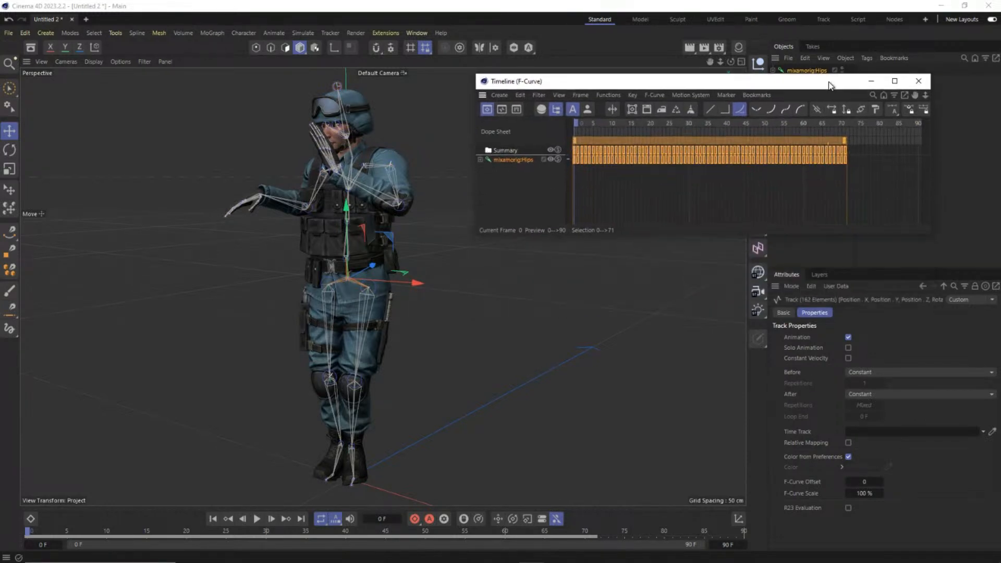
left_click(859, 394)
left_click(872, 441)
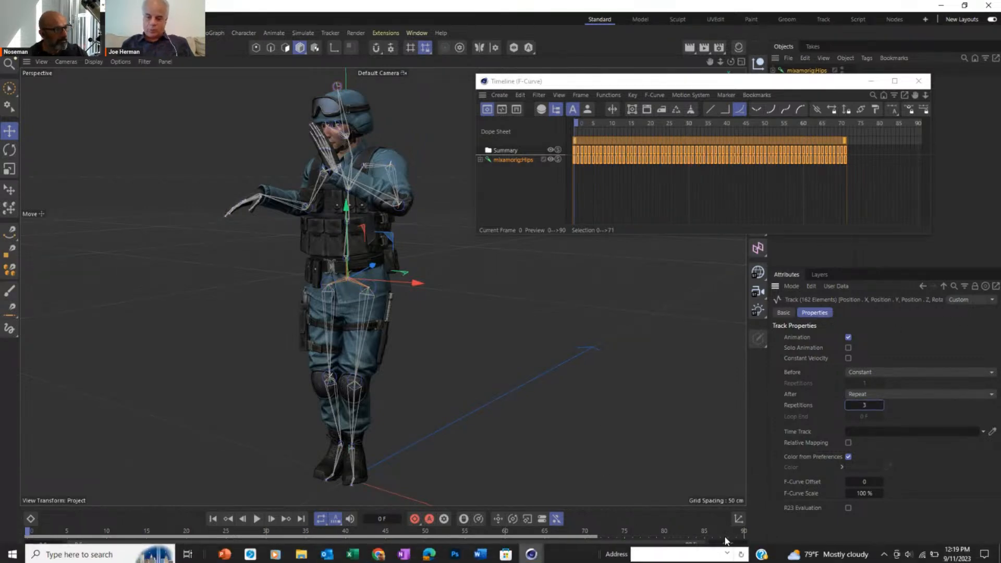
Step: Extend the project's end frame to 300 F
double_click(734, 544)
type("300")
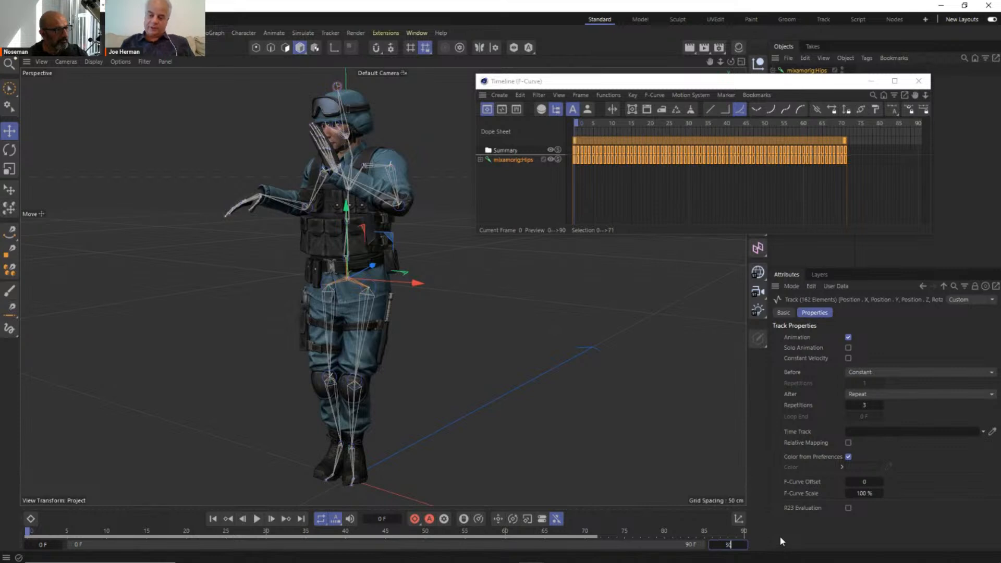
key("Return")
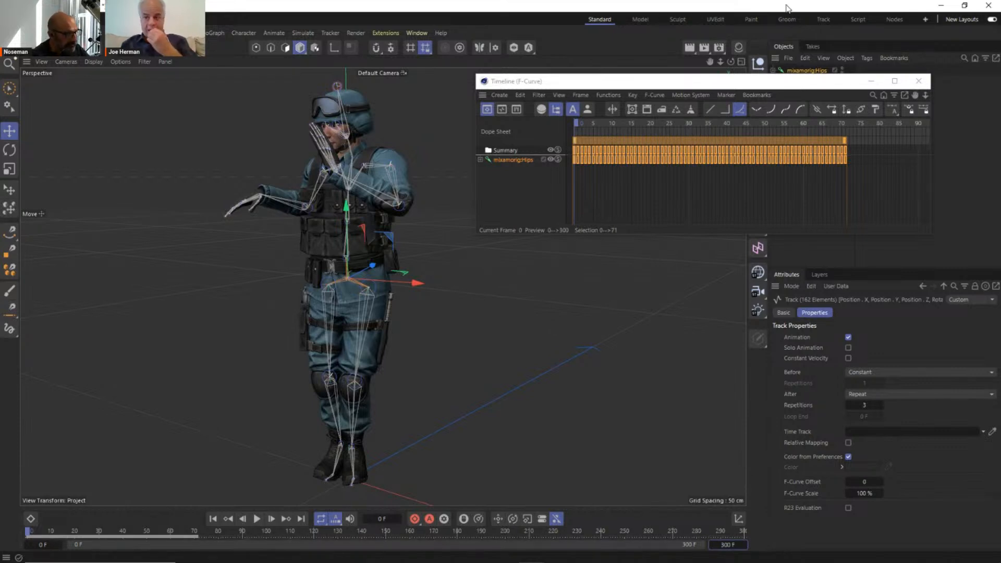
Step: Play the repeated dance across the extended frame range, return to frame 0, and move the Timeline window clear of the Object Manager
left_click_drag(926, 95, 500, 224)
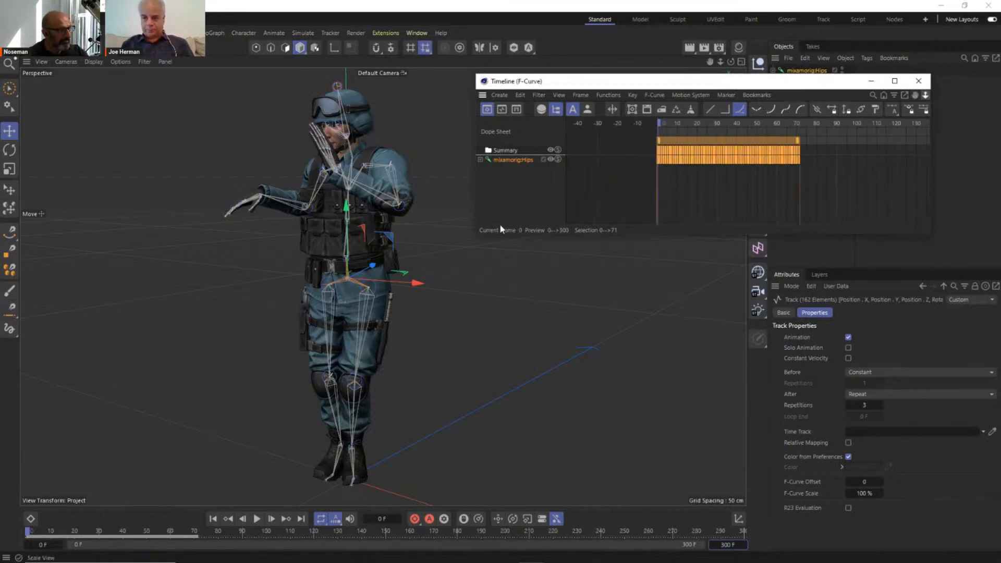
left_click_drag(916, 96, 490, 226)
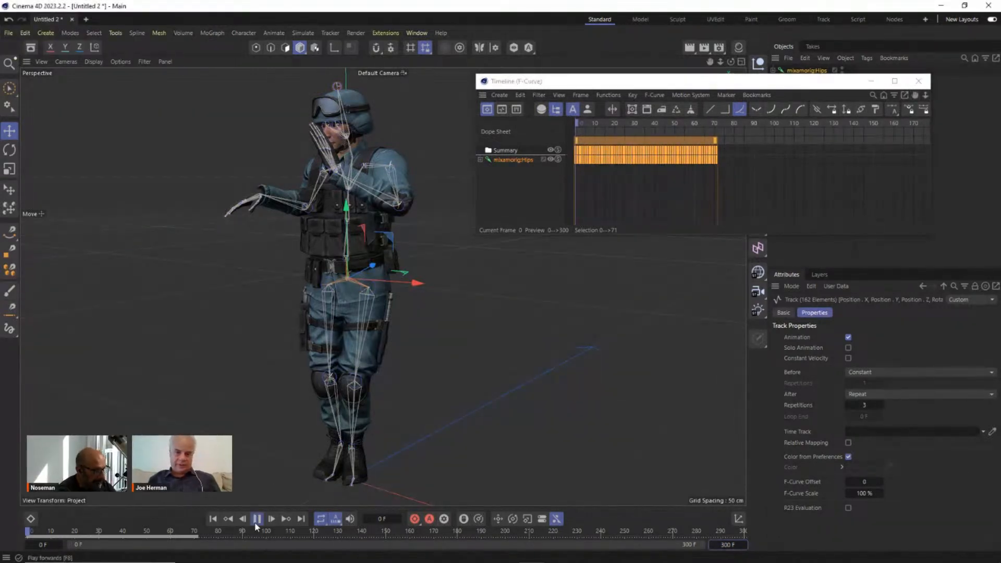
left_click(257, 519)
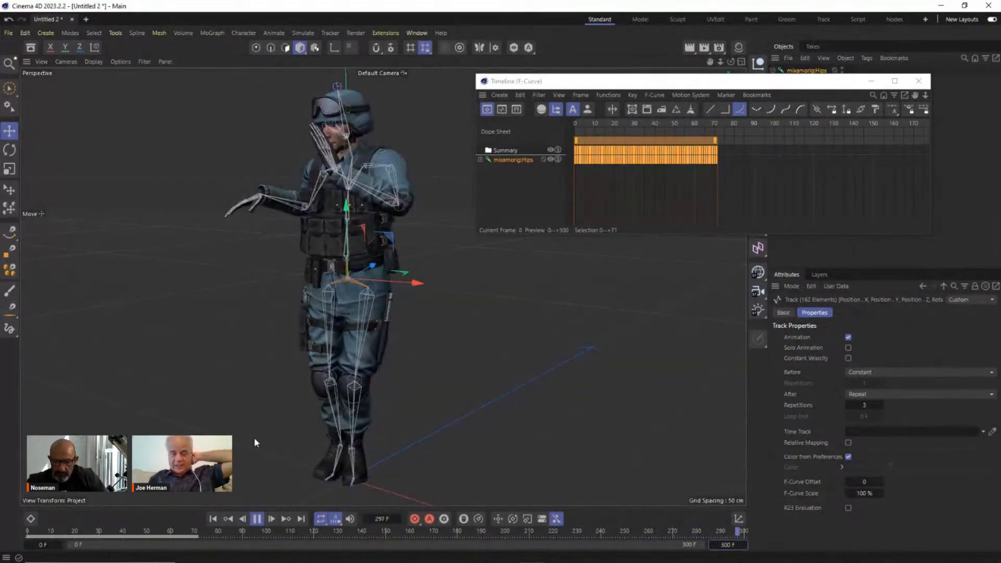
left_click(258, 520)
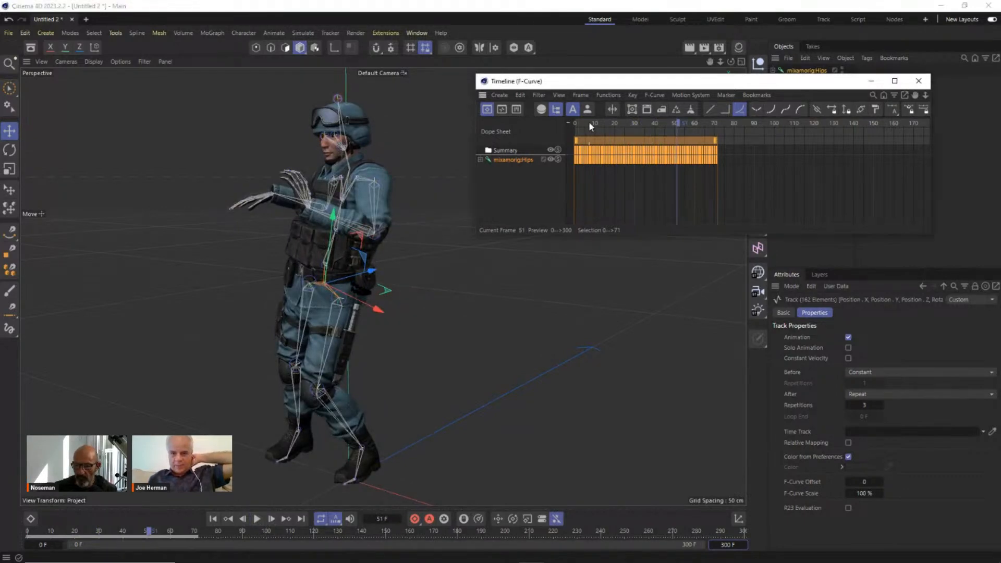
left_click_drag(589, 121, 550, 119)
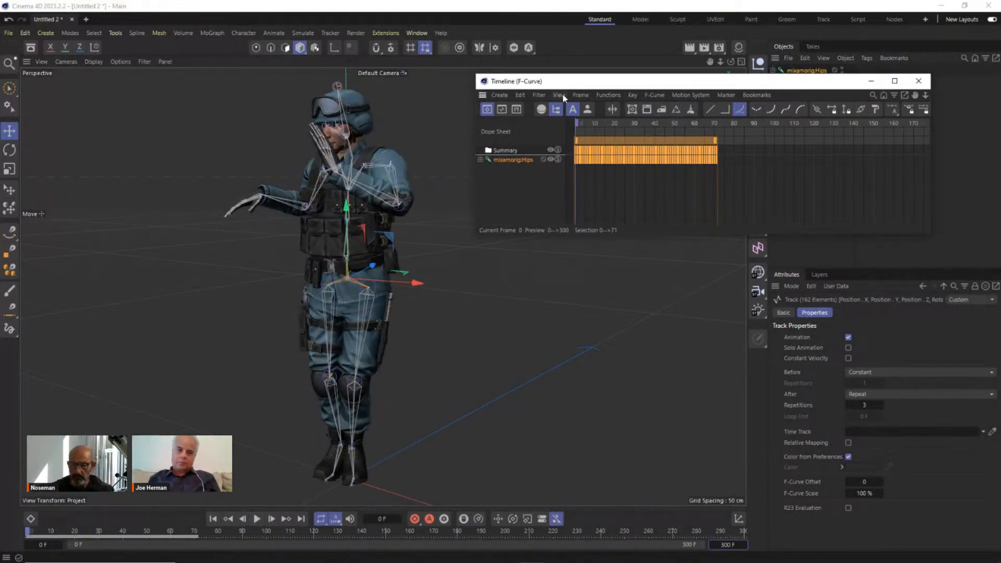
left_click_drag(565, 81, 675, 183)
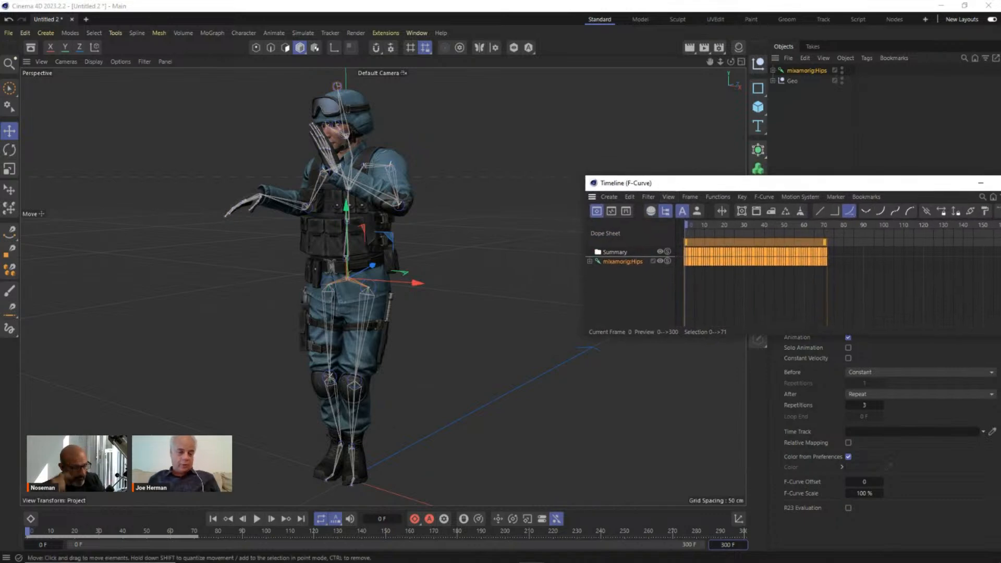
Step: Hide the Geo mesh, play the bare skeleton's dance, then return to frame 0 and show the mesh again
left_click_drag(379, 233, 539, 160, "alt")
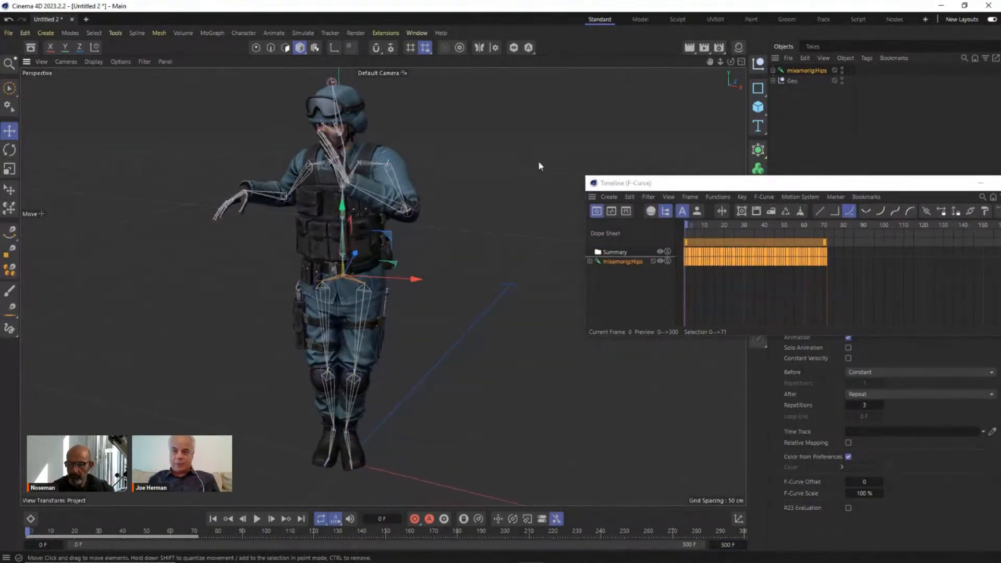
left_click(843, 78)
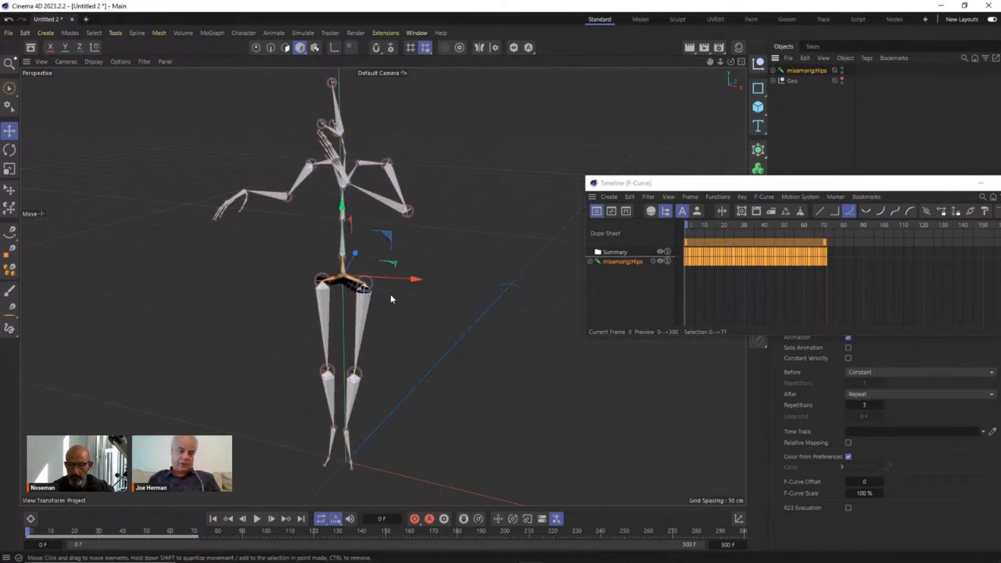
left_click(420, 381)
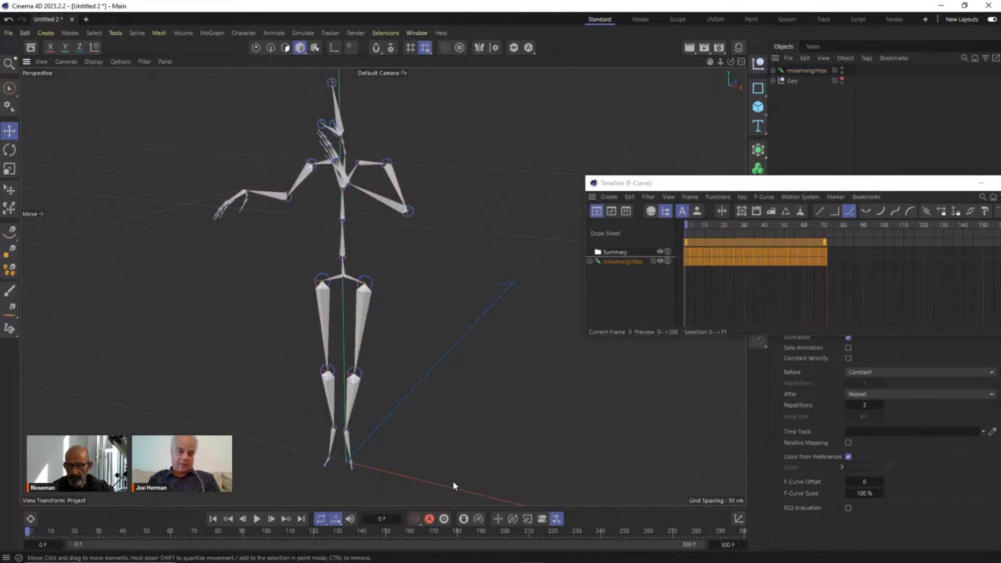
left_click(256, 519)
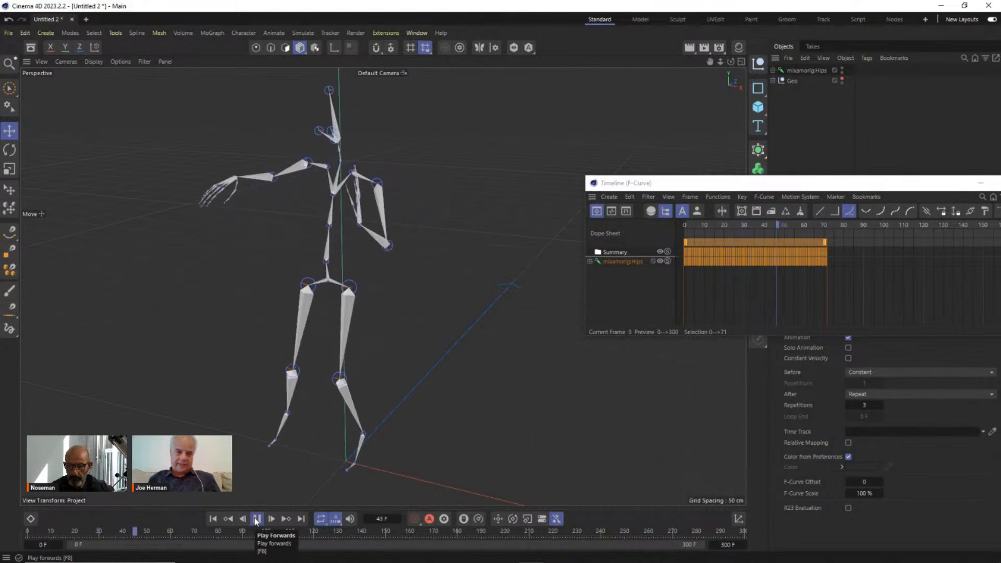
left_click(255, 519)
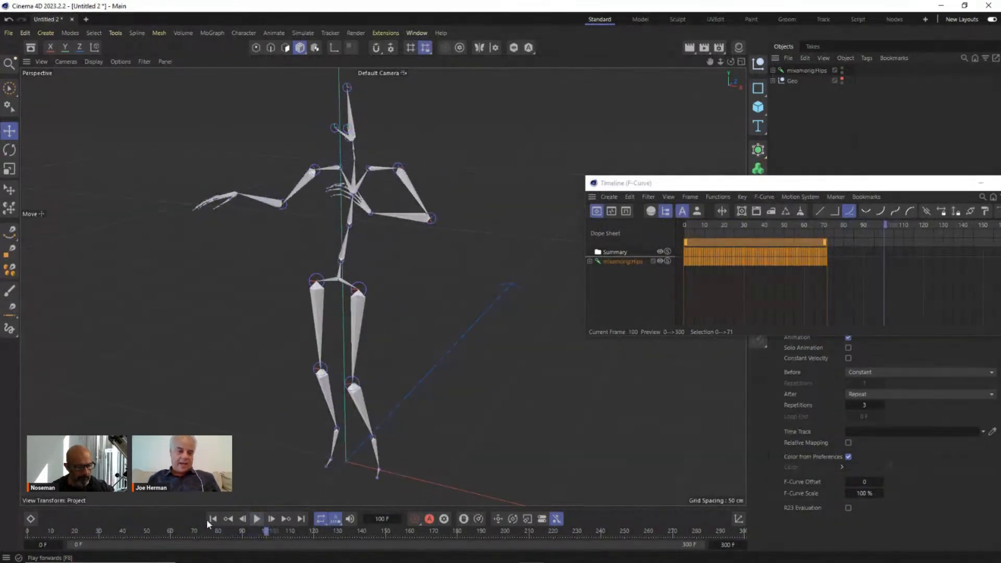
left_click_drag(55, 529, 31, 519)
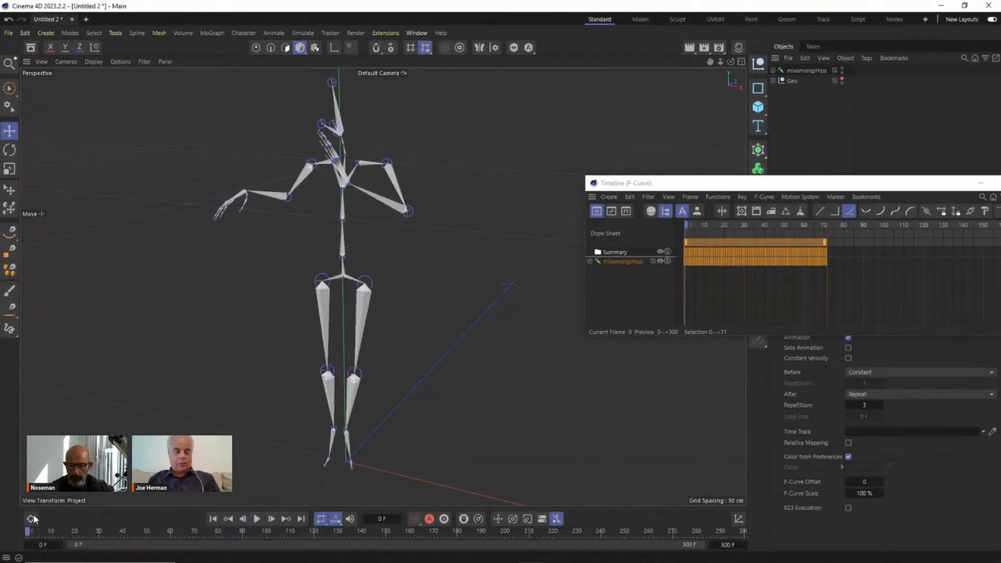
left_click(842, 79)
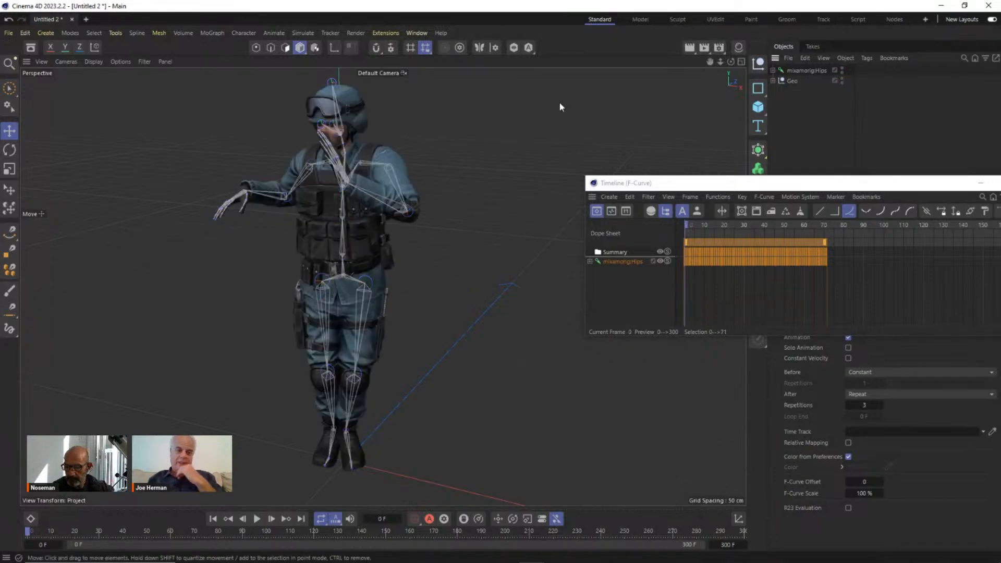
Step: Move the Timeline window lower and hide both the mixamorig:Hips skeleton and the Geo mesh in the viewport
left_click_drag(691, 187, 653, 358)
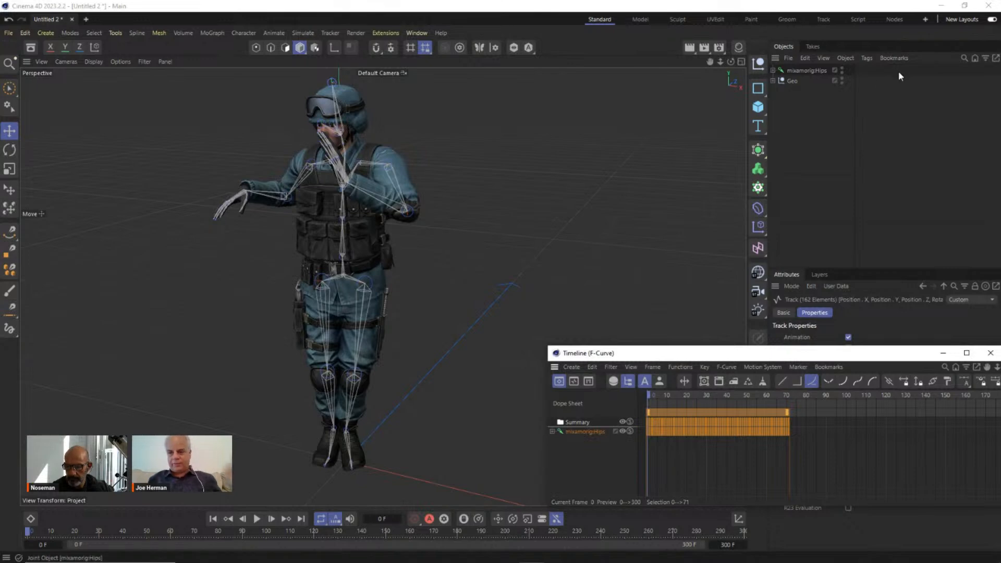
double_click(842, 70)
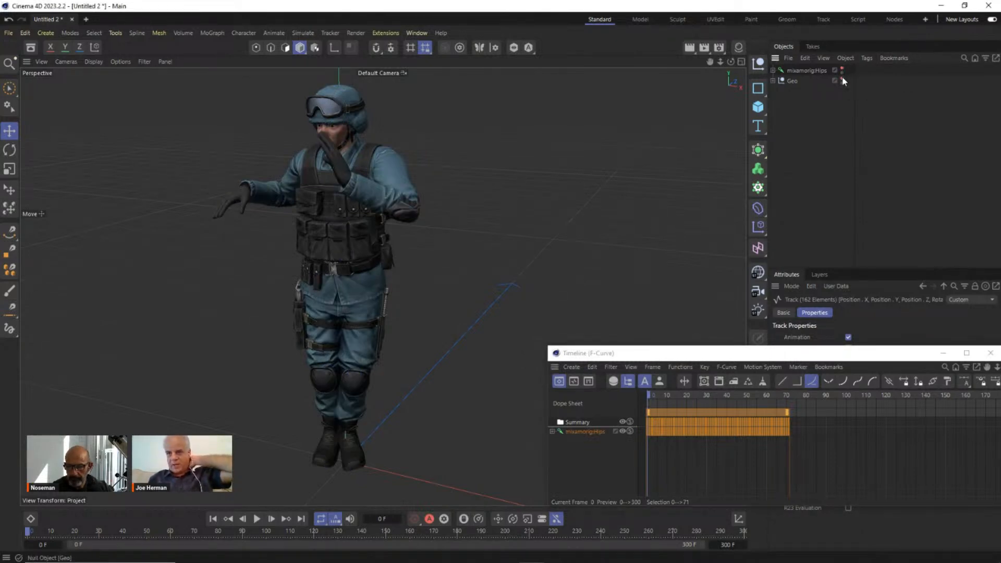
double_click(842, 79)
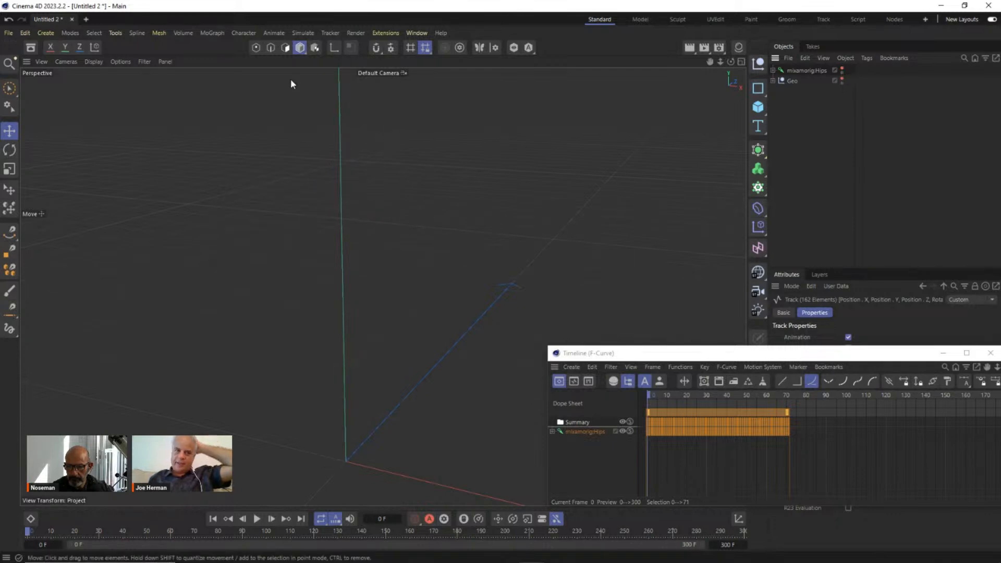
Step: Add a Character object to the scene and move the Timeline window clear of the Attributes settings
left_click(240, 34)
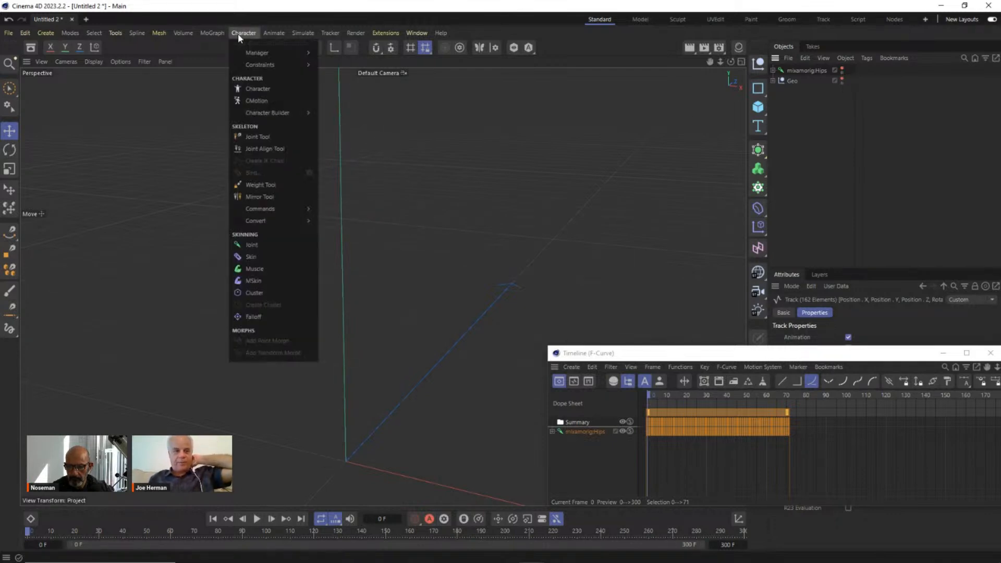
left_click(248, 90)
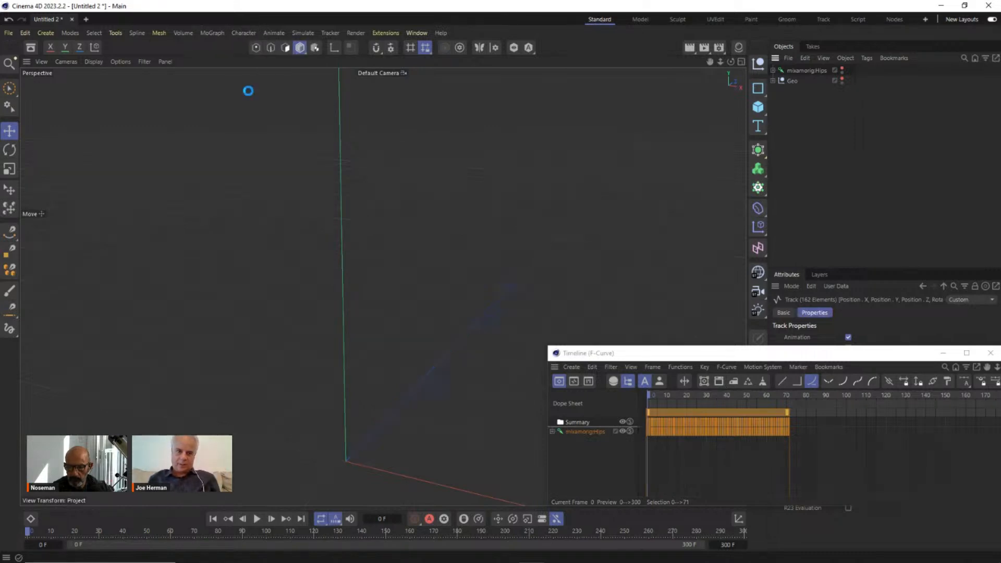
middle_click_drag(308, 313, 325, 229, "alt")
left_click_drag(686, 363, 596, 558)
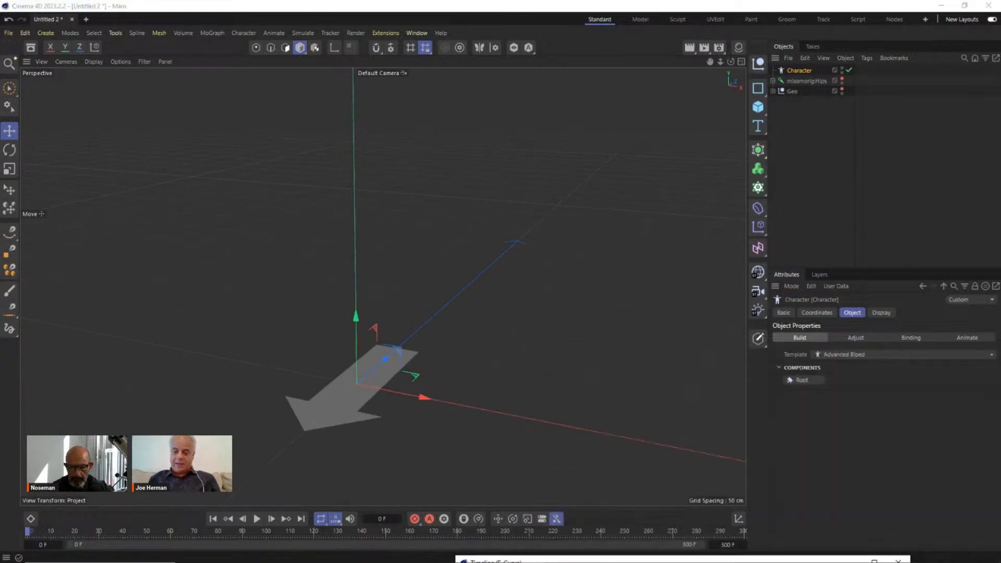
Step: Set the Character object's build template to Mixamo Control Rig
left_click(791, 73)
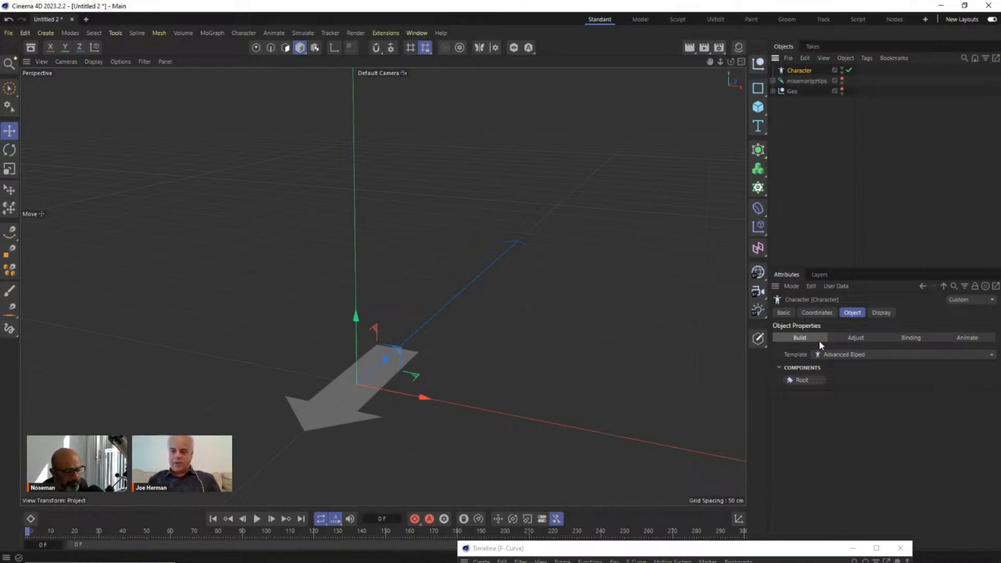
left_click(858, 356)
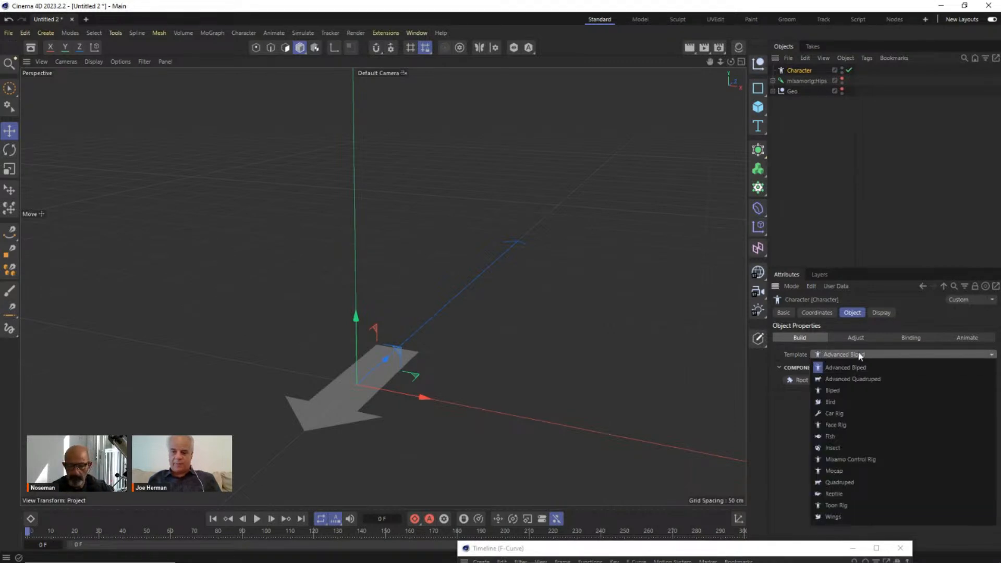
left_click(861, 343)
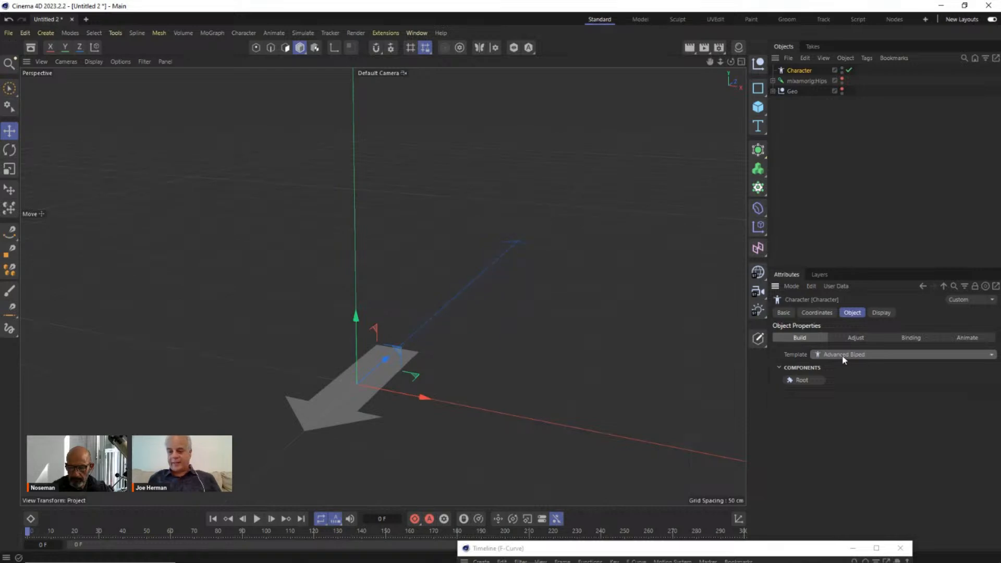
left_click(859, 356)
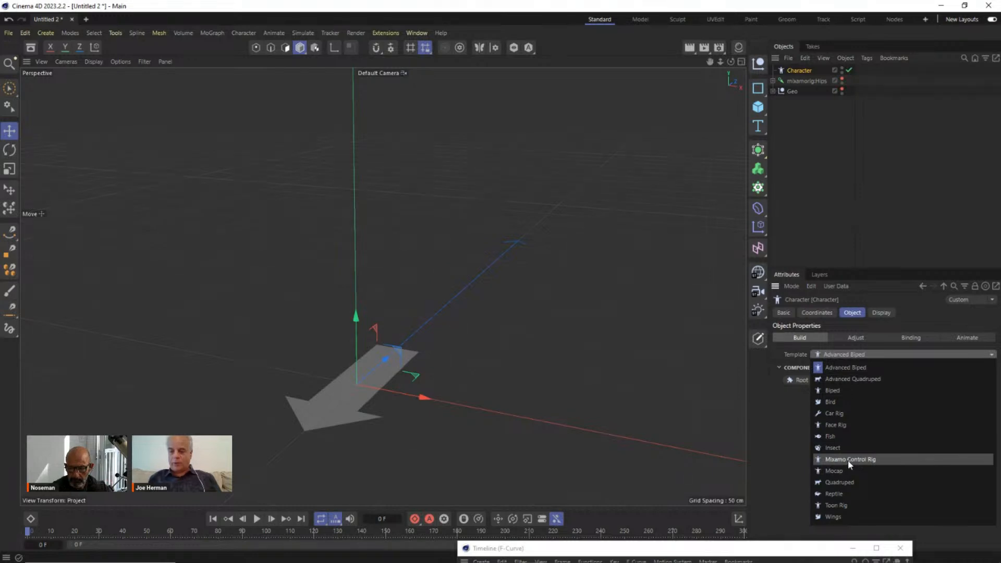
left_click(865, 460)
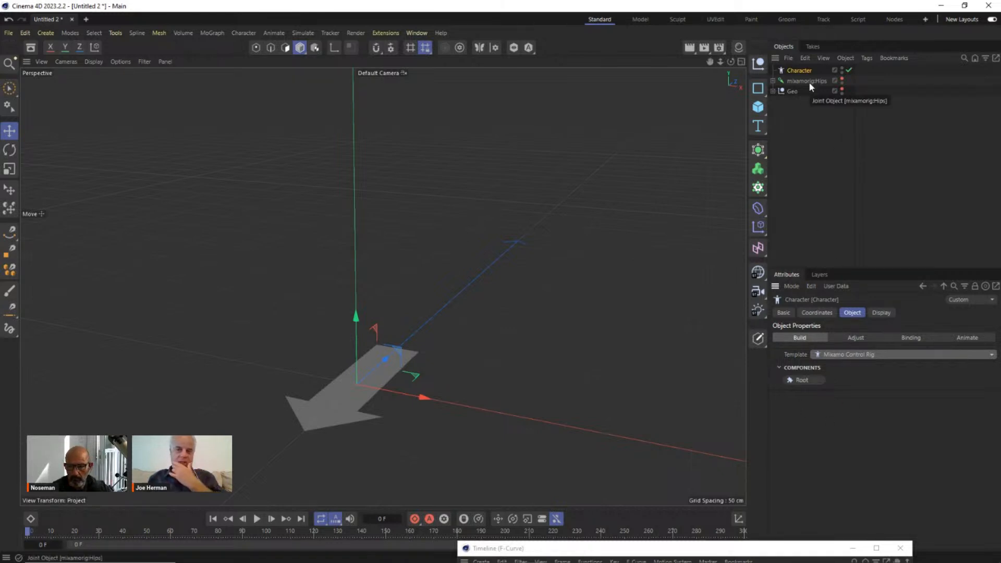
Step: Build the rig's Root component and add the Pelvis (Mixamo) component beneath it
left_click(803, 381)
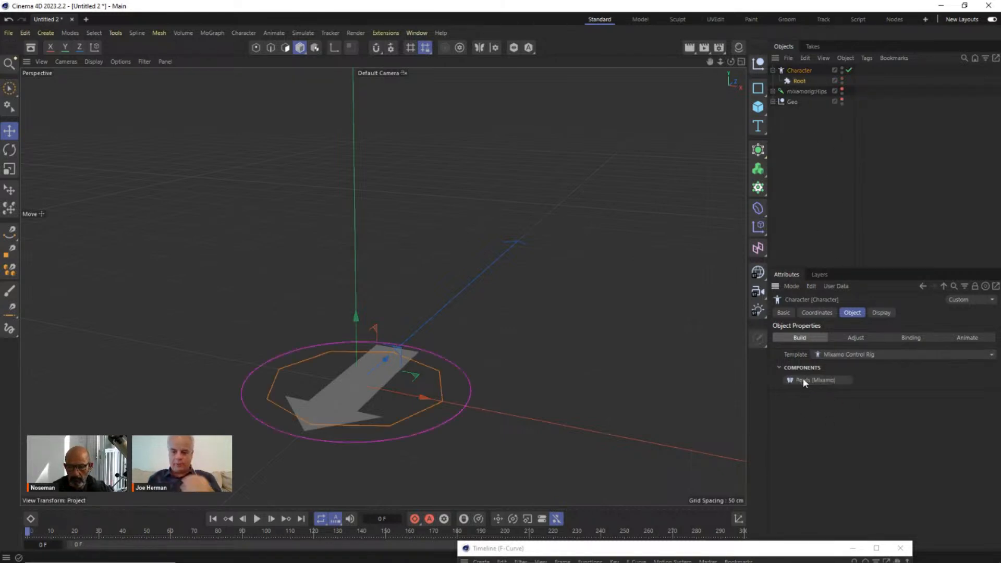
left_click(804, 380)
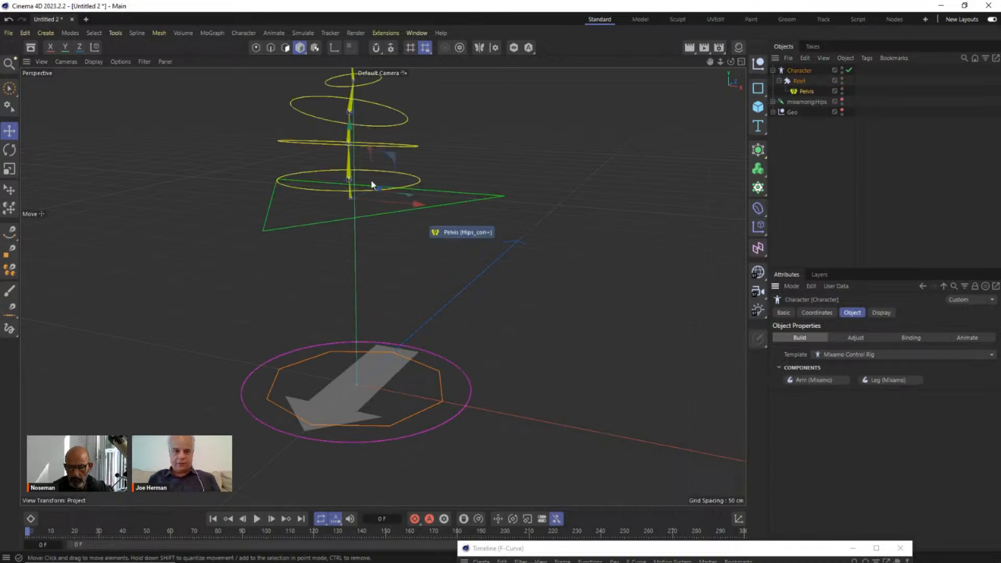
middle_click_drag(417, 177, 426, 226, "alt")
left_click_drag(428, 227, 391, 172, "alt")
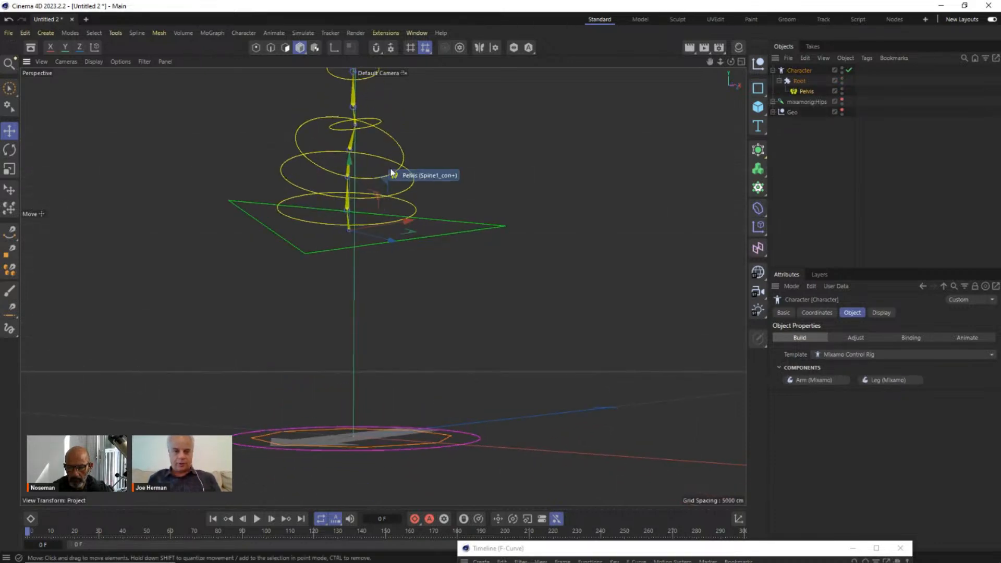
middle_click_drag(391, 172, 413, 228, "alt")
left_click_drag(412, 228, 405, 272, "alt")
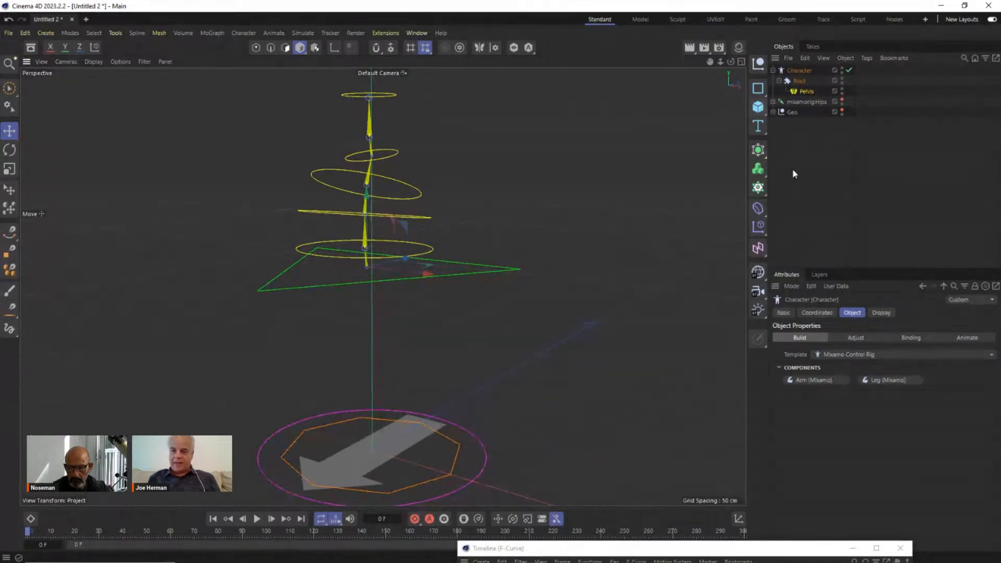
Step: Add left and right Leg (Mixamo) and Arm (Mixamo) components under the Pelvis
left_click(889, 379)
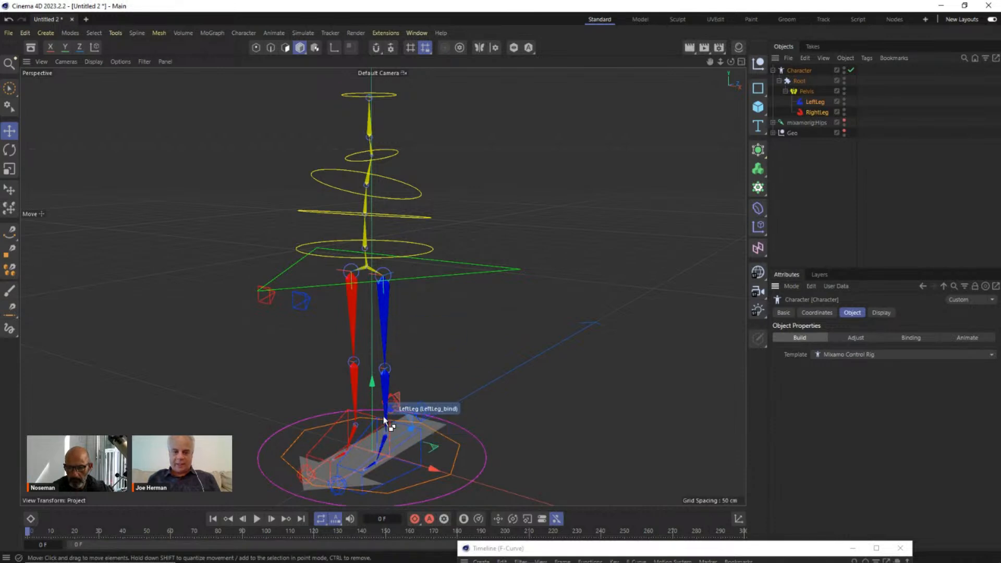
left_click(807, 92)
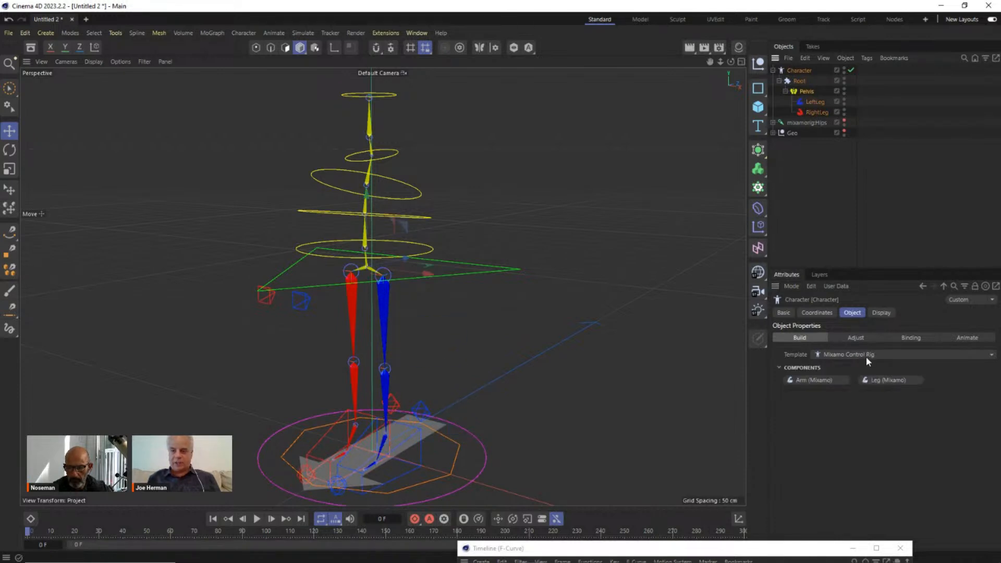
left_click(815, 379)
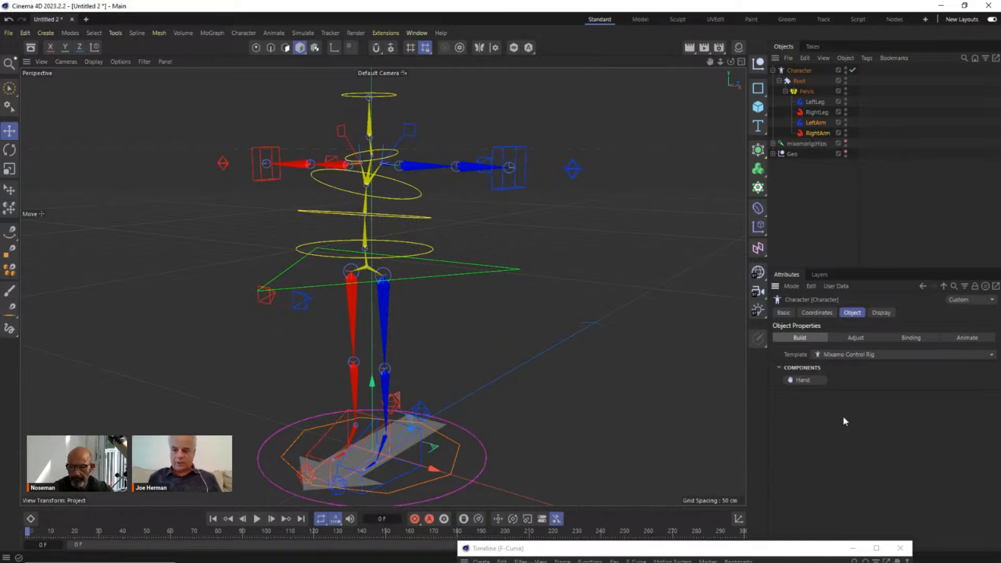
Step: Add Hand components to the arms, undo that attempt, and add one Hand each to LeftArm and RightArm
left_click(803, 381)
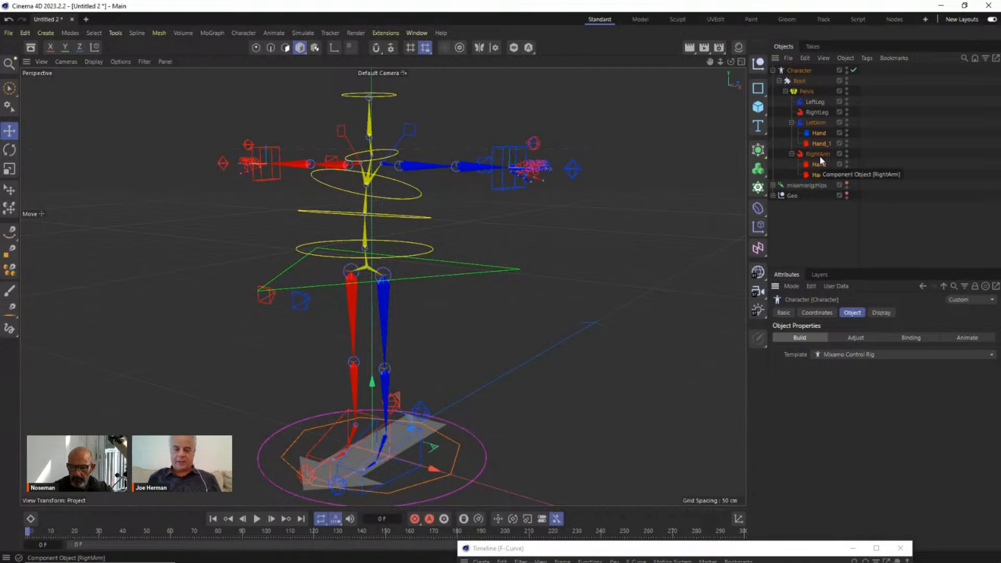
key("ctrl+z")
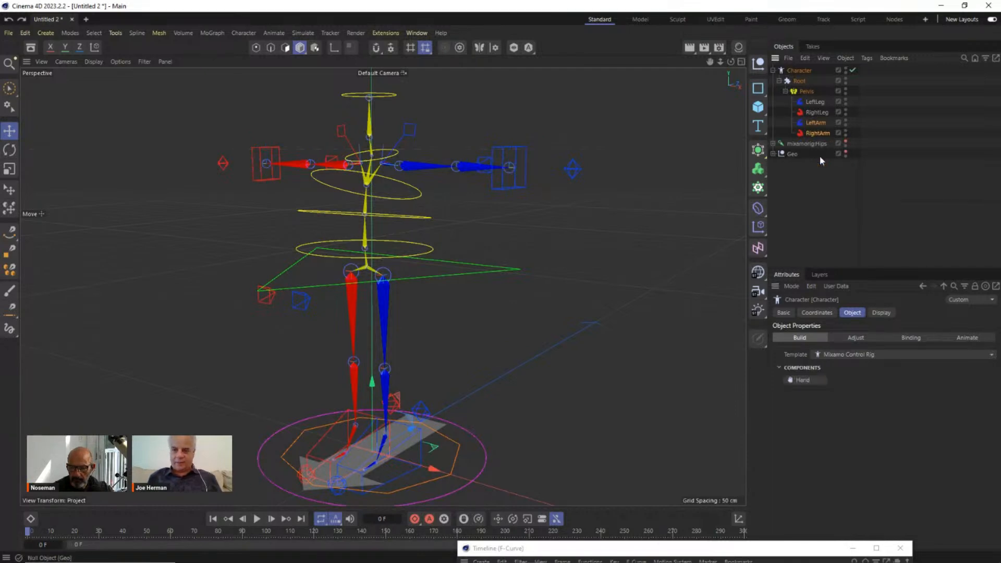
left_click(806, 91)
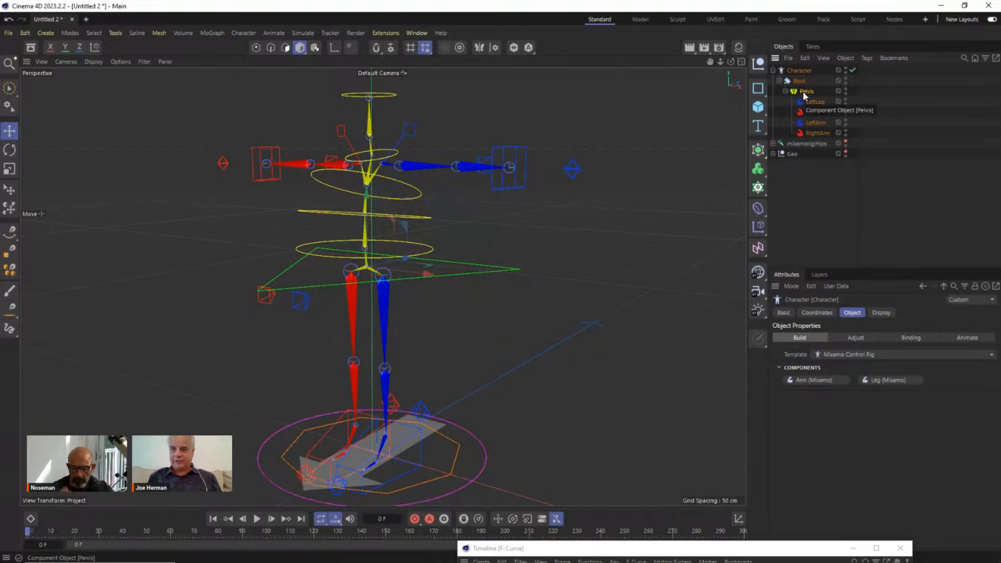
left_click(816, 122)
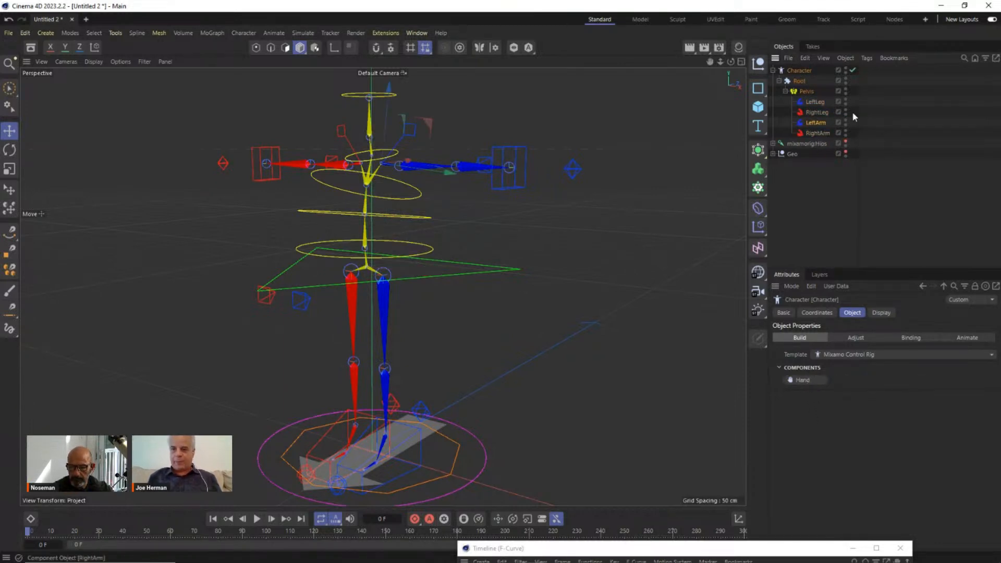
left_click(817, 133, "ctrl")
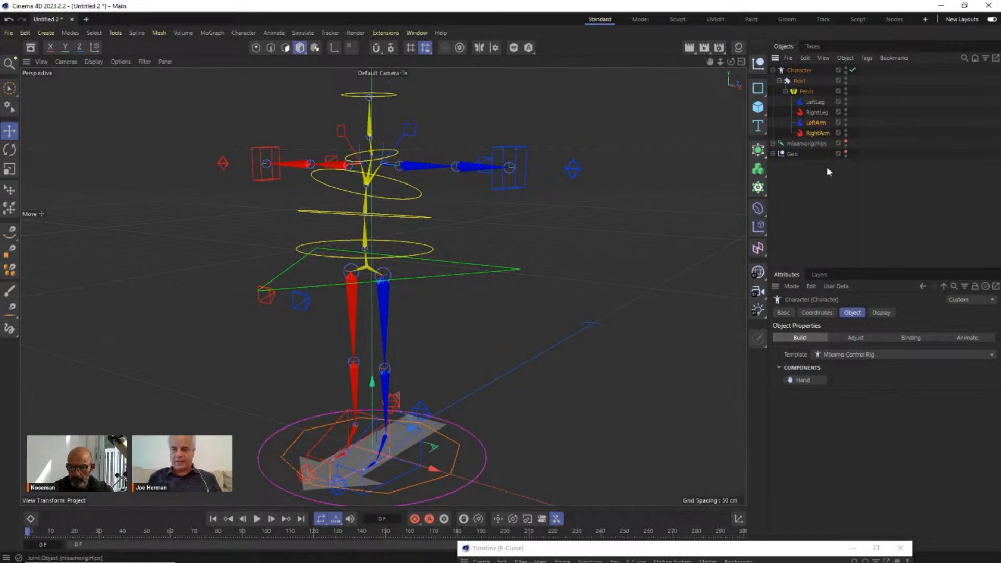
left_click(806, 380)
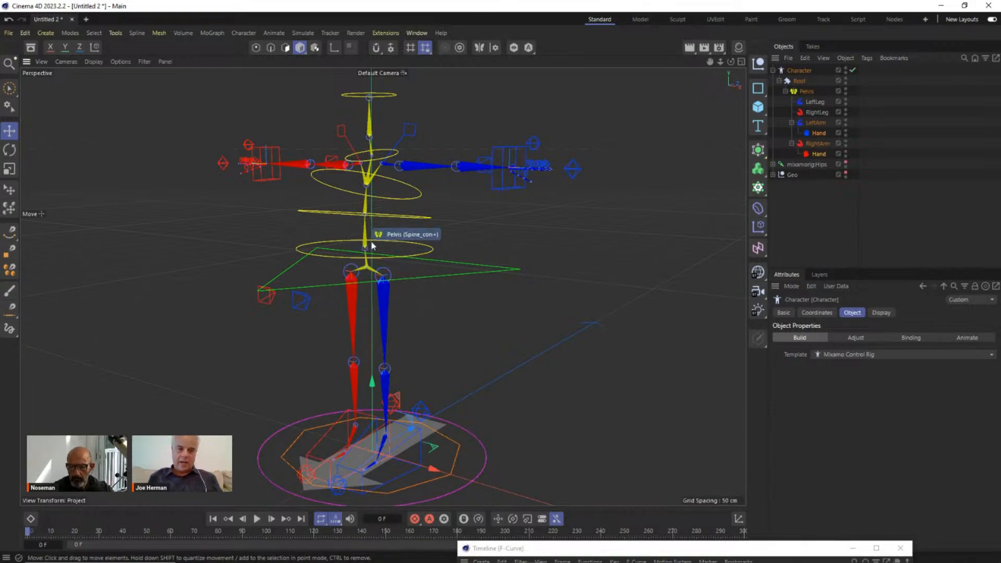
left_click_drag(371, 242, 500, 288, "alt")
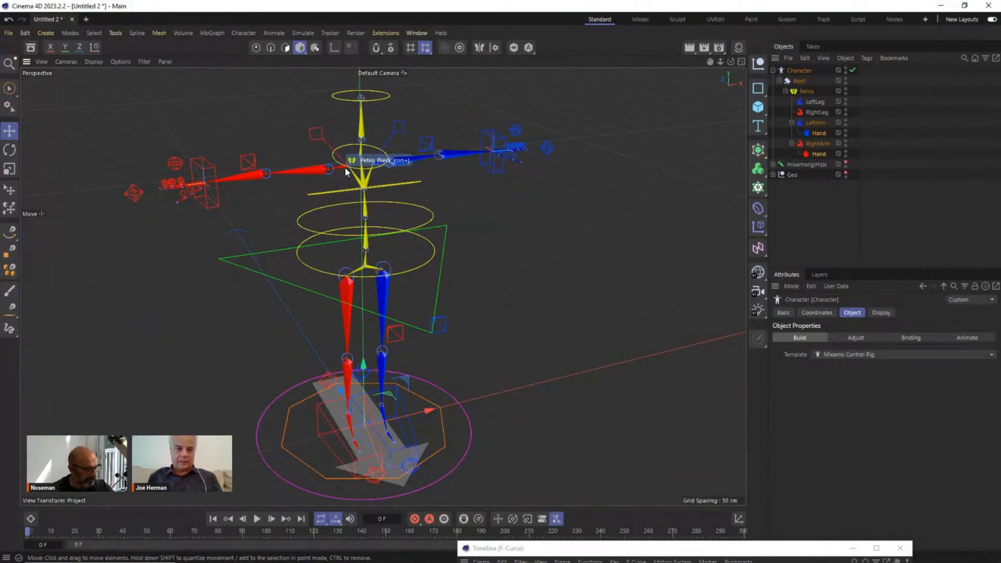
left_click_drag(256, 165, 220, 177, "alt")
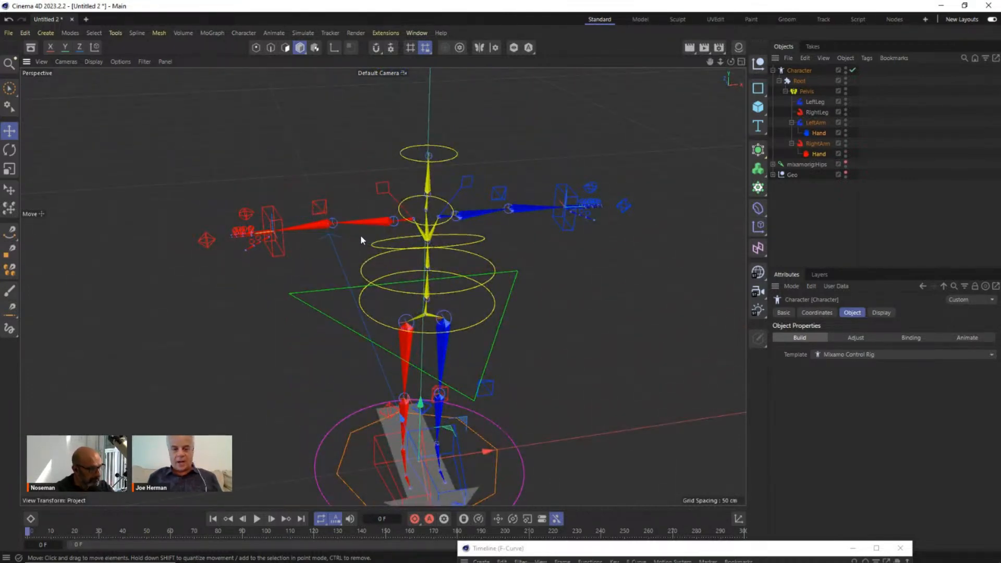
middle_click_drag(361, 238, 334, 187, "alt")
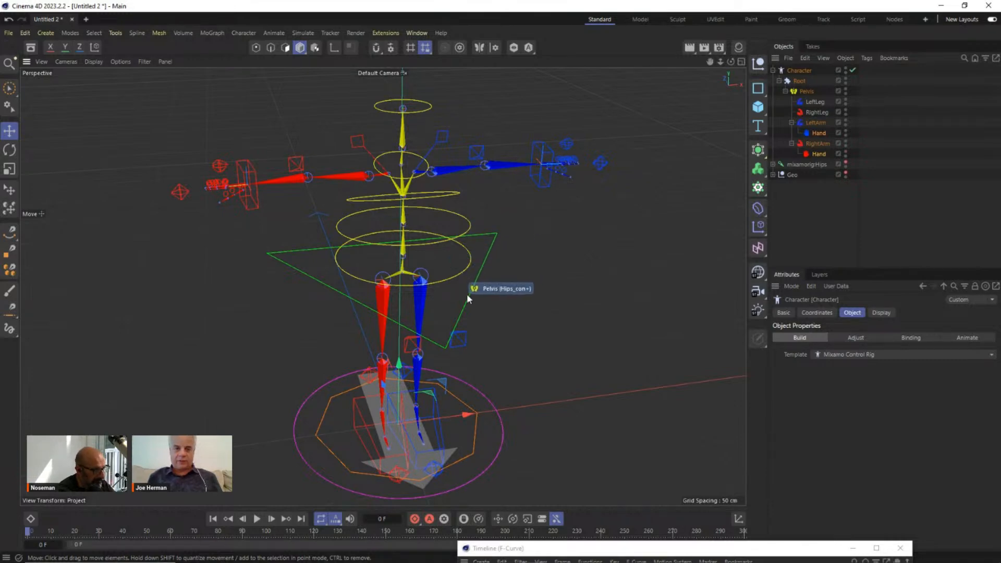
middle_click_drag(446, 330, 439, 269, "alt")
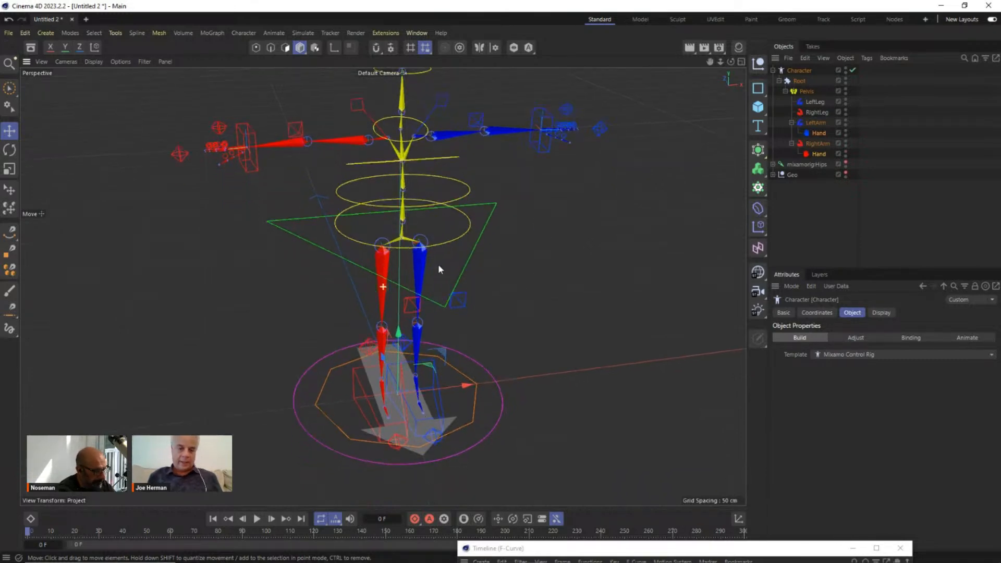
Step: Examine the control rig from feet to head and compare it with the mixamorig:Hips joints by briefly showing them
left_click_drag(438, 264, 500, 167, "alt")
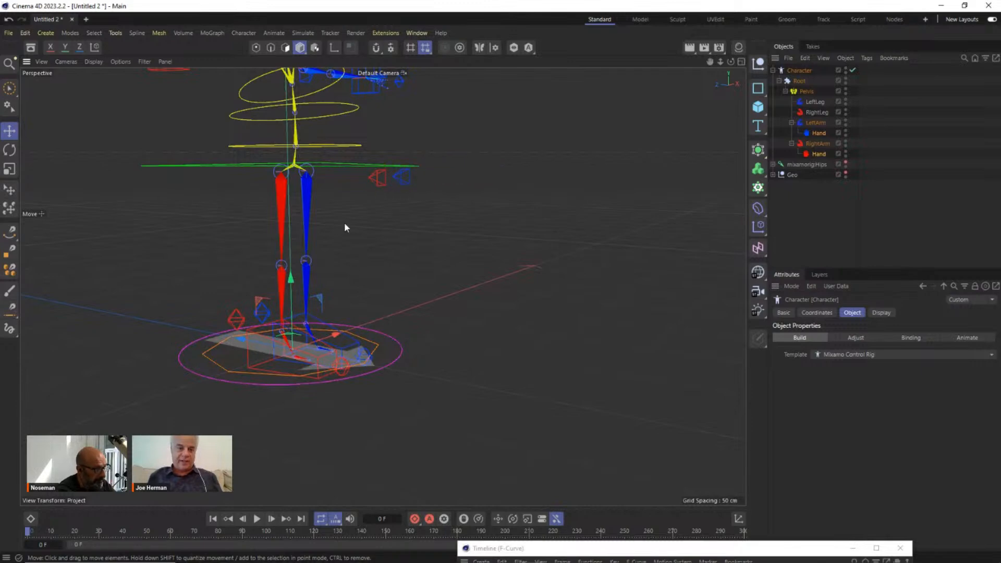
left_click_drag(242, 293, 275, 345, "alt")
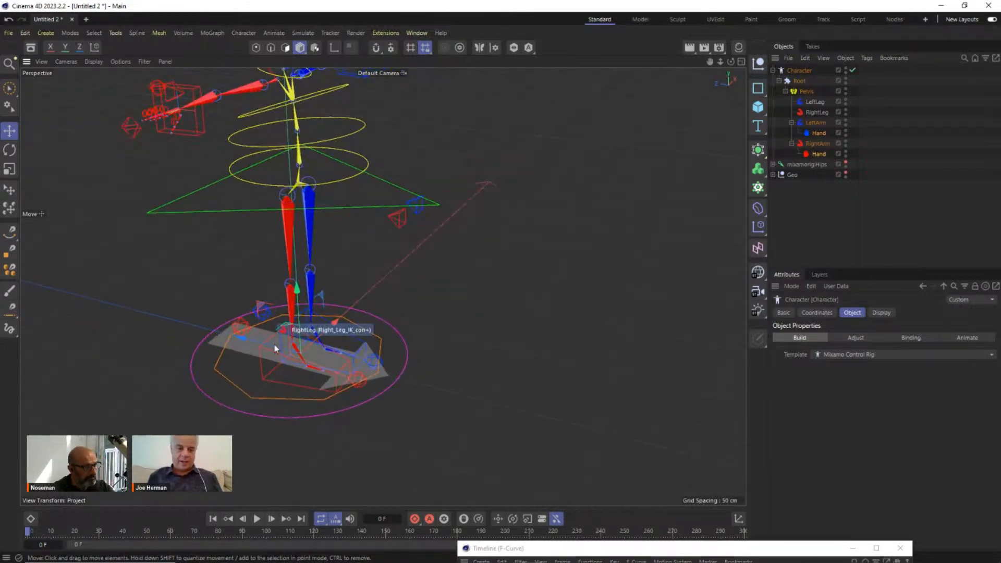
left_click_drag(371, 324, 367, 193, "alt")
left_click_drag(390, 118, 437, 183, "alt")
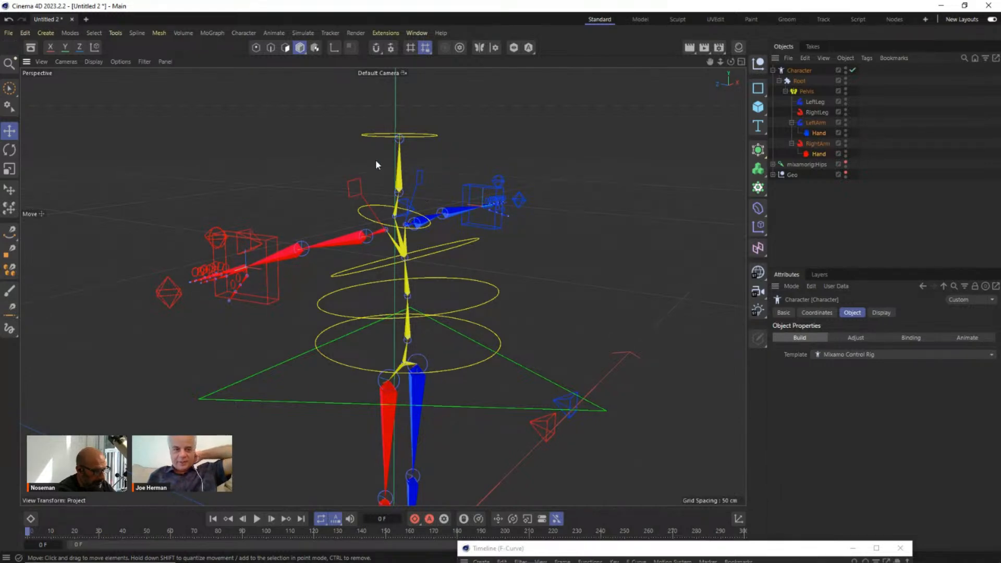
scroll(400, 178, "up", 2)
scroll(401, 179, "down", 4)
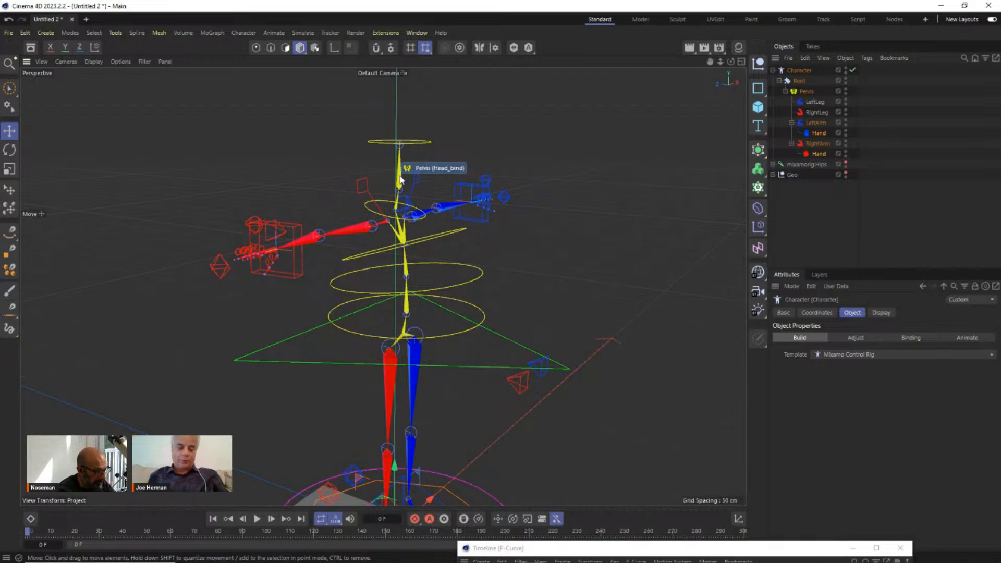
middle_click_drag(481, 227, 454, 187, "alt")
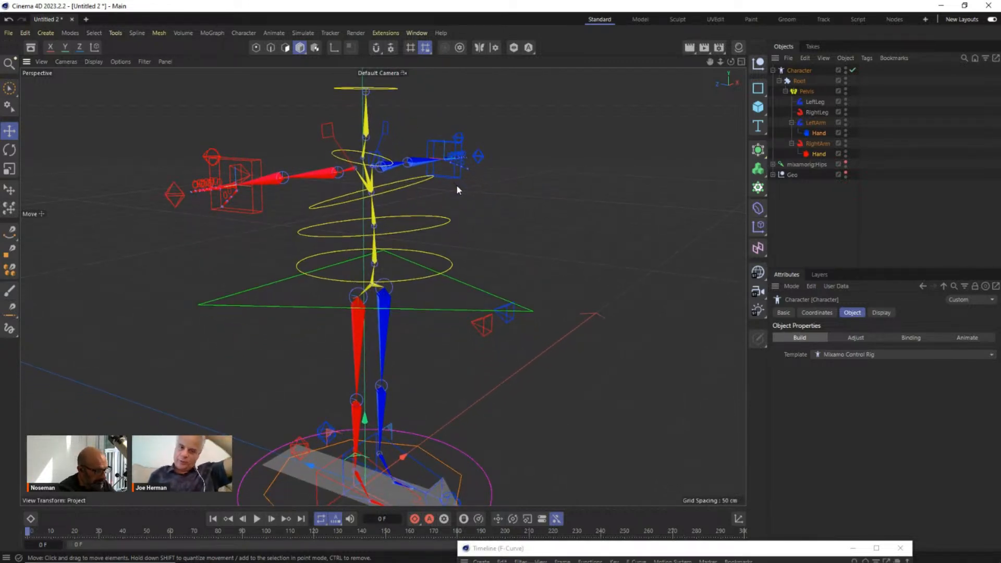
scroll(458, 186, "down", 2)
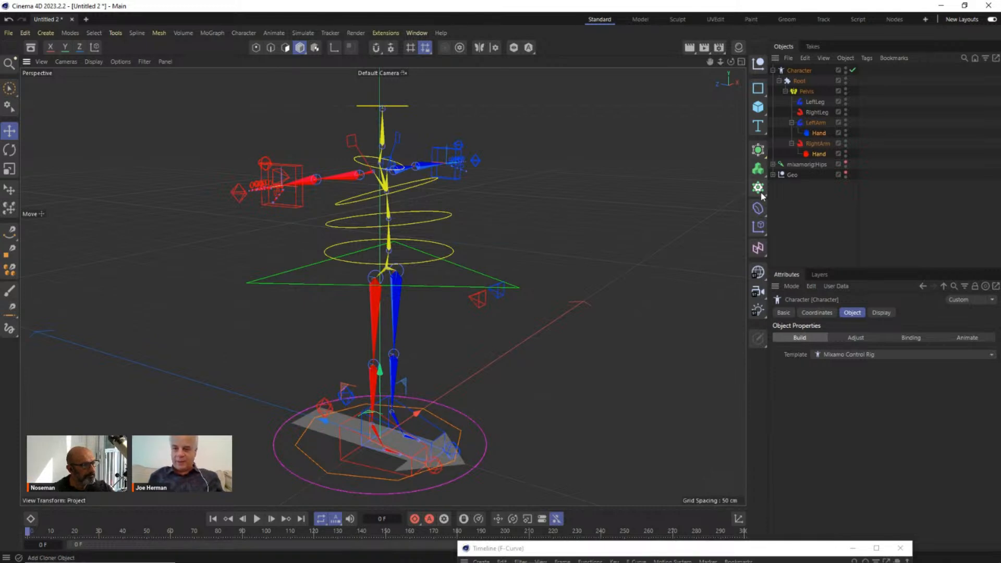
left_click(846, 164)
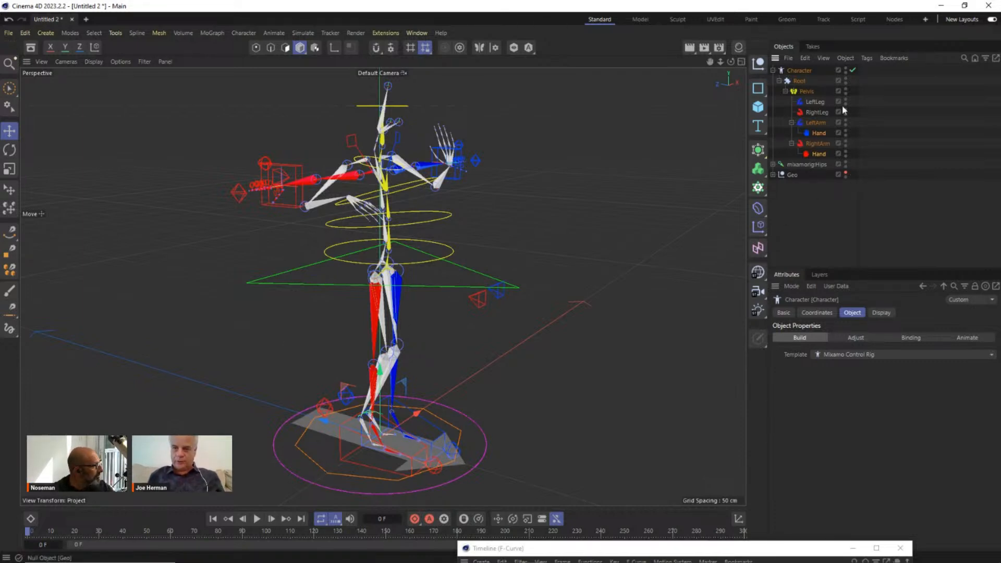
left_click(845, 162)
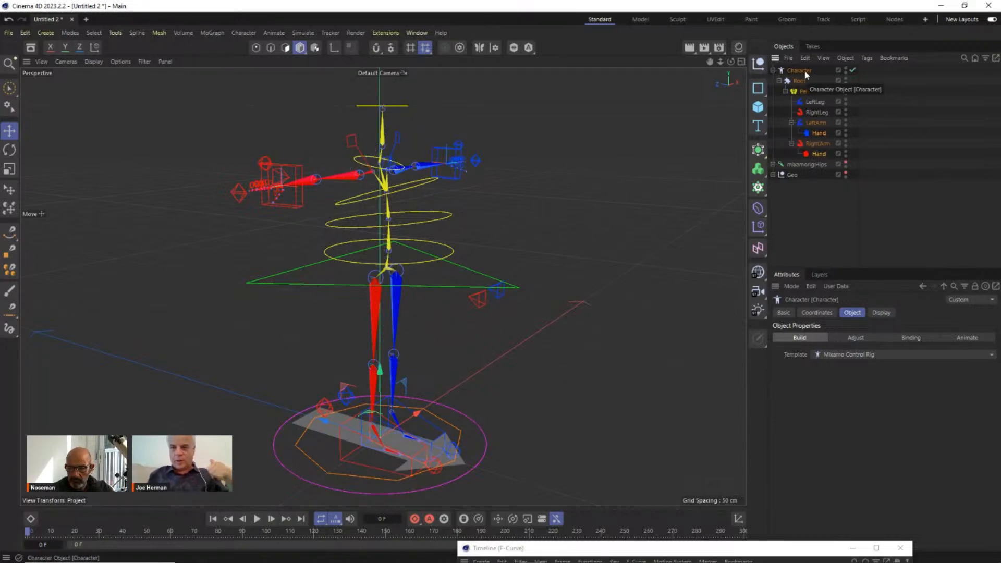
Step: Hide the Character rig in the viewport and show the mixamorig:Hips joints and the Geo group instead
left_click(790, 73)
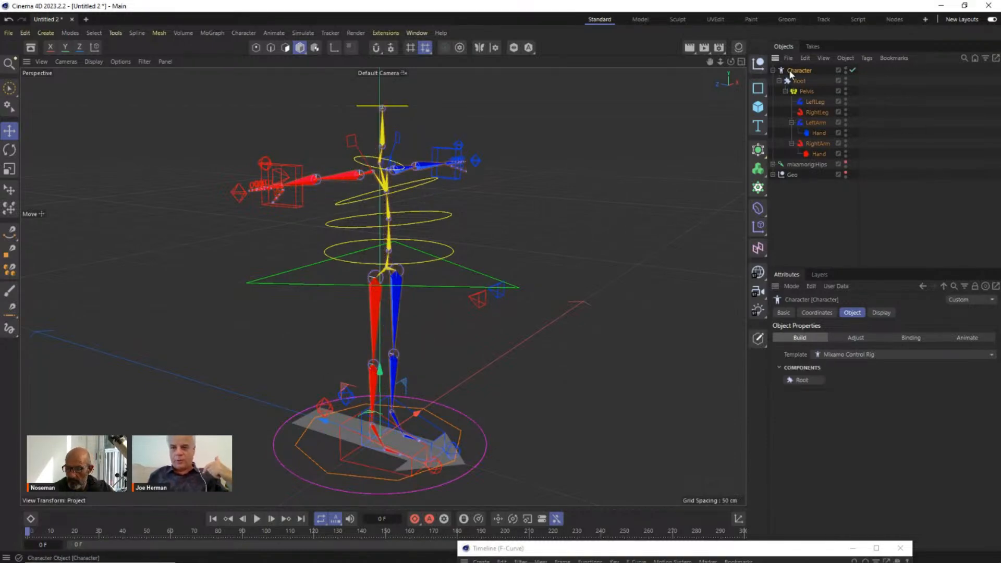
left_click(845, 68)
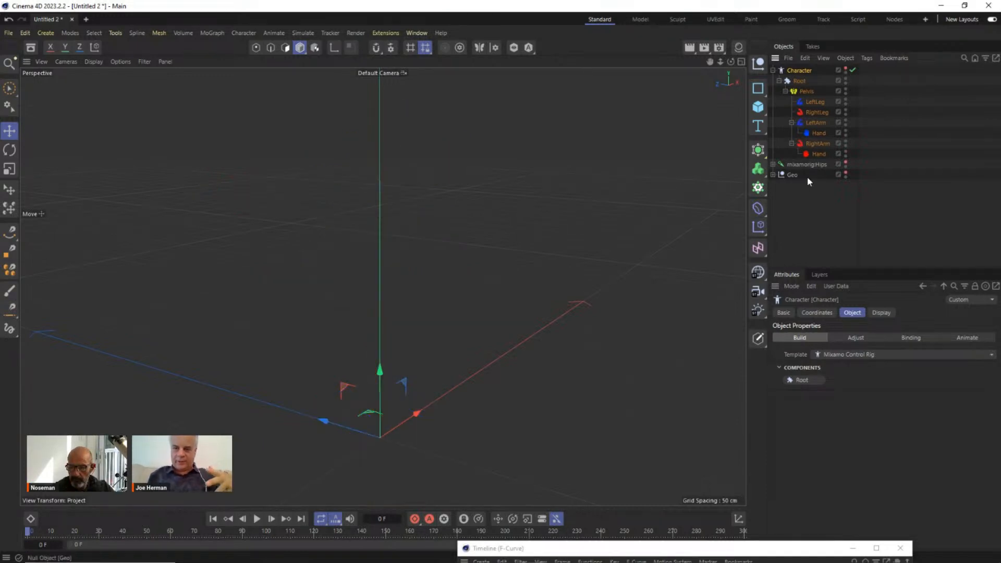
left_click(845, 163)
left_click(846, 174)
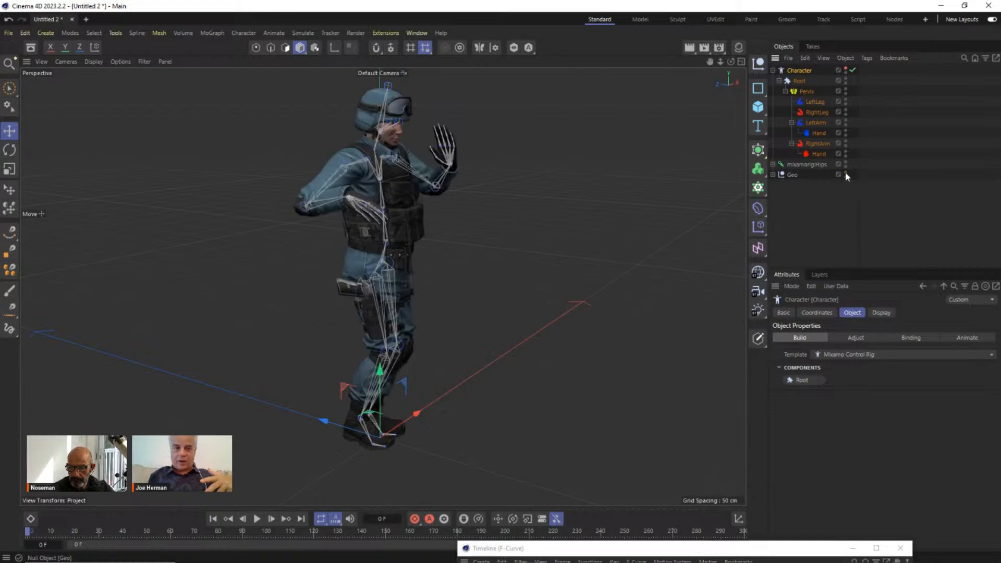
Step: Reset the bind pose on the Weight tags of both Soldier_head and Soldier_body inside the Geo group
left_click_drag(422, 158, 371, 192, "alt")
scroll(375, 152, "up", 4)
middle_click_drag(388, 177, 392, 199, "alt")
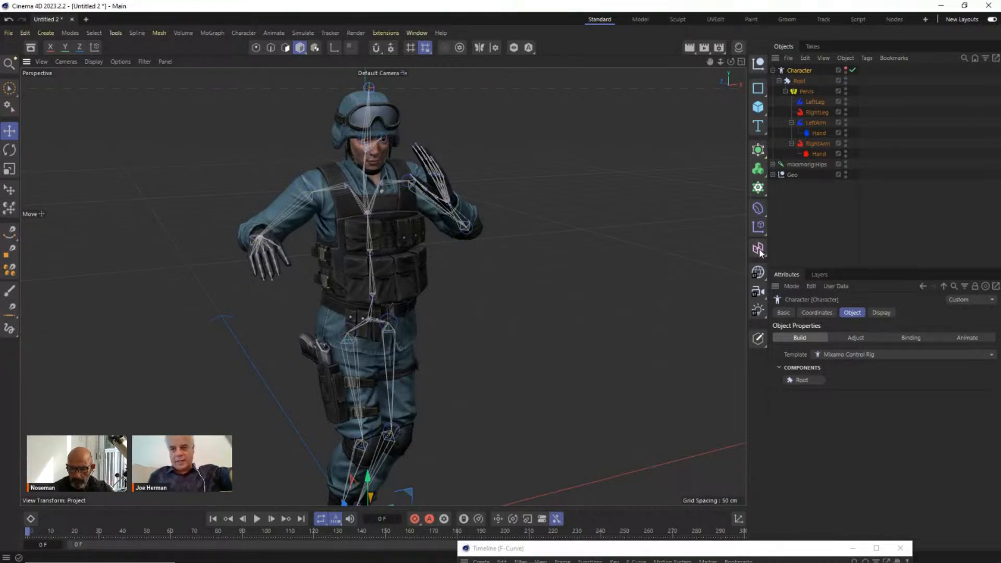
left_click(773, 174)
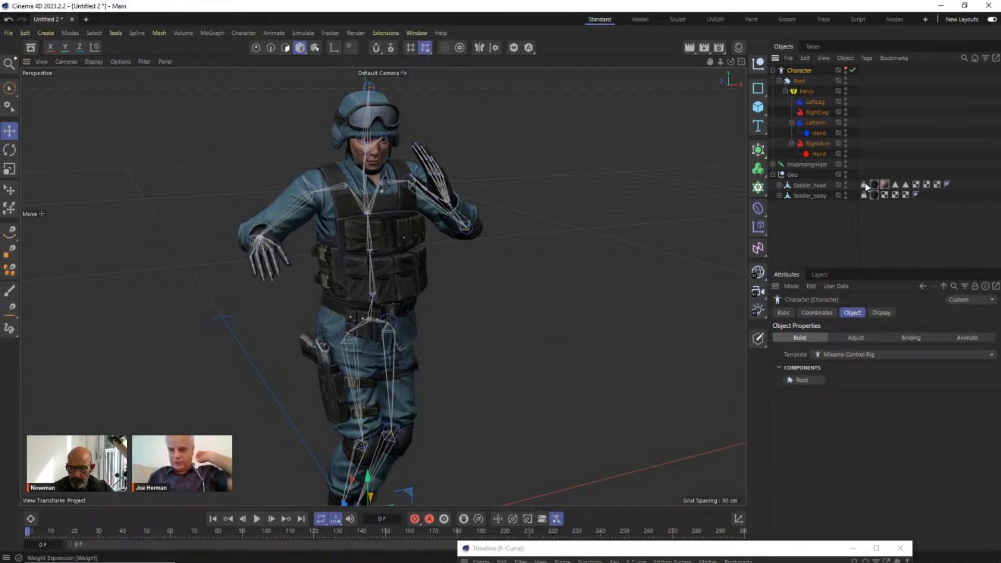
left_click(864, 195)
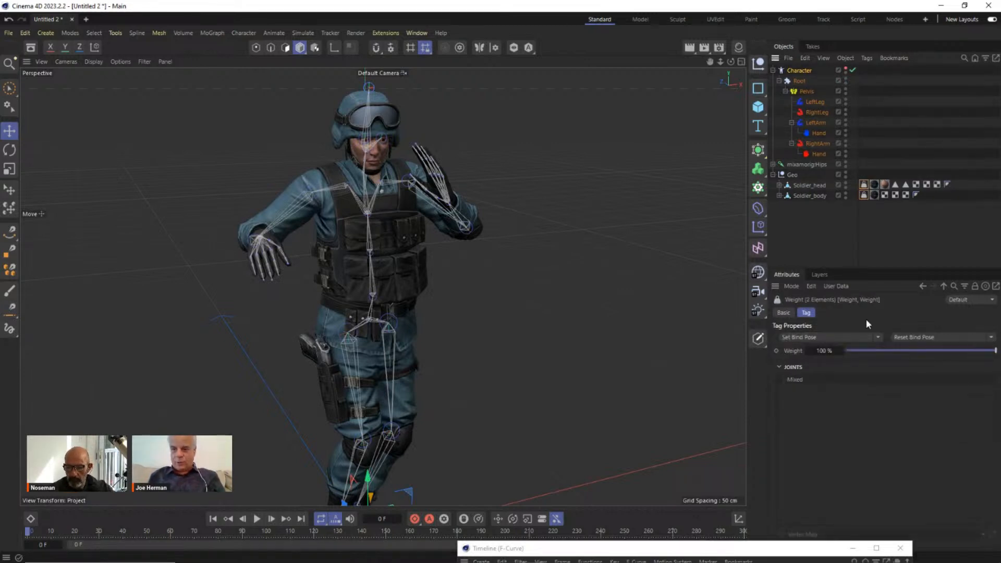
left_click(916, 336)
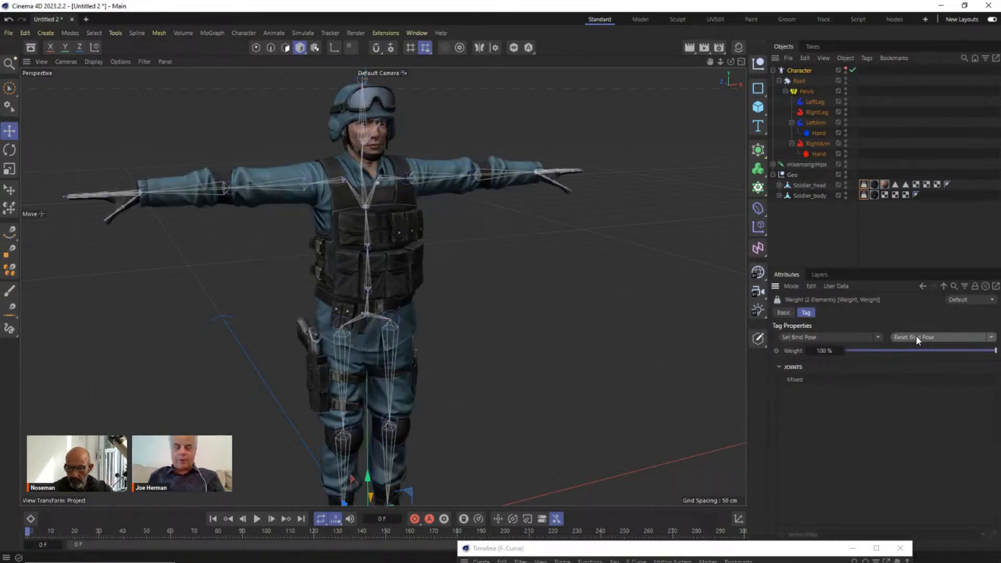
Step: Examine the joint placement in the T-posed soldier's hand, thumb, arms and full body
scroll(444, 341, "down", 3)
left_click_drag(422, 344, 418, 302, "alt")
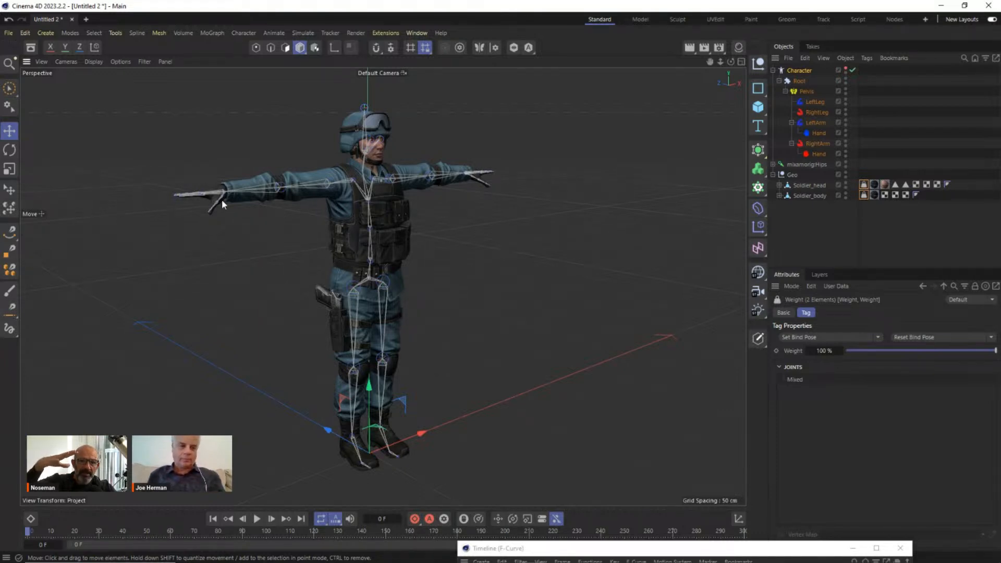
scroll(221, 200, "up", 10)
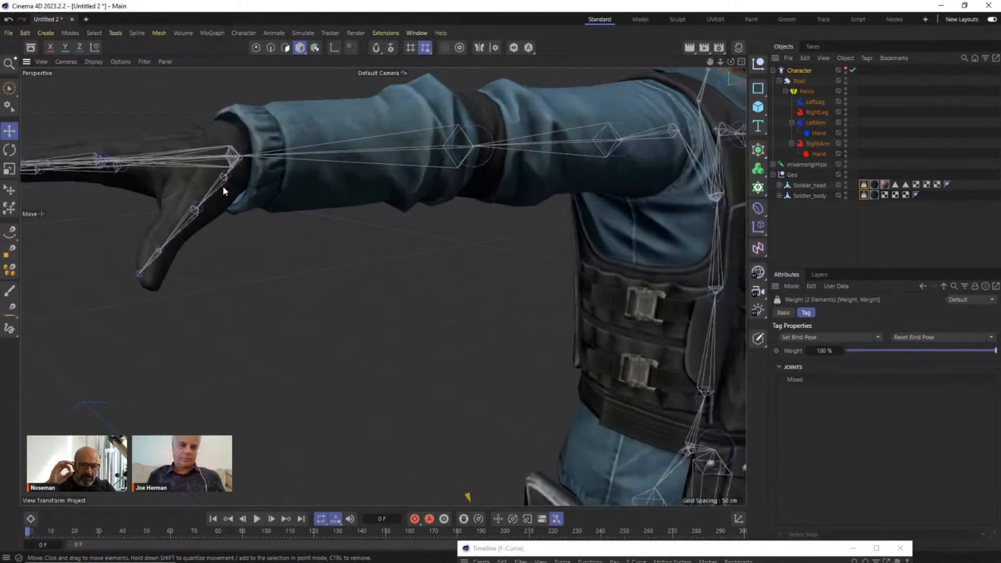
left_click(217, 186)
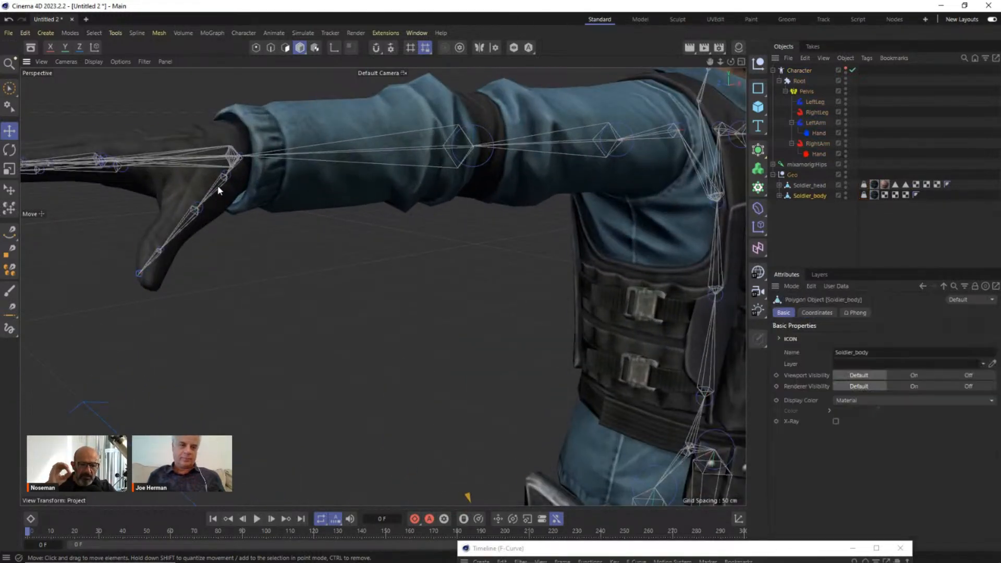
left_click(327, 294)
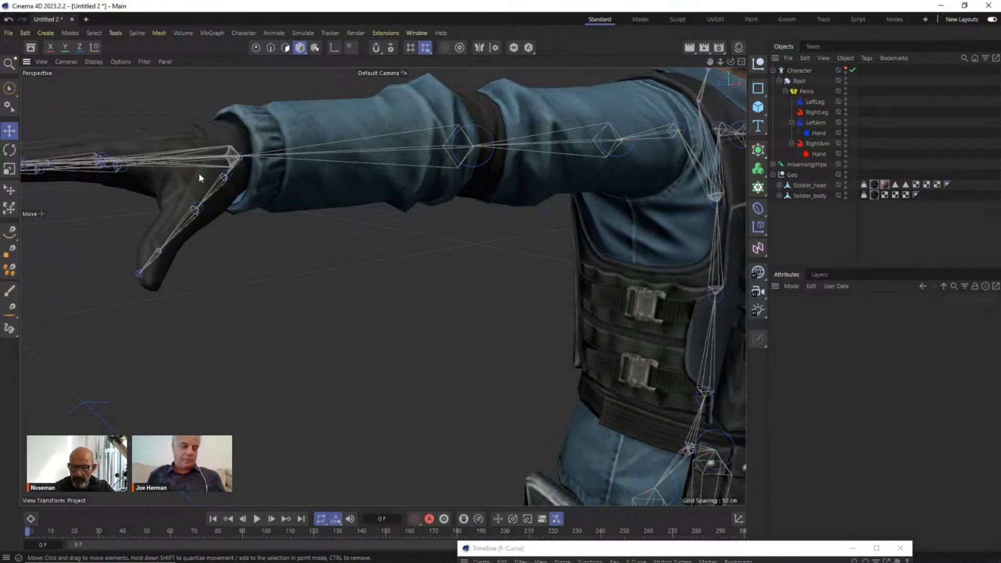
left_click_drag(199, 177, 104, 222, "alt")
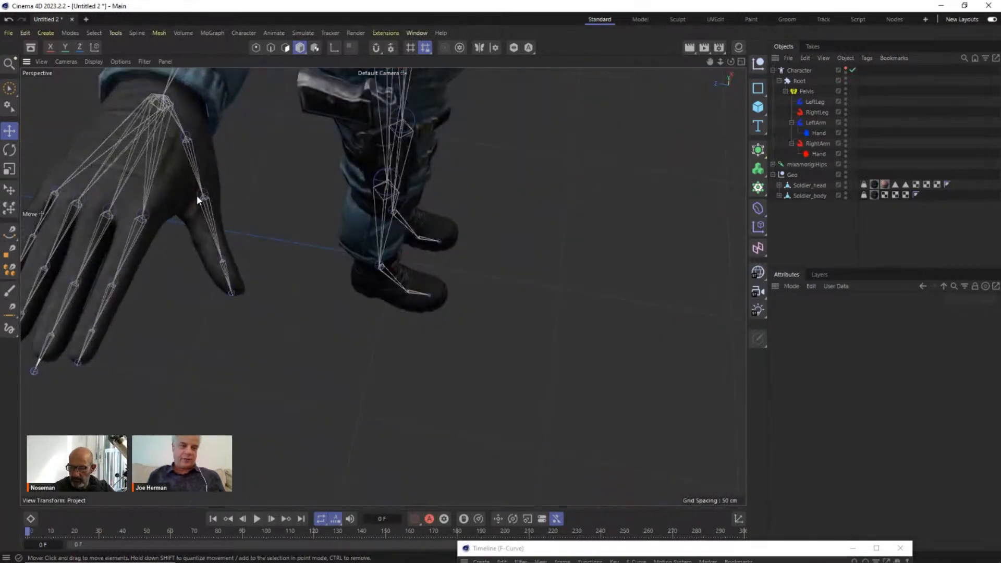
left_click_drag(163, 248, 134, 190, "alt")
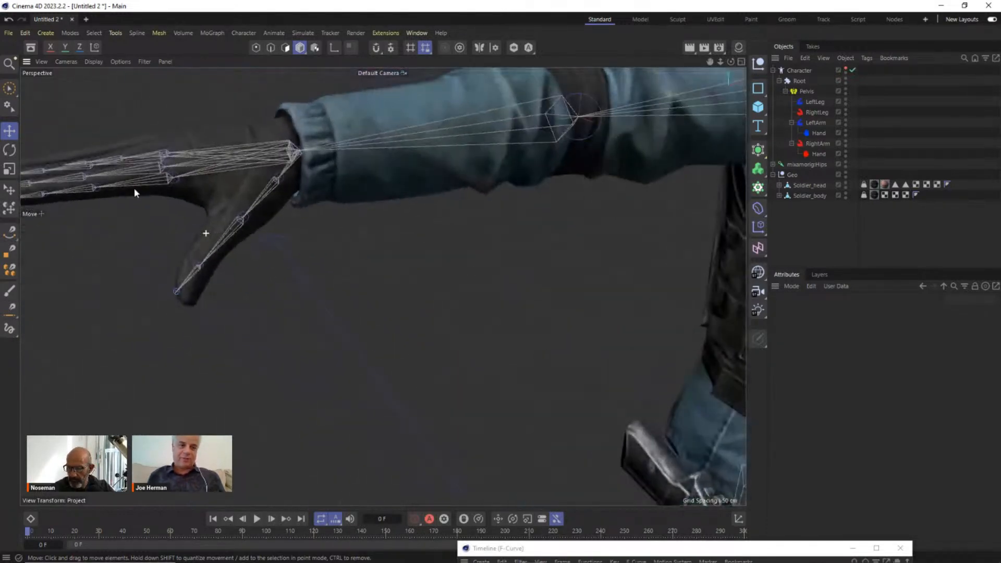
scroll(340, 245, "down", 3)
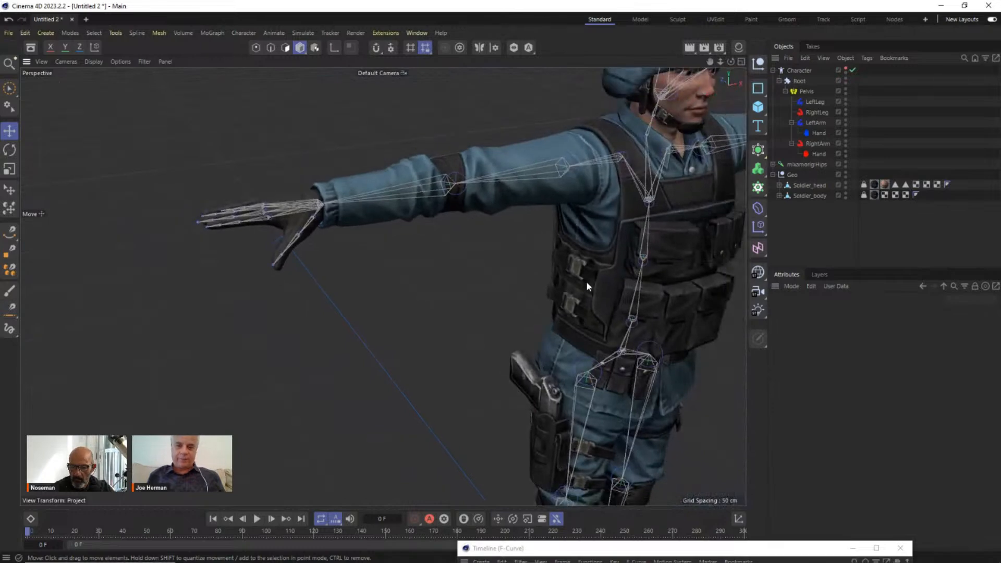
middle_click_drag(586, 280, 370, 295, "alt")
scroll(435, 274, "down", 2)
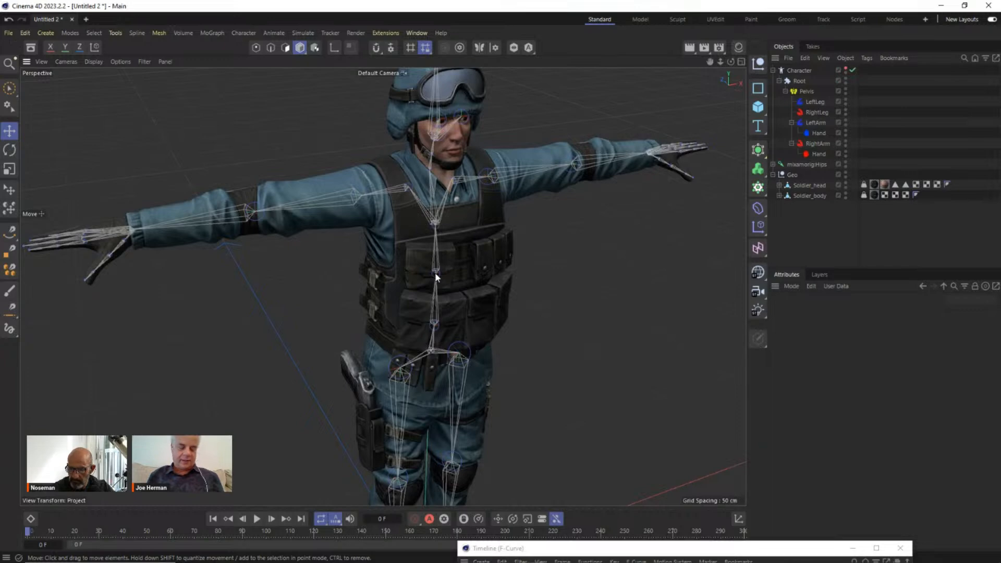
left_click_drag(411, 370, 422, 301, "alt")
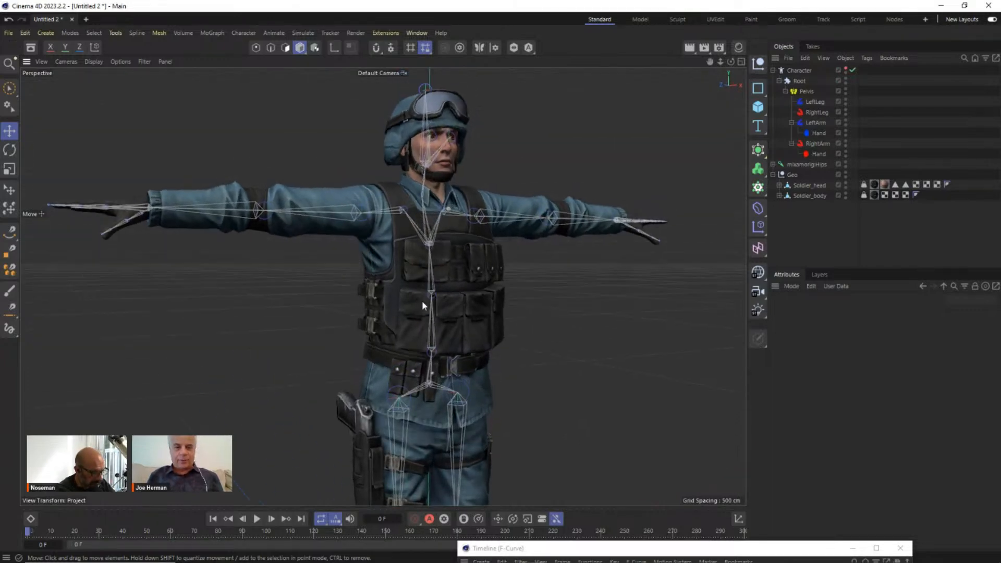
scroll(421, 301, "down", 3)
middle_click_drag(455, 344, 430, 274, "alt")
left_click_drag(432, 281, 433, 305, "alt")
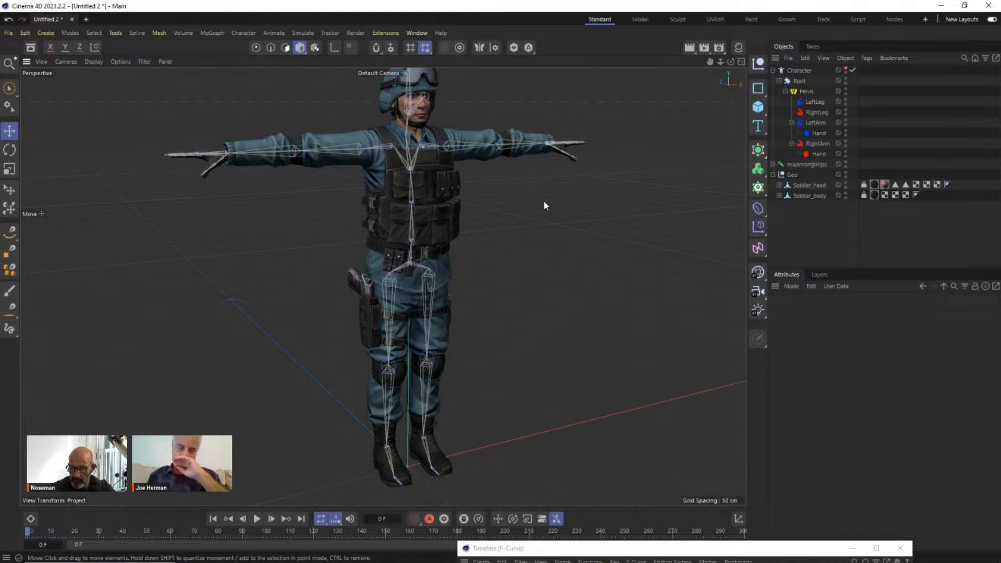
Step: Show the Character rig again and compare it with the original joints while temporarily hiding the Geo group
left_click(845, 68)
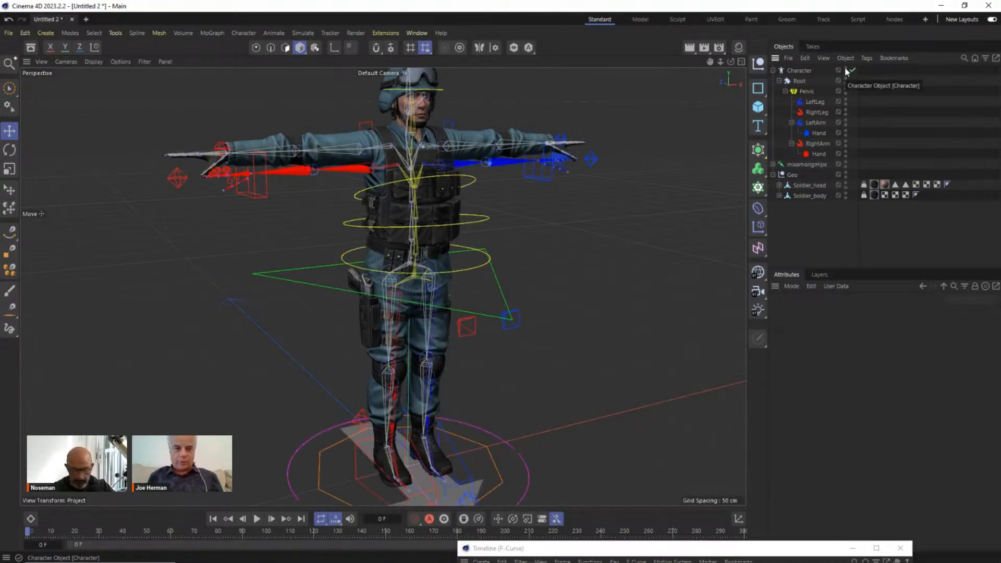
left_click(846, 173)
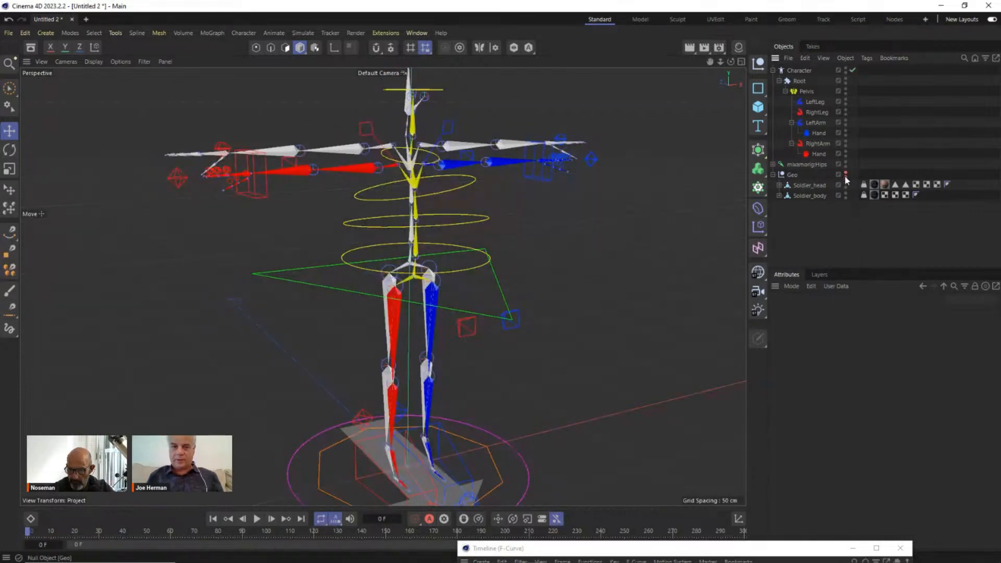
left_click_drag(374, 209, 310, 149, "alt")
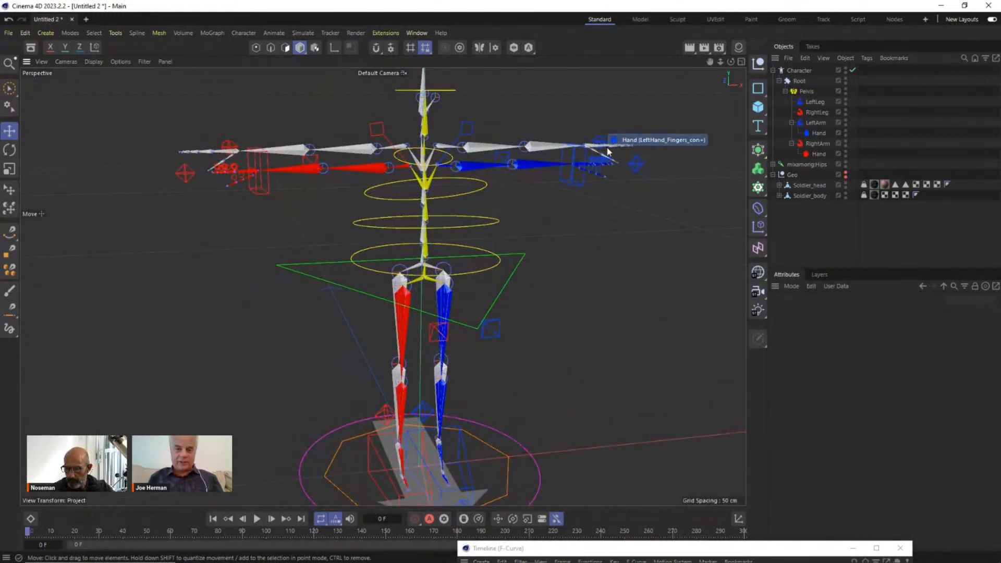
left_click_drag(562, 149, 584, 158, "alt")
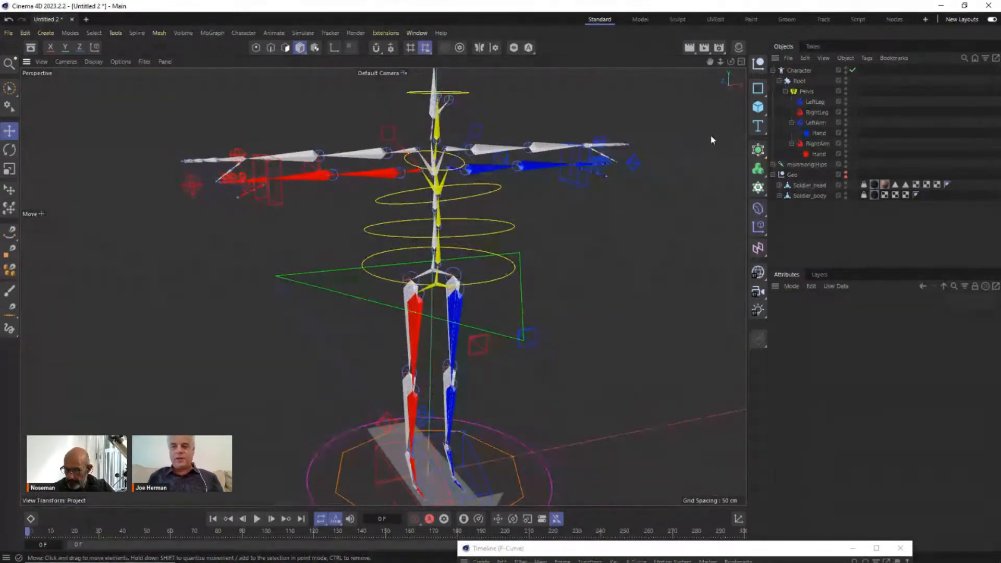
left_click(845, 176)
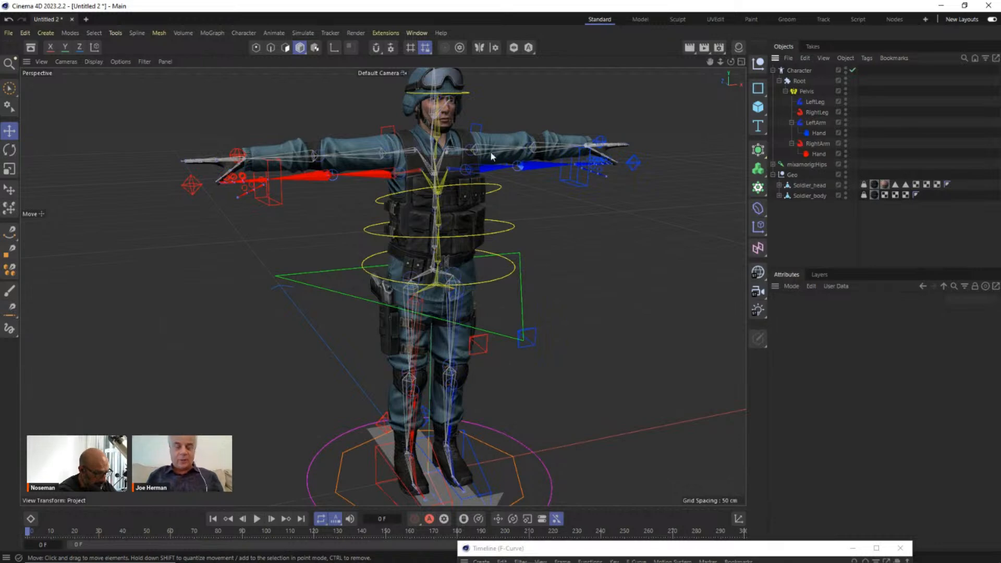
Step: Put the Character object into Adjust mode and check the component handles at the knees and feet from the side
left_click(803, 92)
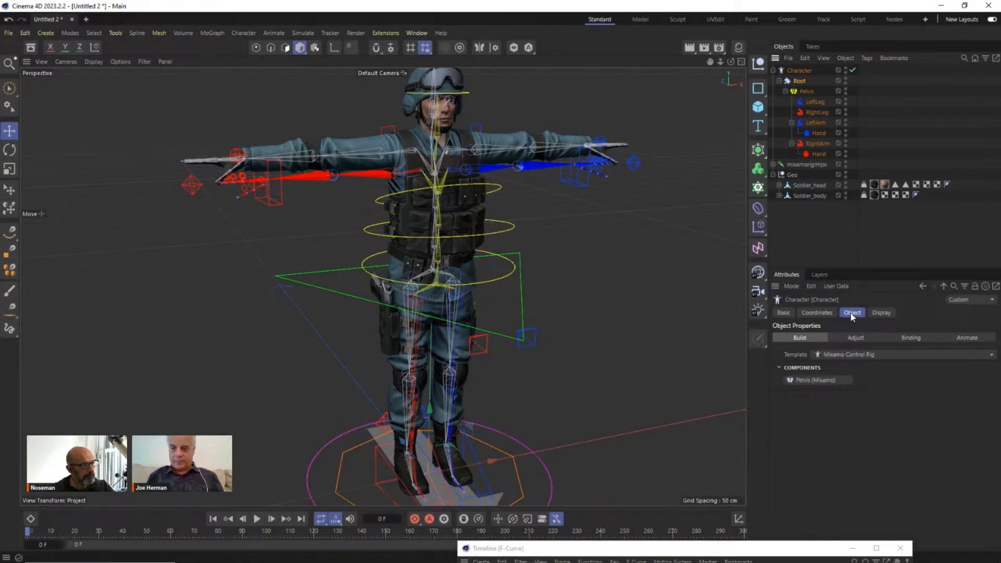
left_click(863, 337)
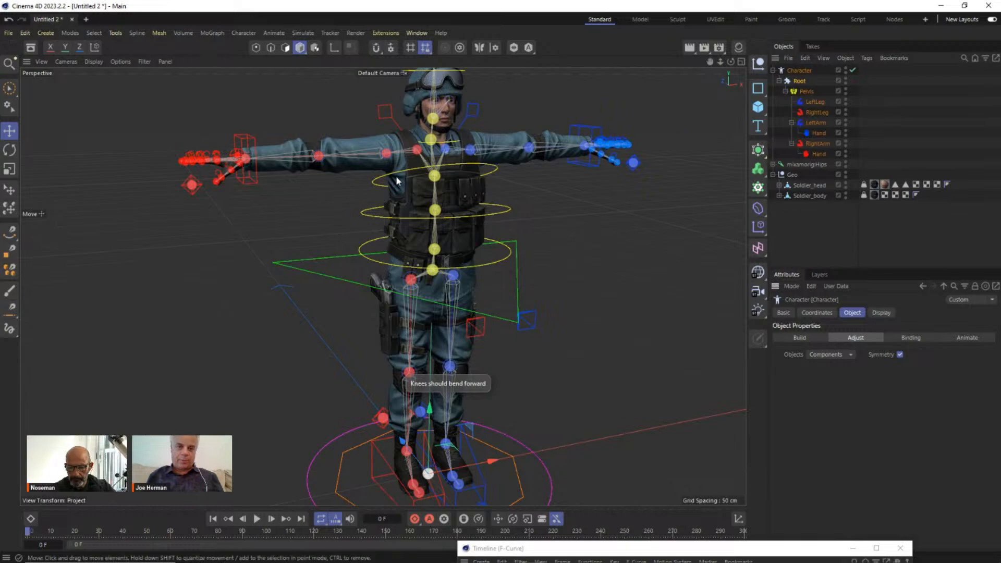
left_click_drag(396, 176, 322, 336, "alt")
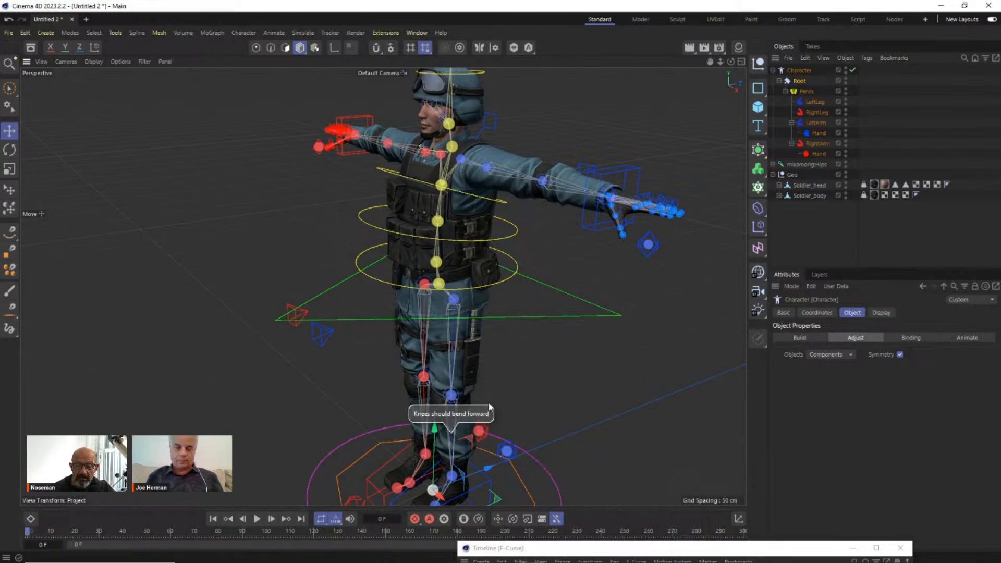
middle_click_drag(493, 381, 468, 327, "alt")
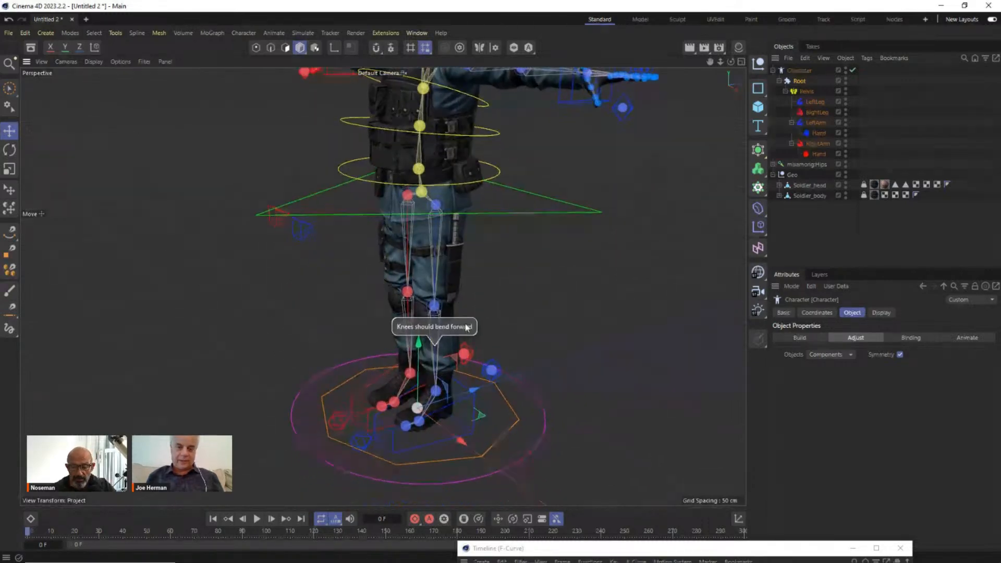
left_click_drag(467, 327, 381, 299, "alt")
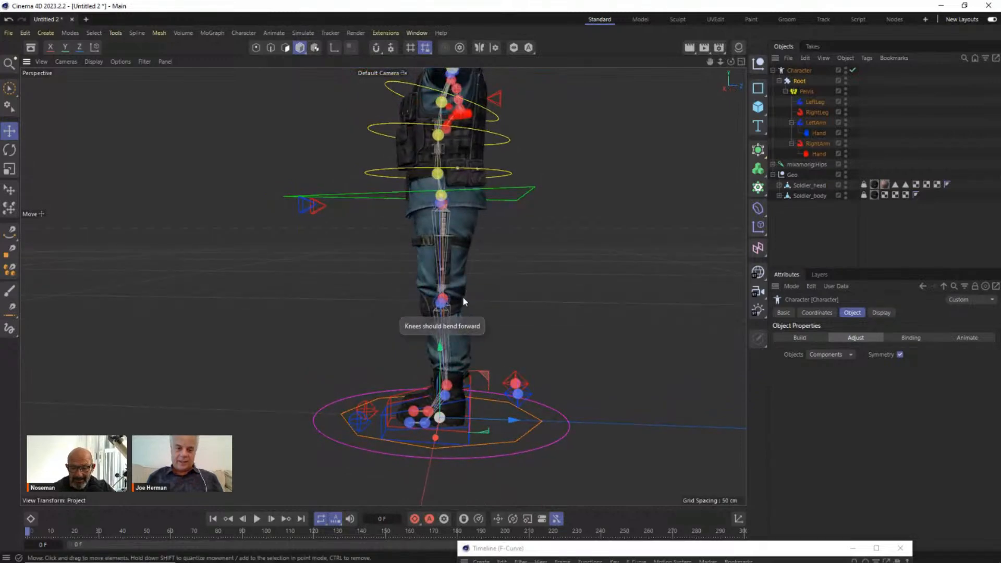
Step: Try to nudge the left knee handle slightly forward in the Right view, and undo the move
scroll(463, 297, "up", 6)
left_click_drag(428, 391, 451, 389, "alt")
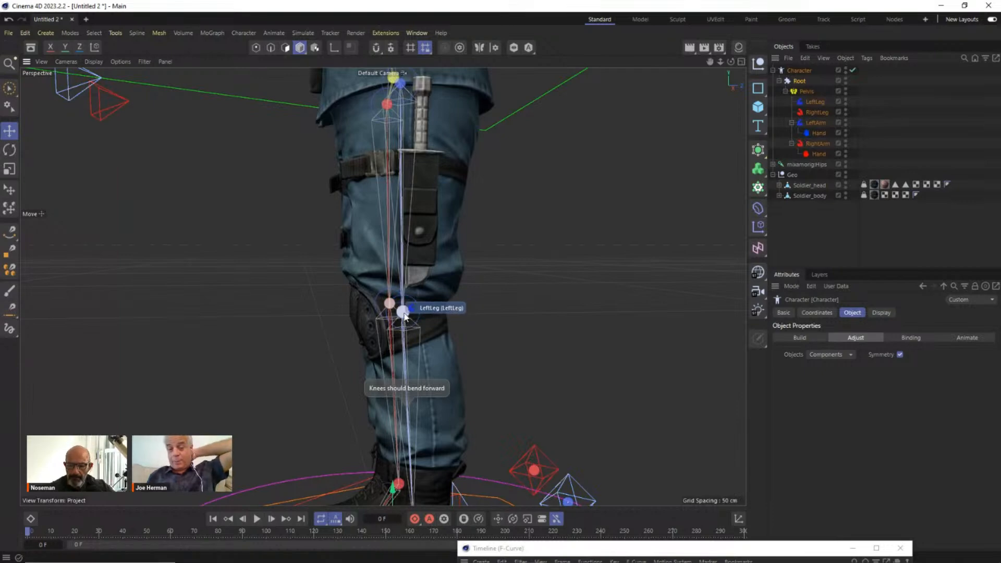
key("F3")
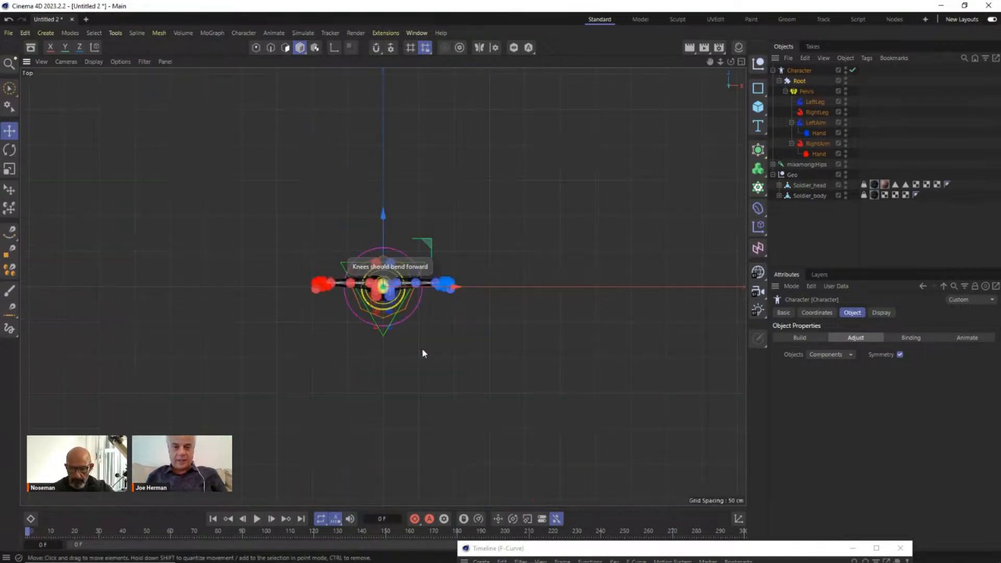
scroll(375, 259, "up", 10)
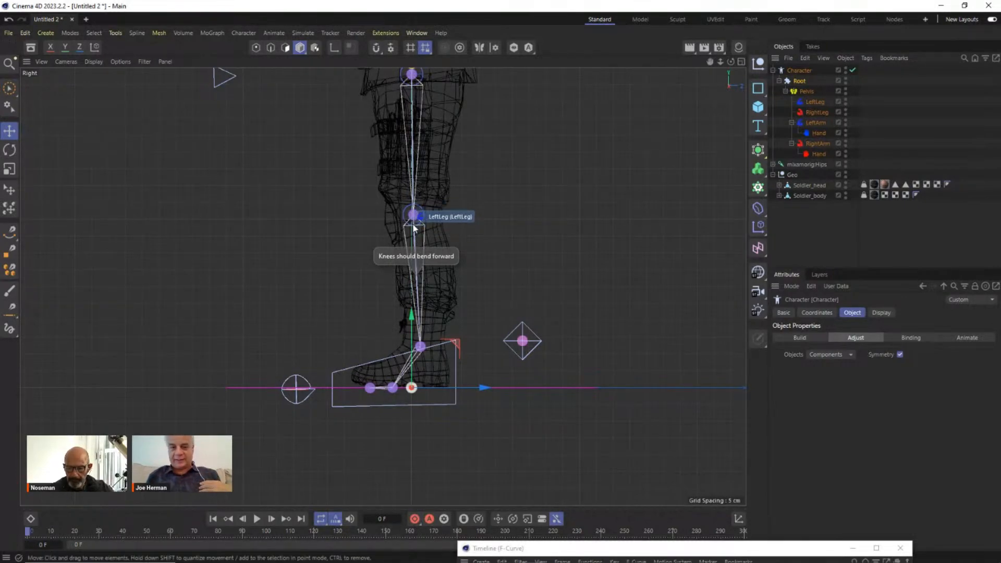
left_click(415, 220)
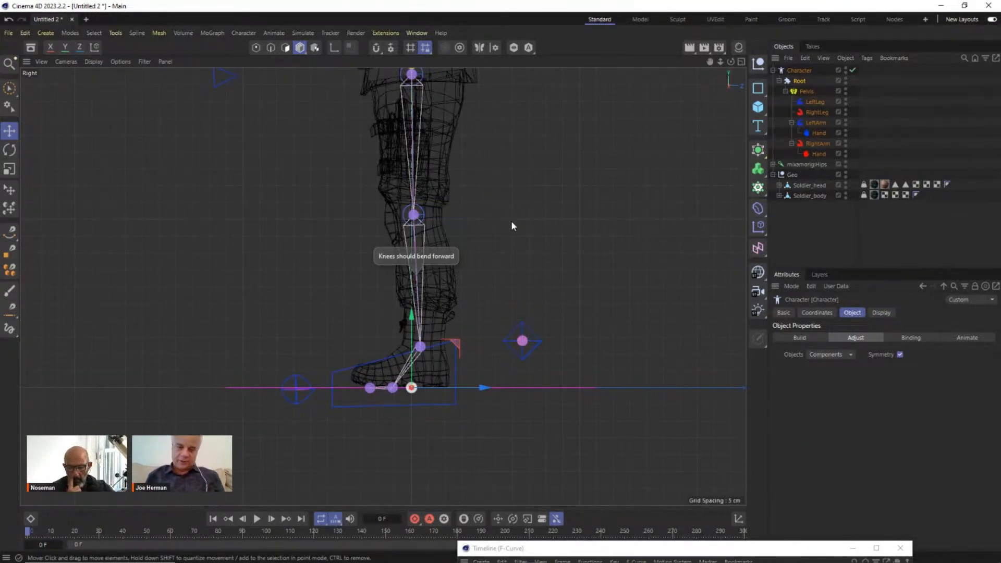
left_click(413, 214)
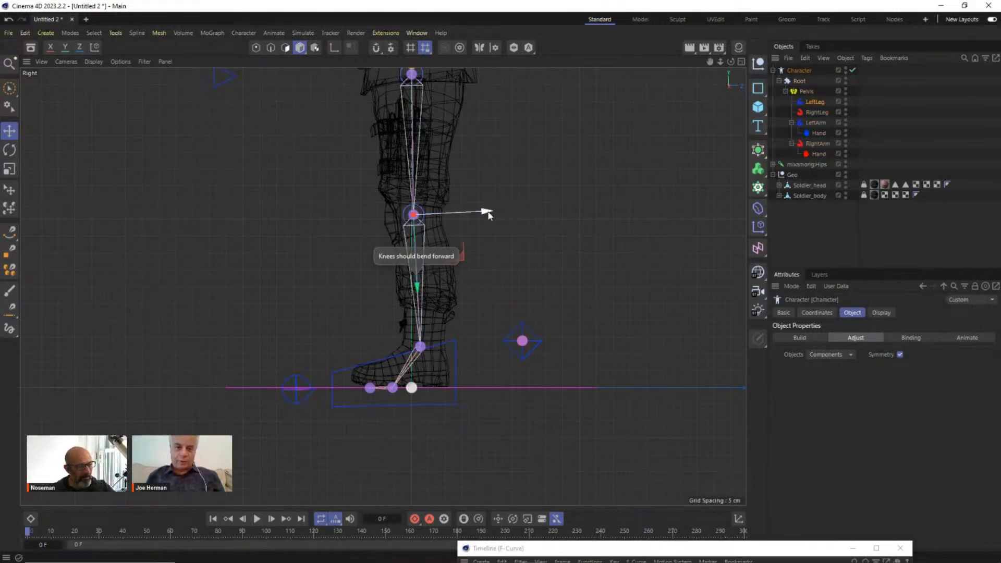
left_click_drag(488, 215, 486, 214)
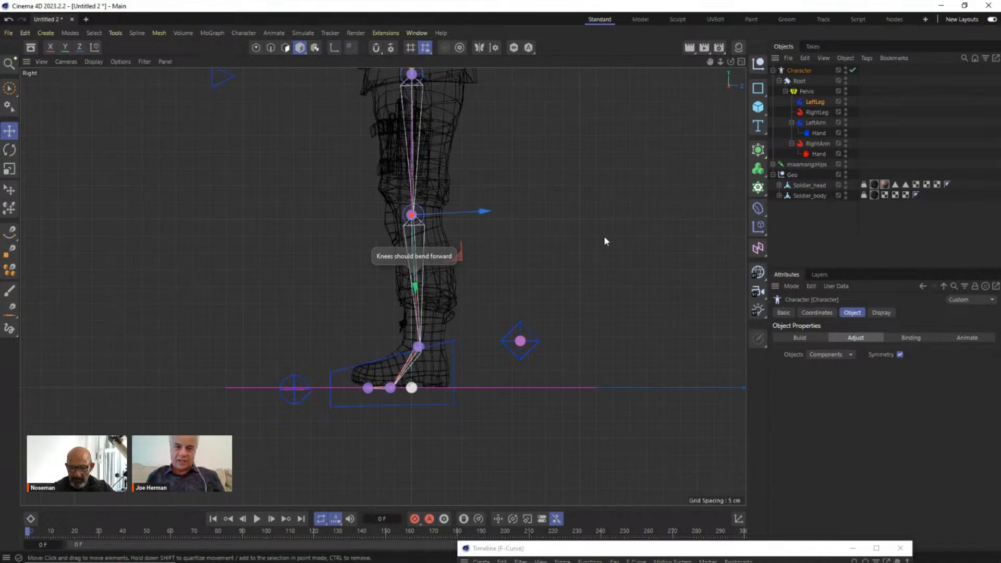
key("ctrl+z")
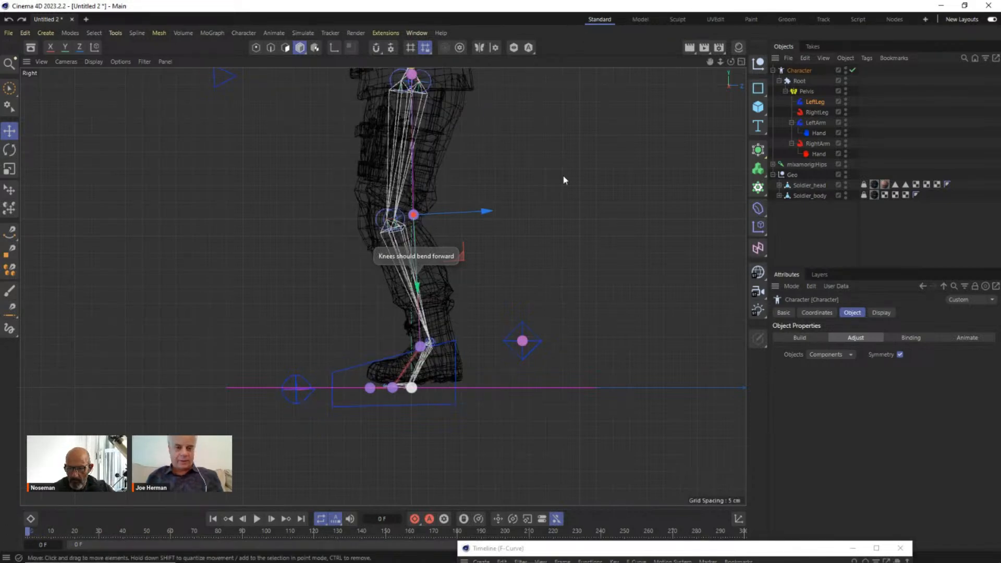
scroll(562, 177, "up", 2)
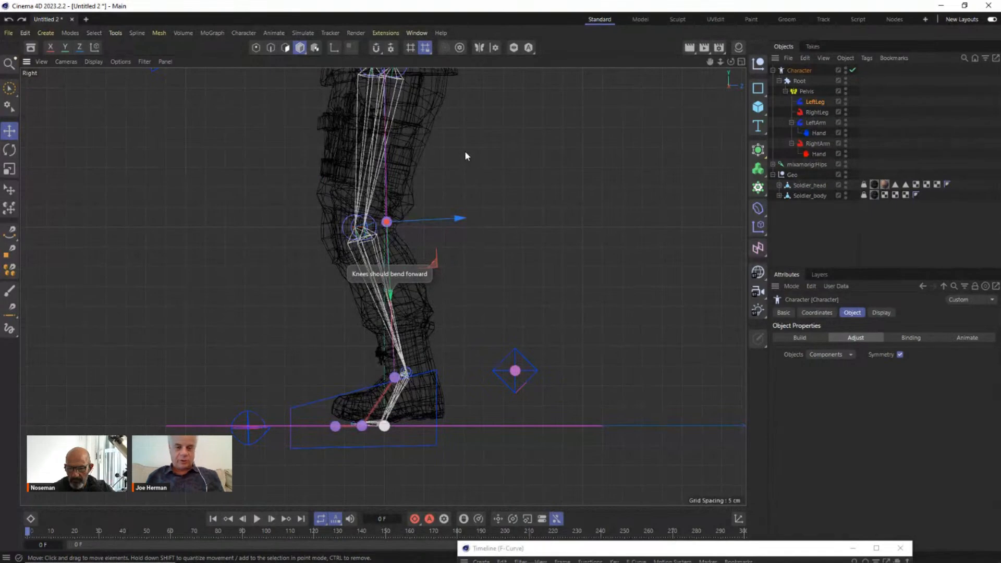
left_click_drag(465, 156, 541, 197)
key("super")
type("Cinema")
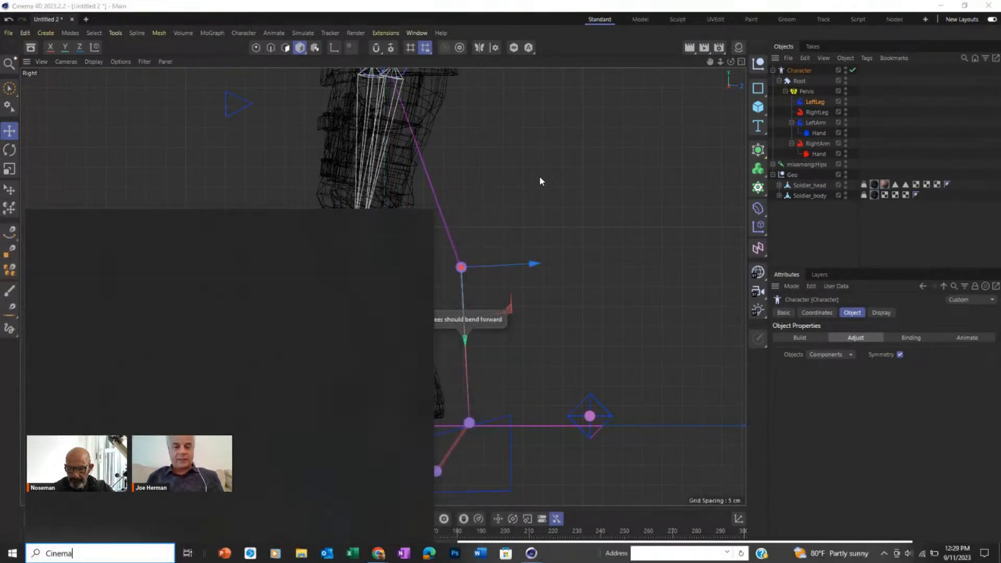
key("Return")
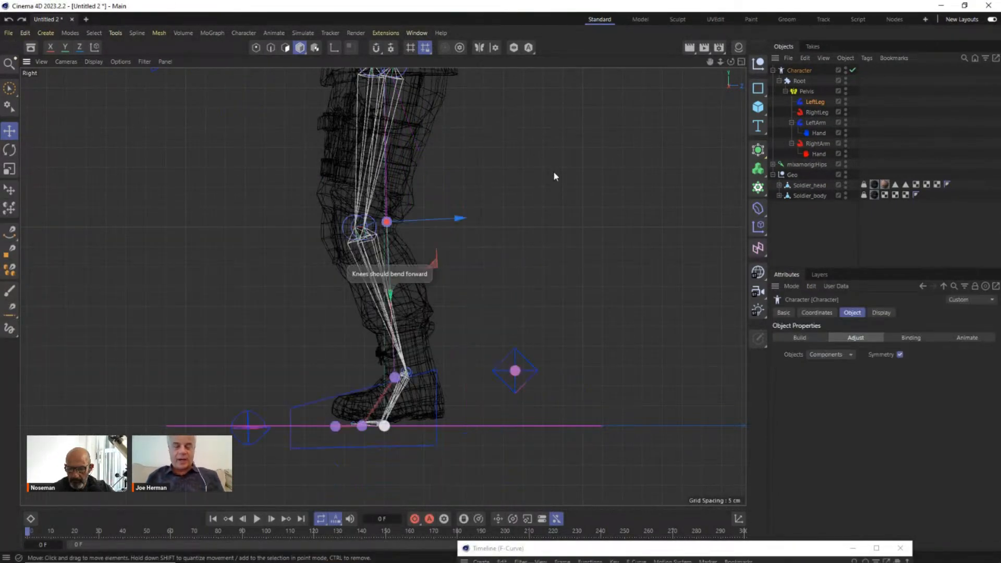
Step: Reset the bind pose on the Weight tags of both Soldier_head and Soldier_body to restore the soldier's T-pose
key("F1")
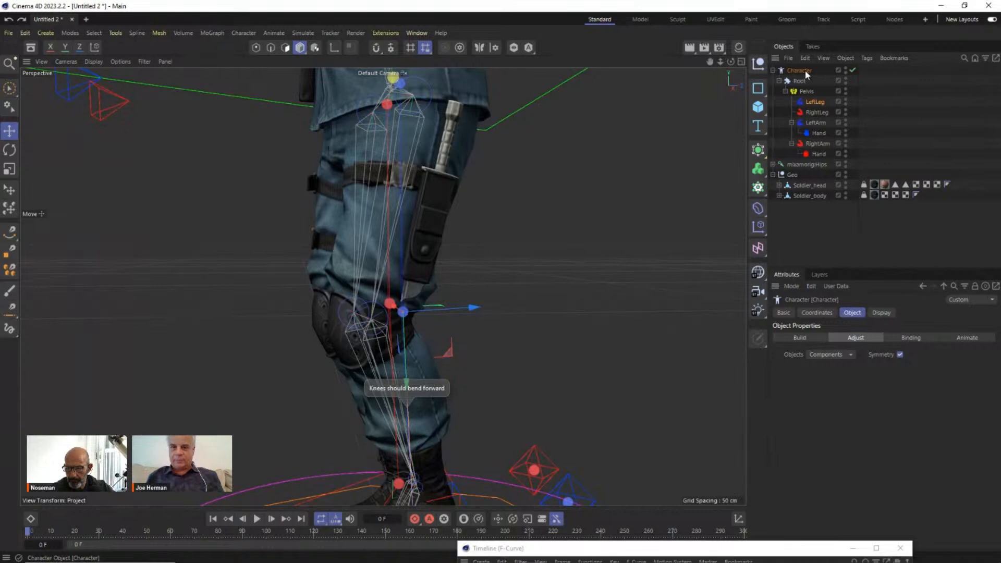
scroll(500, 285, "down", 5)
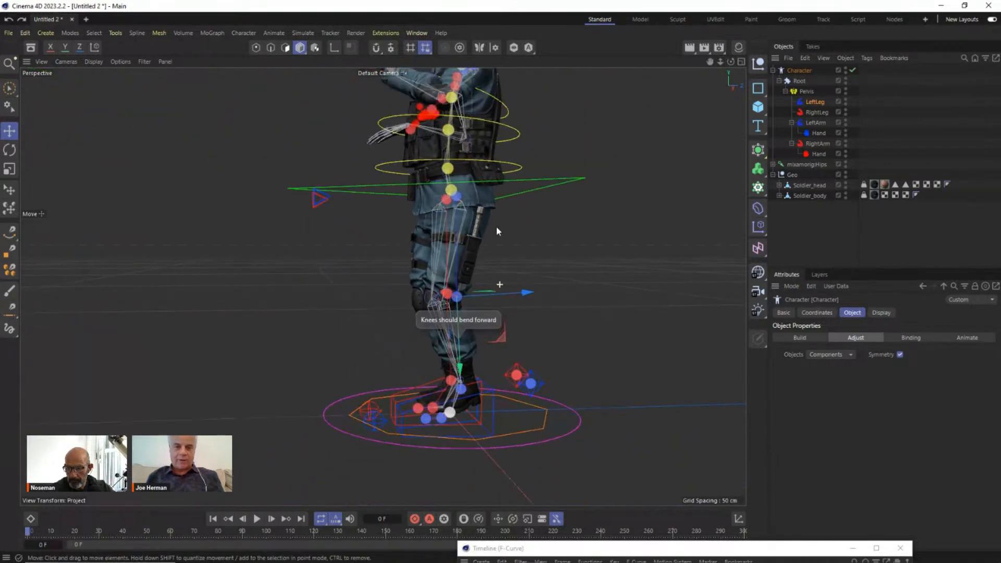
mouse_move(496, 227)
left_mouse_down("alt")
mouse_move(527, 221)
mouse_move(496, 151)
mouse_move(512, 229)
left_mouse_up("alt")
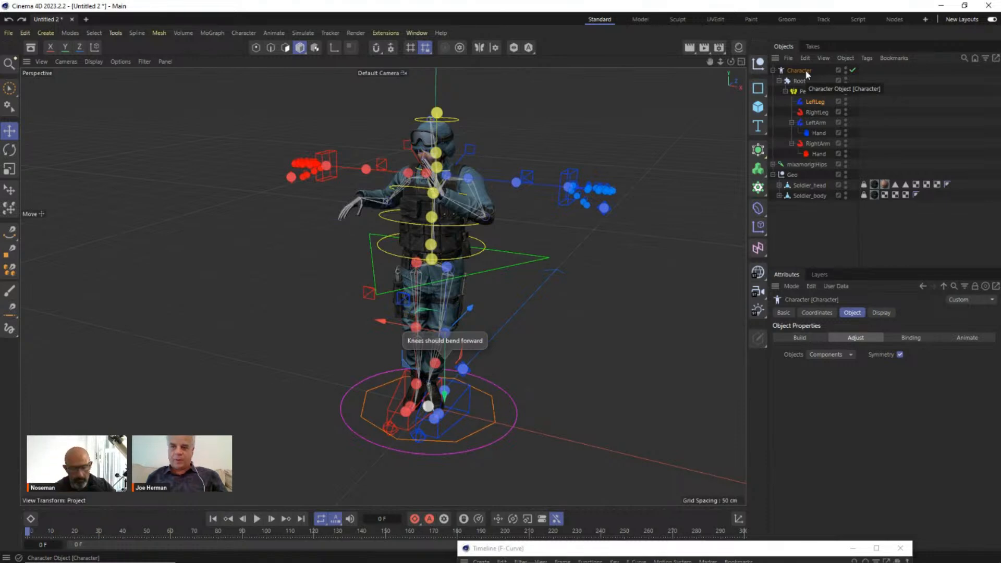
left_click(864, 185)
left_click(864, 195, "ctrl")
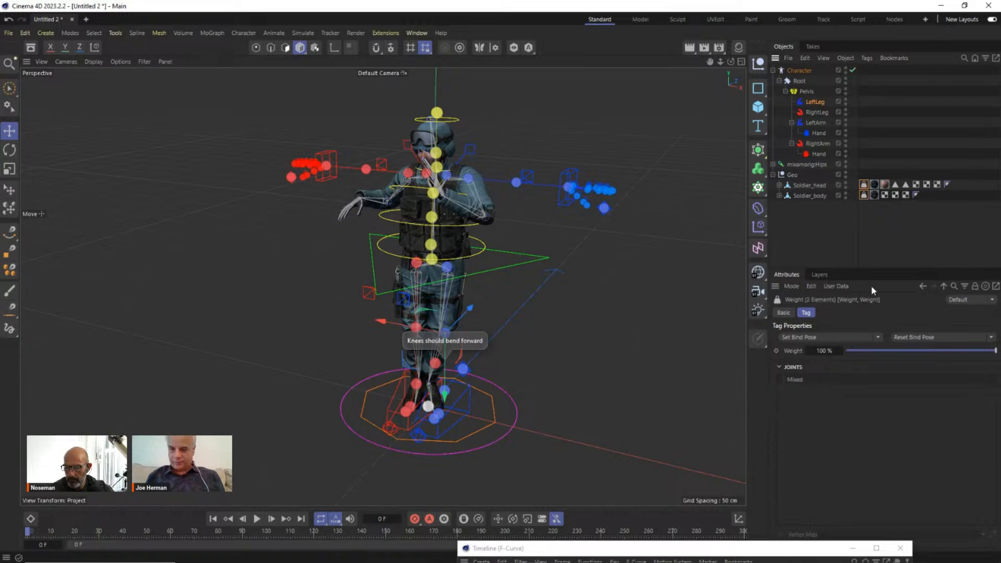
left_click(935, 335)
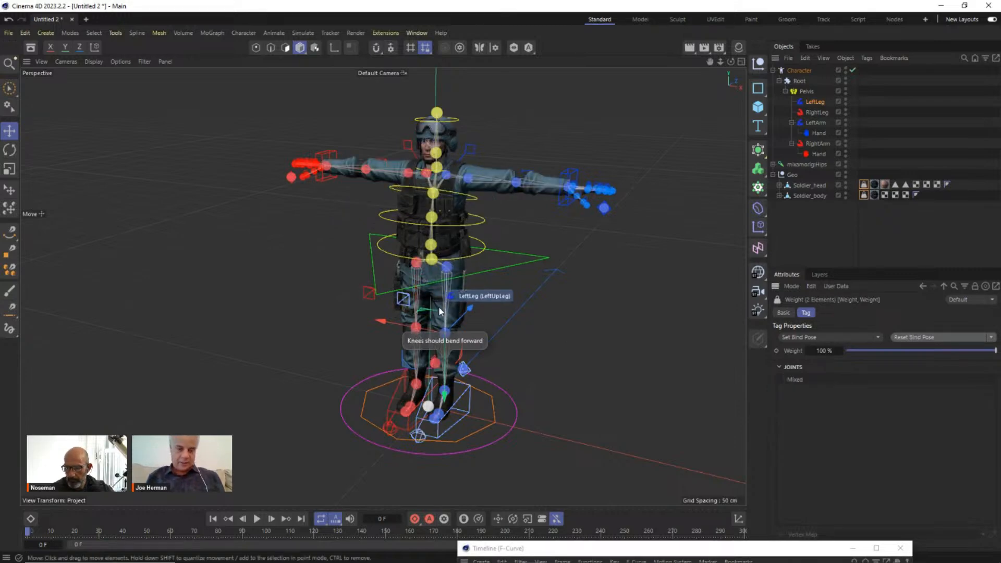
Step: Bring the Timeline window up beside the soldier and scrub around frame 0 to check whether the T-pose holds
left_click_drag(439, 306, 490, 308, "alt")
left_click_drag(551, 545, 555, 222)
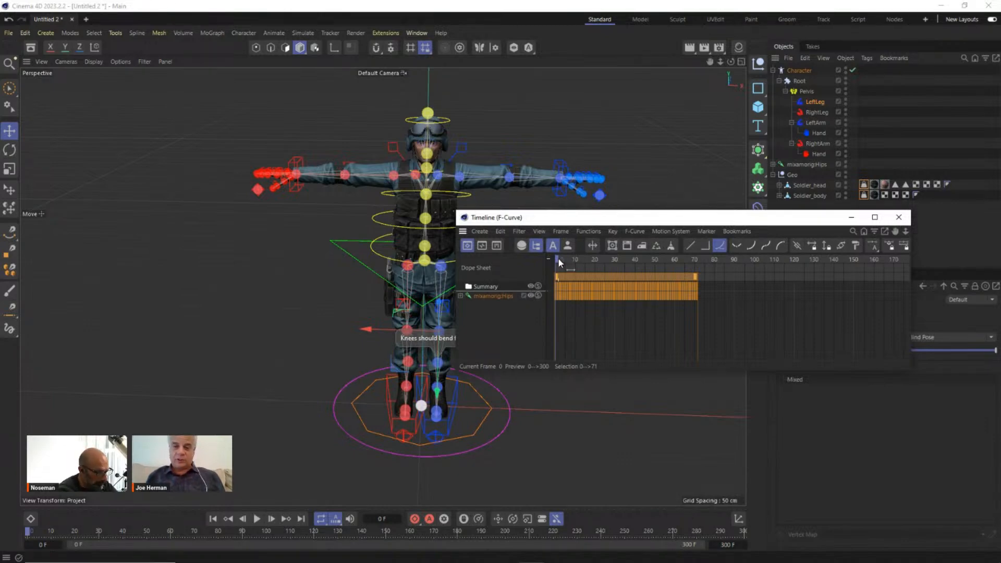
left_click_drag(558, 258, 534, 258)
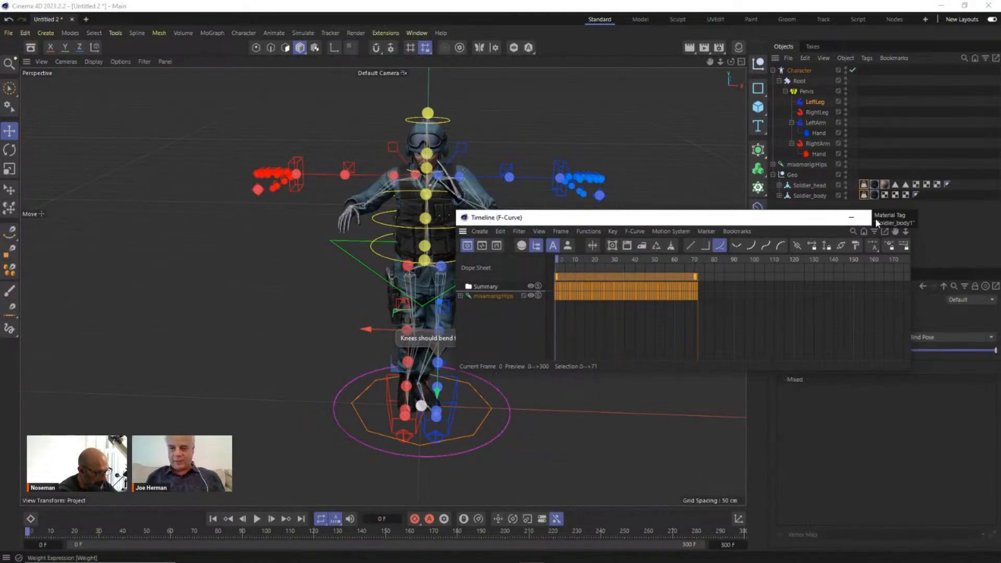
left_click_drag(840, 218, 685, 239)
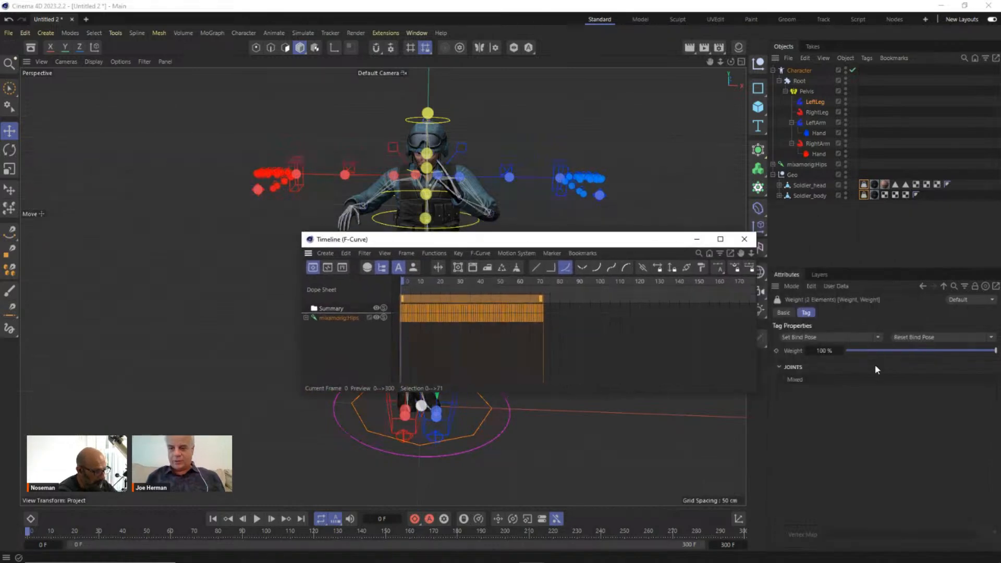
Step: Turn off the mixamorig:Hips animation in the Timeline, reset the bind pose on both Weight tags, and scrub at frame 0 to test it
left_click(917, 338)
left_click_drag(523, 245, 795, 252)
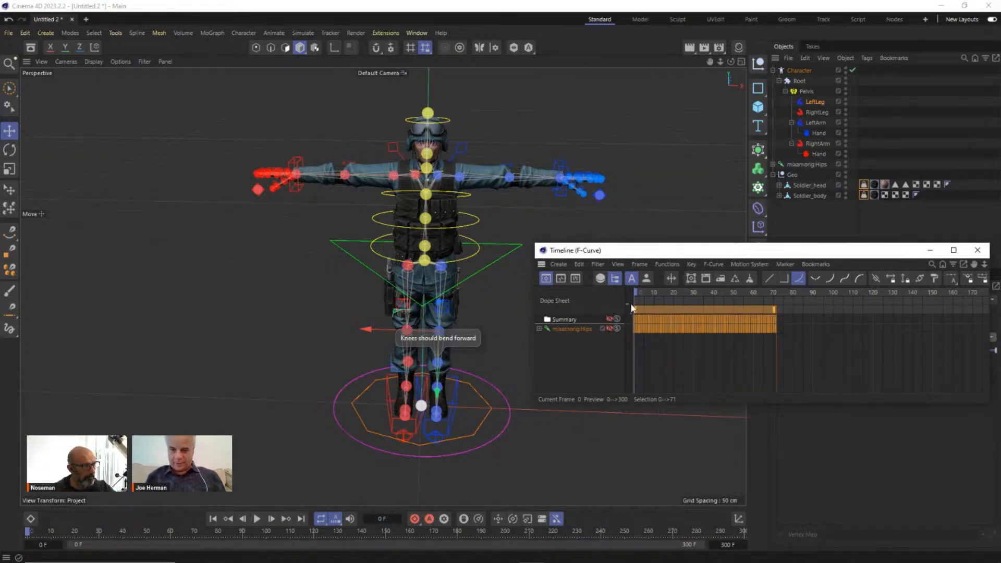
left_click_drag(637, 295, 589, 293)
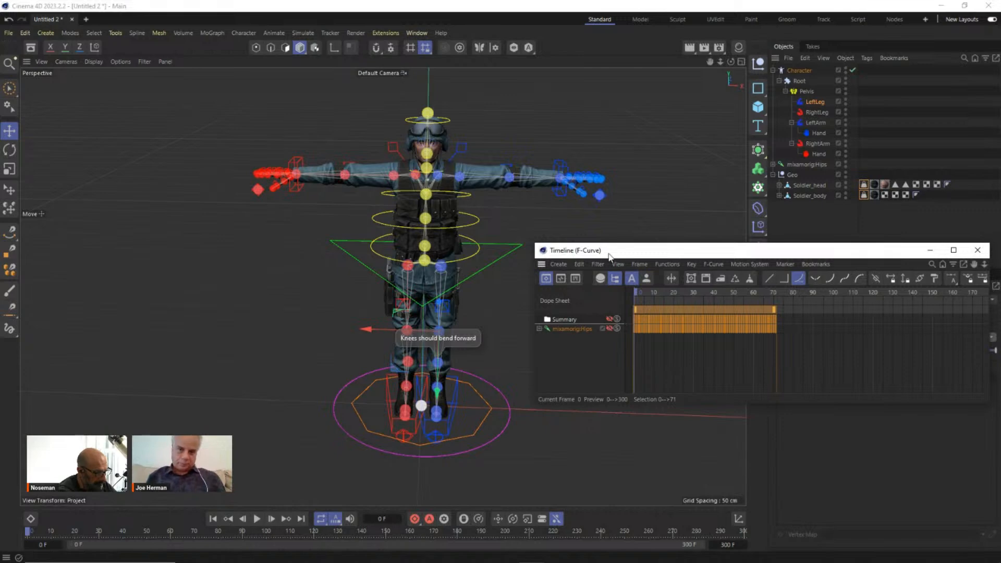
left_click_drag(610, 251, 648, 415)
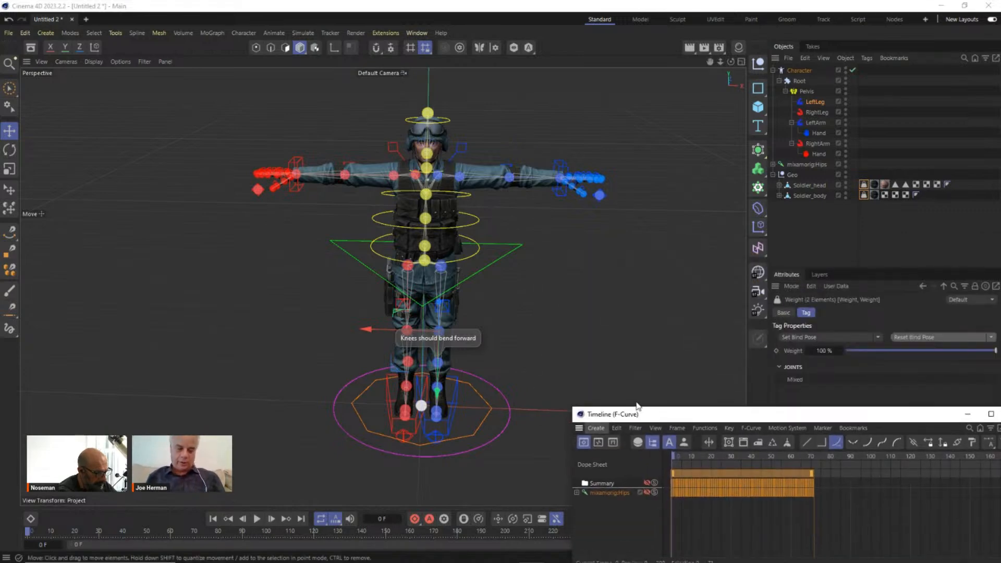
Step: Try to move the left knee handle well forward of the leg in the Right view, and undo the move
key("F2")
key("F3")
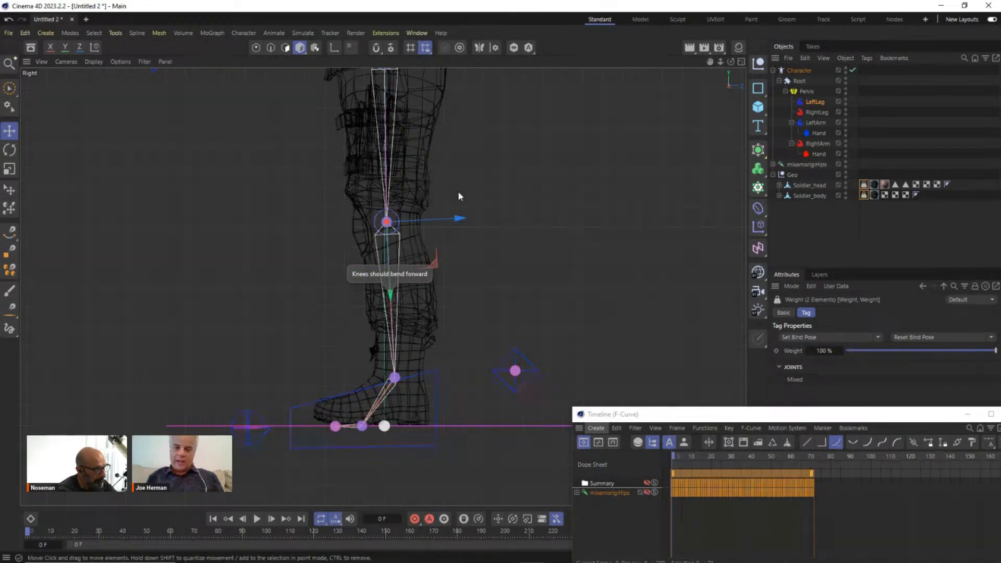
left_click_drag(654, 416, 664, 379)
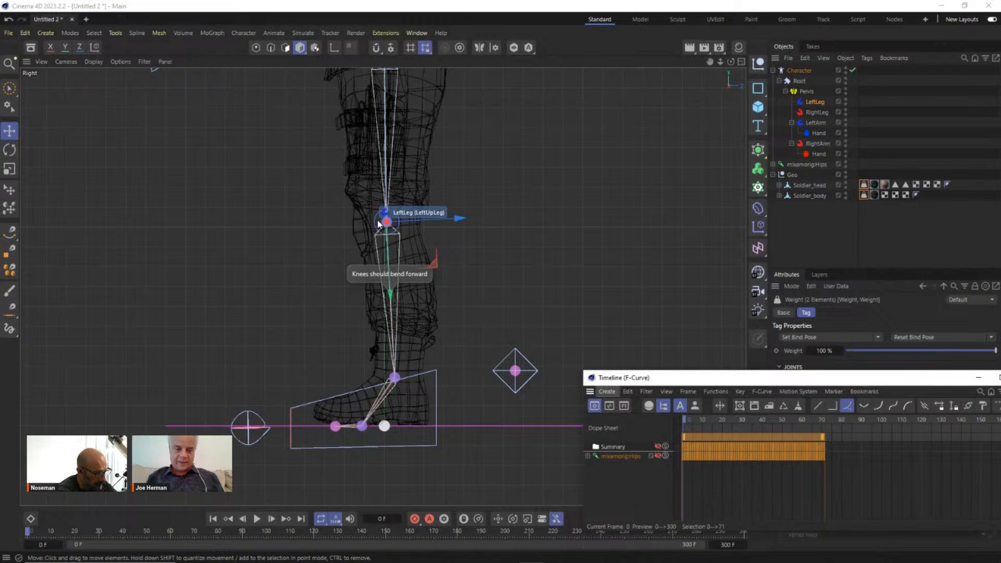
scroll(390, 206, "down", 4)
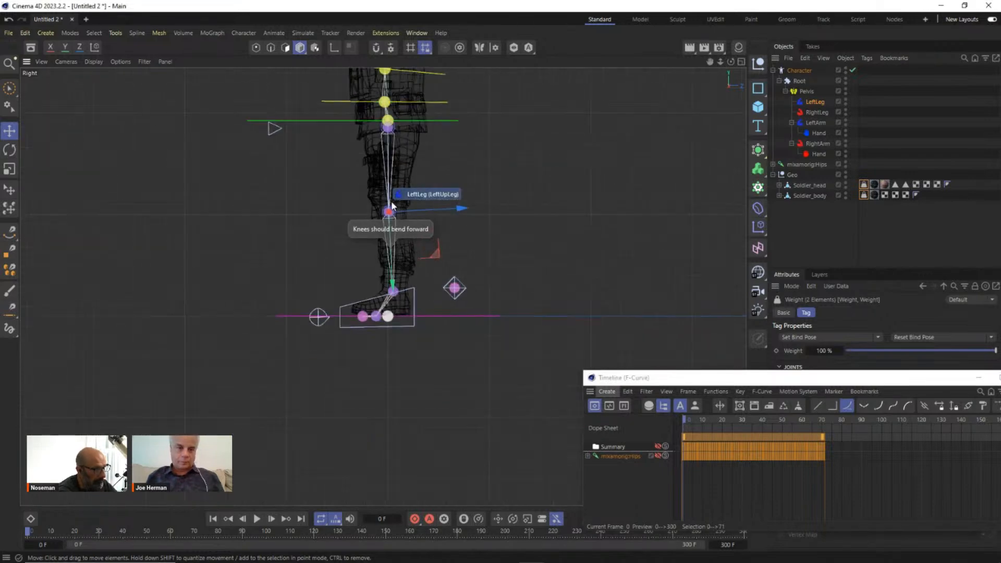
scroll(391, 206, "up", 4)
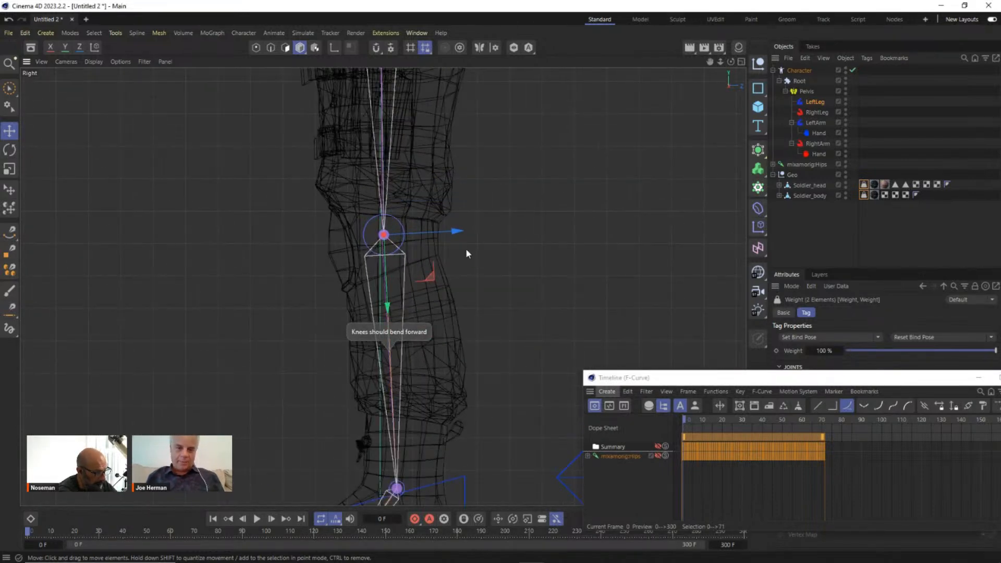
left_click_drag(458, 233, 349, 238)
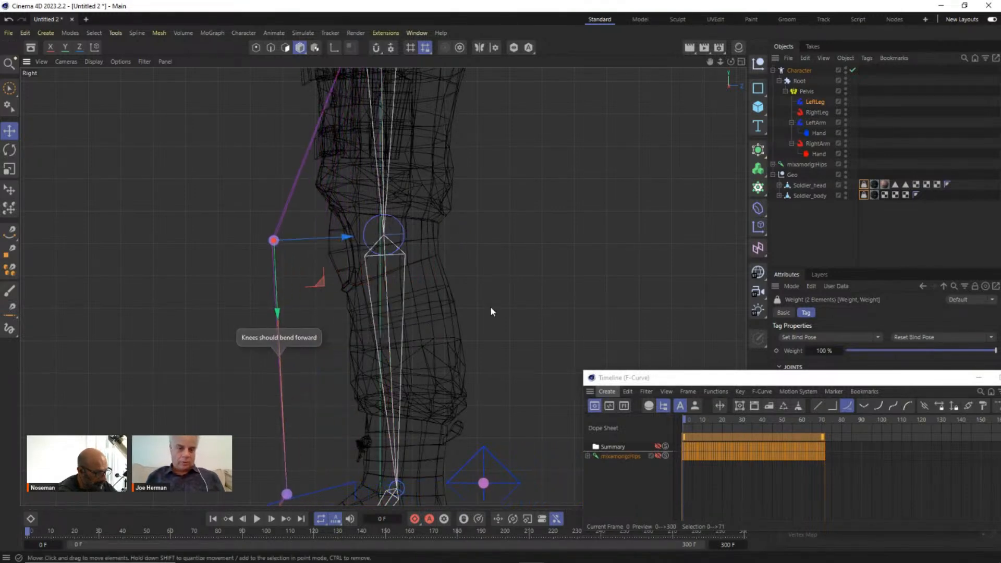
scroll(500, 241, "down", 3)
scroll(501, 238, "down", 2)
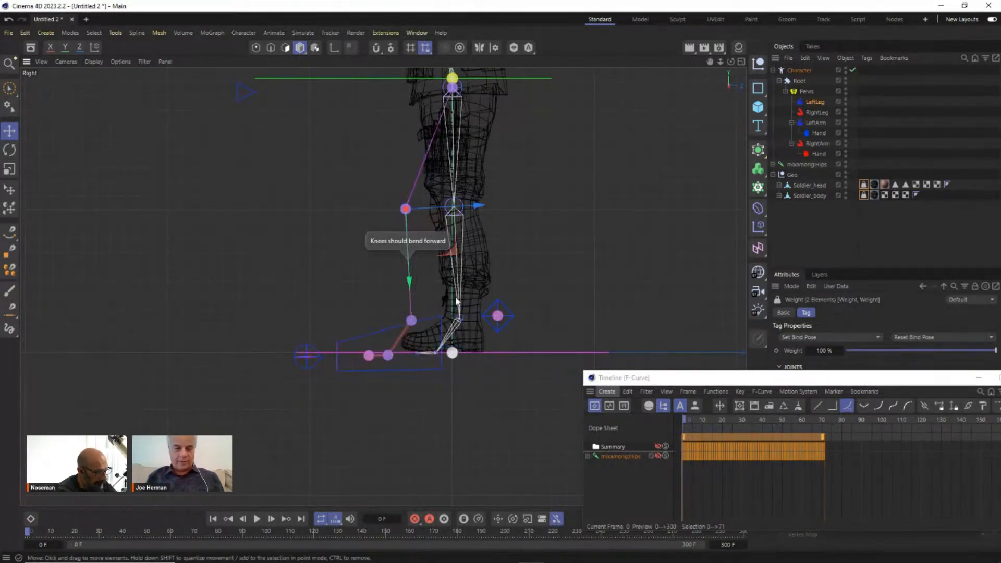
key("ctrl+z")
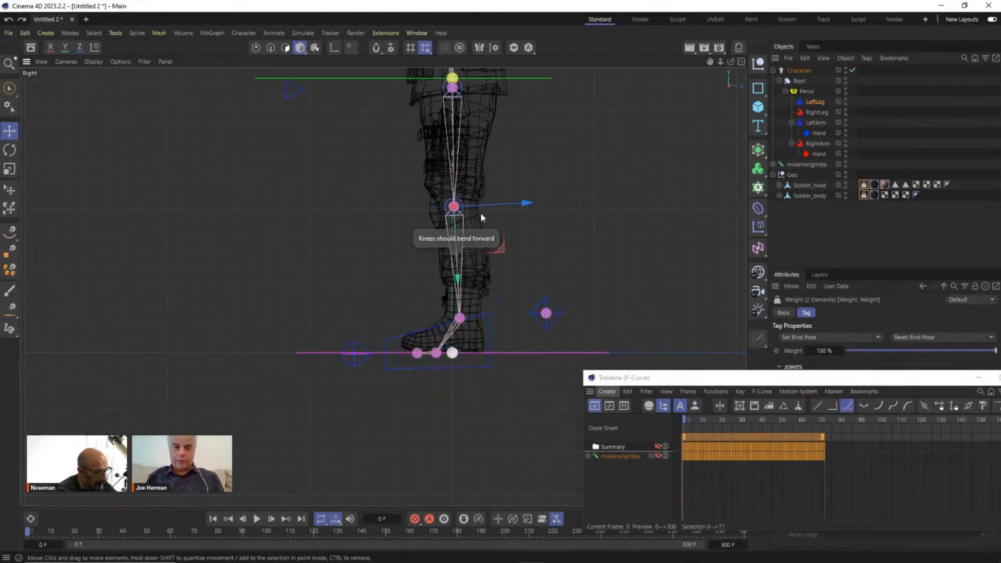
Step: Try again to move the left knee handle about 7.8 cm forward, select the ankle handle, and undo back to the original knee position
scroll(486, 231, "up", 4)
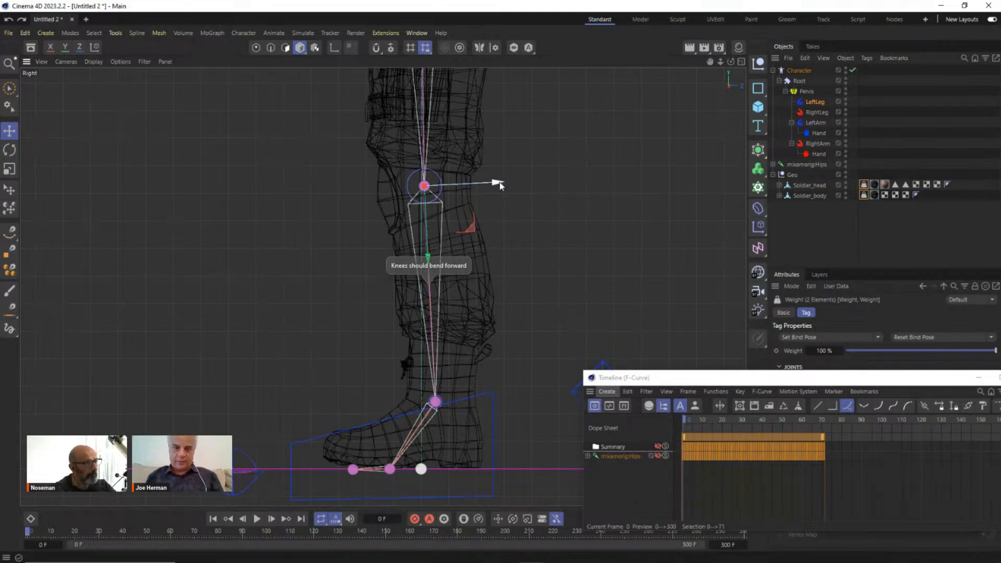
left_click_drag(500, 183, 413, 197)
key("ctrl+z")
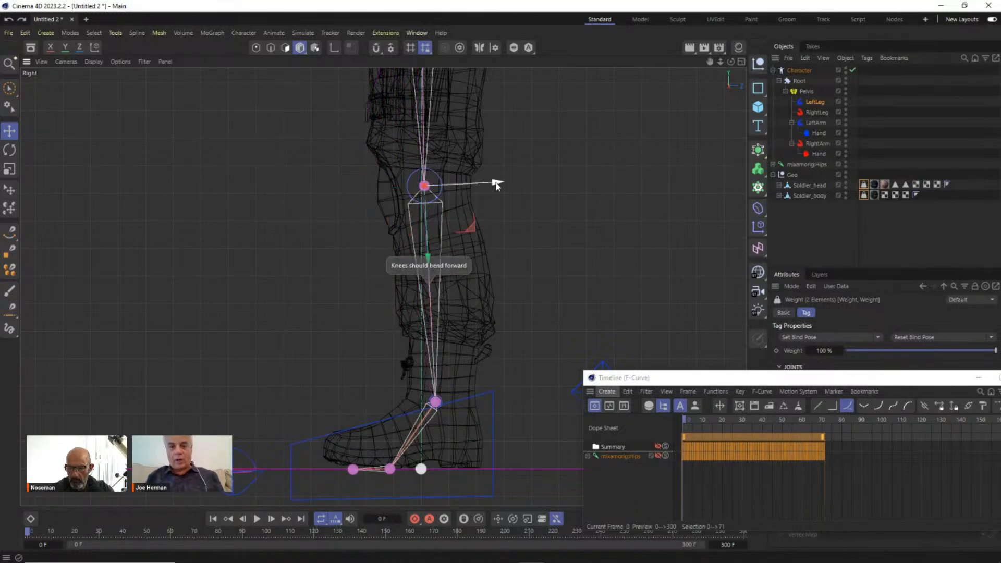
left_click_drag(497, 186, 453, 186)
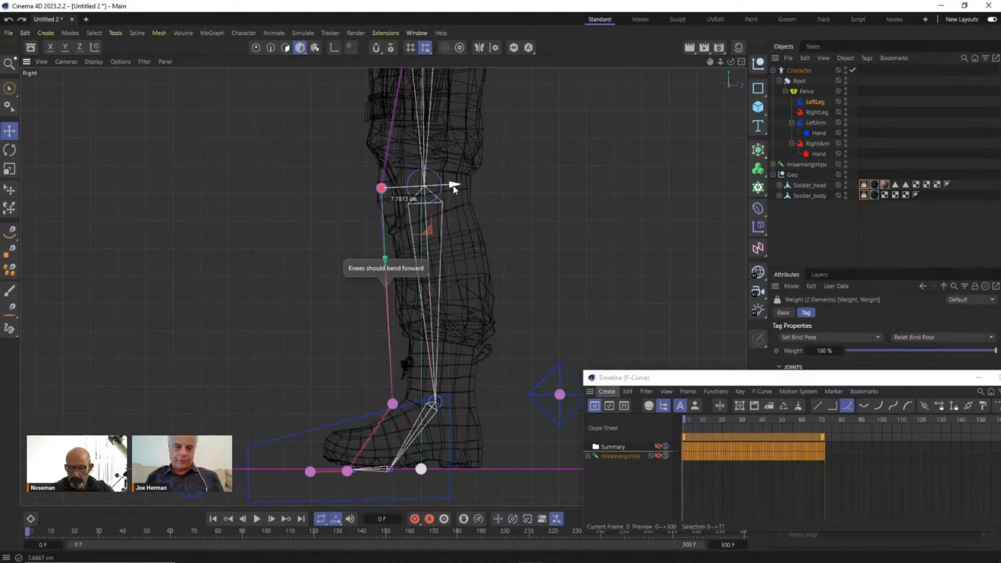
left_click(392, 404)
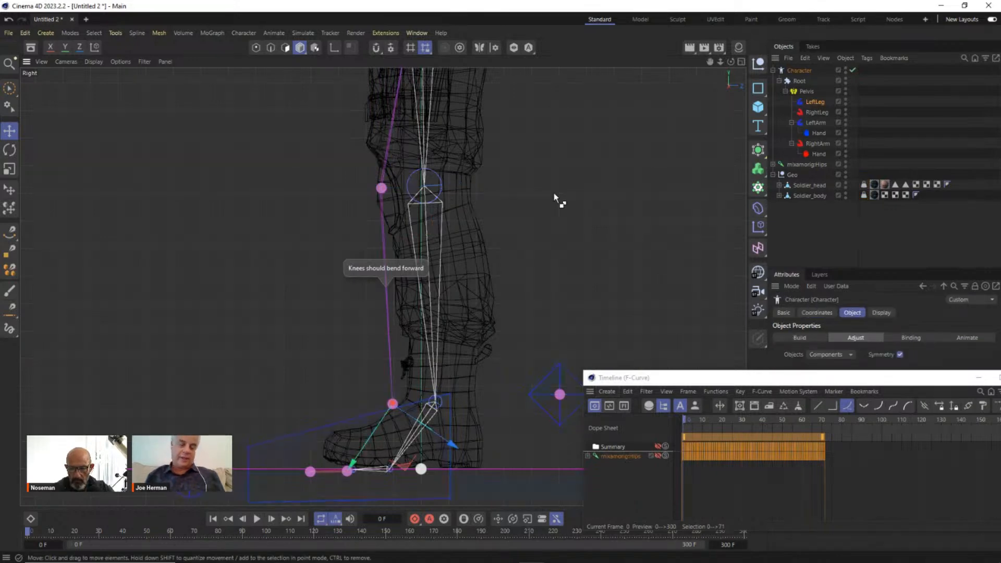
key("ctrl+z")
key("ctrl+z")
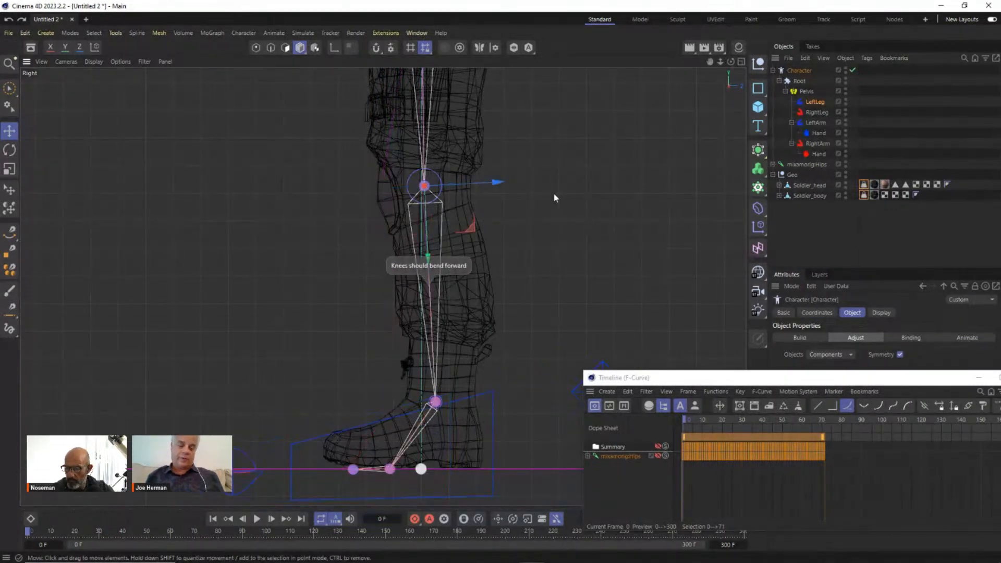
key("F1")
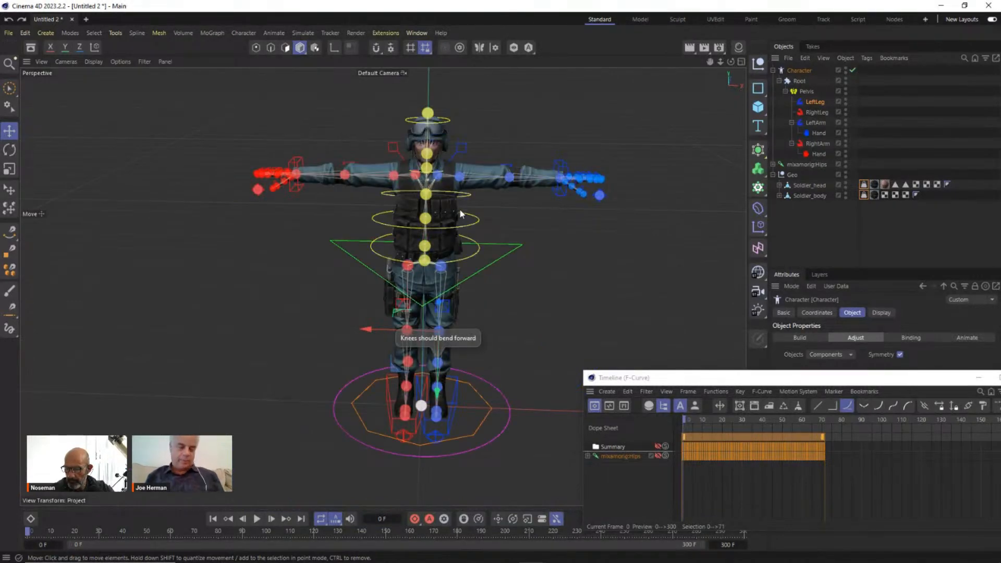
left_click_drag(460, 214, 514, 215, "alt")
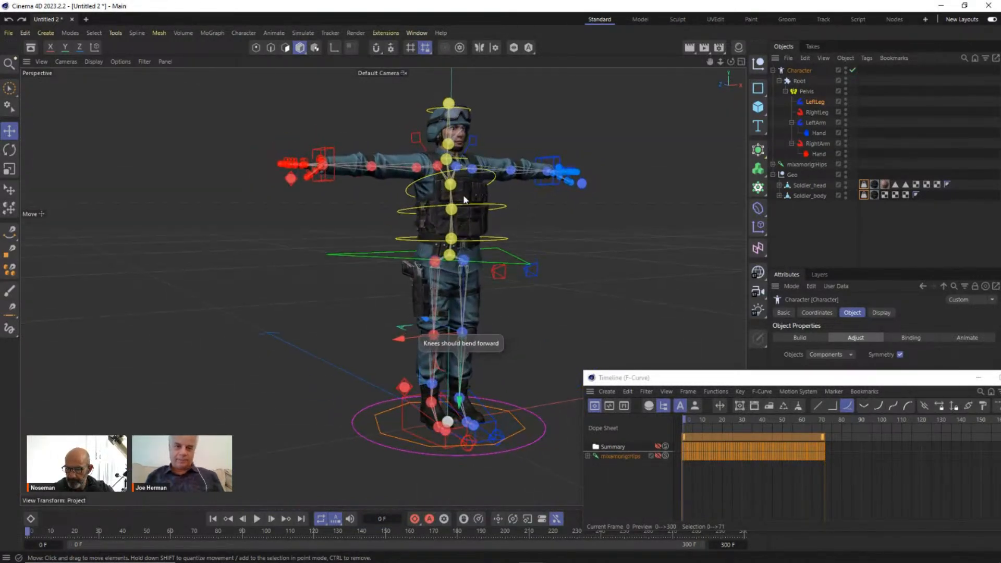
Step: Examine how the control rig's joints and controllers sit on the T-posed soldier from head to feet
scroll(562, 158, "up", 4)
scroll(562, 158, "down", 3)
middle_click_drag(458, 204, 415, 189, "alt")
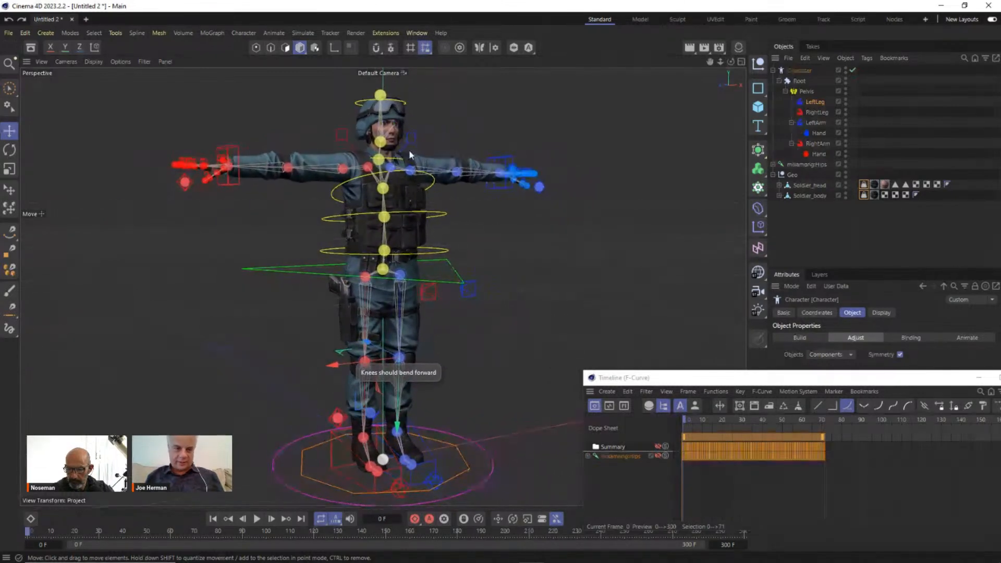
scroll(395, 142, "up", 4)
left_click_drag(354, 187, 470, 190, "alt")
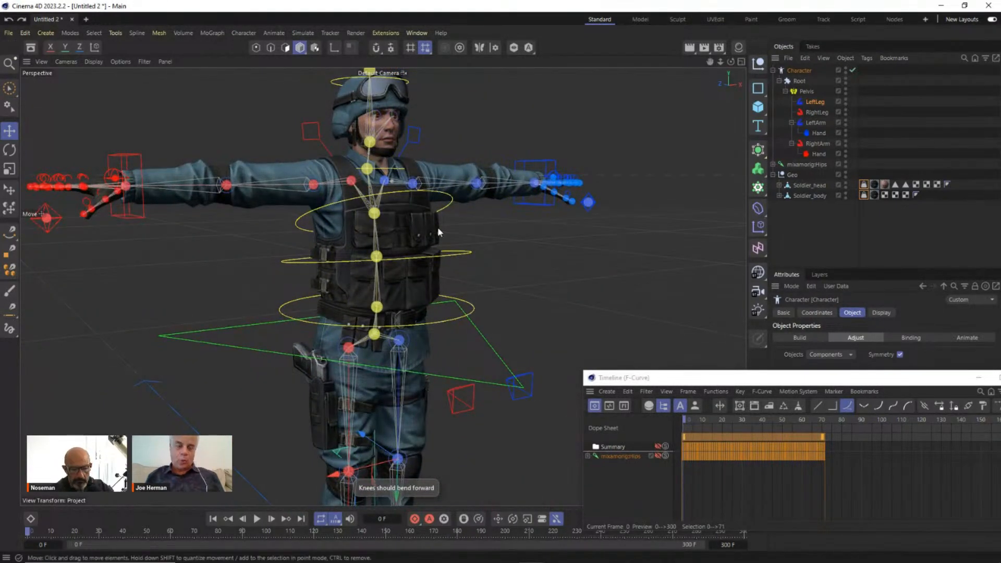
scroll(426, 246, "down", 4)
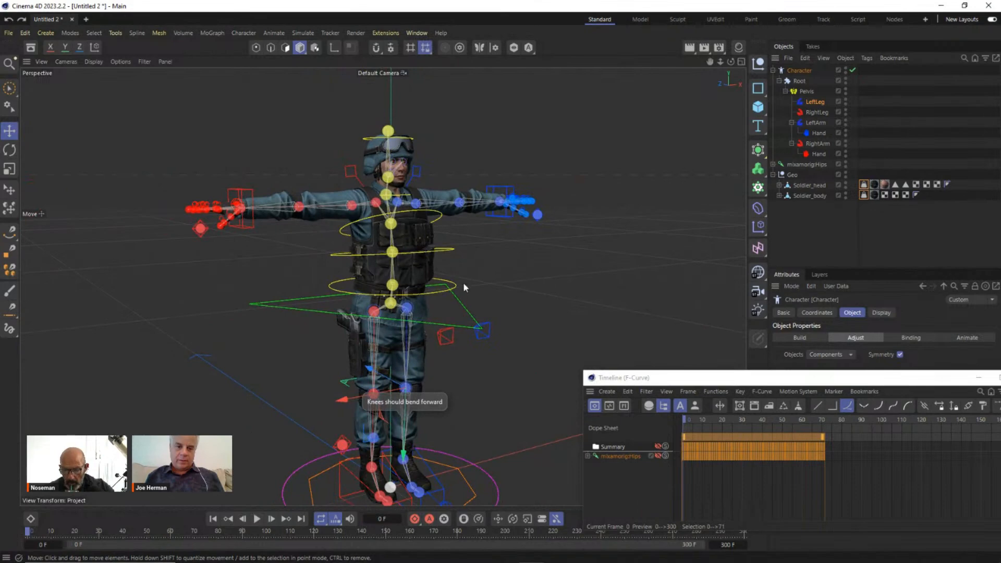
middle_click_drag(460, 282, 393, 245, "alt")
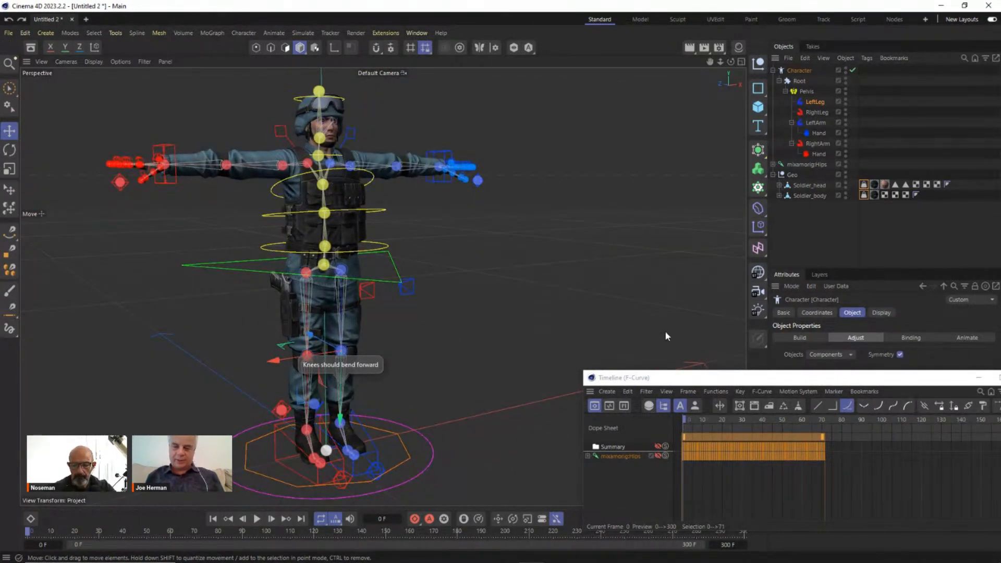
Step: Move the Timeline window clear of the Attributes area and rename the Character object to MixamoCtrlRig
left_click_drag(702, 379, 261, 472)
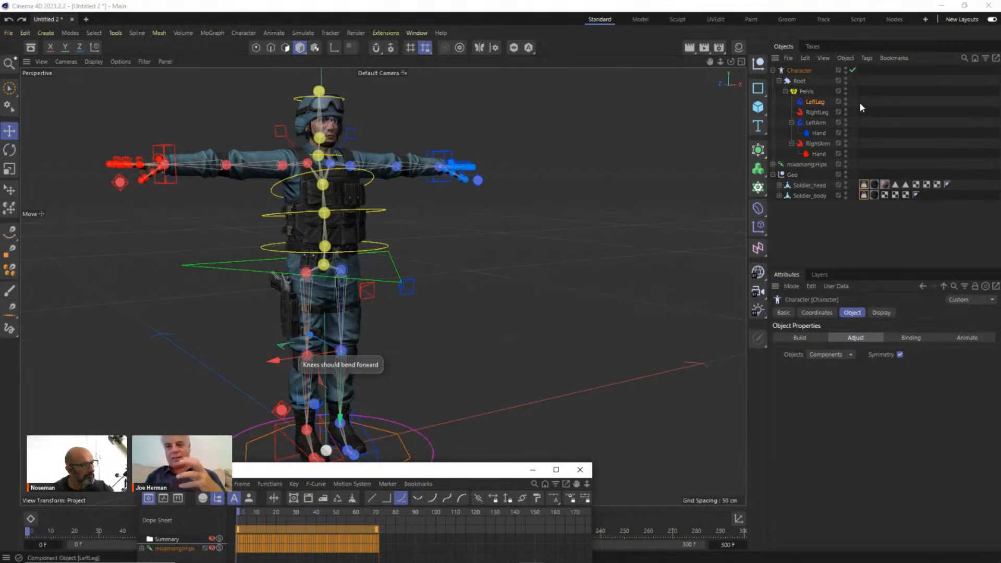
double_click(803, 71)
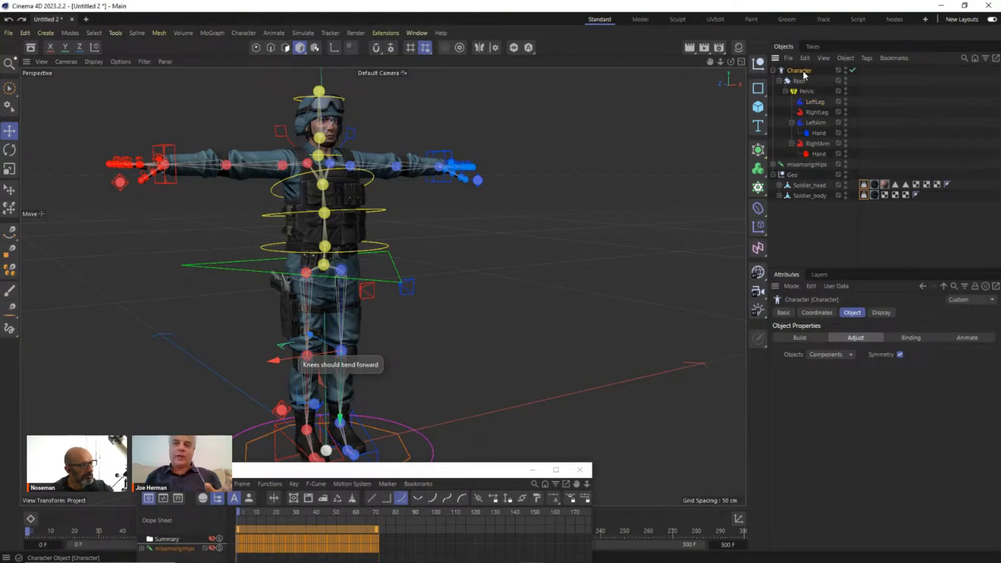
type("M")
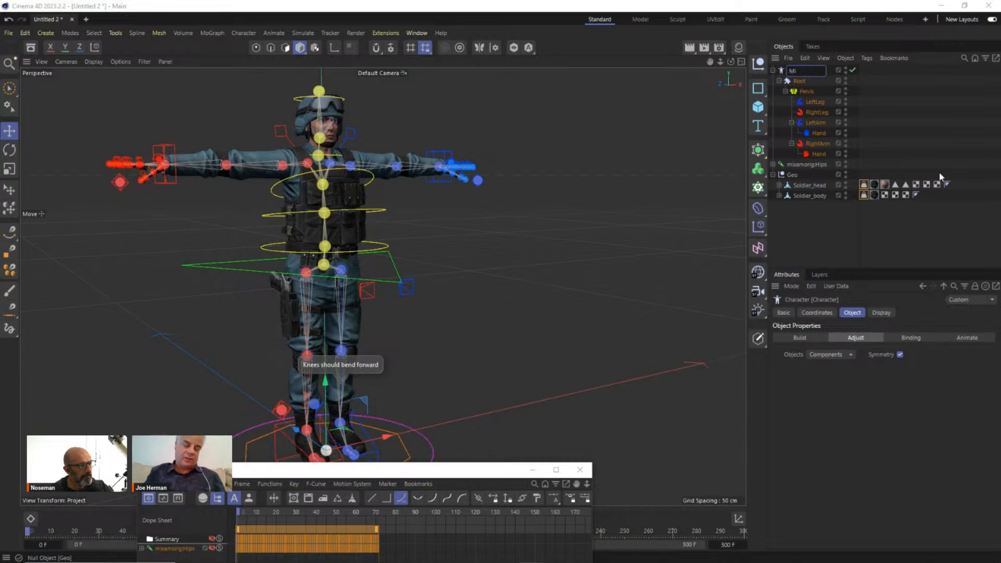
type("ixamo")
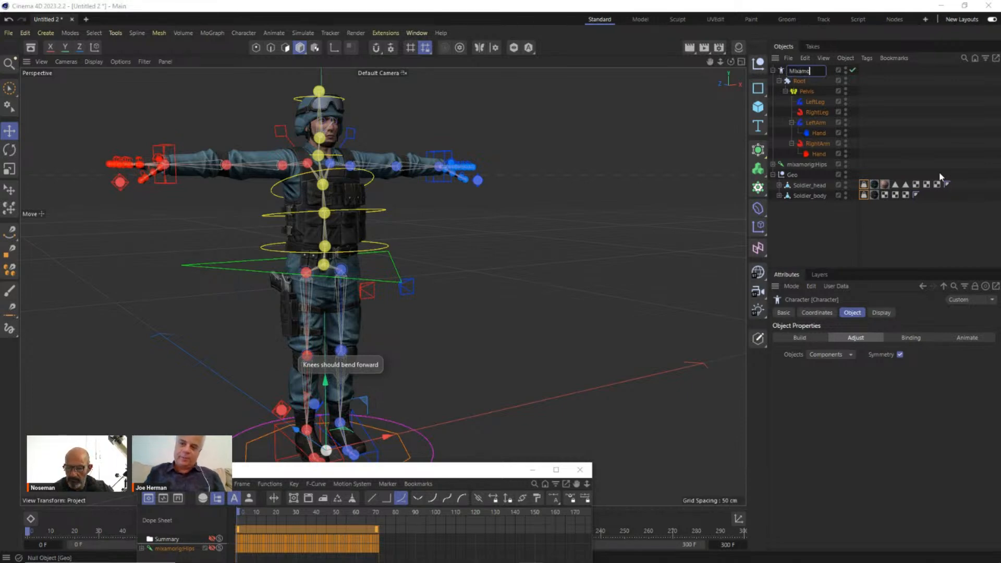
type("Ctrl")
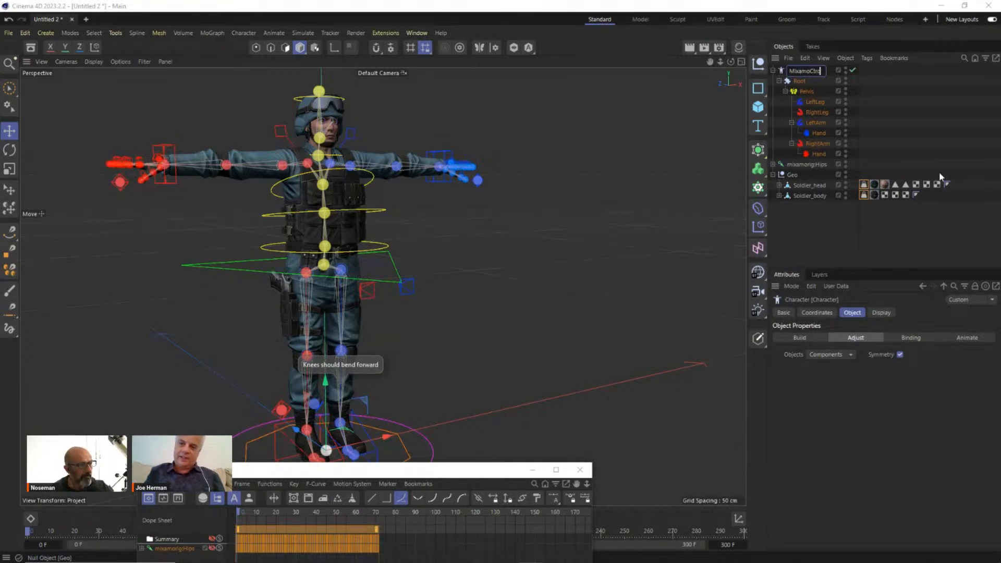
type("R")
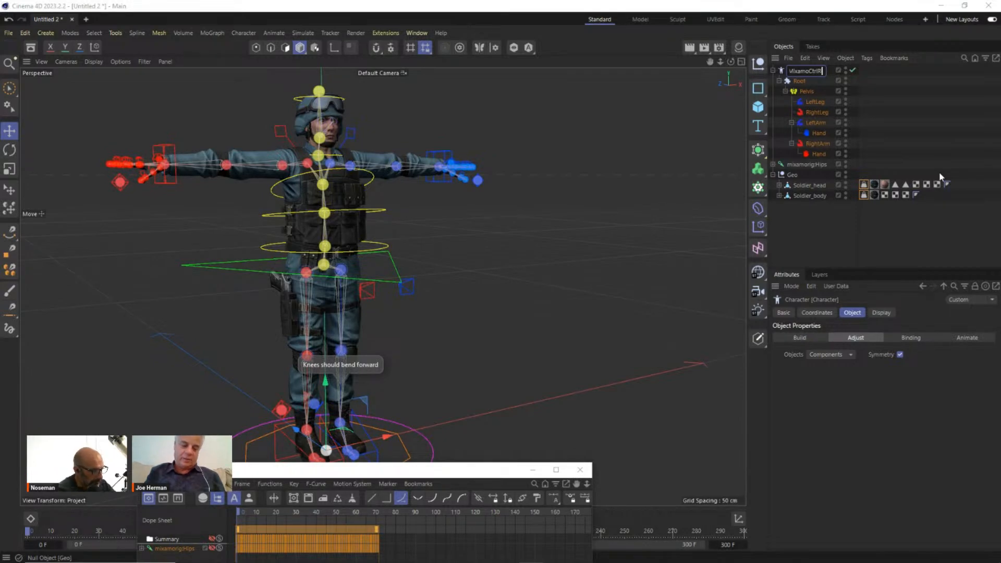
type("ig")
key("Return")
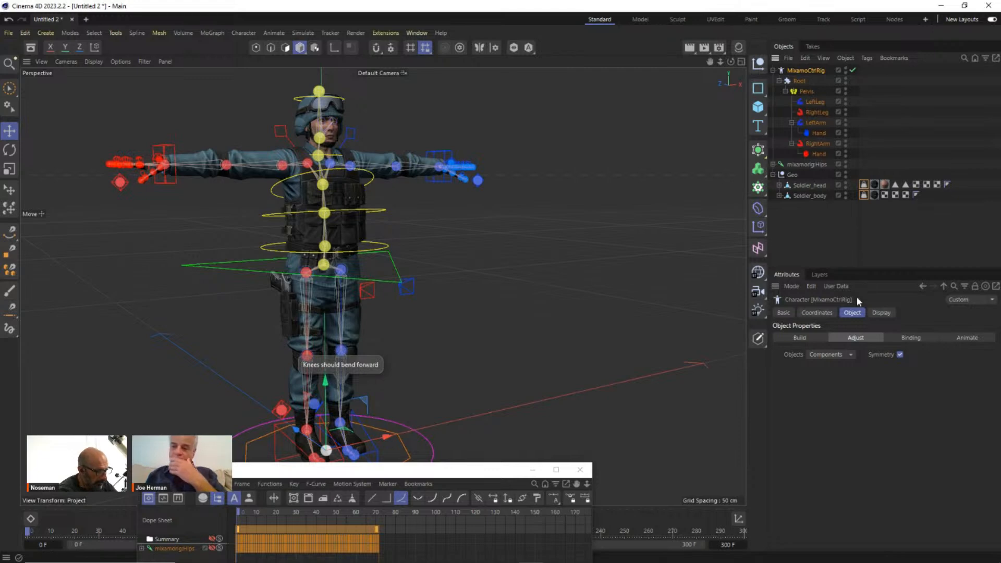
Step: Put the rig in Animate mode and retarget all its components with the Master controller's Retarget Master options, using the mixamorig: namespace
left_click(964, 338)
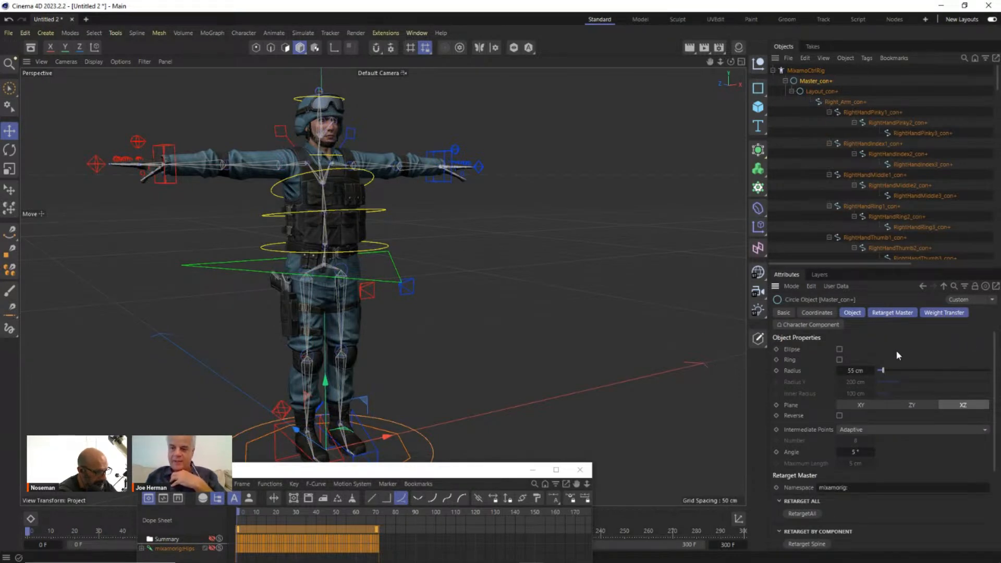
left_click(898, 313)
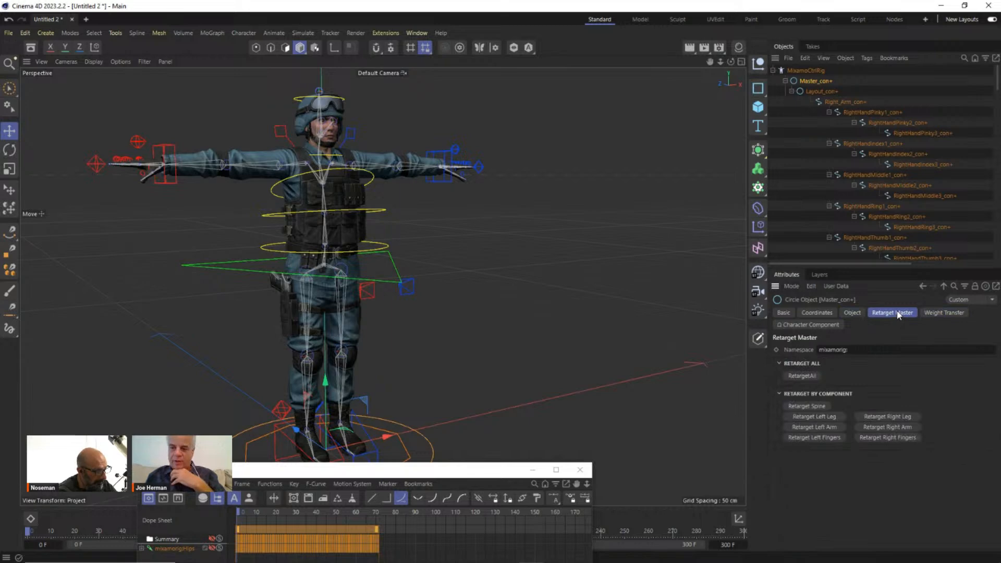
left_click(940, 313)
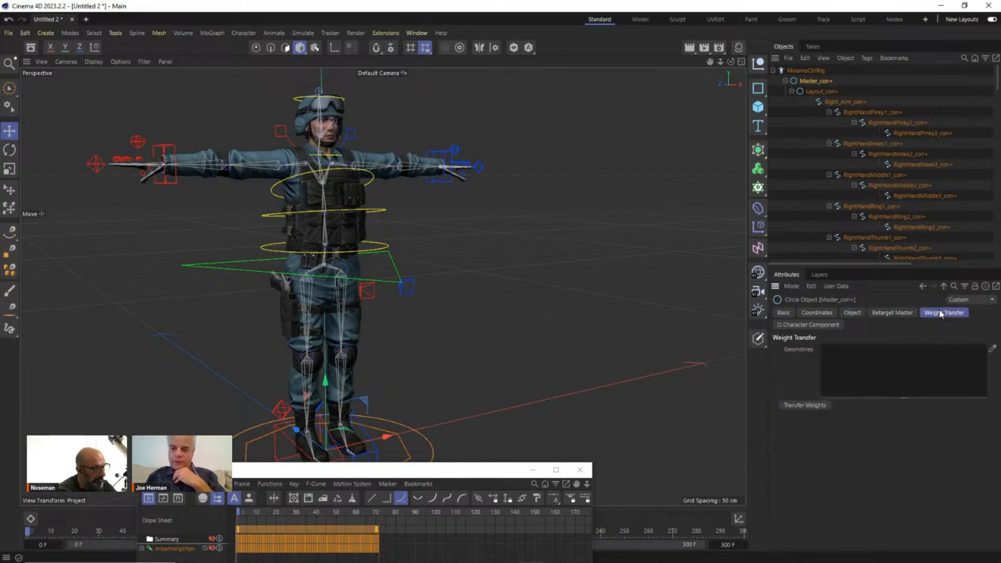
left_click(898, 314)
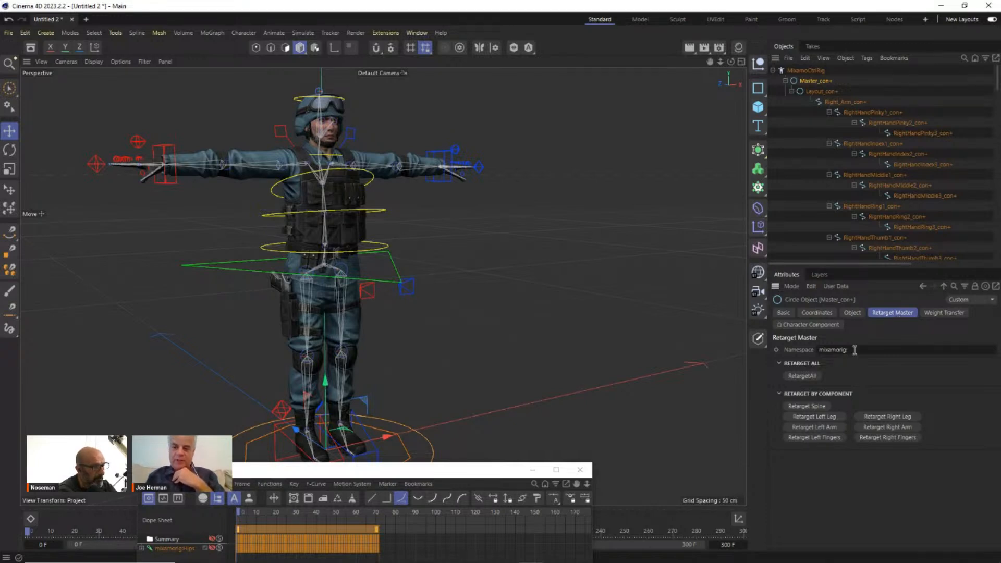
left_click(803, 376)
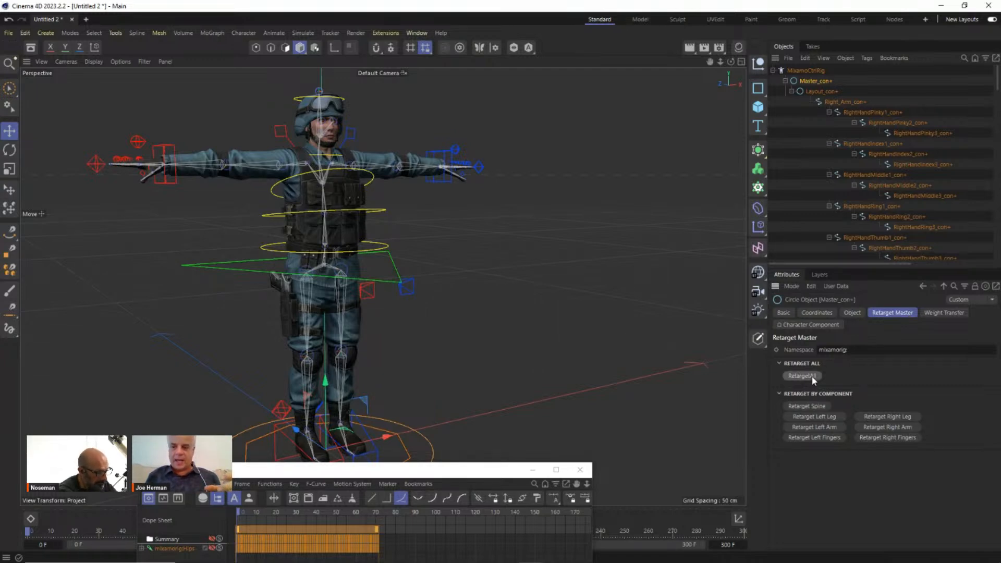
Step: Lock the Master controller's attributes, add Soldier_head and Soldier_body to the Weight Transfer geometries, and transfer the weights
left_click(952, 314)
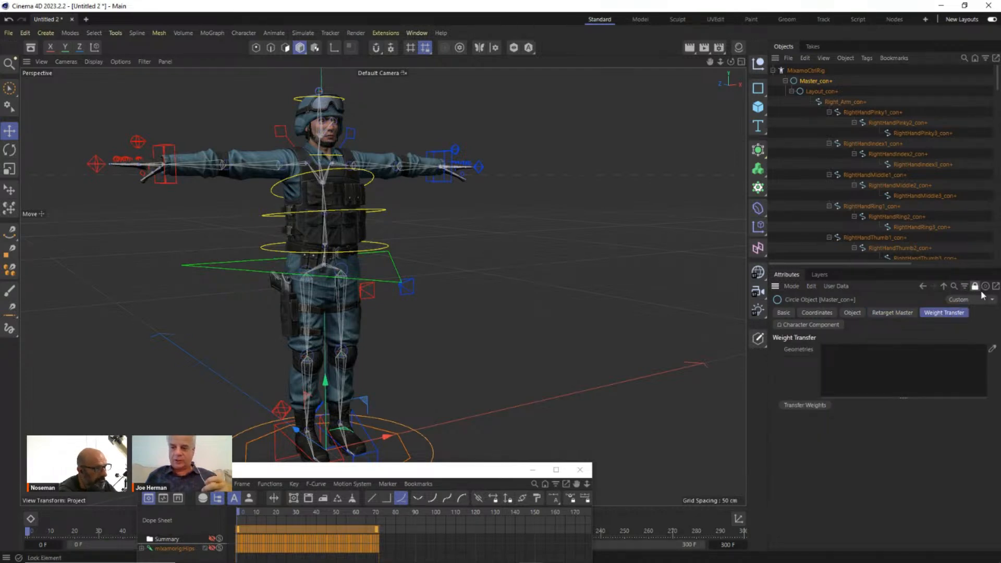
scroll(959, 180, "down", 15)
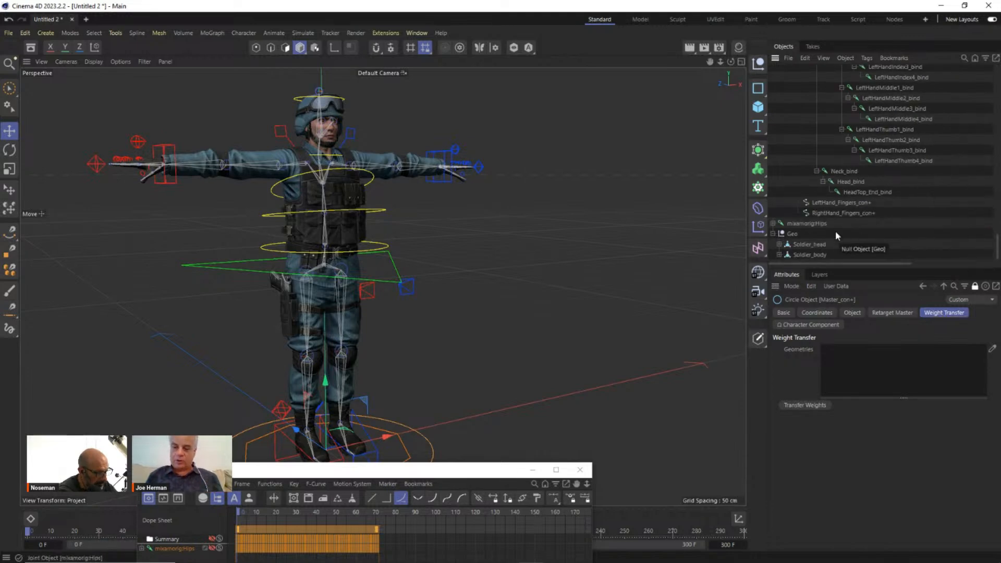
left_click(814, 245)
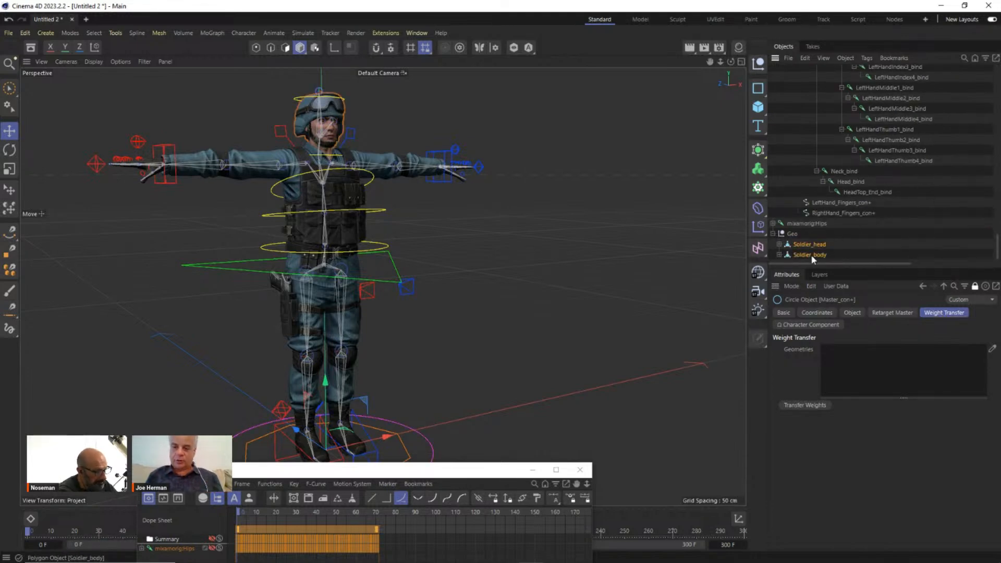
left_click(812, 255, "shift")
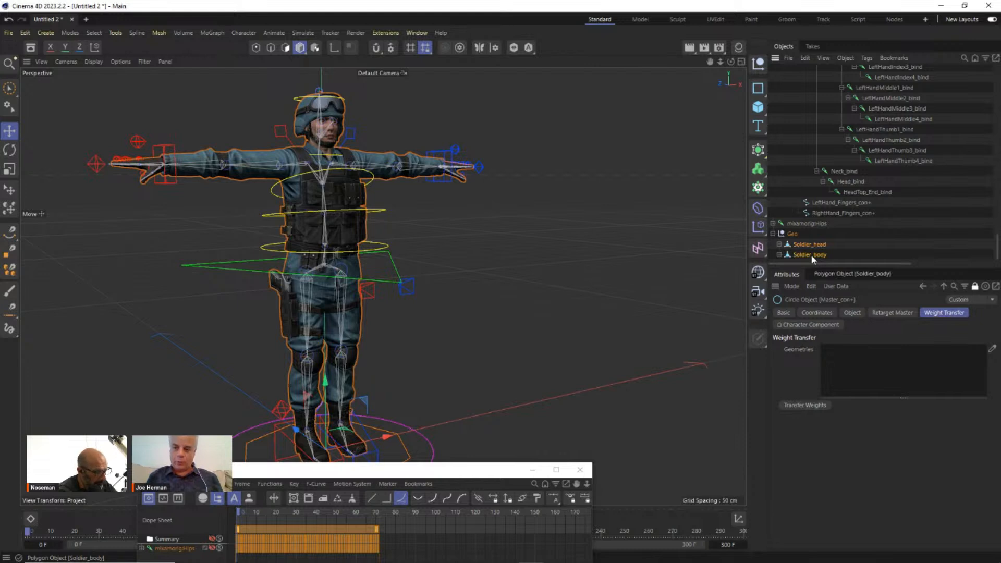
left_click_drag(811, 254, 837, 352)
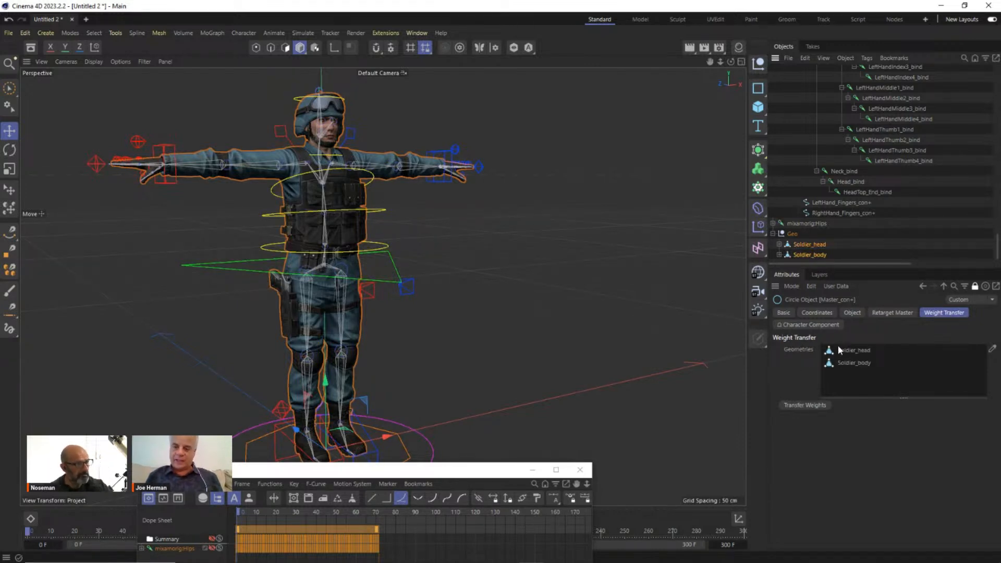
left_click(797, 406)
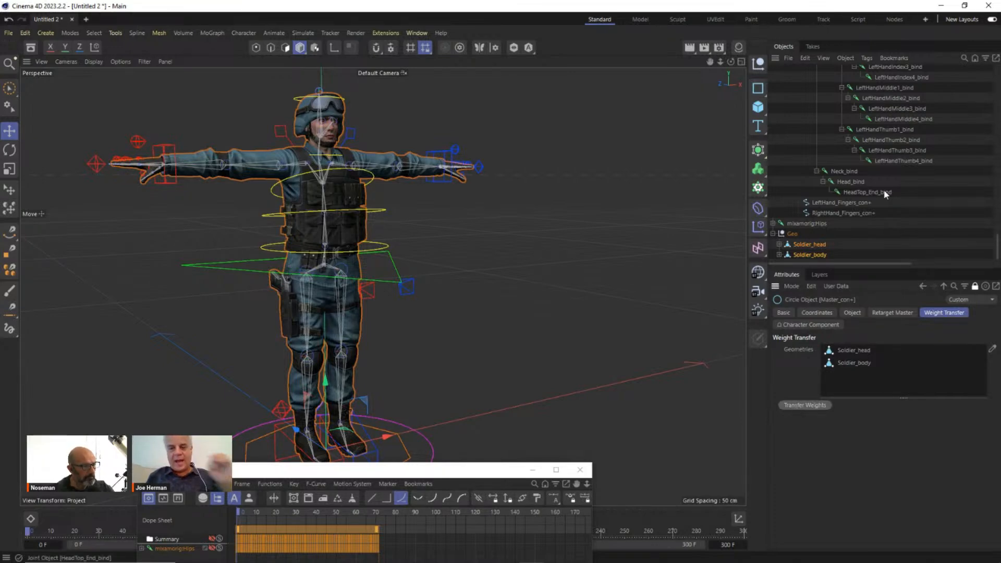
Step: Unlock the attributes and collapse the MixamoCtrlRig hierarchy, bringing the Timeline window up beside the soldier
left_click(976, 287)
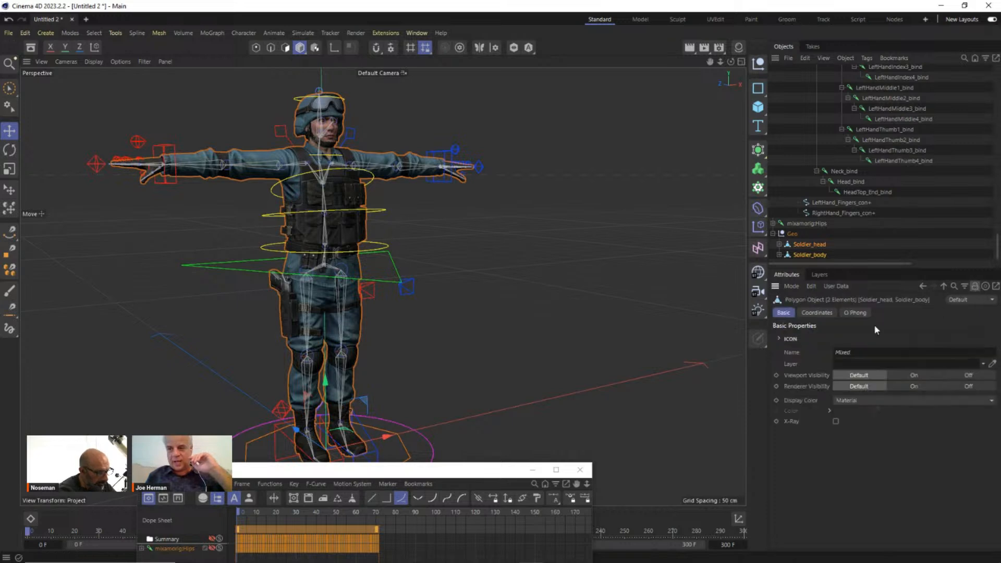
scroll(790, 218, "up", 15)
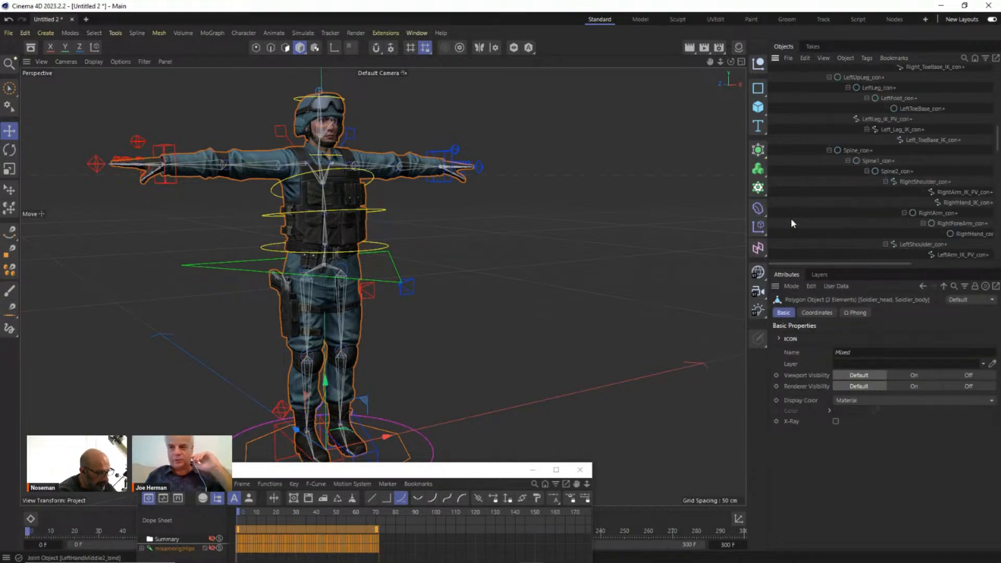
left_click(773, 71)
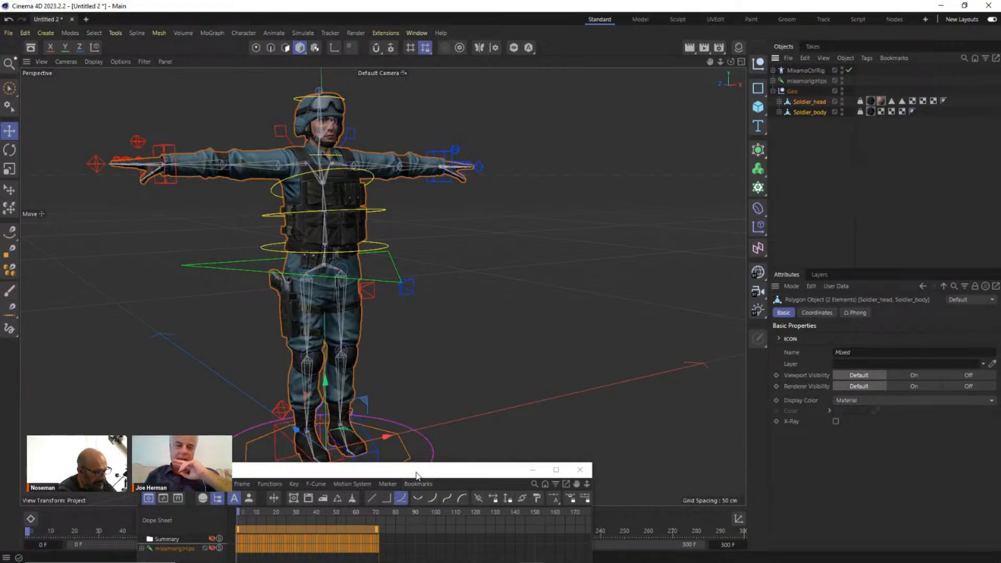
left_click_drag(416, 472, 753, 246)
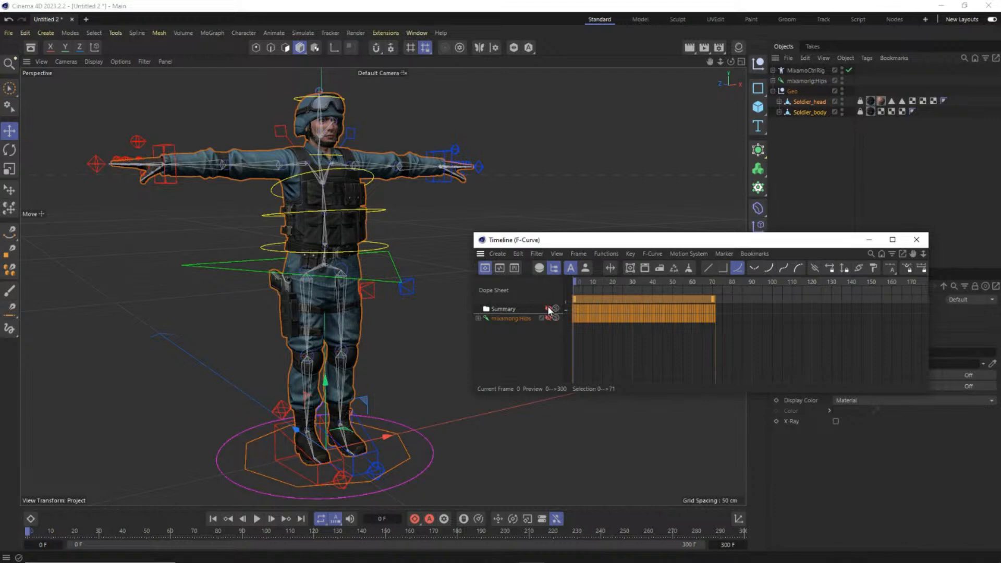
Step: Try the transferred weights by rotating the left shoulder controller to raise the soldier's left arm
left_click_drag(382, 179, 365, 224, "alt")
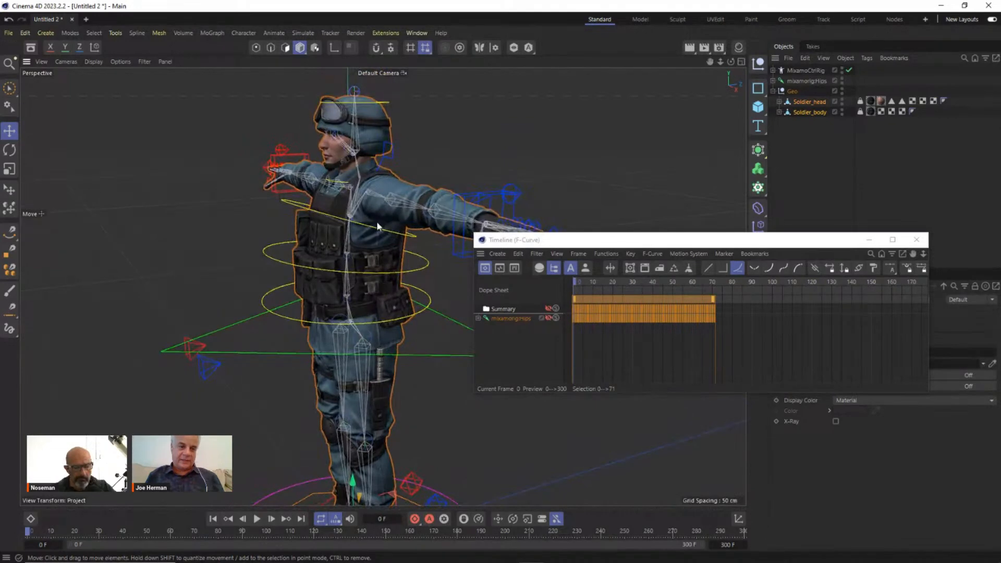
left_click(246, 355)
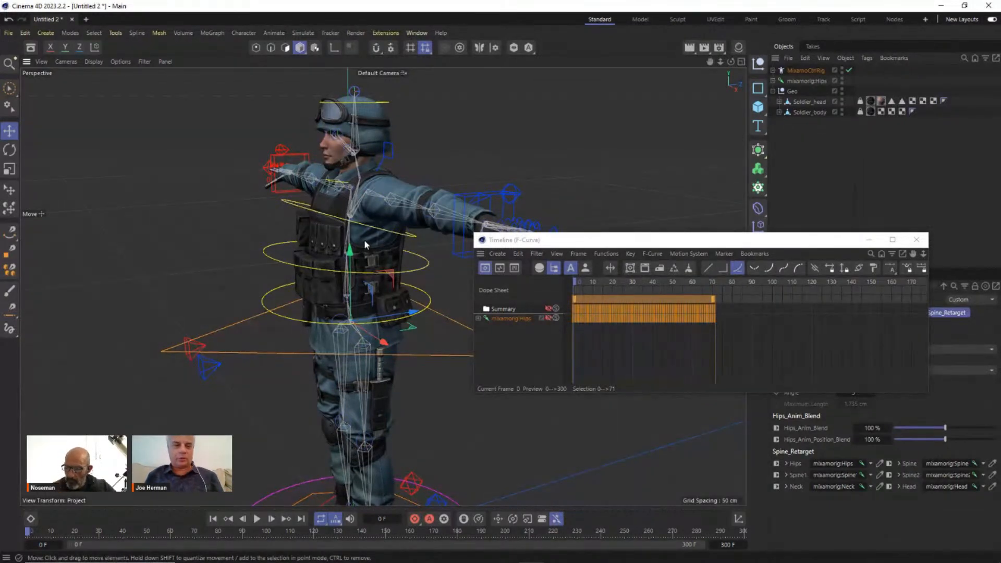
scroll(364, 240, "up", 4)
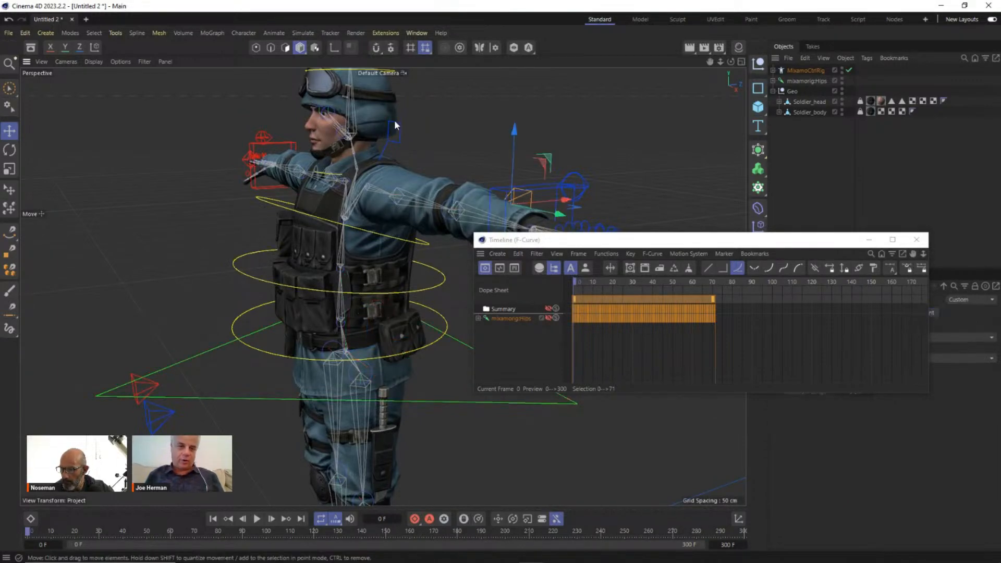
left_click(402, 134)
left_click_drag(398, 161, 454, 165, "alt")
left_click(8, 156)
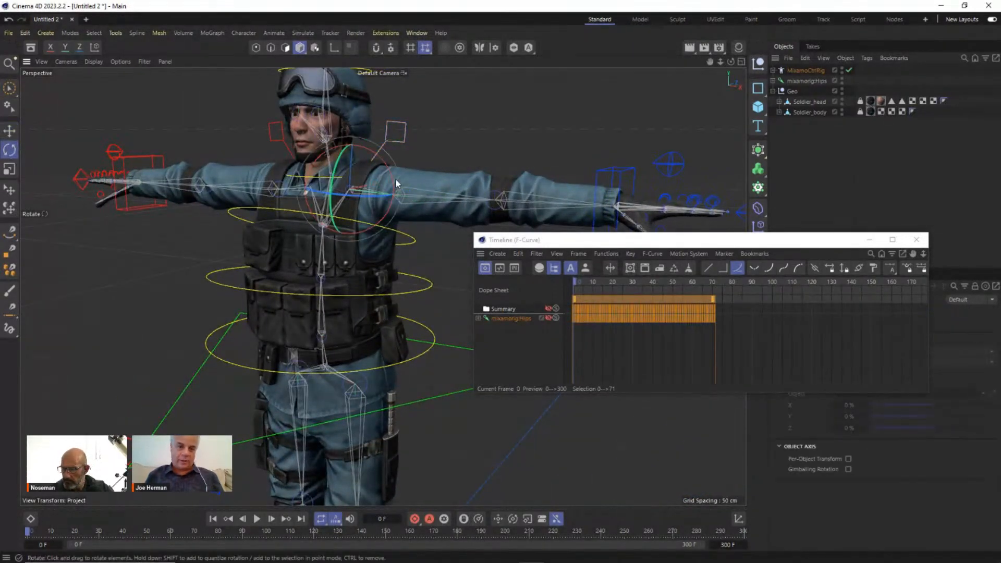
left_click_drag(390, 173, 390, 161)
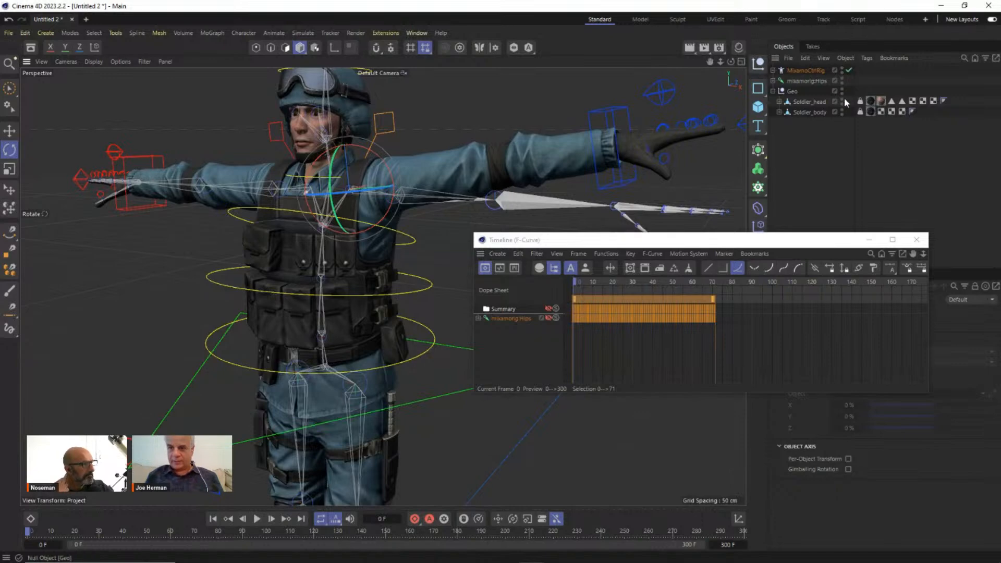
Step: Undo the left shoulder rotation and hide the mixamorig:Hips skeleton in the viewport, testing the shoulder controller again
left_click(841, 78)
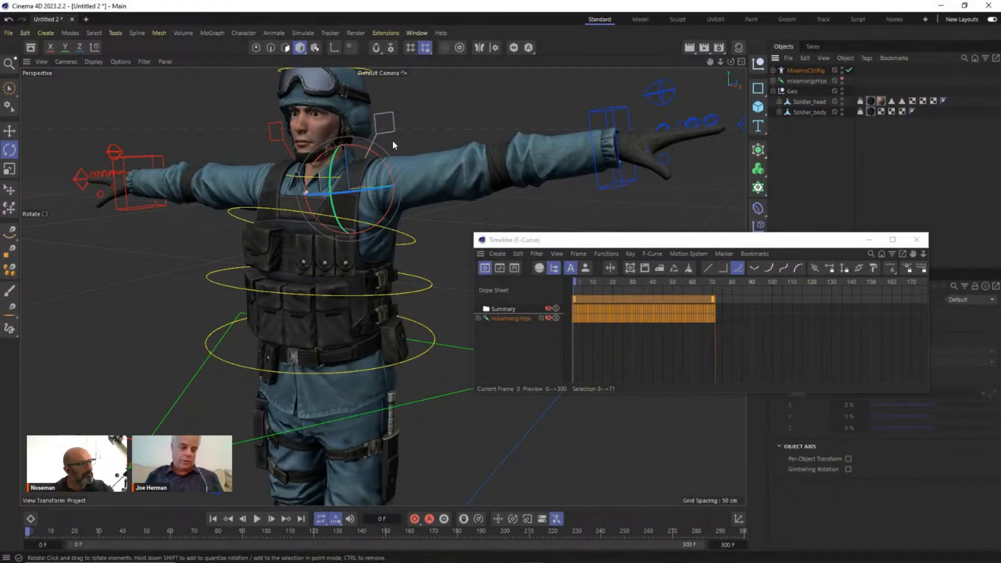
key("ctrl+z")
key("ctrl+z")
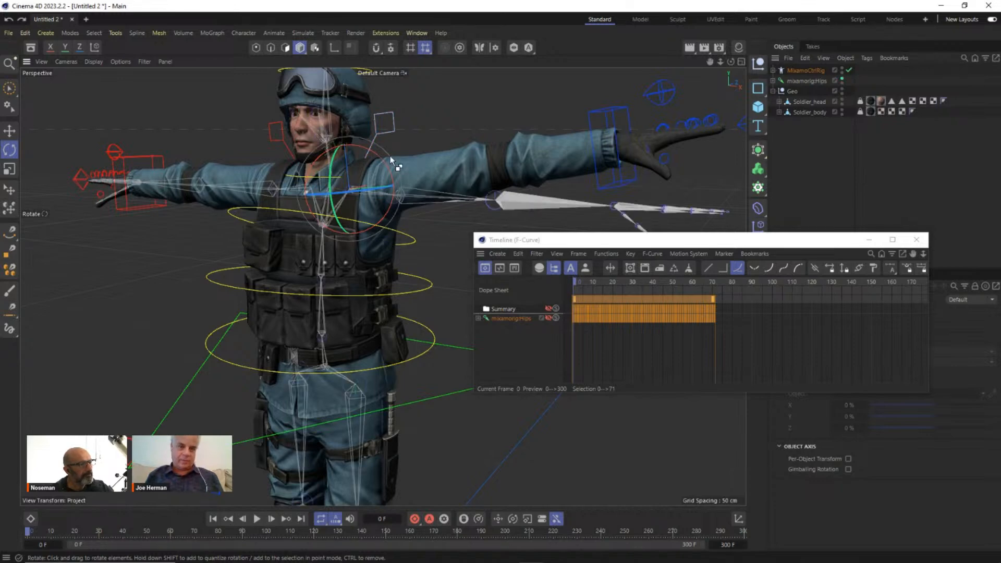
left_click(841, 78)
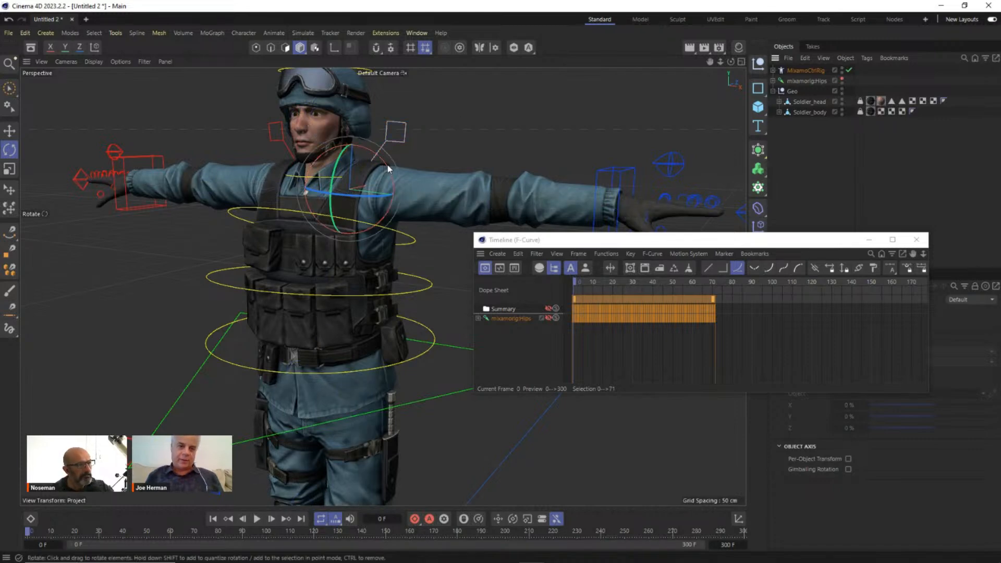
left_click_drag(389, 170, 408, 157)
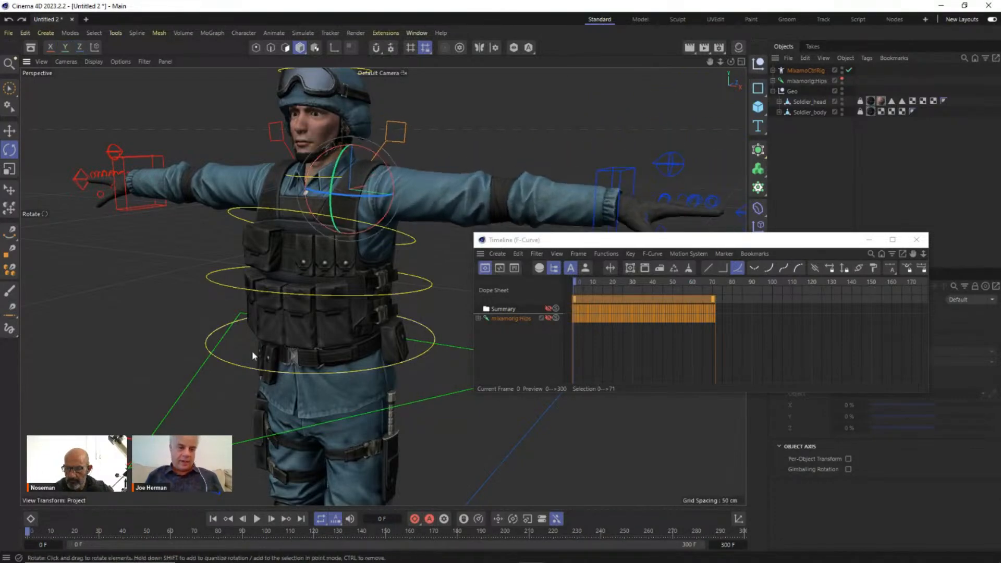
Step: Try moving the rig's hips controller with the Move tool to test how the soldier's body follows
left_click(178, 399)
left_click_drag(224, 418, 215, 398, "alt")
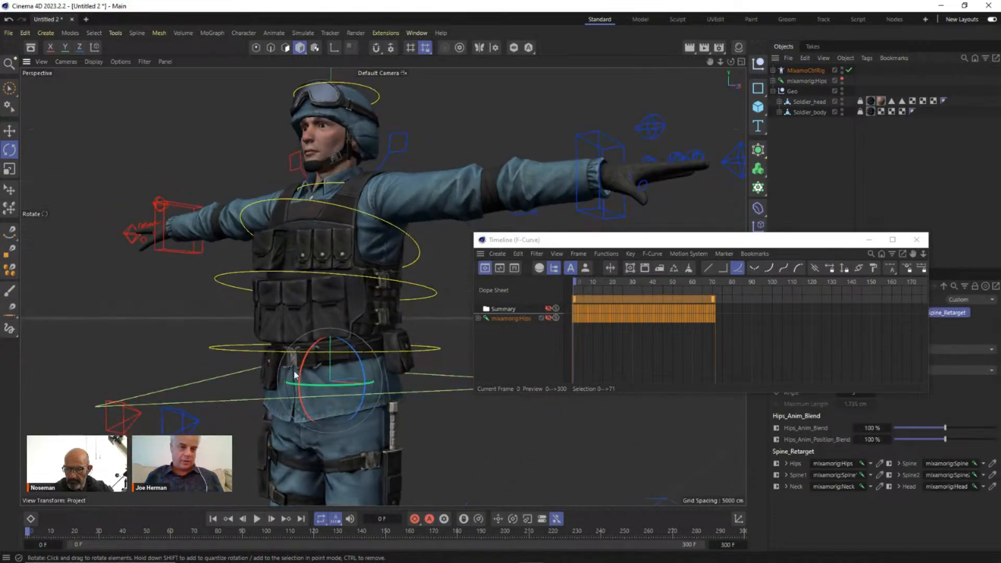
middle_click_drag(321, 355, 319, 373, "alt")
key("e")
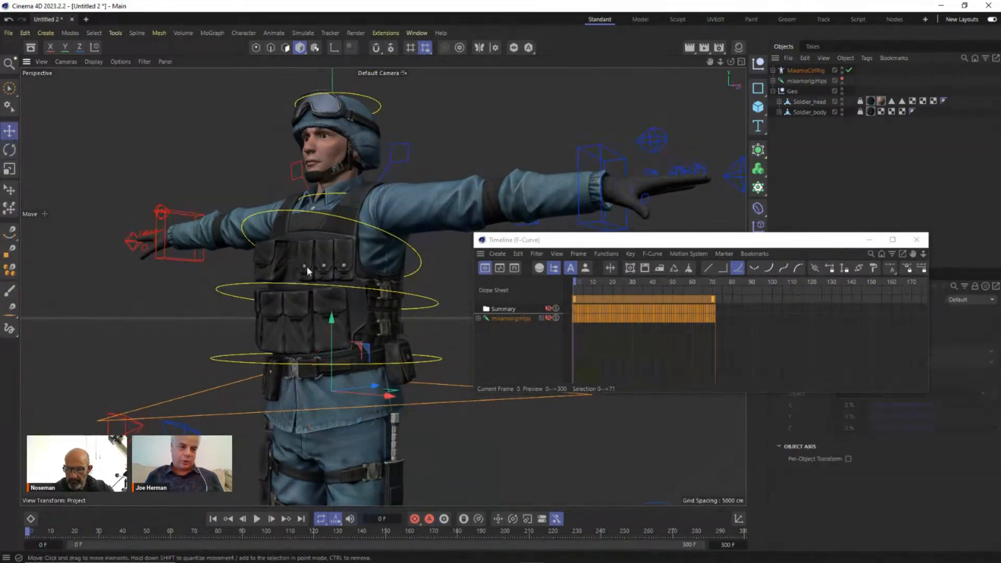
left_click_drag(331, 319, 331, 320)
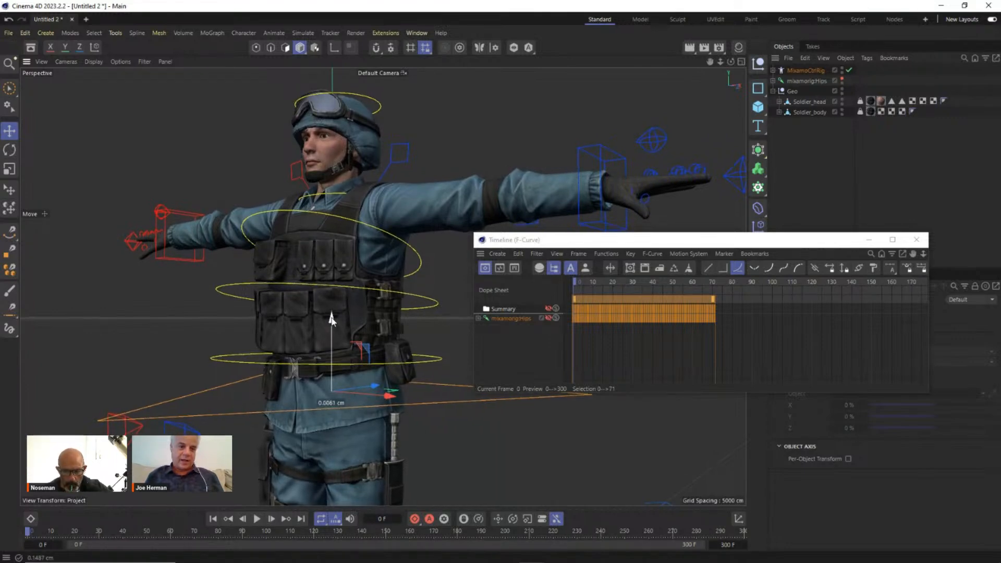
scroll(358, 120, "up", 3)
scroll(358, 120, "up", 1)
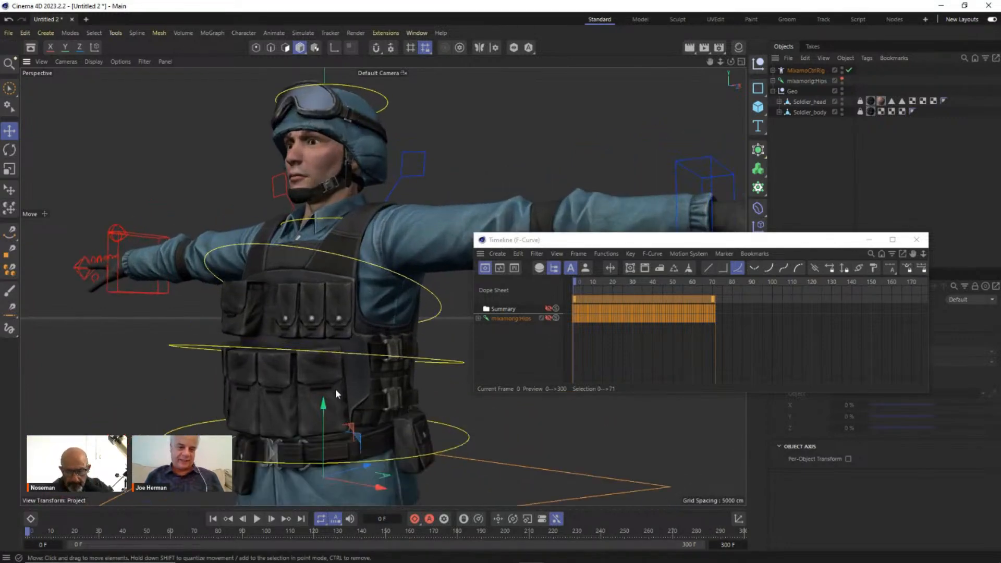
left_click_drag(324, 406, 387, 397)
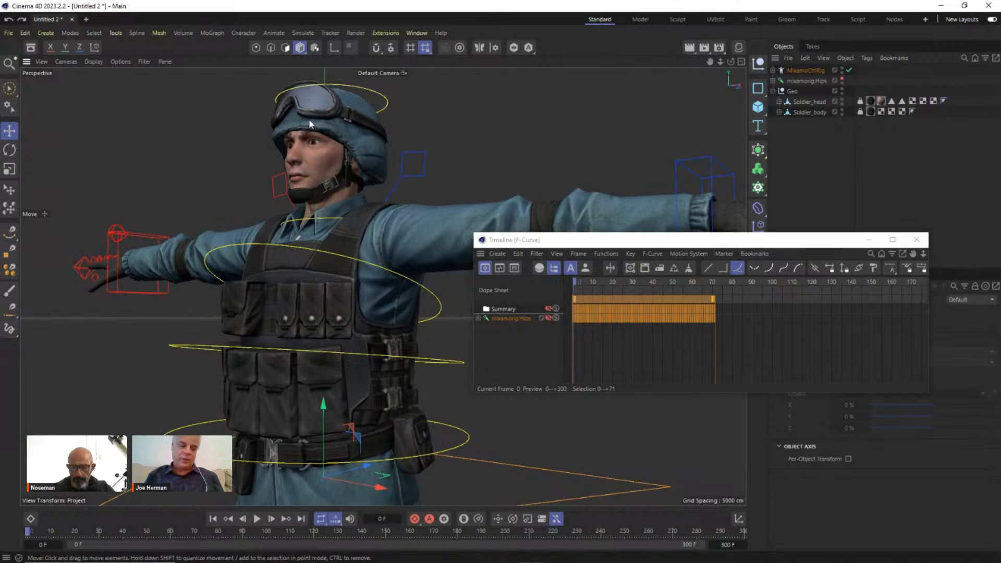
Step: Select the Soldier_head mesh, switch to Points mode and open the Weight Manager
scroll(337, 144, "up", 10)
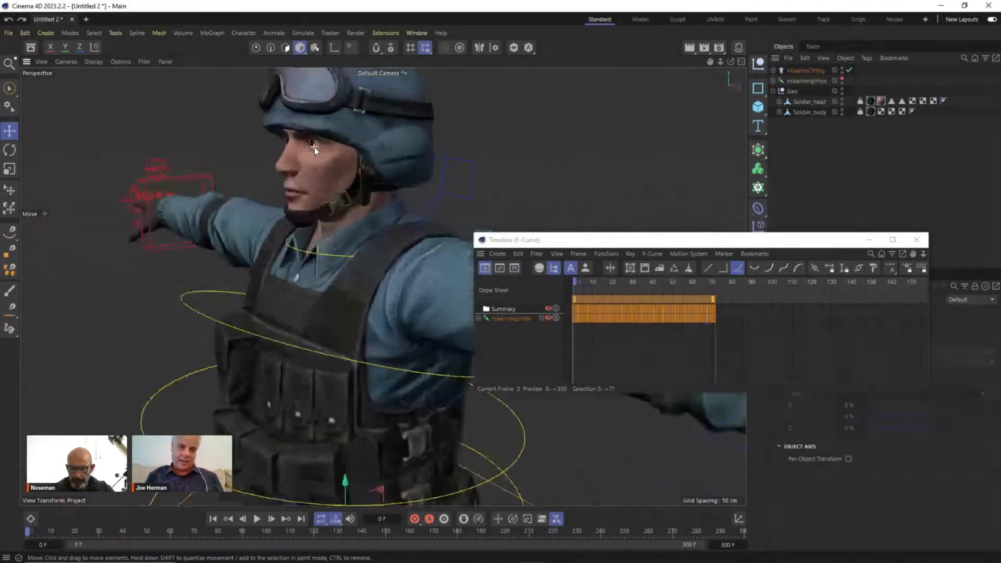
scroll(314, 147, "up", 2)
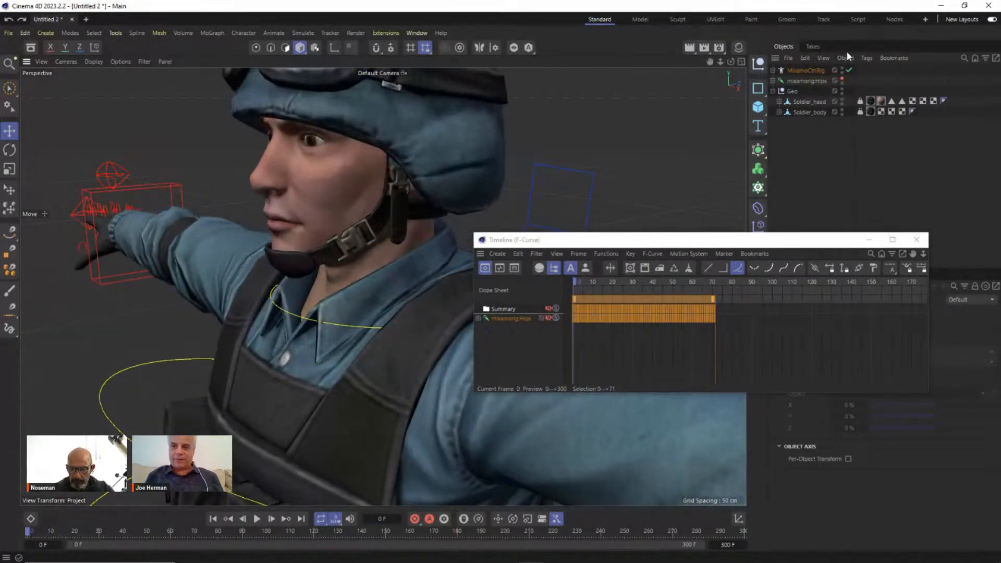
left_click(810, 102)
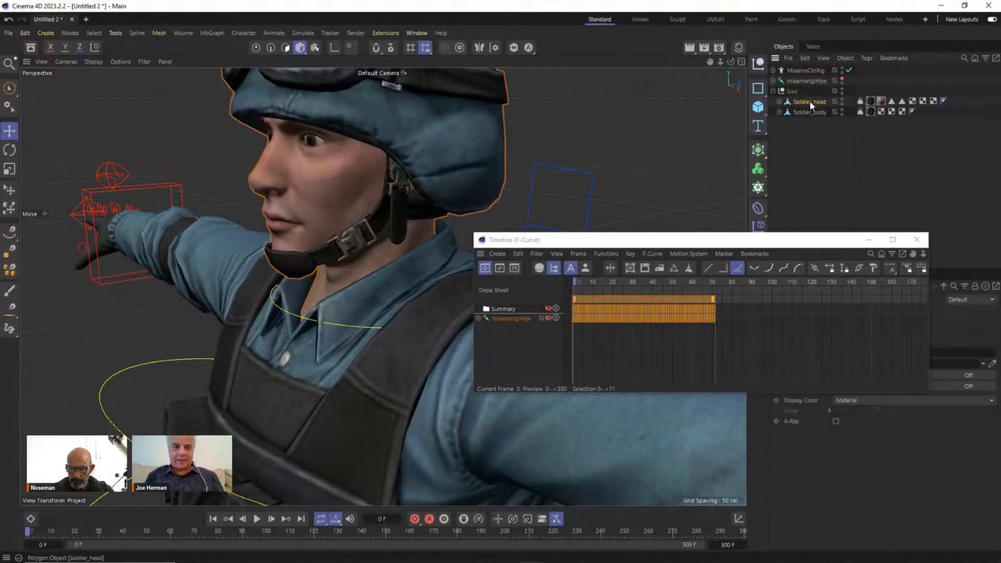
left_click(255, 48)
left_click(244, 33)
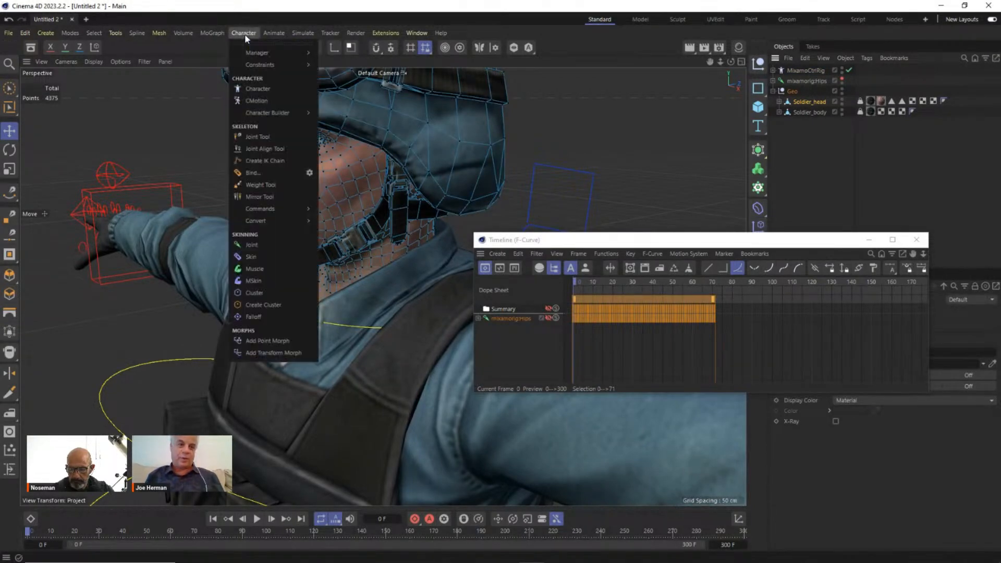
mouse_move(254, 54)
left_click(349, 71)
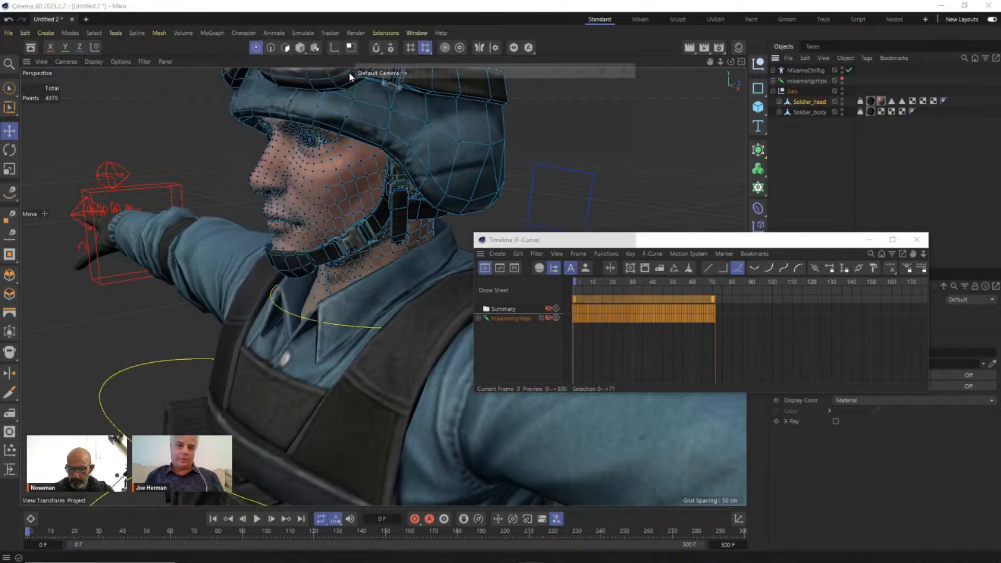
Step: Reposition the Weight Manager and Timeline windows clear of the soldier's jaw and the object hierarchy
left_click_drag(418, 70, 615, 79)
scroll(318, 245, "up", 5)
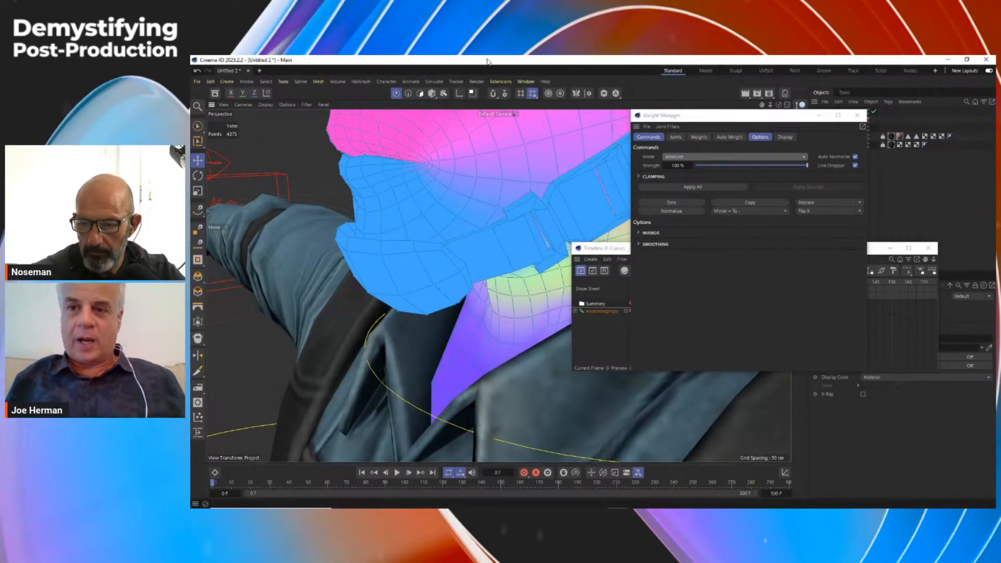
left_click_drag(761, 116, 736, 348)
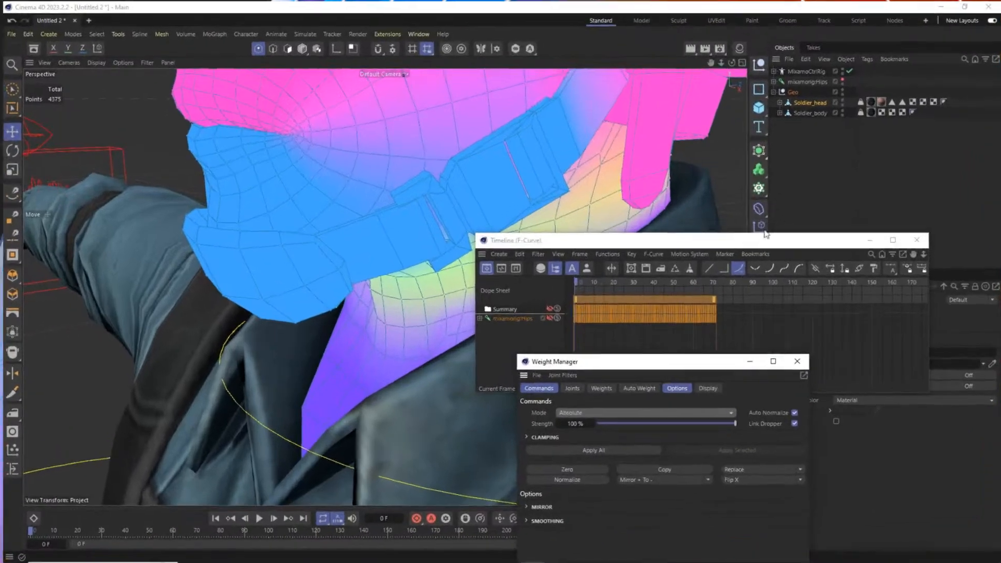
left_click_drag(787, 240, 716, 410)
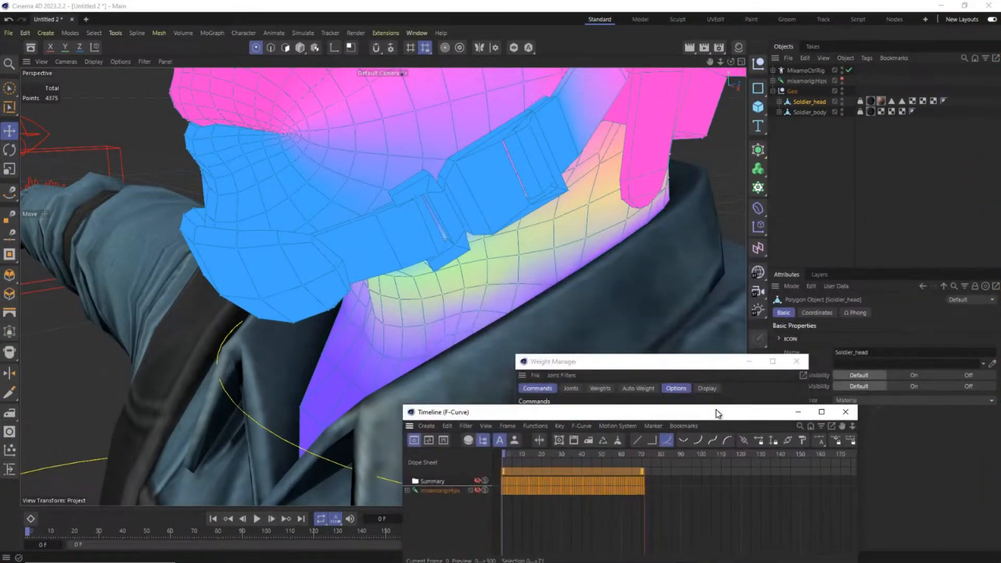
Step: Expand the mixamorig:Hips hierarchy through the spine and neck joints down to the children of mixamorig:Head
left_click(774, 80)
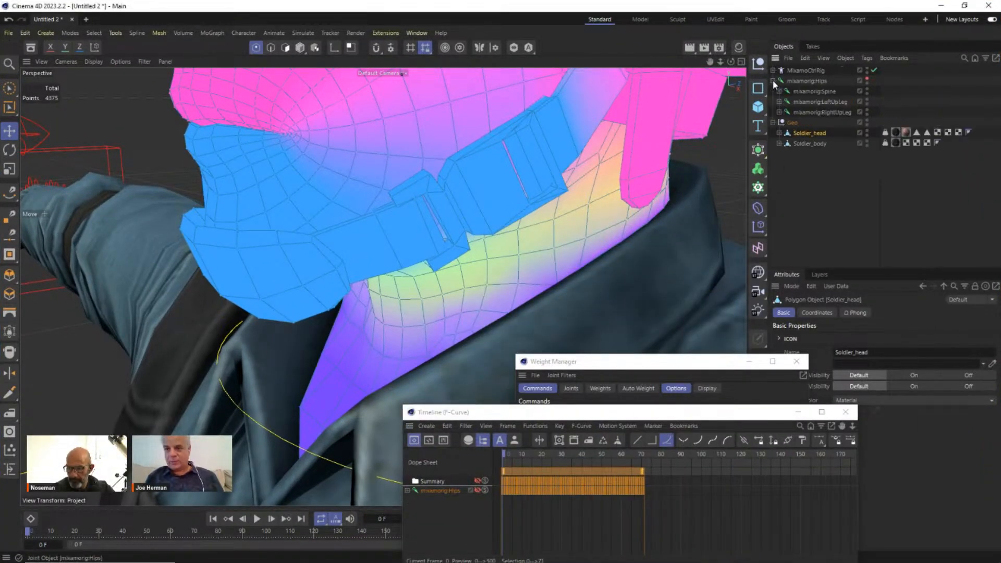
left_click(779, 91)
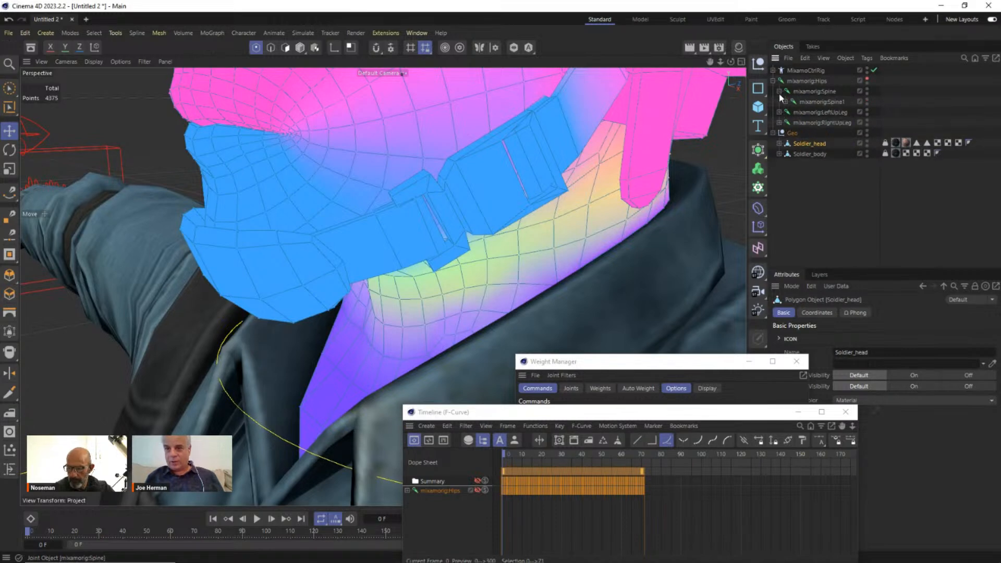
left_click(785, 102)
left_click(792, 113)
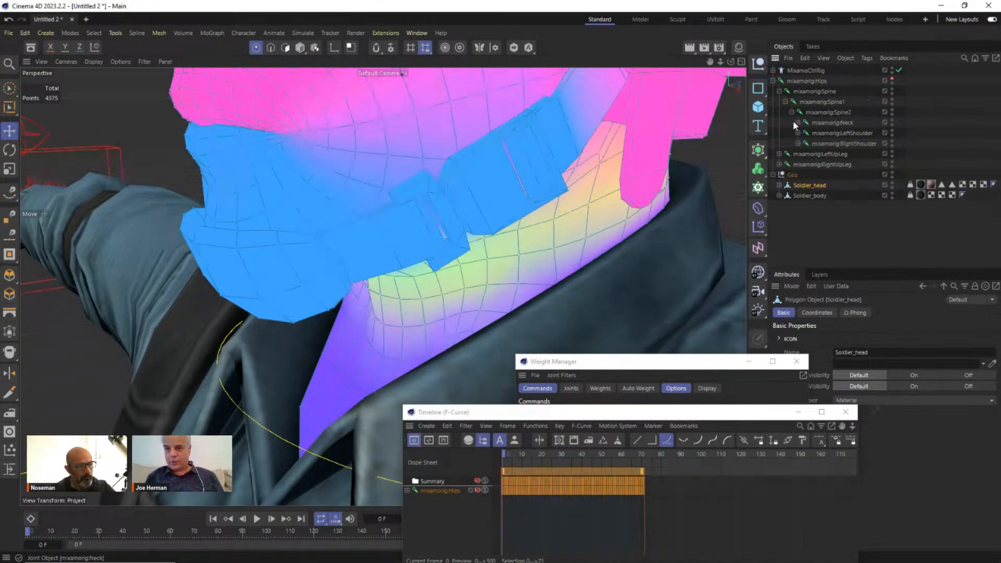
left_click(798, 123)
left_click(804, 133)
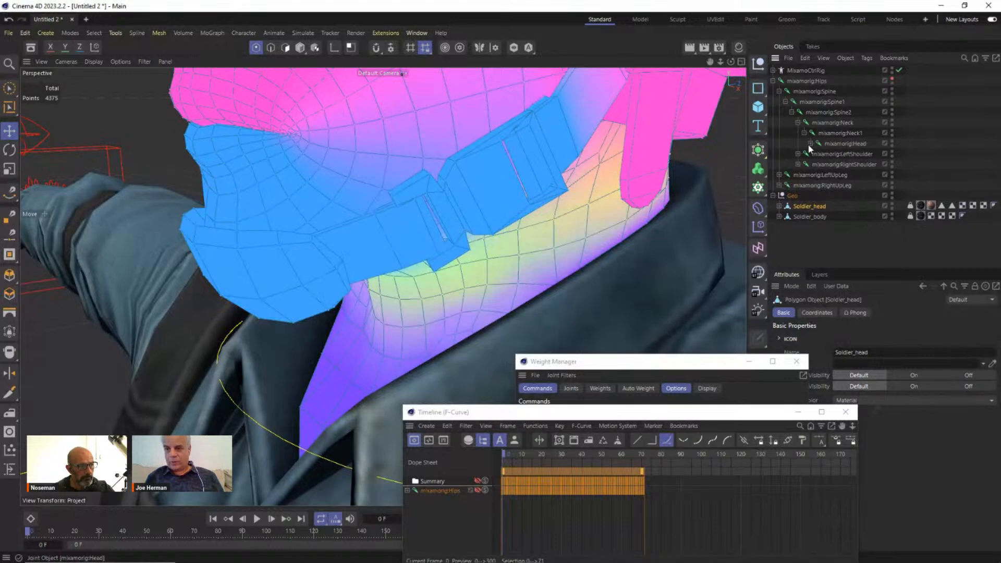
left_click(811, 143)
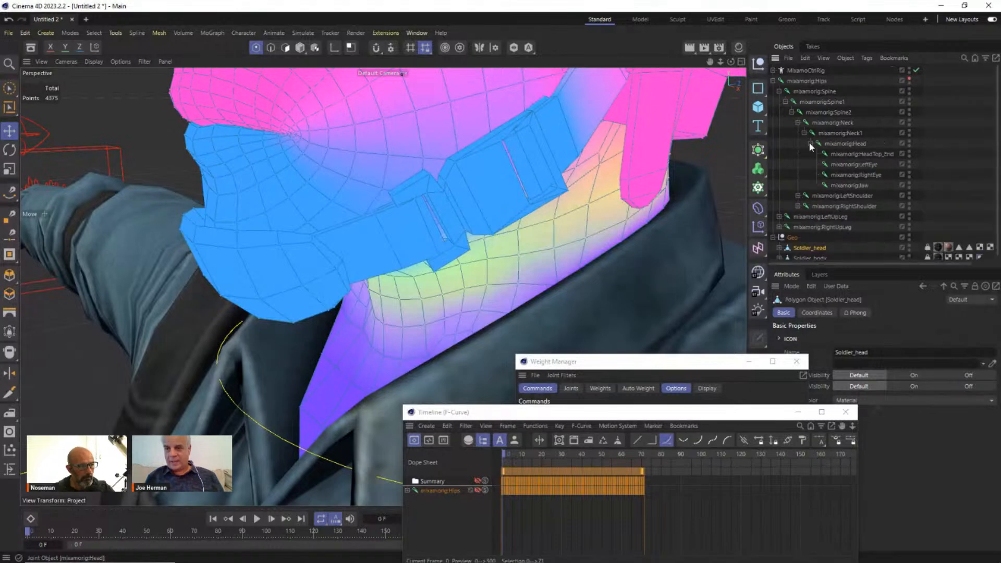
Step: Examine the Soldier_head weights of the mixamorig:Jaw, mixamorig:RightEye and mixamorig:LeftEye joints one by one
left_click(862, 183)
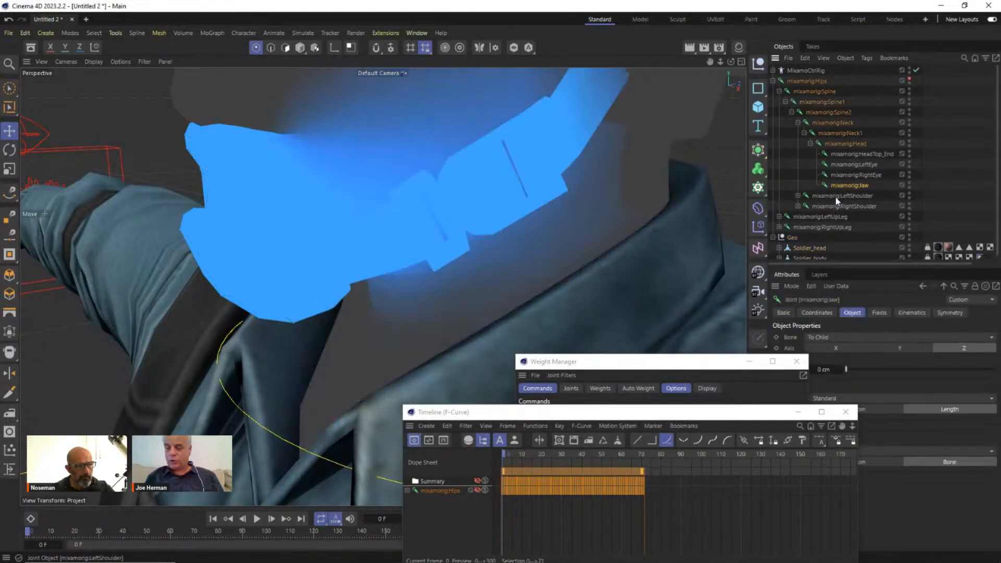
left_click(855, 176)
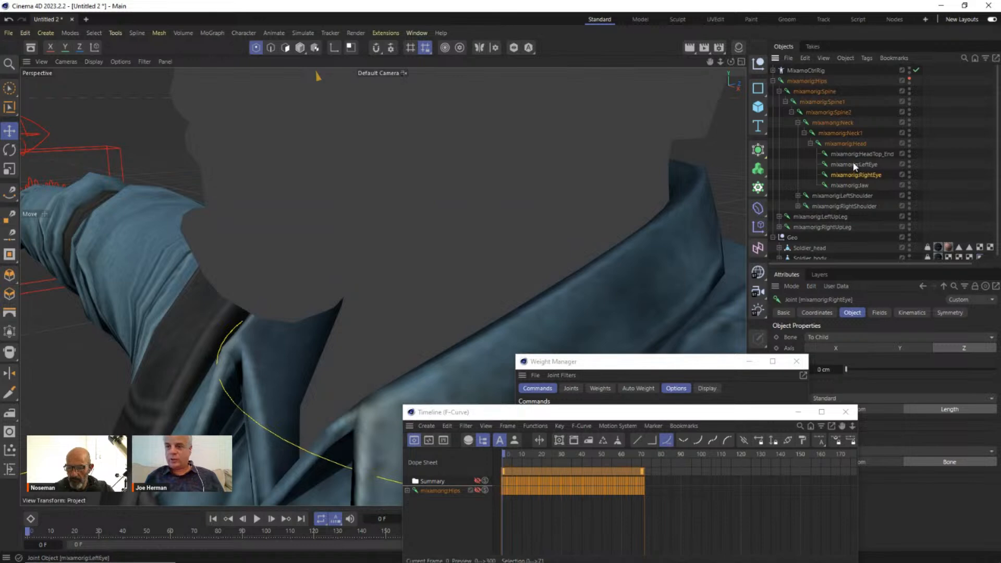
left_click(854, 164)
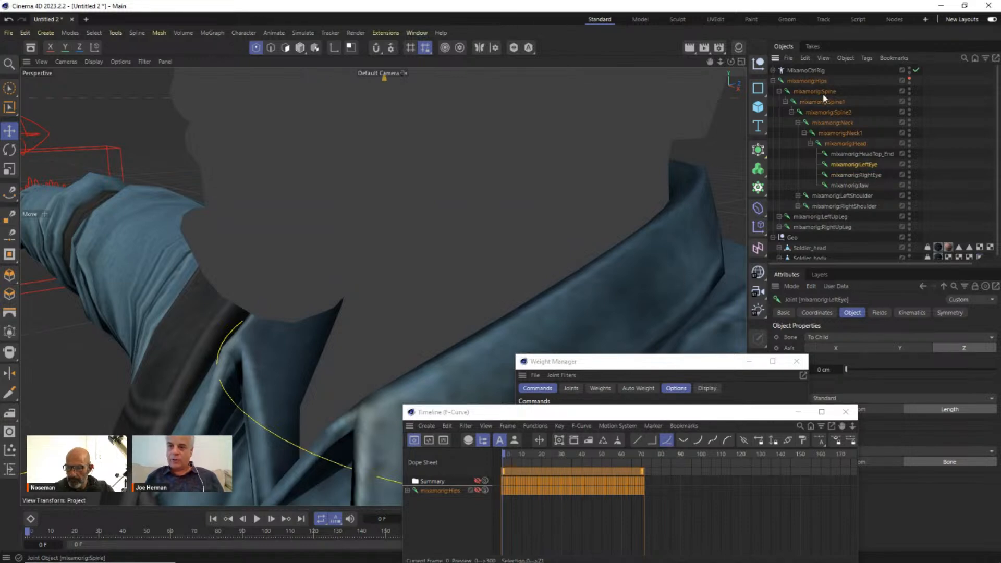
Step: Expand MixamoCtrlRig, collapse Layout_con+ and locate Head_bind in the Bind_Hierarchy
left_click(773, 70)
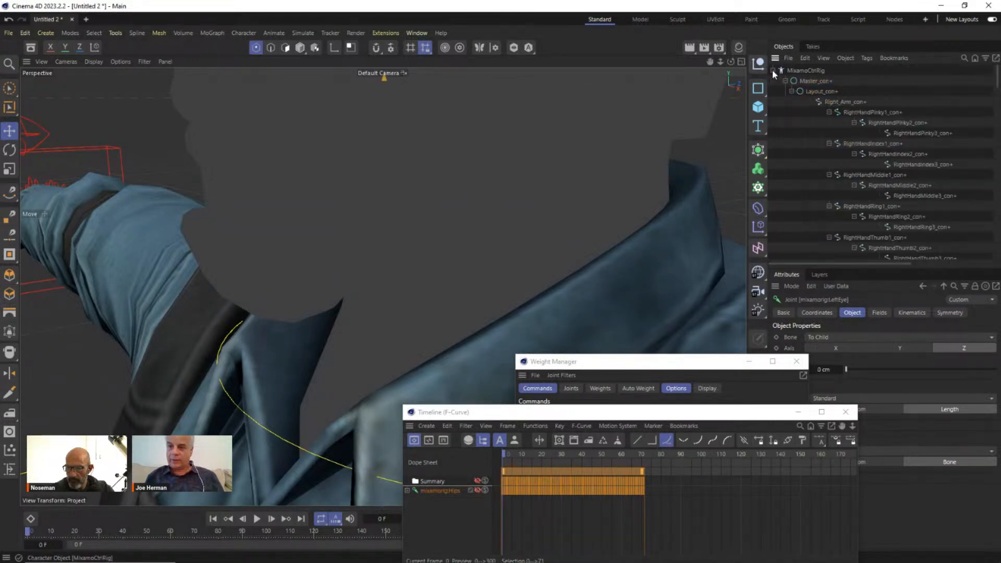
left_click(791, 91)
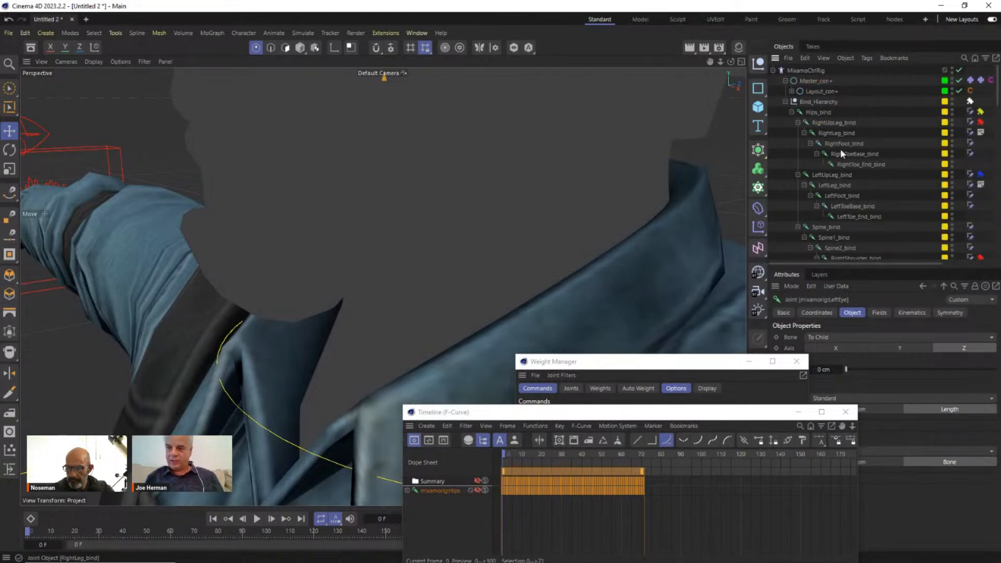
scroll(841, 213, "down", 5)
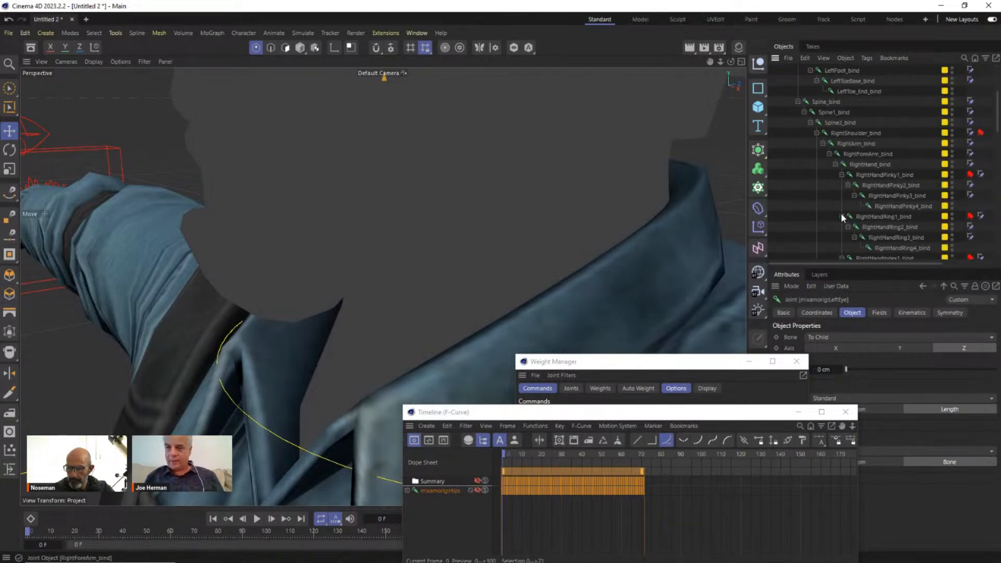
scroll(841, 213, "down", 10)
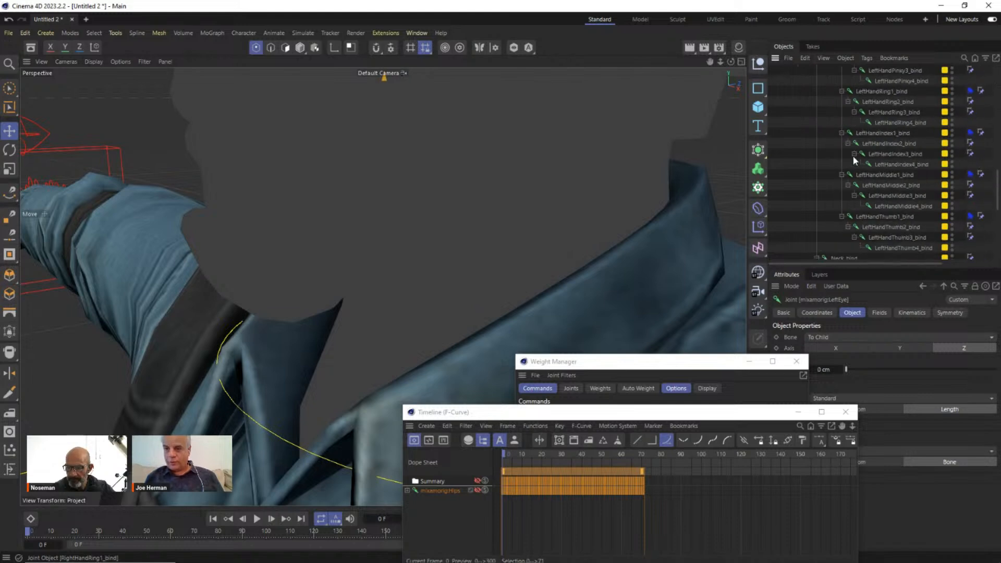
scroll(854, 155, "down", 3)
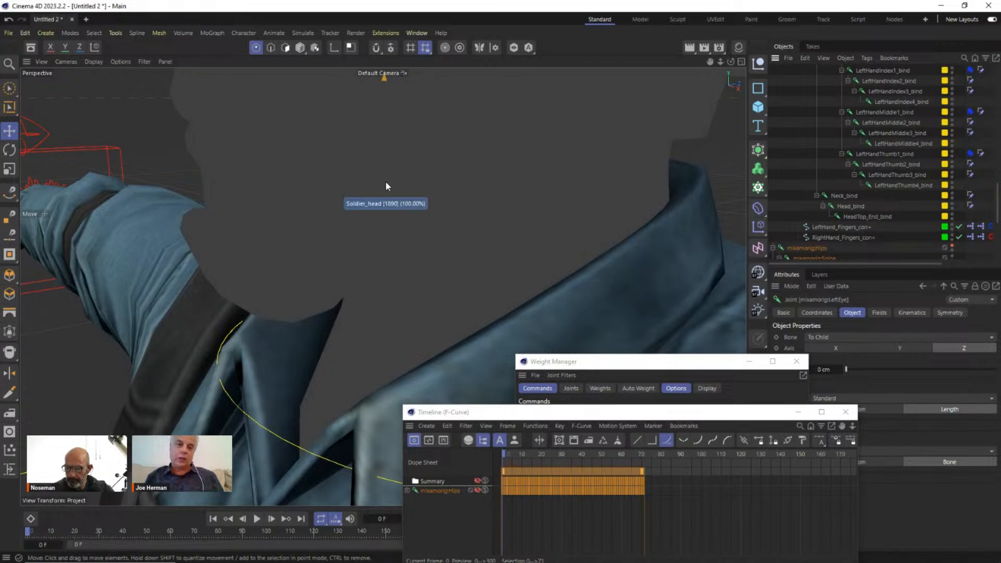
Step: Parent the mixamorig:LeftEye, mixamorig:RightEye and mixamorig:Jaw joints under Head_bind in the control rig, and return to Model mode
scroll(385, 181, "down", 10)
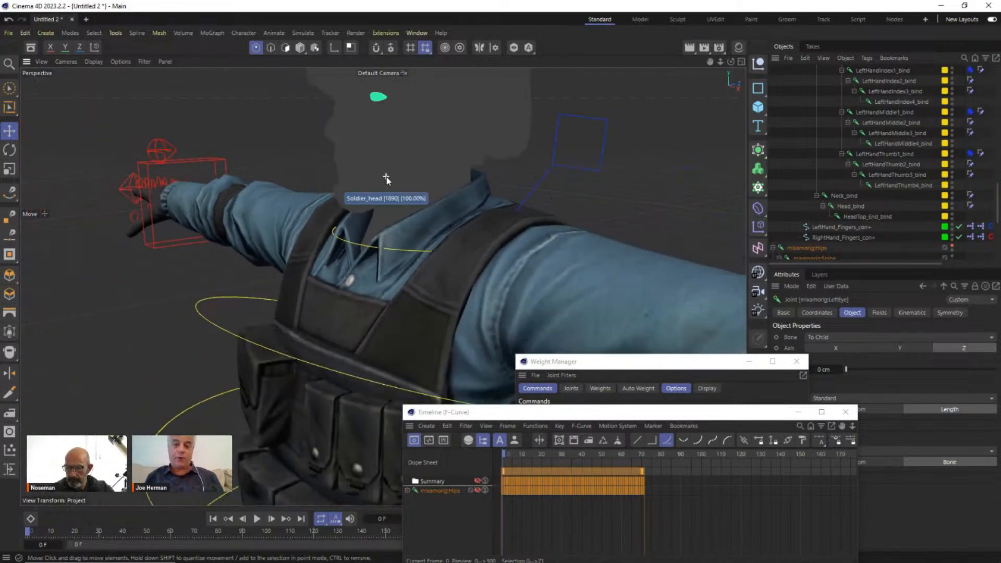
scroll(387, 178, "down", 2)
middle_click_drag(431, 145, 455, 205, "alt")
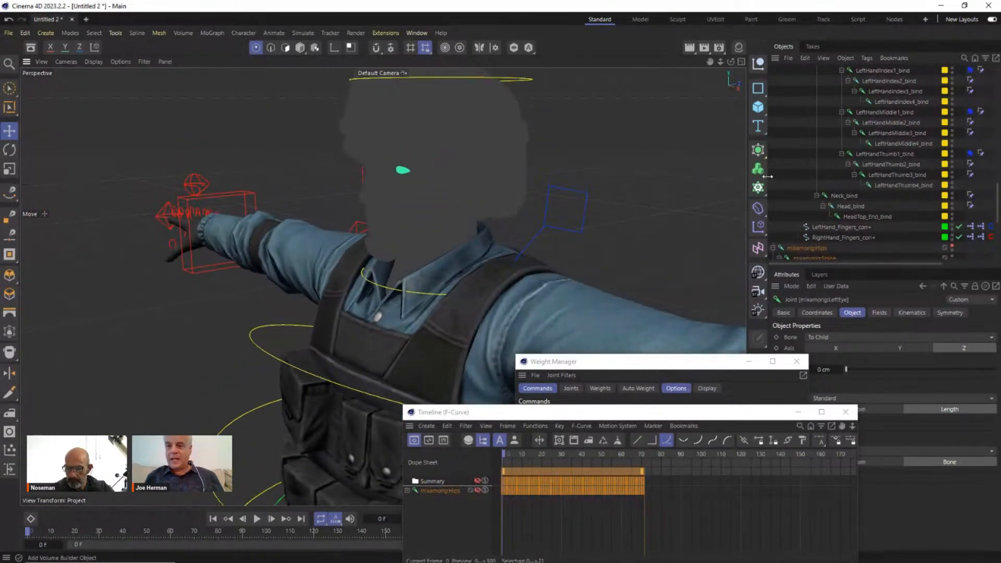
left_click(795, 158)
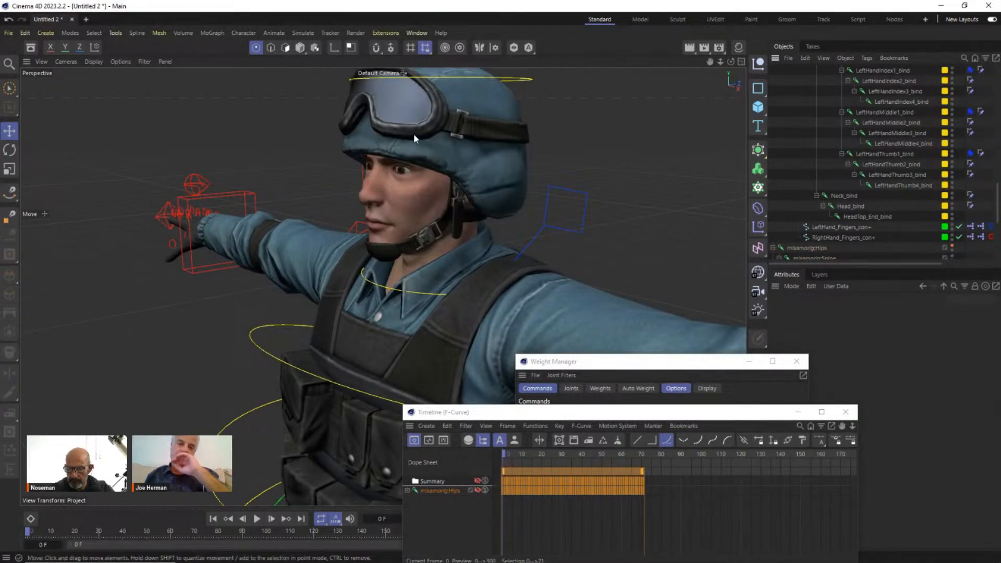
scroll(778, 188, "down", 5)
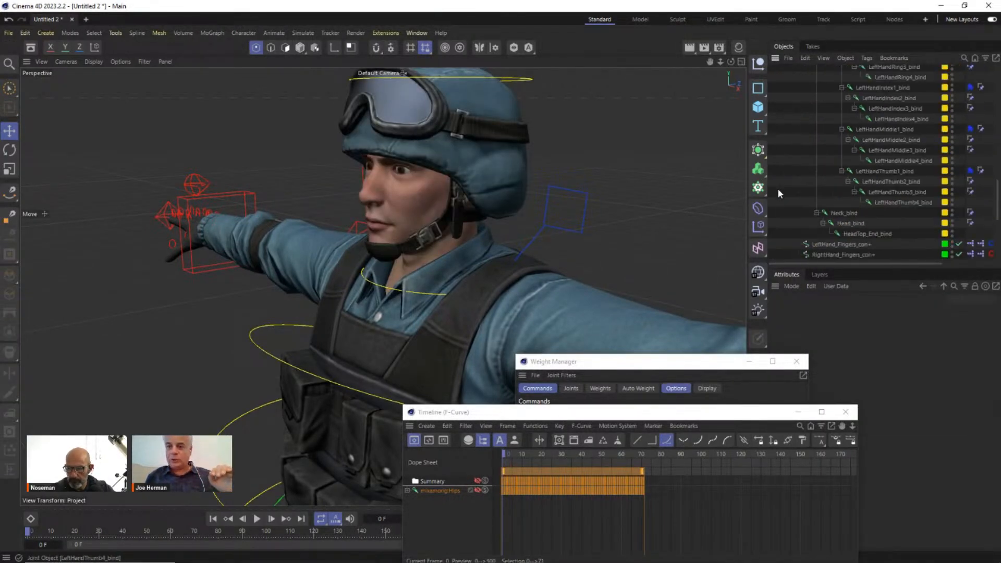
scroll(895, 120, "down", 3)
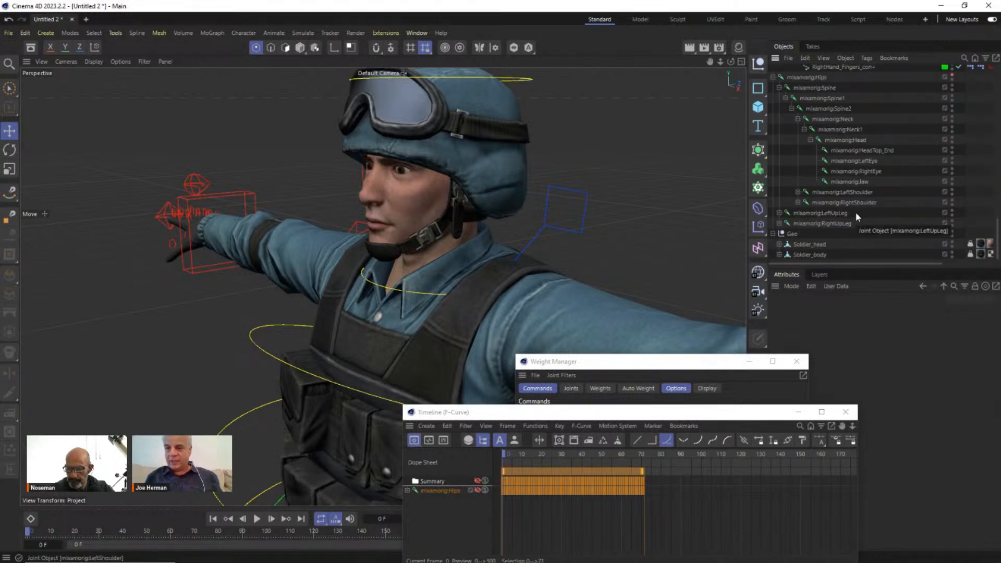
left_click(864, 163)
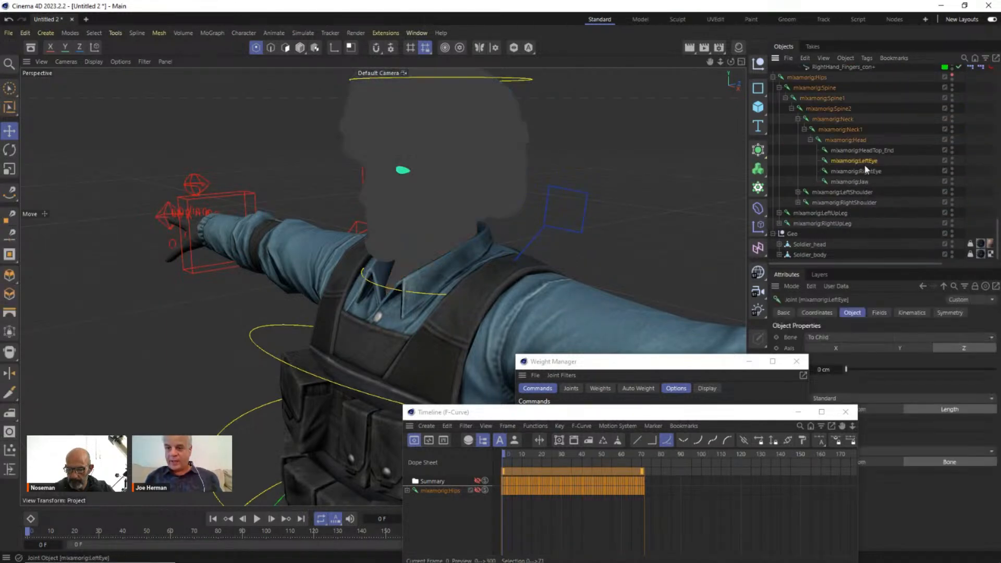
left_click(864, 182, "shift")
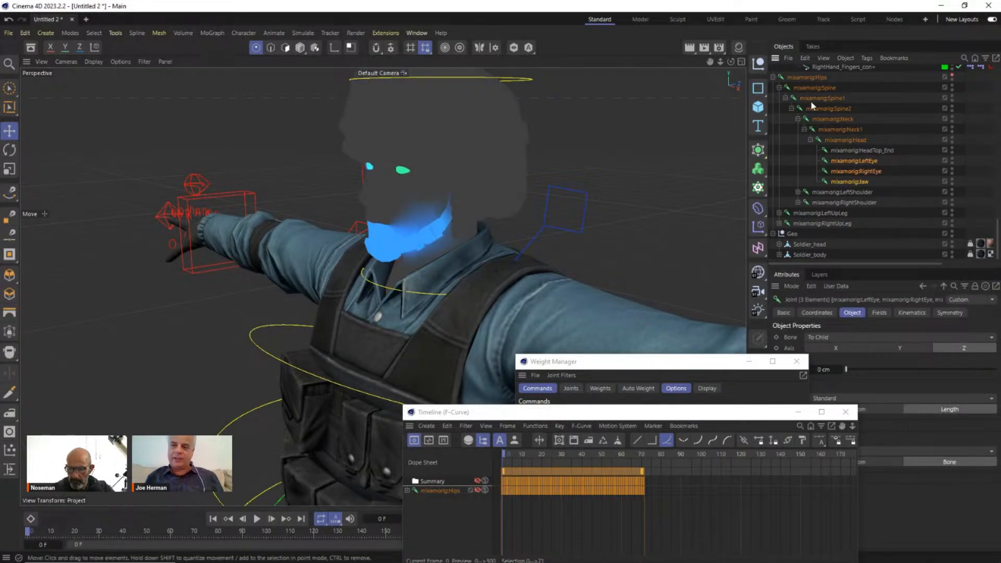
mouse_move(857, 160)
left_mouse_down()
mouse_move(881, 66)
mouse_move(881, 83)
mouse_move(810, 92)
mouse_move(840, 134)
mouse_move(864, 262)
mouse_move(869, 176)
mouse_move(861, 162)
left_mouse_up()
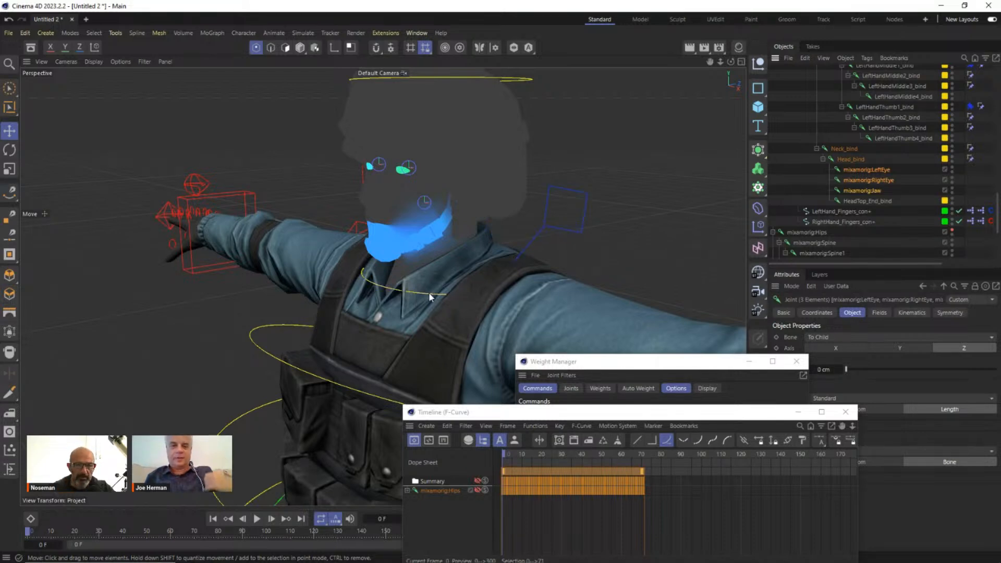
left_click(301, 47)
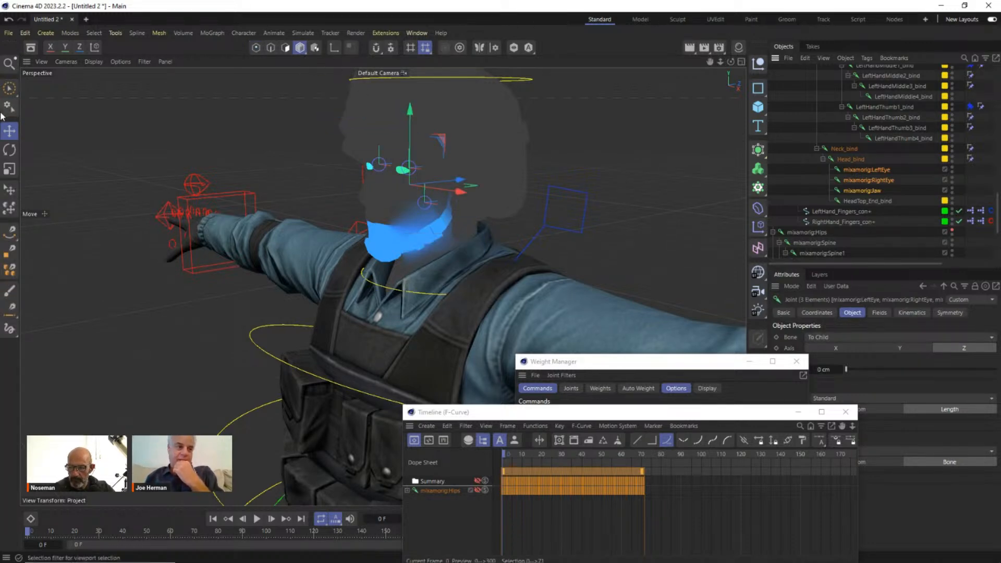
Step: Test the rig by slightly moving the hips control of the soldier, and undo the move
left_click(9, 131)
left_click(656, 148)
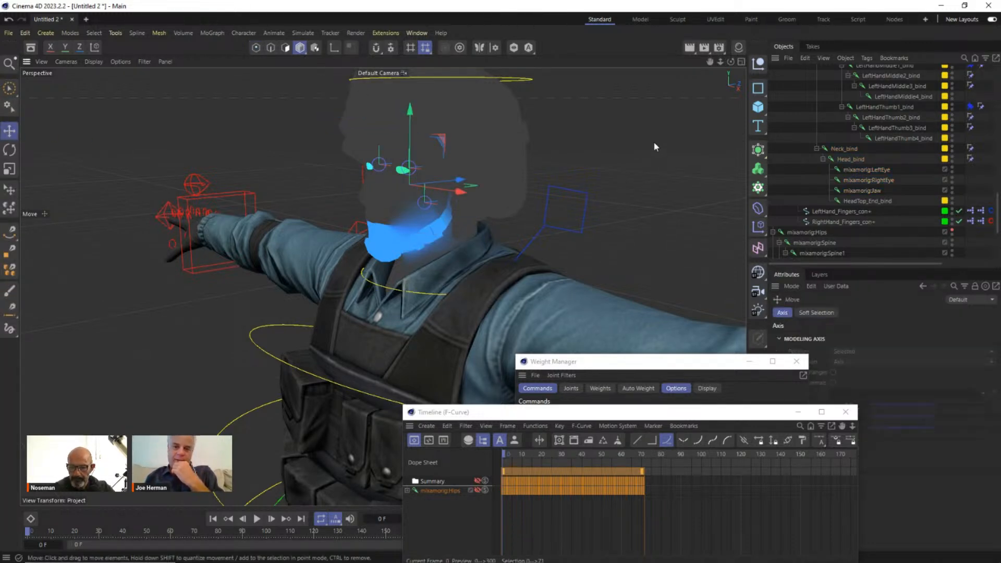
scroll(617, 211, "down", 5)
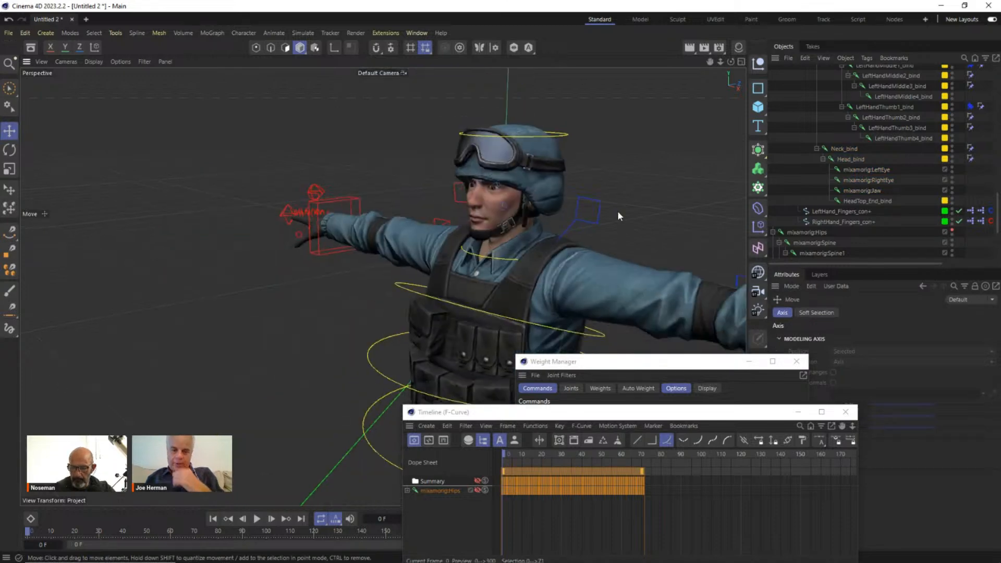
middle_click_drag(641, 233, 398, 142, "alt")
scroll(402, 173, "down", 4)
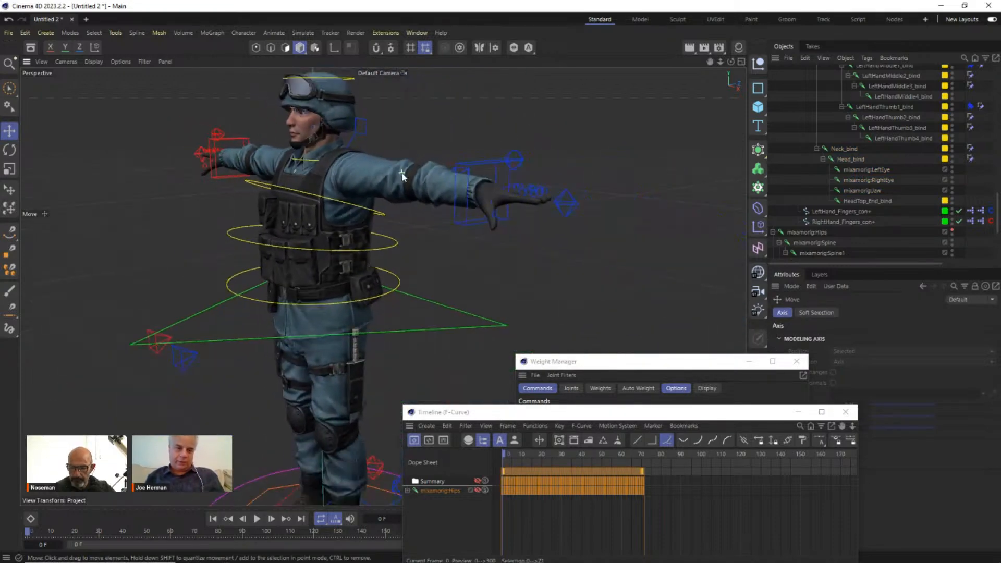
left_click(427, 308)
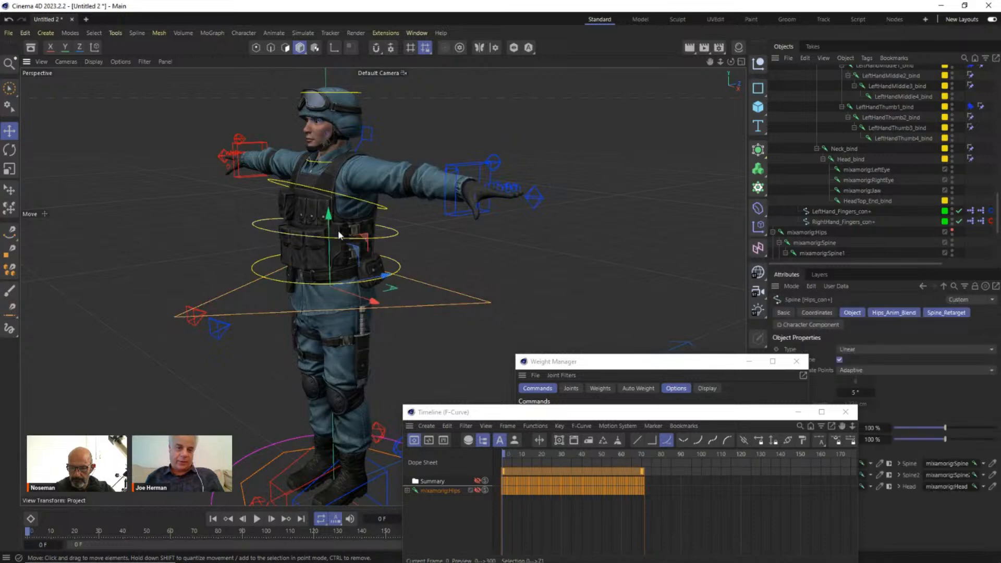
mouse_move(330, 225)
left_mouse_down()
mouse_move(334, 249)
mouse_move(331, 217)
mouse_move(330, 231)
left_mouse_up()
key("ctrl+z")
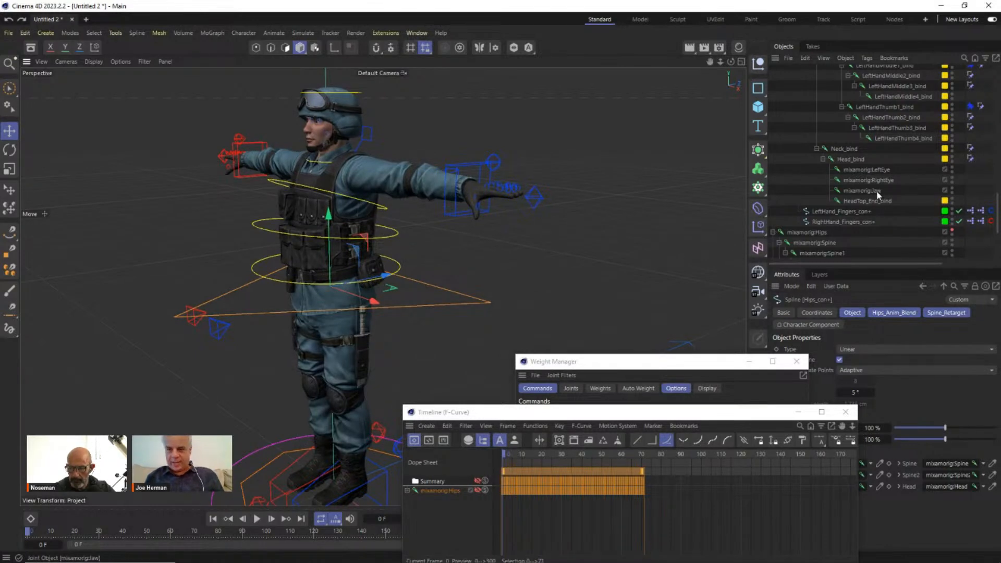
Step: Undo the parenting of the eye and jaw joints under Head_bind
key("ctrl+z")
key("ctrl+z")
key("ctrl+z")
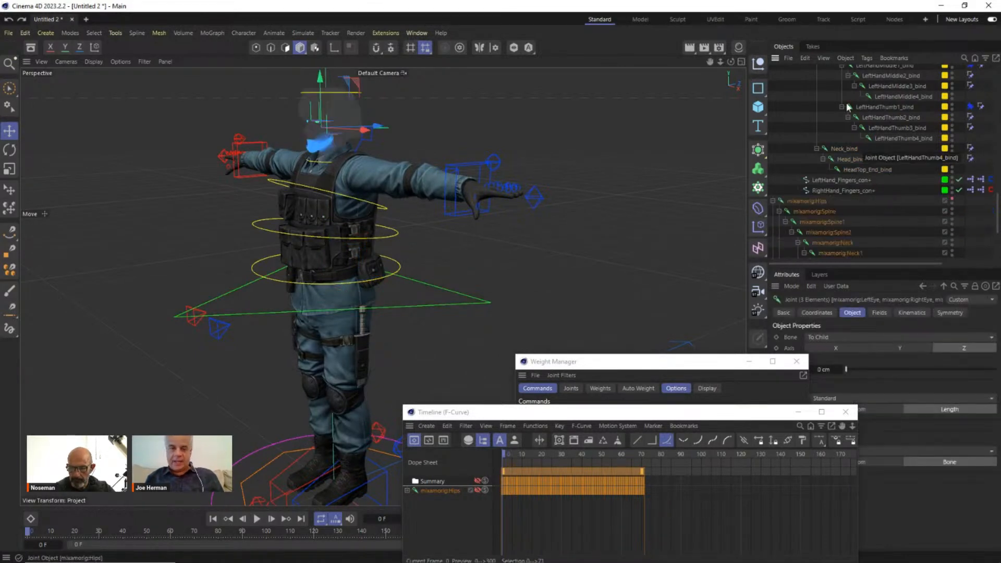
Step: Bring the Weight Manager into view, switch to Points mode and select the Soldier_head mesh
scroll(319, 128, "up", 3)
scroll(319, 126, "up", 5)
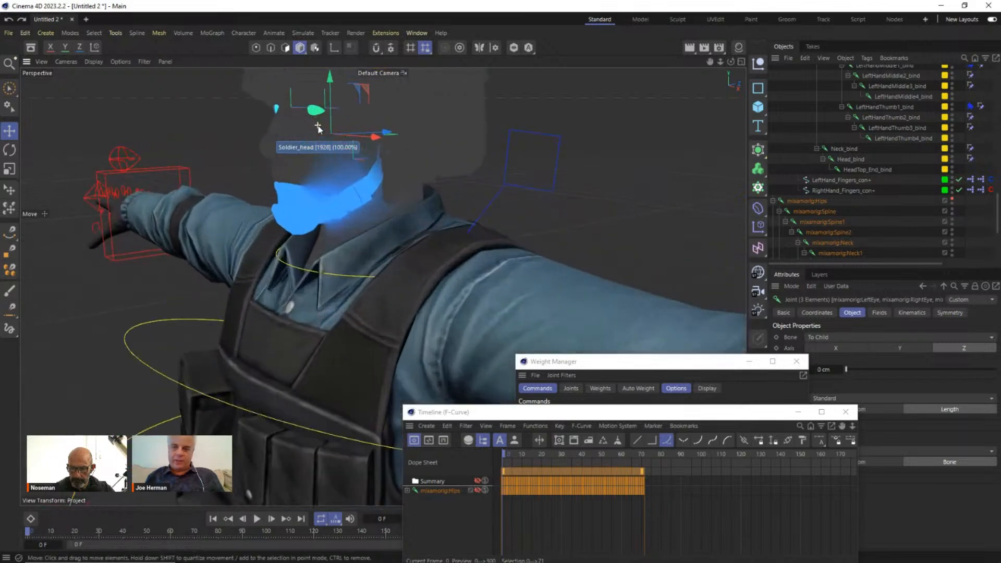
left_click_drag(637, 361, 631, 144)
left_click(257, 49)
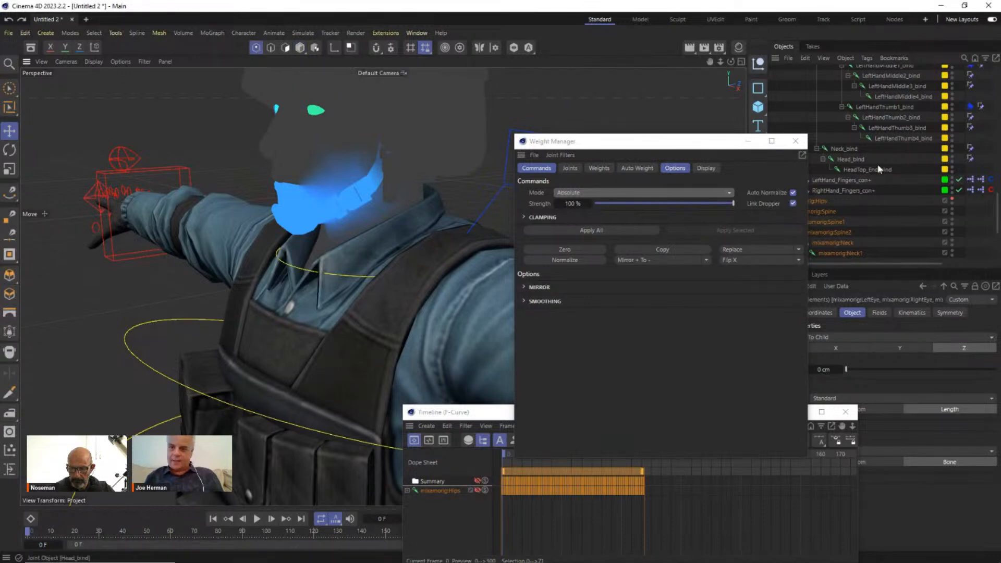
scroll(843, 210, "down", 4)
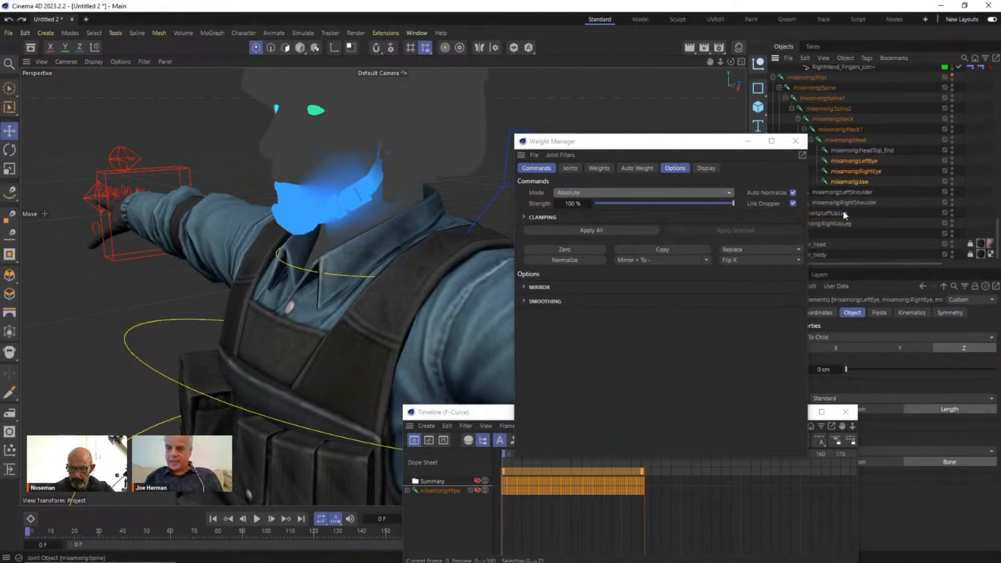
left_click(713, 146)
left_click_drag(714, 146, 672, 150)
left_click(819, 245)
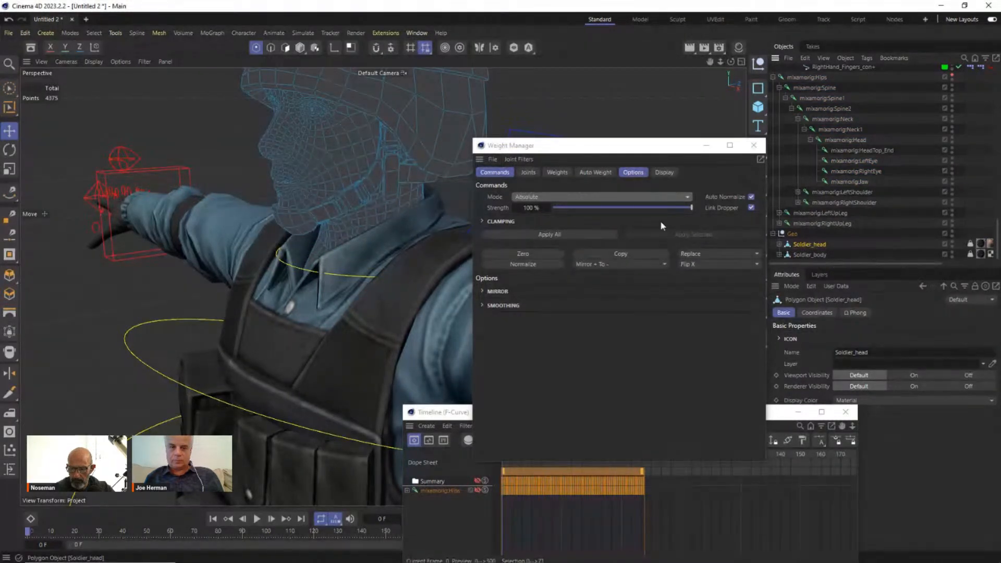
Step: List Soldier_head's joints alongside the weight commands, copy the mixamorig:Jaw weights and merge them into Head_bind
scroll(299, 208, "up", 5)
scroll(299, 207, "up", 5)
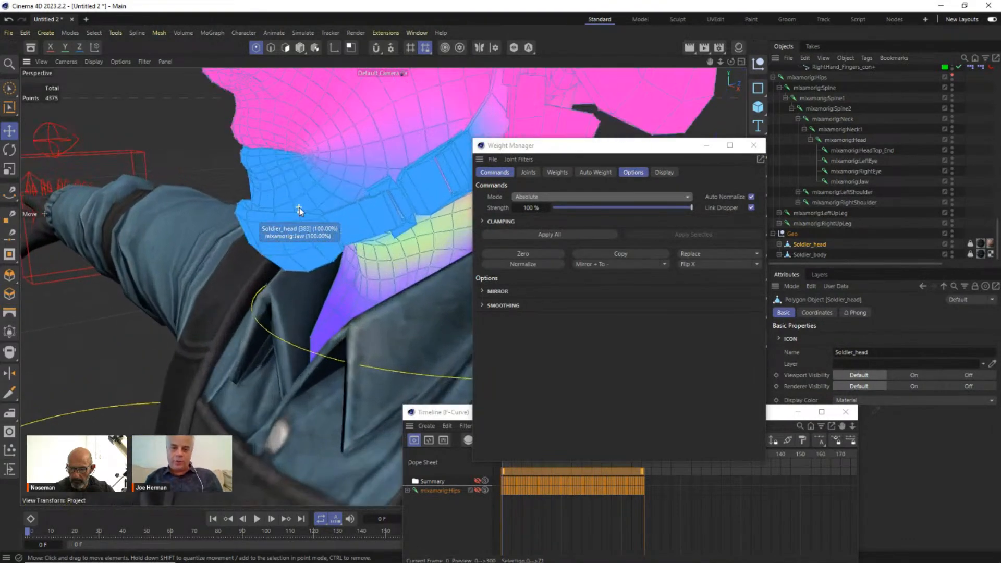
left_click(527, 173)
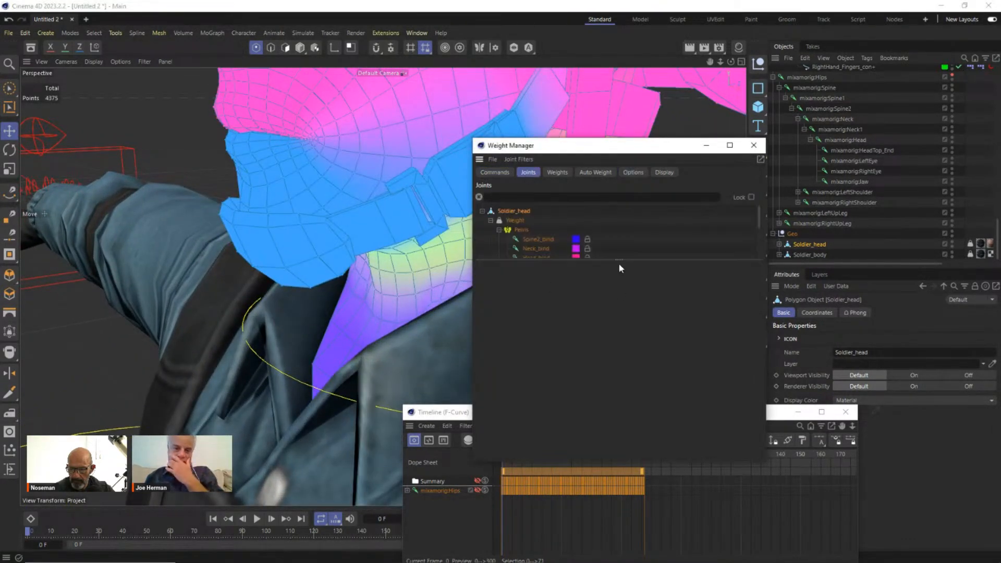
left_click_drag(619, 259, 619, 407)
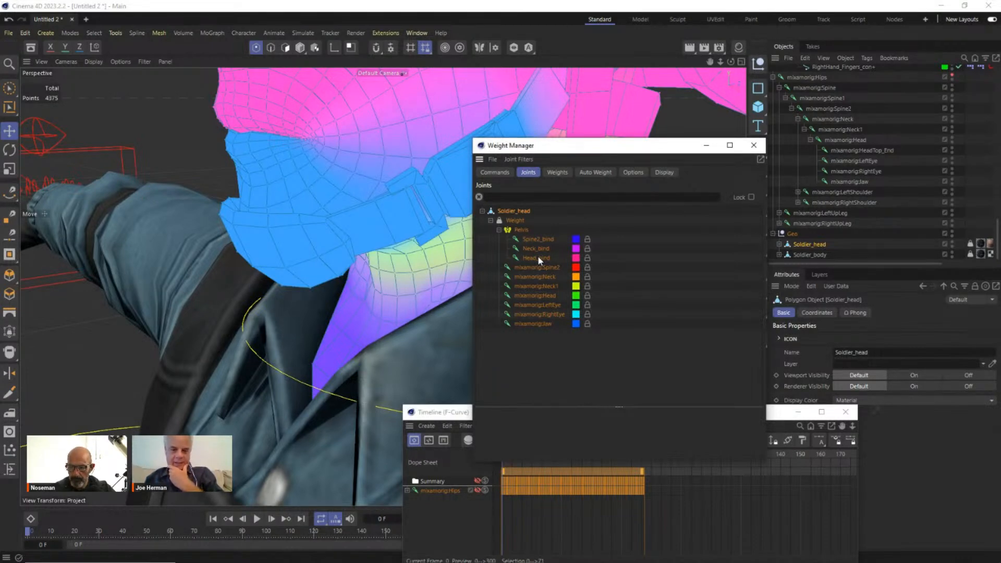
left_click(541, 323)
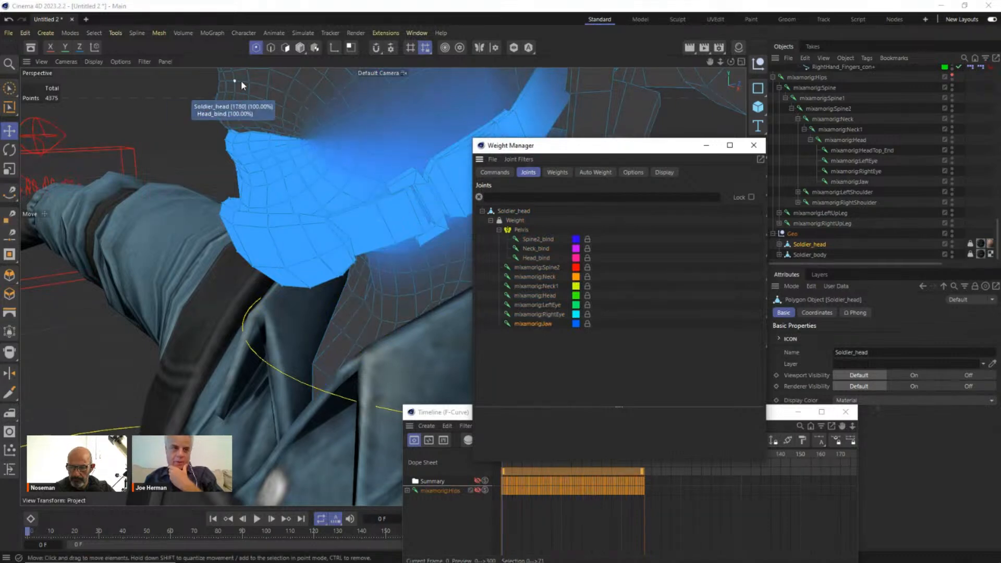
left_click(494, 173)
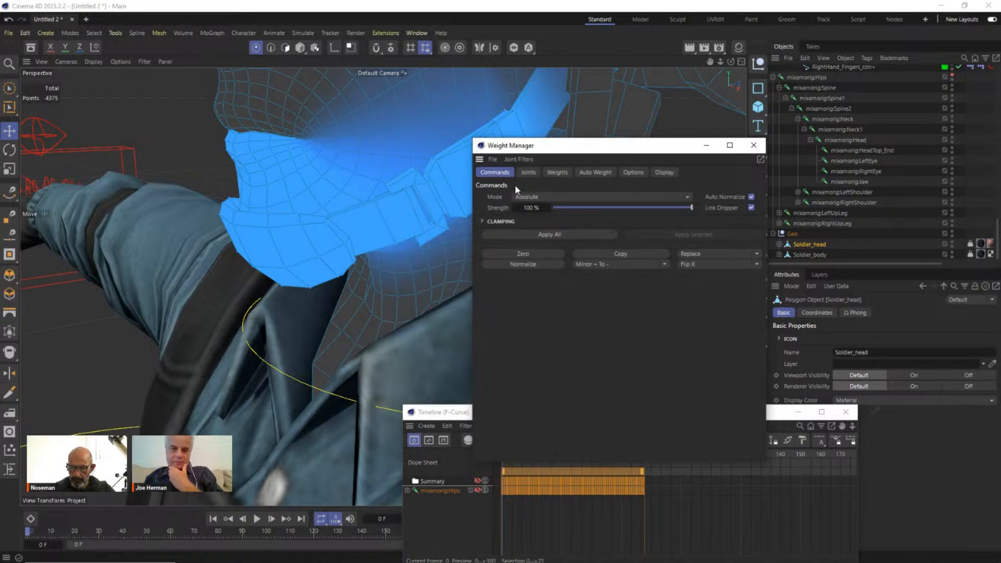
left_click(528, 172)
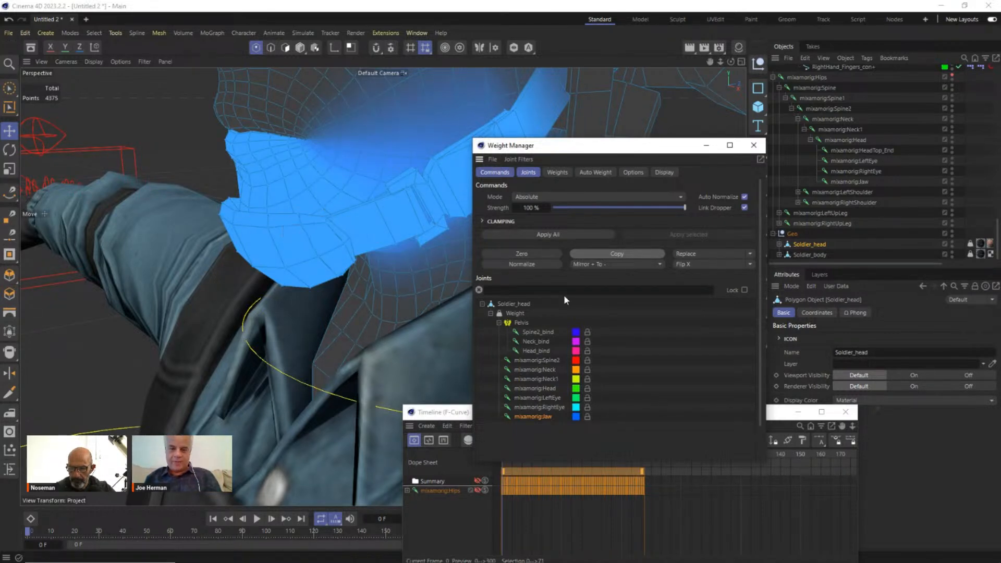
left_click(535, 352)
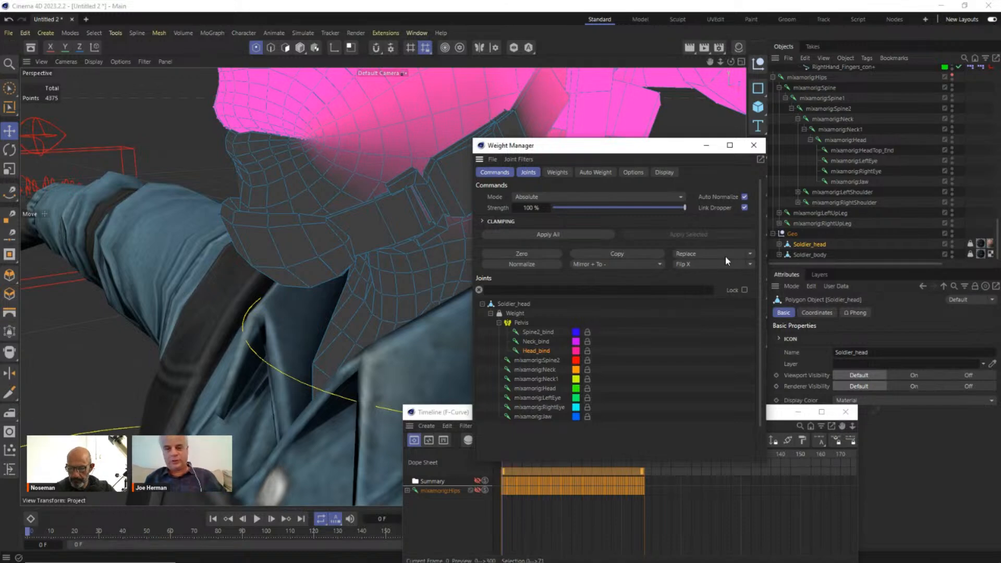
left_click(749, 255)
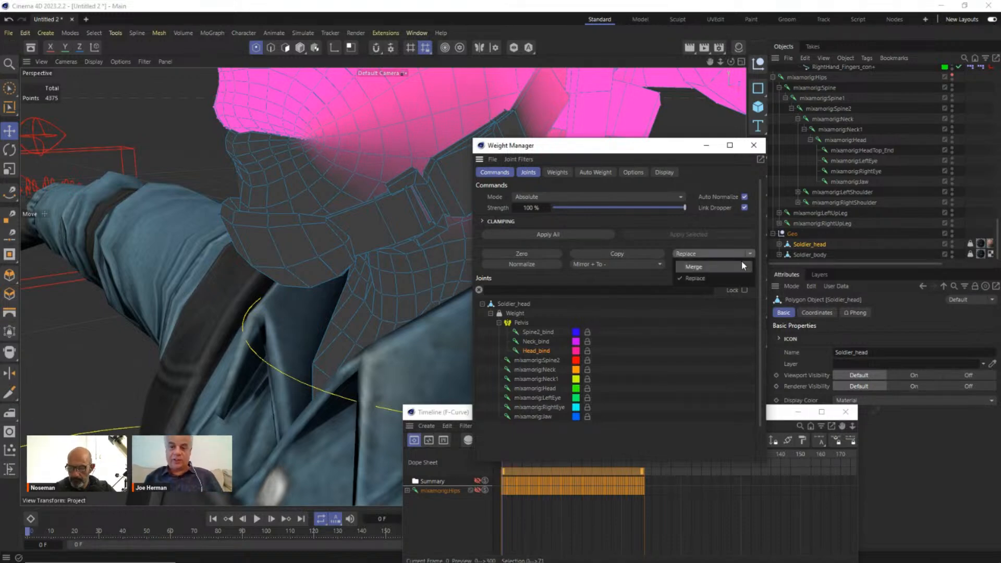
left_click(741, 262)
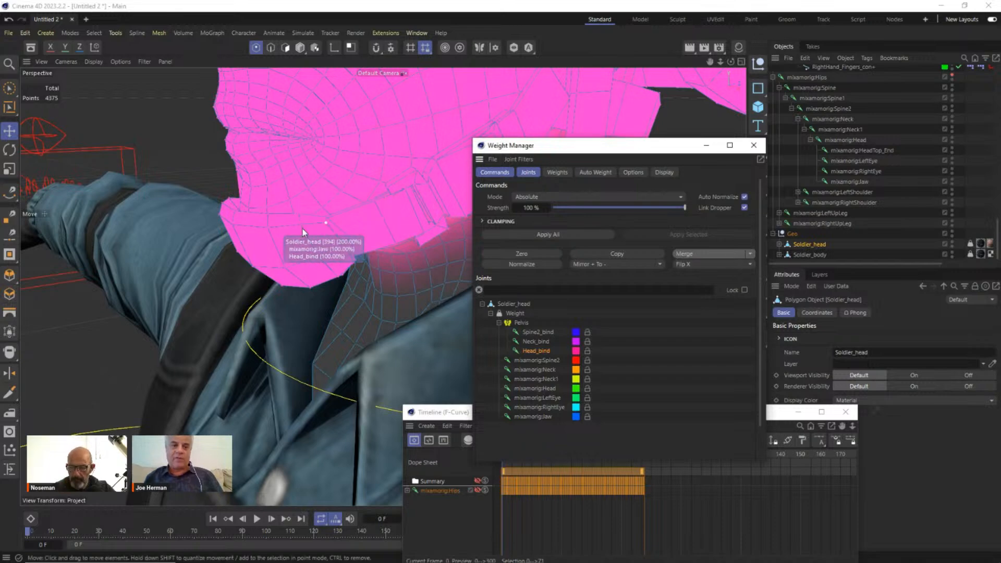
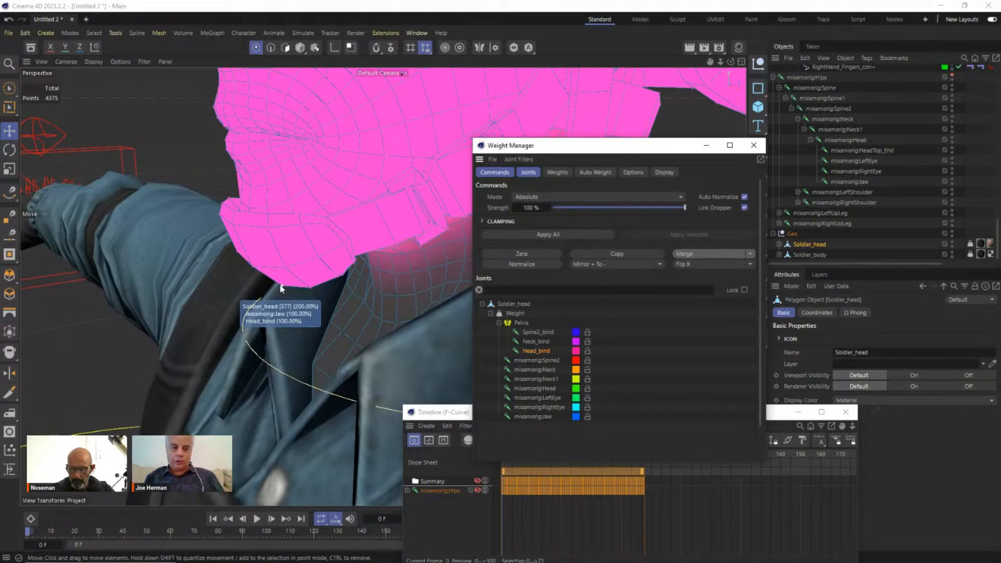
Step: Zero the mixamorig:Jaw weights on Soldier_head and check the Head_bind weights around the face and eyes
left_click(542, 416)
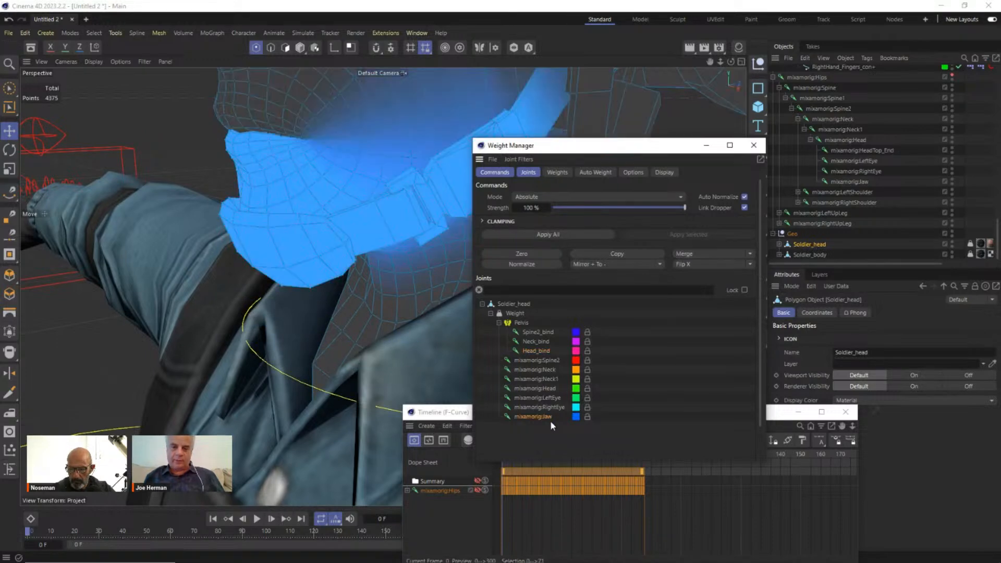
left_click(543, 254)
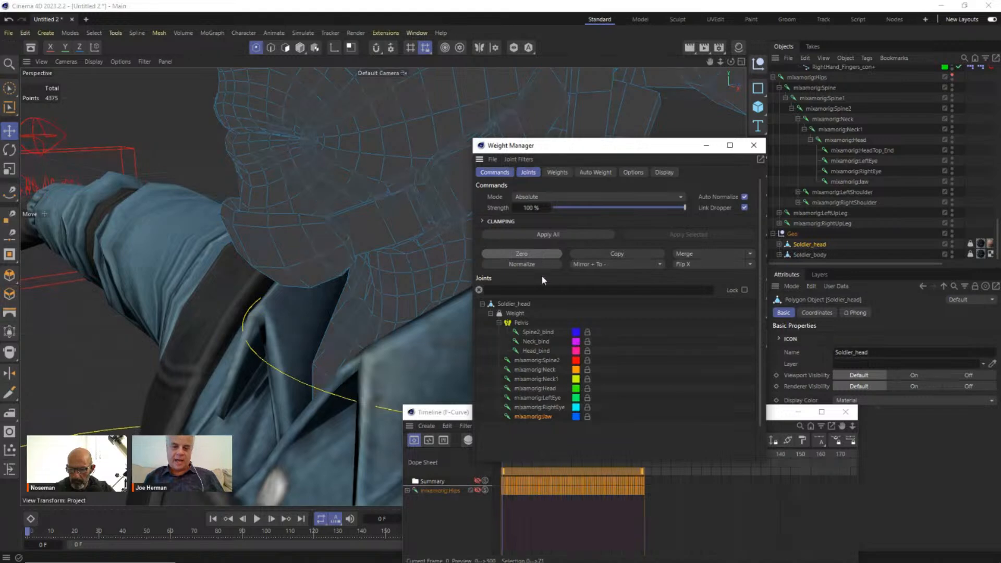
left_click(539, 351)
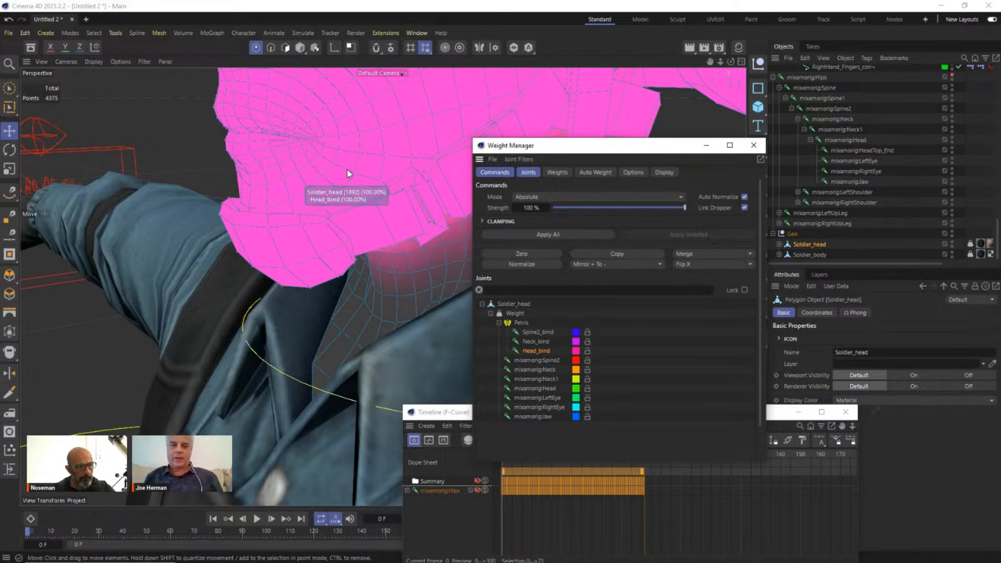
scroll(348, 170, "up", 4)
scroll(348, 170, "down", 3)
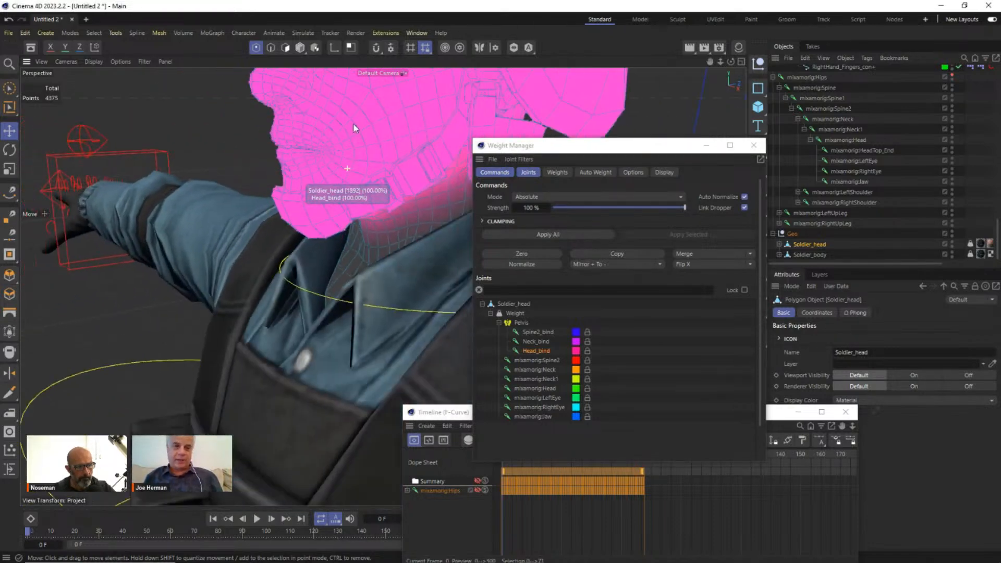
middle_click_drag(354, 124, 315, 297, "alt")
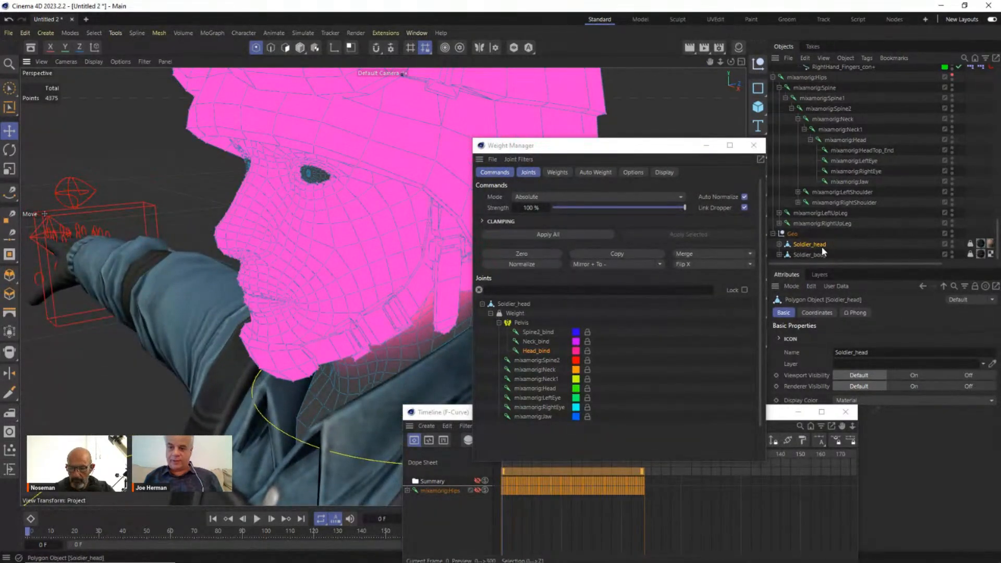
Step: Copy the mixamorig:LeftEye weights, merge them into Head_bind and zero the mixamorig:LeftEye weights
left_click(551, 399)
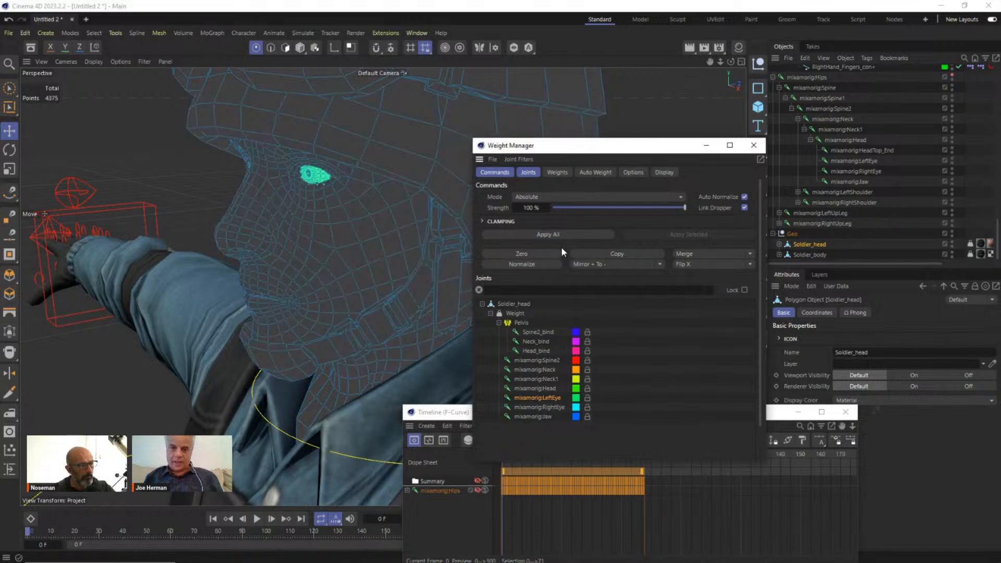
left_click(605, 254)
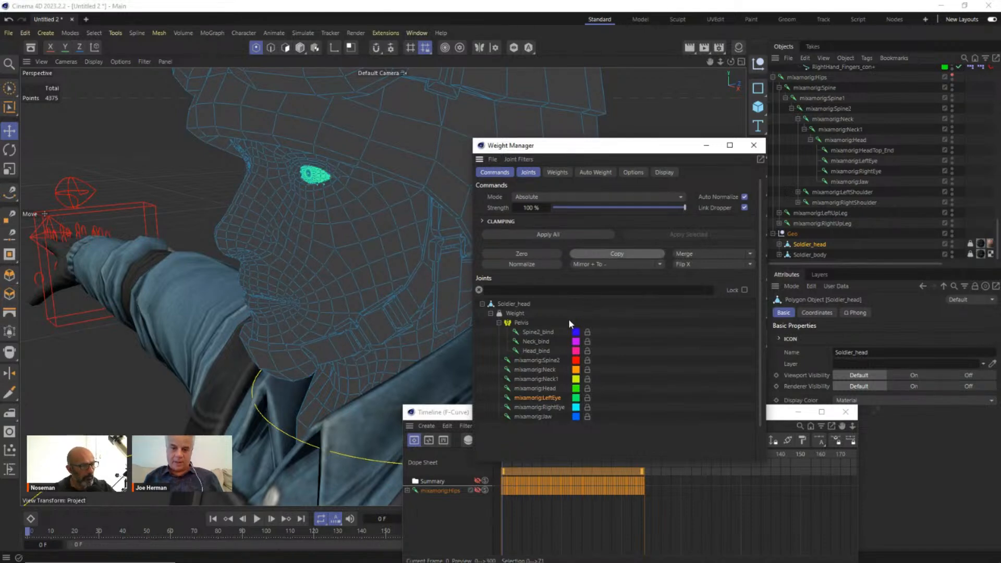
left_click(549, 349)
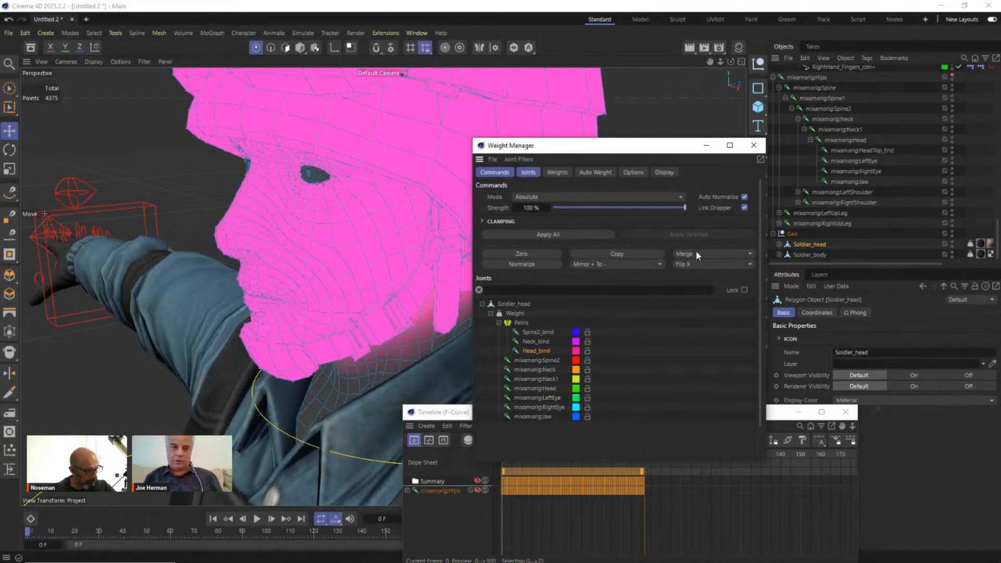
left_click(554, 395)
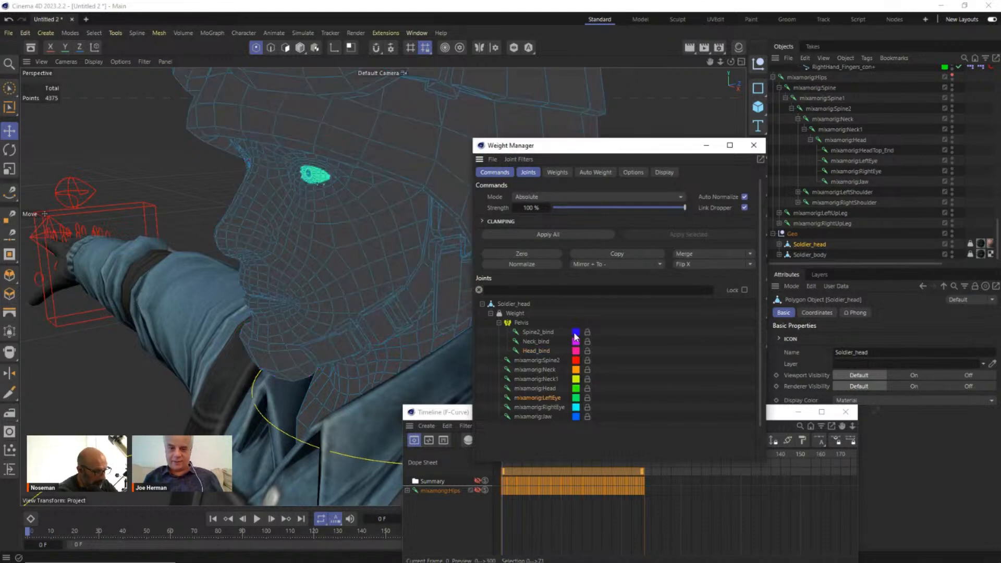
left_click(542, 248)
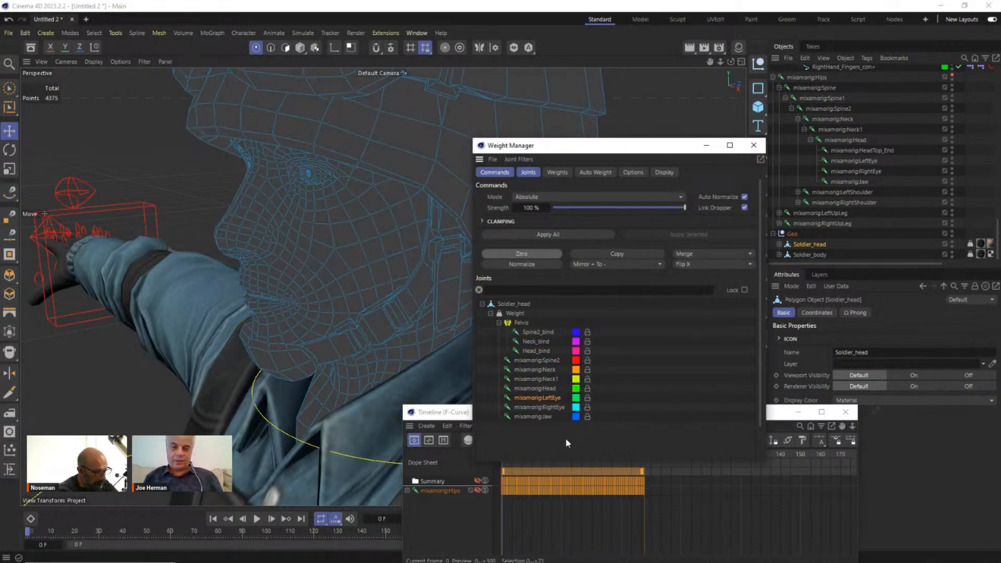
Step: Copy the mixamorig:RightEye weights, merge them into Head_bind and zero the mixamorig:RightEye weights
left_click(552, 406)
left_click_drag(274, 252, 359, 234, "alt")
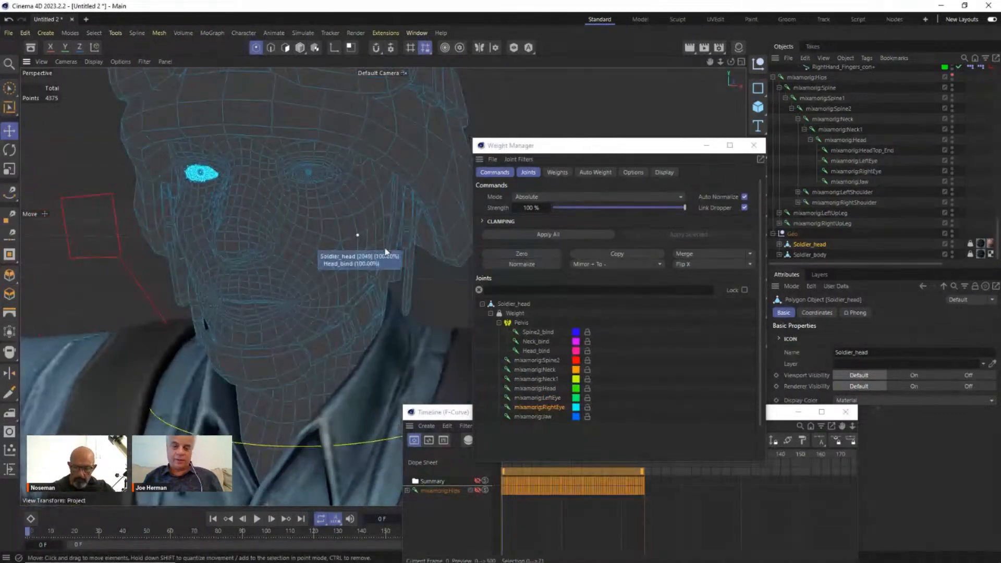
left_click(624, 252)
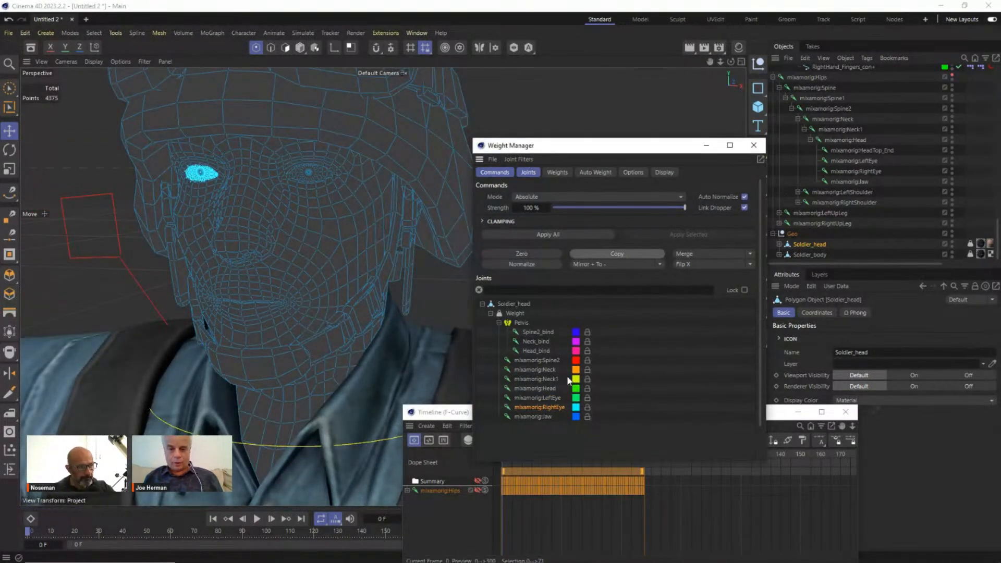
left_click(537, 350)
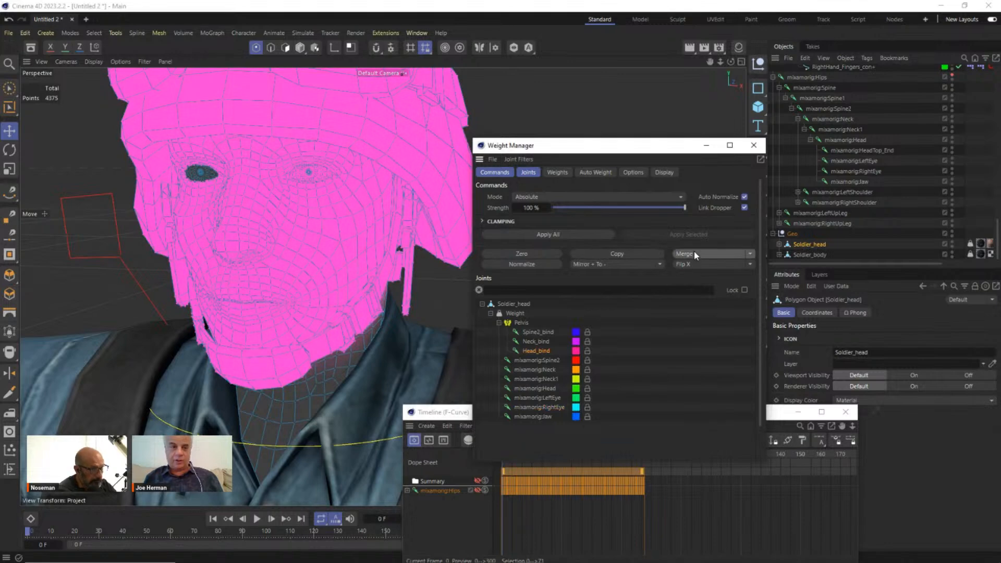
left_click(694, 254)
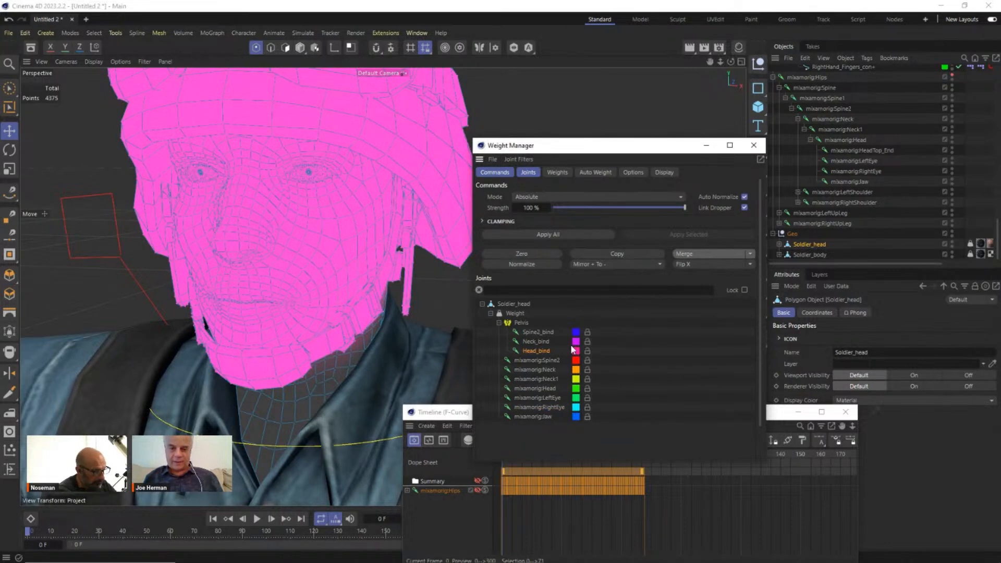
left_click(554, 406)
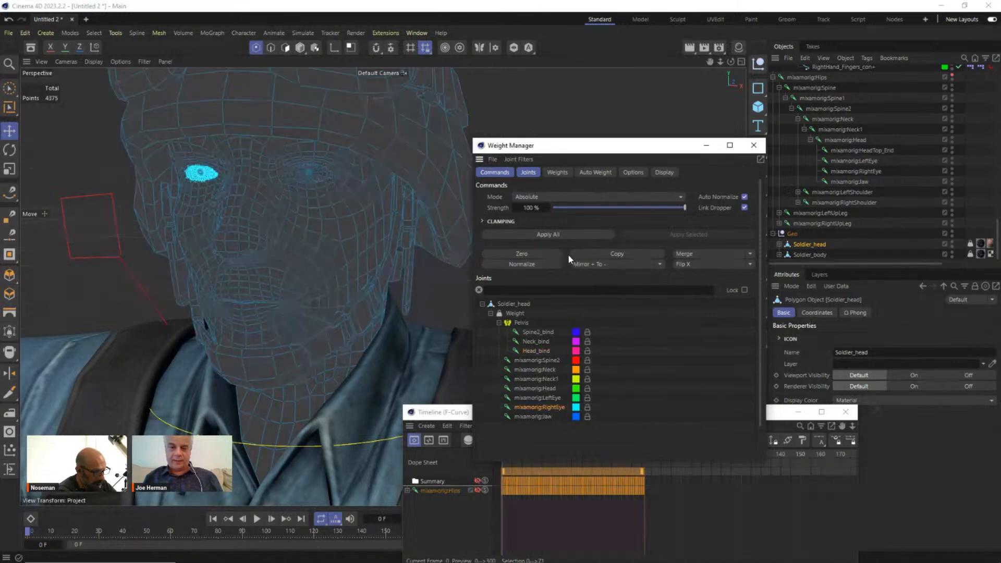
left_click(542, 254)
Step: Review the Head_bind weight distribution on Soldier_head from the front and side
scroll(286, 286, "down", 3)
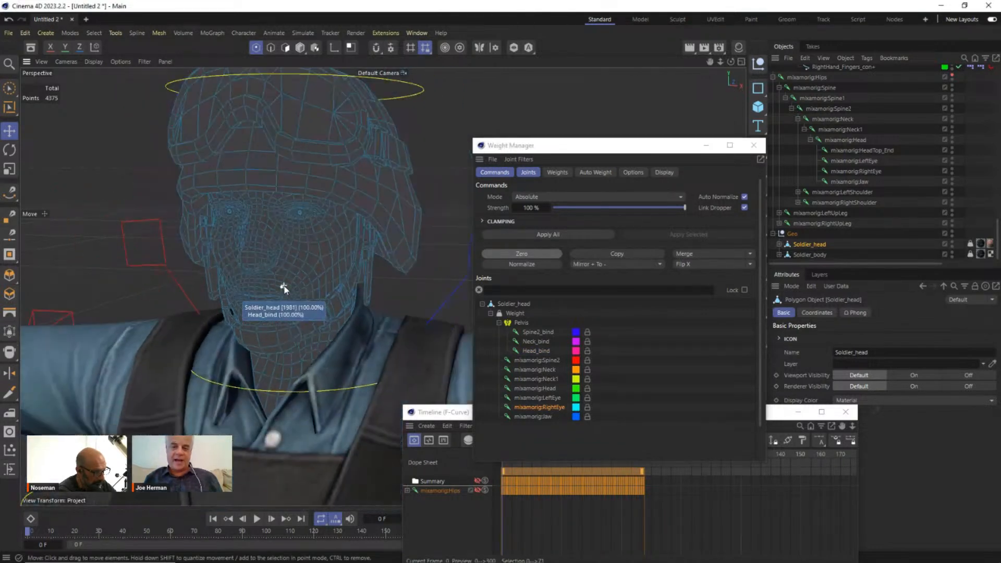
left_click(545, 351)
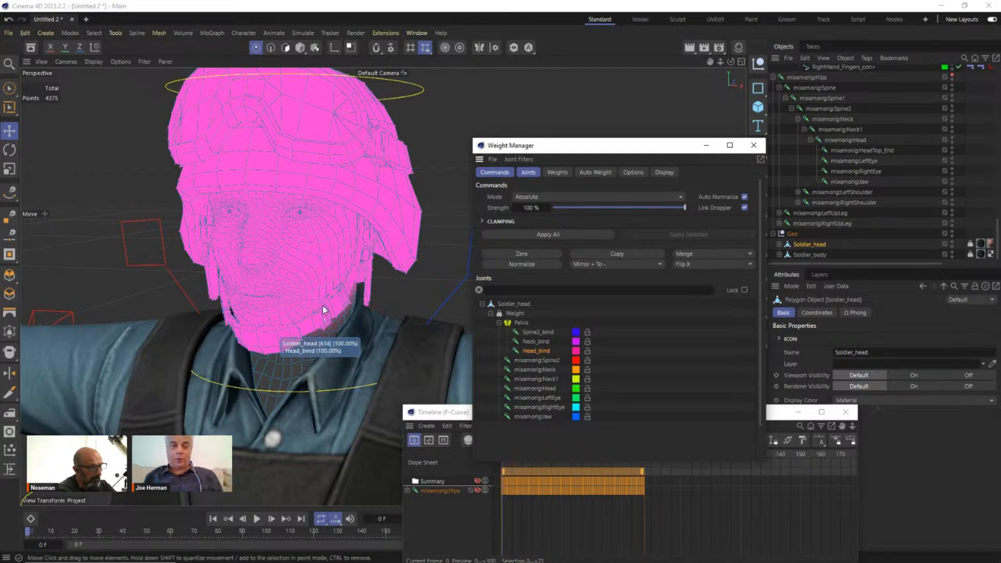
left_click_drag(315, 293, 235, 281, "alt")
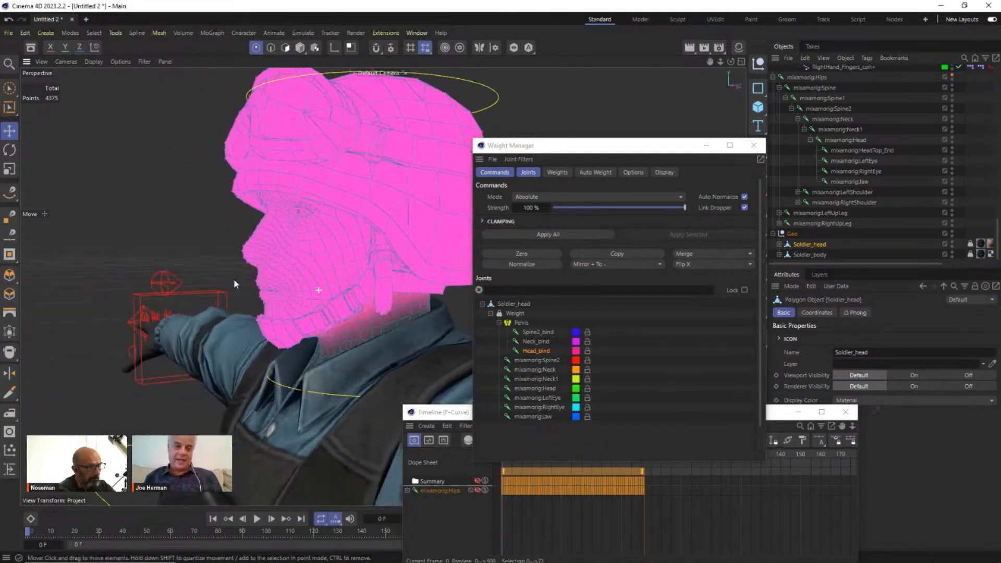
scroll(257, 297, "down", 5)
Step: Return to Model mode and close the Weight Manager, bringing the whole soldier rig into view
left_click(300, 47)
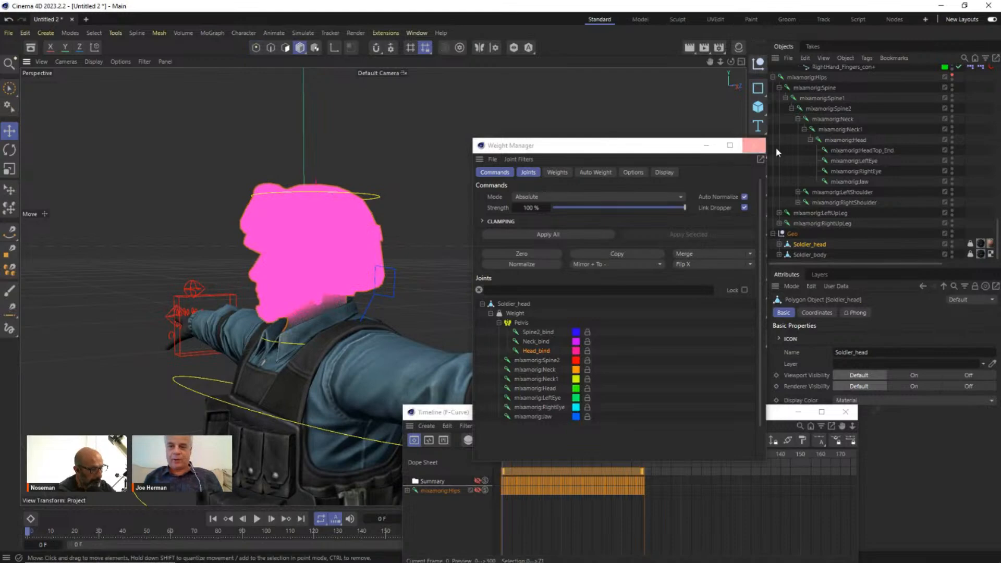
left_click(753, 145)
left_click_drag(292, 151, 292, 153, "alt")
scroll(292, 152, "down", 4)
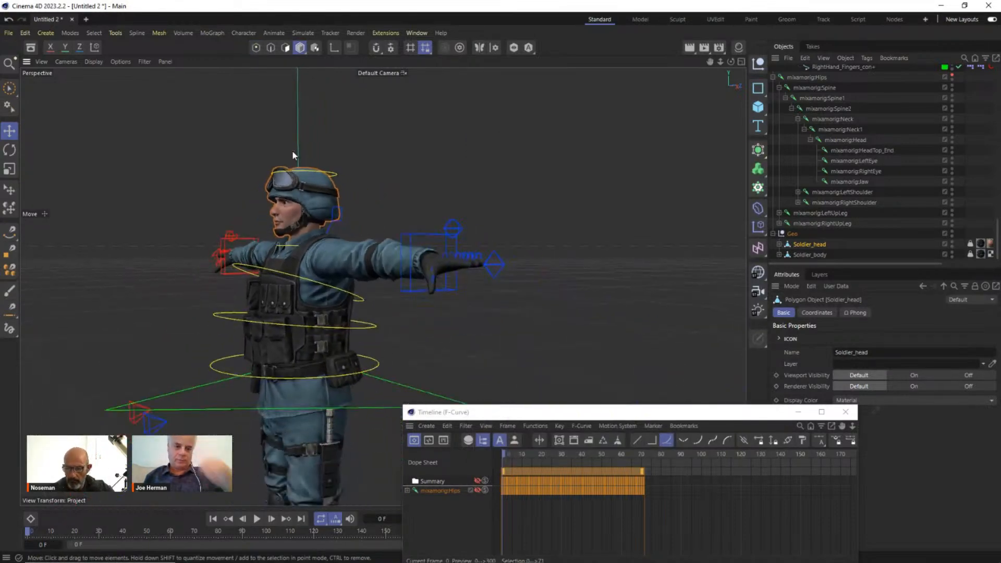
Step: Try moving the Hips_con+ control slightly upward, and undo the move
left_click(218, 362)
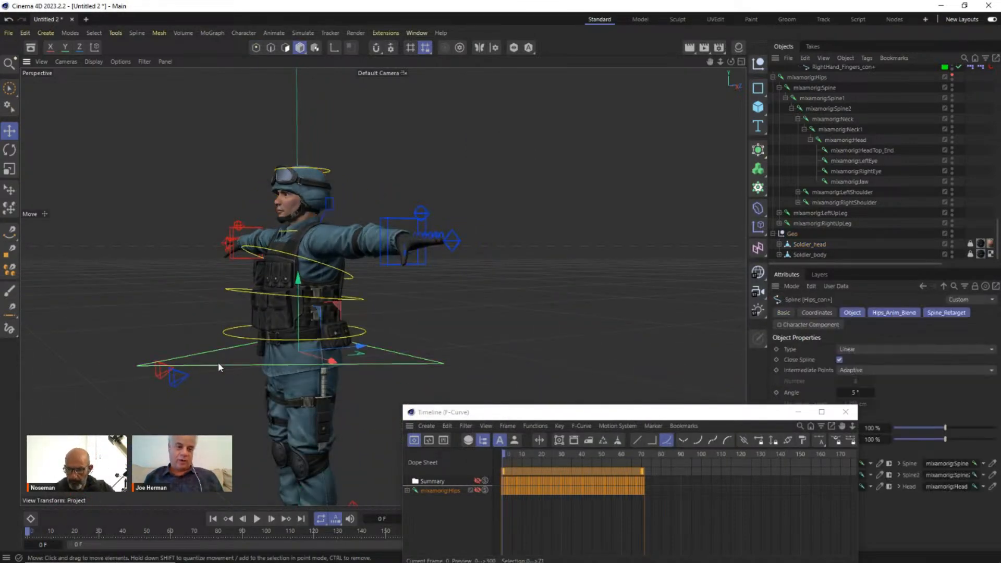
mouse_move(300, 281)
left_mouse_down()
mouse_move(301, 307)
mouse_move(302, 277)
left_mouse_up()
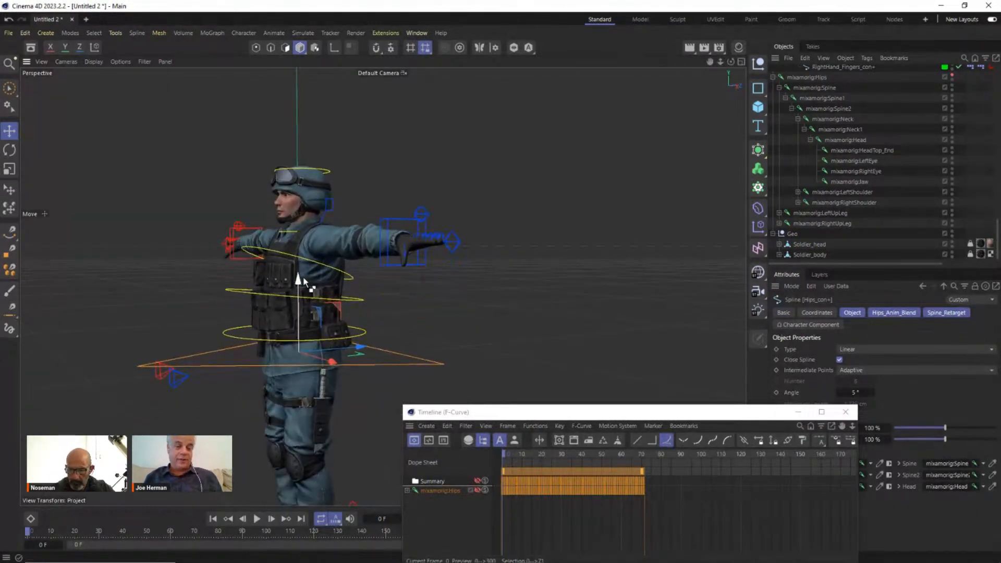
key("ctrl+z")
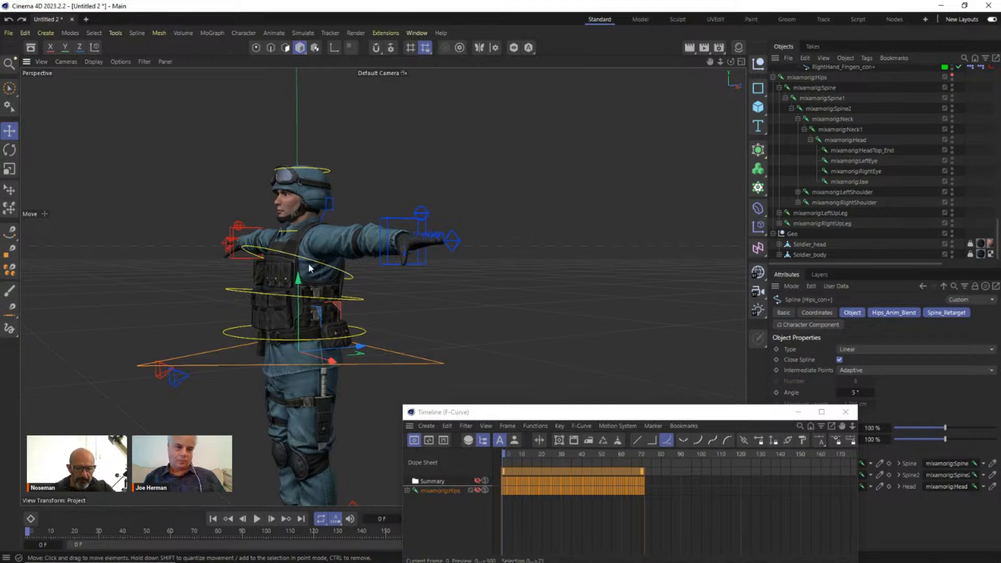
Step: Shift the Timeline window away from the character and examine the soldier's face and the controls around the head
left_click_drag(308, 263, 351, 272, "alt")
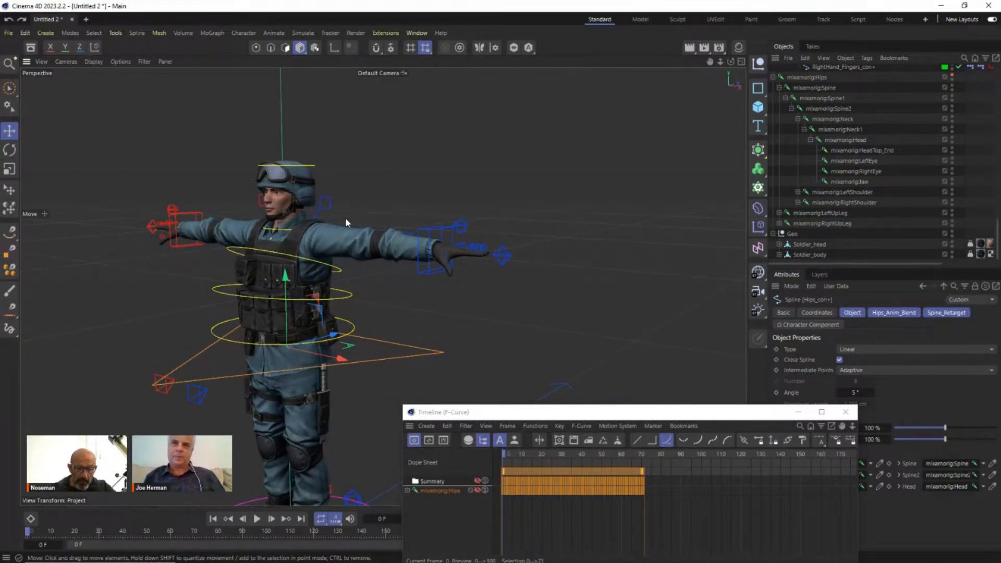
left_click_drag(505, 407, 558, 375)
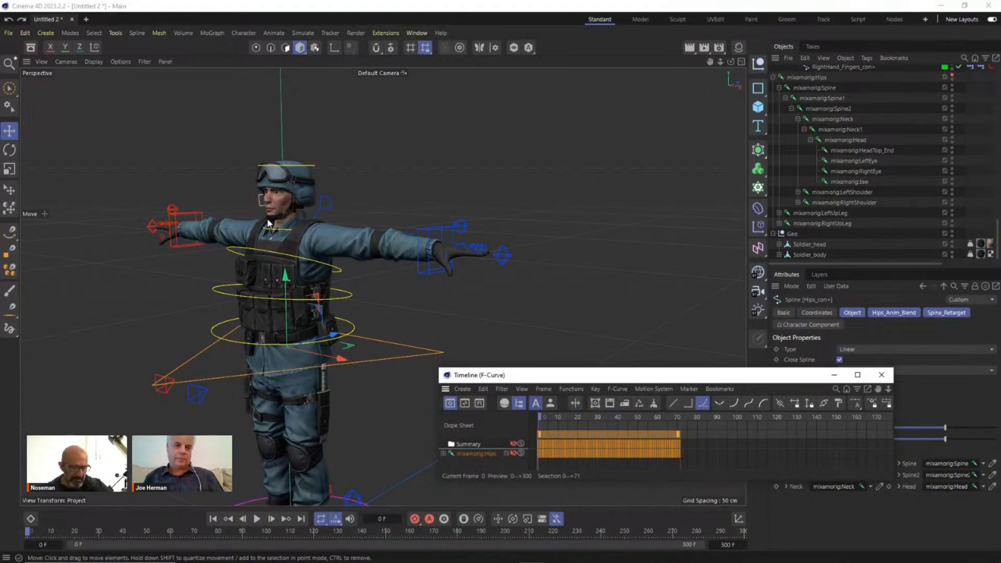
left_click(269, 201)
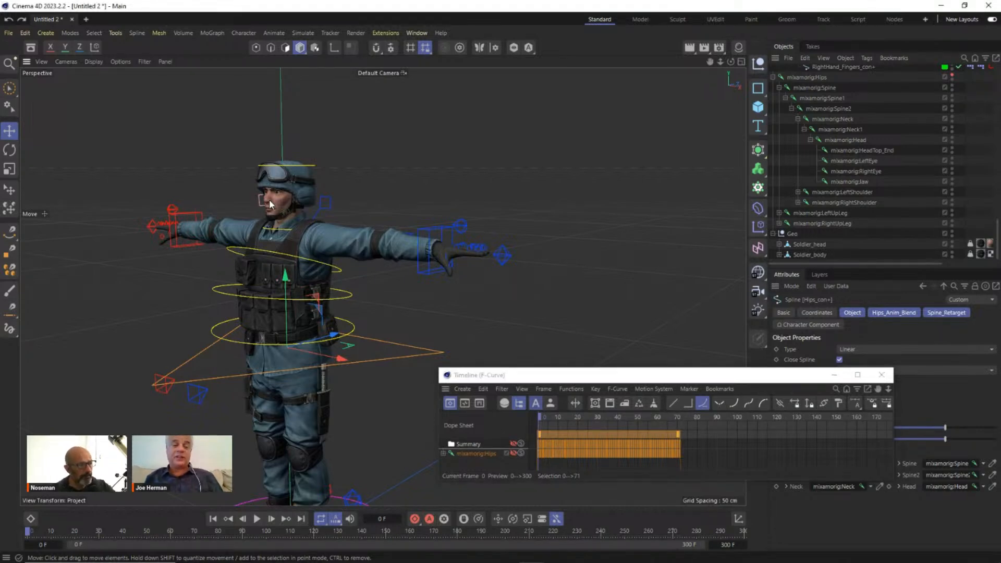
scroll(269, 199, "up", 10)
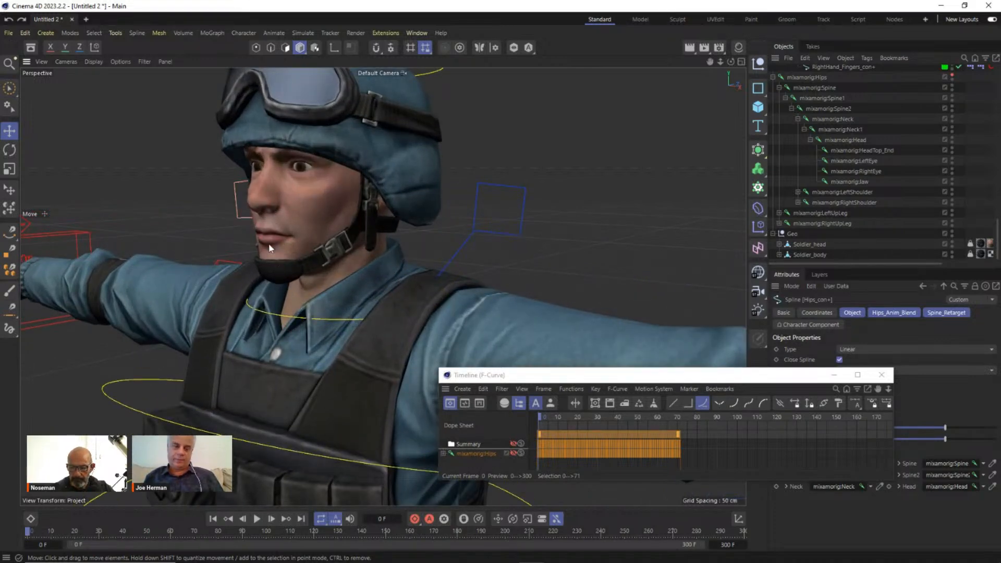
scroll(246, 204, "down", 1)
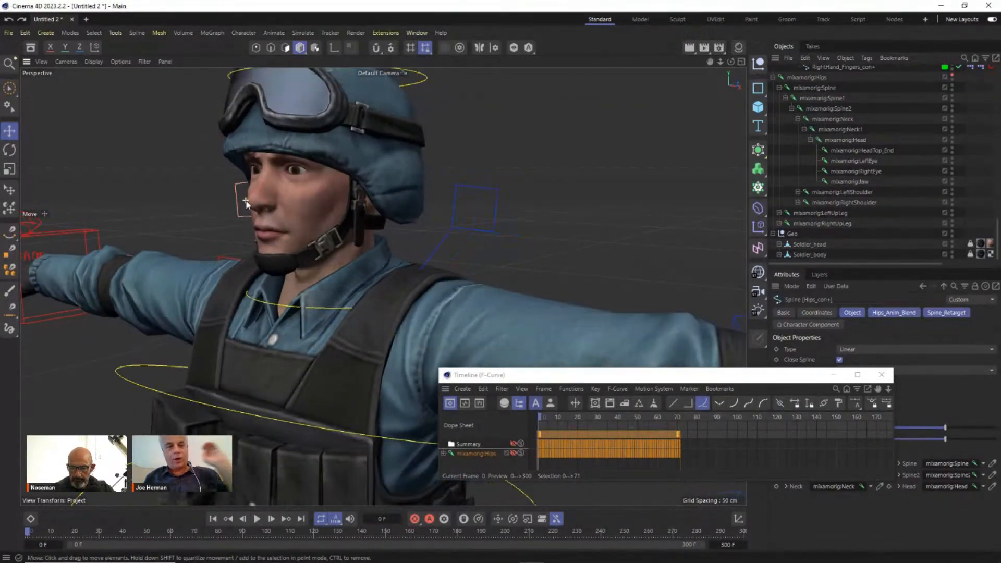
scroll(247, 204, "down", 4)
scroll(247, 204, "up", 3)
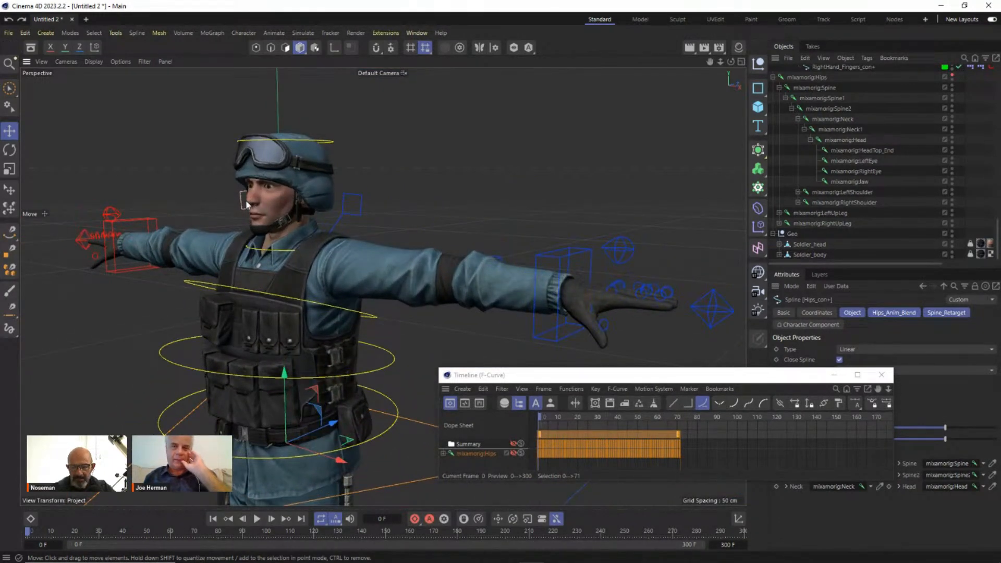
Step: Create a new project and merge Rumba Dancing.fbx from the FinalMocapForVideos folder using the default FBX import settings
left_click(86, 19)
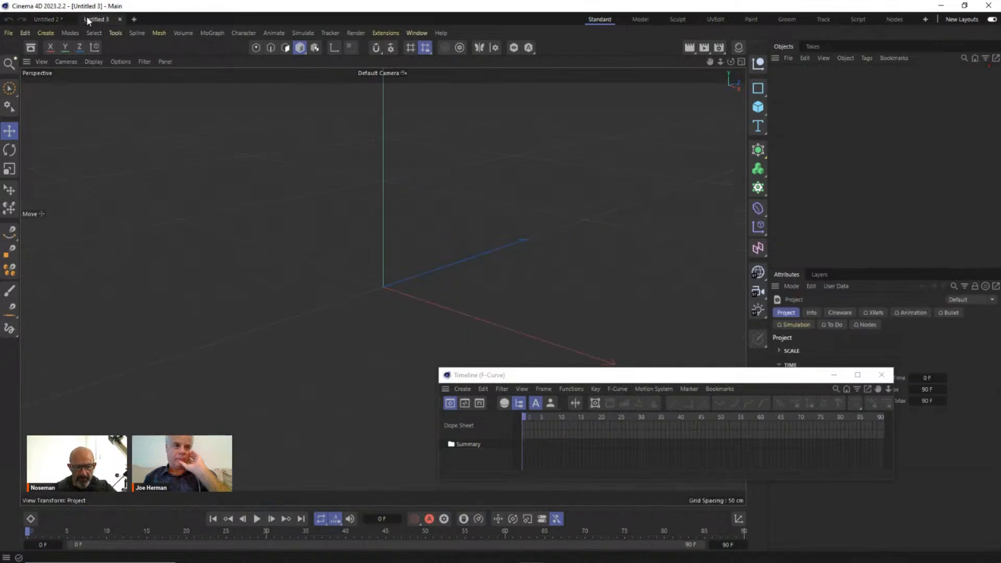
left_click(788, 58)
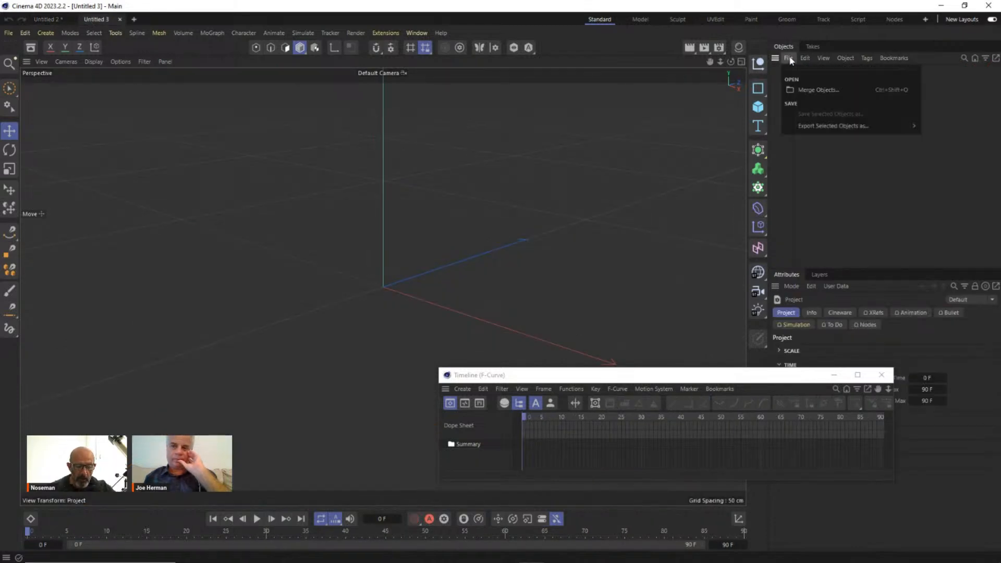
left_click(803, 91)
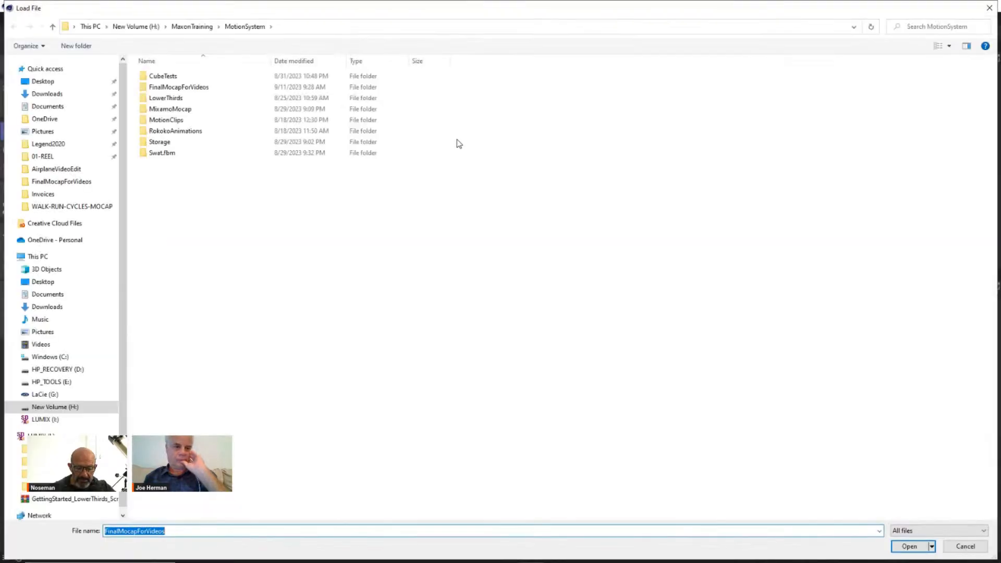
left_click(178, 88)
double_click(179, 90)
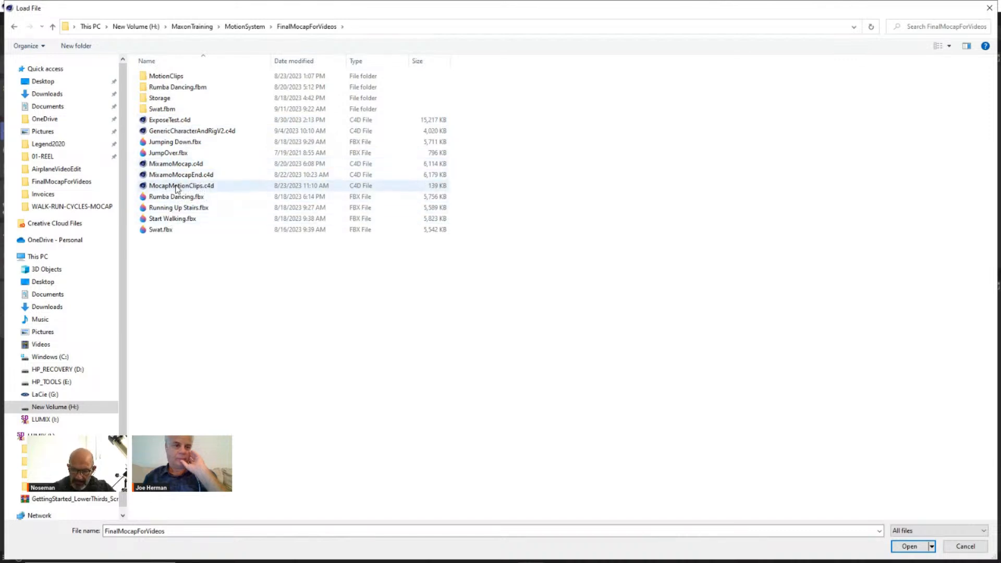
left_click(176, 199)
double_click(176, 197)
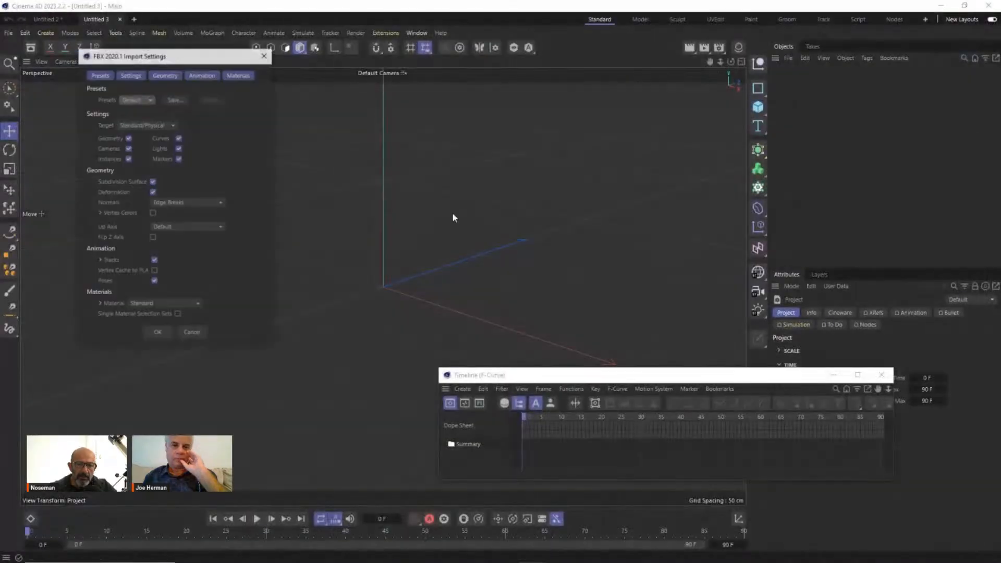
left_click(166, 332)
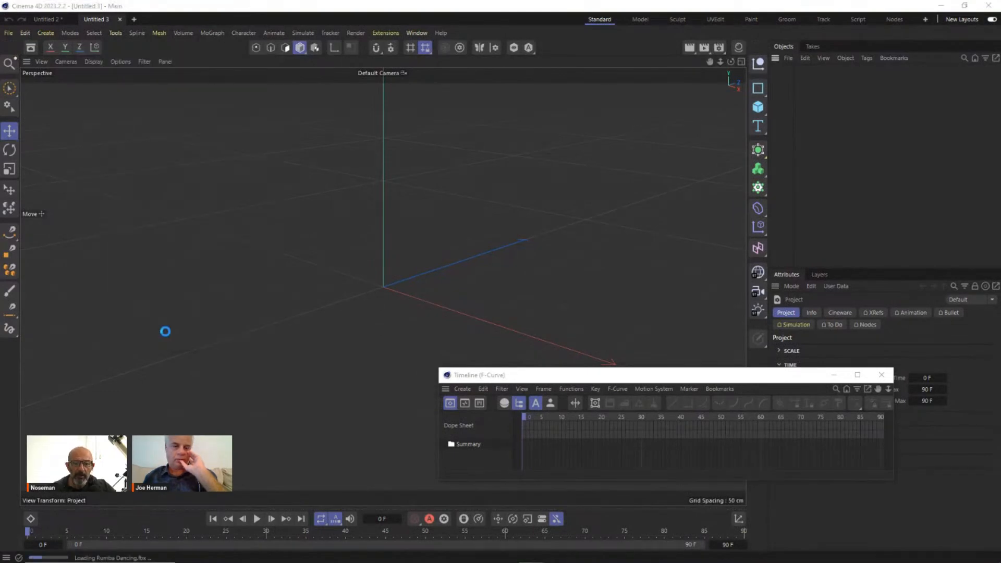
left_click(506, 320)
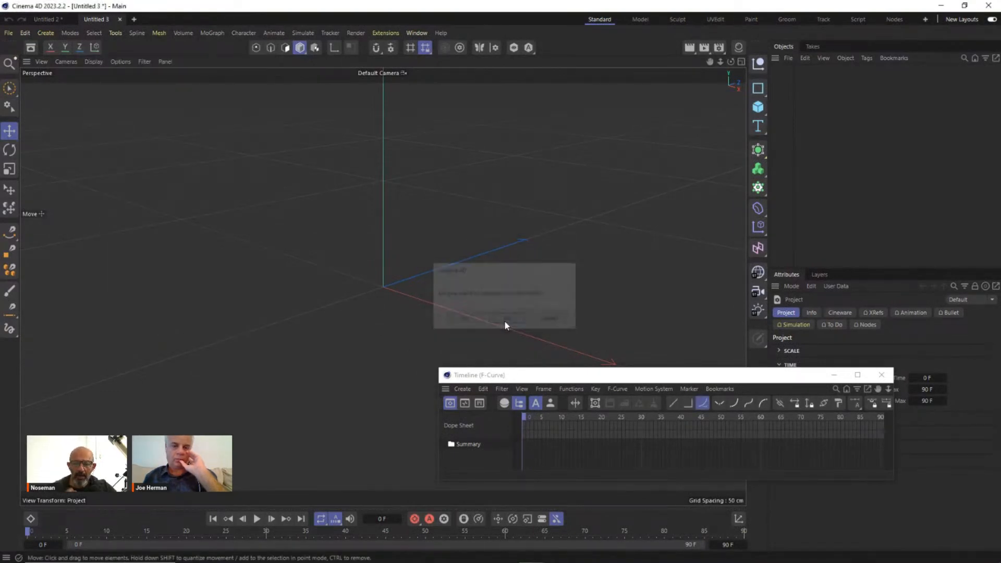
Step: Expand the mixamorig:Hips hierarchy through the spine and neck to reveal the joints under mixamorig:Head
scroll(379, 167, "up", 10)
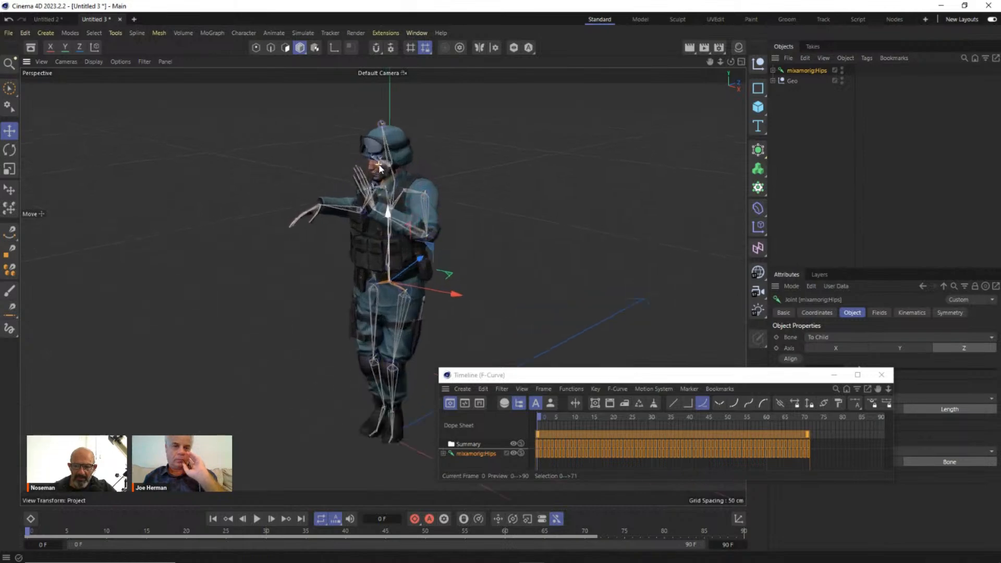
scroll(379, 169, "up", 3)
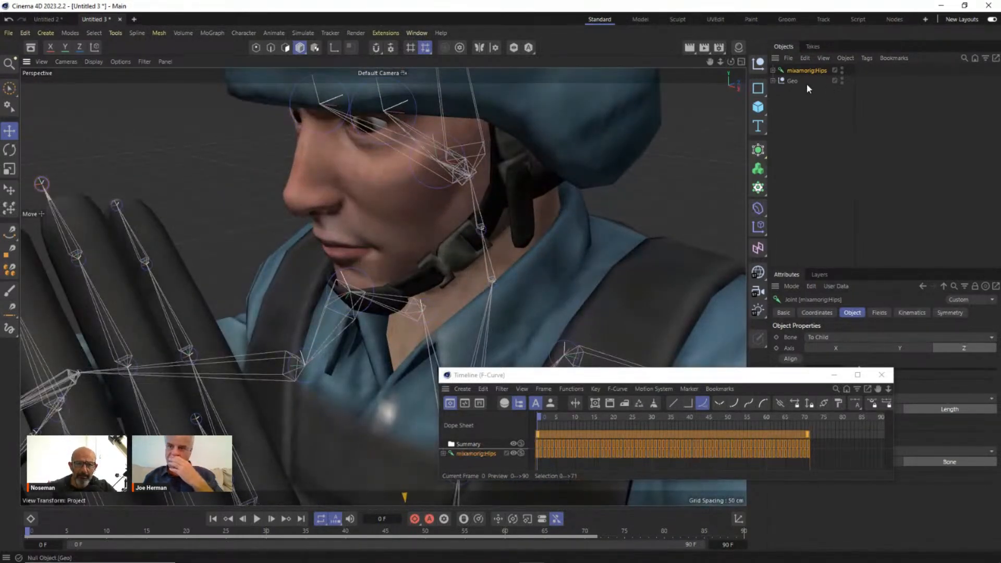
left_click(773, 69)
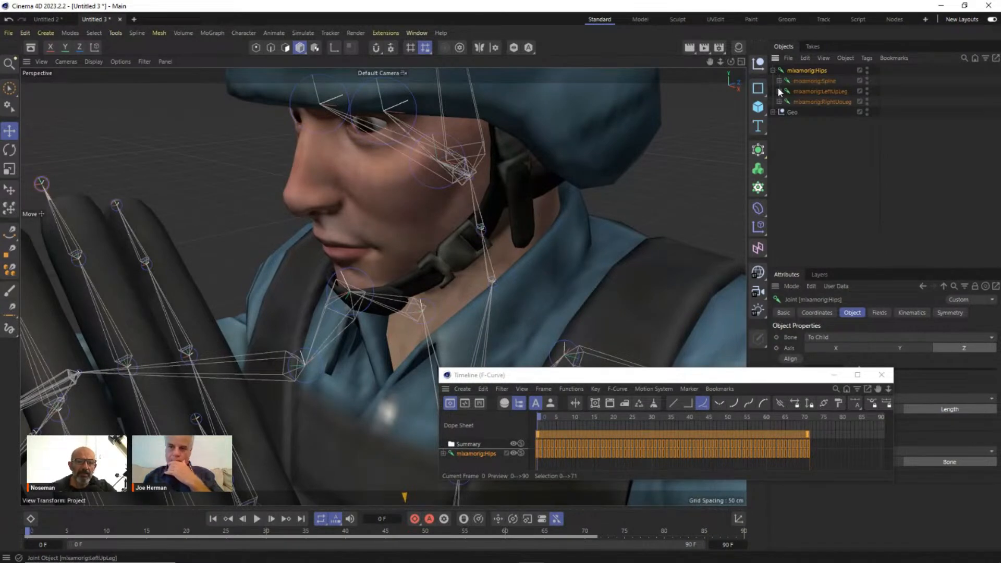
left_click(779, 81)
left_click(785, 92)
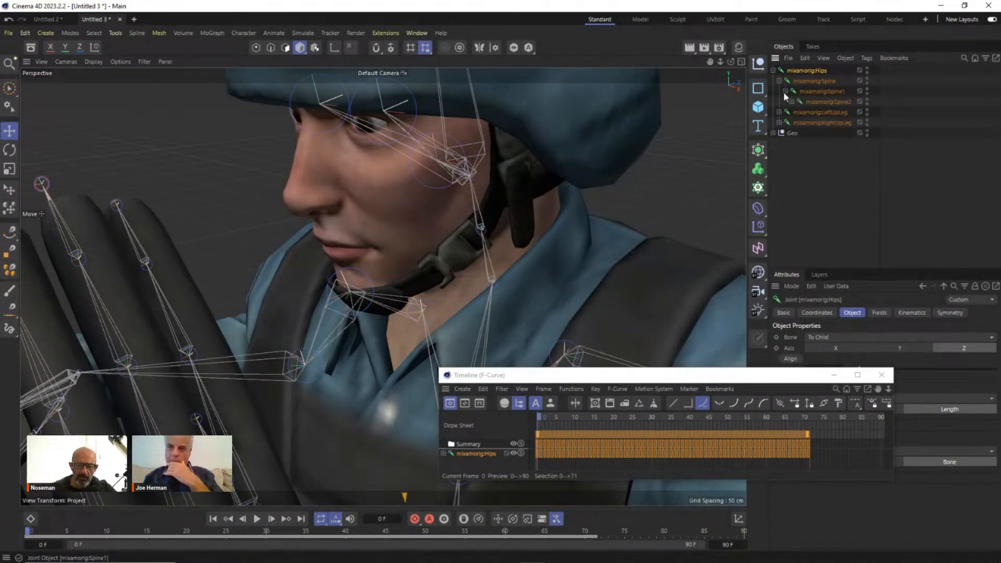
left_click(791, 101)
left_click(798, 112)
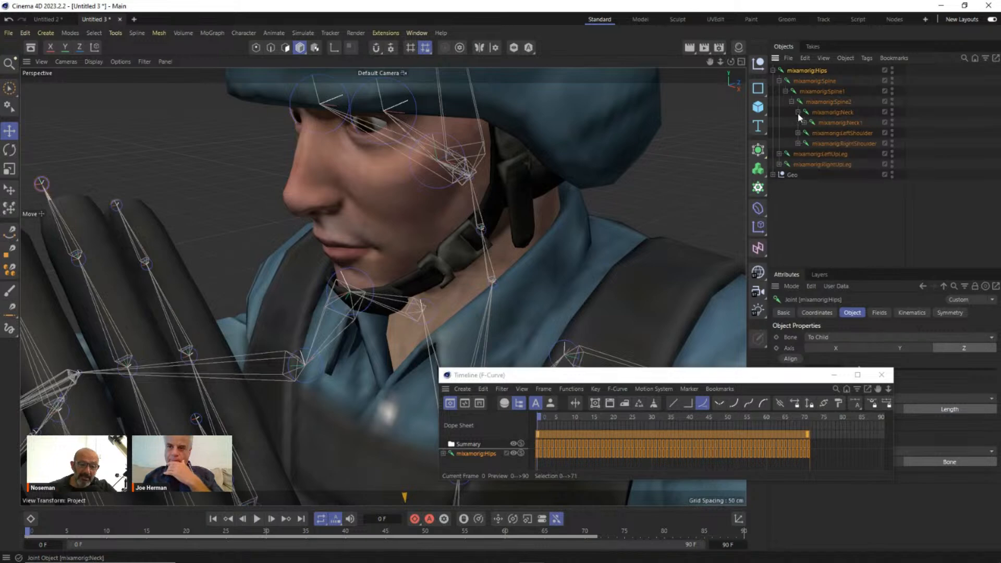
left_click(804, 123)
left_click(811, 134)
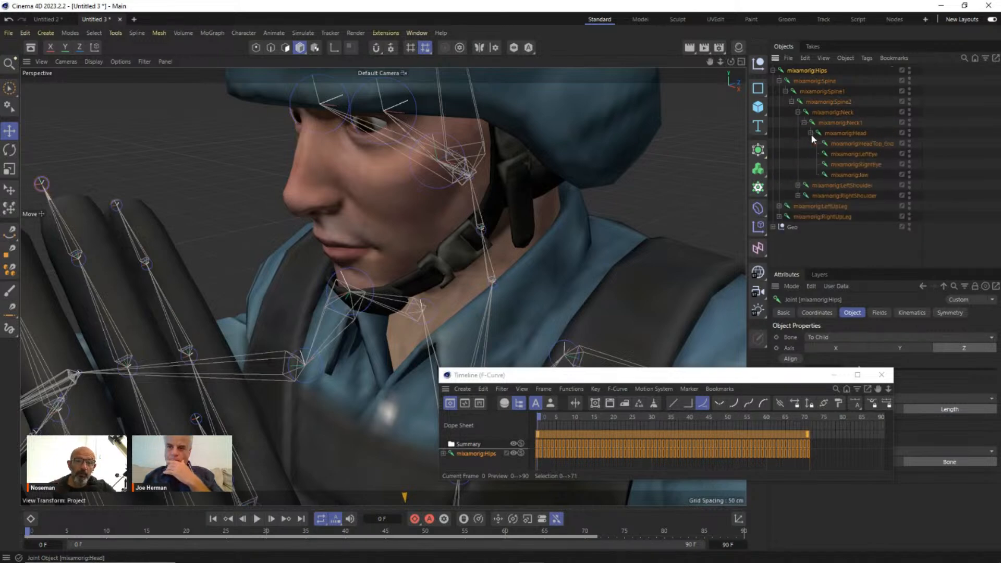
Step: Try rotating the mixamorig:Jaw joint slightly to test the jaw's influence on the soldier's face, and undo the rotation
left_click(838, 174)
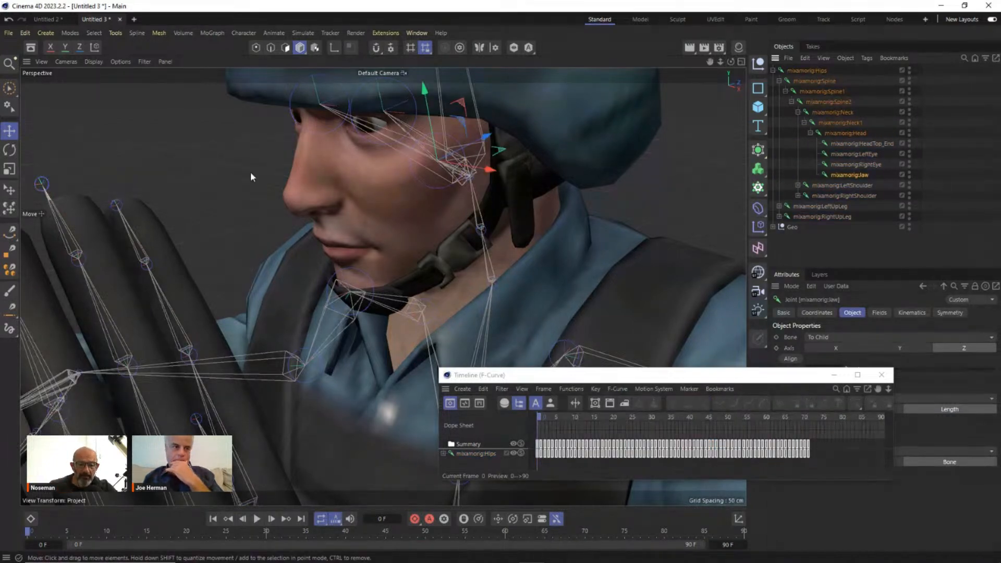
key("r")
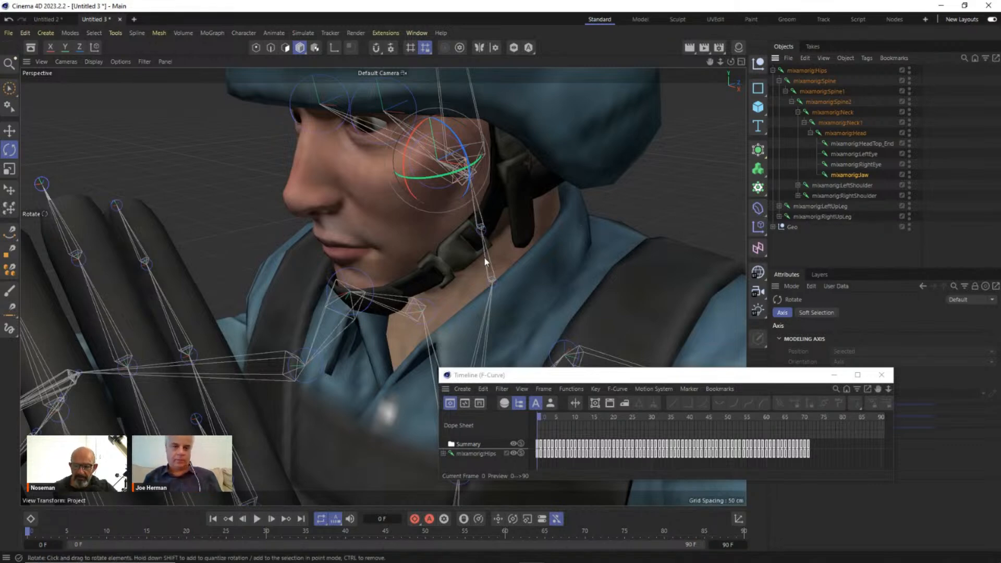
left_click_drag(485, 258, 484, 240, "alt")
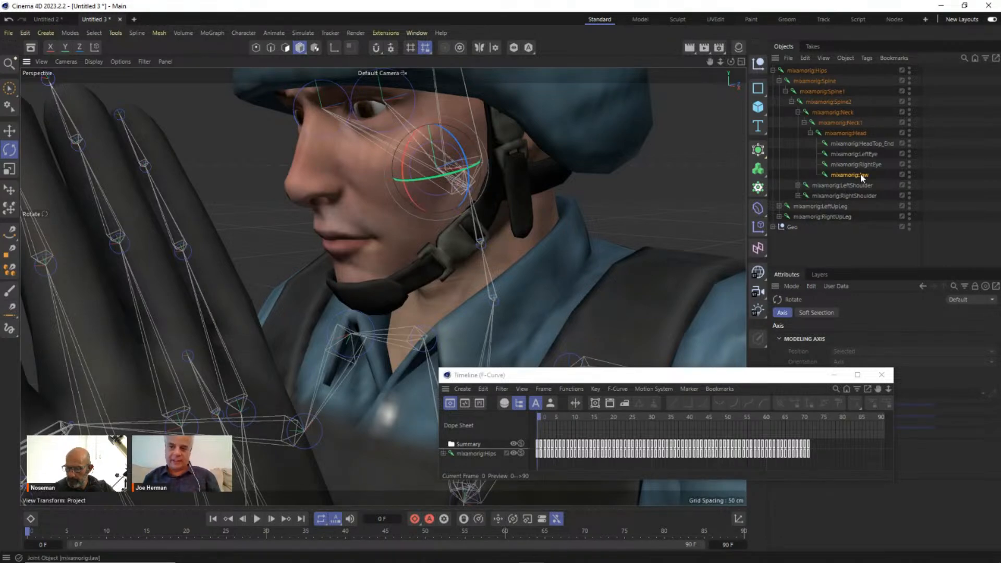
mouse_move(406, 165)
left_mouse_down()
mouse_move(410, 182)
mouse_move(409, 174)
left_mouse_up()
key("ctrl+z")
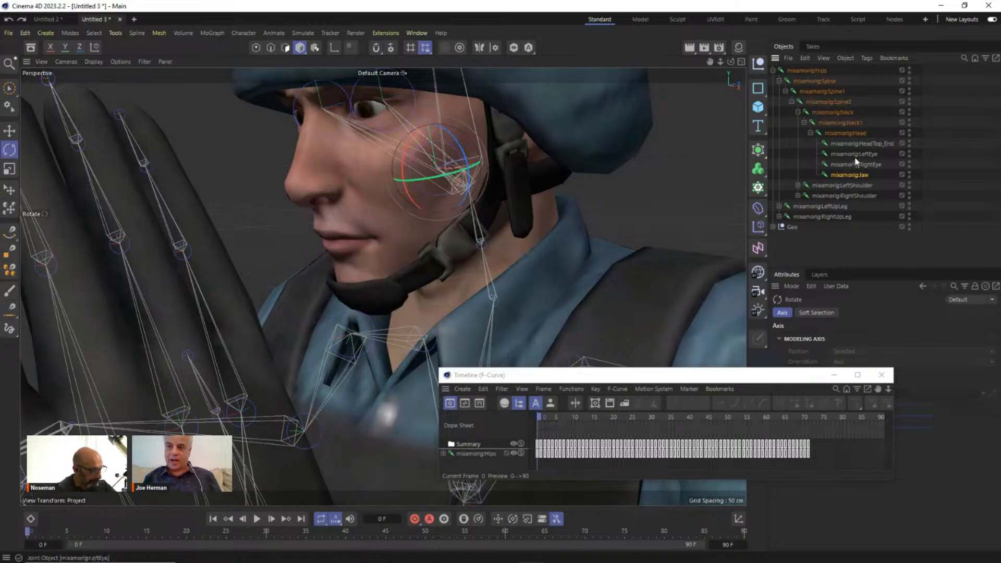
Step: Try rotating the mixamorig:LeftEye joint to test the eye's movement, and undo the rotation
left_click(854, 155)
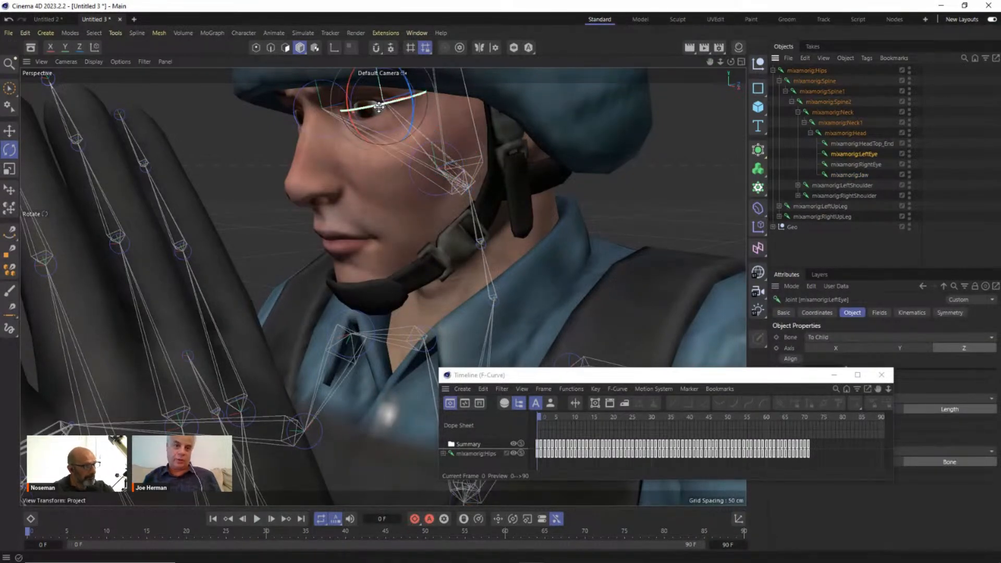
left_click_drag(380, 103, 393, 129)
key("ctrl+z")
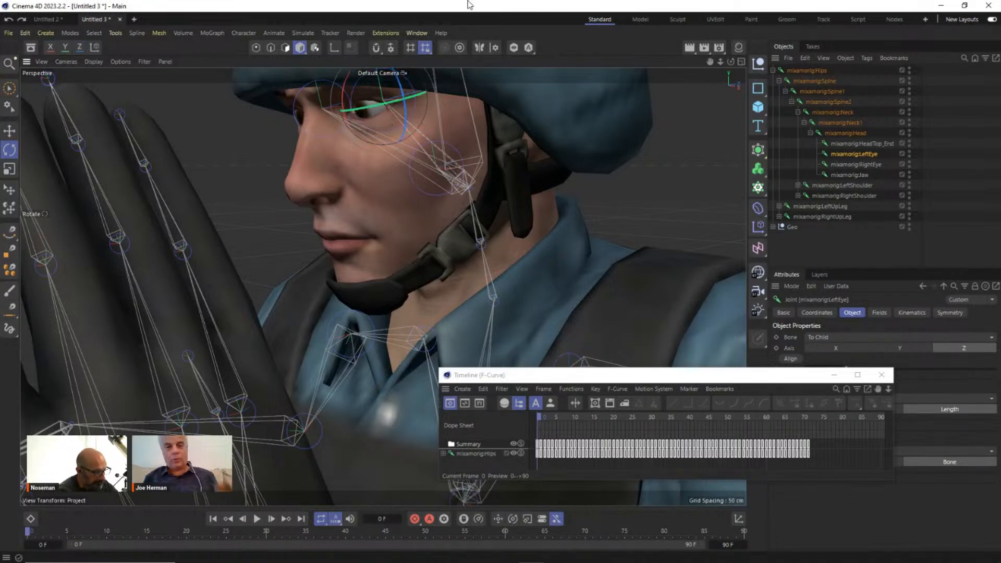
Step: Close the Untitled 3 project without saving its changes
left_click(121, 20)
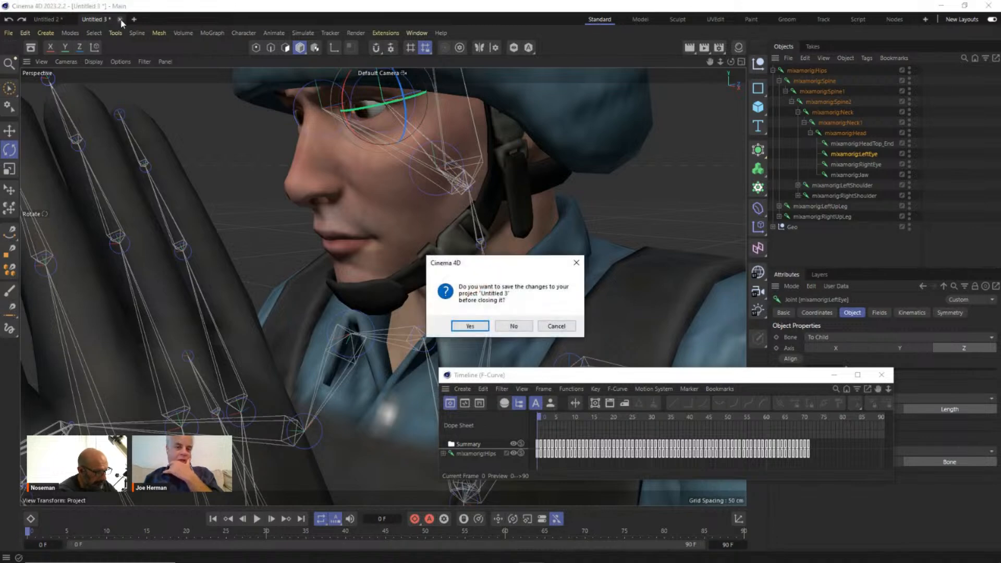
left_click(514, 326)
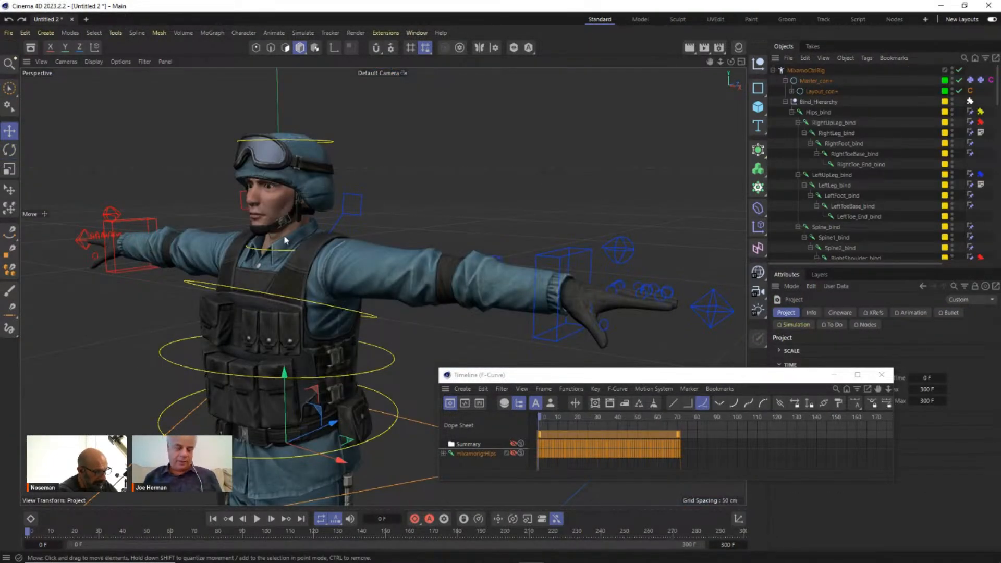
Step: Turn the Summary track's animation back on in the Timeline and move the Timeline window clear of the character
middle_click_drag(284, 236, 371, 190, "alt")
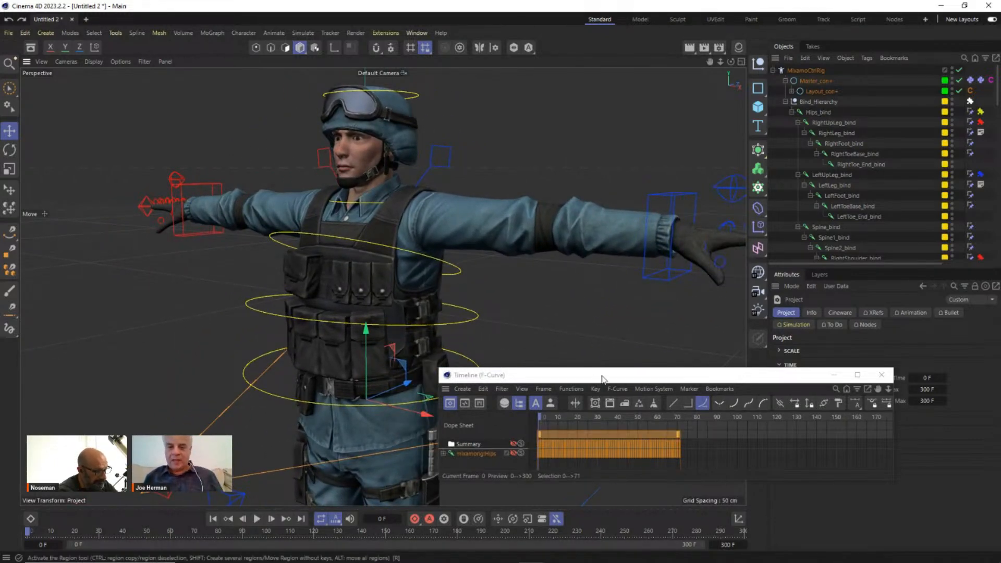
left_click_drag(603, 378, 673, 317)
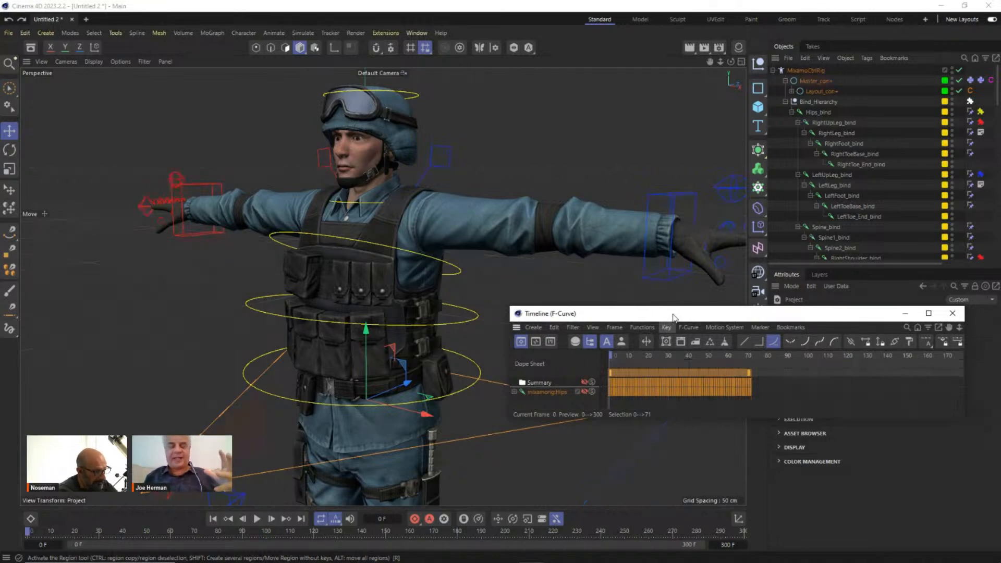
left_click(584, 382)
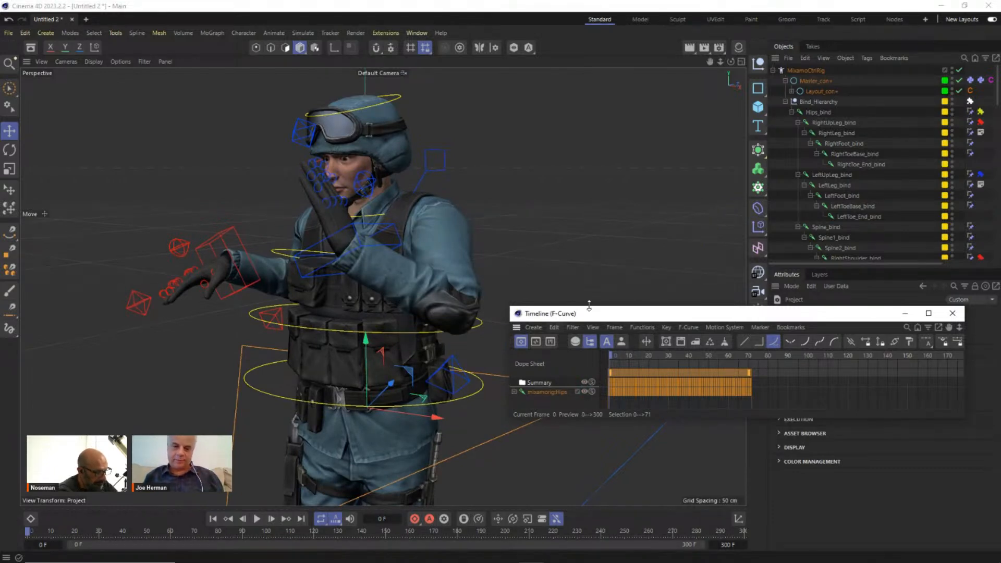
left_click_drag(593, 318, 726, 320)
scroll(381, 327, "down", 3)
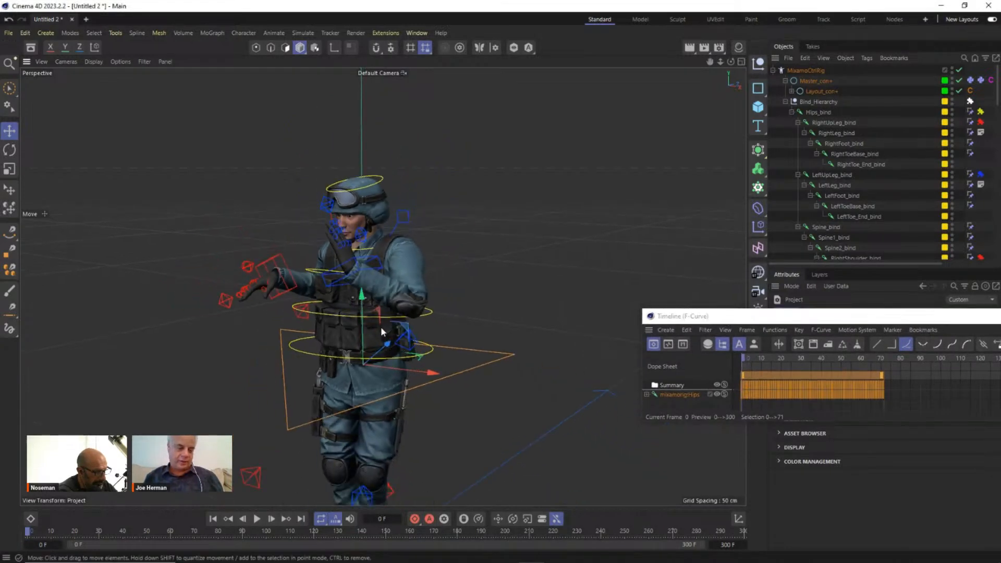
middle_click_drag(382, 327, 405, 243, "alt")
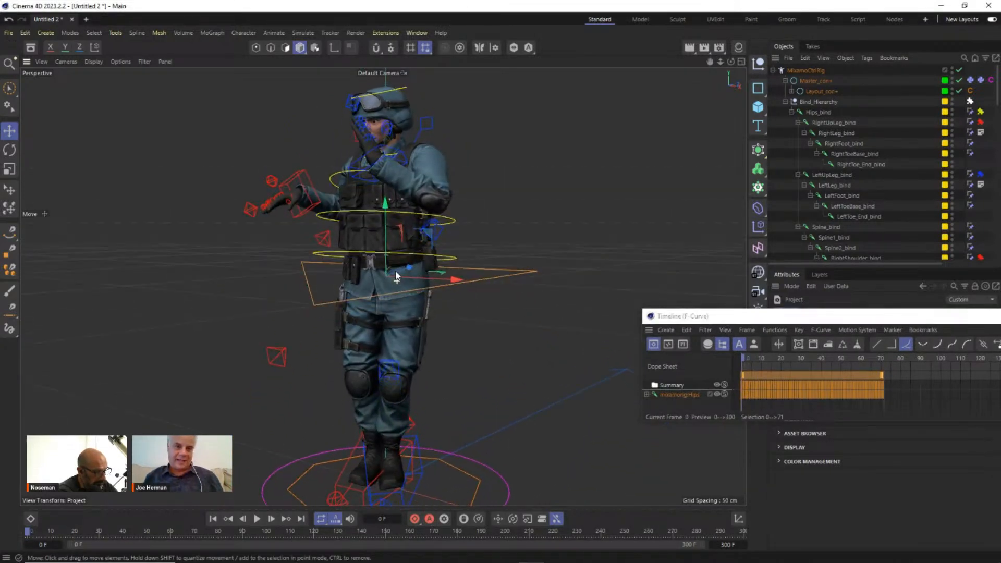
Step: Play the retargeted dance animation, examine the soldier's body and feet, then stop playback and return to frame 0
left_click(263, 520)
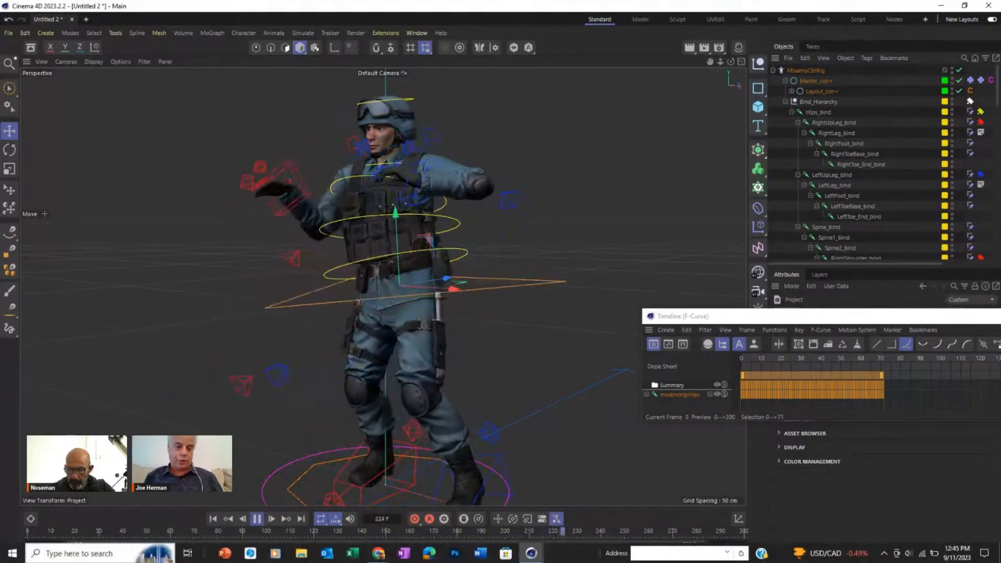
scroll(400, 458, "up", 5)
scroll(401, 459, "down", 6)
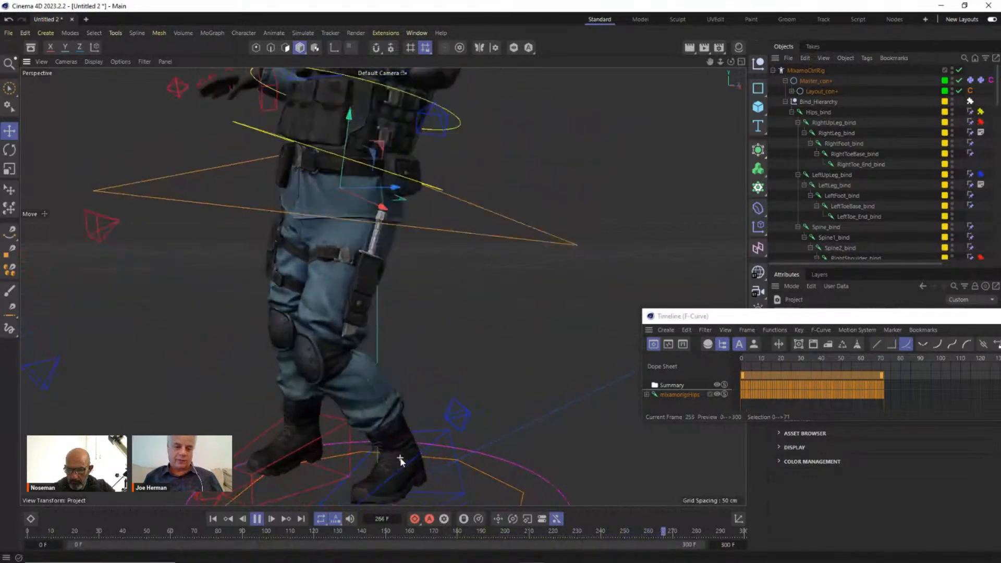
left_click_drag(401, 459, 431, 445, "alt")
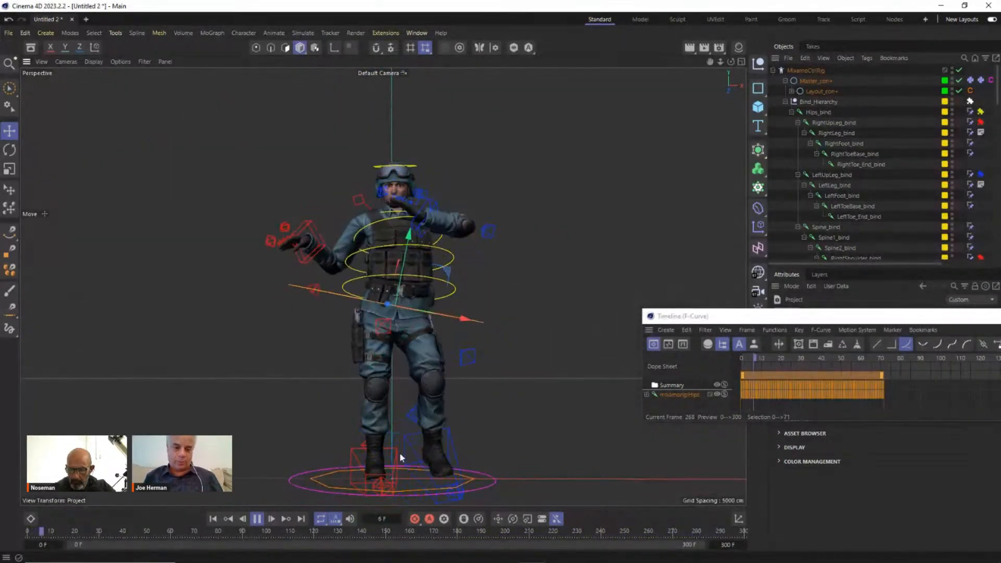
left_click(257, 520)
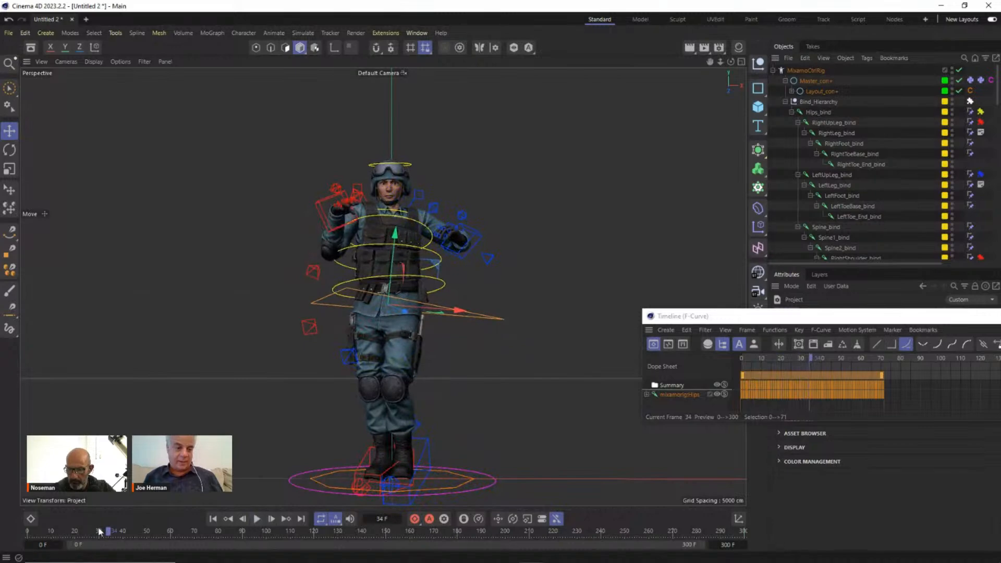
left_click_drag(101, 532, 28, 532)
Step: Switch the perspective view's display of the soldier to wireframe lines
left_click(66, 61)
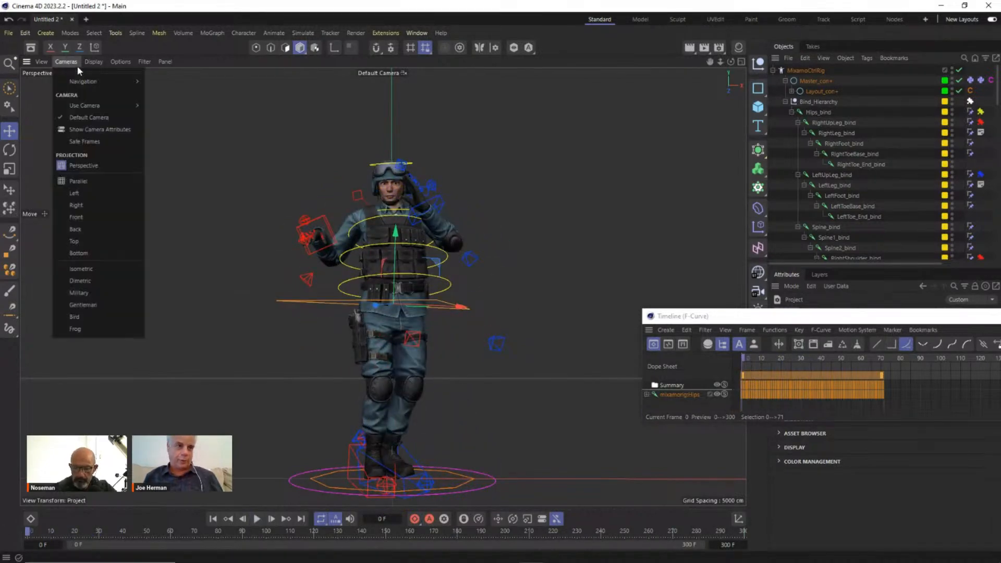
left_click(104, 165)
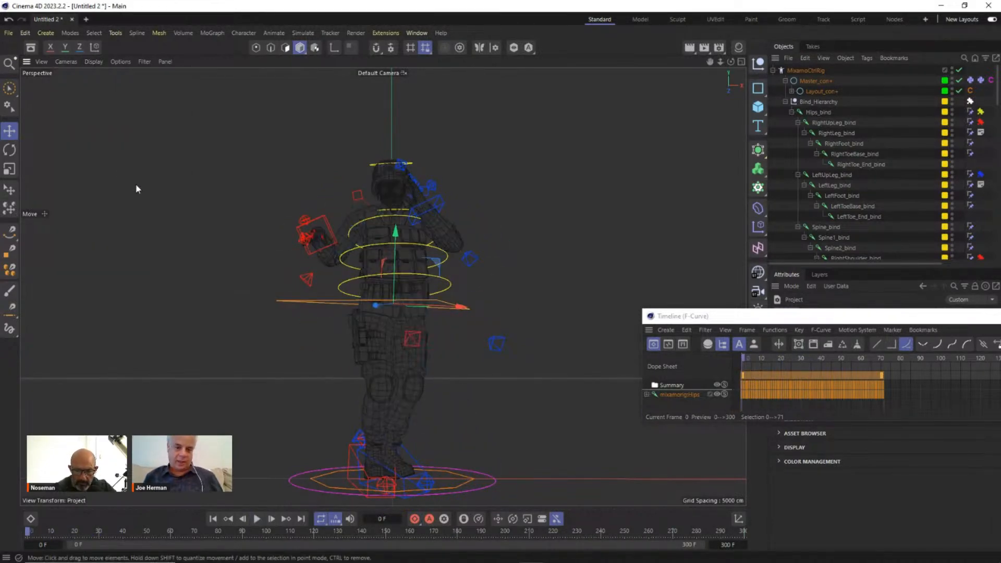
Step: Collapse the MixamoCtrlRig and mixamorig:Hips hierarchies, select mixamorig:Hips, and enlarge the Timeline window over the viewport's edge
middle_click_drag(412, 409, 412, 340, "alt")
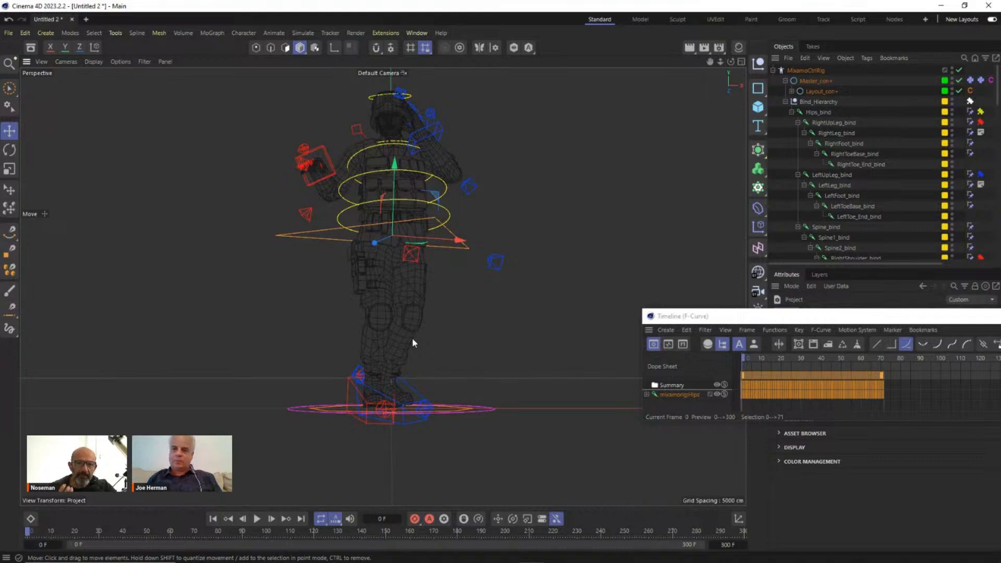
left_click(774, 70)
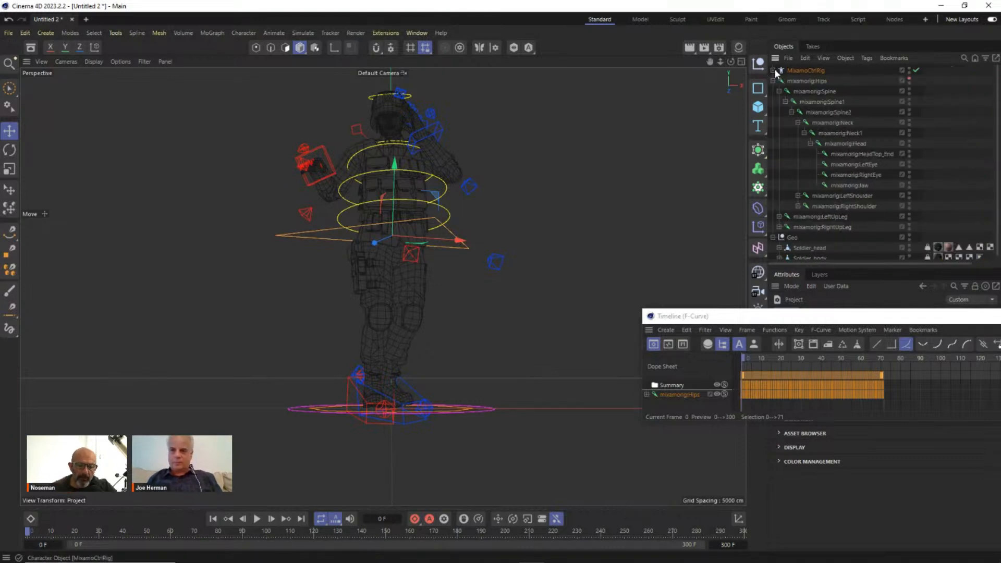
left_click(773, 81)
left_click(807, 81)
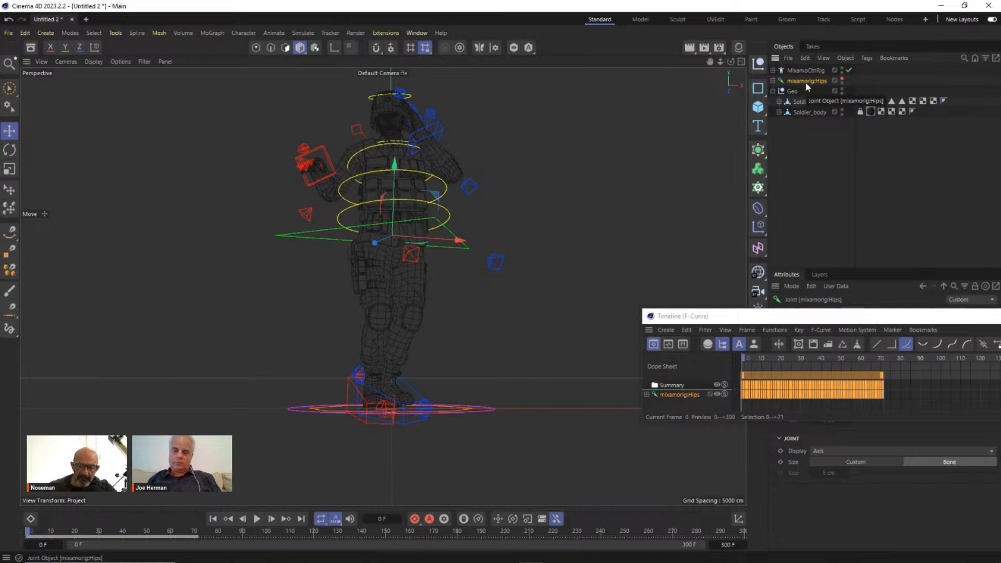
left_click_drag(706, 423, 704, 528)
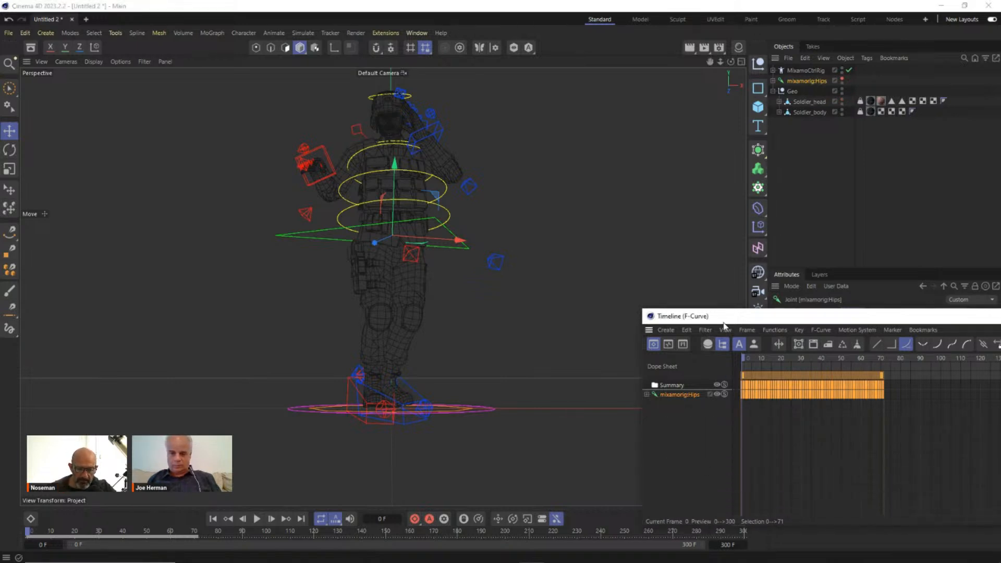
left_click_drag(744, 316, 662, 196)
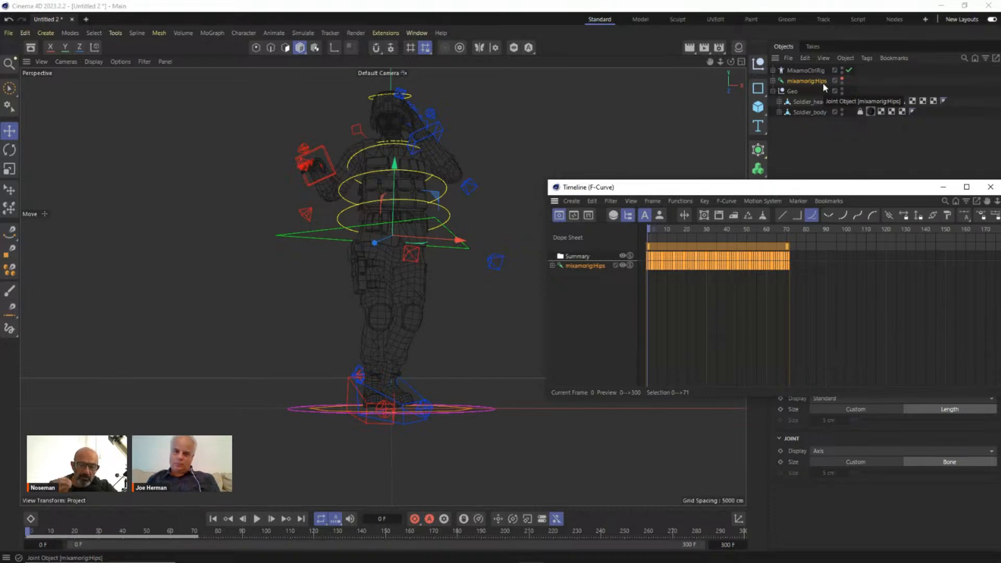
Step: Examine the keyframes on the mixamorig:Hips track in the Timeline across the whole length of the animation
left_click(551, 266)
left_click(552, 266)
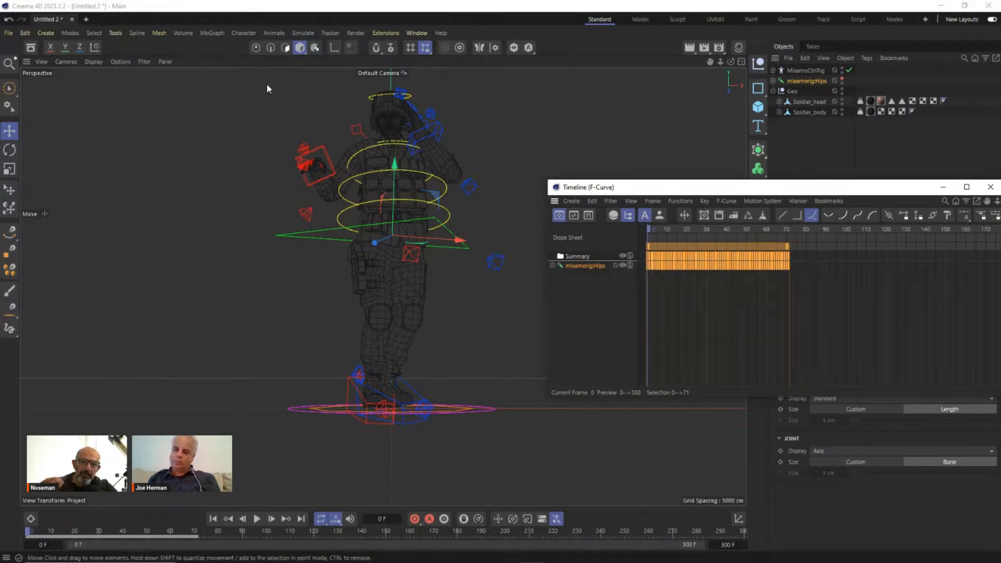
left_click_drag(827, 191, 678, 240)
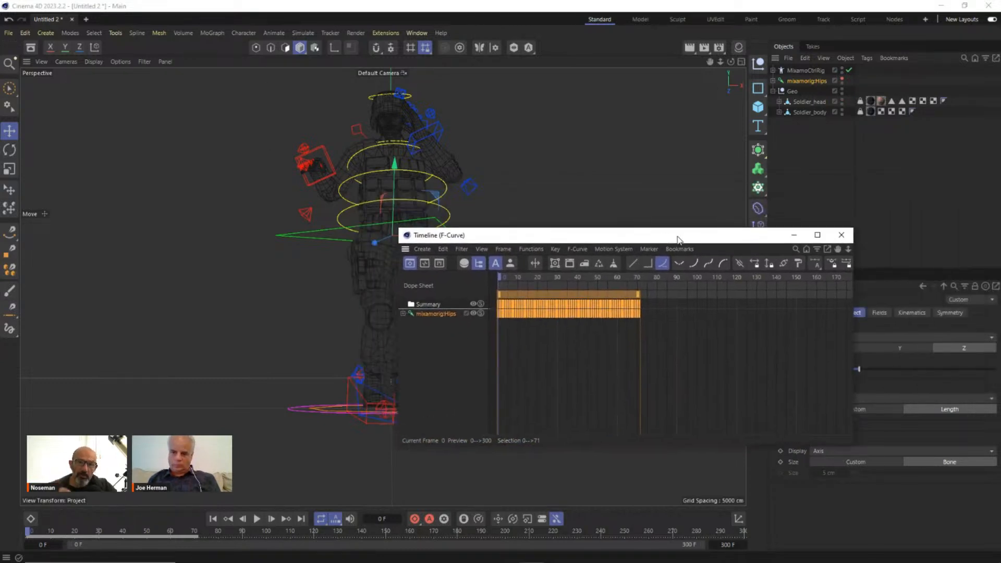
scroll(502, 286, "up", 3)
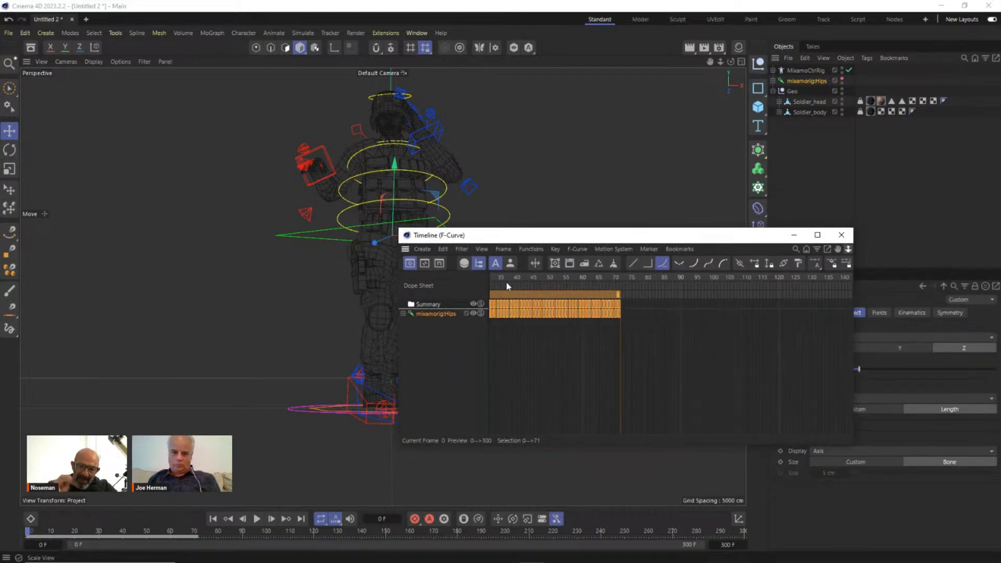
left_click_drag(838, 250, 501, 282)
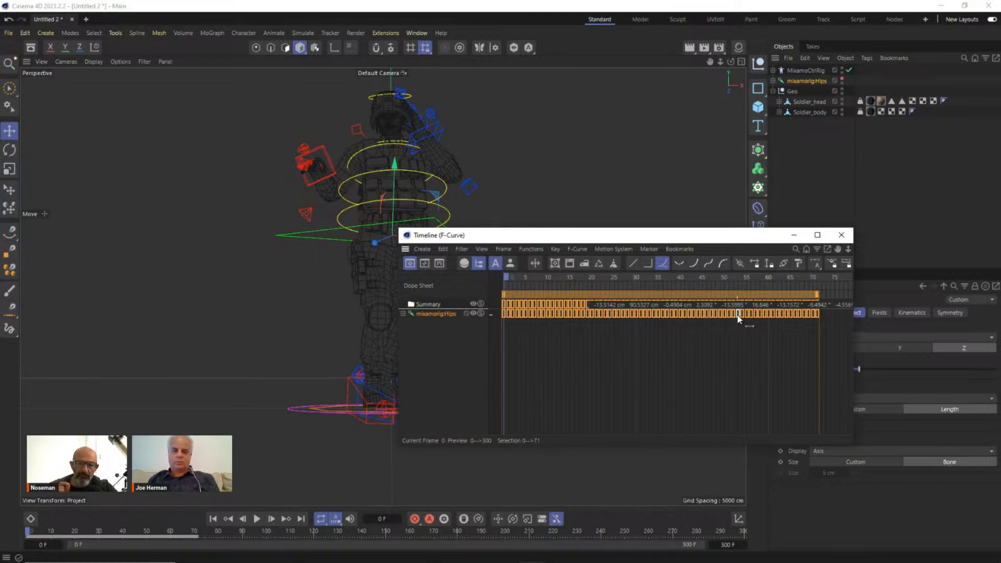
left_click_drag(689, 236, 788, 263)
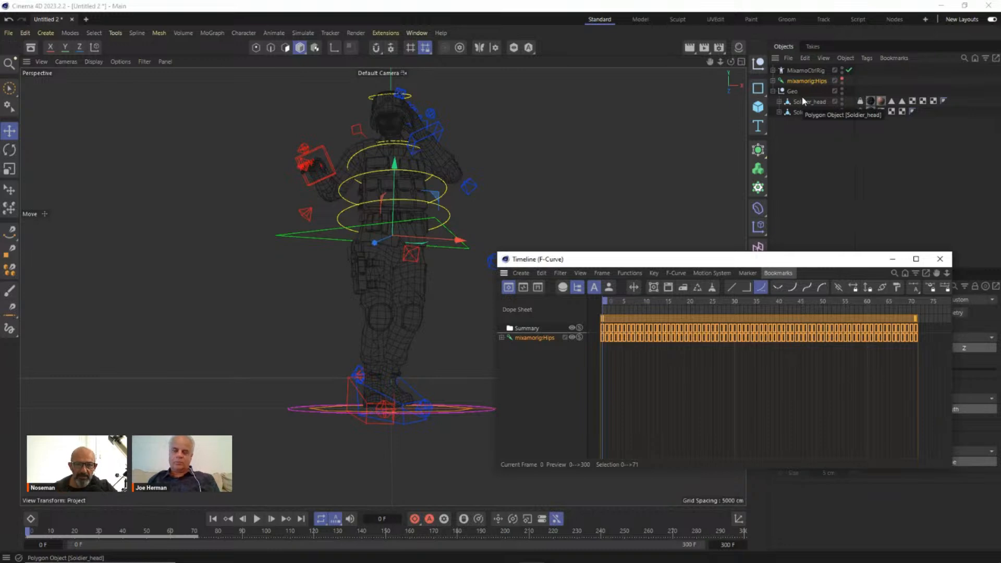
Step: Expand the MixamoCtrlRig hierarchy, select the Hips_bind joint and record a keyframe for it at frame 0
left_click(773, 70)
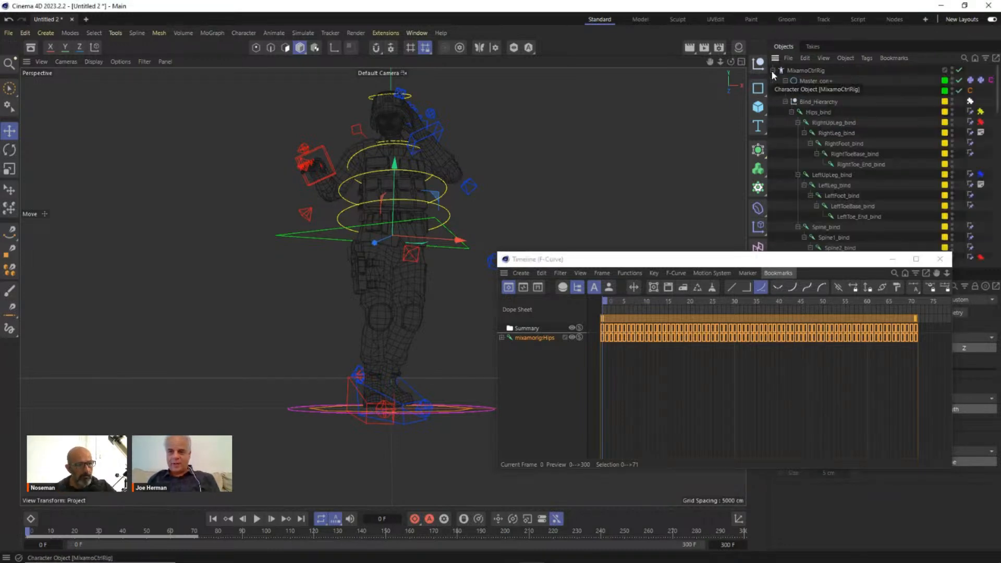
left_click(772, 70)
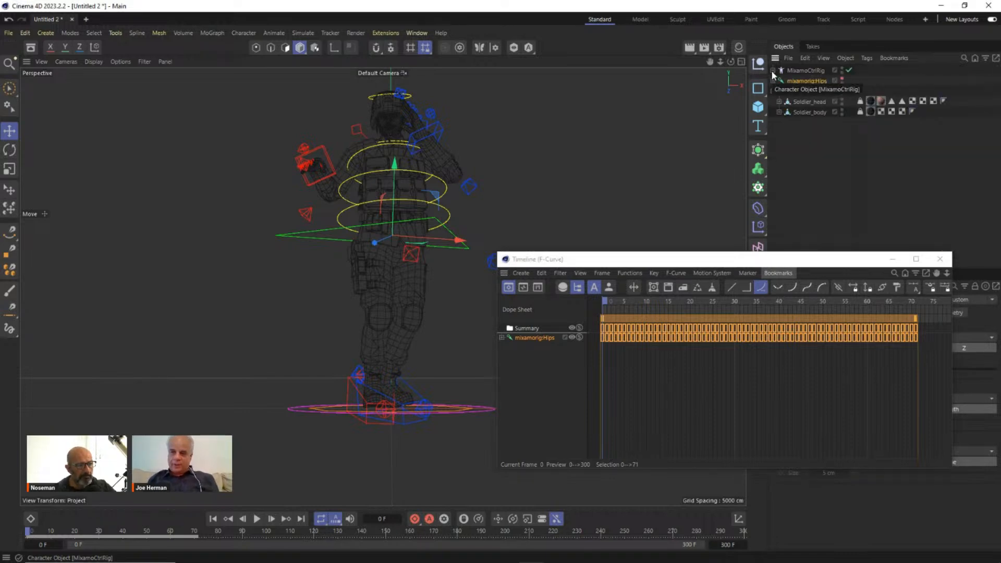
left_click(773, 70)
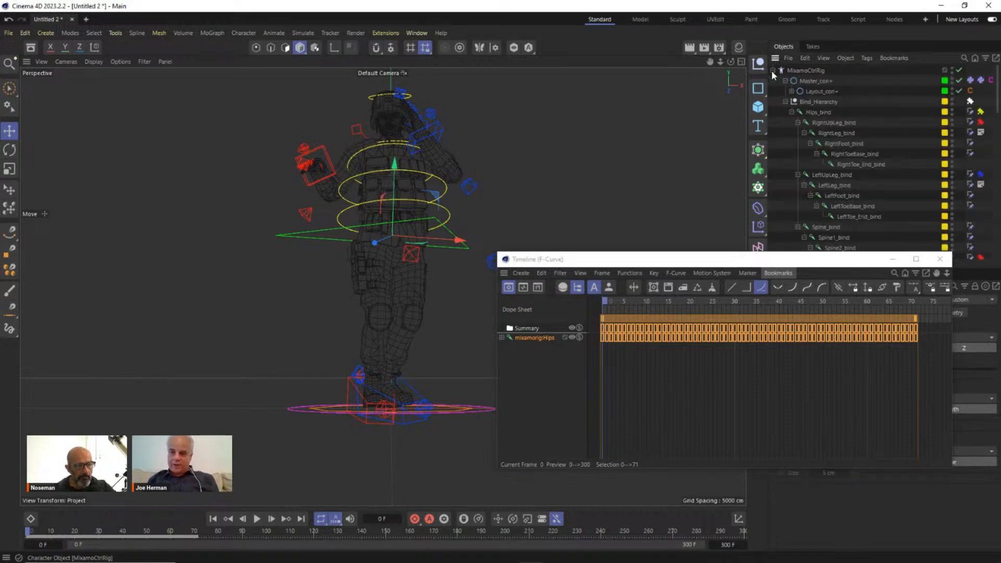
left_click(825, 112)
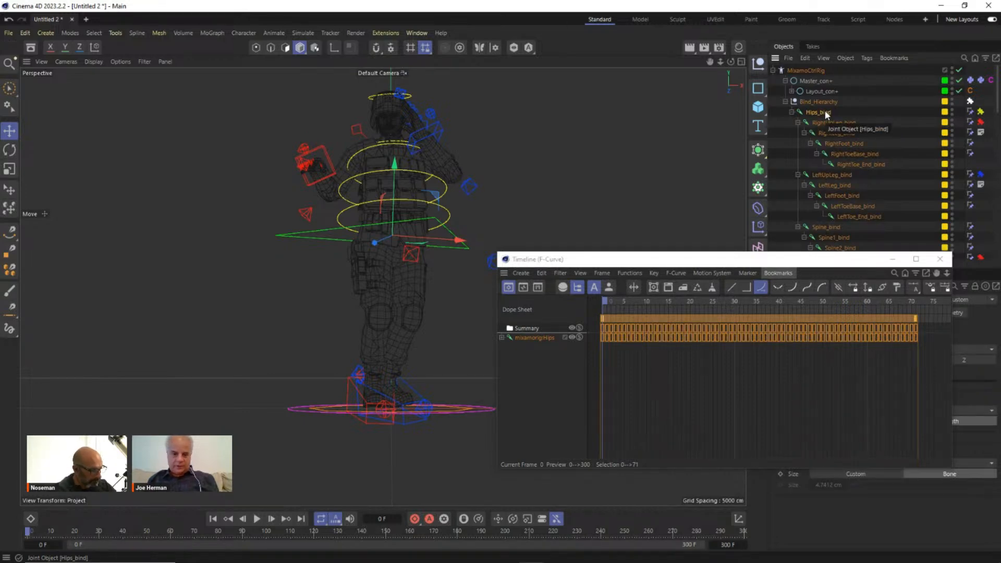
left_click(414, 519)
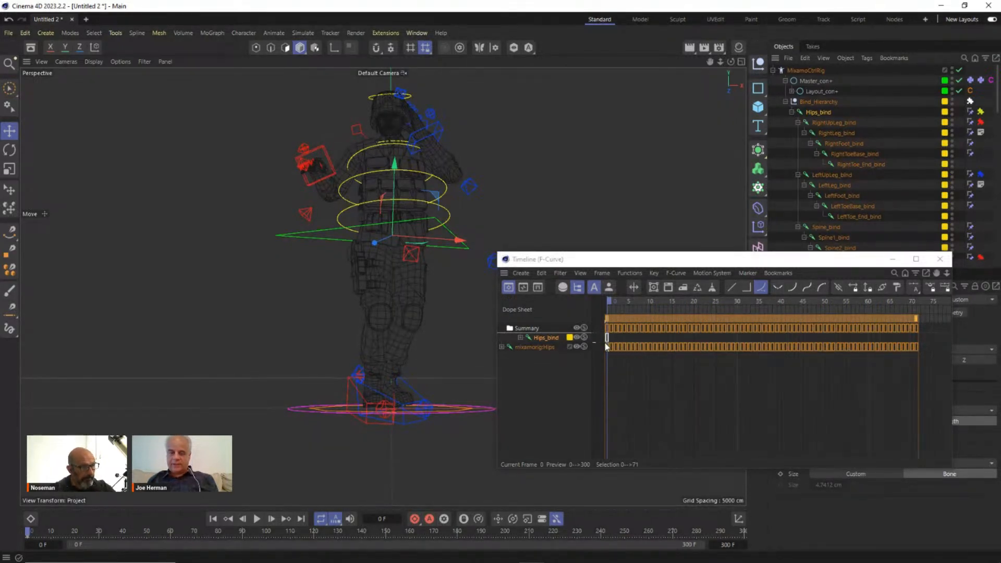
Step: Delete the Hips_bind keyframe at frame 0 from the Timeline
left_click(531, 348)
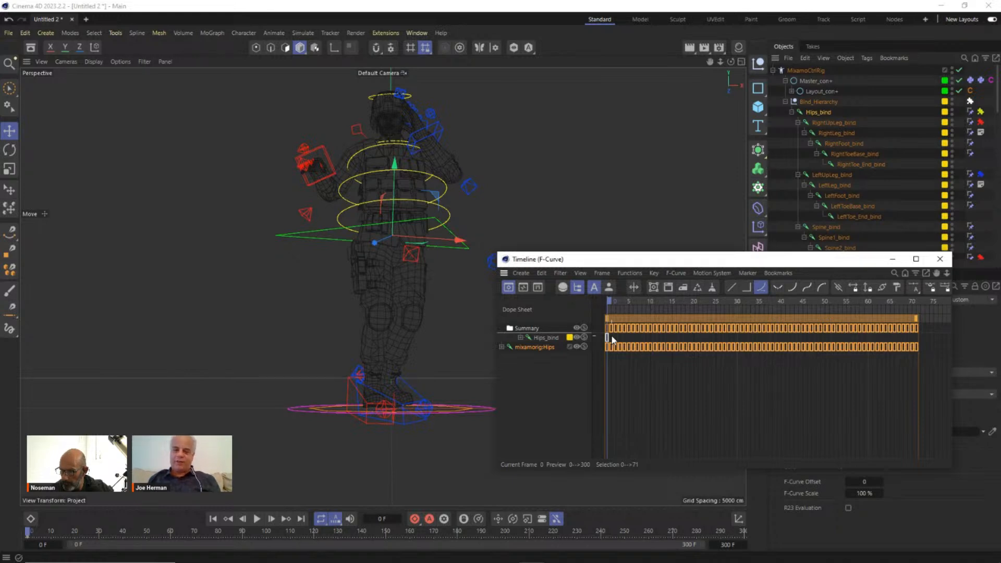
mouse_move(609, 344)
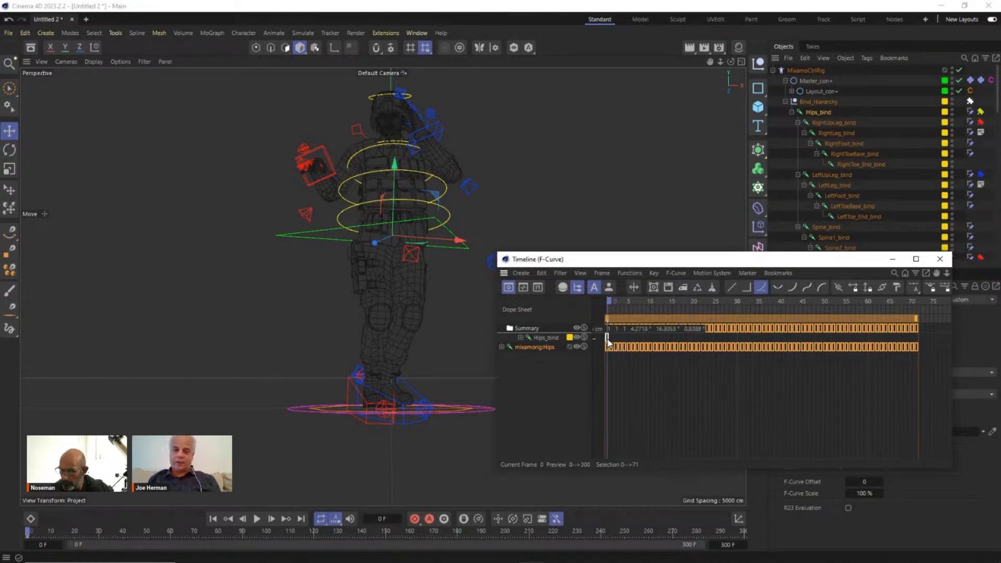
left_click(607, 339)
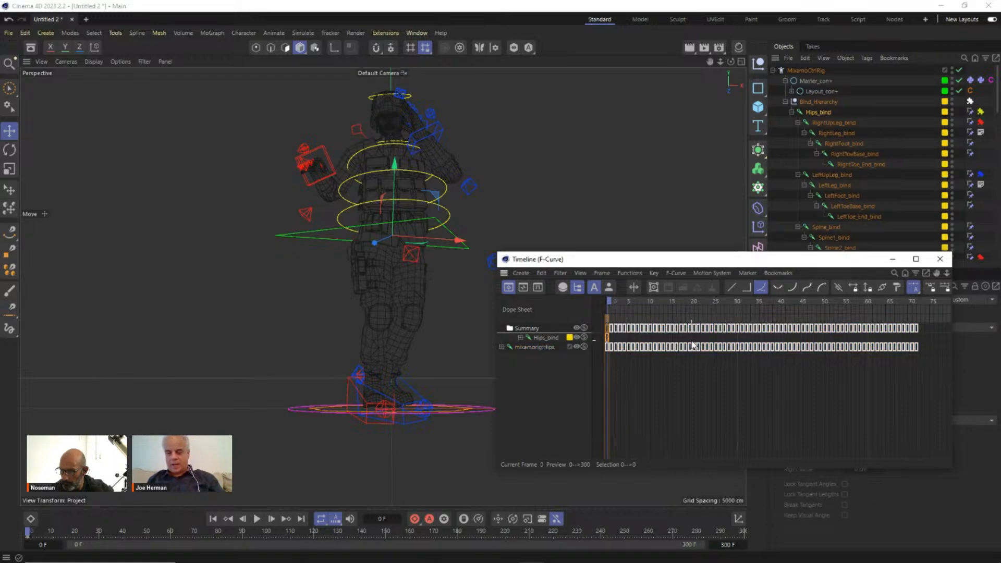
key("Delete")
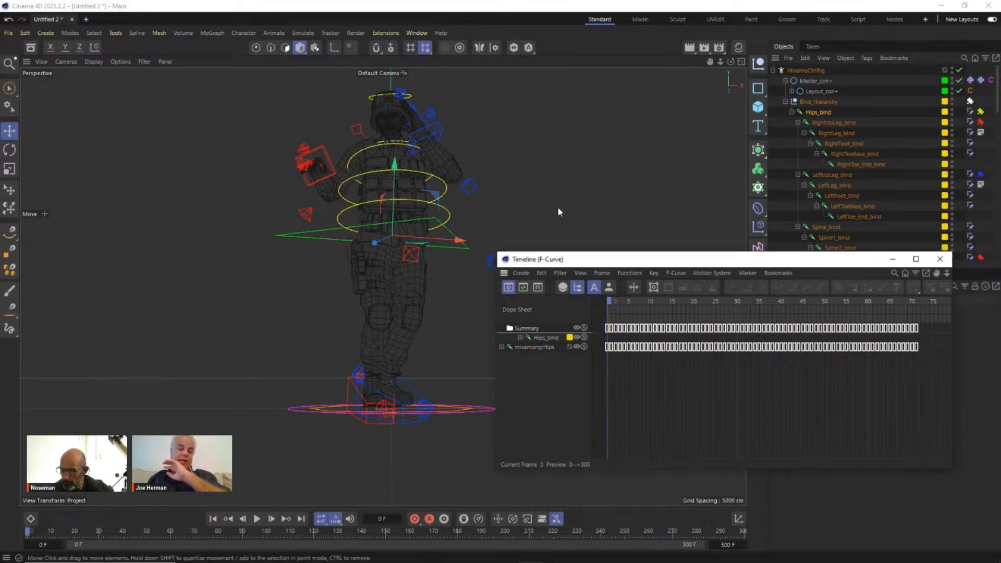
Step: Move the Timeline window clear of the character and switch the viewport from wireframe to shaded display without lines
left_click_drag(578, 261, 722, 336)
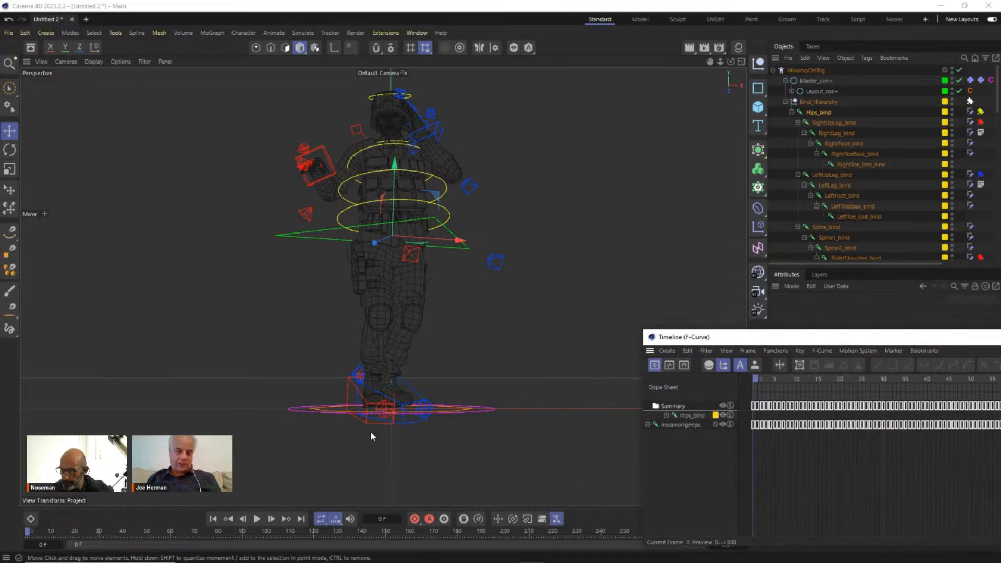
scroll(360, 396, "up", 3)
scroll(360, 397, "up", 6)
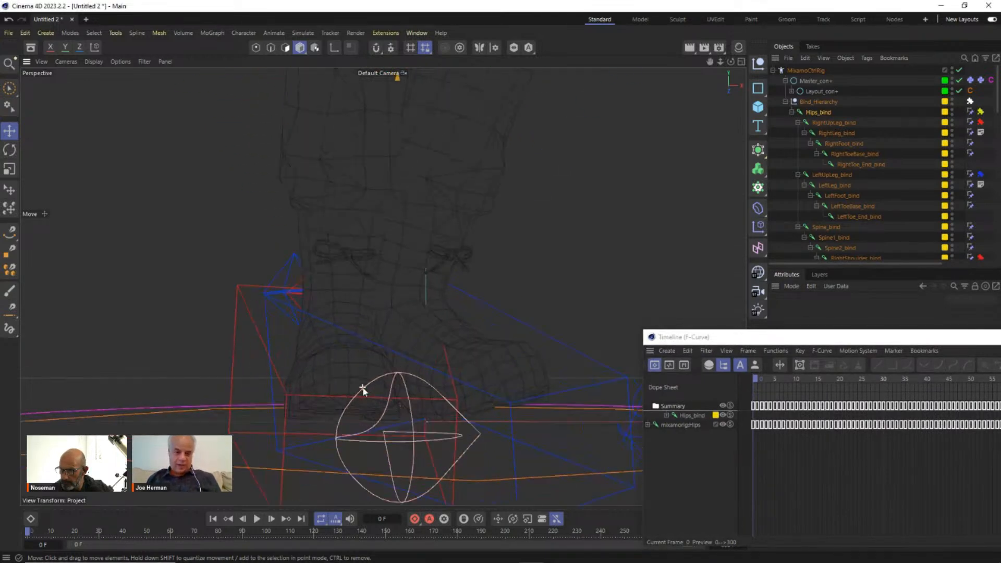
left_click_drag(360, 309, 389, 198, "alt")
left_click_drag(403, 421, 396, 476, "alt")
left_click_drag(440, 257, 203, 204, "alt")
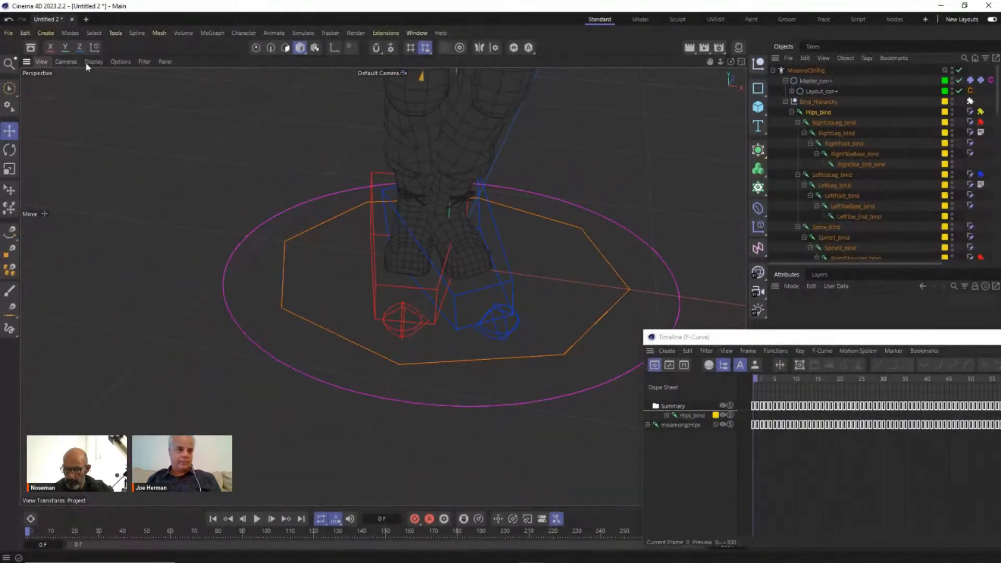
left_click(94, 62)
left_click(100, 106)
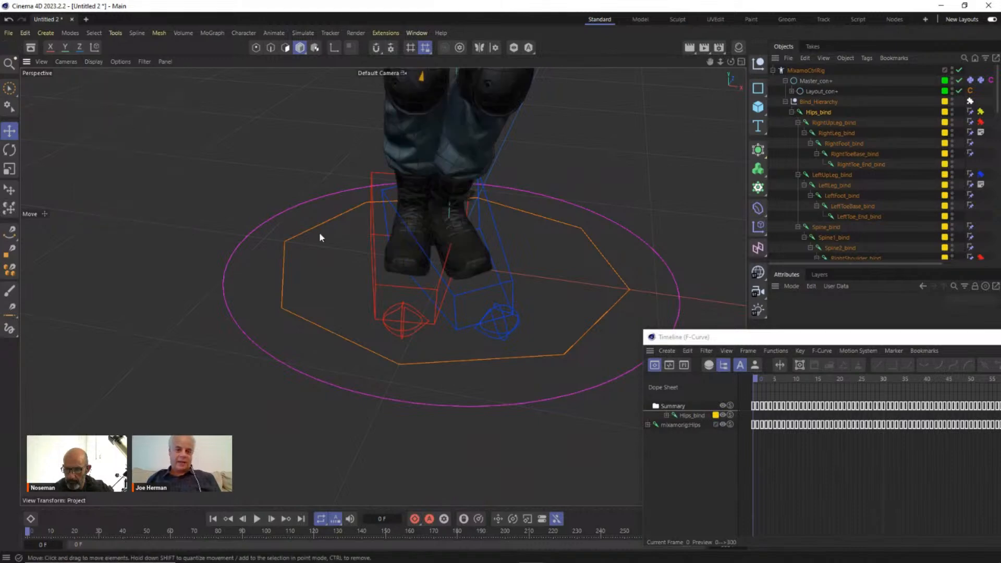
mouse_move(319, 233)
left_mouse_down("alt")
mouse_move(423, 215)
mouse_move(437, 186)
mouse_move(401, 277)
left_mouse_up("alt")
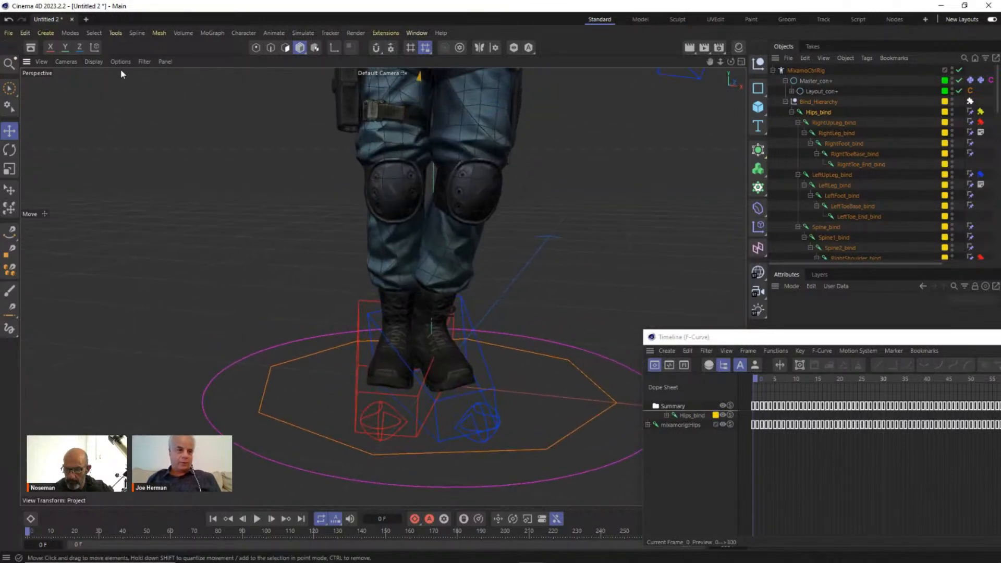
left_click(99, 63)
left_click(101, 93)
Step: Select the left leg IK foot control and move it outward along the world X axis, away from the right foot
scroll(379, 231, "down", 5)
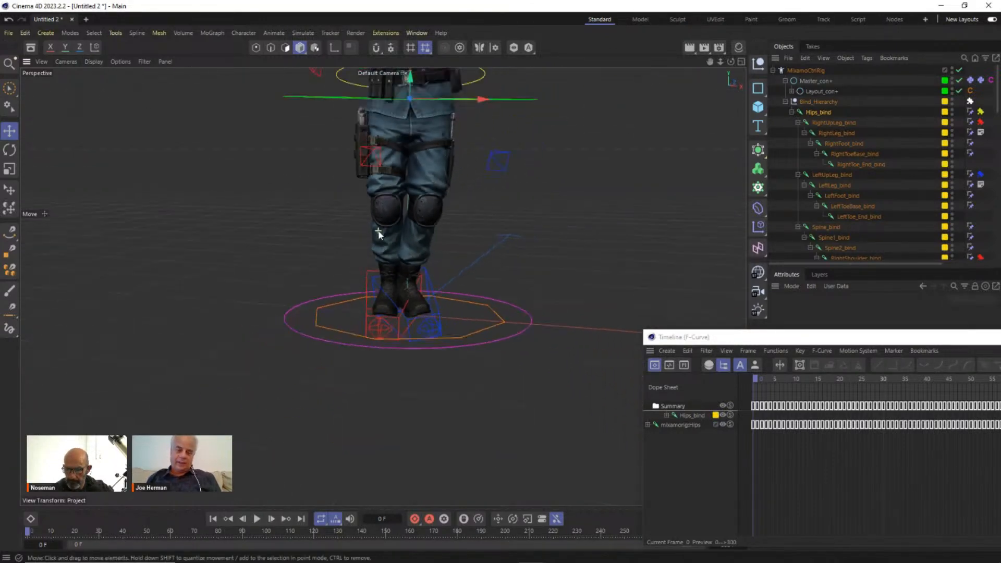
scroll(379, 232, "down", 4)
middle_click_drag(393, 208, 395, 295, "alt")
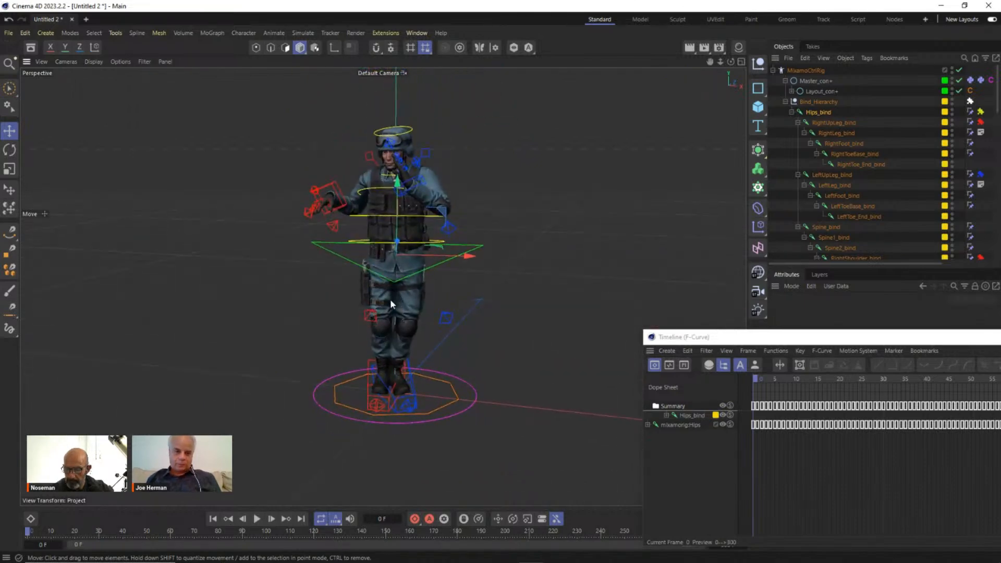
scroll(418, 388, "up", 5)
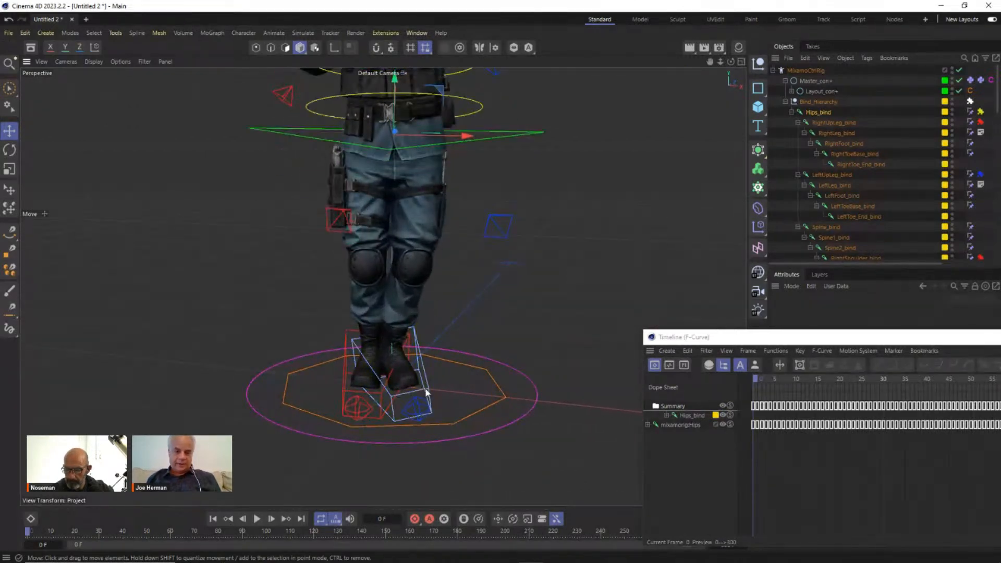
left_click(427, 394)
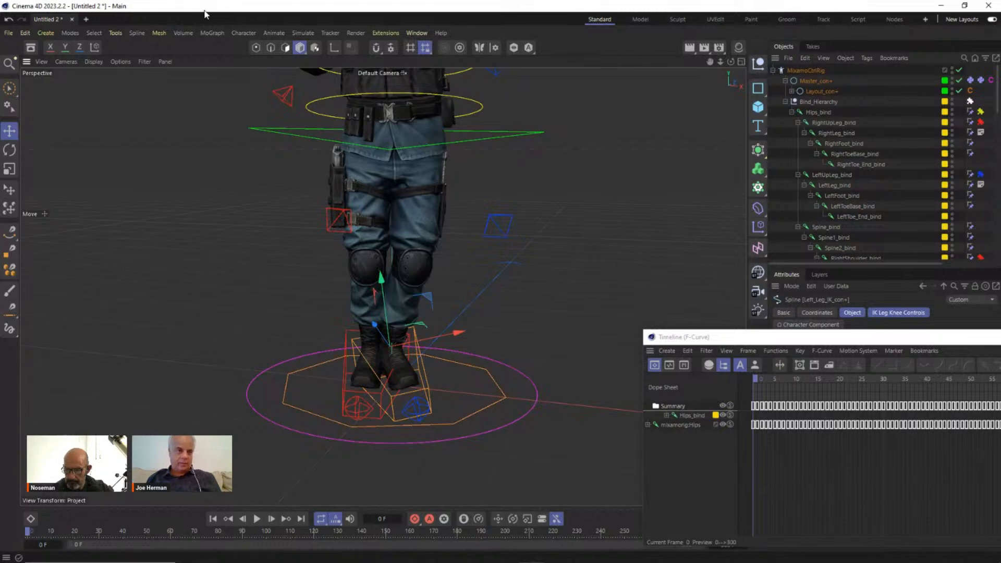
left_click_drag(327, 258, 341, 254, "alt")
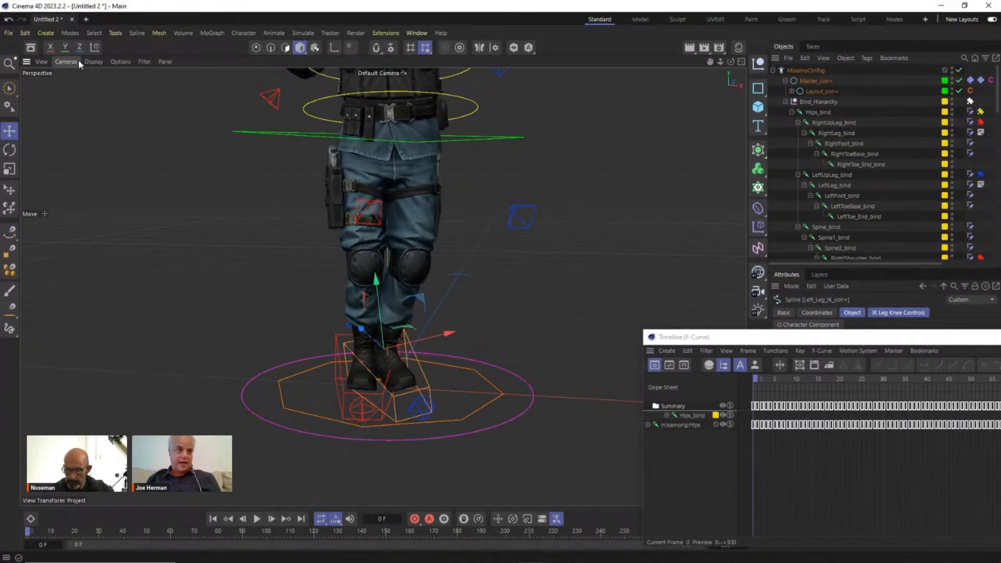
left_click(95, 47)
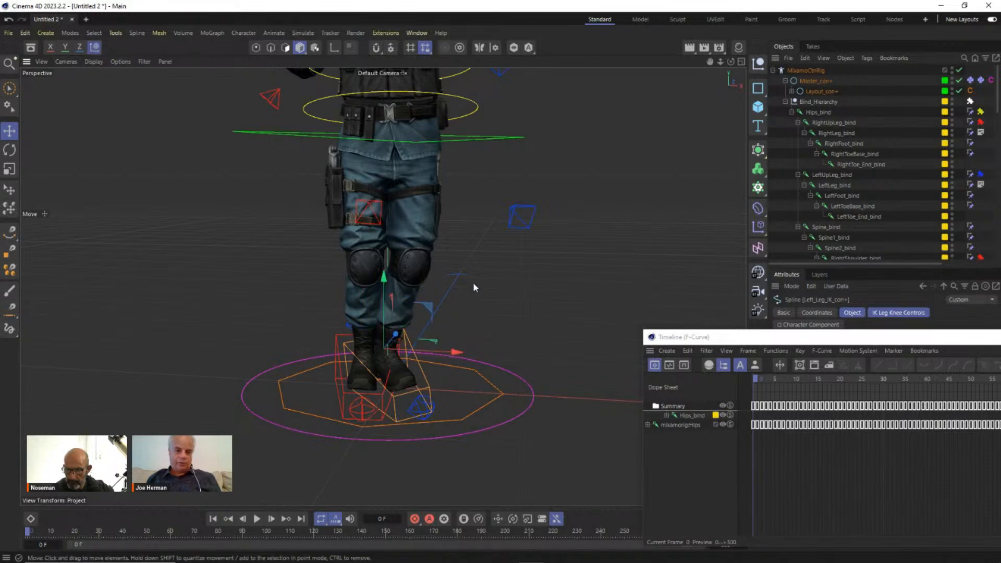
left_click_drag(458, 348, 474, 349)
Step: Deselect the foot control and play the animation to review the soldier's whole-body motion, stopping playback at the end
left_click_drag(771, 340, 748, 356)
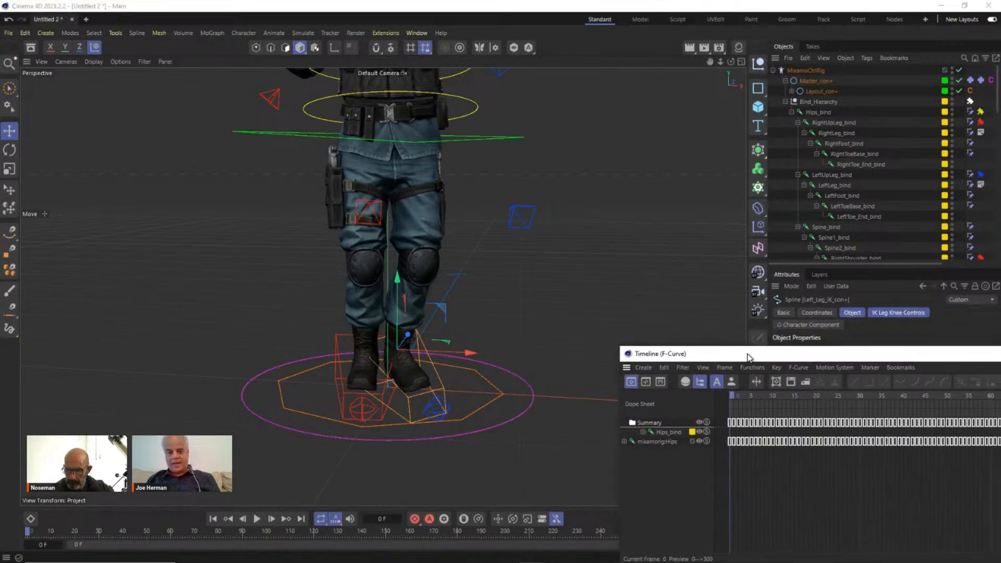
scroll(427, 264, "down", 5)
mouse_move(427, 265)
middle_mouse_down("alt")
mouse_move(371, 271)
mouse_move(416, 273)
middle_mouse_up("alt")
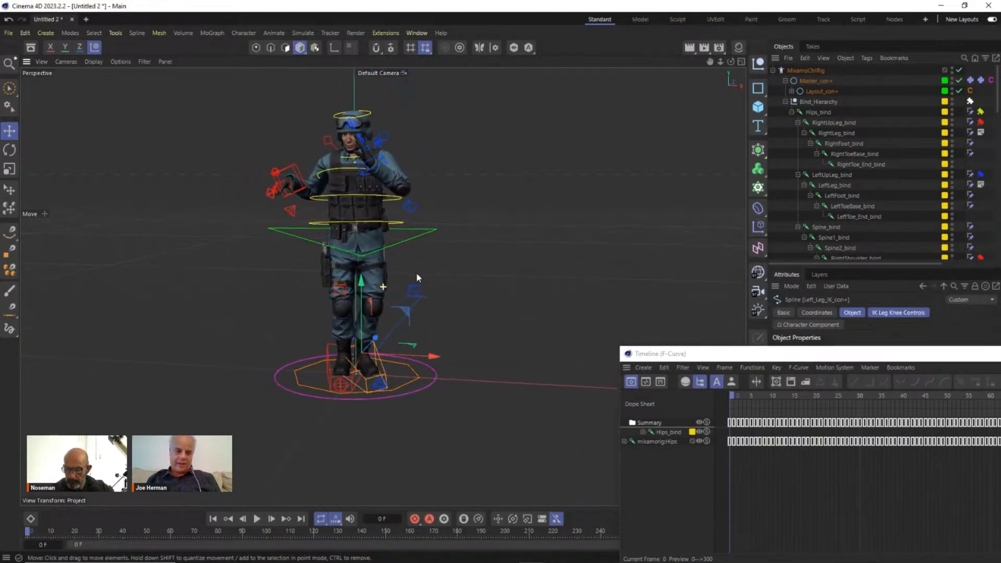
left_click(256, 518)
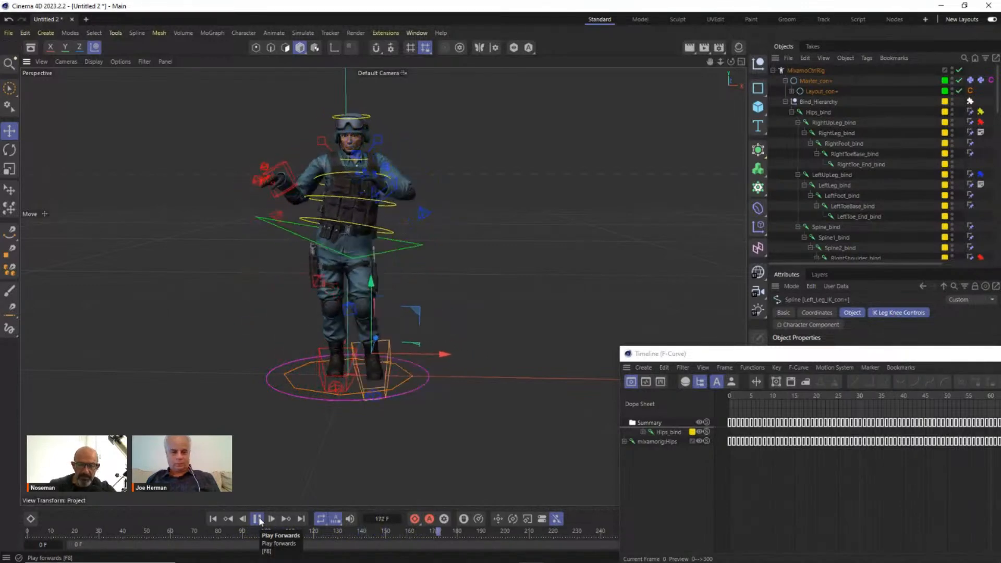
left_click(242, 420)
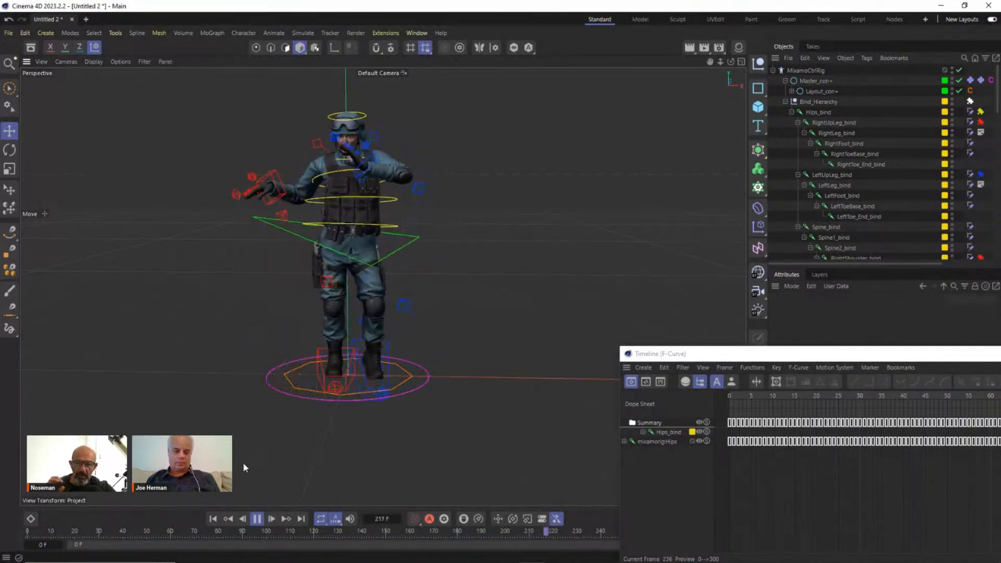
left_click(258, 520)
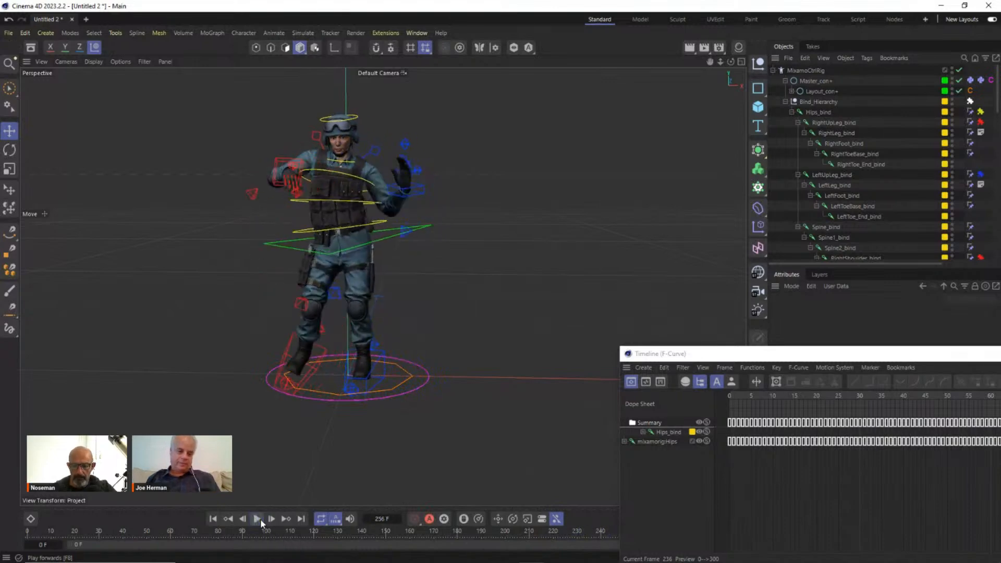
Step: Return the animation to frame 0 and examine the soldier's head and hand controls up close
left_click_drag(37, 532, 18, 528)
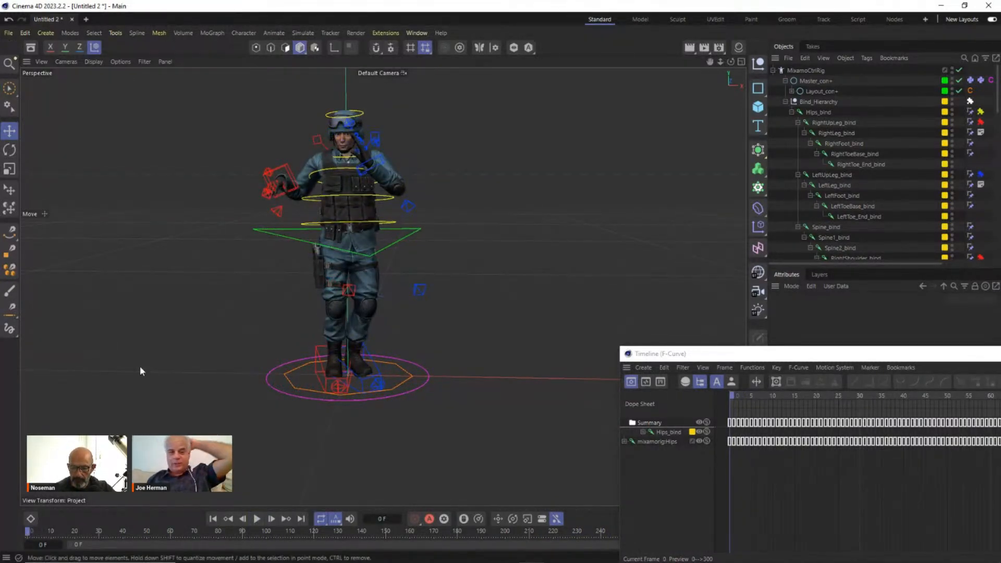
scroll(359, 114, "up", 2)
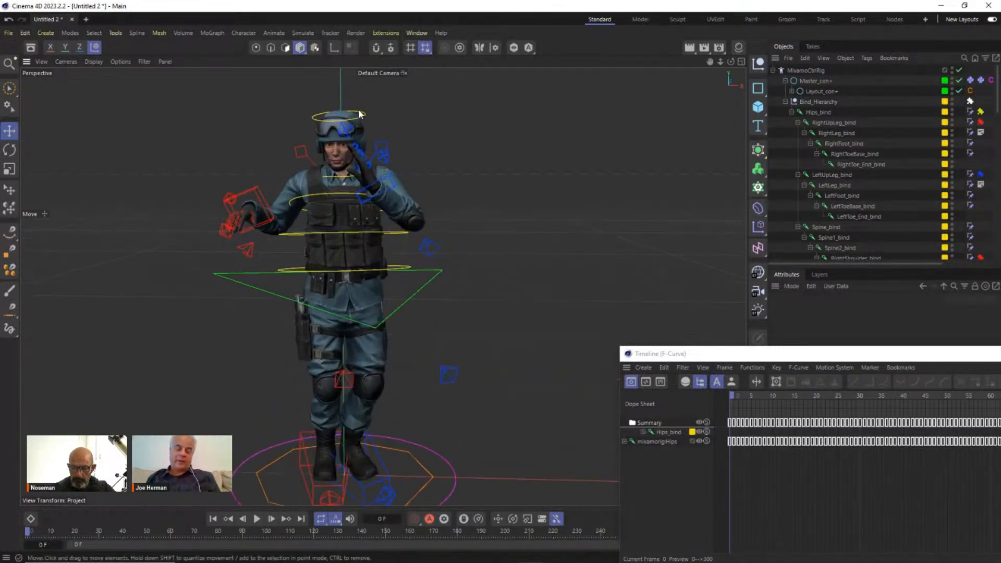
left_click_drag(355, 120, 395, 156, "alt")
scroll(425, 105, "up", 3)
scroll(383, 146, "up", 2)
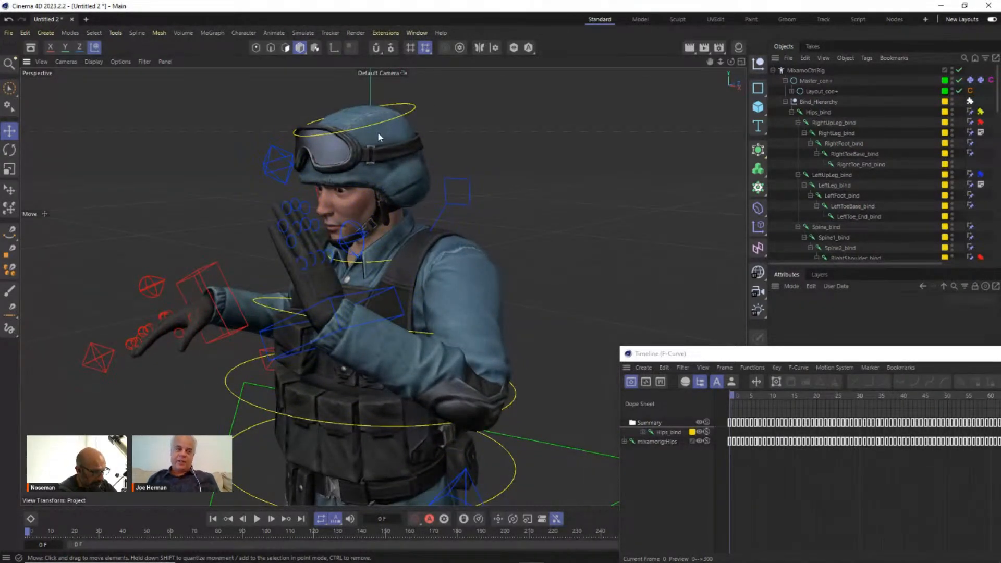
scroll(377, 132, "down", 6)
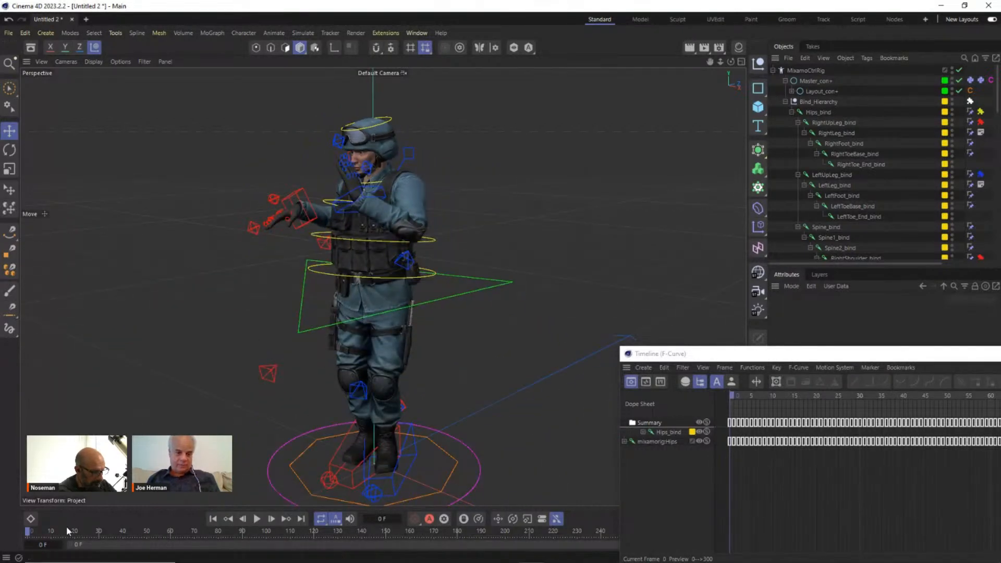
Step: Move to frame 72, select the Head_con control above the helmet and record a keyframe for it
mouse_move(89, 530)
left_mouse_down()
mouse_move(127, 536)
mouse_move(81, 535)
left_mouse_up()
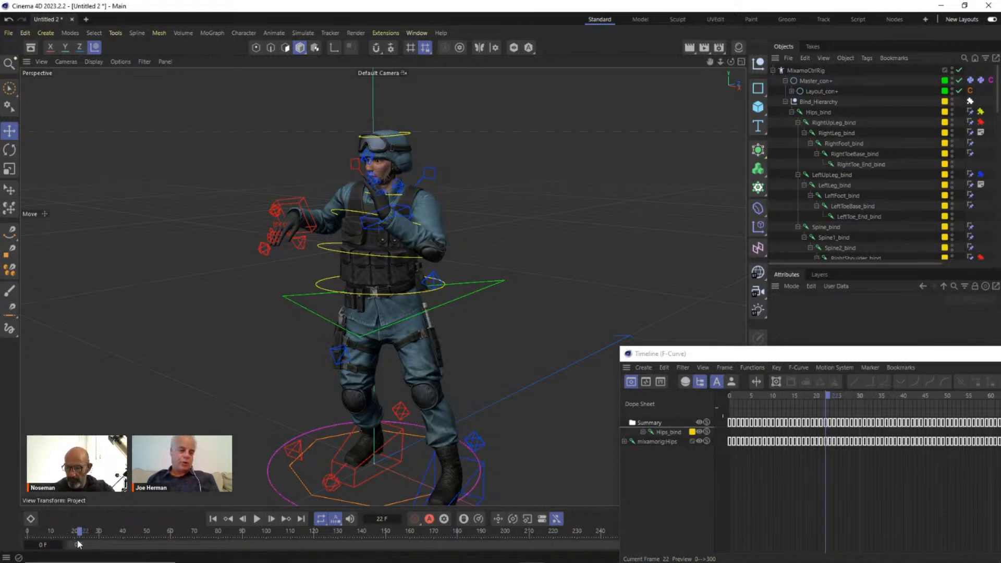
left_click_drag(82, 532, 201, 539)
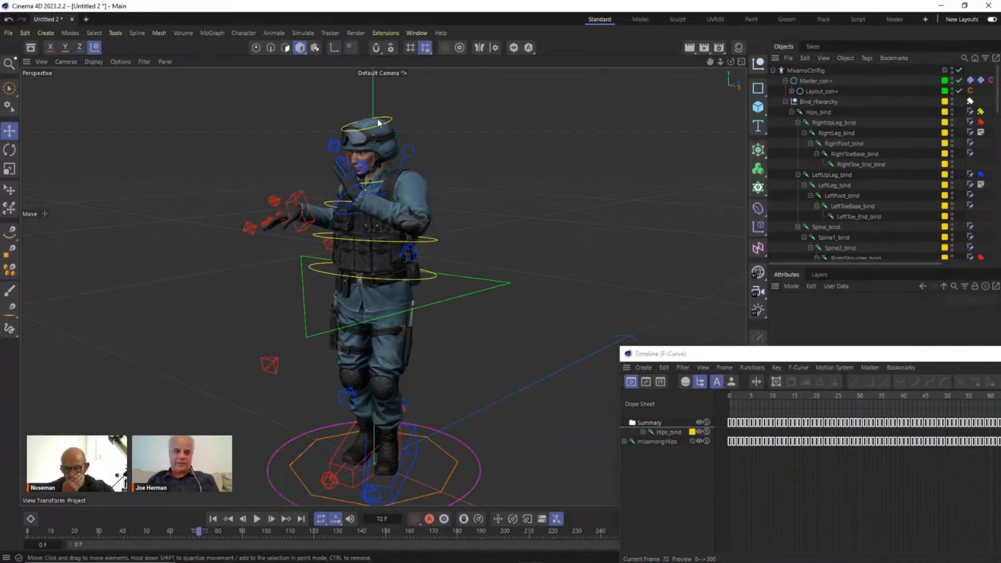
scroll(374, 124, "up", 5)
left_click_drag(373, 167, 351, 167, "alt")
left_click(421, 113)
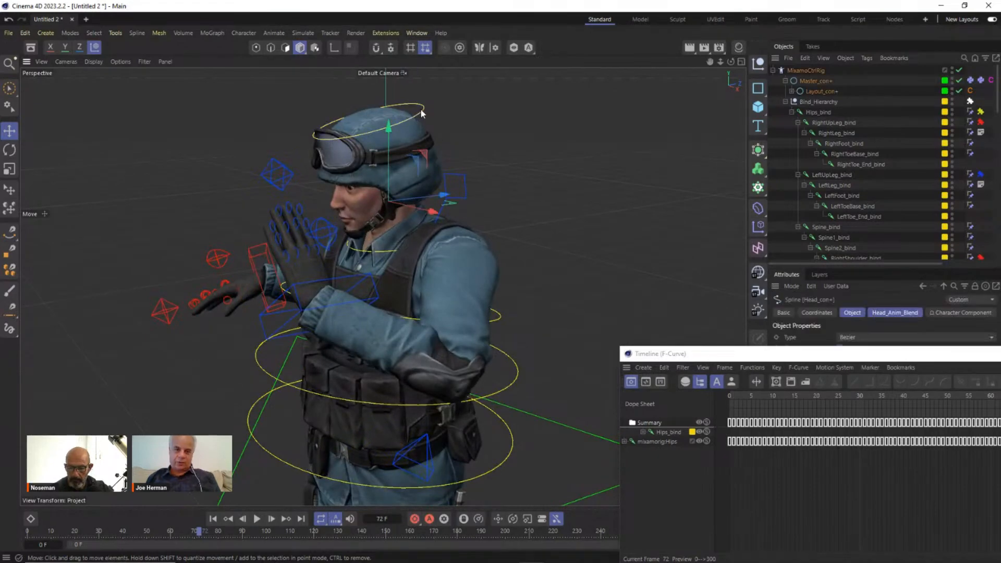
left_click(415, 519)
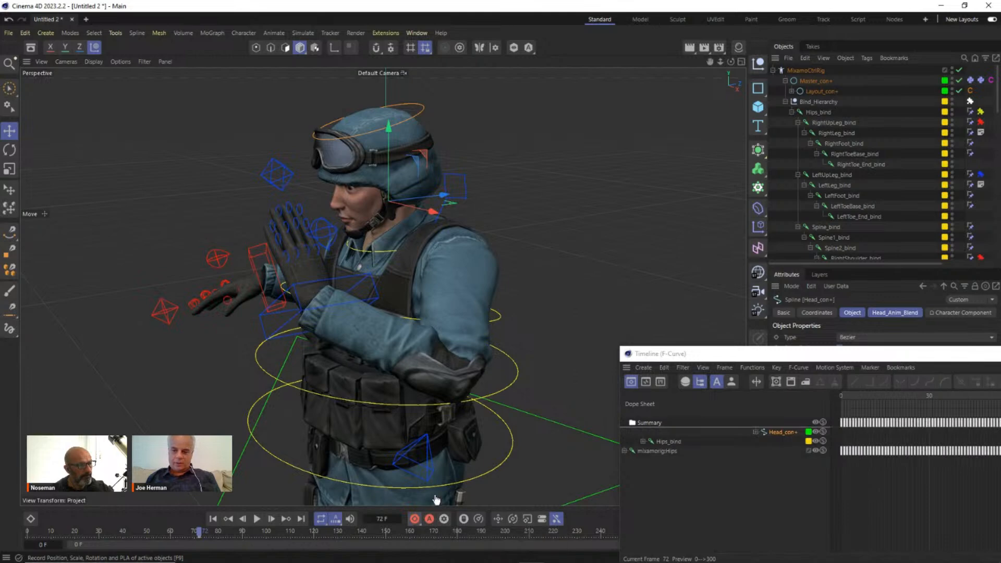
Step: Narrow the Timeline window, place it beside the soldier's head and enlarge its frame range around the Head_con keyframe
left_click_drag(837, 358, 520, 403)
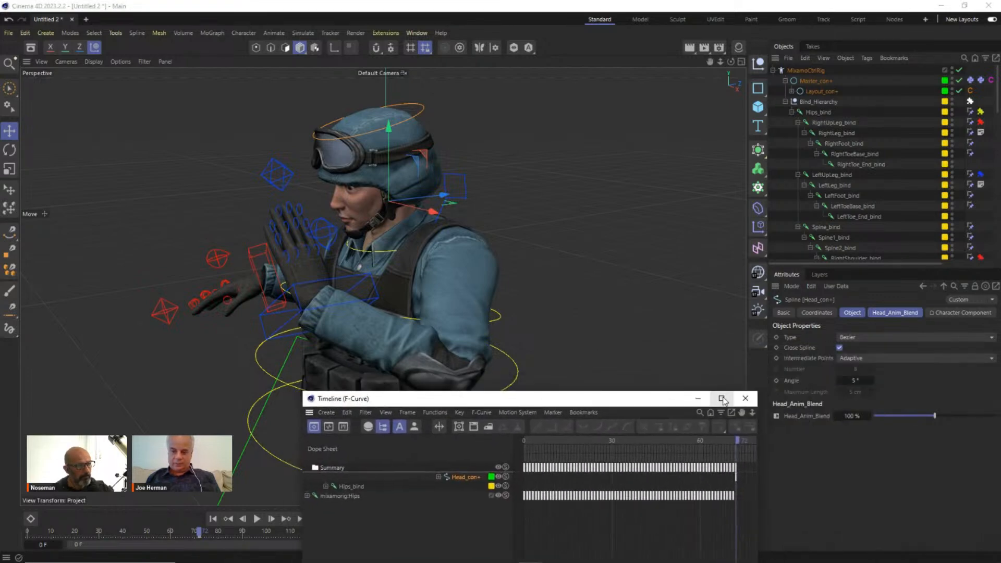
left_click_drag(758, 456, 501, 434)
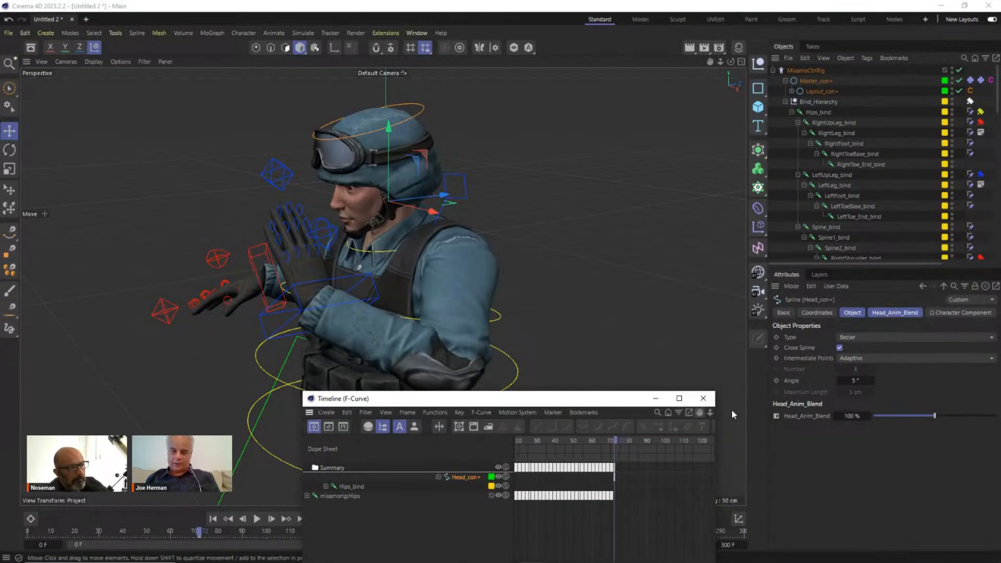
left_click_drag(629, 400, 860, 98)
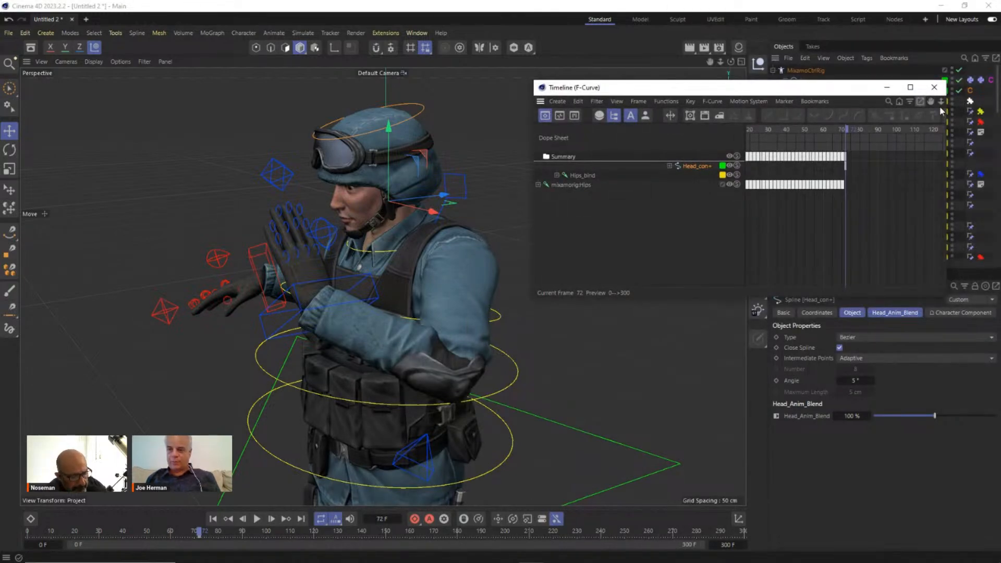
left_click_drag(534, 282, 532, 282)
left_click_drag(931, 101, 863, 101)
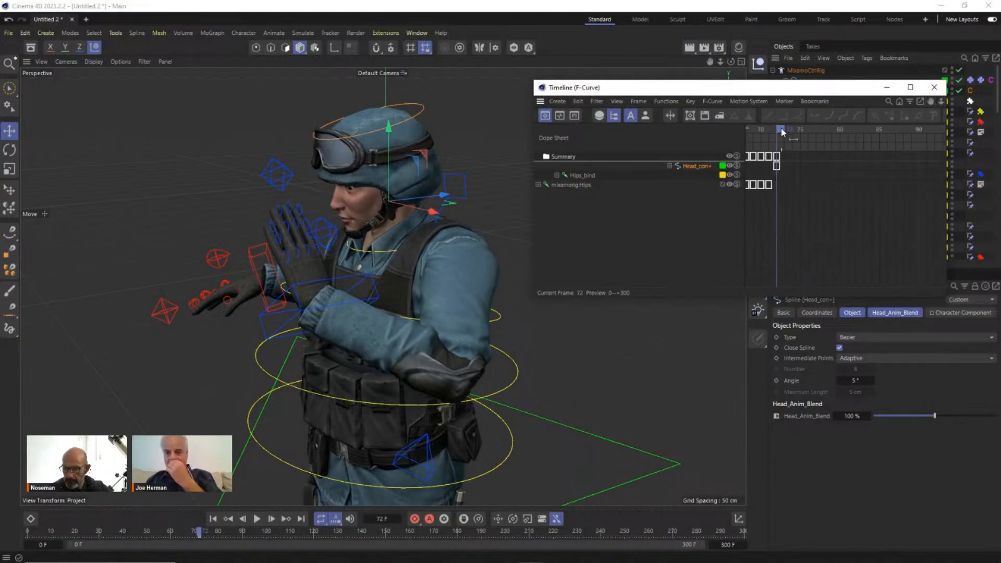
Step: At frame 83, rotate Head_con to tilt the head upward, record a keyframe and scrub through the head movement
left_click_drag(781, 132, 868, 146)
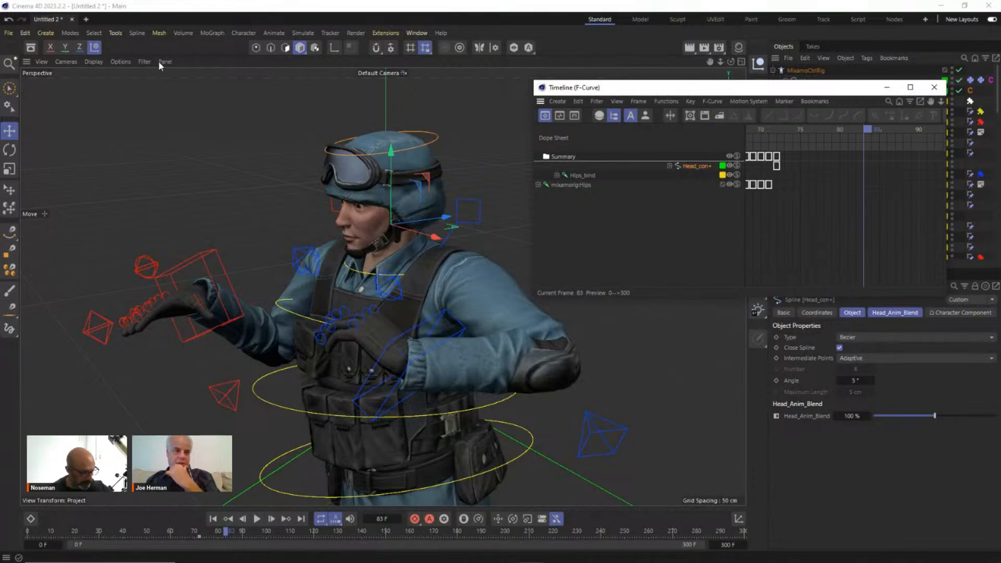
left_click(9, 149)
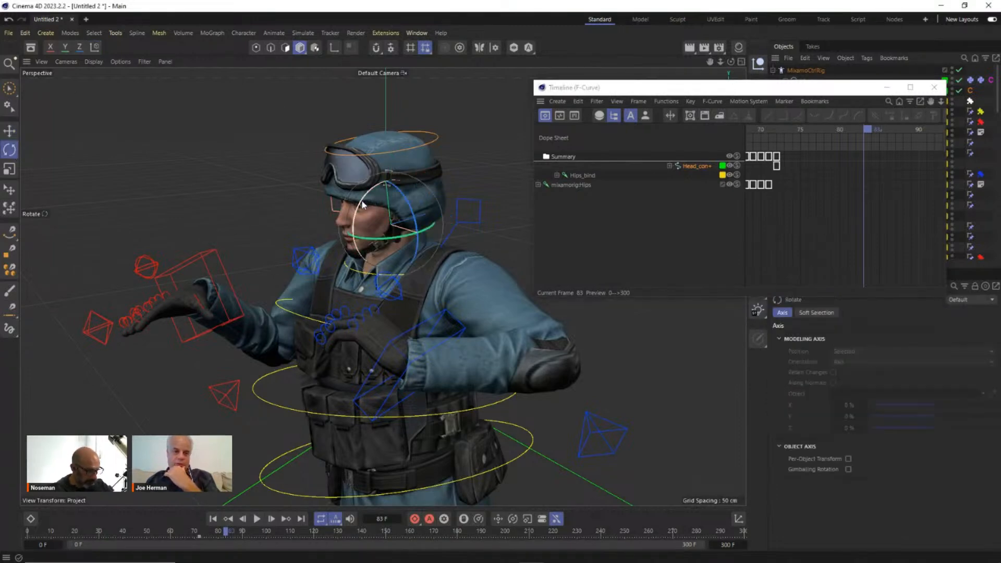
left_click_drag(364, 204, 383, 186)
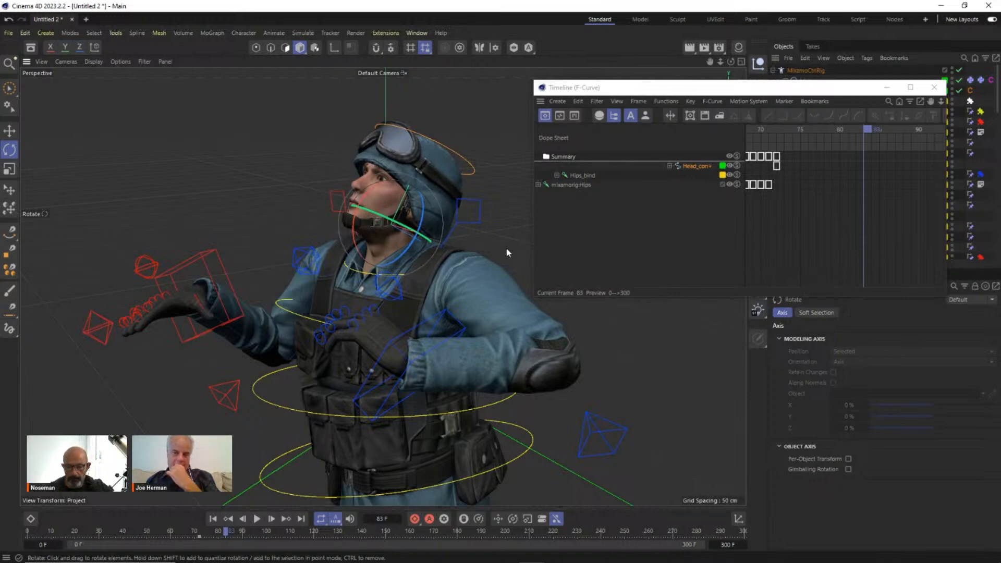
left_click(415, 519)
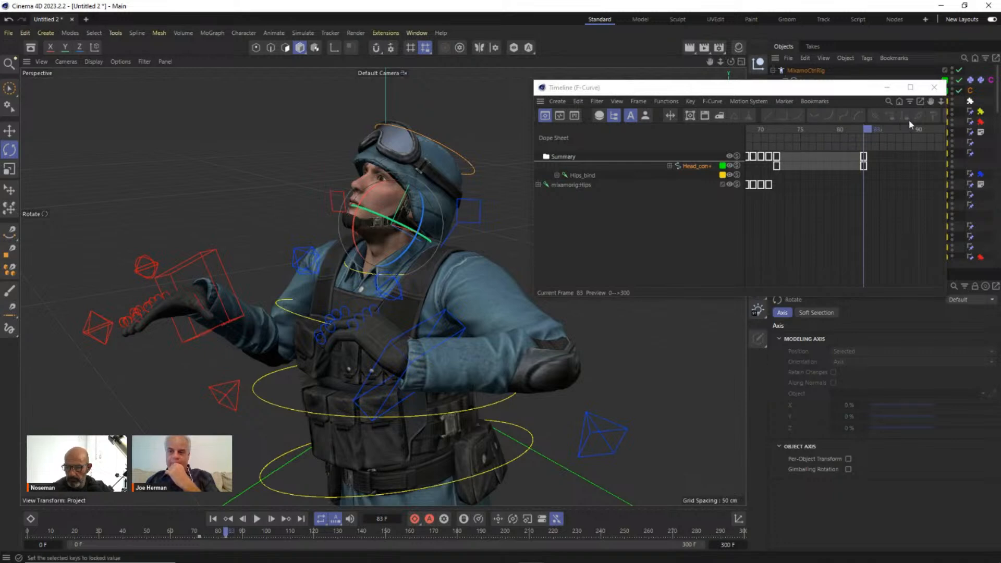
left_click_drag(941, 105, 406, 283)
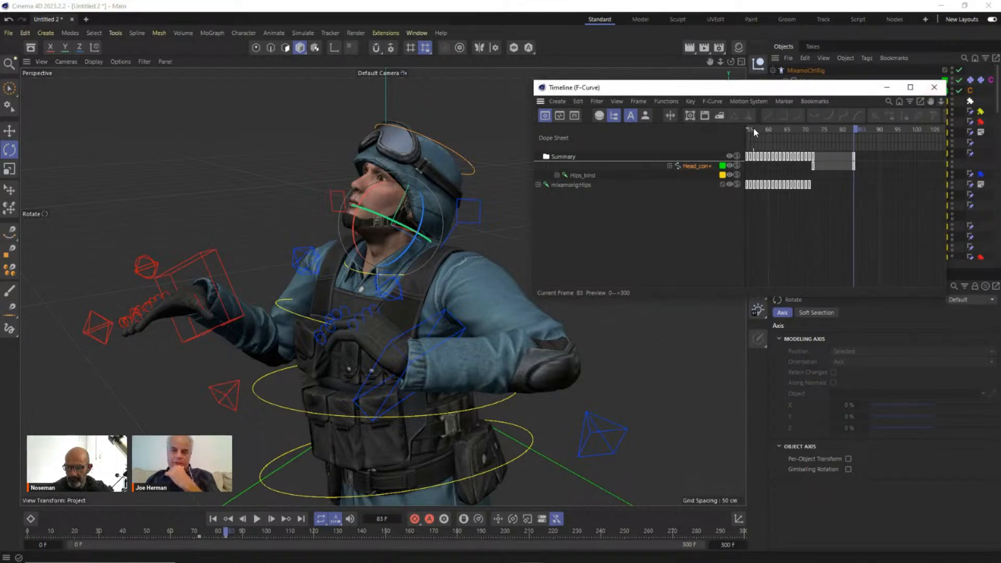
left_click_drag(753, 127, 853, 128)
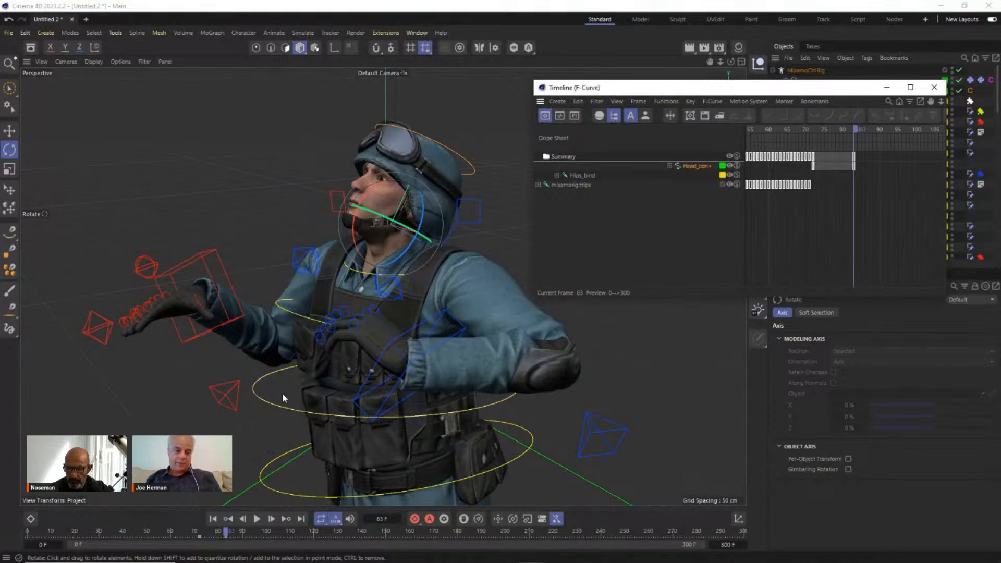
Step: Try rotating the Spine1_con torso control at frame 83, and undo the rotation
left_click(349, 371)
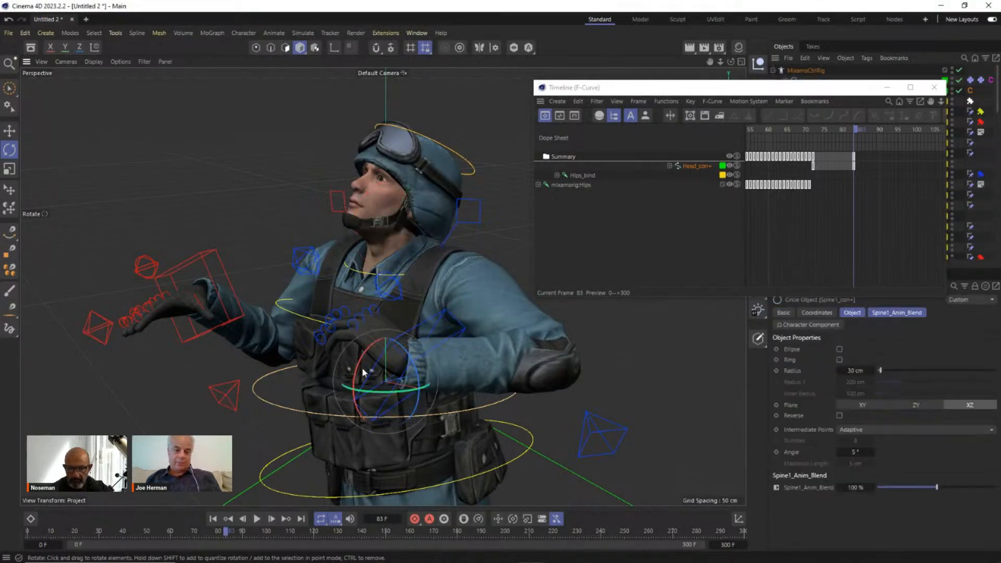
mouse_move(359, 371)
left_mouse_down()
mouse_move(367, 381)
mouse_move(380, 358)
mouse_move(365, 386)
mouse_move(375, 366)
mouse_move(370, 375)
left_mouse_up()
key("ctrl+z")
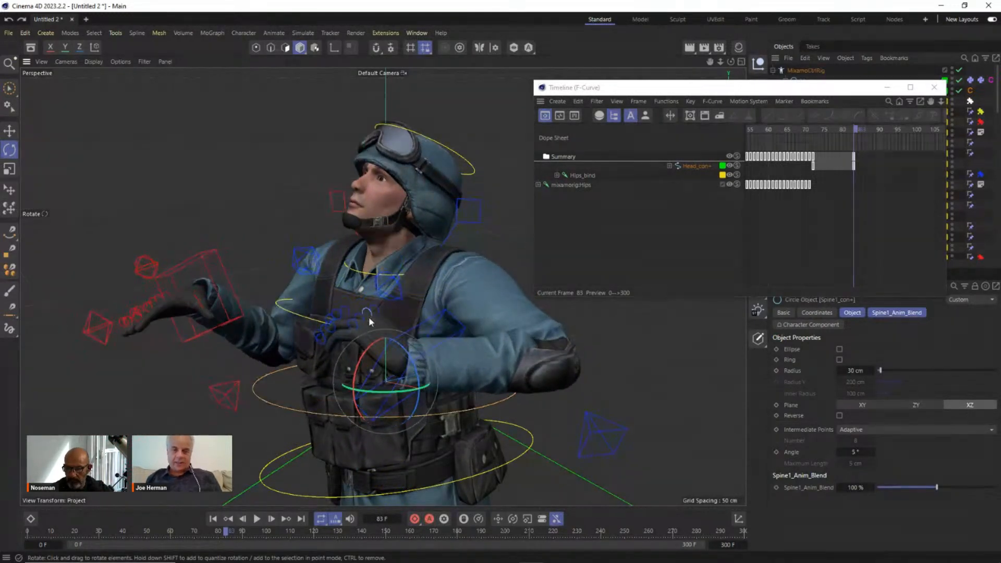
Step: Expand the mixamorig:Hips hierarchy, select the mixamorig:Neck1 joint and compare the Mixamo joints with the rig's Bind_Hierarchy joints
left_click_drag(741, 86, 688, 350)
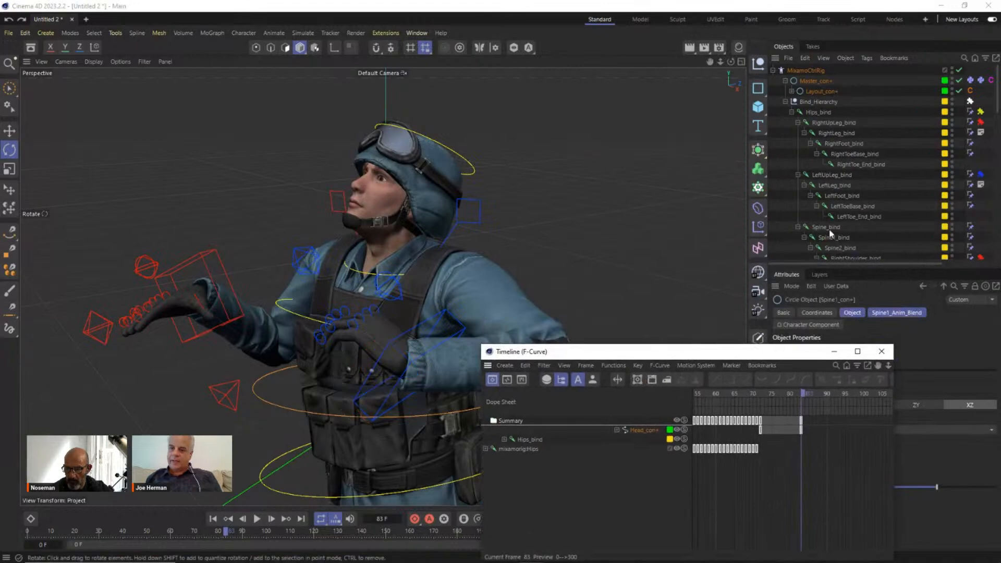
scroll(872, 195, "down", 10)
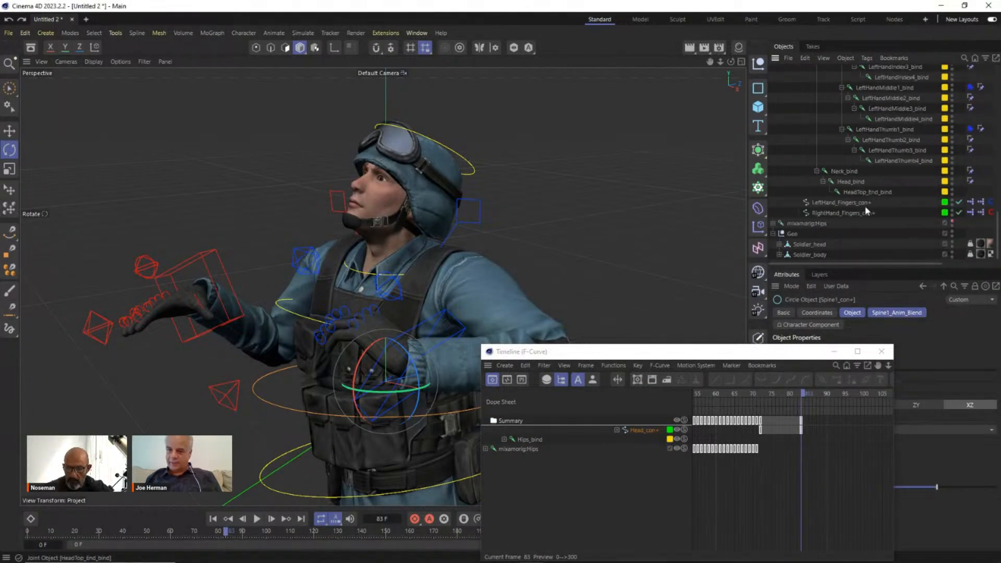
left_click(773, 224)
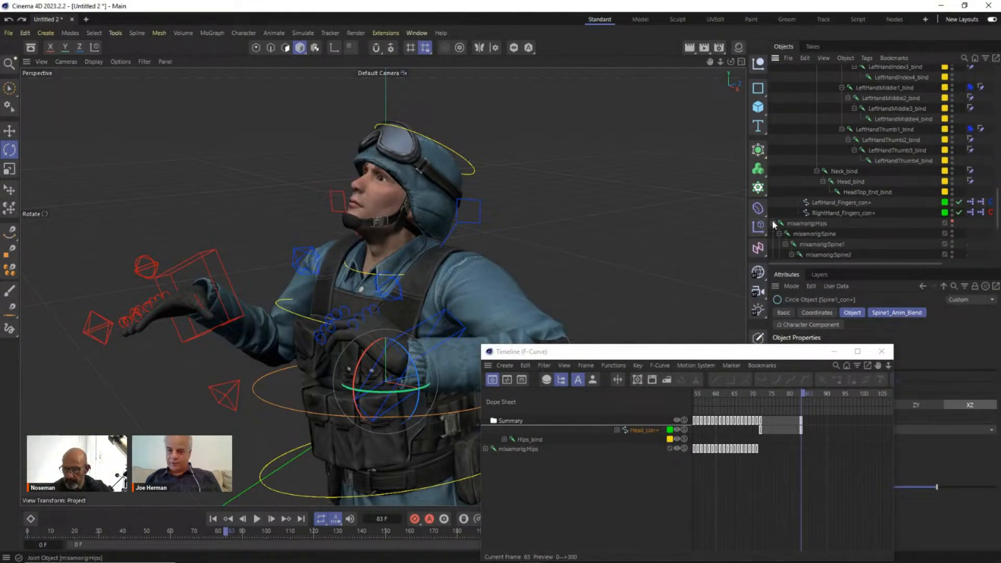
scroll(845, 201, "down", 5)
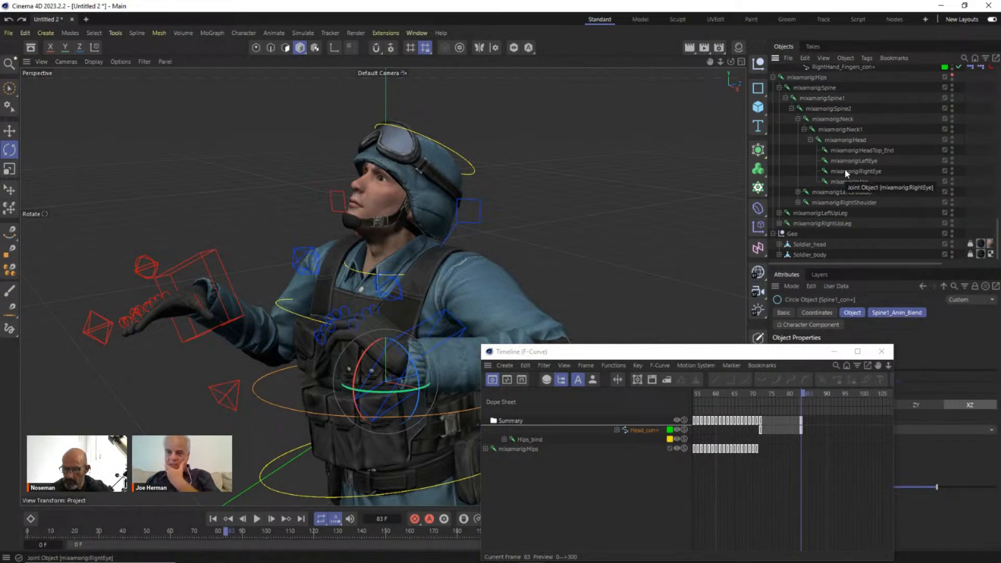
left_click(856, 133)
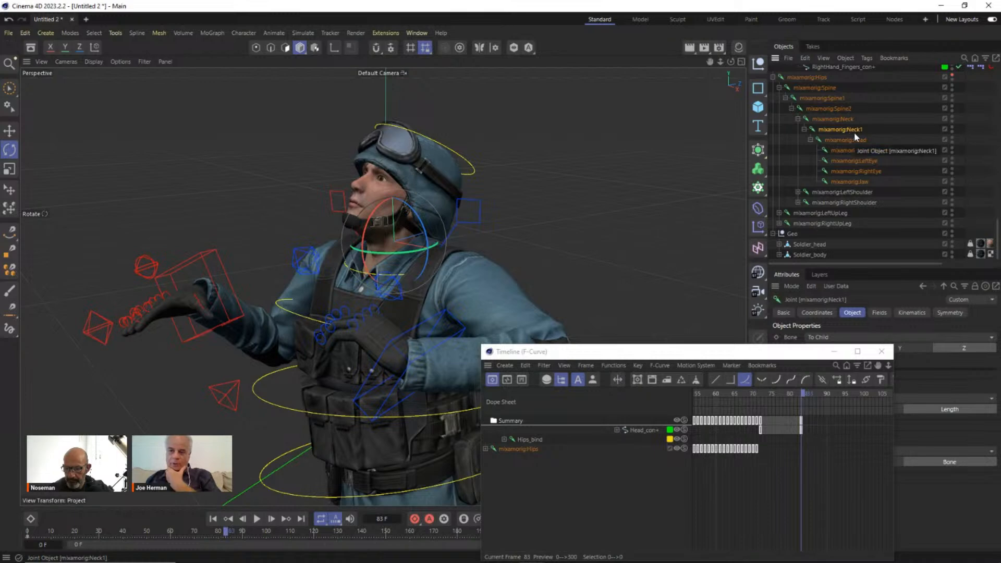
scroll(854, 133, "up", 15)
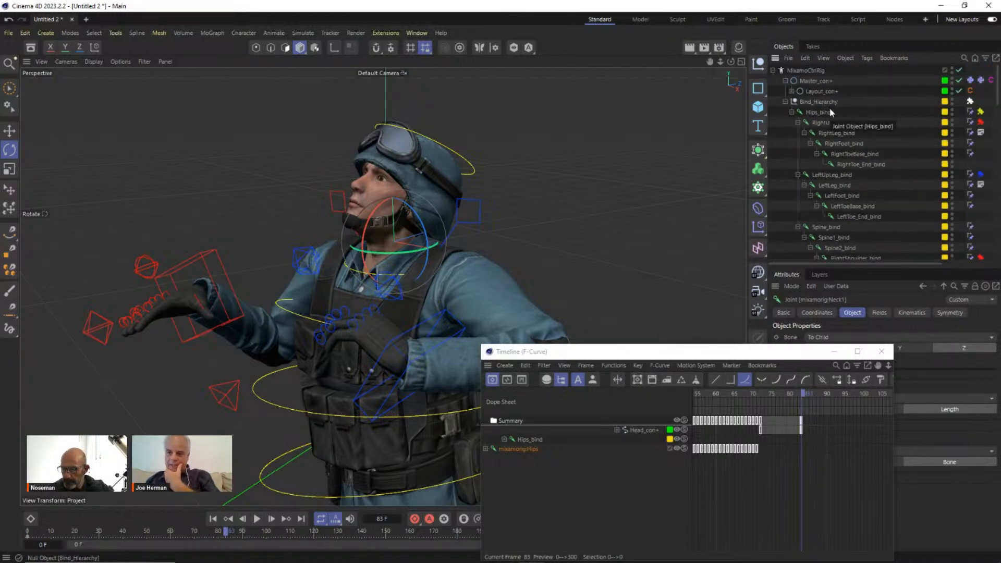
scroll(830, 108, "down", 10)
scroll(831, 108, "down", 10)
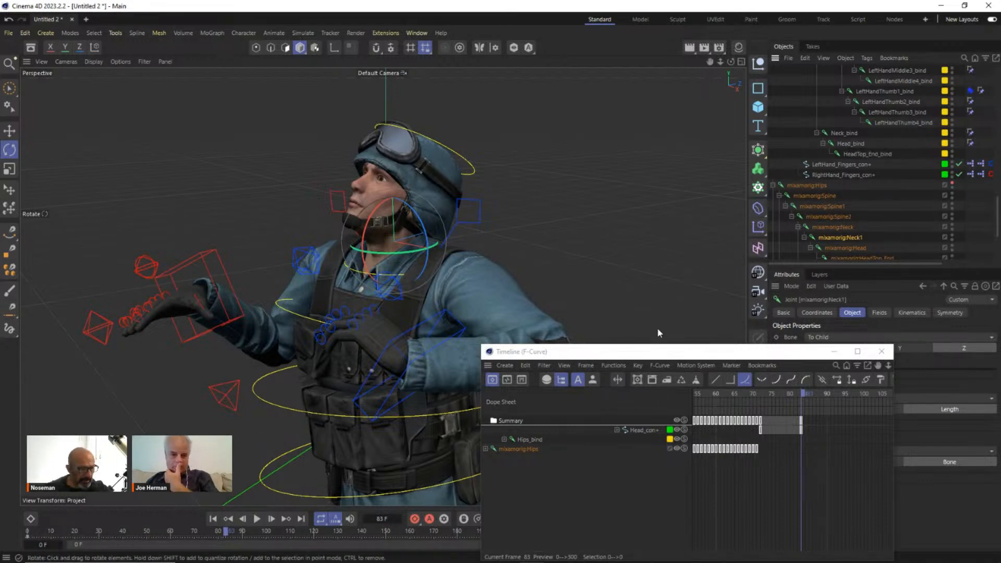
left_click_drag(658, 355, 692, 376)
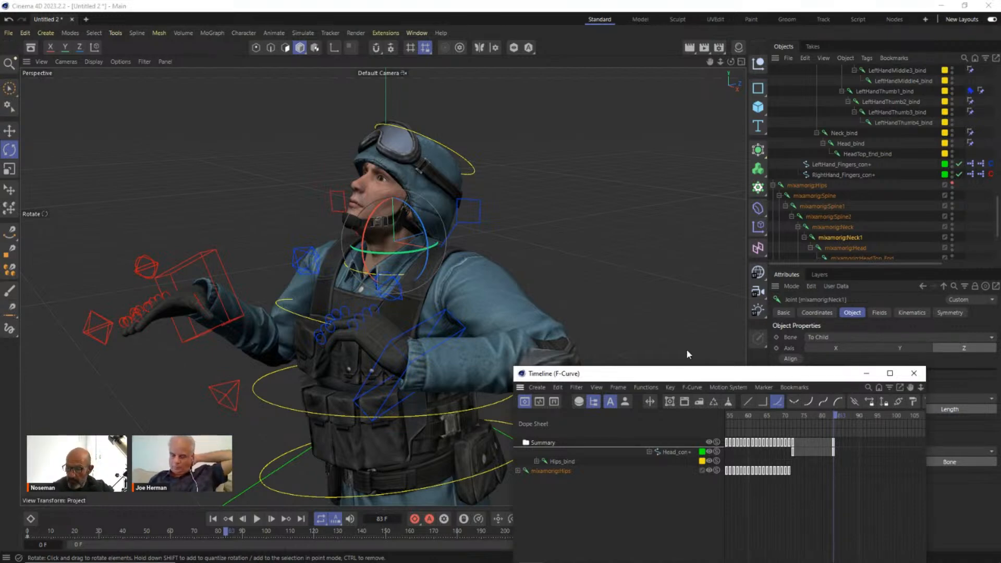
Step: Switch to the StreamYard page in Chrome and look back through the earlier live viewer comments
mouse_move(561, 553)
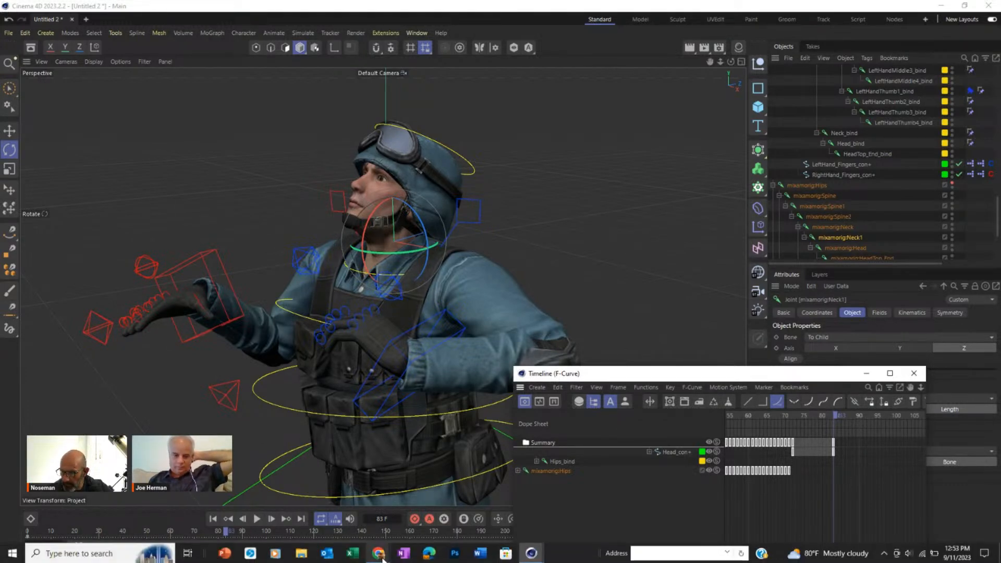
mouse_move(383, 557)
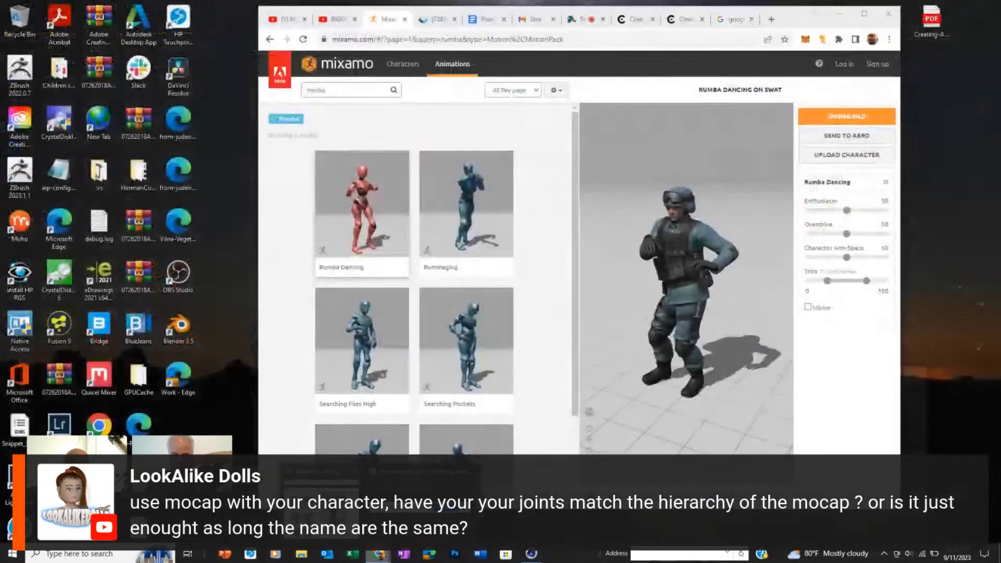
left_click(322, 505)
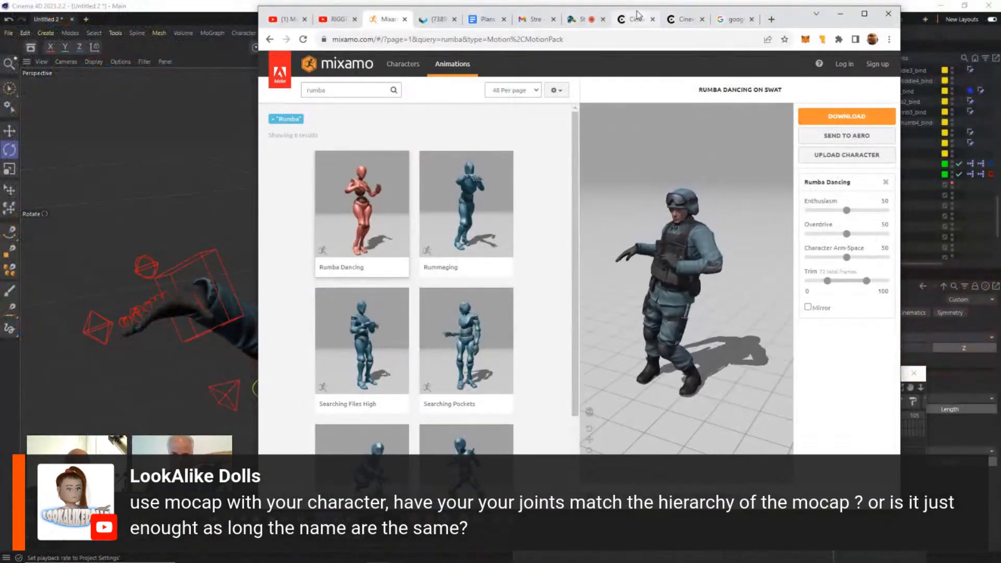
left_click(583, 19)
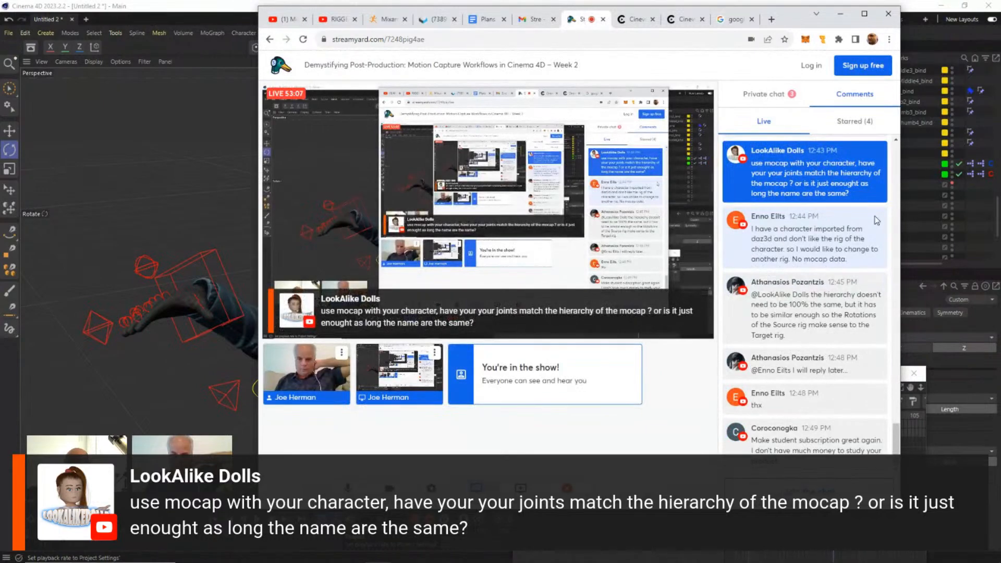
scroll(841, 224, "up", 5)
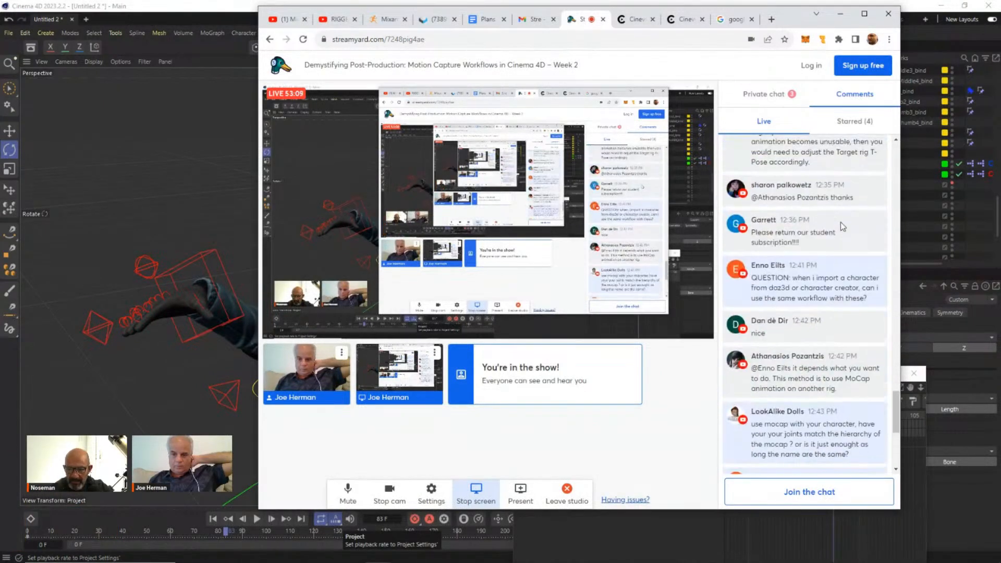
scroll(841, 226, "up", 4)
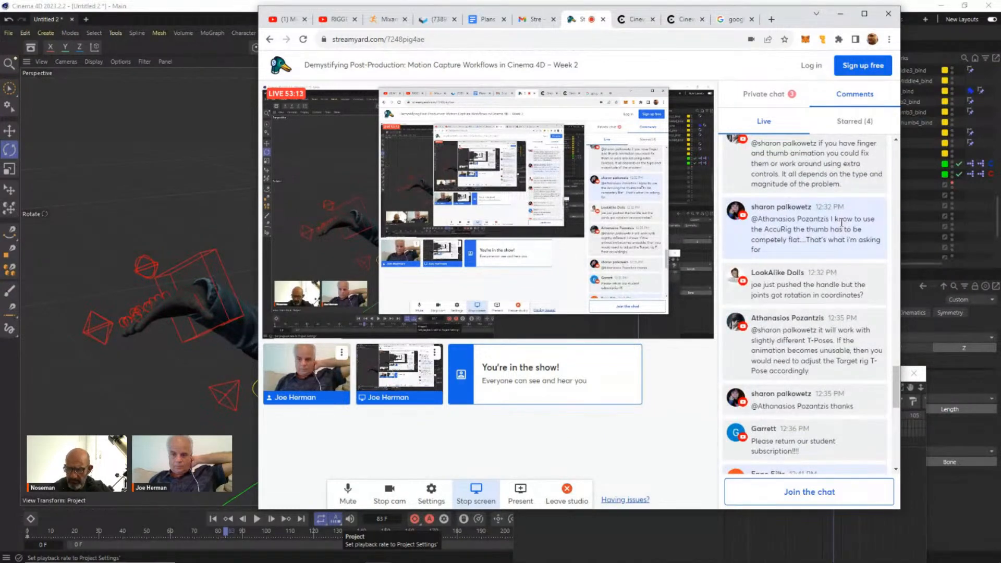
scroll(841, 223, "up", 8)
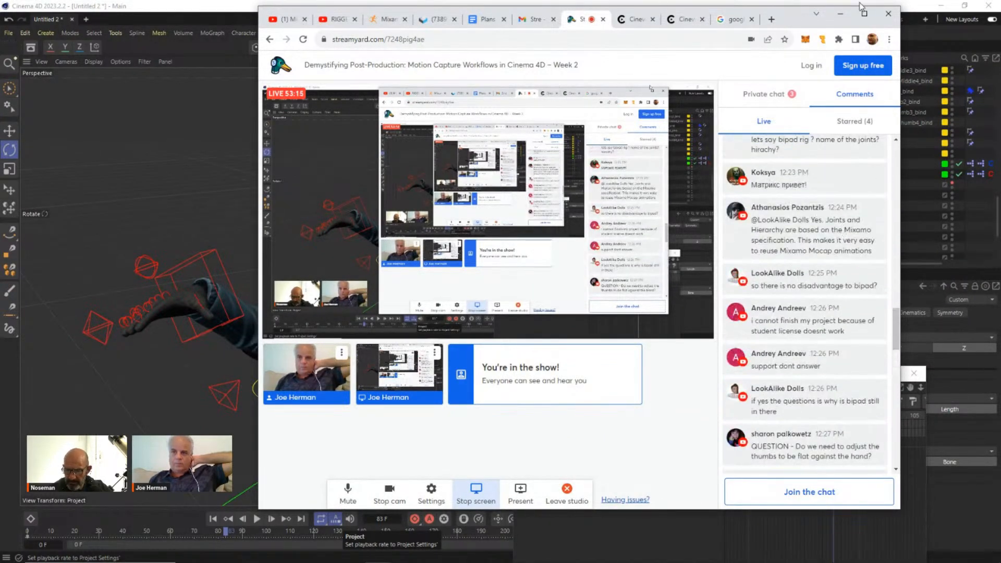
Step: Switch back to Cinema 4D, make the mixamorig:Hips skeleton visible in the viewport, and clear the neck joint selection
left_click(861, 5)
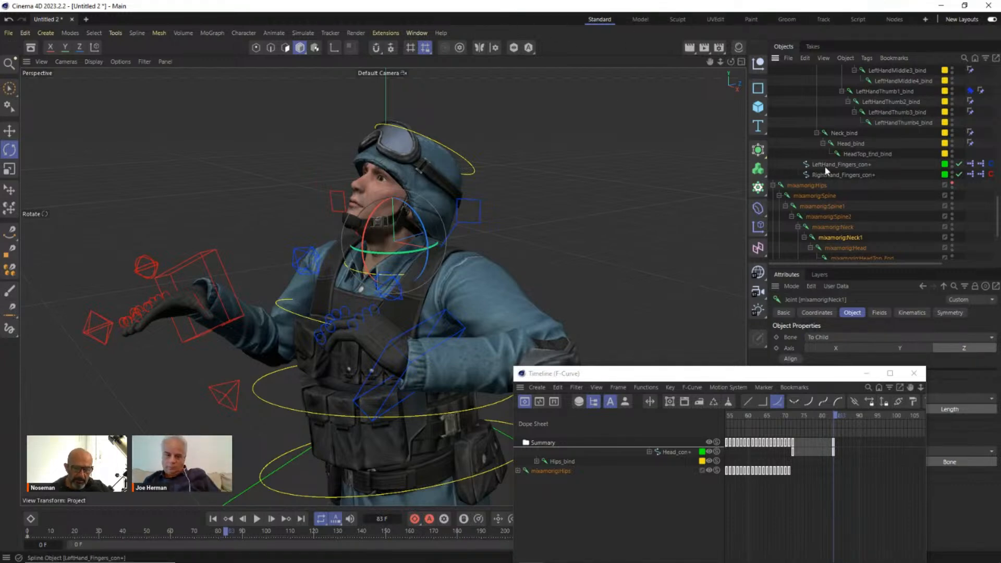
scroll(893, 204, "down", 5)
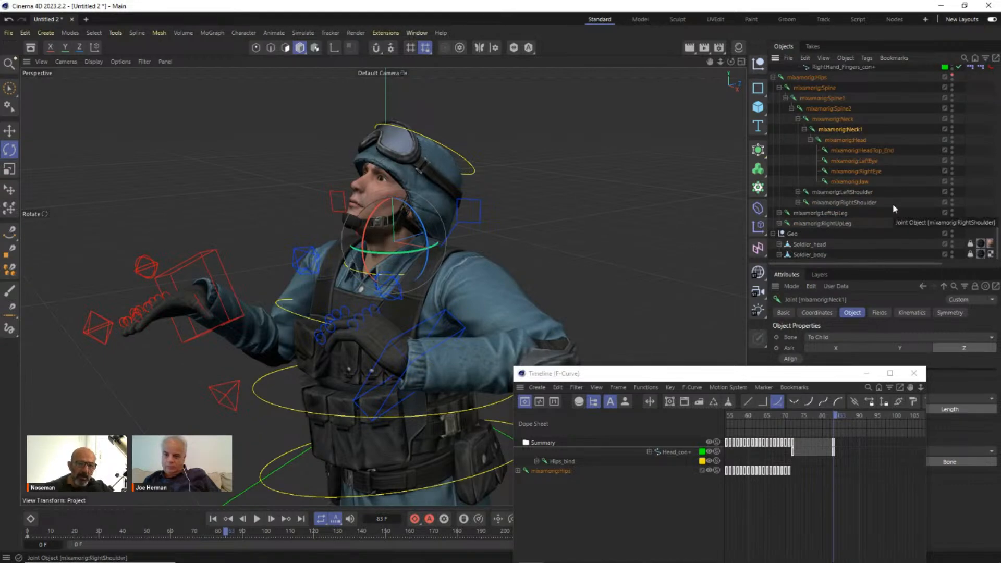
scroll(894, 210, "up", 5)
scroll(894, 211, "down", 3)
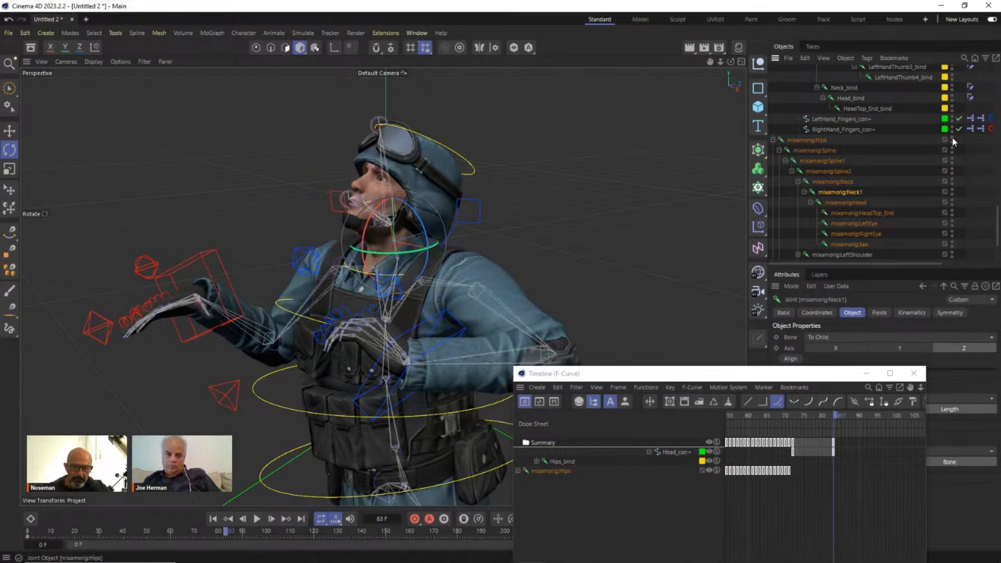
scroll(382, 215, "up", 8)
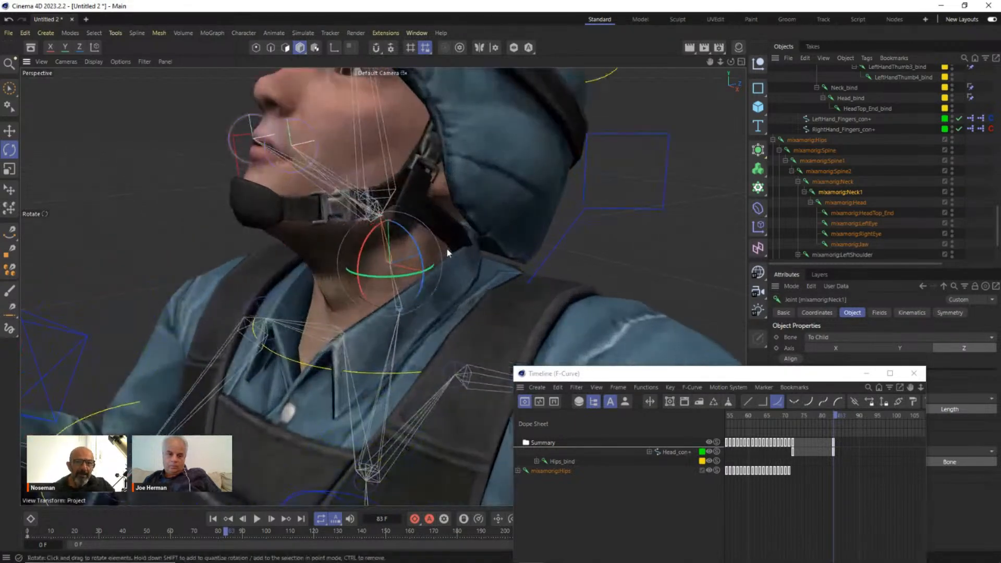
scroll(423, 271, "down", 2)
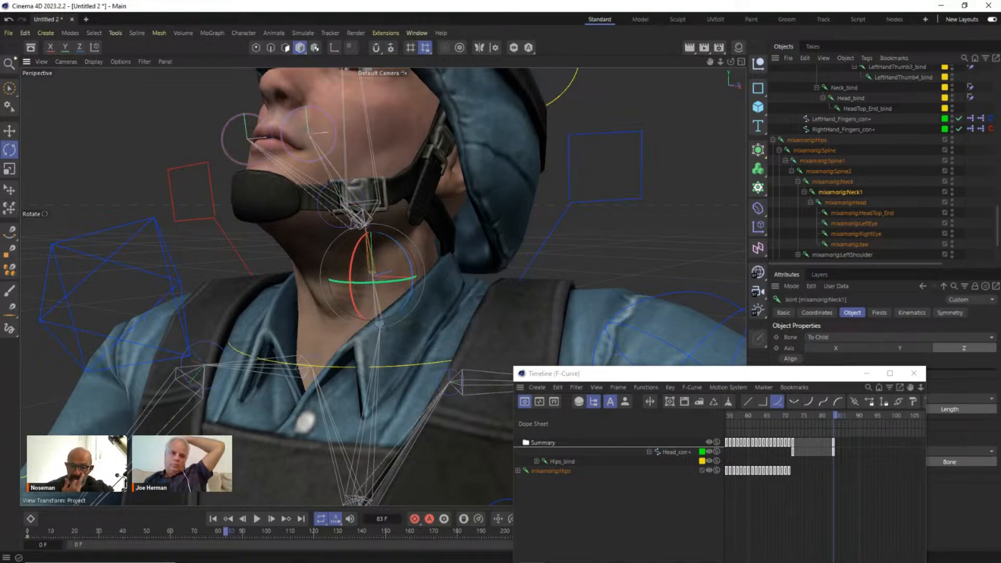
left_click(702, 195)
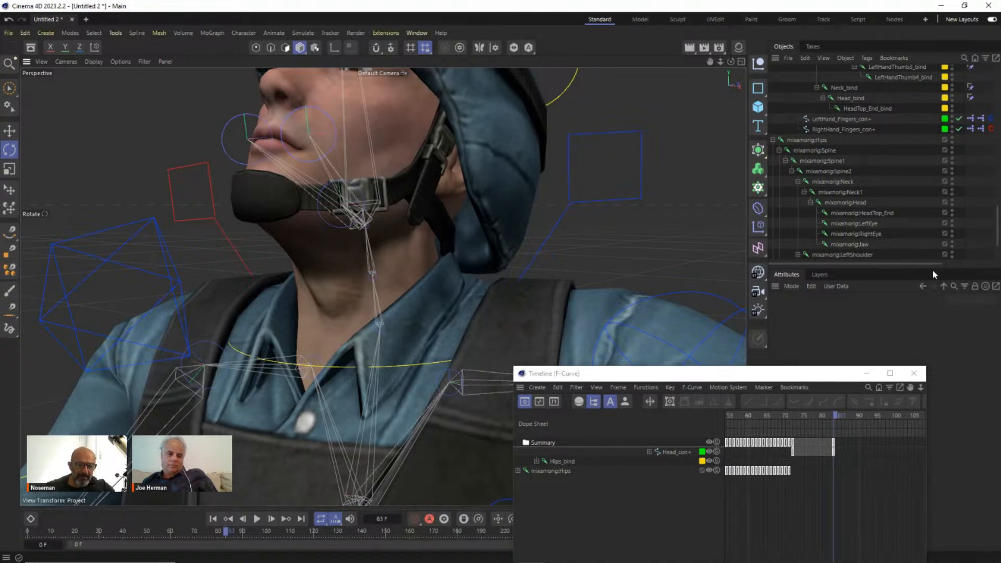
Step: Examine the Mixamo joint chain from the soldier's hips and spine up to the neck and head
scroll(443, 416, "down", 4)
middle_click_drag(439, 415, 457, 126, "alt")
middle_click_drag(488, 258, 514, 261, "alt")
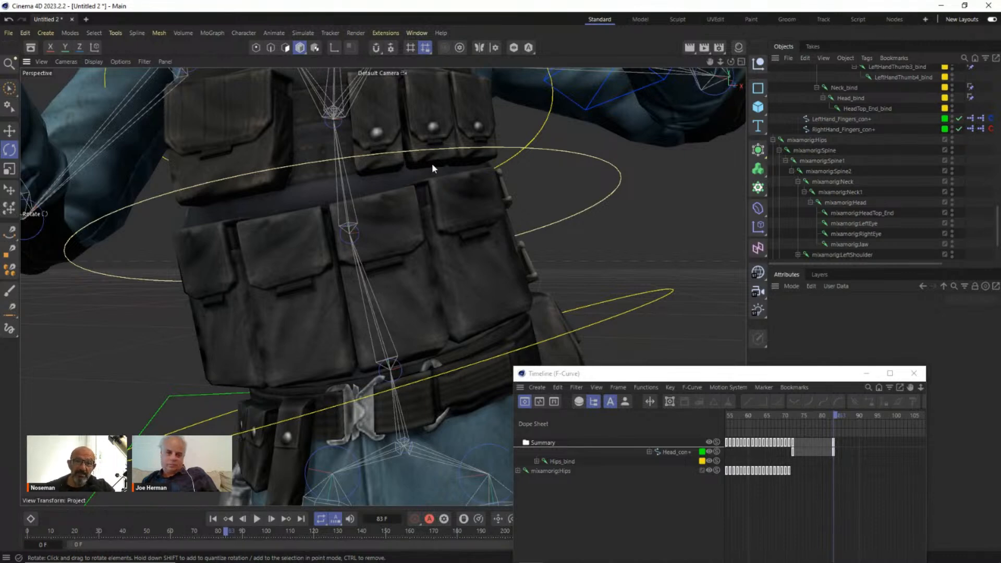
left_click_drag(440, 158, 330, 233, "alt")
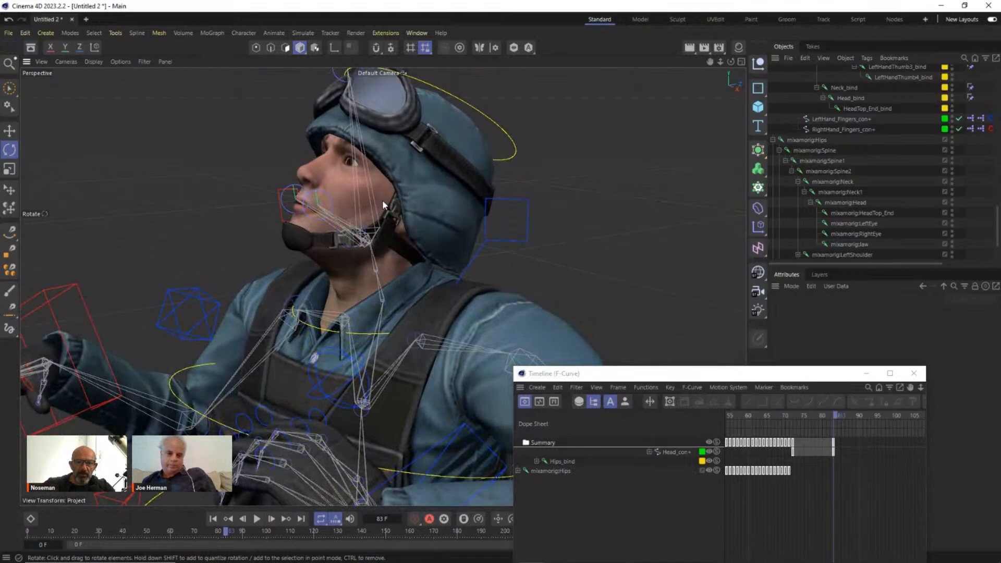
scroll(383, 200, "up", 2)
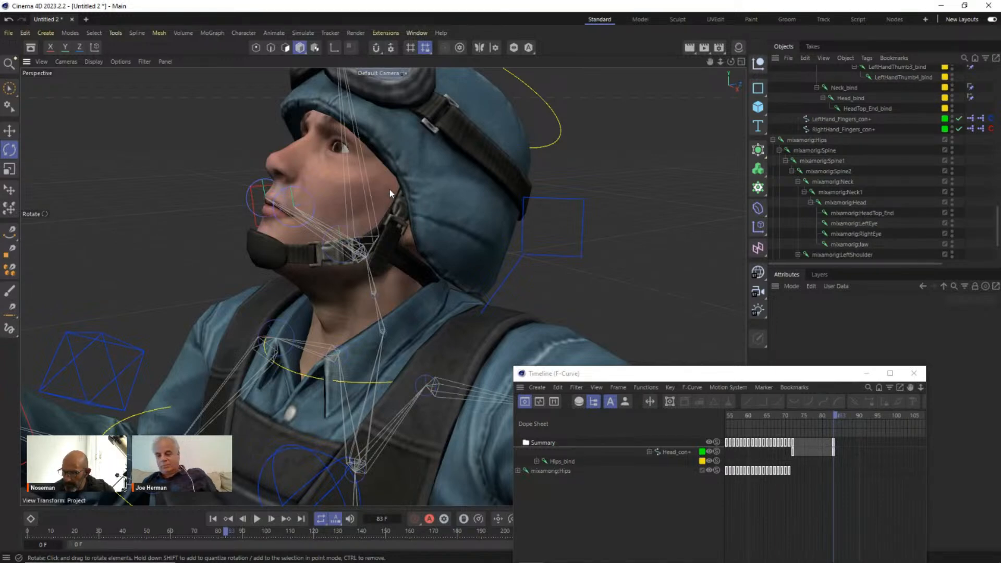
Step: Move the current time to frame 100 and select the Head_con keys at frame 83
mouse_move(834, 416)
left_mouse_down()
mouse_move(788, 417)
mouse_move(835, 424)
left_mouse_up()
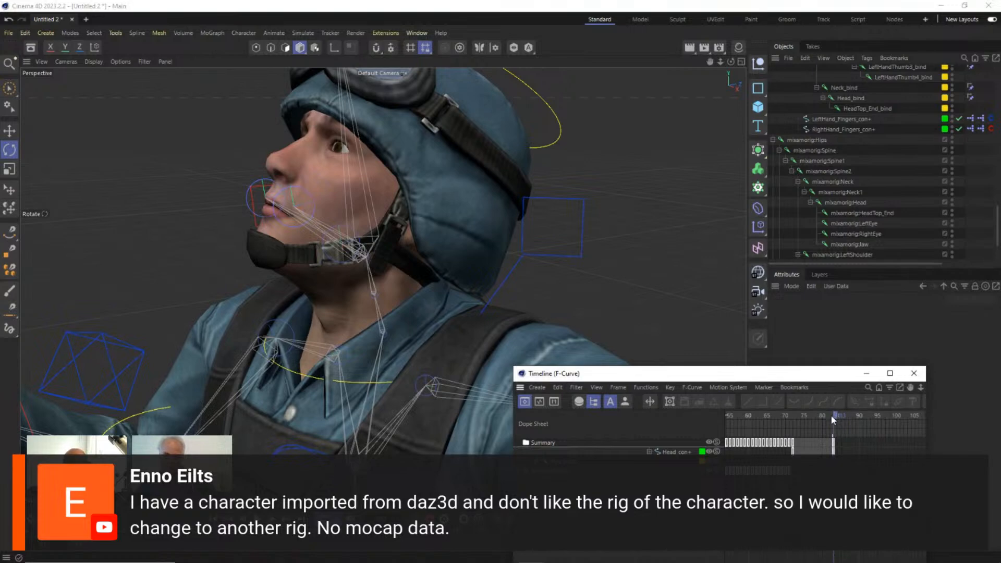
mouse_move(831, 414)
left_mouse_down()
mouse_move(803, 419)
mouse_move(841, 424)
mouse_move(788, 421)
mouse_move(834, 433)
left_mouse_up()
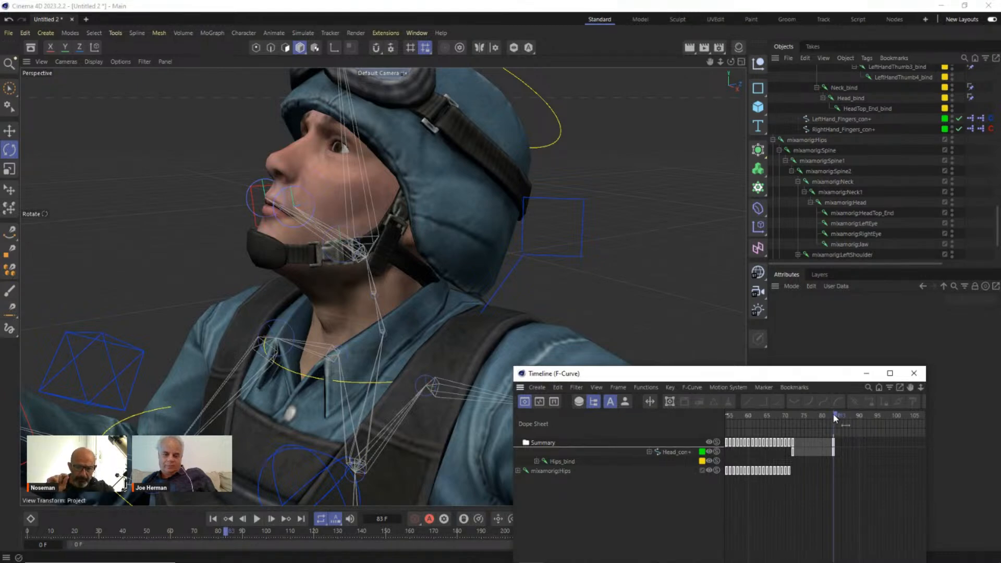
left_click_drag(834, 418, 897, 420)
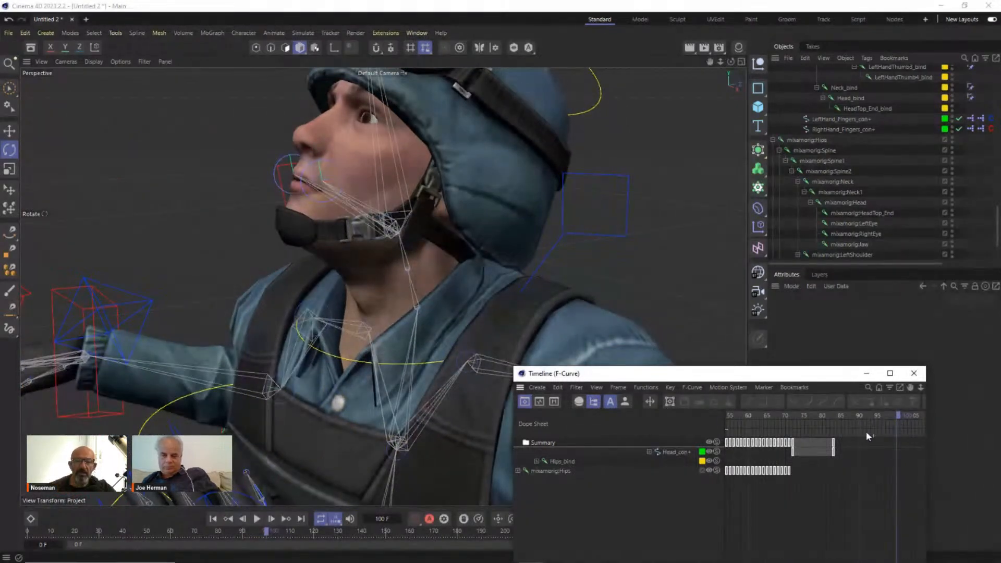
left_click_drag(843, 471, 822, 433)
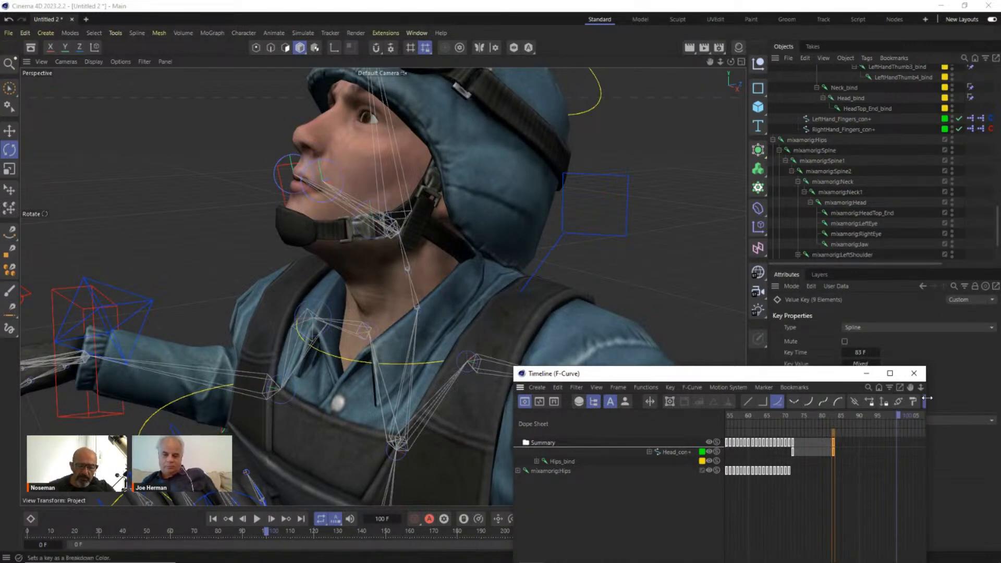
Step: Look over the interpolation and tangent commands for the selected keys, and reposition the Timeline window over the viewport
left_click_drag(824, 378, 856, 316)
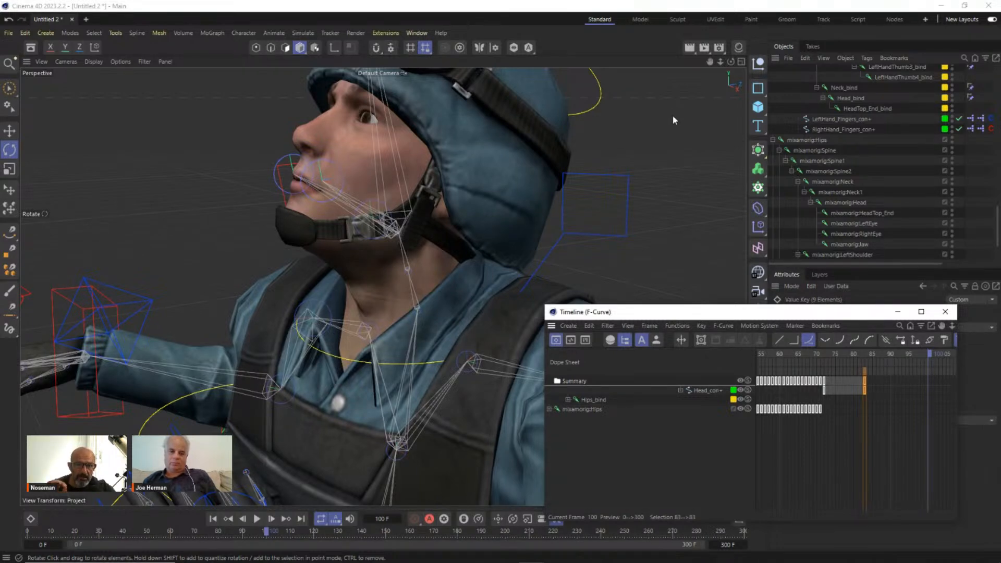
left_click(708, 325)
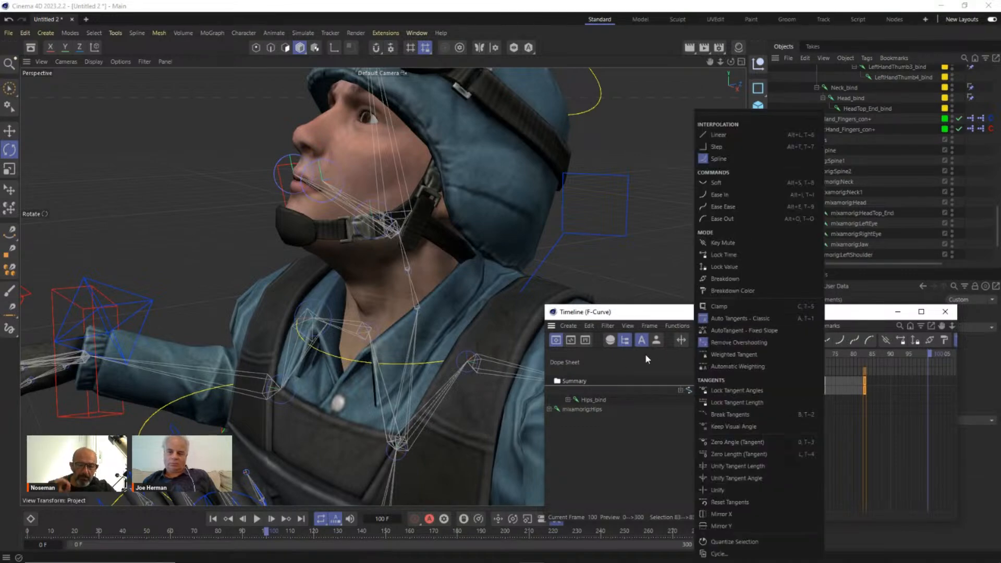
left_click(638, 310)
left_click_drag(665, 315, 637, 186)
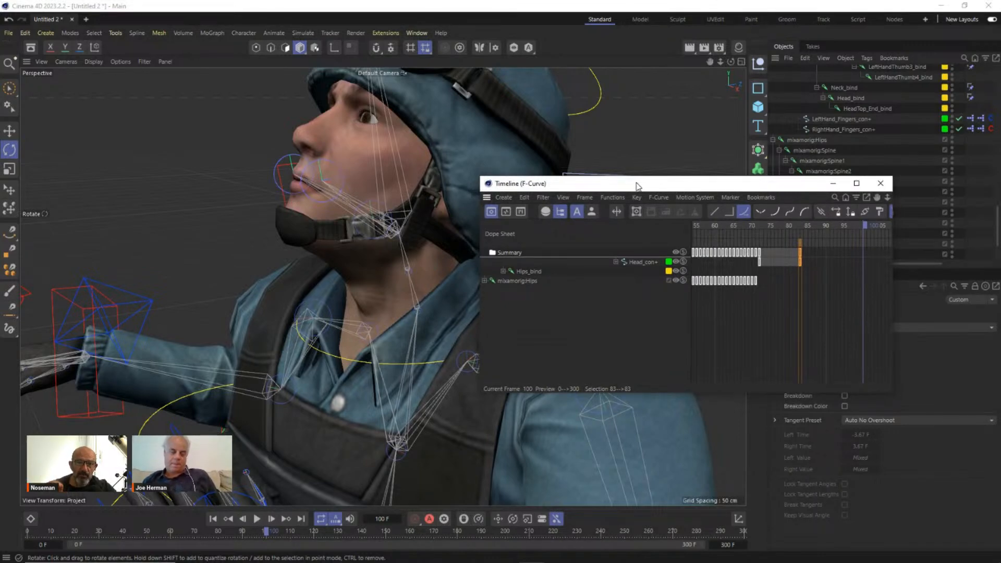
left_click_drag(636, 187, 494, 275)
Step: Inspect the object properties of MixamoCtrlRig and the namespace and retarget options in the Retarget Master settings of Master_con
scroll(814, 73, "up", 10)
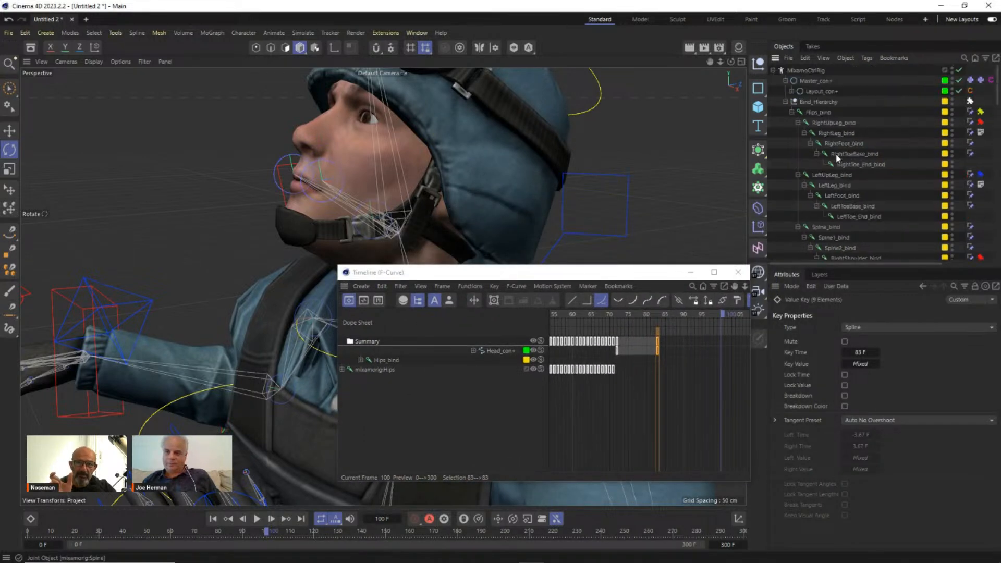
left_click(795, 70)
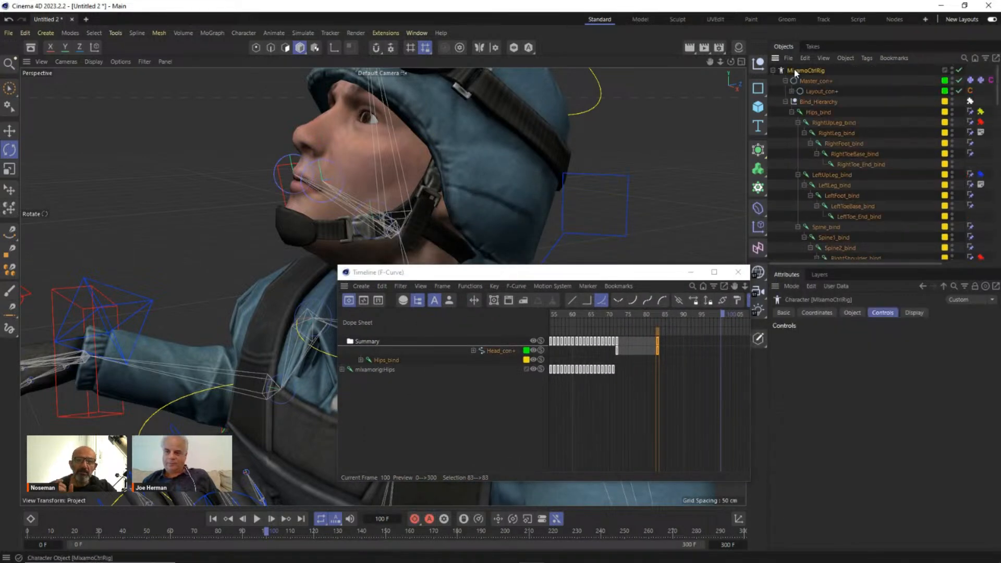
left_click(850, 314)
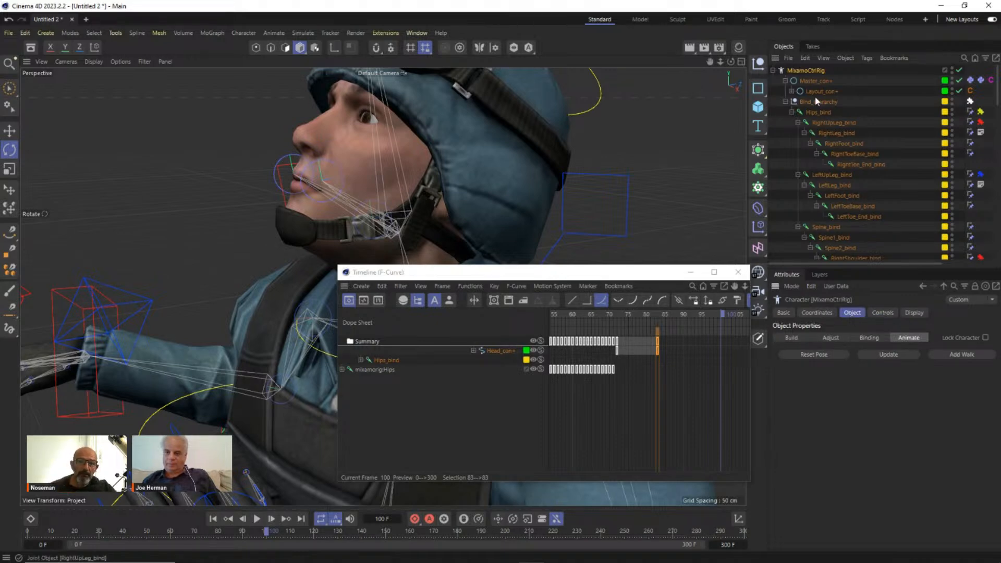
left_click(817, 82)
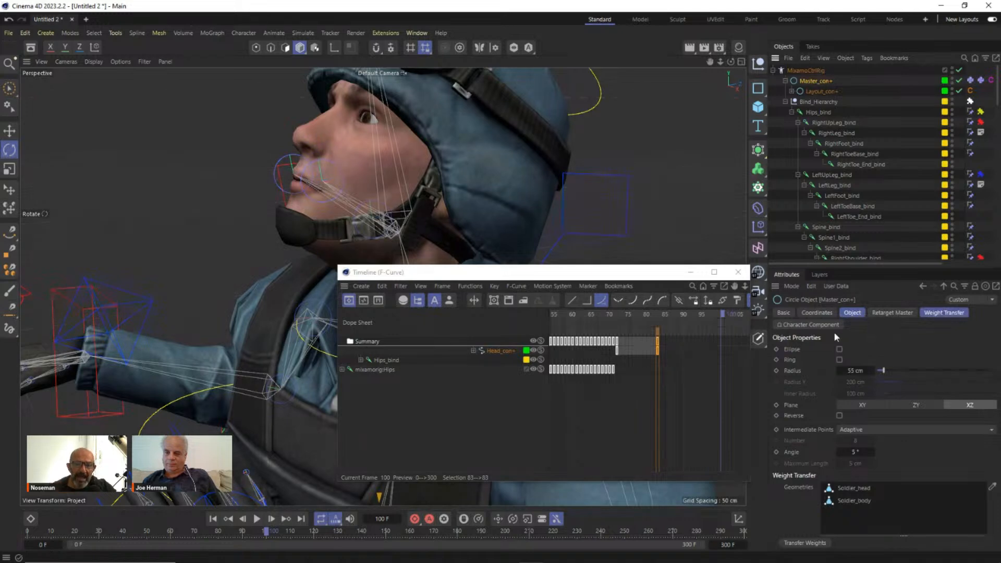
left_click(883, 314)
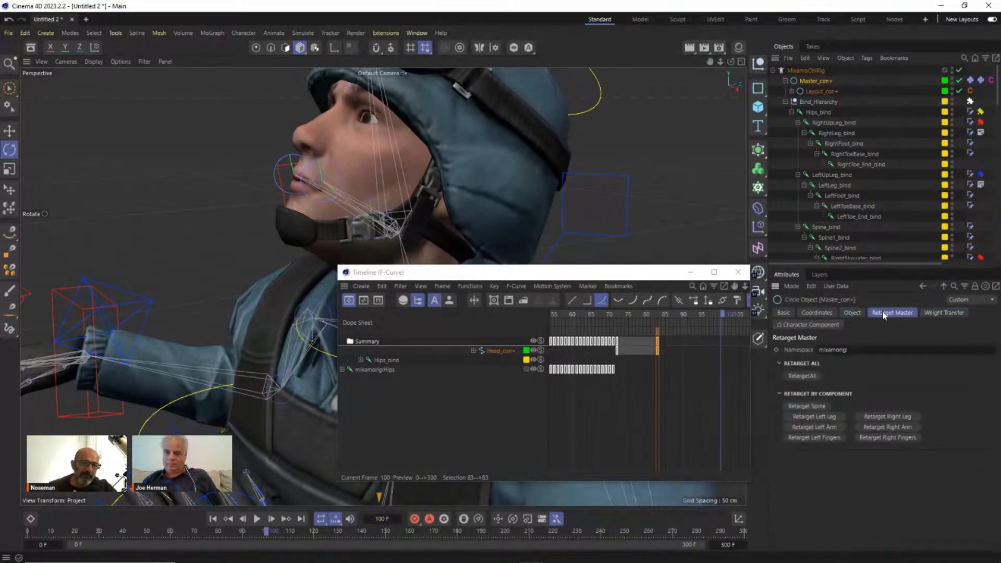
double_click(842, 350)
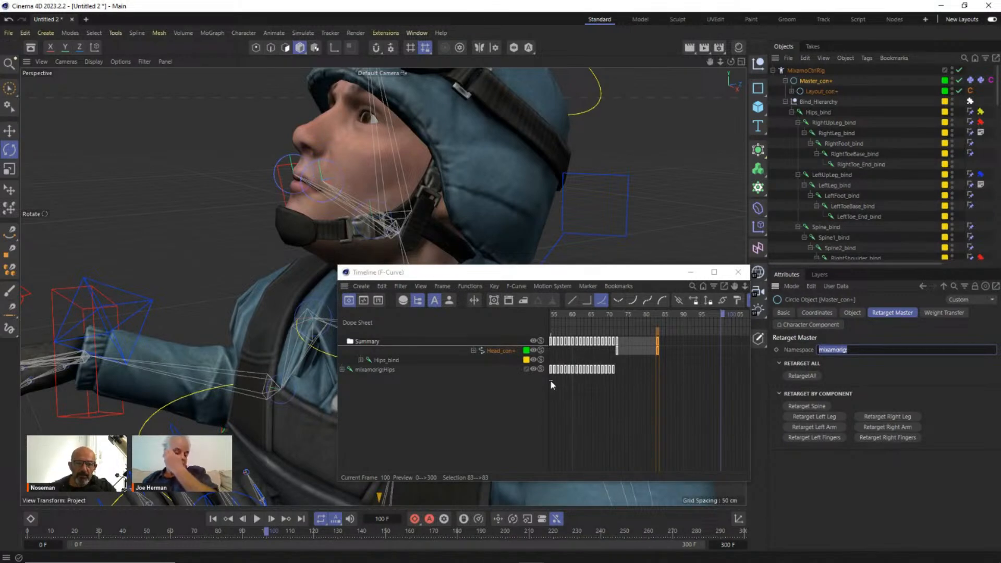
Step: Set the viewport Visible display of MixamoCtrlRig to Full, with the Timeline window moved out of the way
left_click(821, 70)
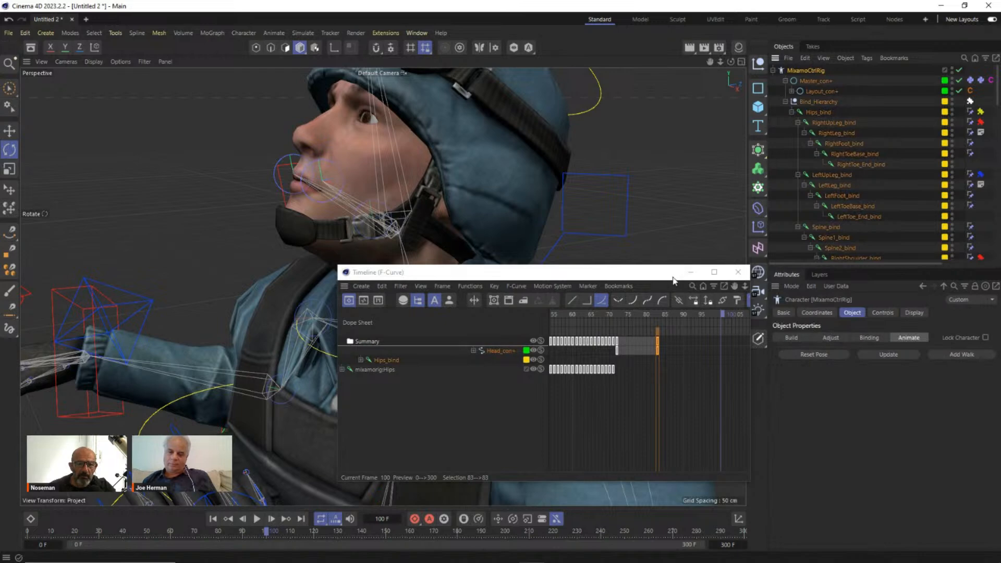
left_click_drag(652, 276, 773, 456)
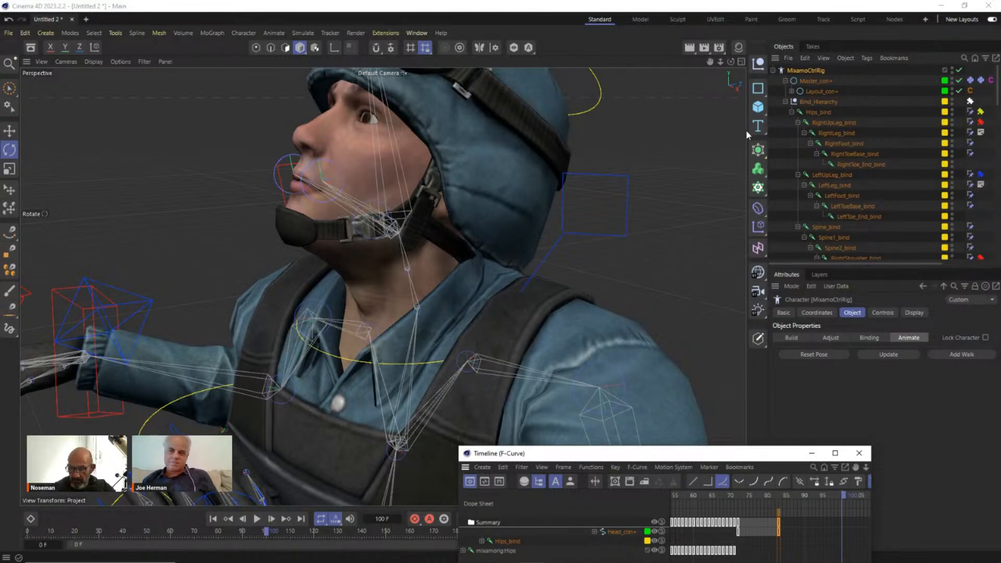
left_click(773, 71)
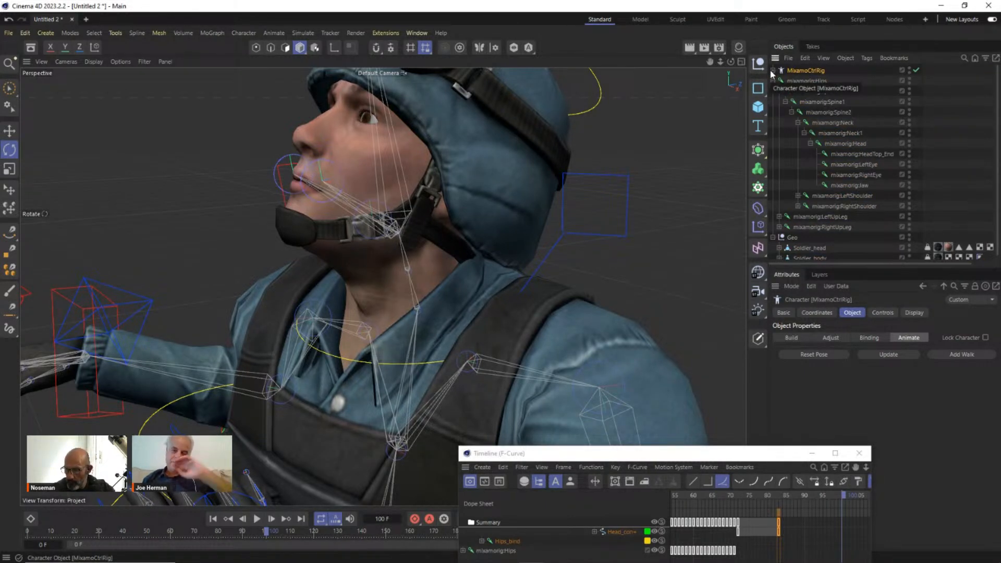
left_click(773, 71)
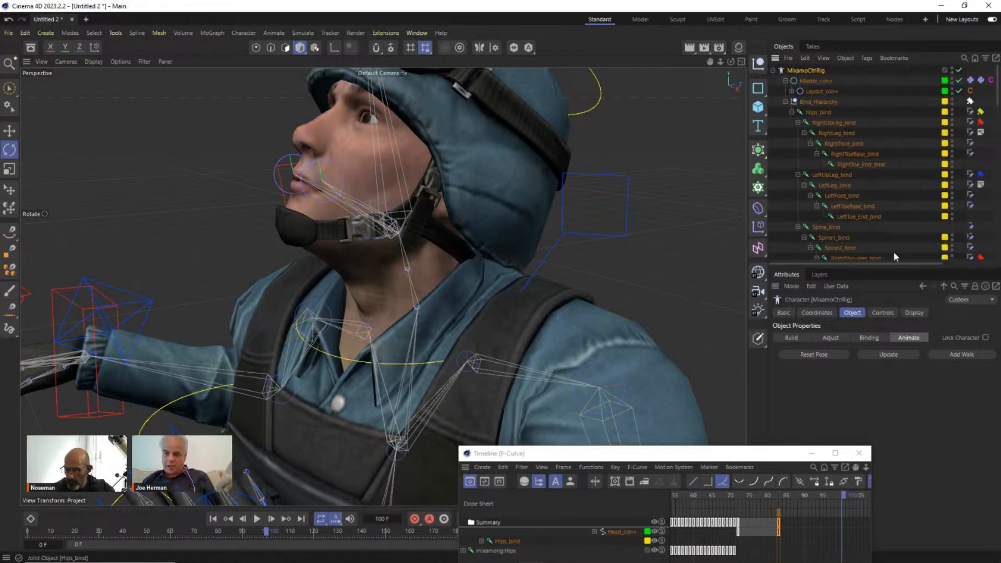
left_click(917, 314)
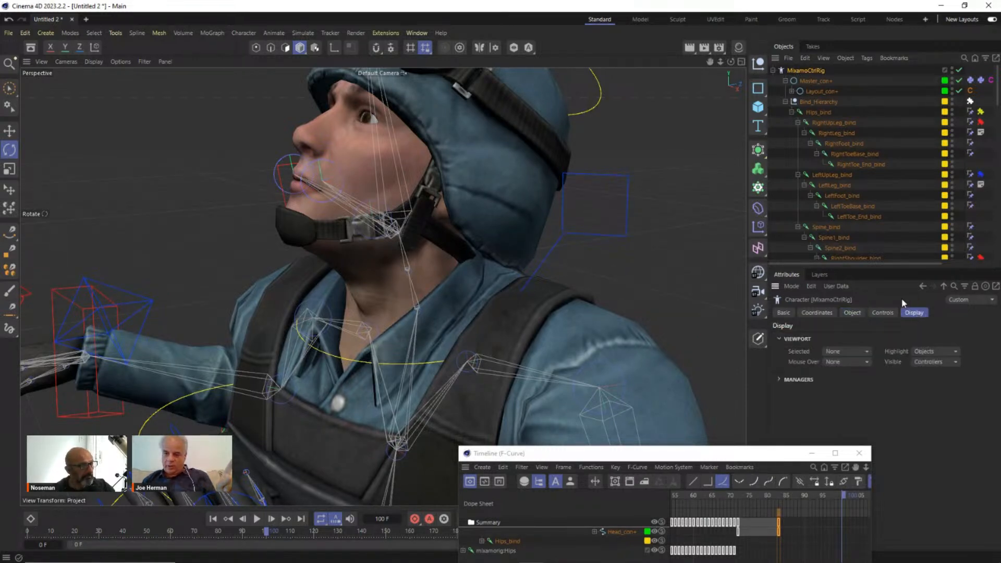
left_click(929, 362)
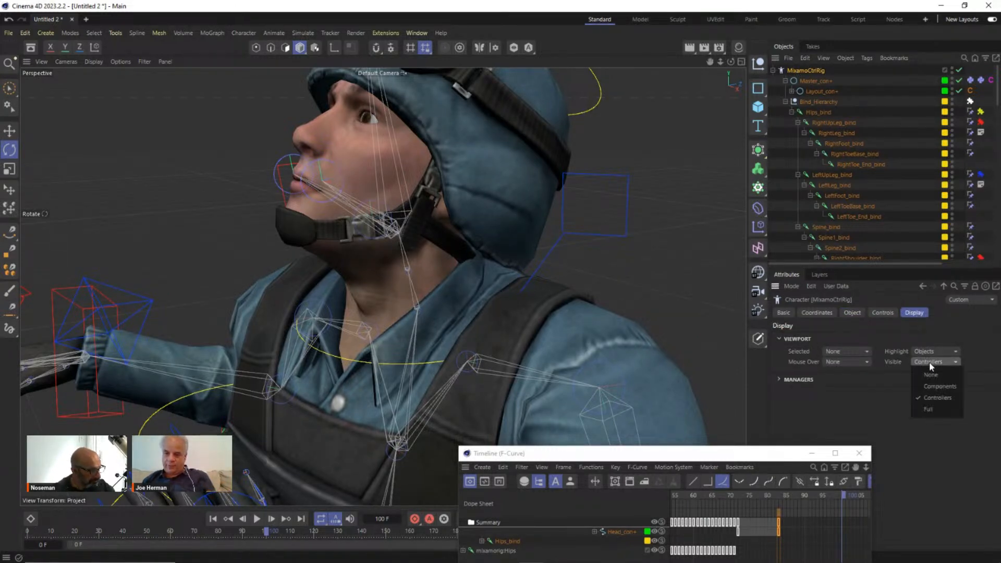
left_click(934, 409)
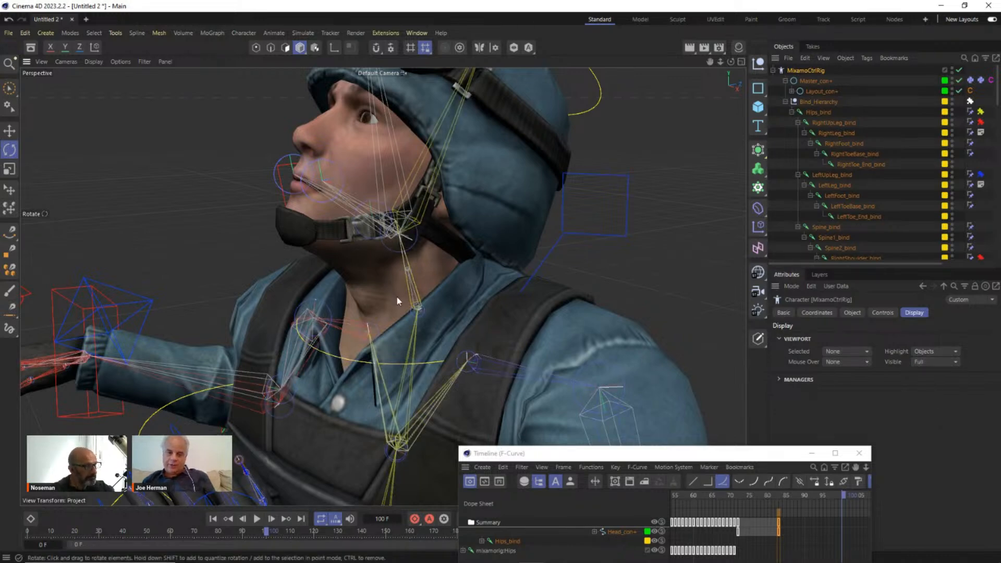
Step: Collapse the MixamoCtrlRig and mixamorig:Hips hierarchies and hide both in the viewport while comparing their neck joints
scroll(396, 296, "up", 3)
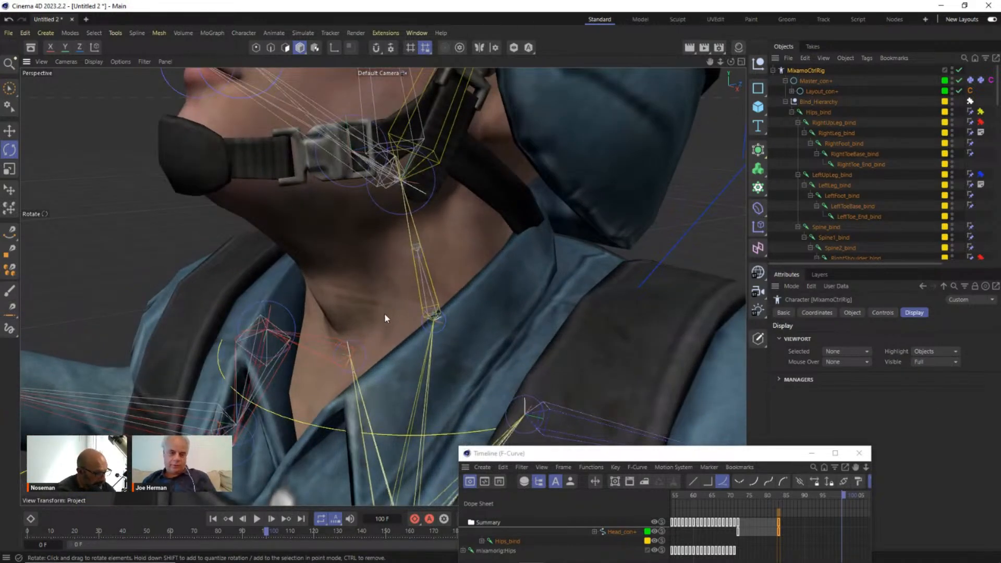
left_click_drag(384, 314, 388, 297, "alt")
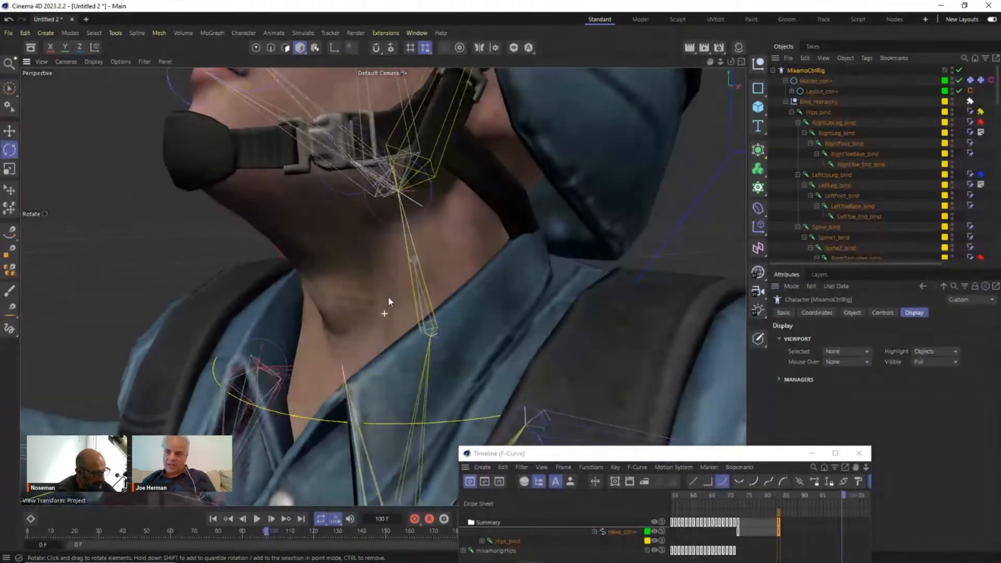
left_click(773, 70)
left_click(774, 80)
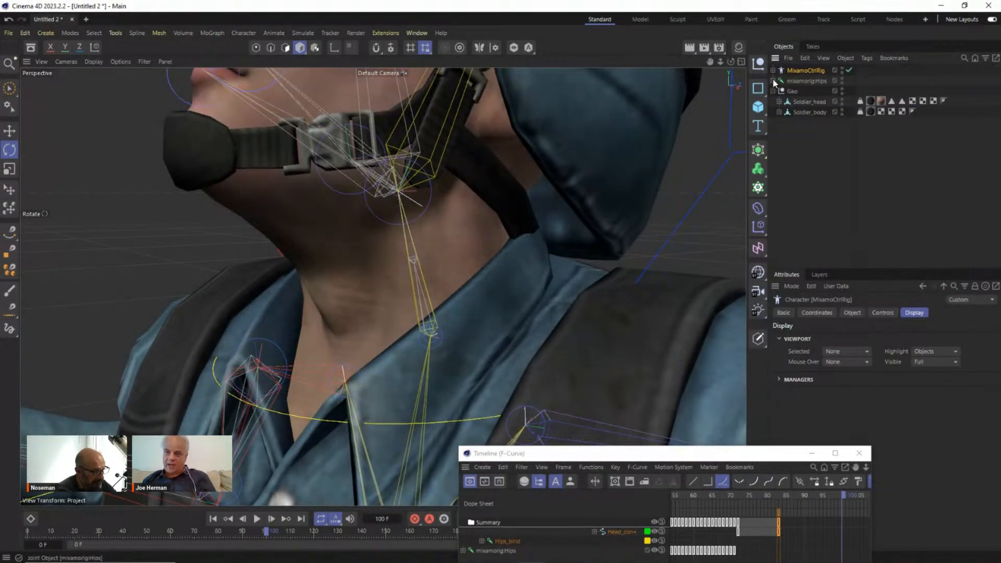
left_click(842, 70)
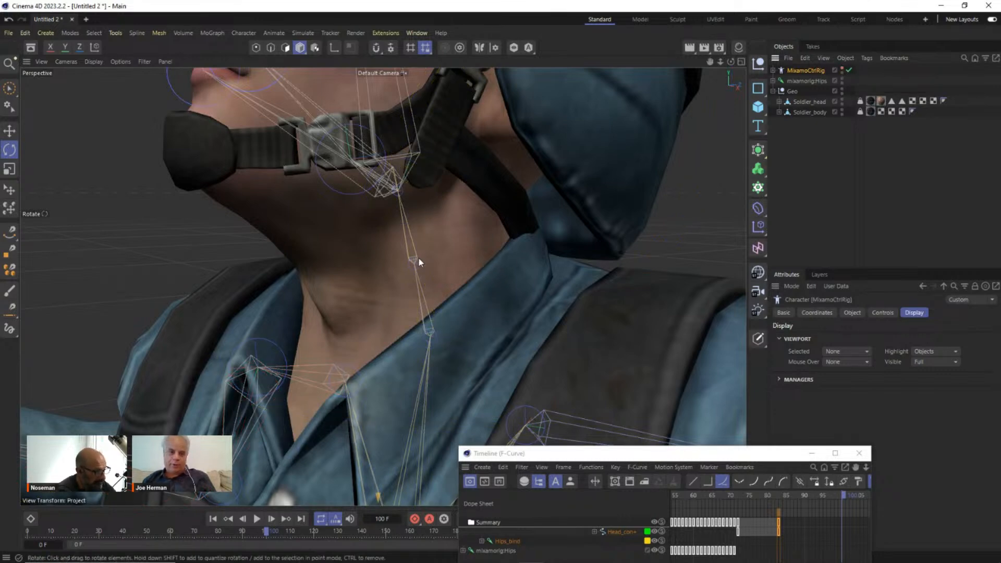
mouse_move(416, 262)
left_mouse_down()
mouse_move(467, 223)
mouse_move(507, 240)
mouse_move(408, 270)
left_mouse_up()
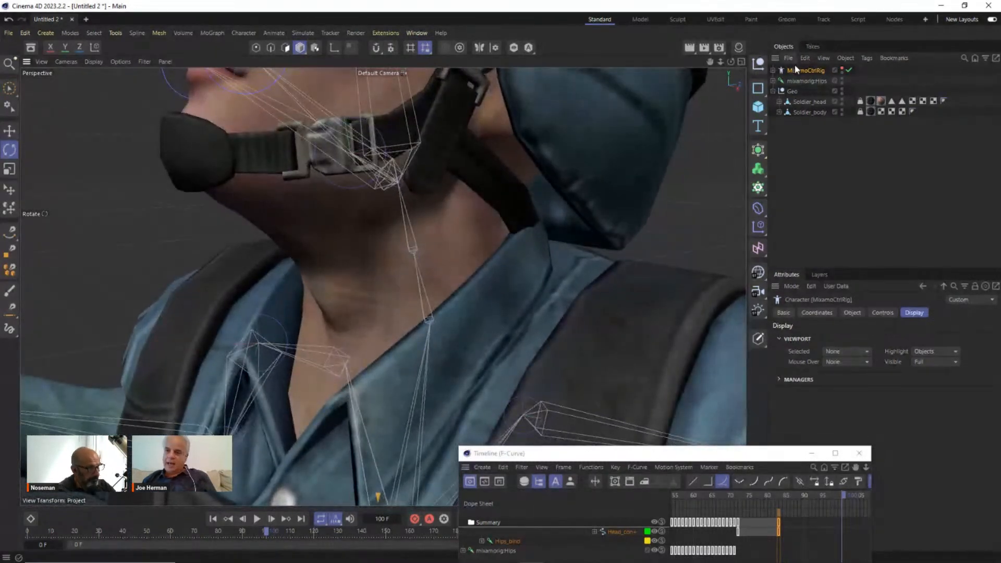
left_click(843, 80)
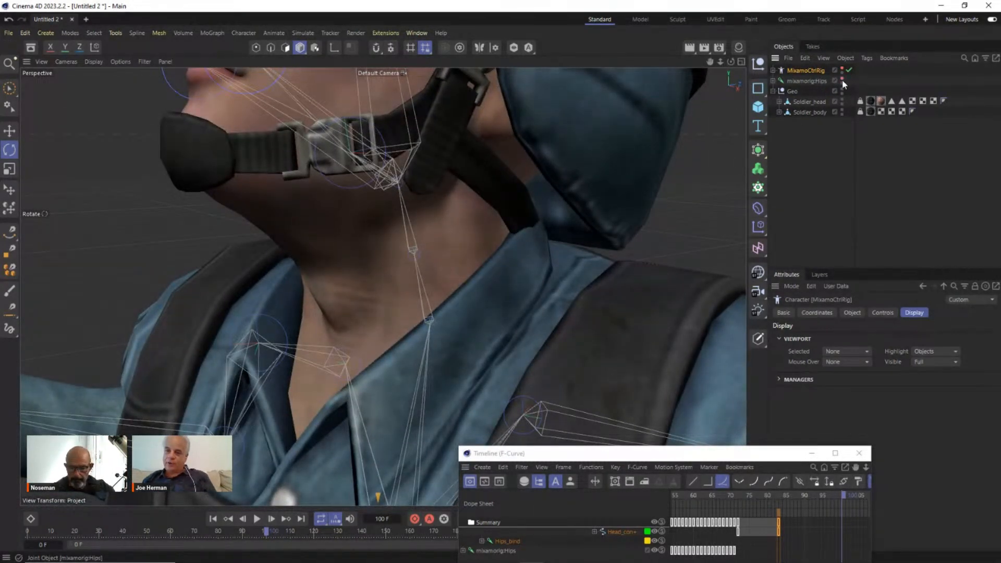
Step: Alternate the viewport visibility of MixamoCtrlRig and mixamorig:Hips to compare their neck joints, leaving only the control rig shown
left_click(842, 68)
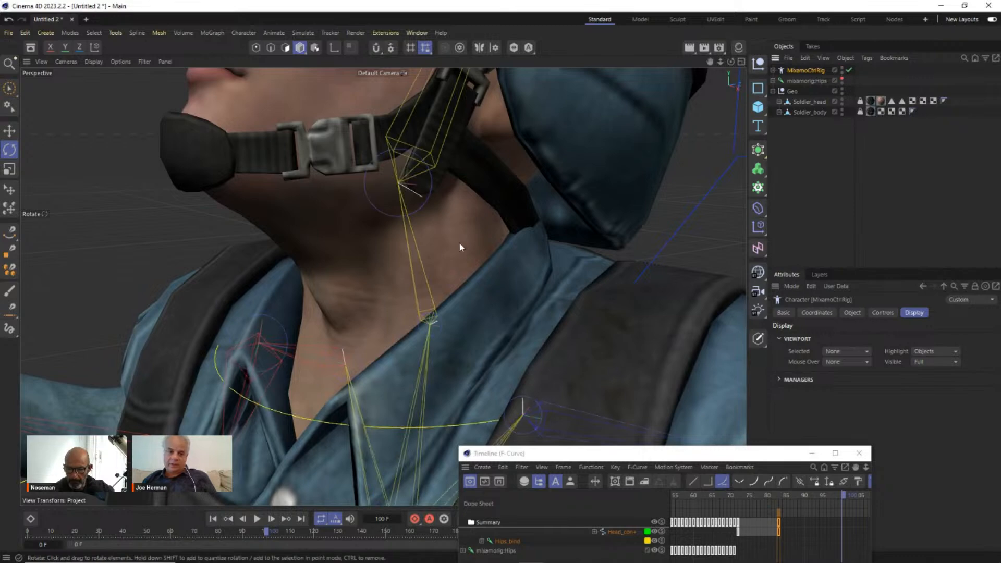
mouse_move(459, 242)
left_mouse_down("alt")
mouse_move(465, 221)
mouse_move(483, 233)
mouse_move(459, 250)
left_mouse_up("alt")
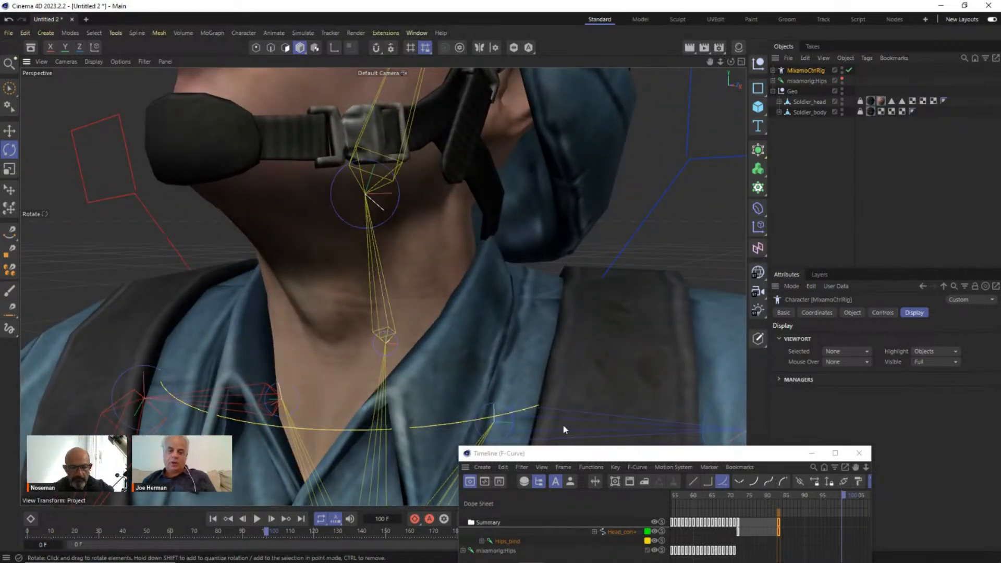
scroll(465, 290, "down", 5)
left_click_drag(514, 332, 425, 351, "alt")
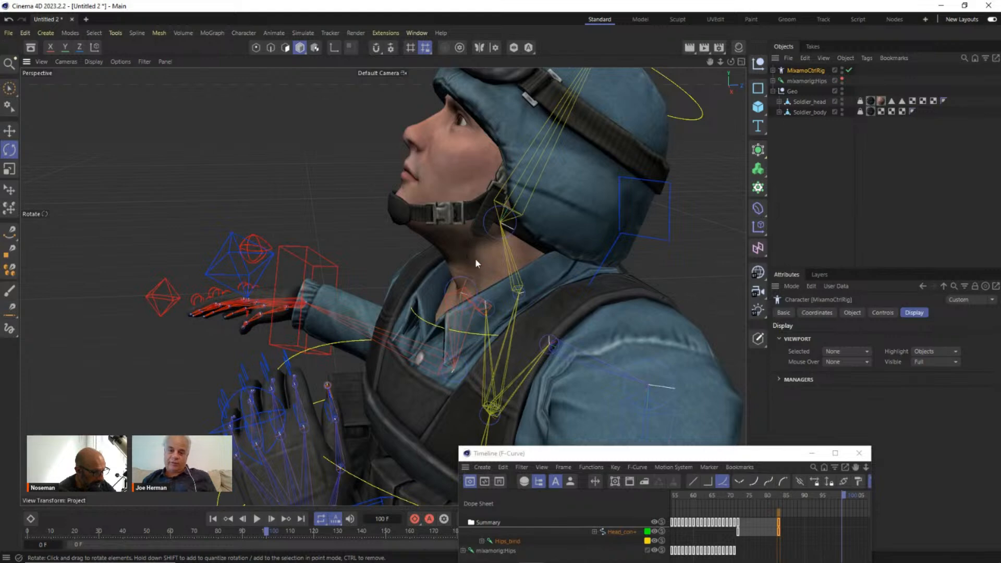
left_click(842, 67)
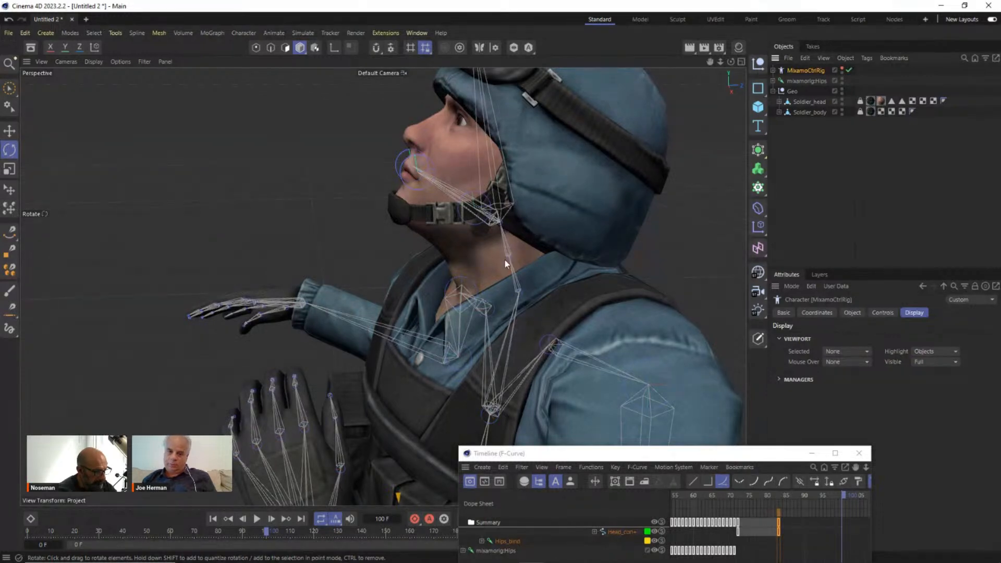
left_click(841, 78)
left_click(842, 68)
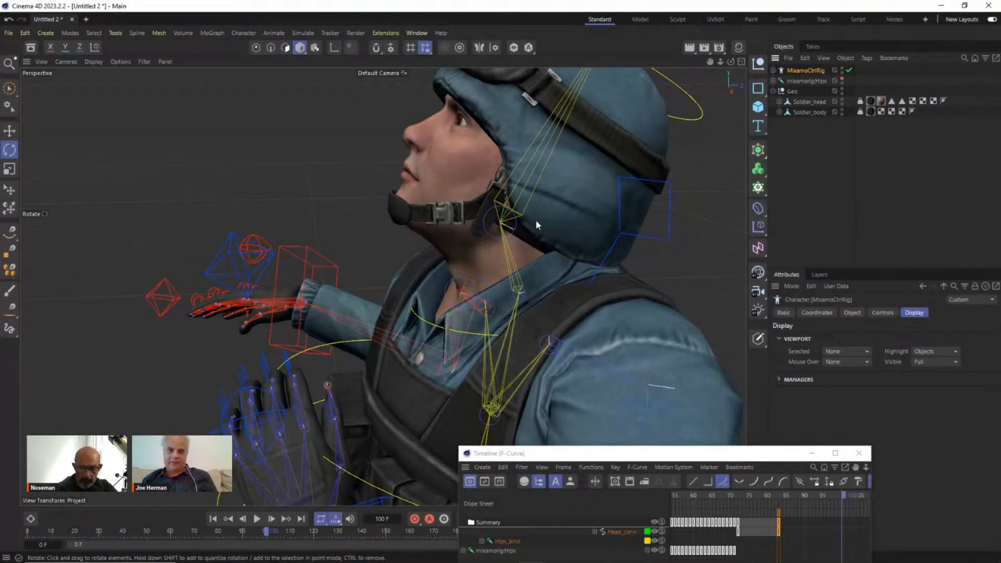
Step: Examine the control rig around the neck and upper body, showing the mixamorig:Hips joints over it briefly before hiding them again
scroll(523, 191, "down", 5)
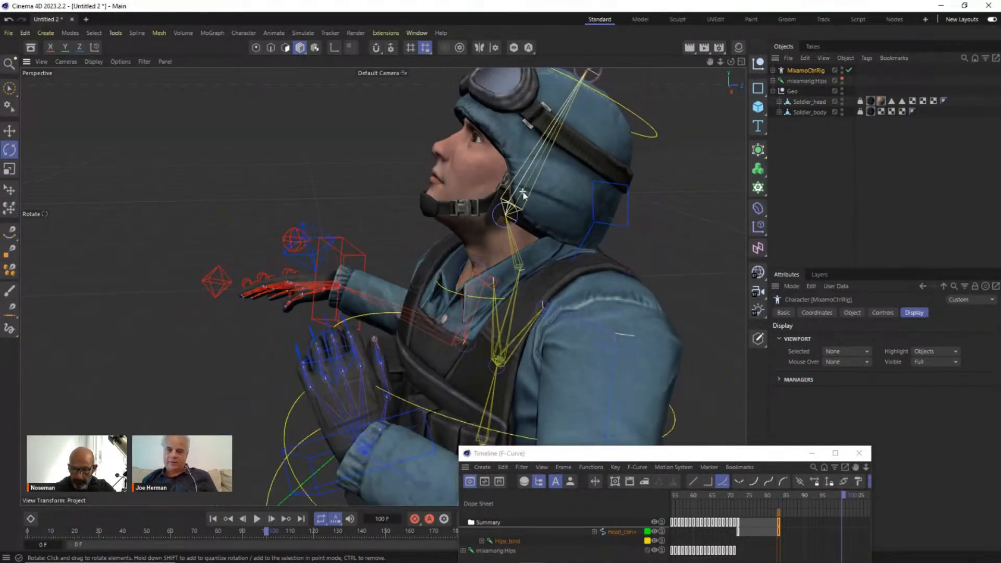
left_click_drag(522, 191, 537, 248, "alt")
scroll(520, 239, "up", 5)
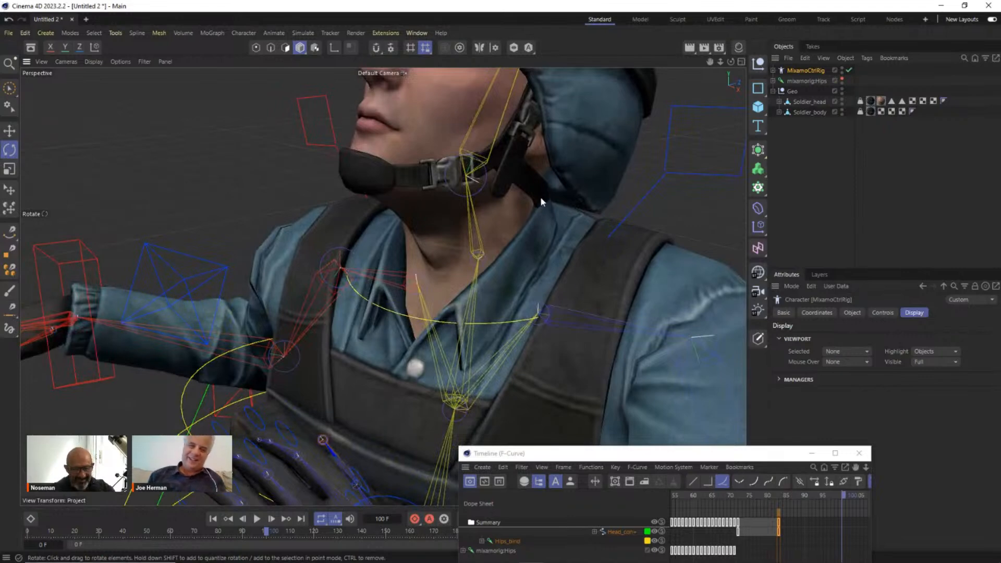
scroll(530, 208, "down", 5)
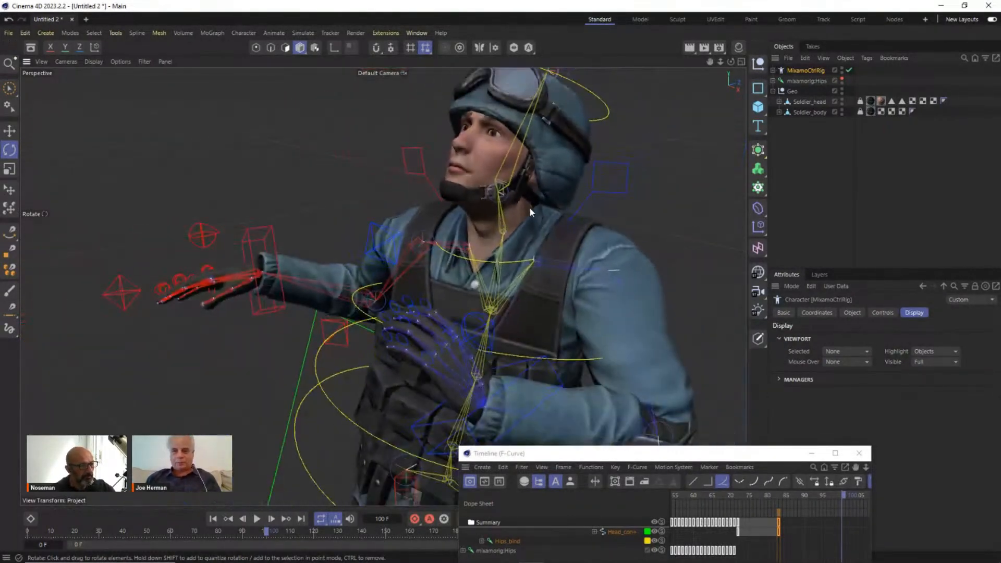
left_click(842, 79)
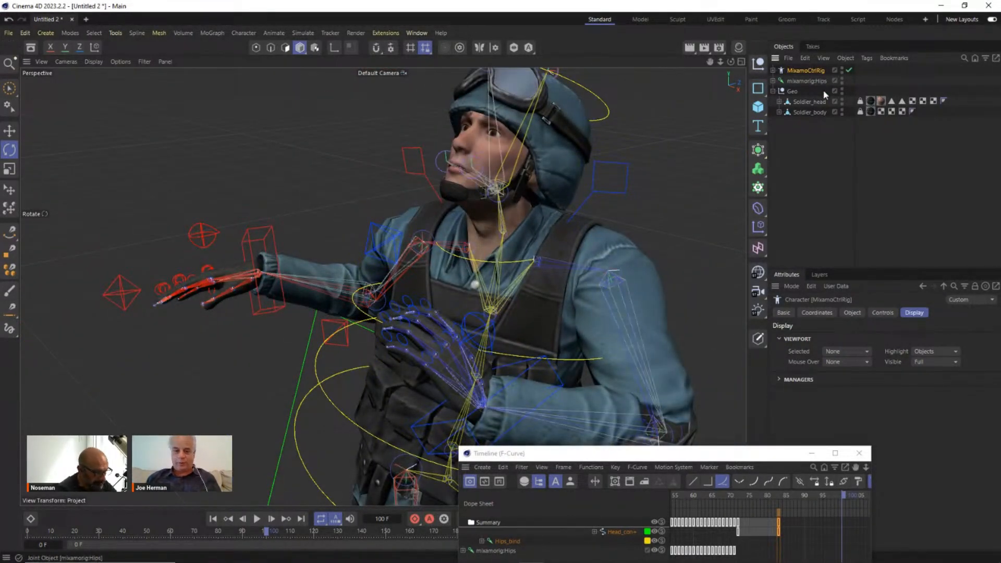
left_click(841, 79)
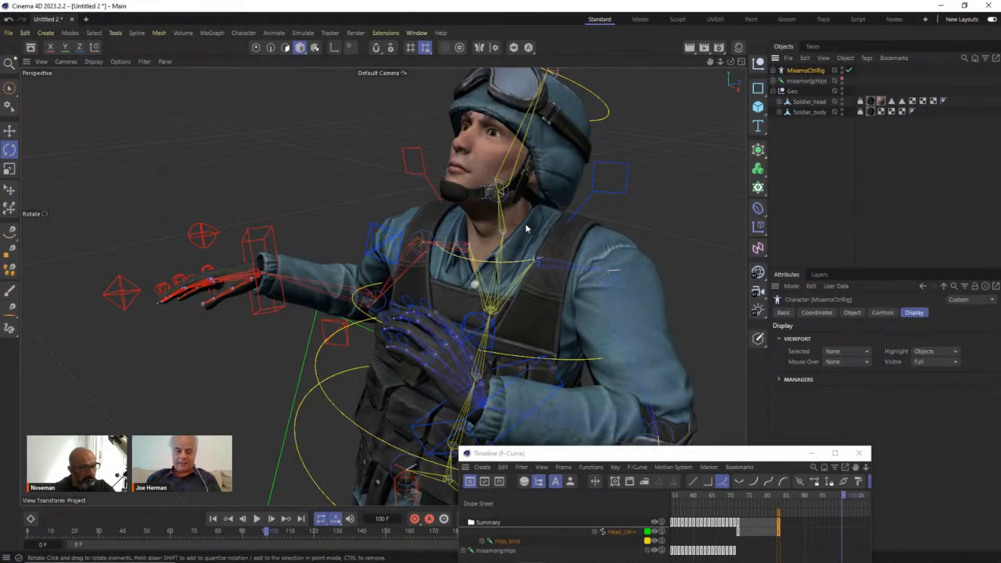
Step: Move the Timeline window, review the head motion near the last key, and copy the Head_con+ key from frame 83 to frame 100
left_click_drag(671, 461, 366, 396)
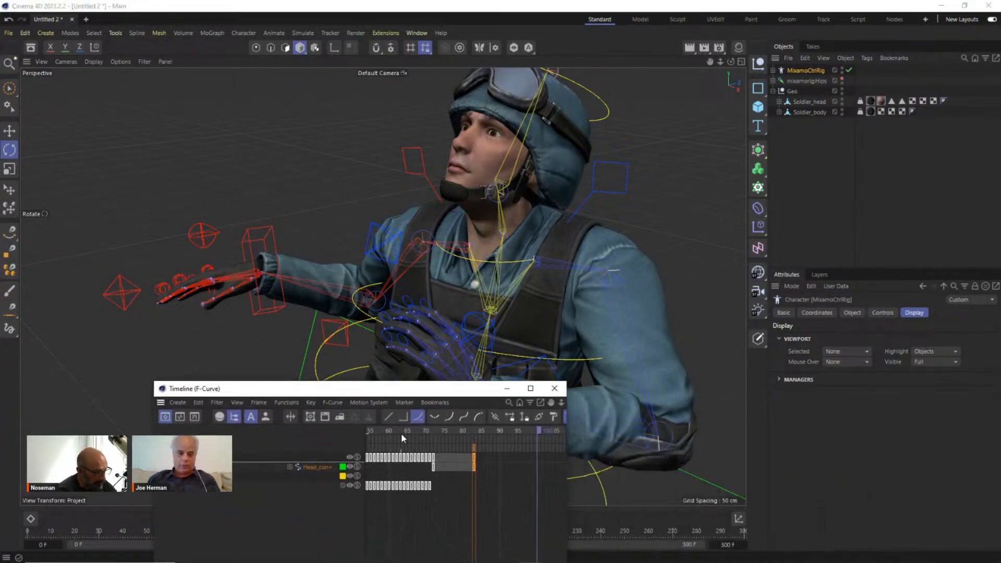
left_click_drag(410, 424, 537, 437)
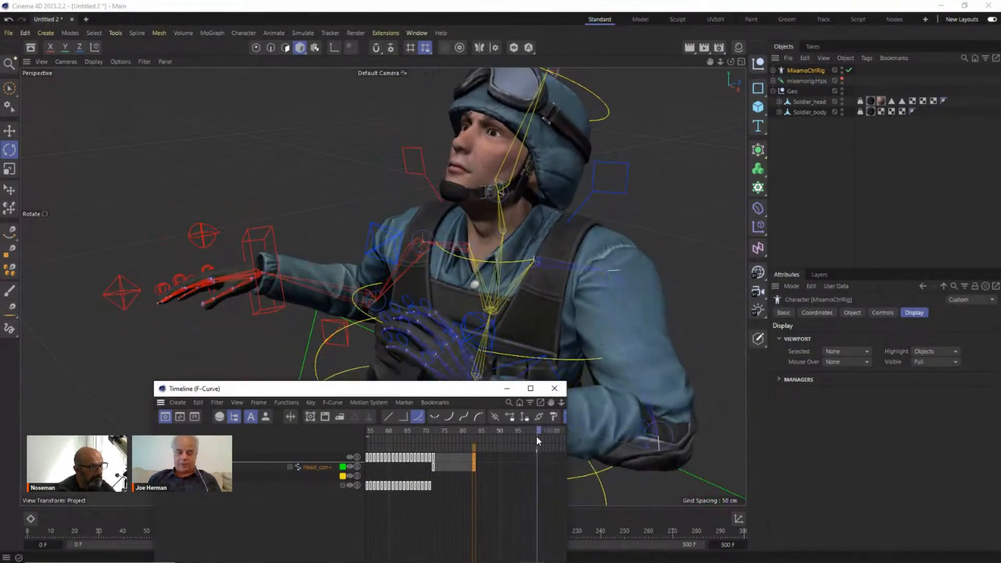
scroll(389, 297, "down", 4)
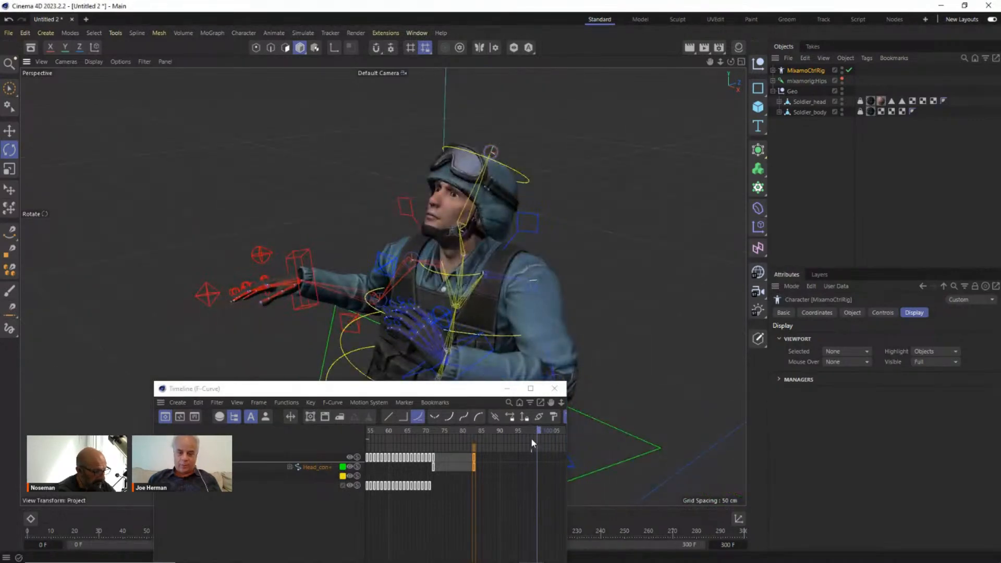
left_click_drag(470, 430, 538, 436)
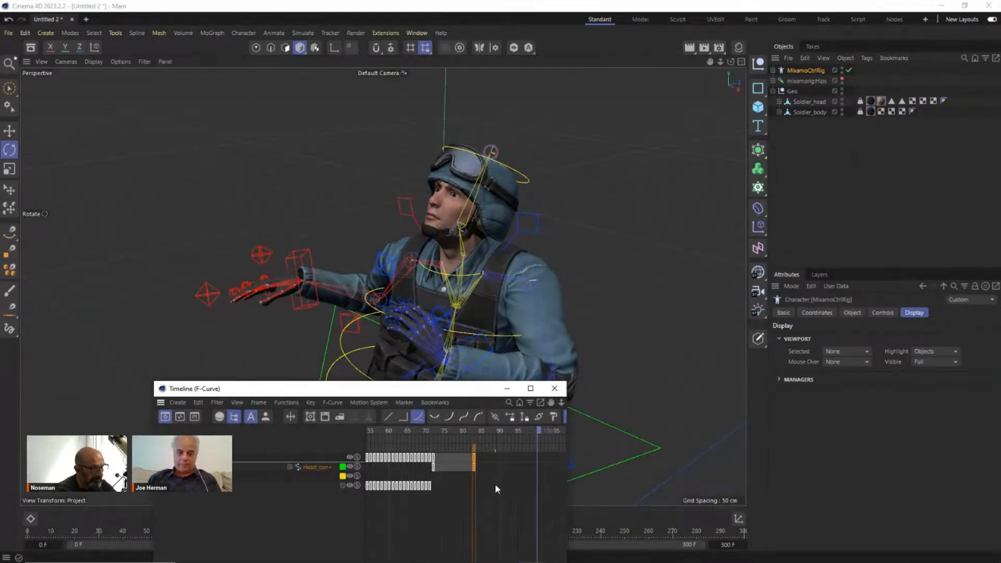
left_click_drag(496, 487, 537, 481)
Step: At frame 109, rotate the Head_con+ control so the soldier's face turns toward the camera, and record a key for it
left_click_drag(550, 402, 479, 434)
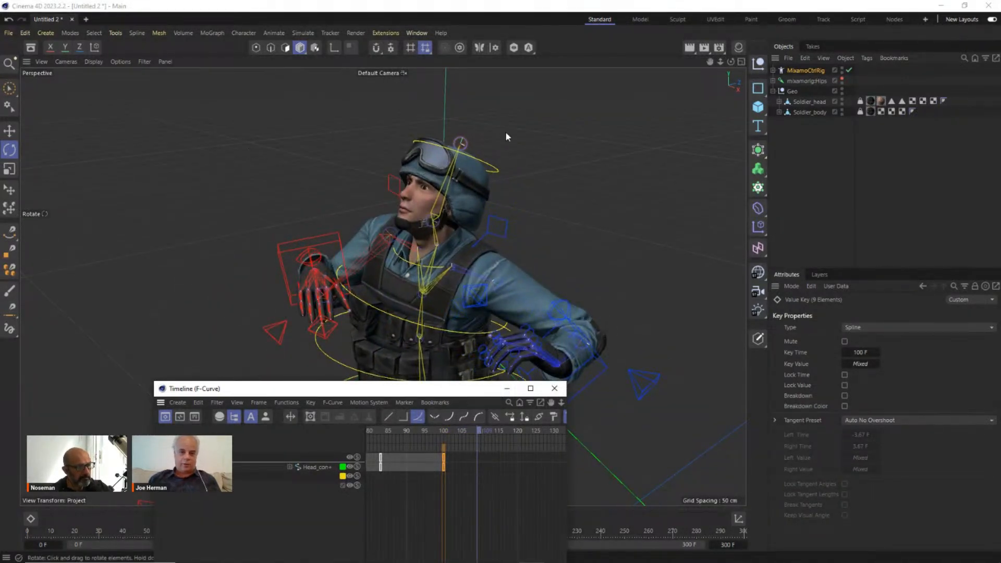
left_click(500, 170)
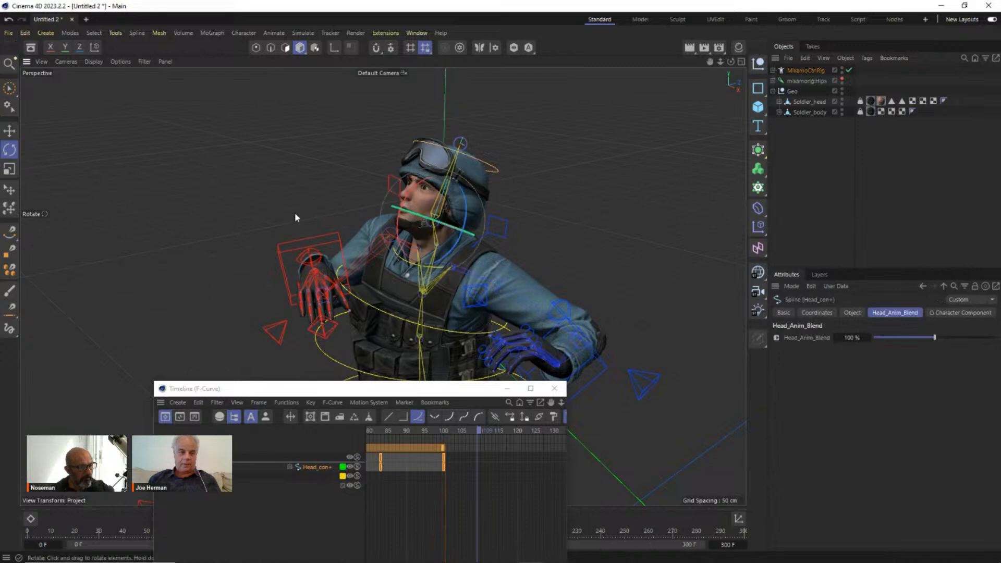
left_click_drag(405, 247, 449, 245)
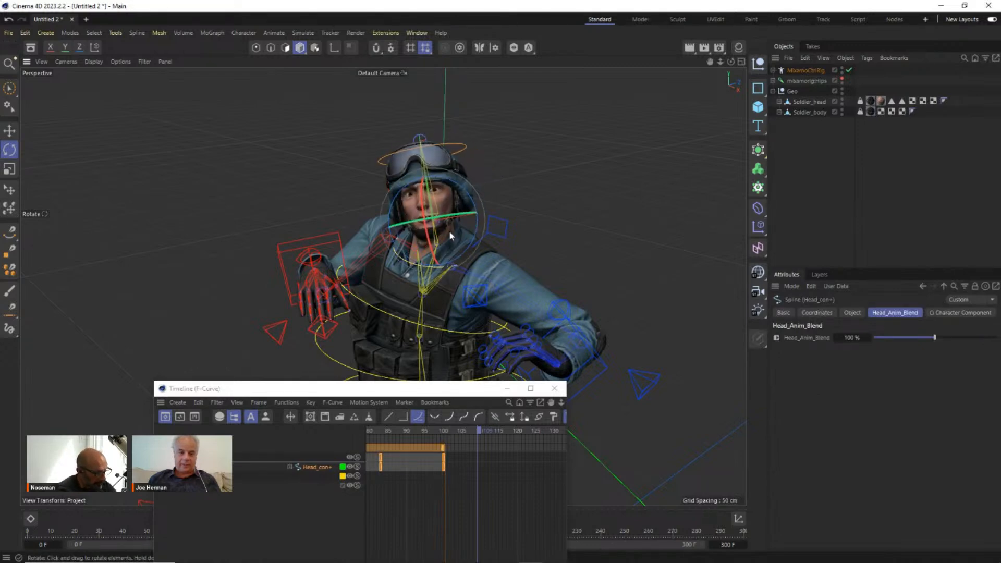
left_click_drag(451, 197, 455, 196)
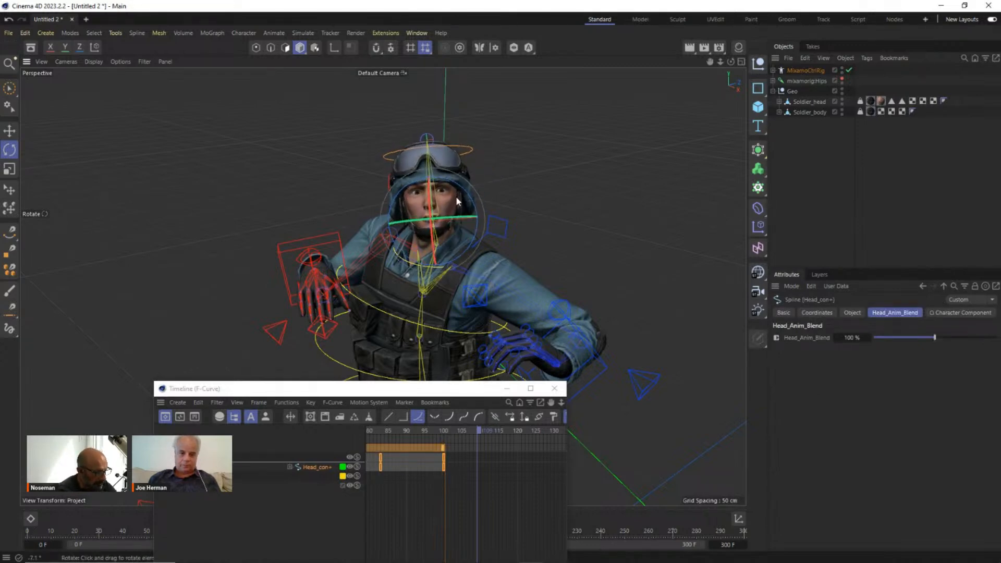
left_click_drag(292, 388, 711, 258)
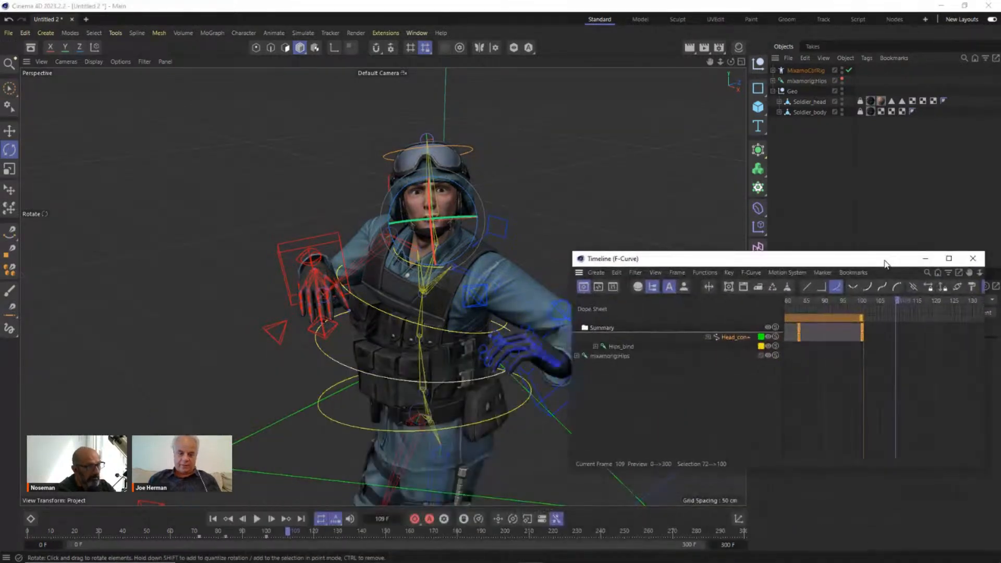
left_click(415, 518)
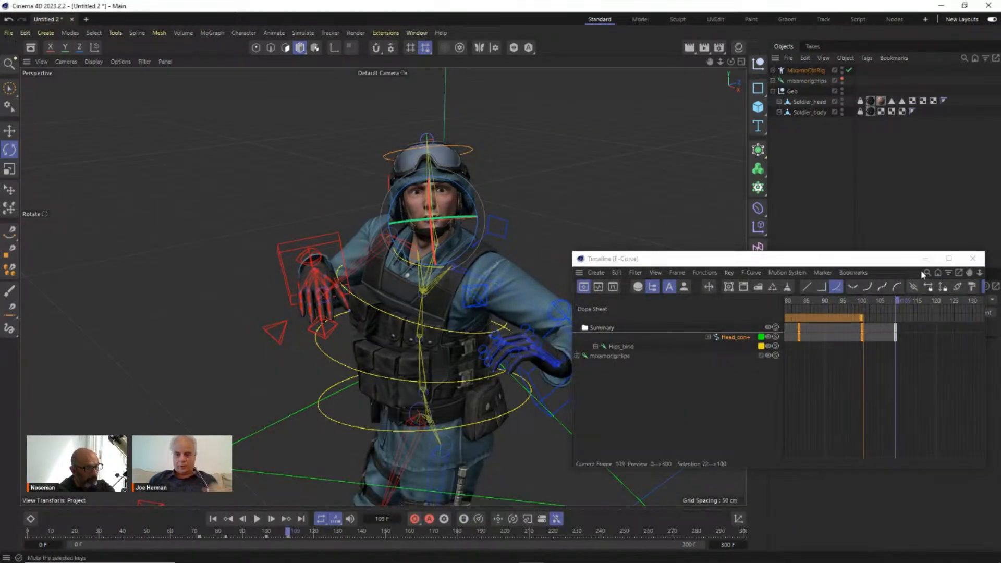
Step: Copy the Head_con+ key from frame 109 to frame 125 to hold the turned head, and reposition the Timeline window
left_click_drag(790, 300, 954, 317)
left_click_drag(903, 346, 955, 341)
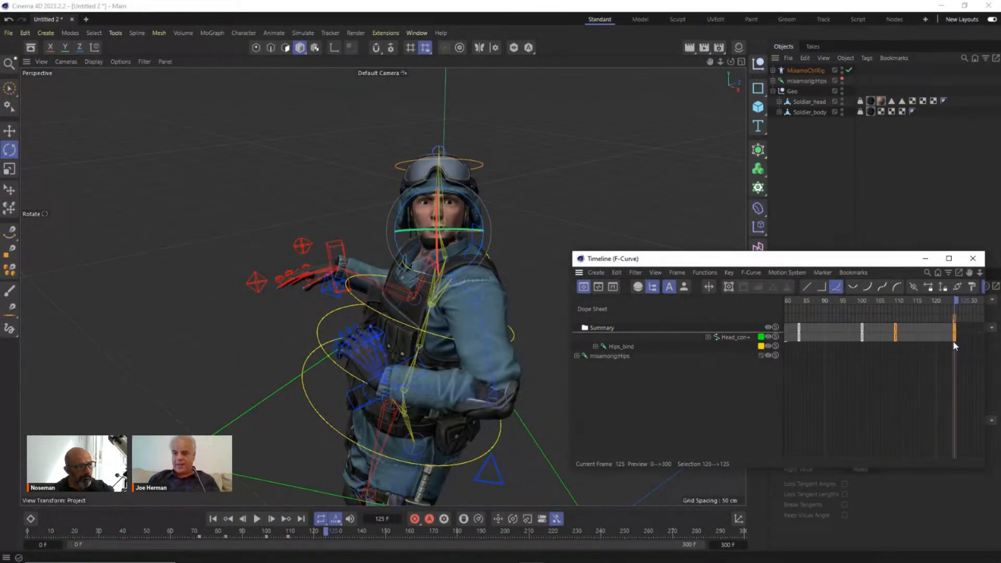
left_click_drag(969, 272, 571, 294)
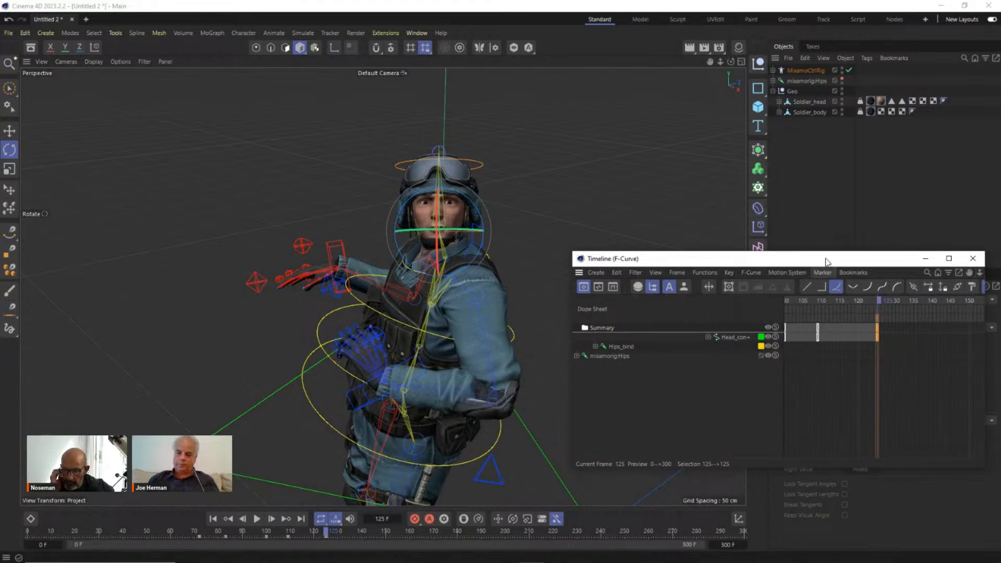
left_click_drag(824, 259, 762, 122)
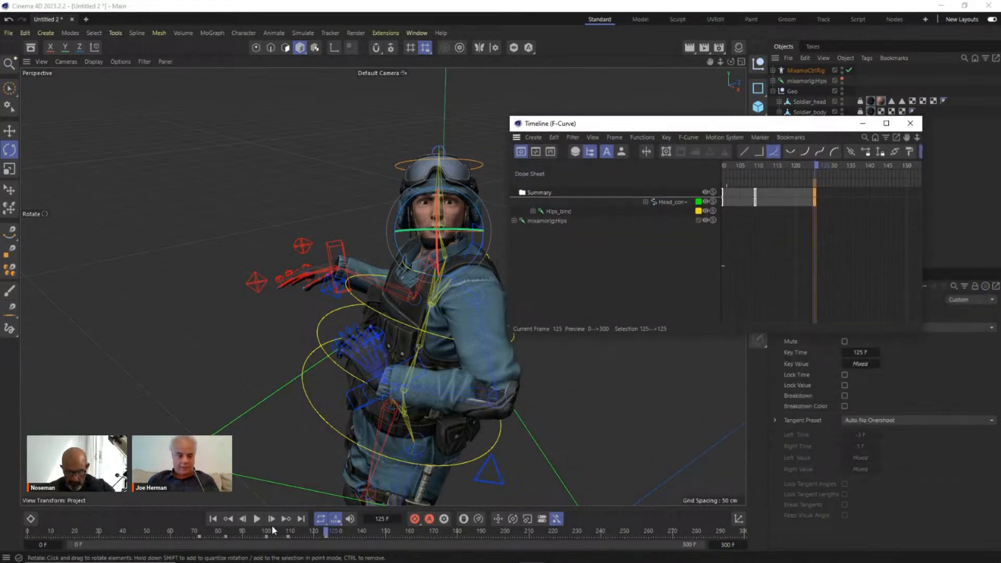
Step: Copy the Head_con+ key from frame 72 to frame 158 and move the copy to frame 134
left_click(199, 538)
left_click(199, 538)
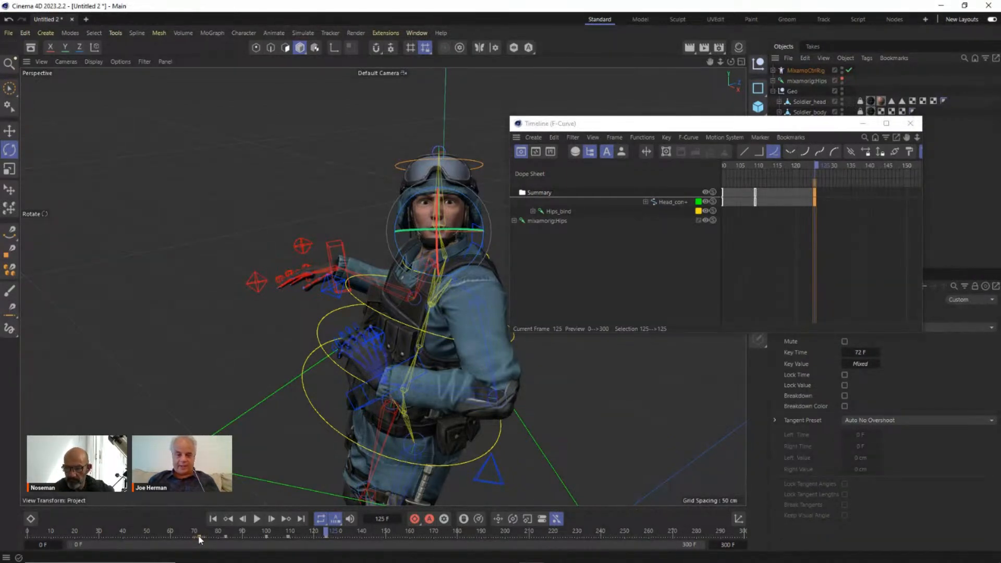
left_click(213, 539)
left_click_drag(326, 538, 405, 543)
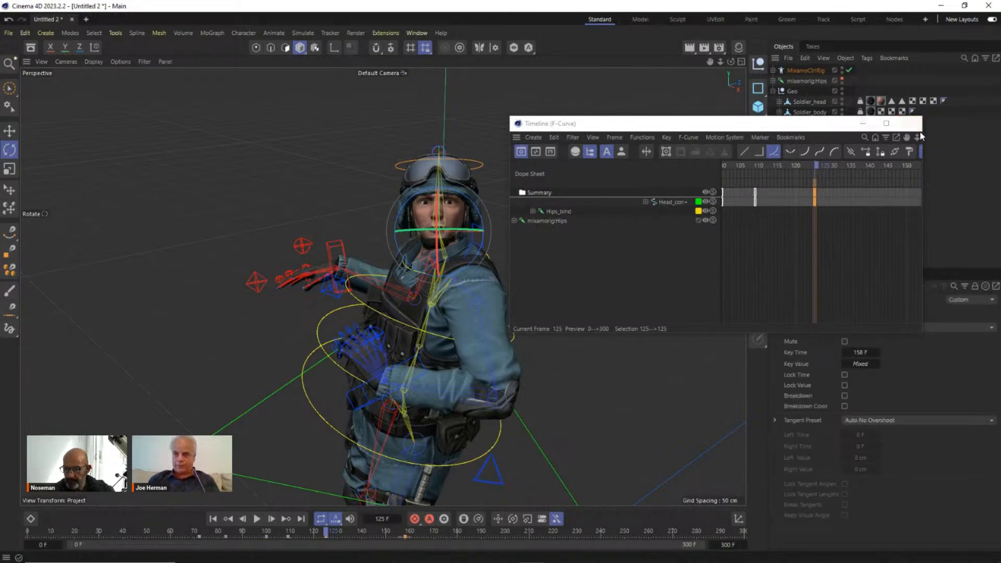
left_click_drag(917, 138, 885, 138)
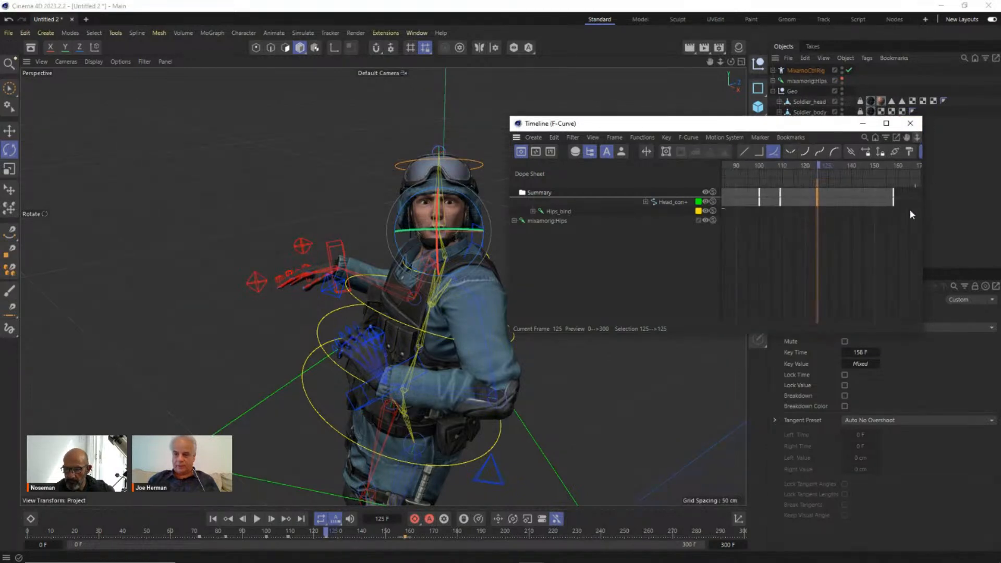
left_click_drag(894, 198, 839, 202)
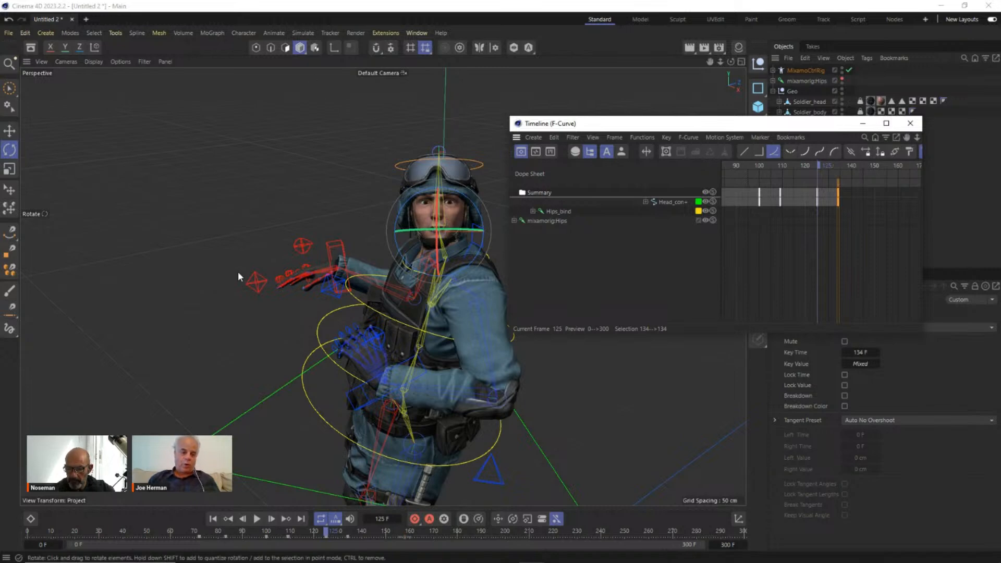
Step: Play the animation from frame 65, and retime the last two head keys to about frame 131 and frame 143
left_click(182, 532)
key("F8")
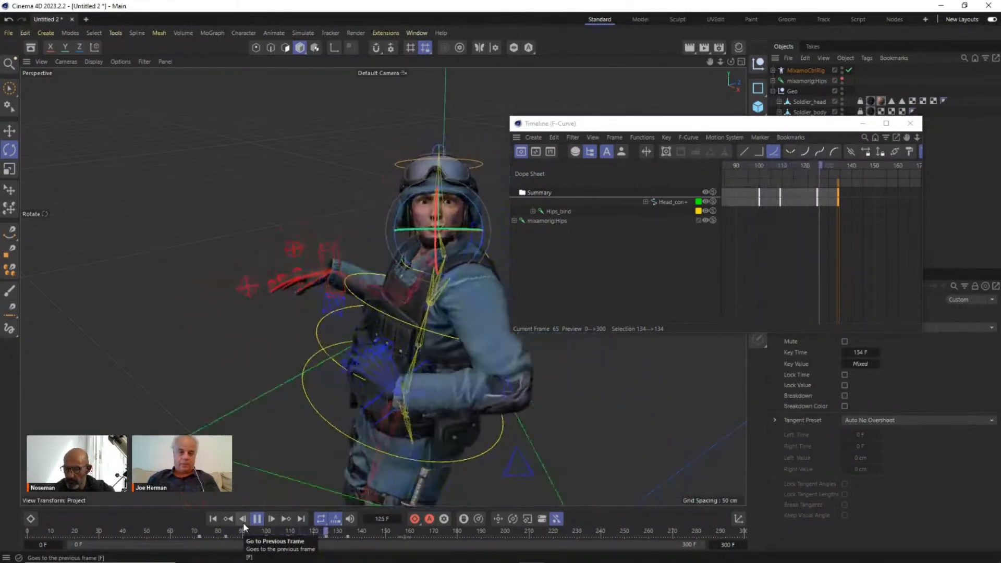
key("F8")
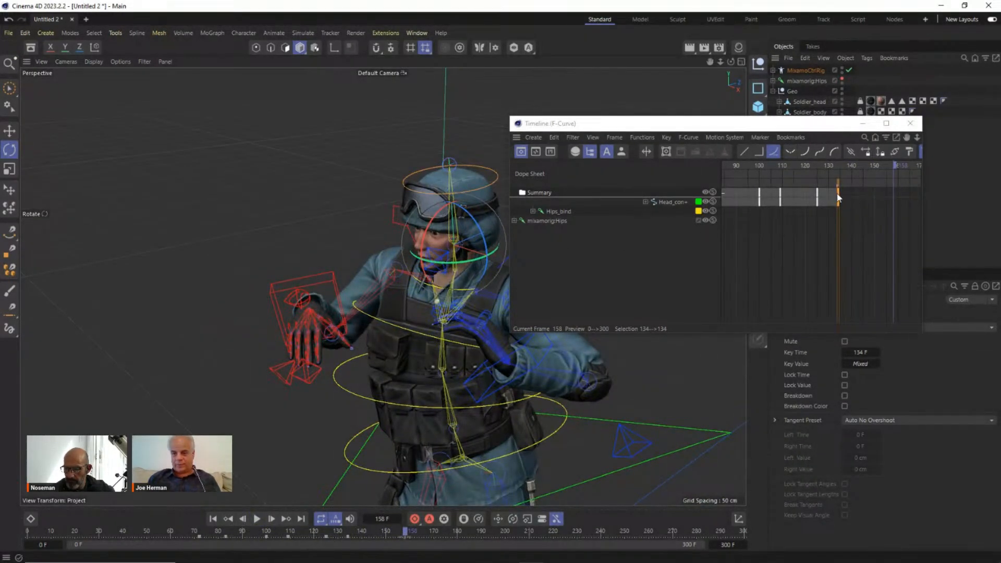
left_click_drag(854, 238, 860, 196)
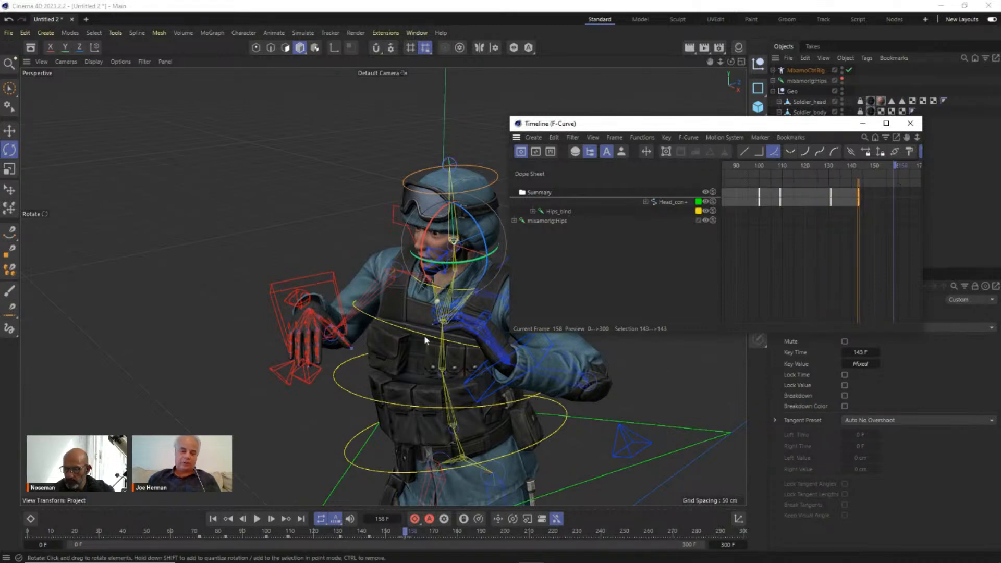
Step: Play the animation from frame 60 to frame 186 to review the retimed head turn
left_click(171, 528)
key("F8")
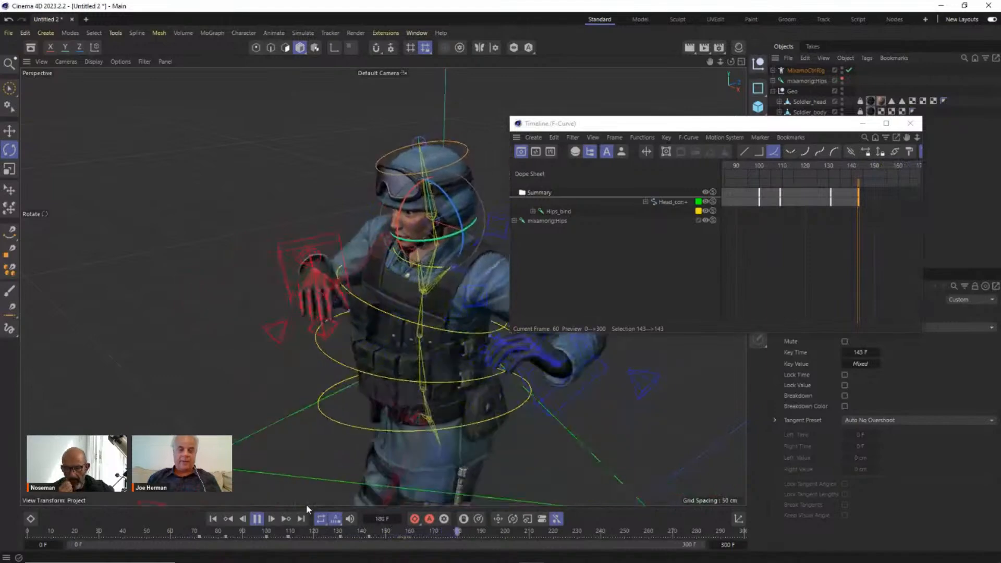
key("F8")
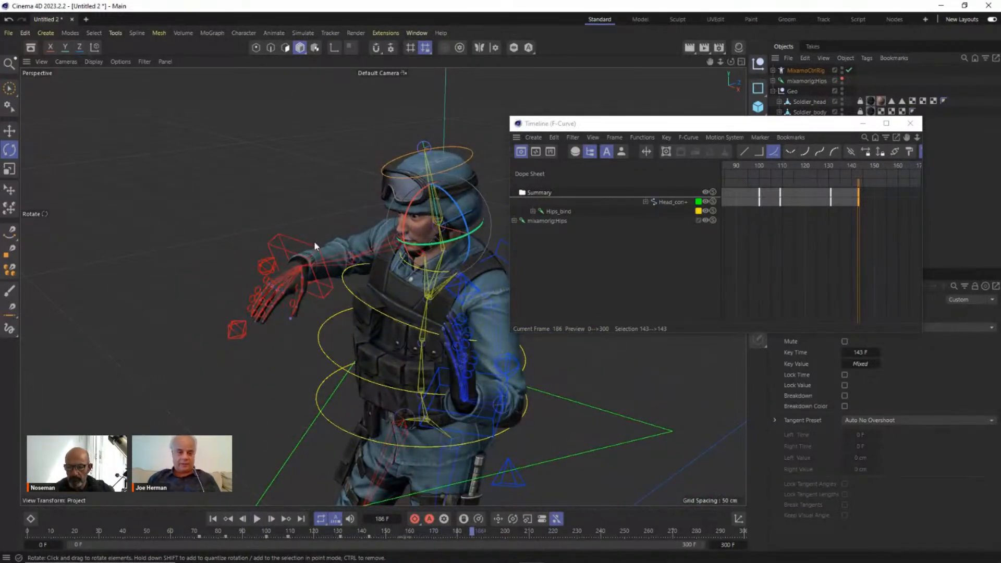
Step: Try rotating the right-hand IK control at frame 186 so the hand points upward, and undo the rotation
left_click(272, 247)
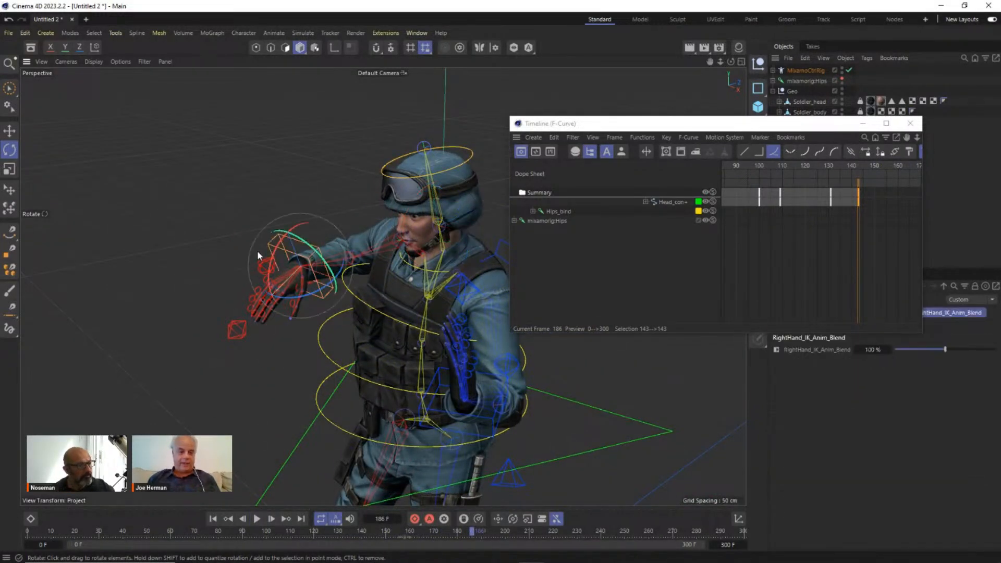
left_click_drag(275, 253, 423, 131)
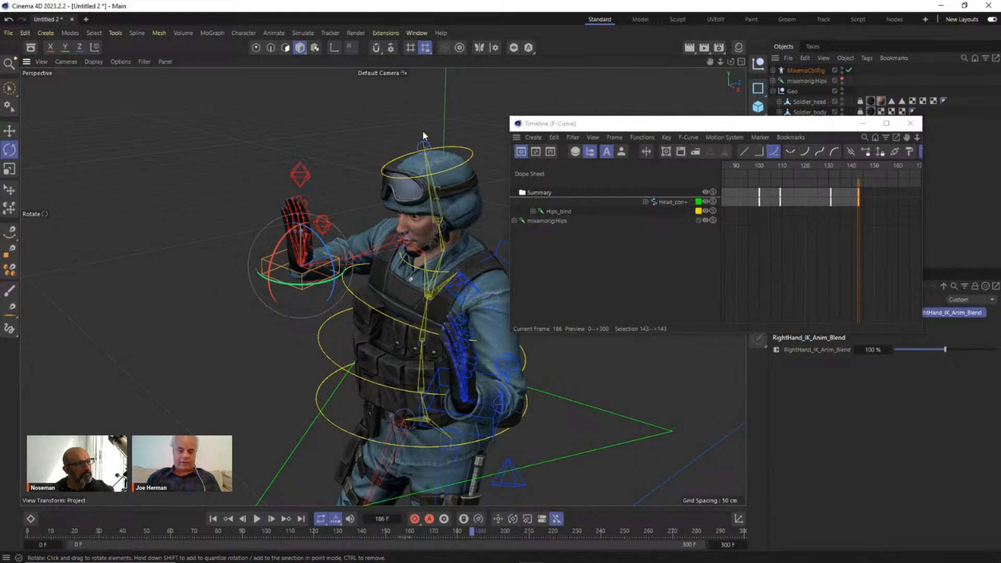
key("ctrl+z")
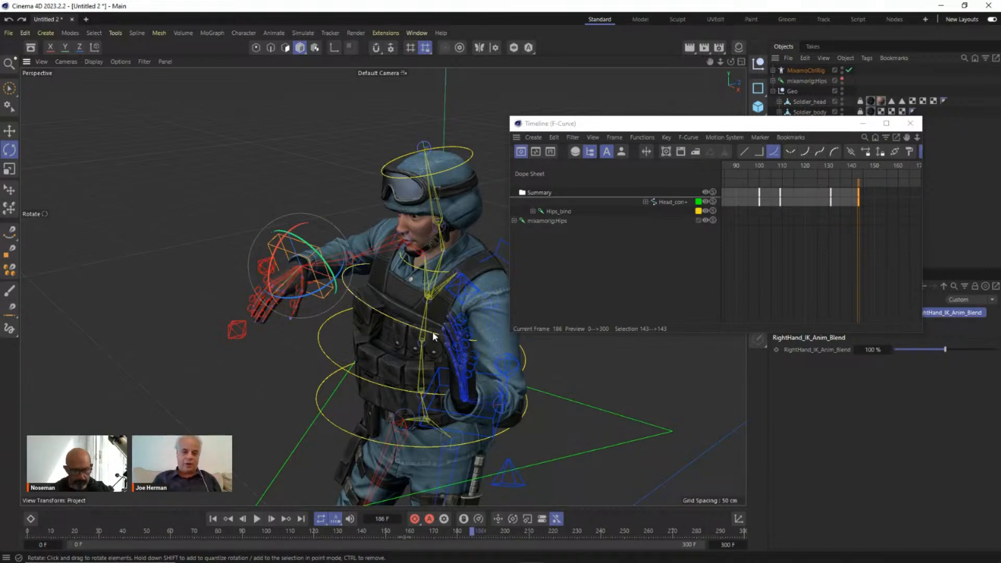
Step: Open GenericCharacterAndRigV2.c4d in a new project and close the floating Timeline window
left_click_drag(432, 331, 397, 284, "alt")
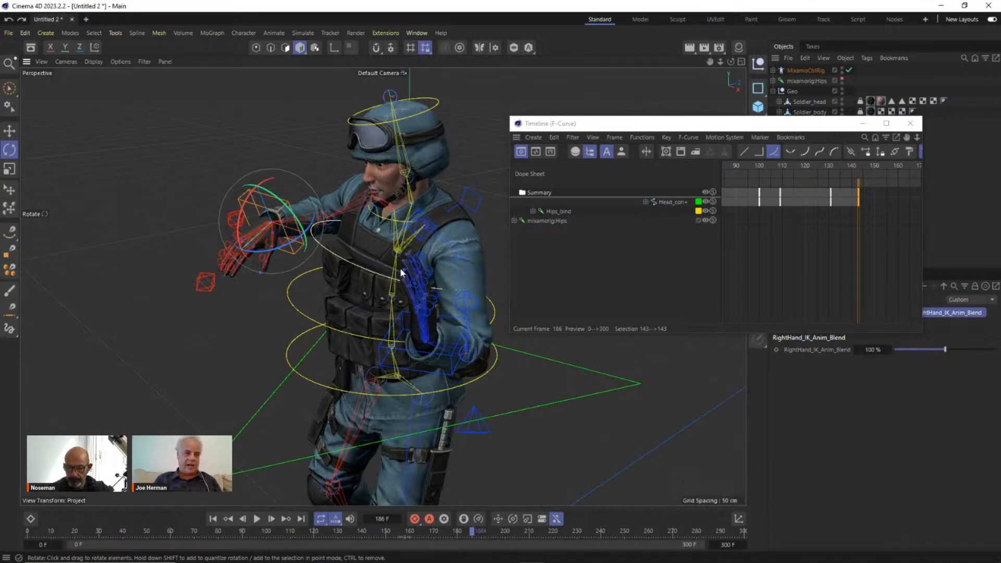
left_click(87, 20)
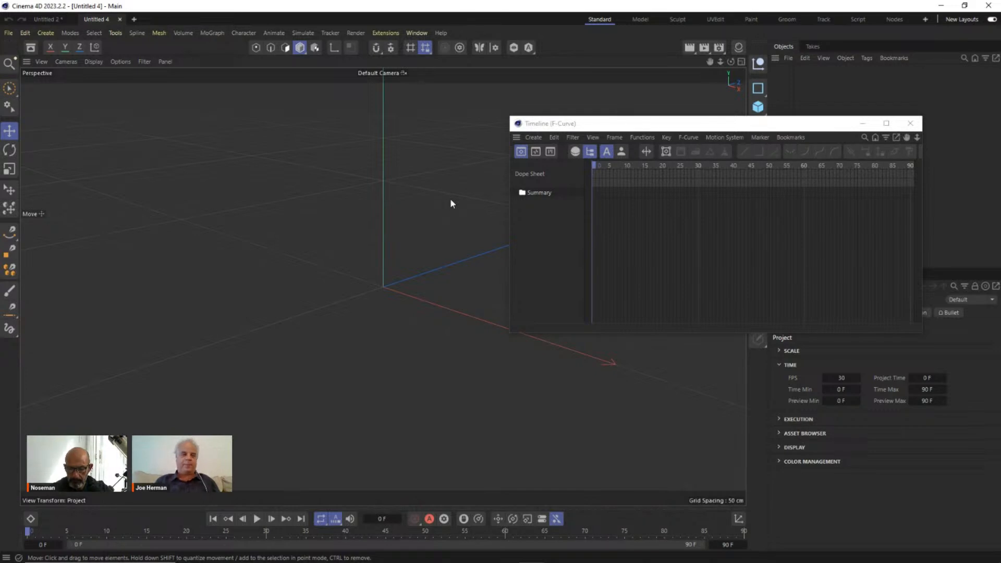
left_click(7, 35)
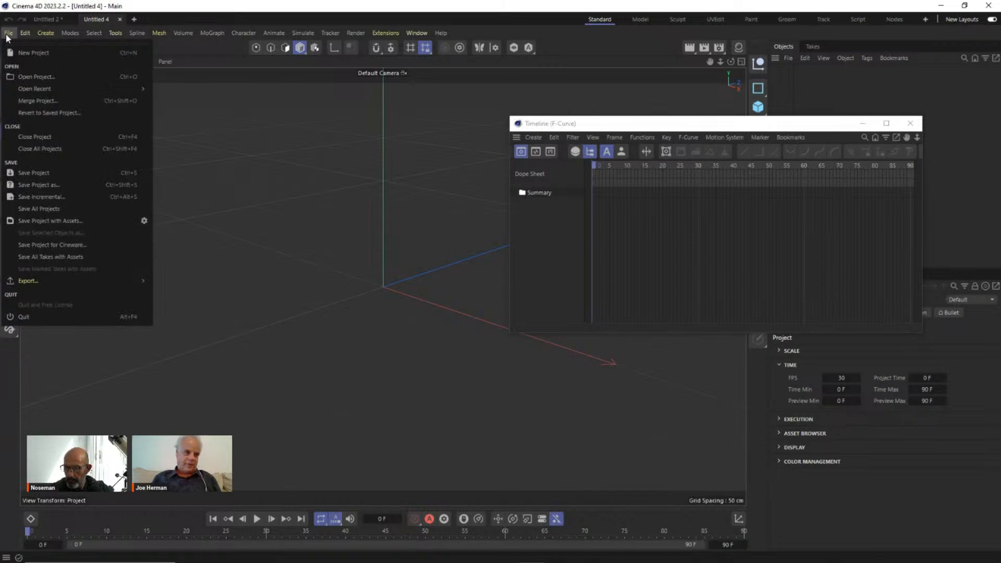
left_click(36, 79)
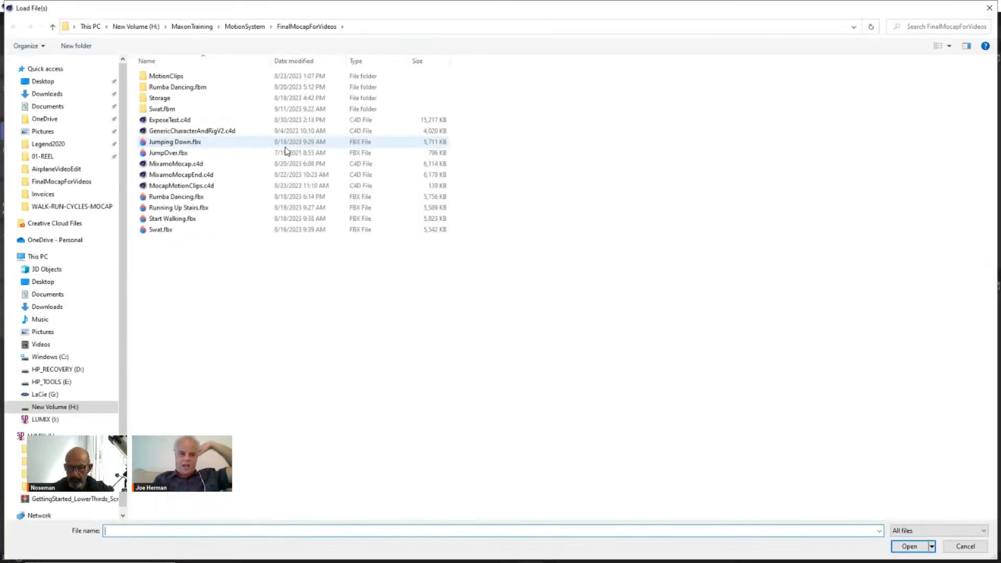
double_click(230, 131)
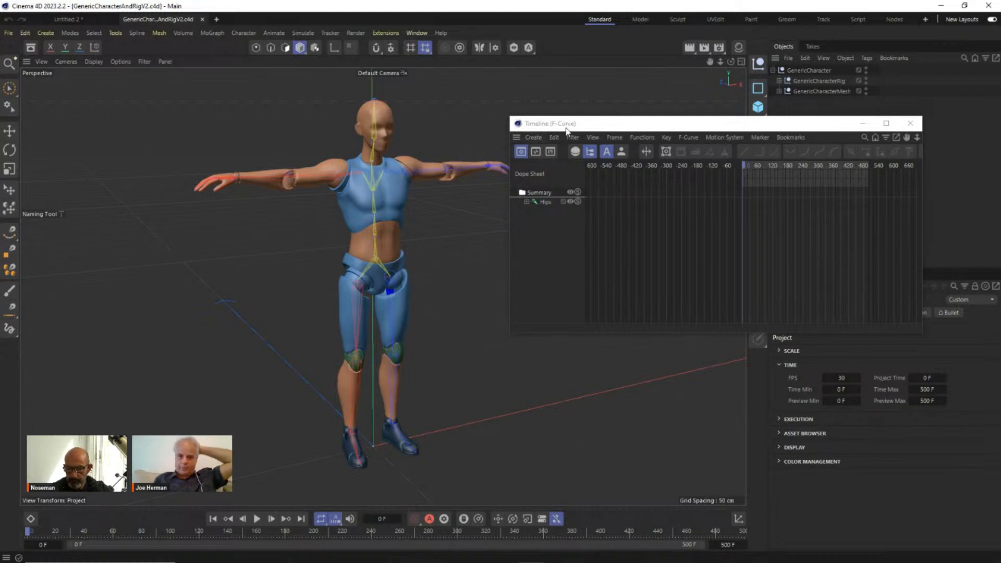
left_click_drag(568, 124, 507, 192)
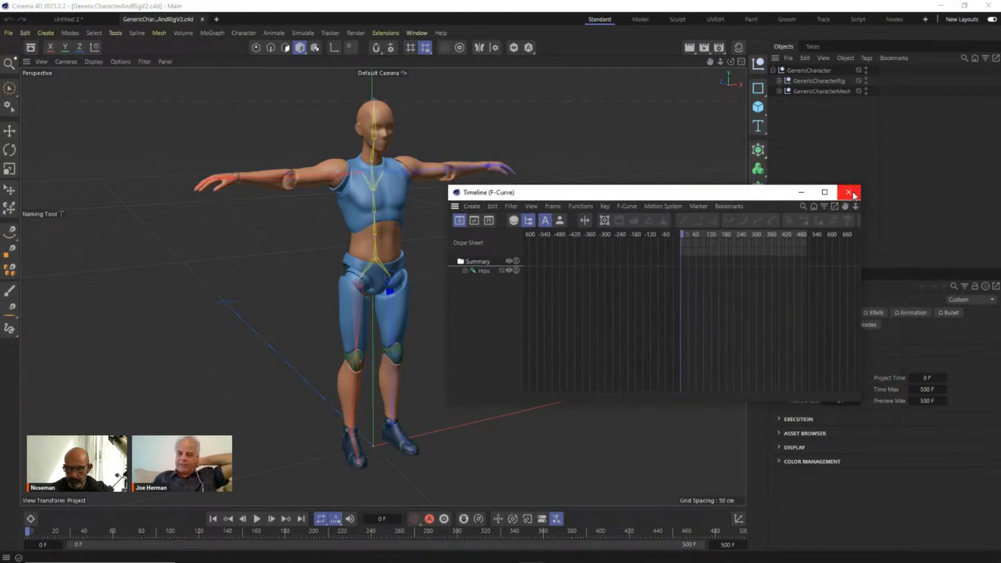
left_click(850, 191)
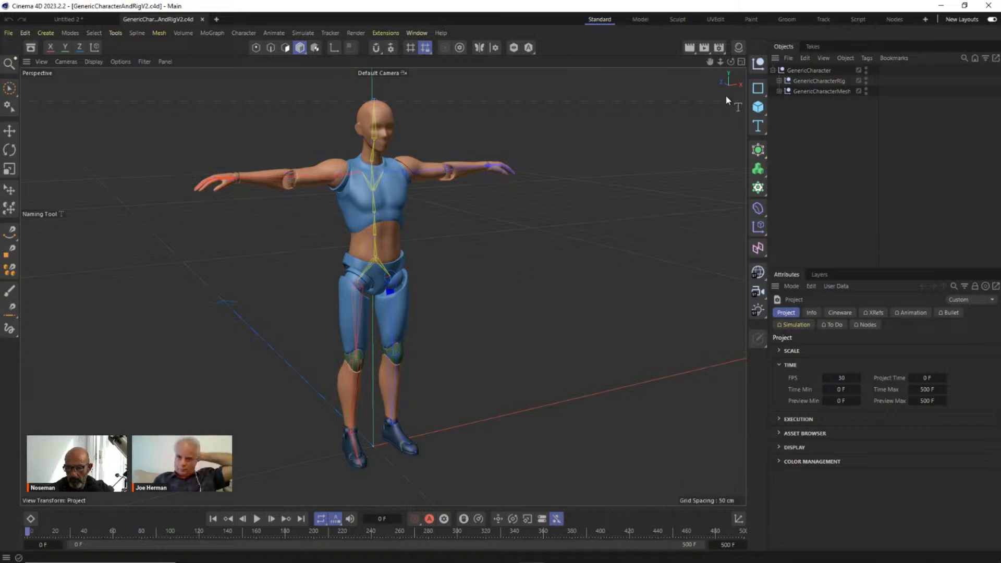
Step: Return to the Untitled 2 project and expand the mixamorig:Hips hierarchy to examine how the soldier's joints are named
left_click(96, 21)
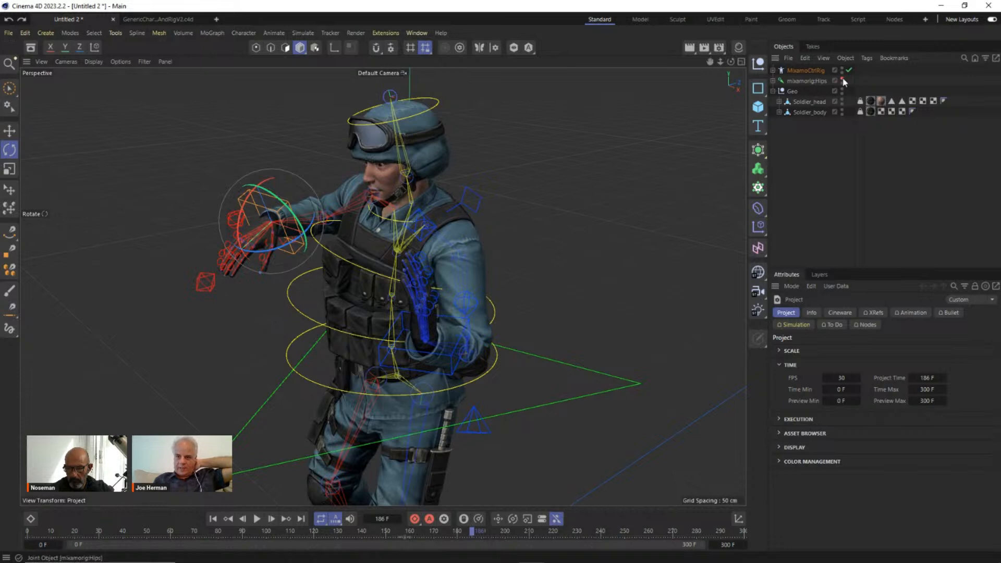
left_click(774, 82)
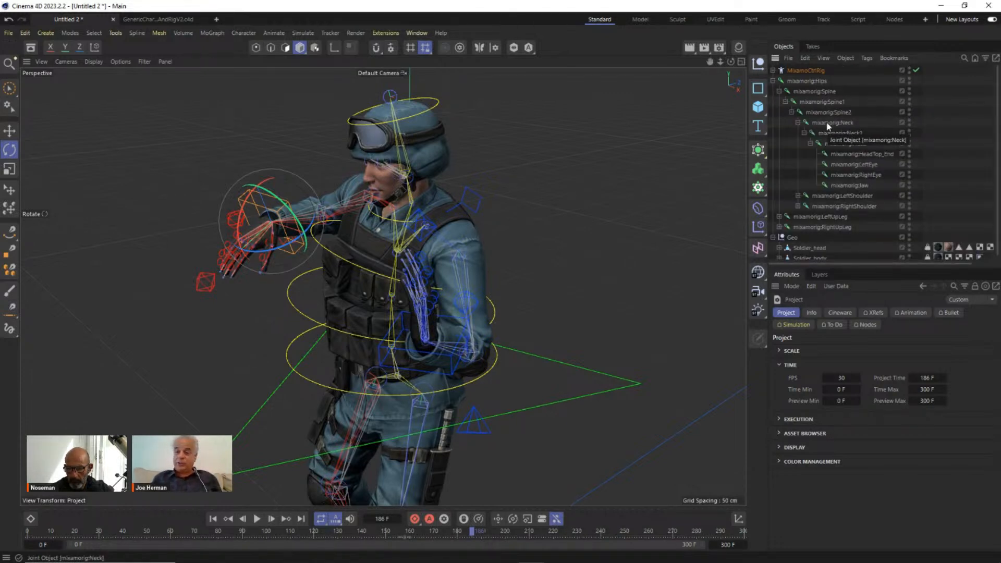
left_click(798, 196)
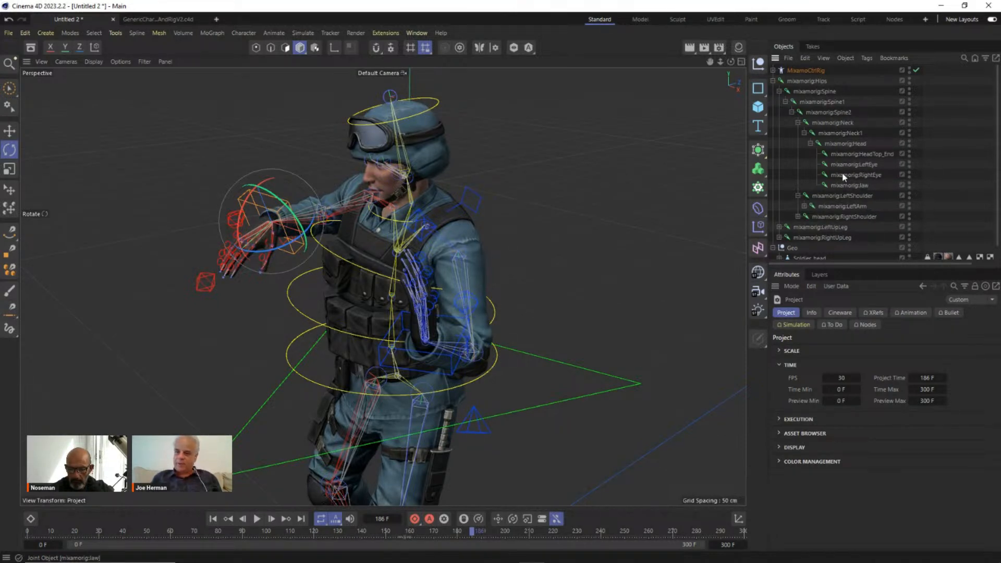
Step: Switch to the GenericCharacterAndRigV2.c4d project and expand the whole Hips hierarchy under GenericCharacterRig to examine its joint names
left_click(141, 19)
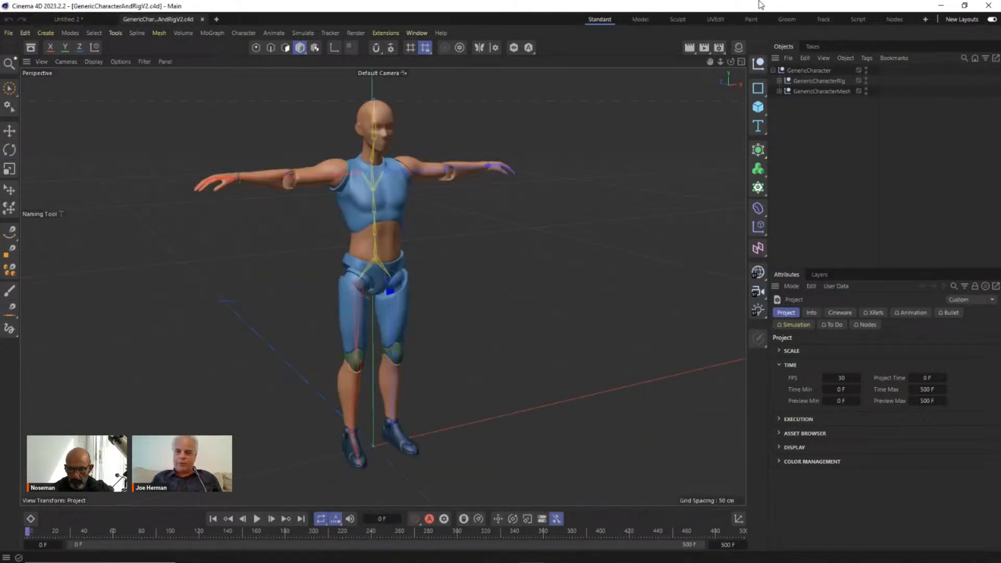
left_click(779, 80)
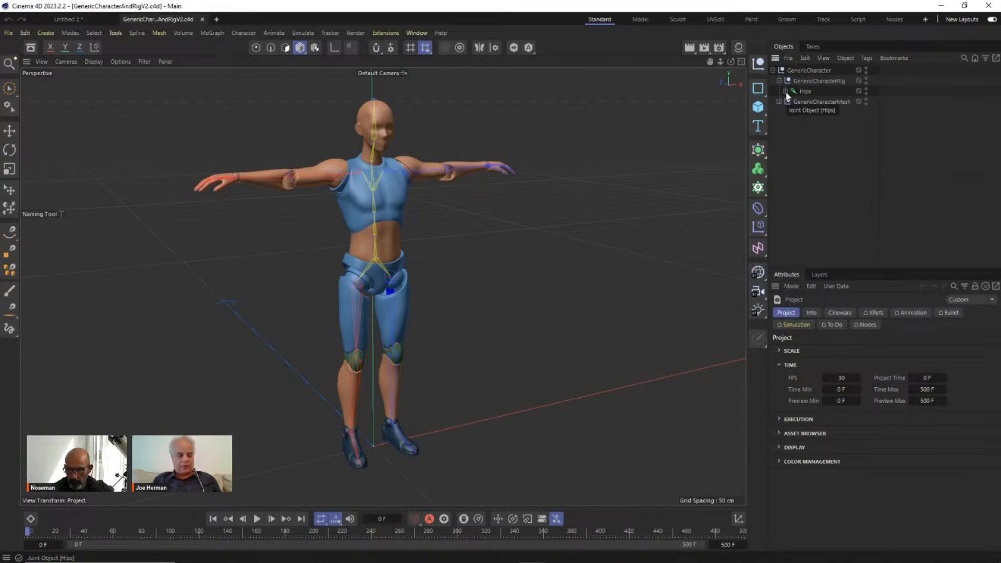
left_click(786, 92, "ctrl")
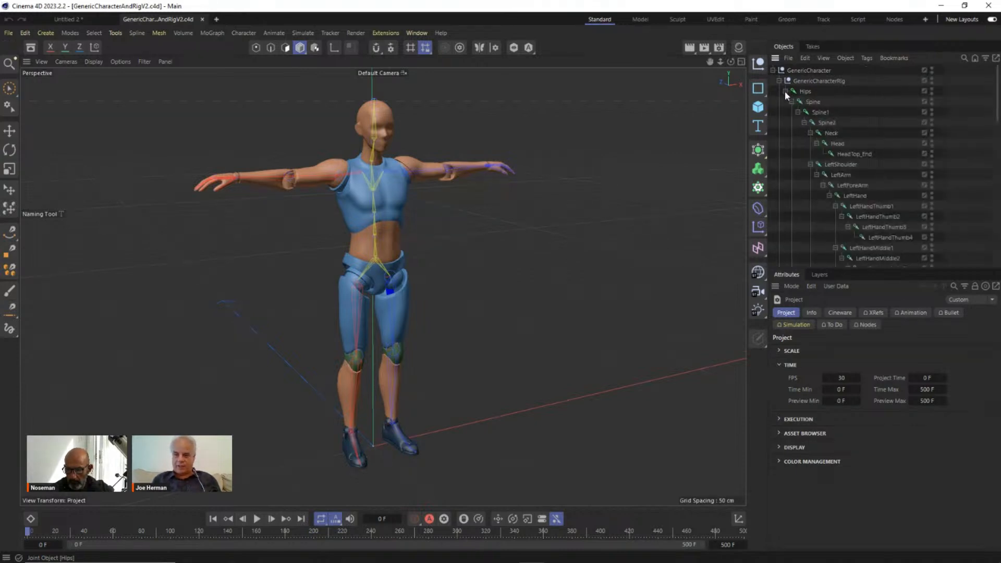
scroll(926, 114, "down", 5)
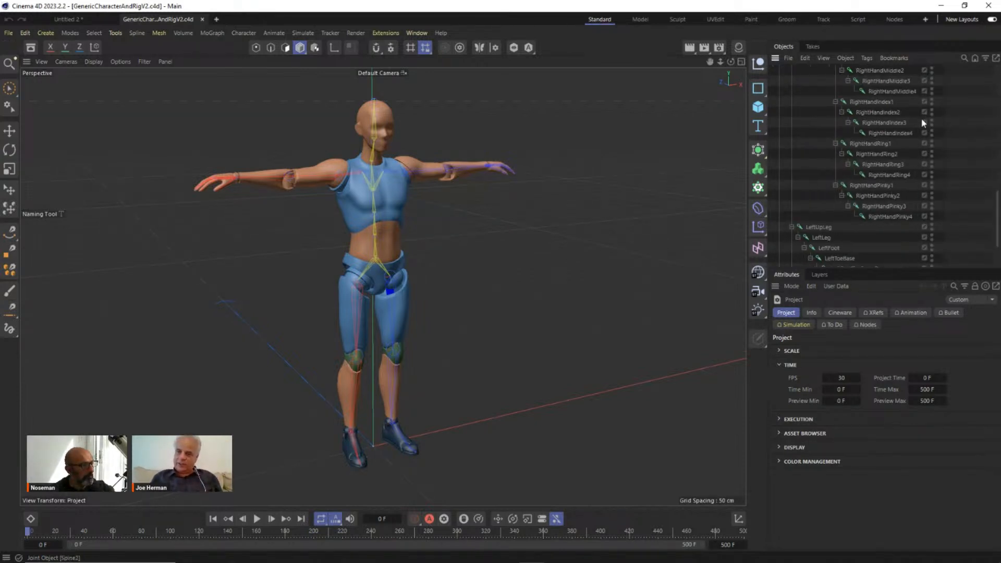
scroll(924, 120, "up", 5)
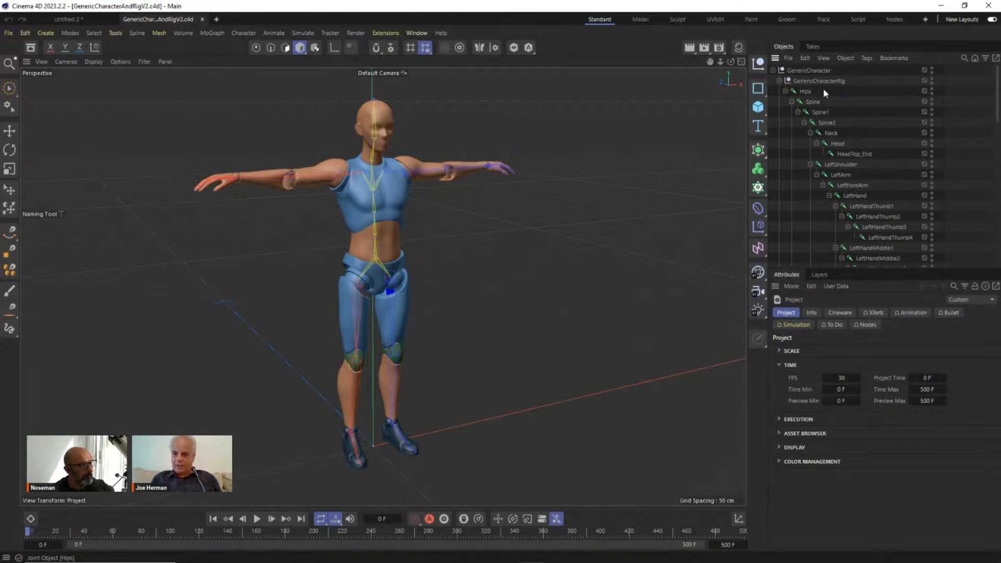
Step: Select all joints of the generic character's rig, from Hips through RightFootToeBase_End
left_click(806, 91)
left_click(877, 206)
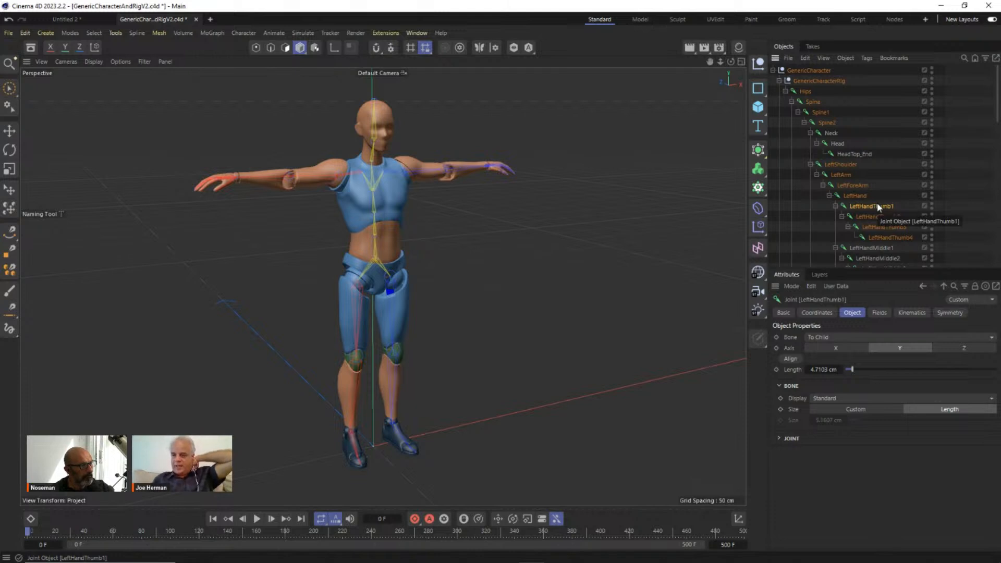
left_click(806, 91)
scroll(861, 163, "down", 6)
scroll(861, 163, "down", 10)
left_click(851, 253, "shift")
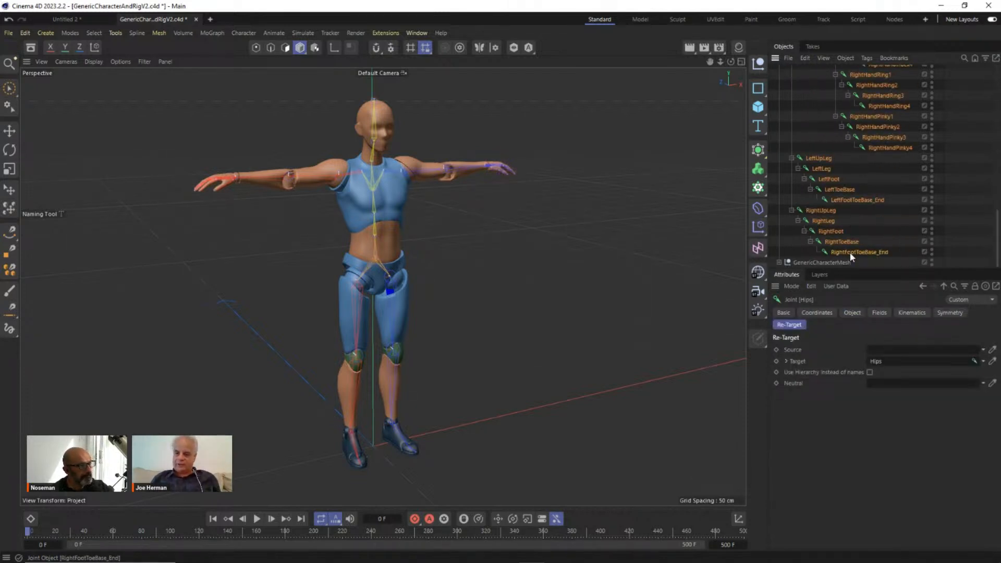
scroll(906, 225, "up", 15)
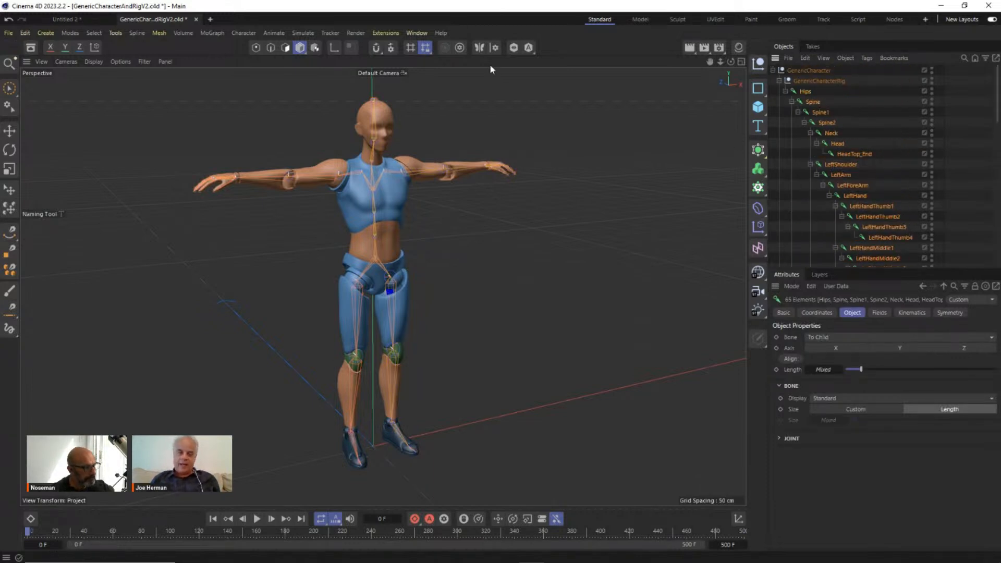
Step: Use the Naming Tool to add the prefix "mixamorig:" to all selected joints, with the replace text cleared, and collapse GenericCharacterRig
left_click(115, 32)
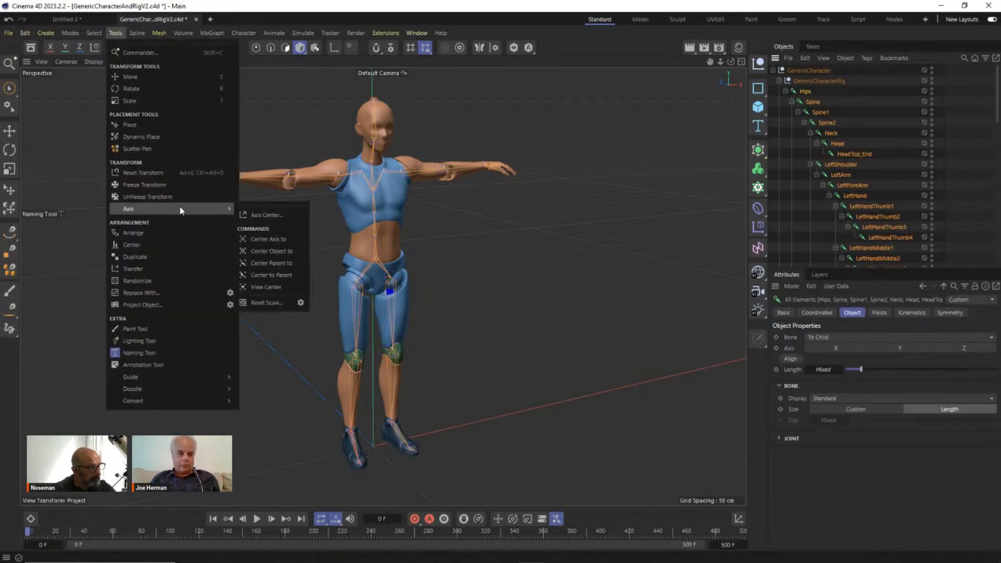
left_click(177, 352)
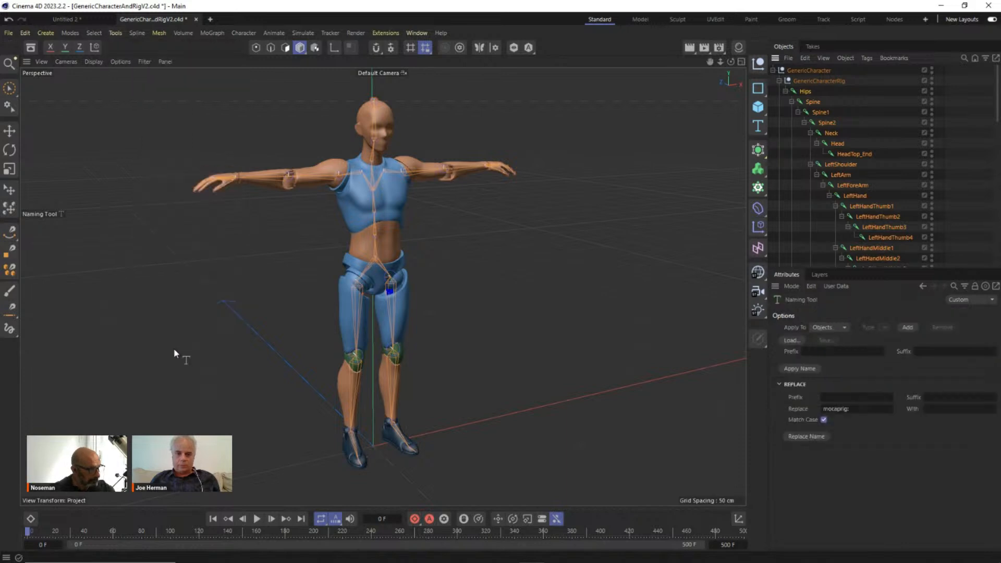
left_click(853, 408)
key("BackSpace")
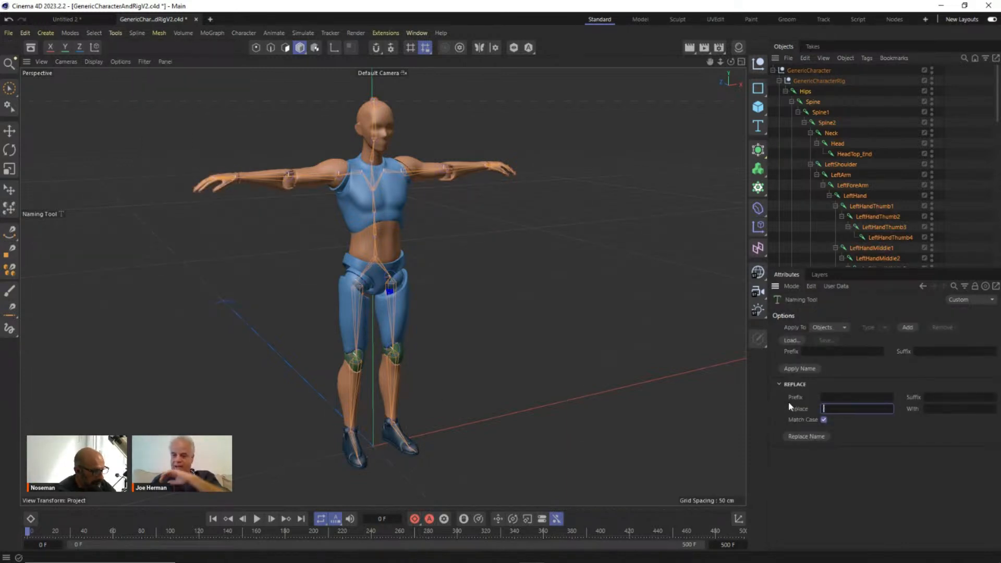
left_click(828, 396)
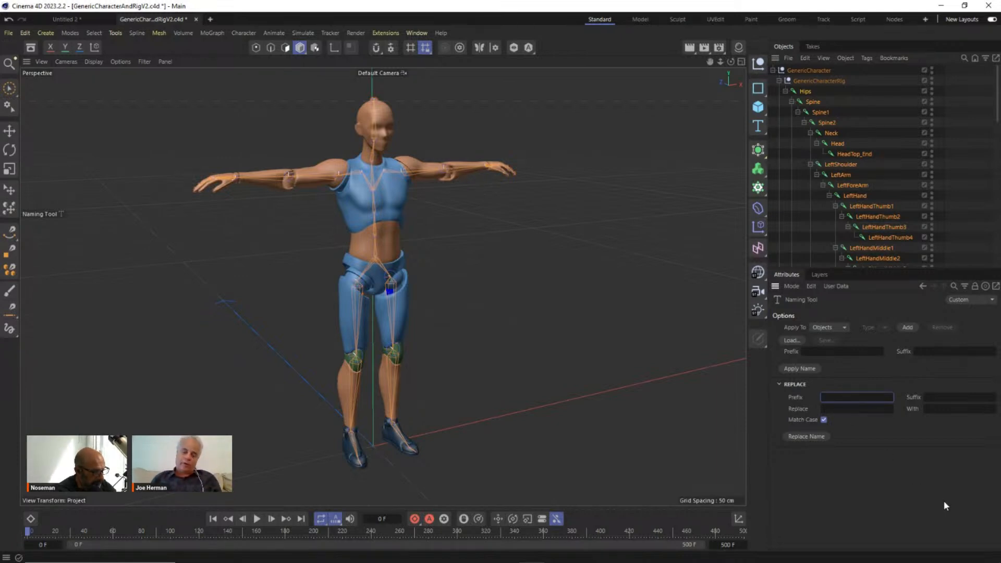
type("mixam")
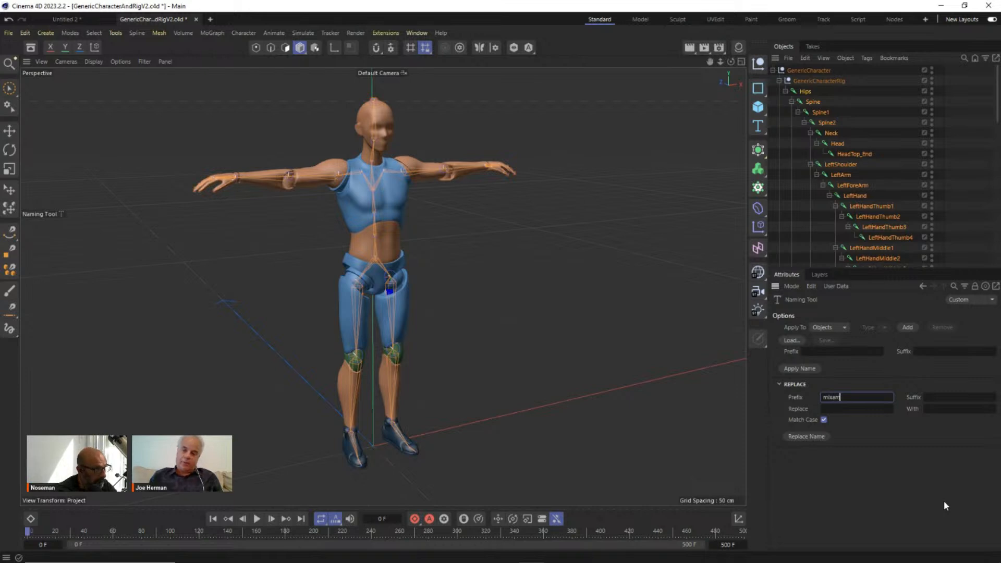
type("orig:")
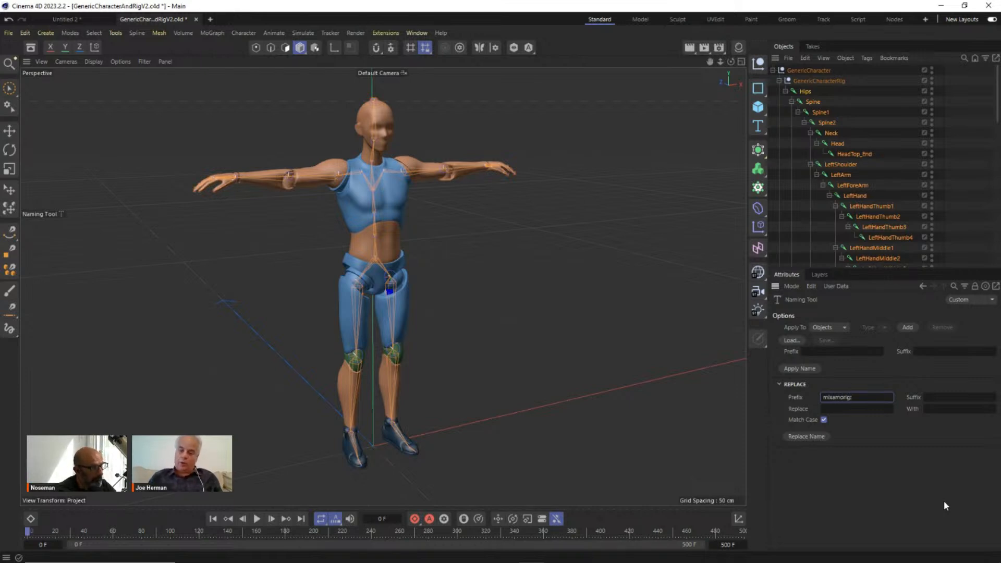
left_click(811, 436)
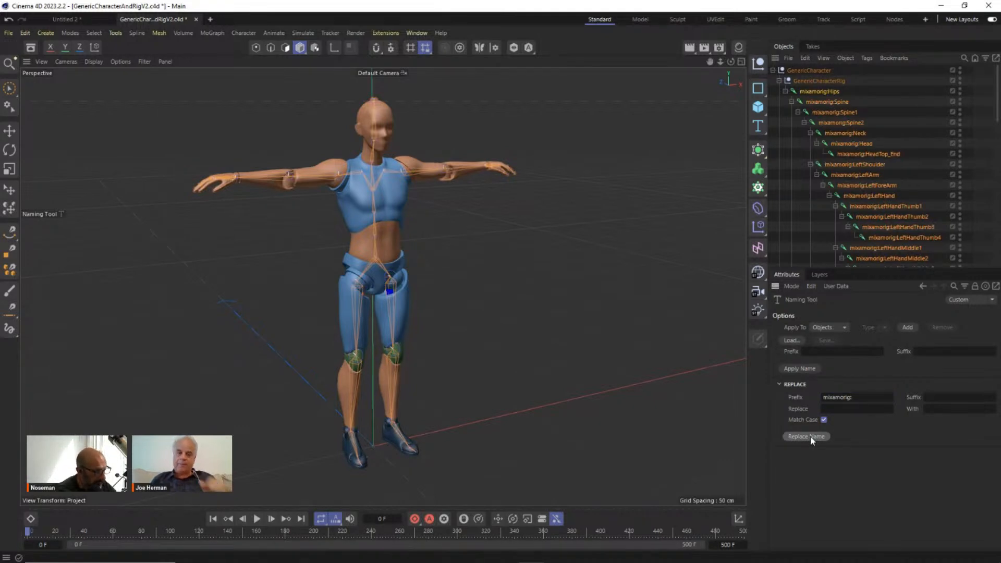
left_click(968, 168)
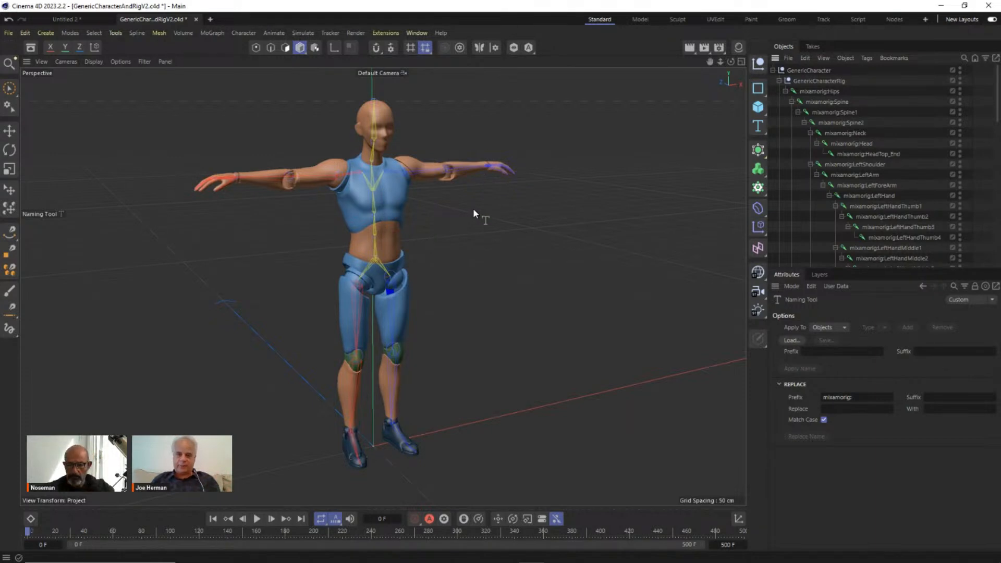
left_click(778, 81)
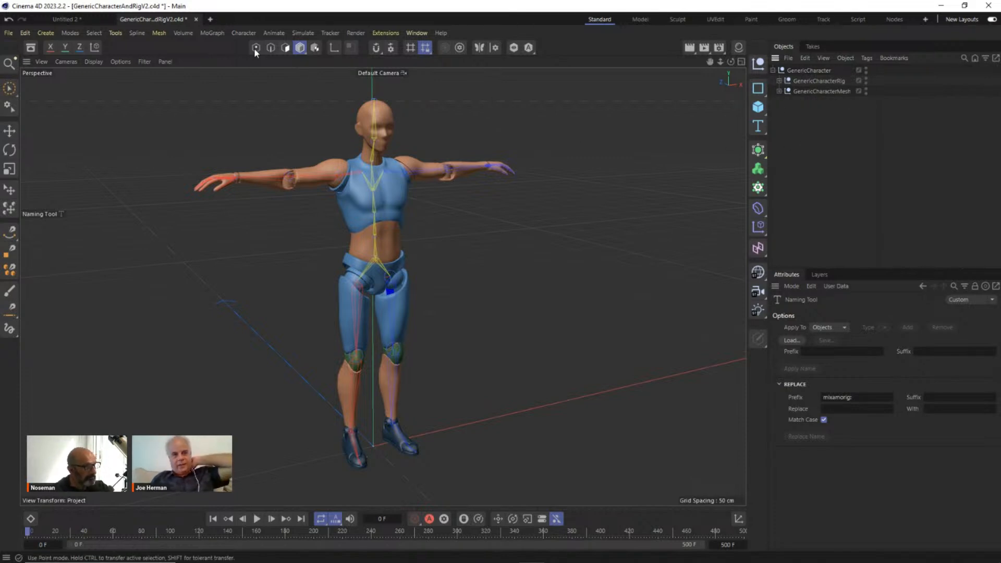
Step: Add a Character object to the scene and show its Object properties
left_click(243, 34)
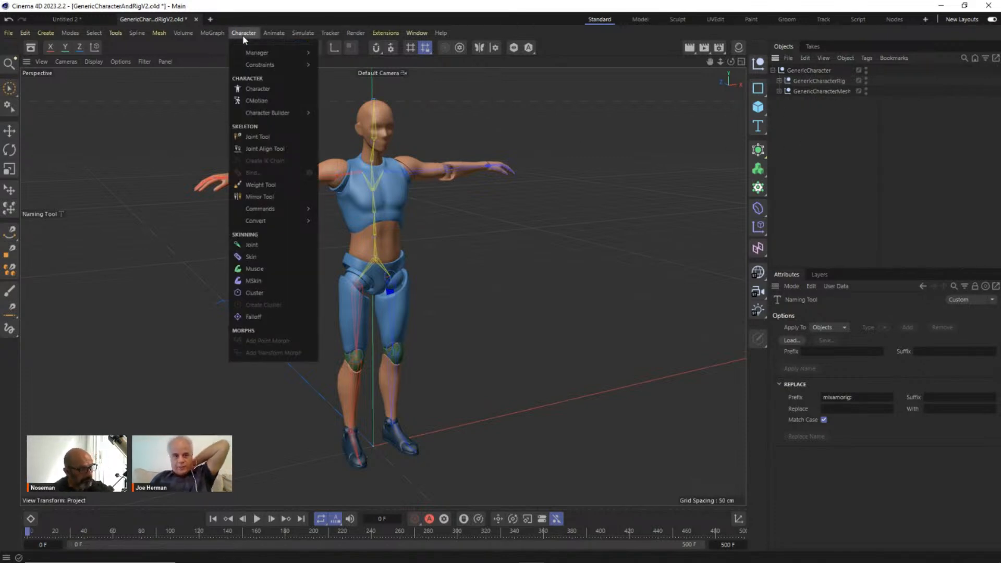
left_click(264, 90)
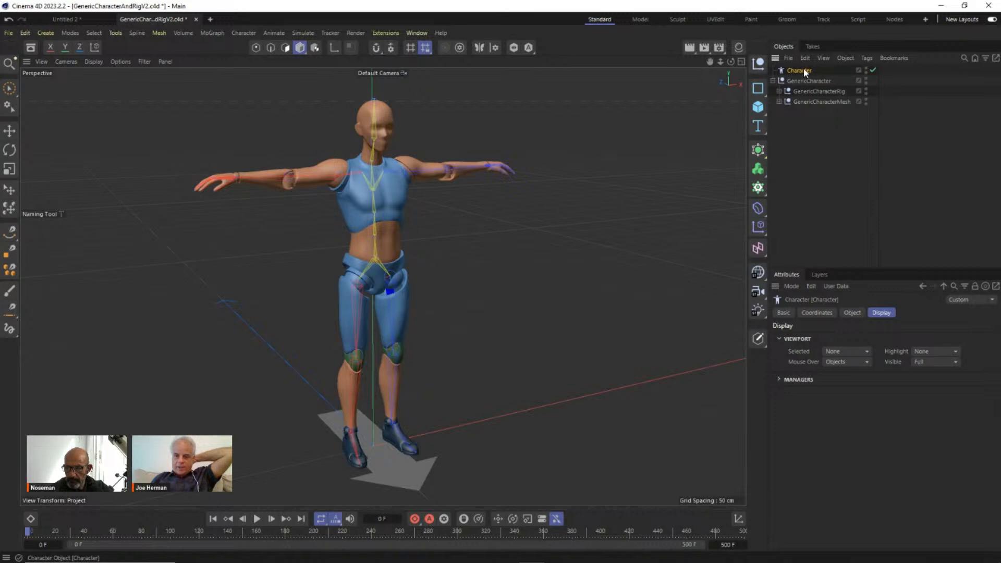
left_click(807, 312)
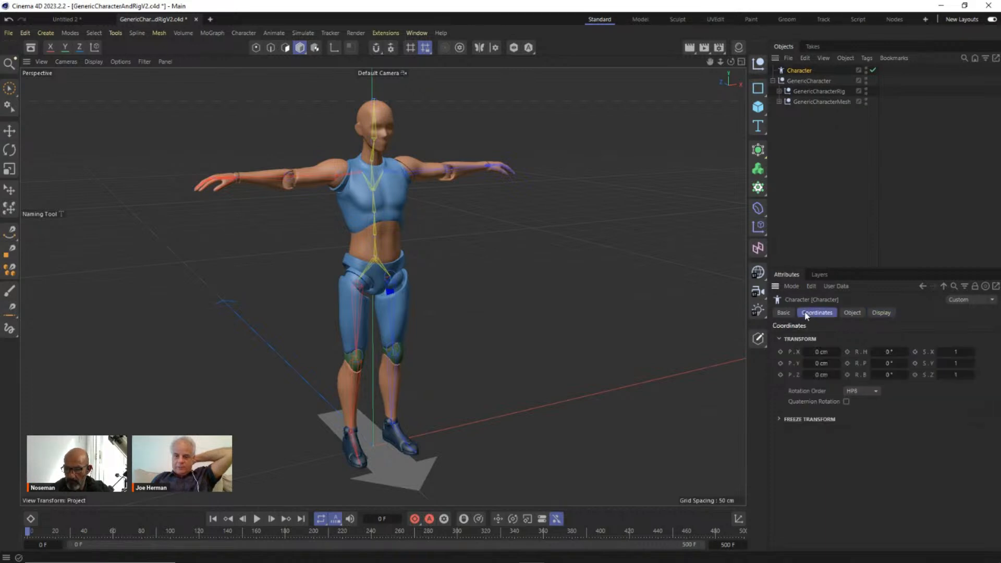
left_click(784, 312)
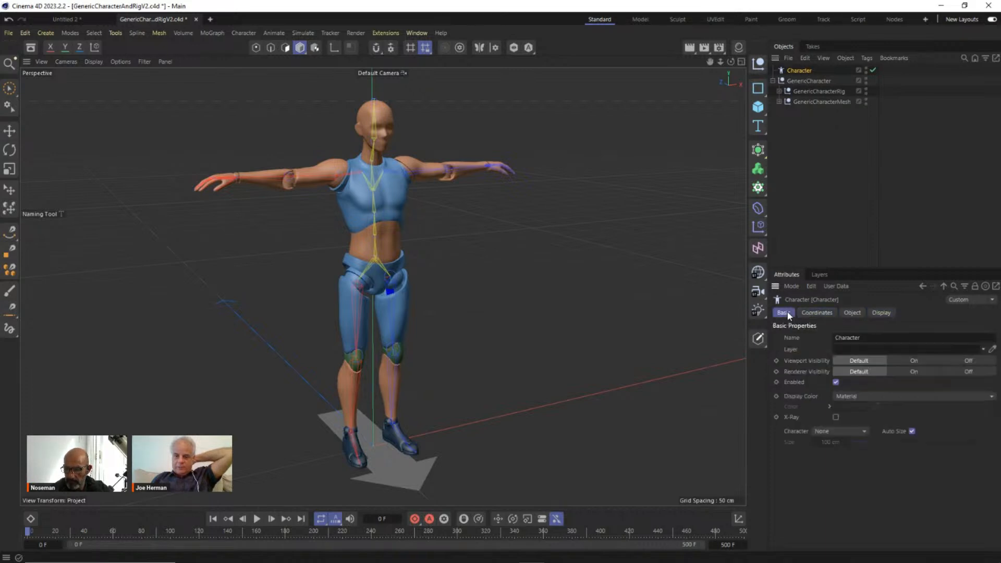
left_click(817, 313)
left_click(855, 313)
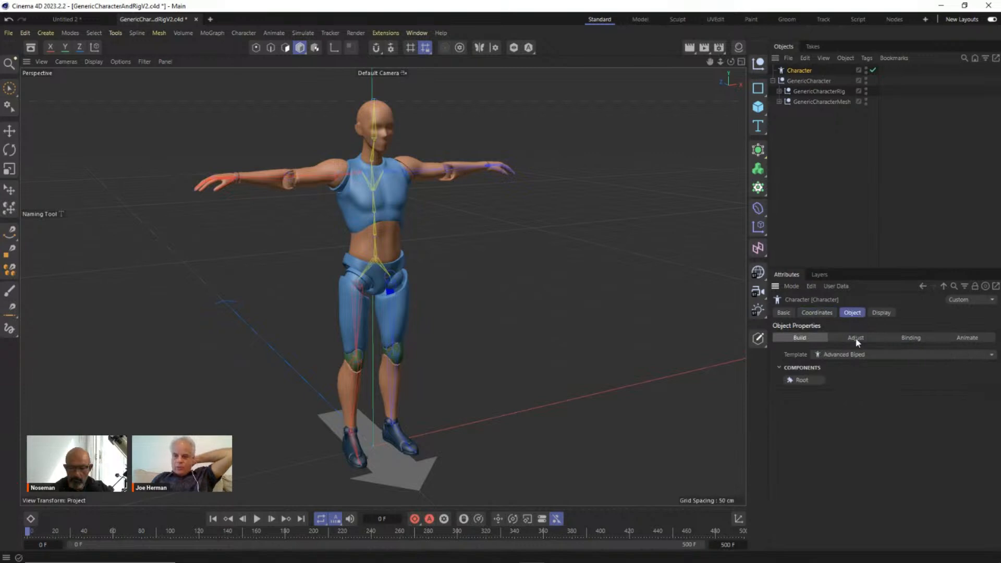
Step: Set the Character object's template to Mixamo Control Rig and add the Root component
left_click(843, 355)
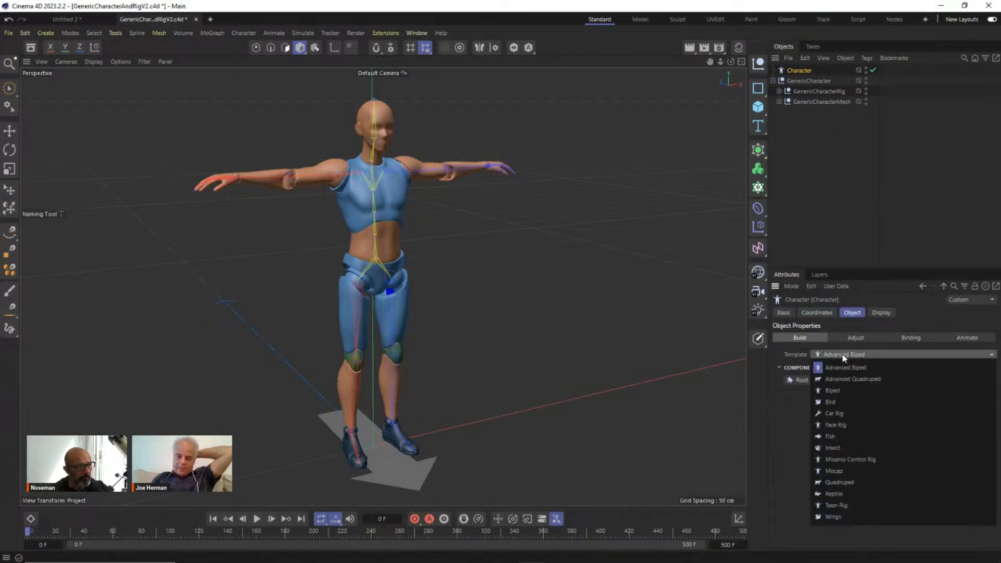
left_click(866, 460)
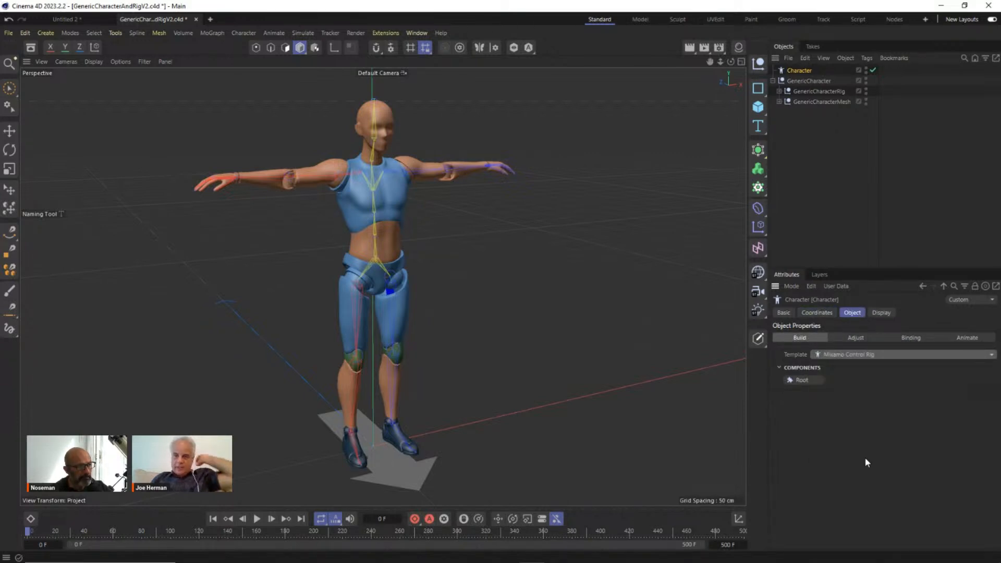
left_click(811, 377)
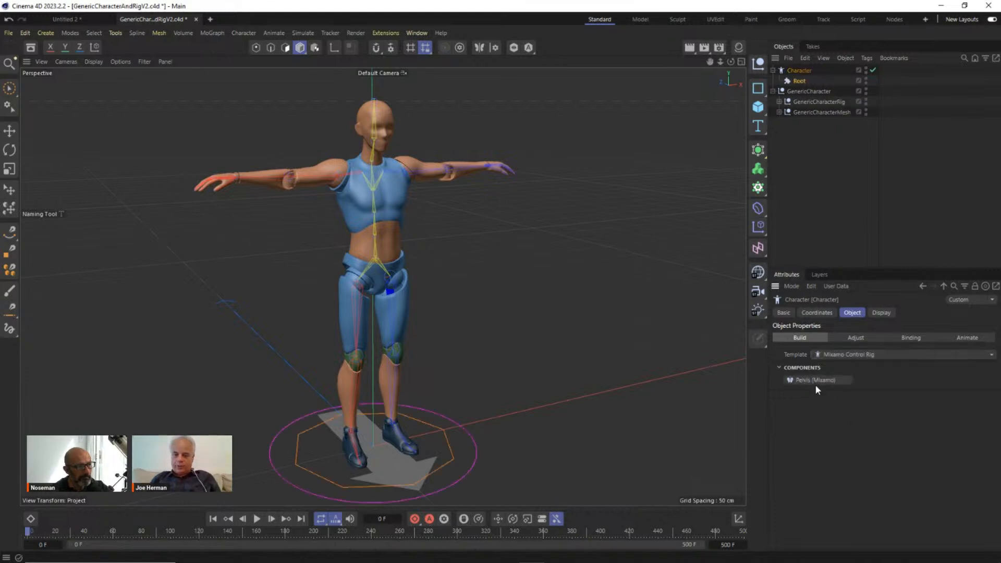
Step: Add the Pelvis, Leg, Arm and Hand components to the Mixamo Control Rig, giving legs, arms and hands on both sides
left_click(816, 381)
left_click(890, 381)
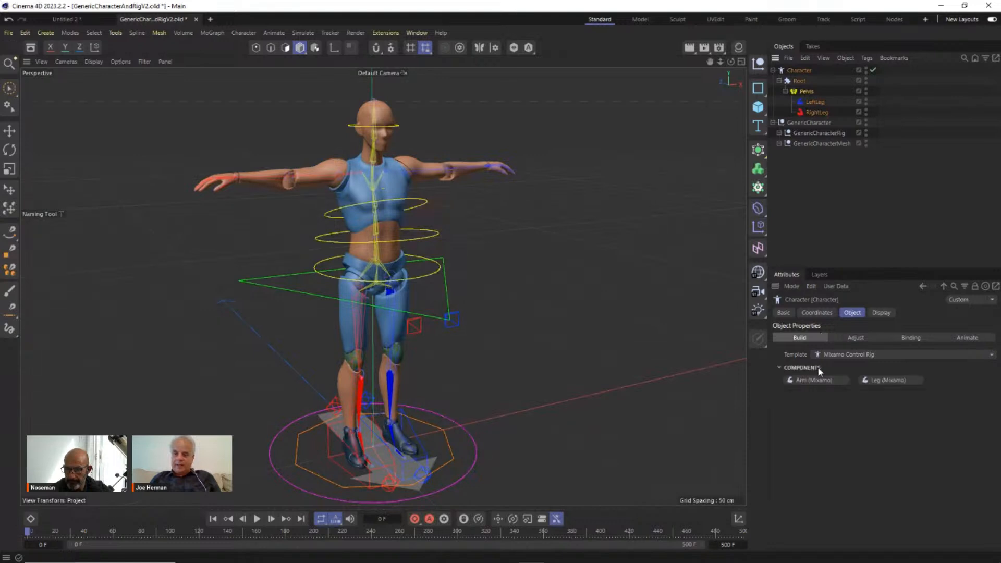
left_click(821, 381)
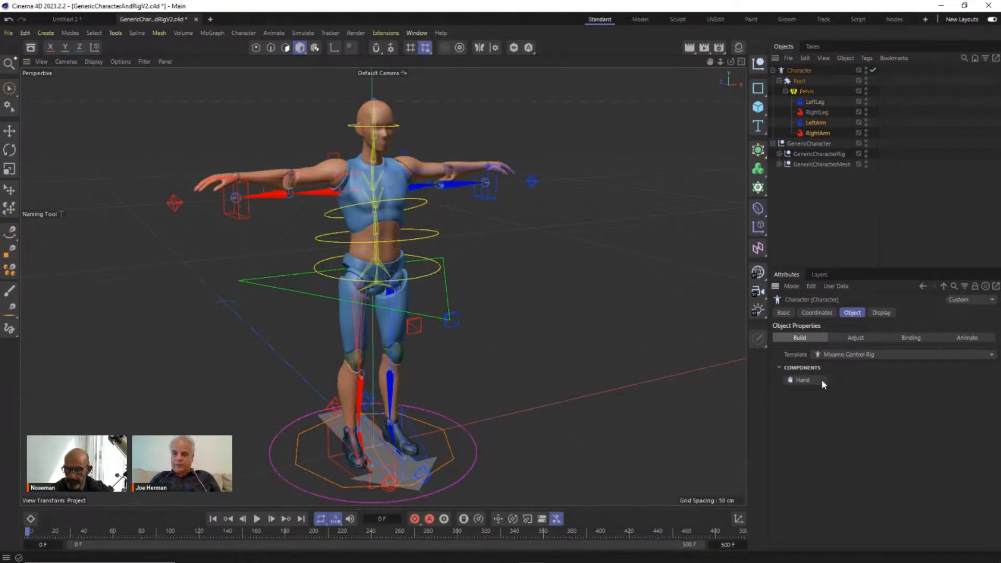
left_click(812, 380)
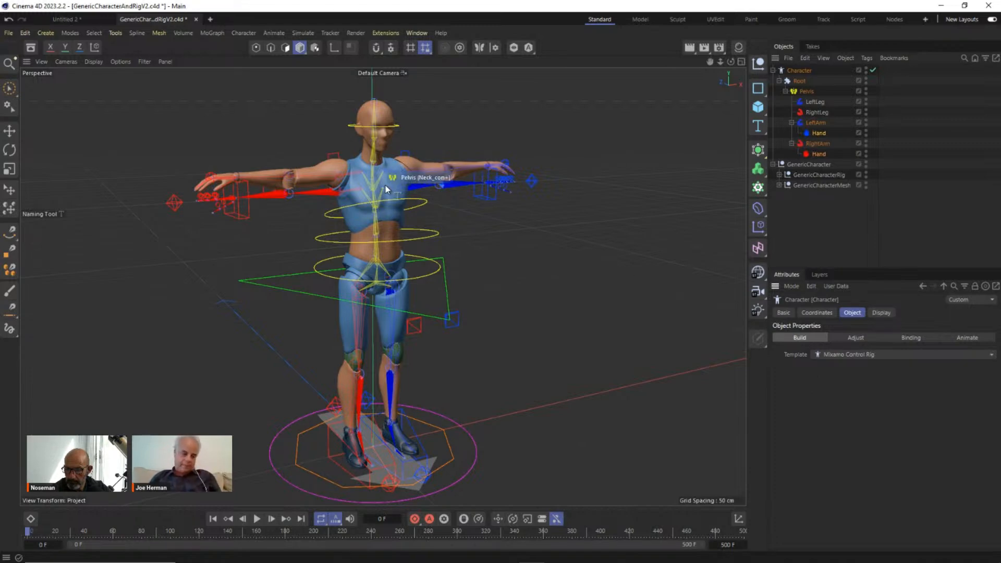
Step: Switch the Character object to Adjust mode and on to Animate mode, and show Master_con+'s Retarget Master properties
left_click_drag(372, 218, 339, 200, "alt")
left_click_drag(359, 182, 364, 202, "alt")
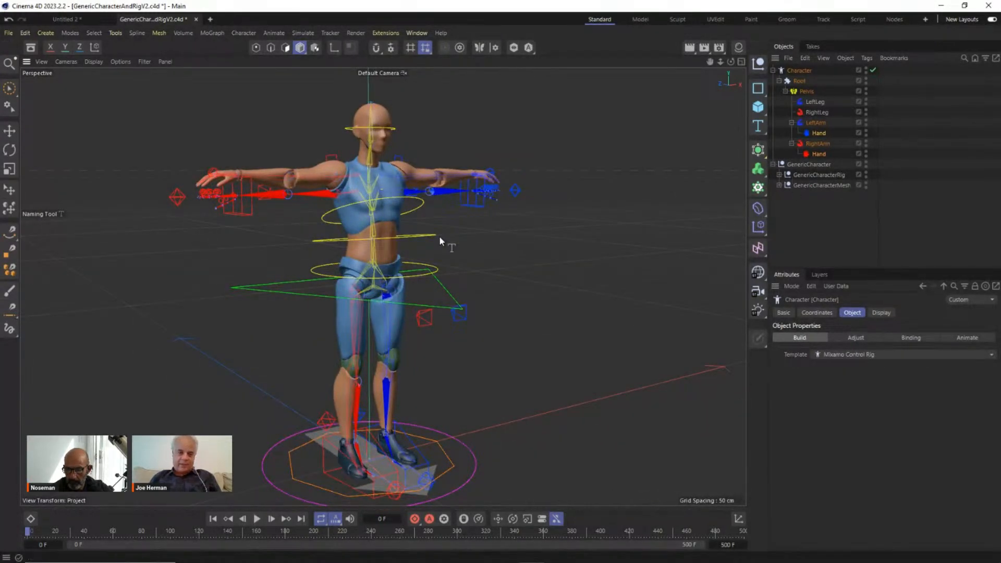
left_click(863, 337)
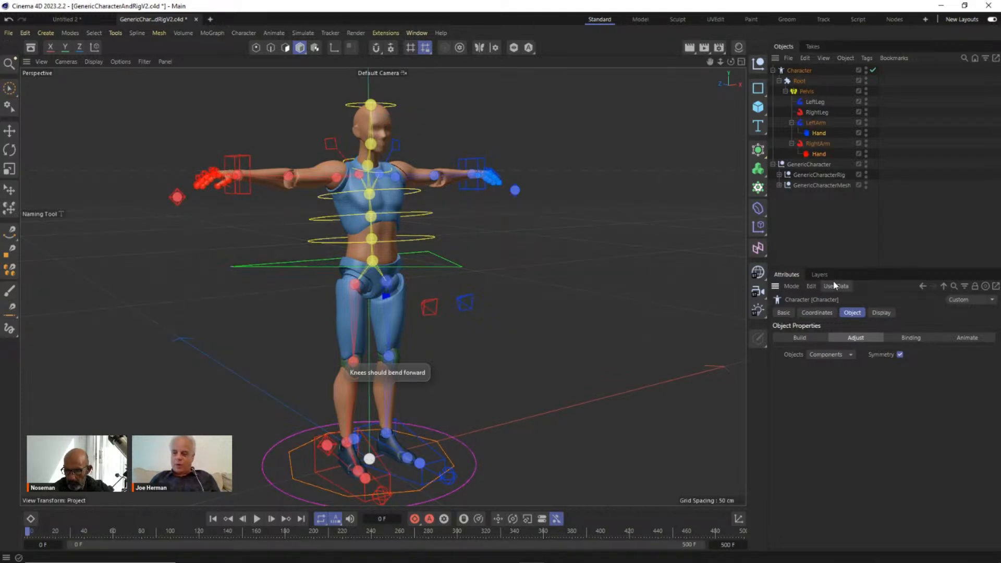
left_click(963, 338)
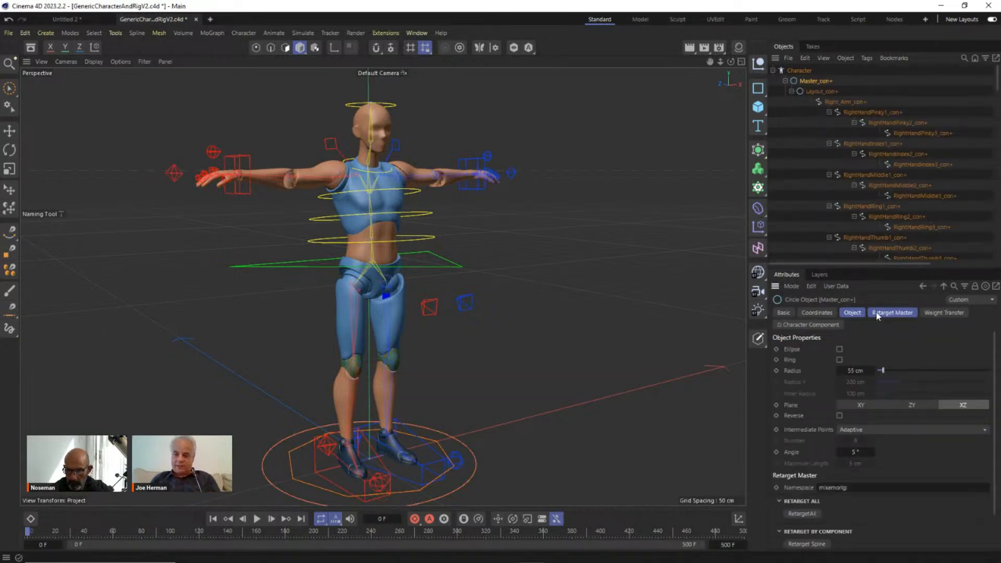
left_click(892, 313)
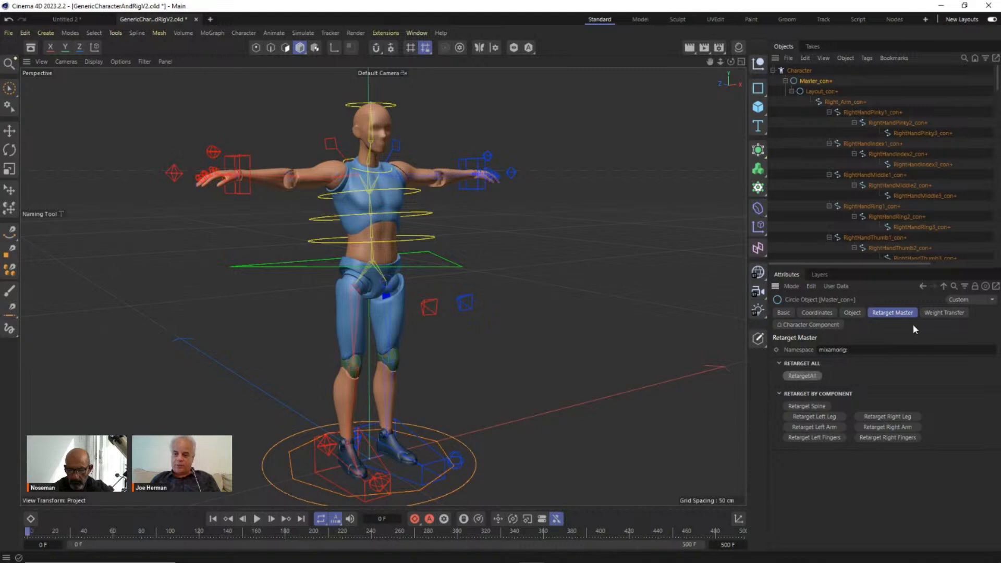
Step: Load GenericCharacterMesh's parts, Hip through Toes_right, into Master_con+'s Weight Transfer geometries with its attributes locked, and transfer the weights
left_click(941, 315)
scroll(912, 209, "down", 10)
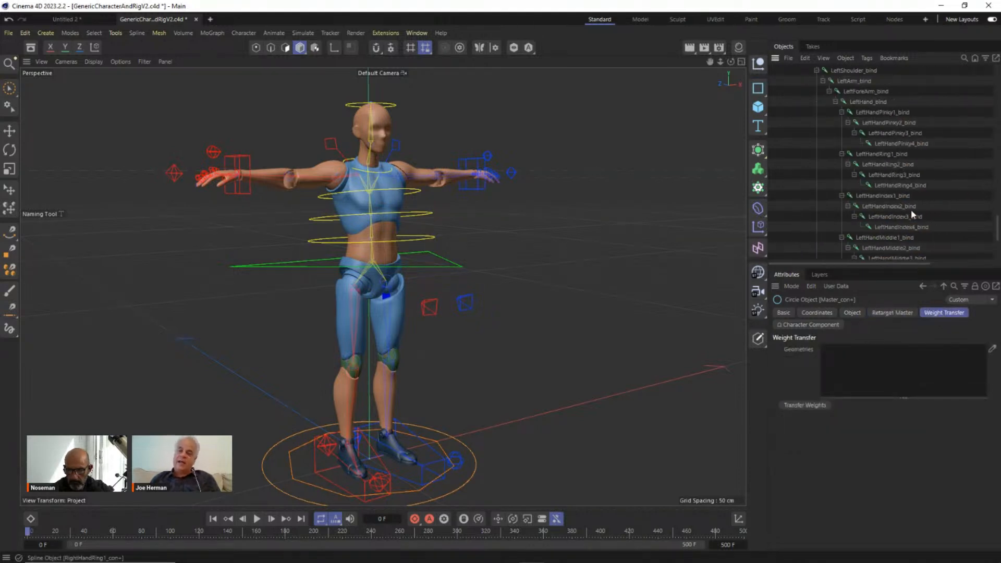
left_click(779, 254)
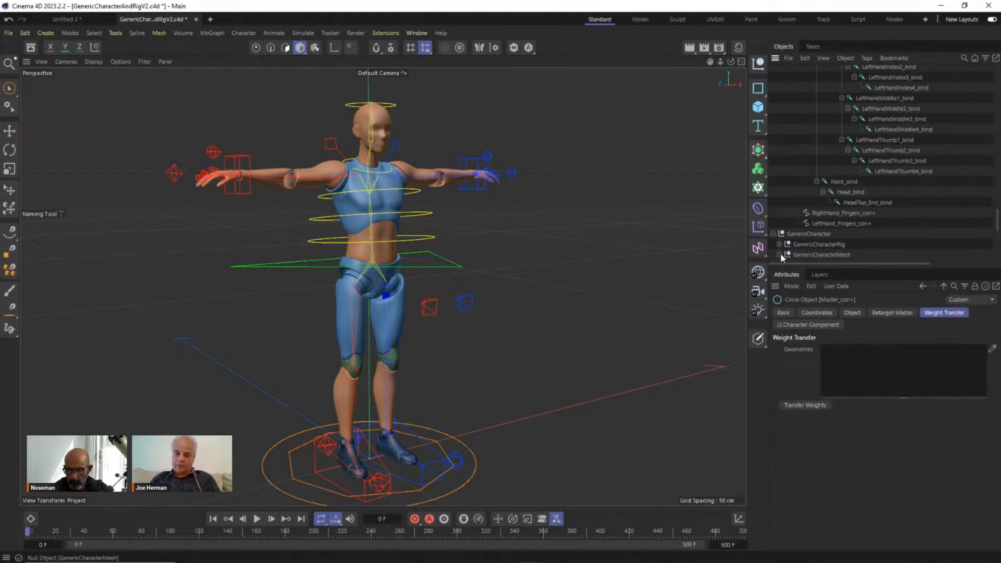
scroll(913, 207, "down", 2)
scroll(909, 205, "down", 3)
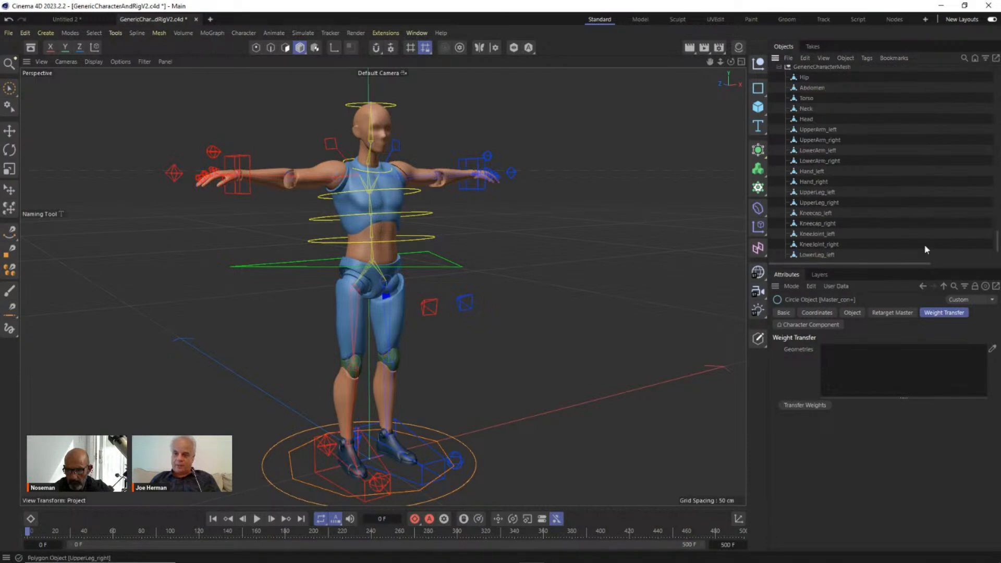
left_click(976, 286)
scroll(853, 168, "up", 2)
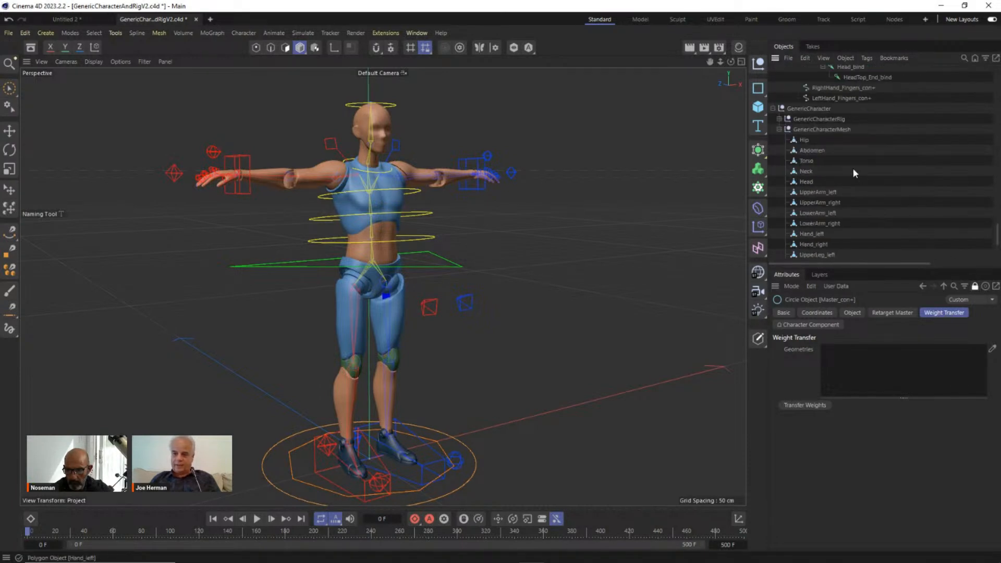
left_click_drag(777, 136, 864, 362)
left_click(826, 405)
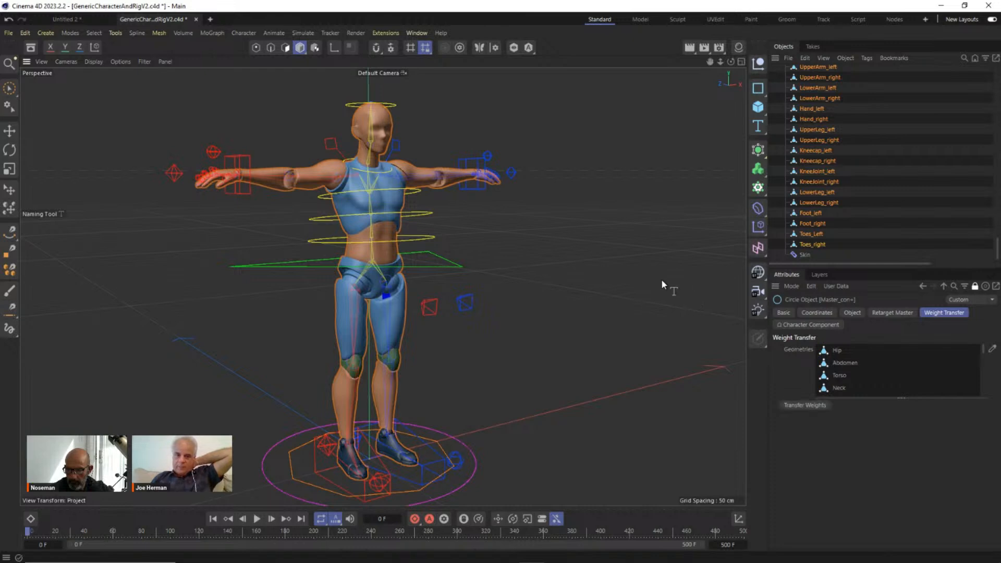
Step: Collapse the Character and GenericCharacter hierarchies in the object list
scroll(907, 183, "up", 10)
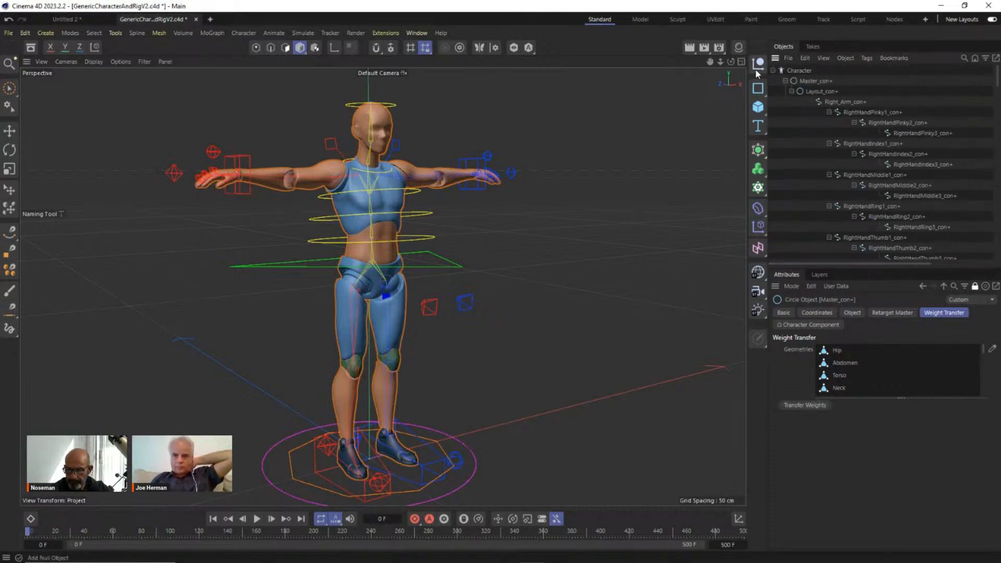
left_click(772, 71)
left_click(774, 81)
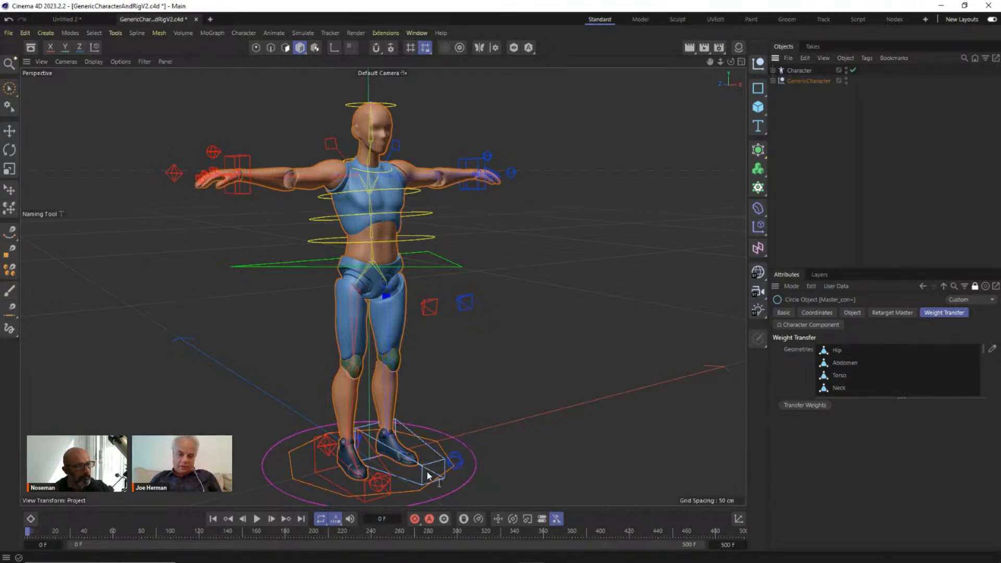
Step: Test the rig by raising the blue foot control and trying the blue knee control, undo the moves and deselect everything
left_click(9, 131)
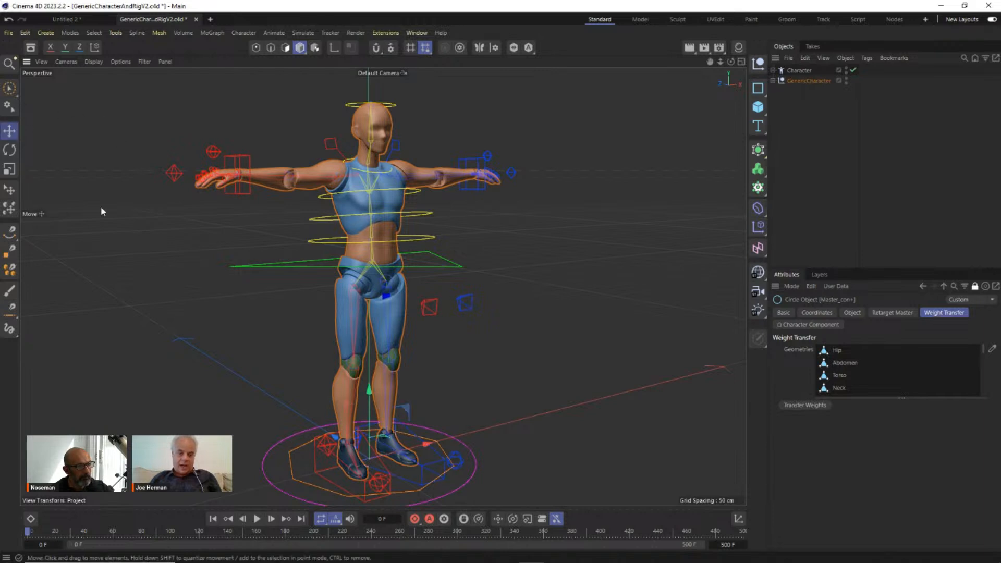
left_click(436, 458)
left_click_drag(388, 367, 415, 312)
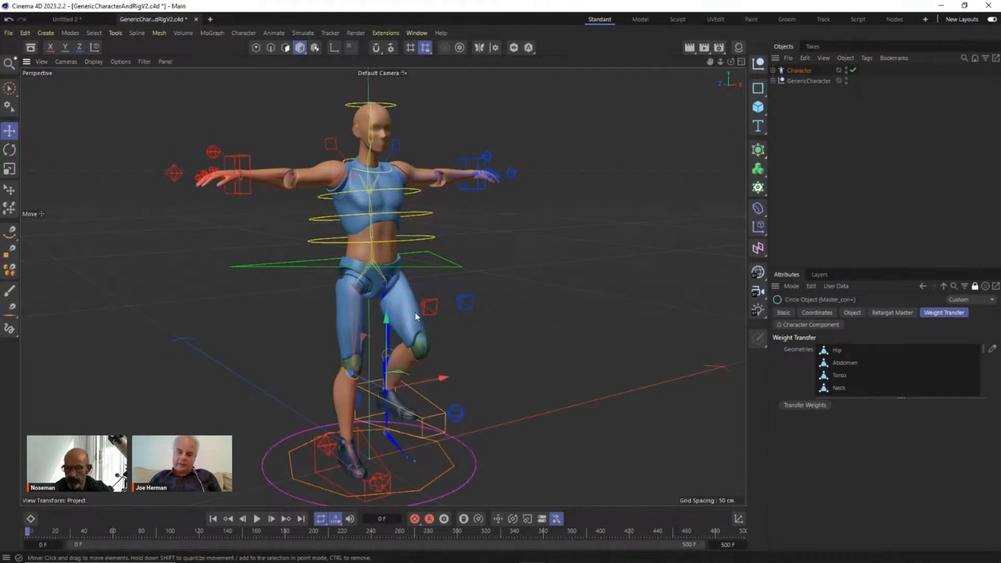
left_click(463, 304)
mouse_move(513, 292)
left_mouse_down()
mouse_move(558, 282)
mouse_move(494, 314)
mouse_move(517, 302)
left_mouse_up()
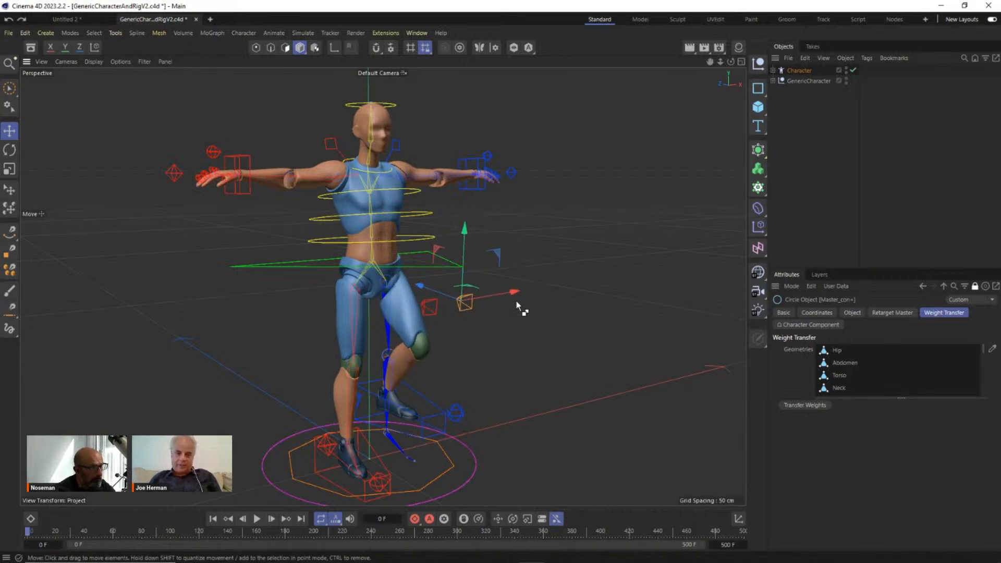
key("ctrl+z")
key("ctrl+z")
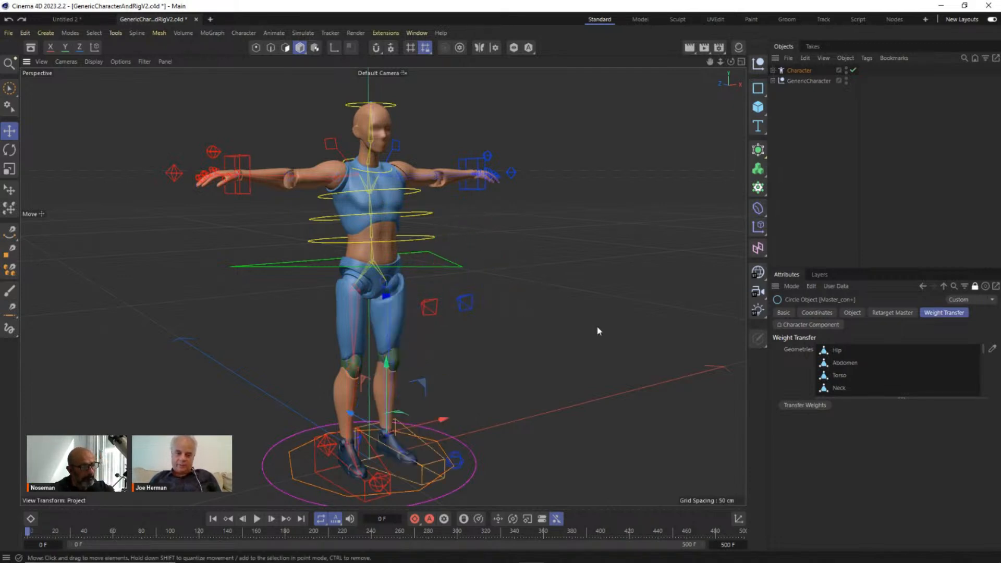
left_click(614, 329)
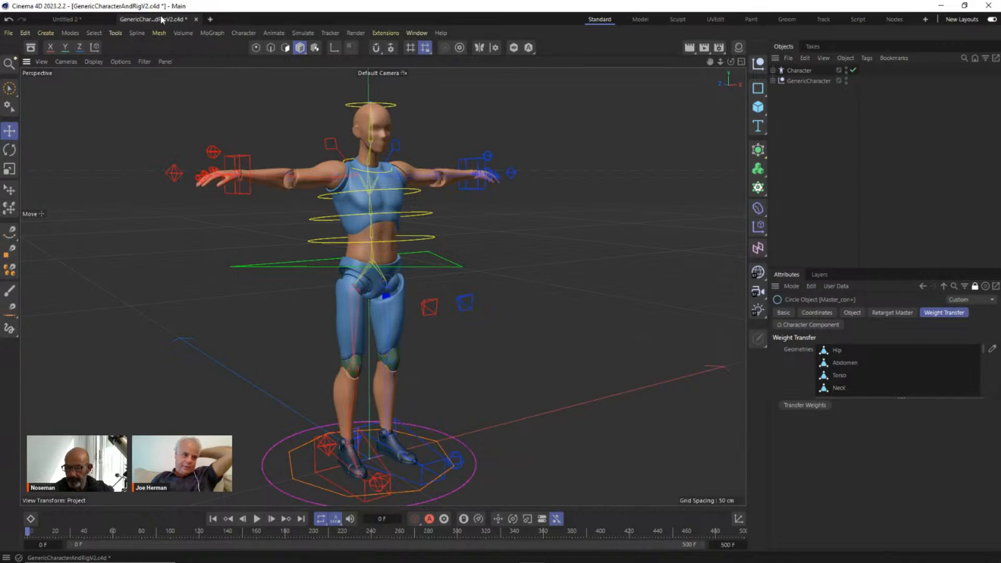
Step: Merge Rumba Dancing.fbx from the FinalMocapForVideos folder into the scene with the default FBX import settings, without reassigning included takes
left_click(790, 58)
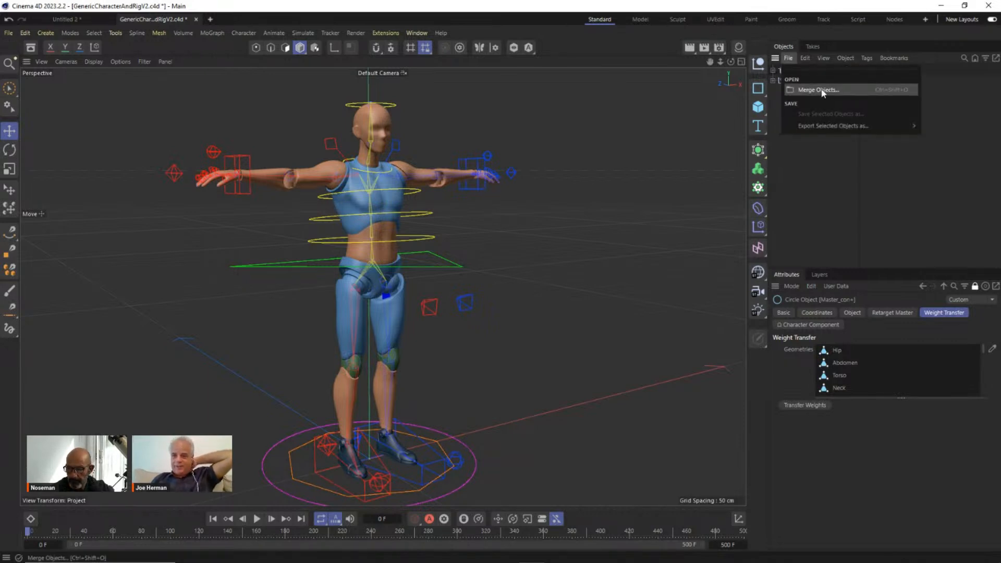
left_click(843, 207)
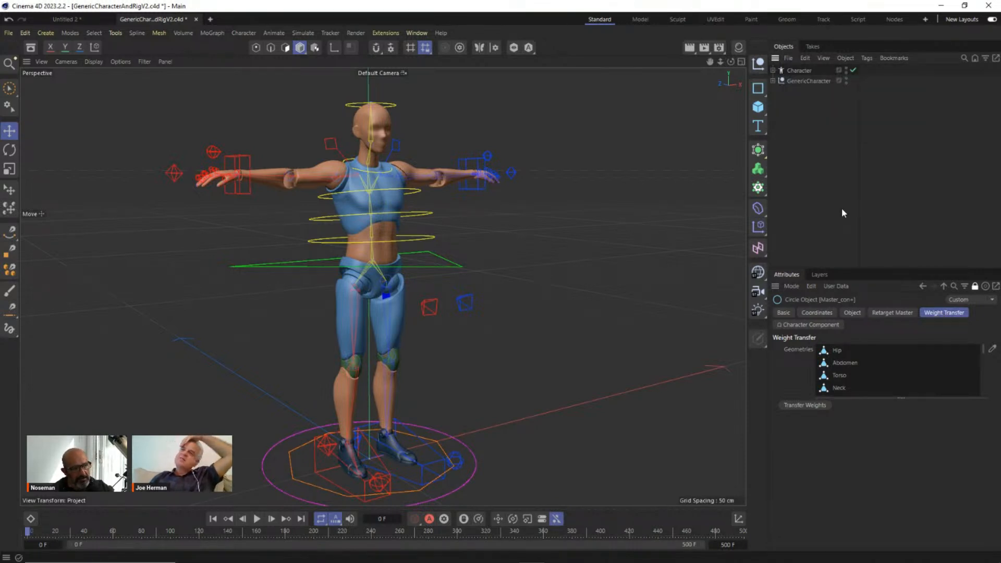
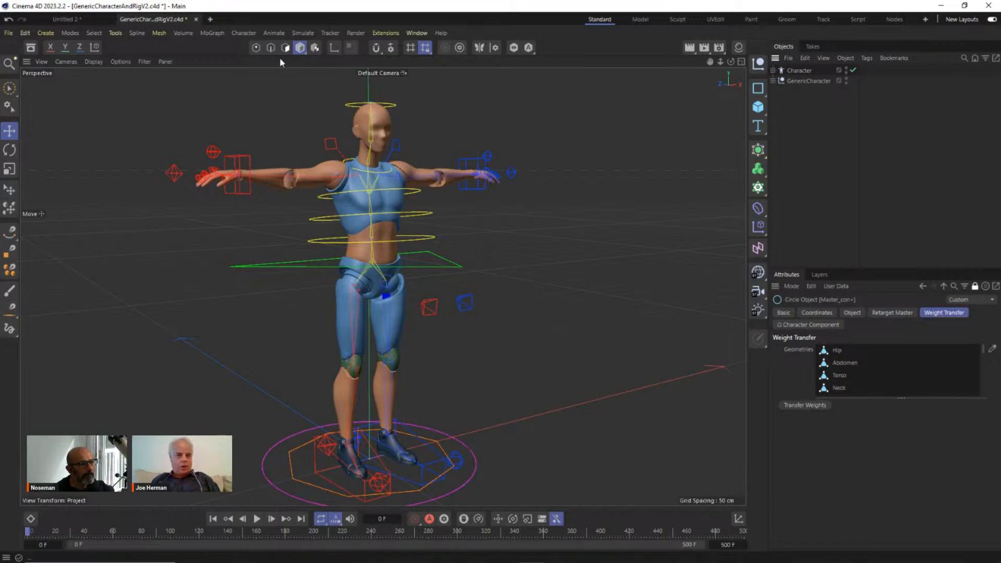
left_click(789, 58)
left_click(810, 90)
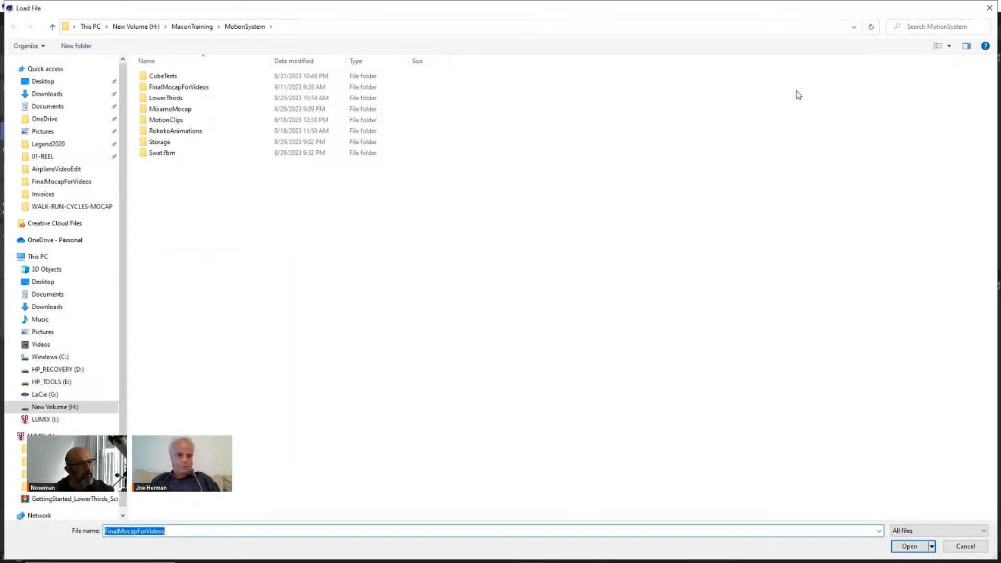
left_click(228, 87)
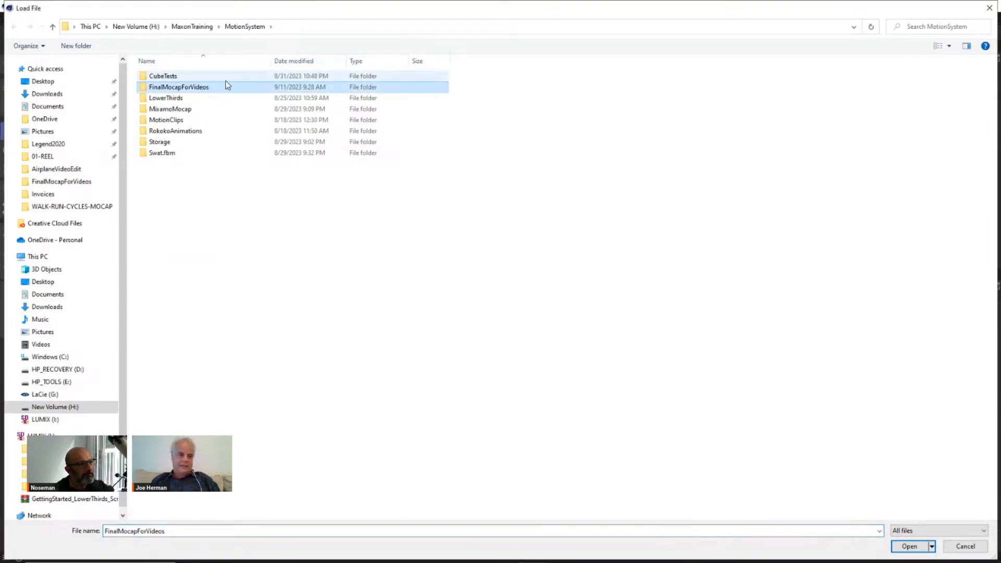
double_click(202, 90)
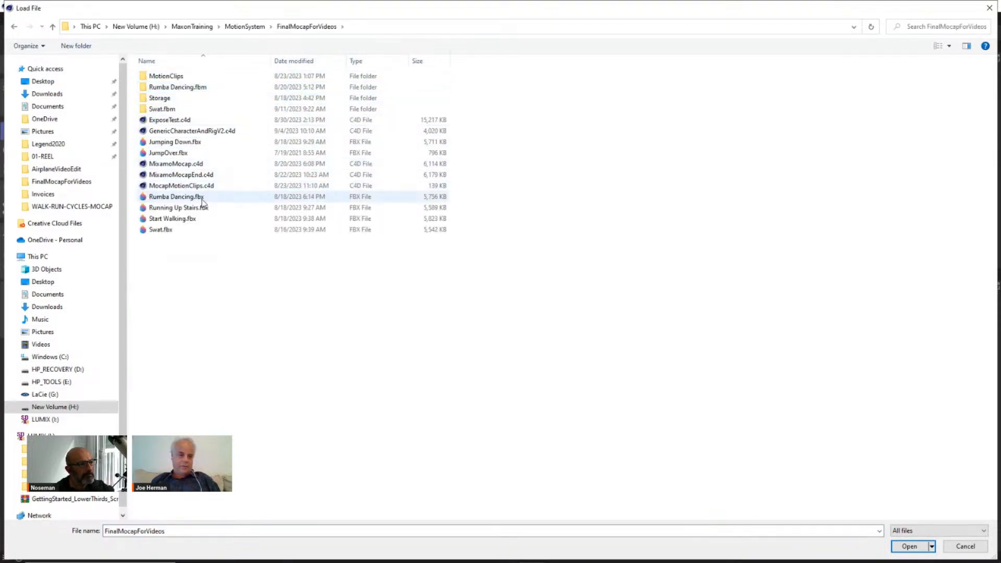
double_click(202, 198)
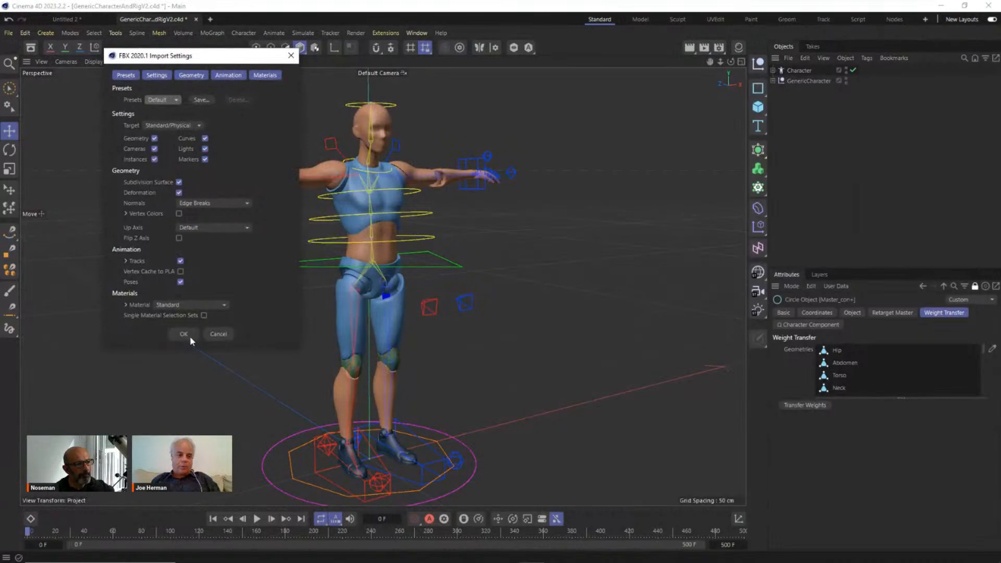
left_click(188, 337)
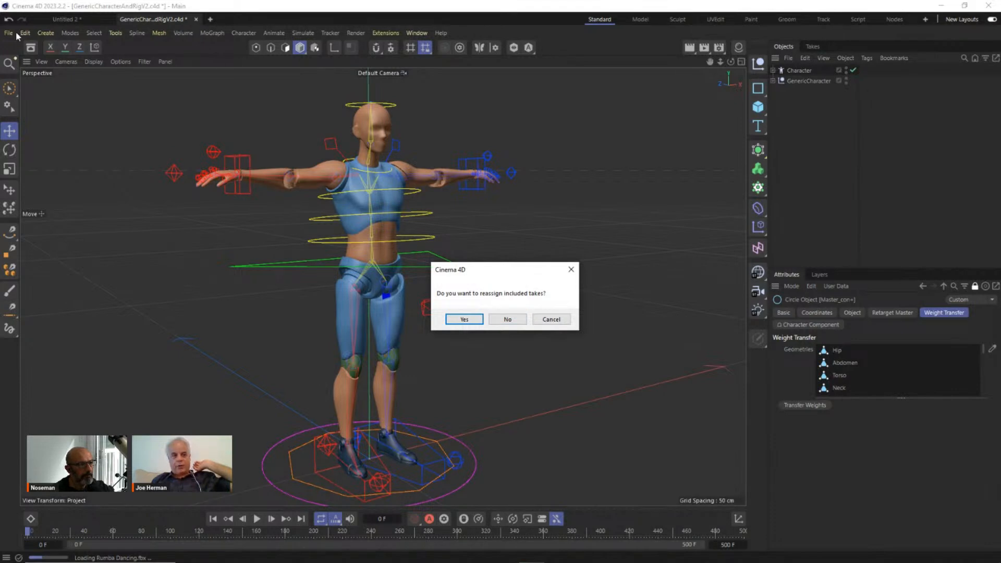
left_click(517, 319)
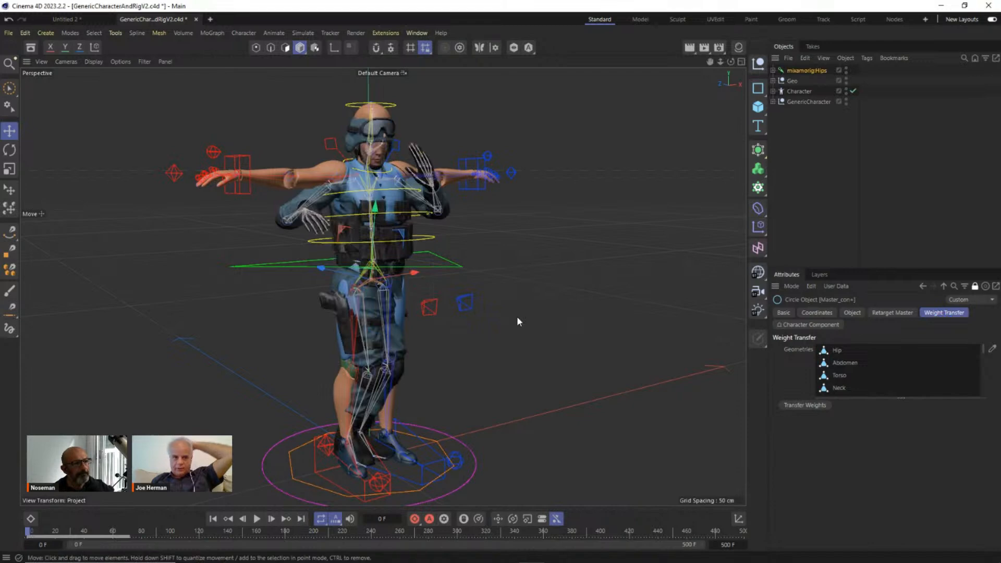
Step: Scrub through the imported dance and back to frame 0, and open the Dope Sheet timeline in its own window
left_click_drag(38, 531, 142, 535)
left_click_drag(82, 530, 27, 531)
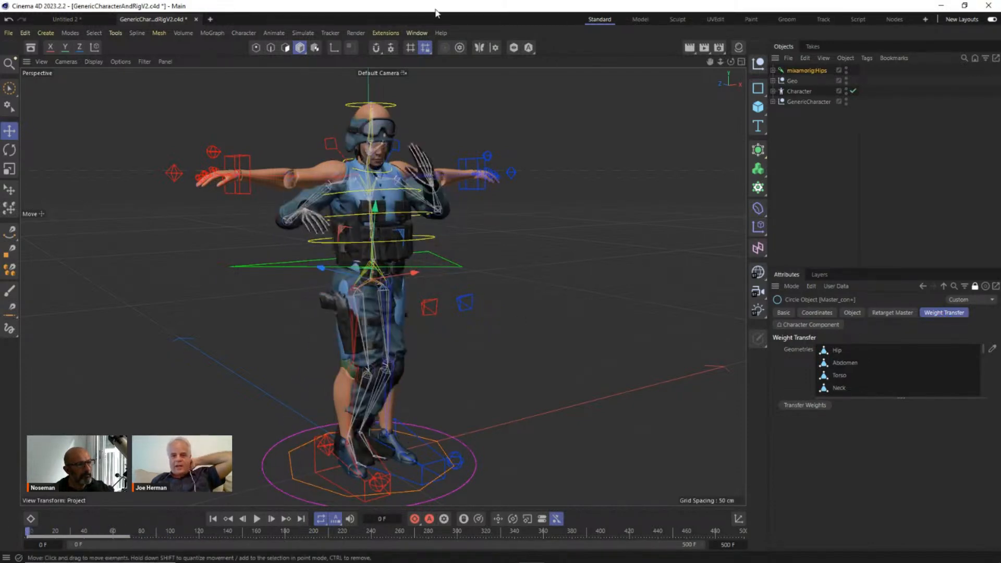
left_click(416, 33)
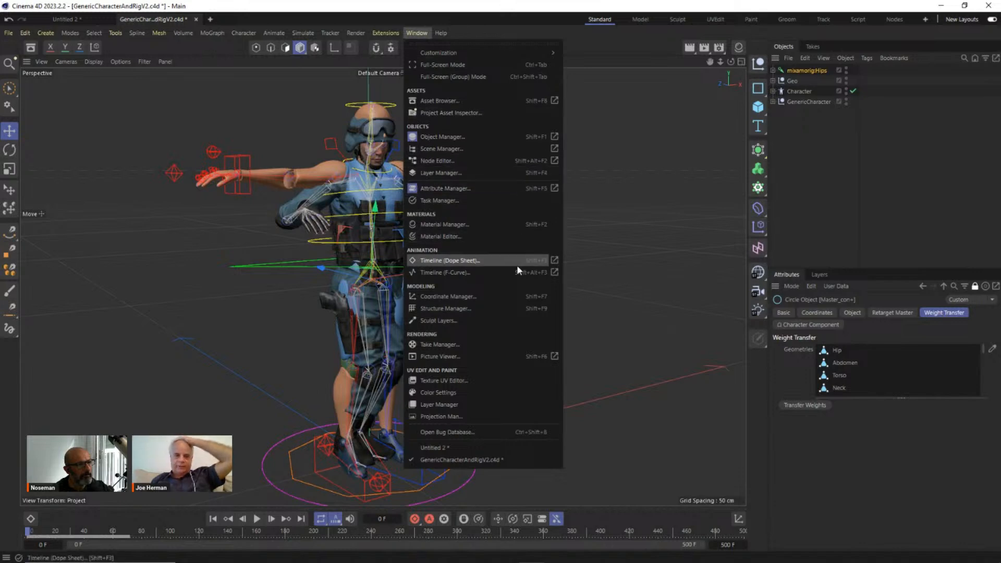
left_click(555, 259)
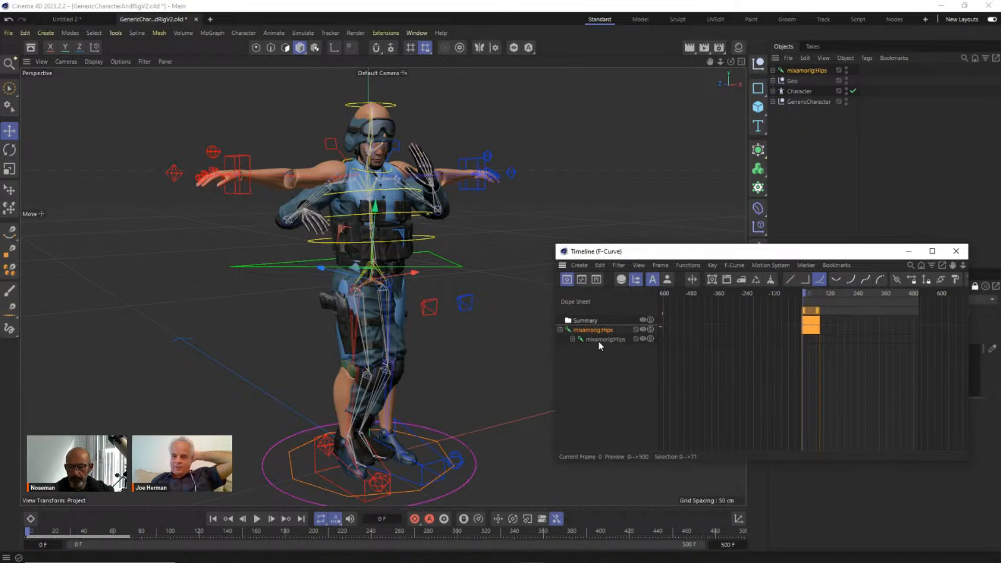
Step: Expand the GenericCharacter hierarchy to show the joints under GenericCharacterRig, keeping the Character hierarchy collapsed
left_click(773, 91)
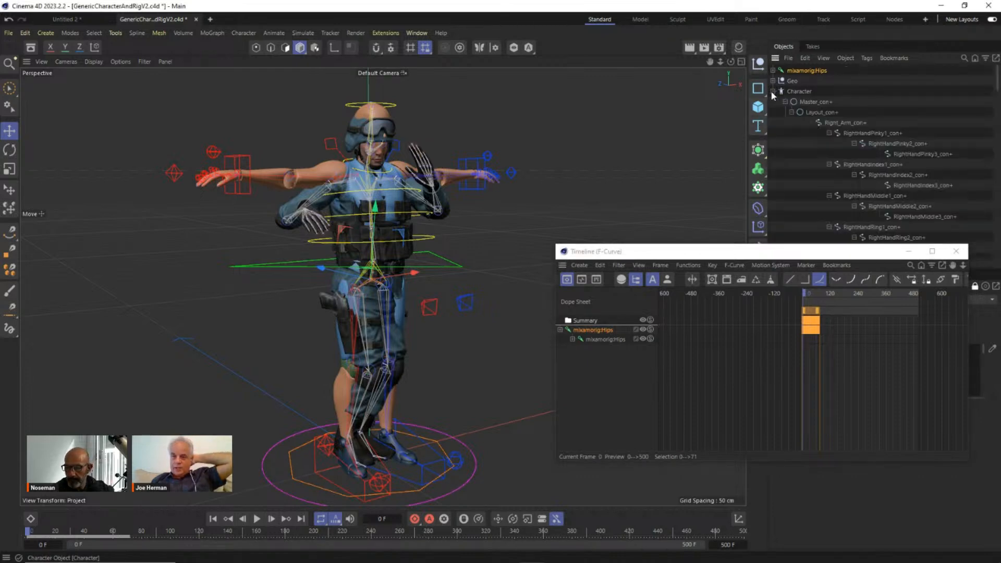
left_click(786, 102)
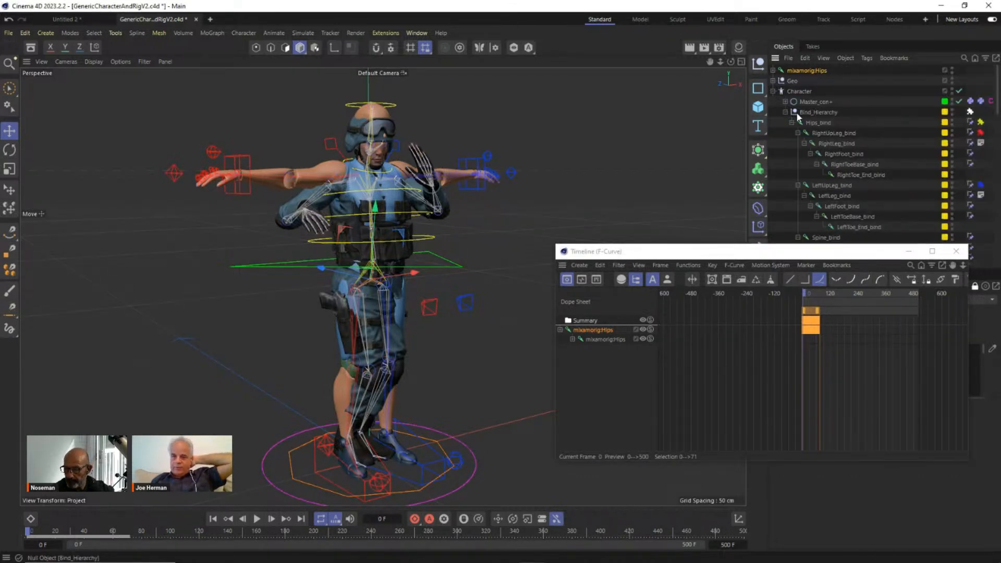
left_click(773, 91)
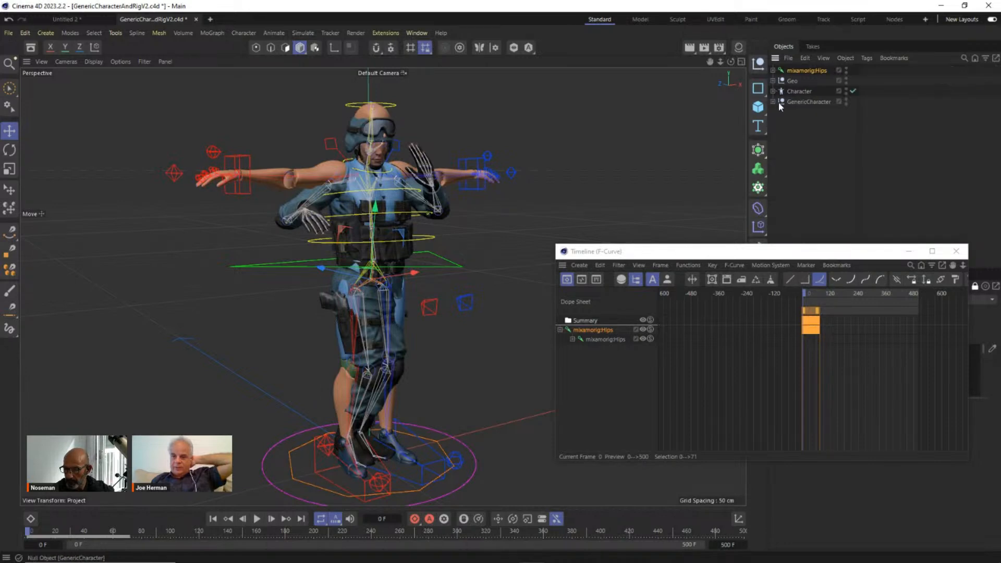
left_click(774, 101)
left_click(779, 123)
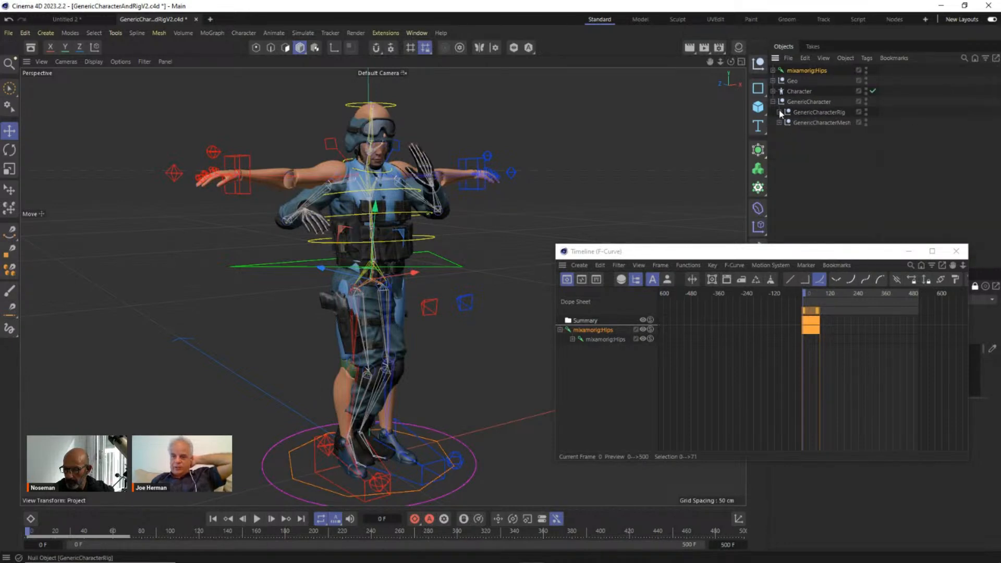
left_click(780, 112)
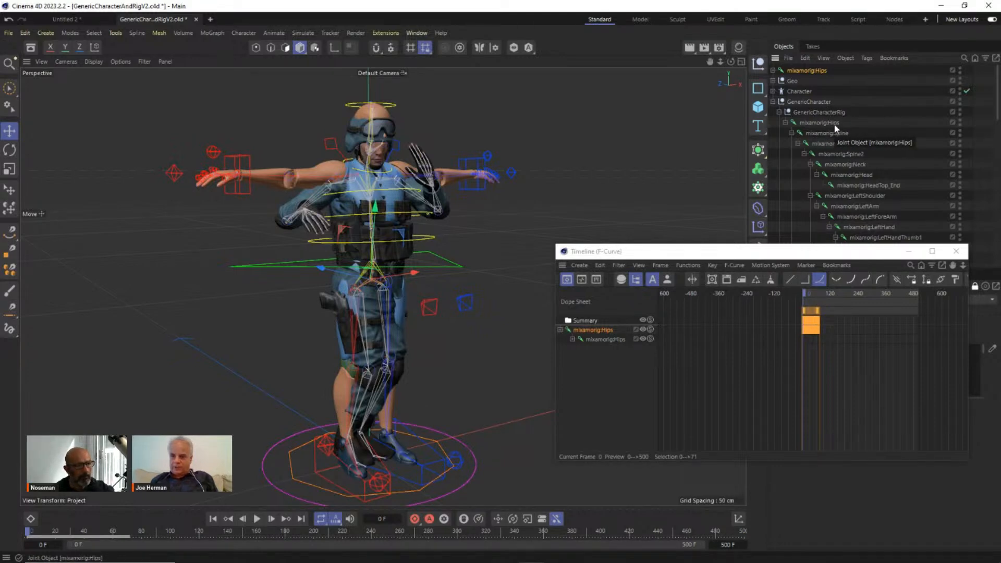
Step: Rename the imported dance skeleton's root joint as mixamorig:Hips-Mocap
double_click(823, 71)
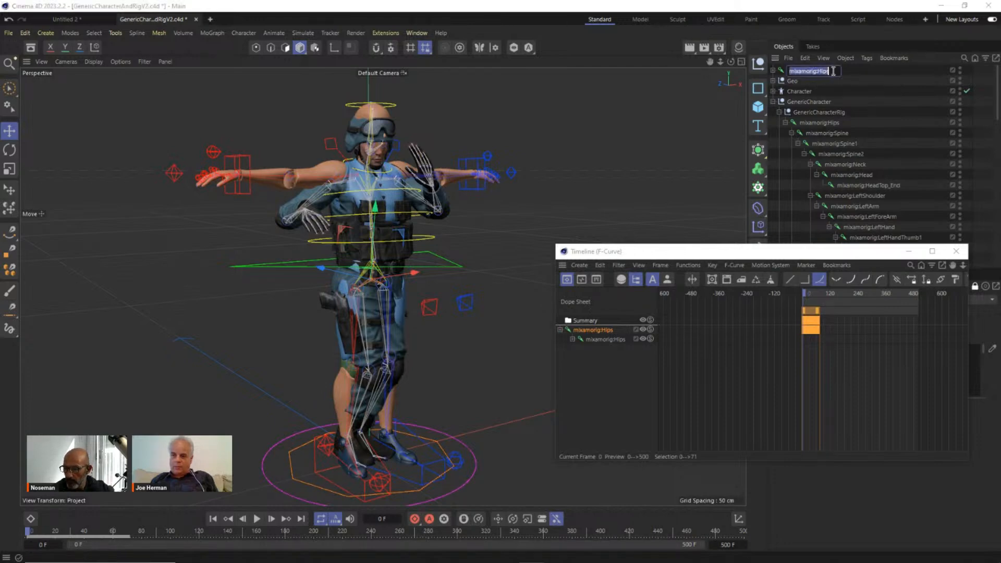
type("-")
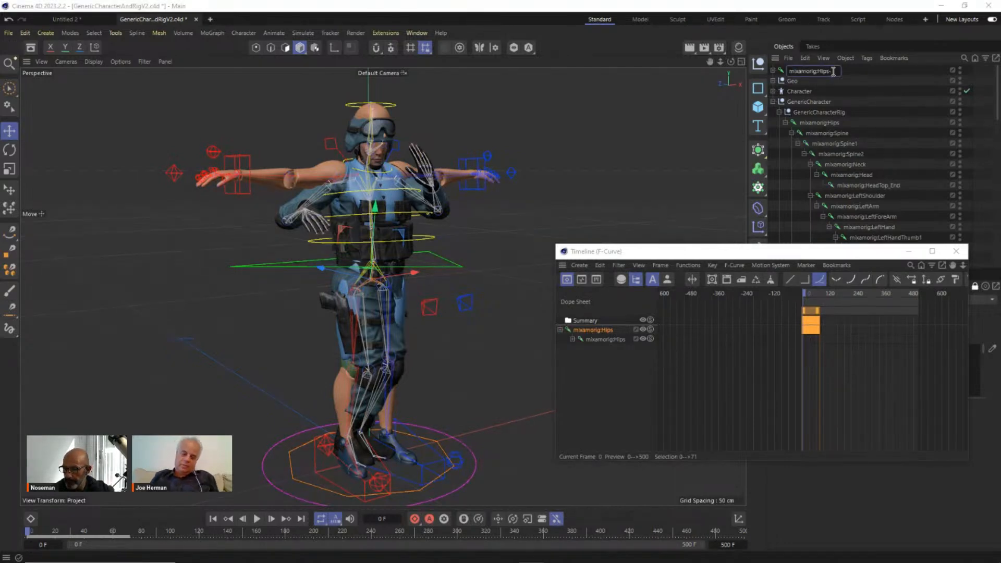
type("Mocap")
key("Return")
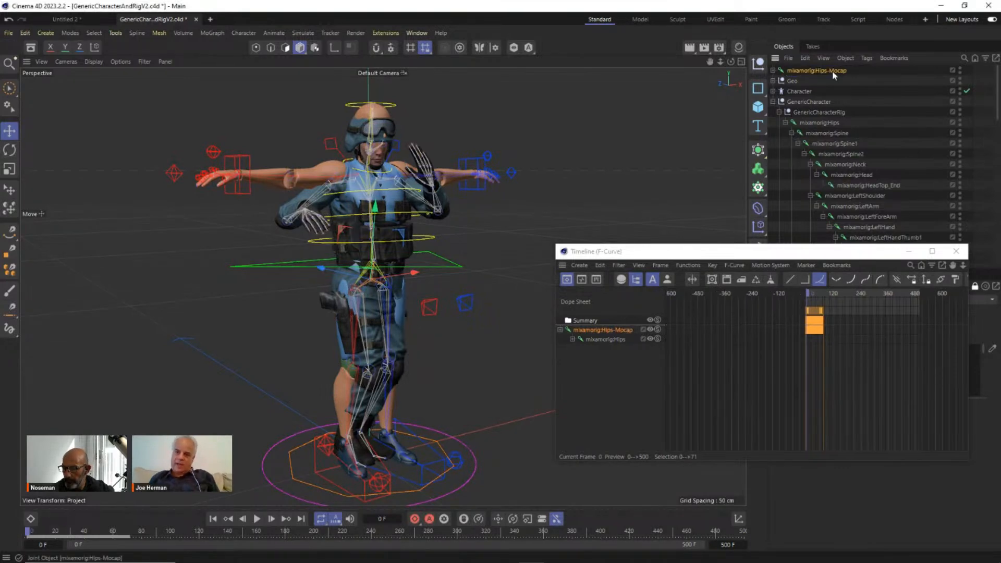
Step: Rename the hips joint under GenericCharacterRig as mixamorig:Hips-Generic
left_click(833, 123)
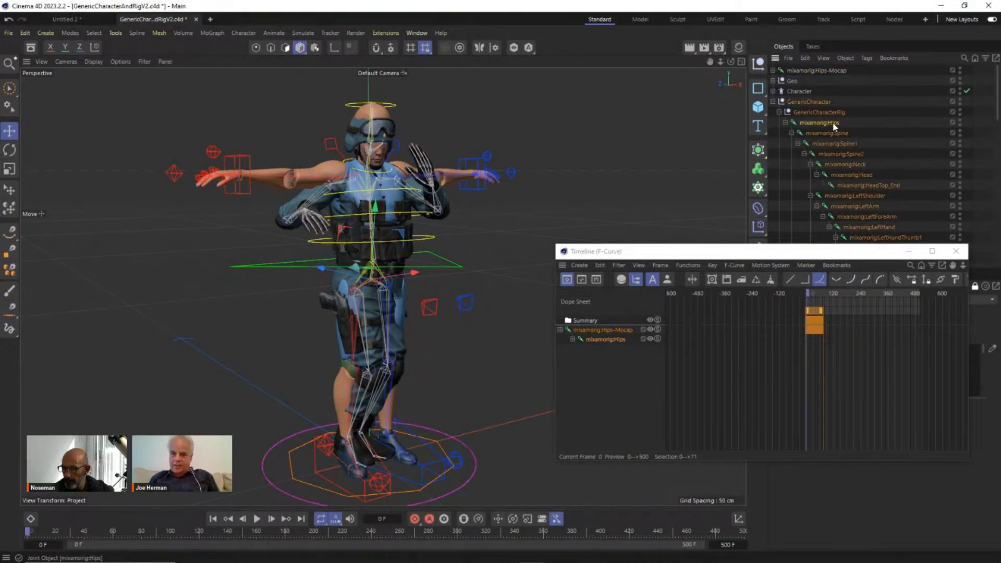
double_click(835, 124)
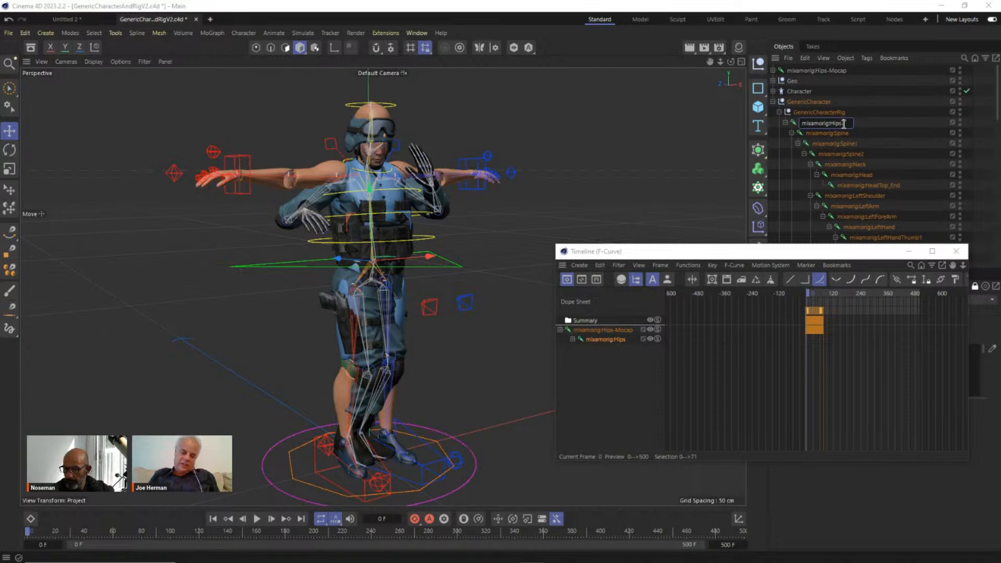
type("-Generic")
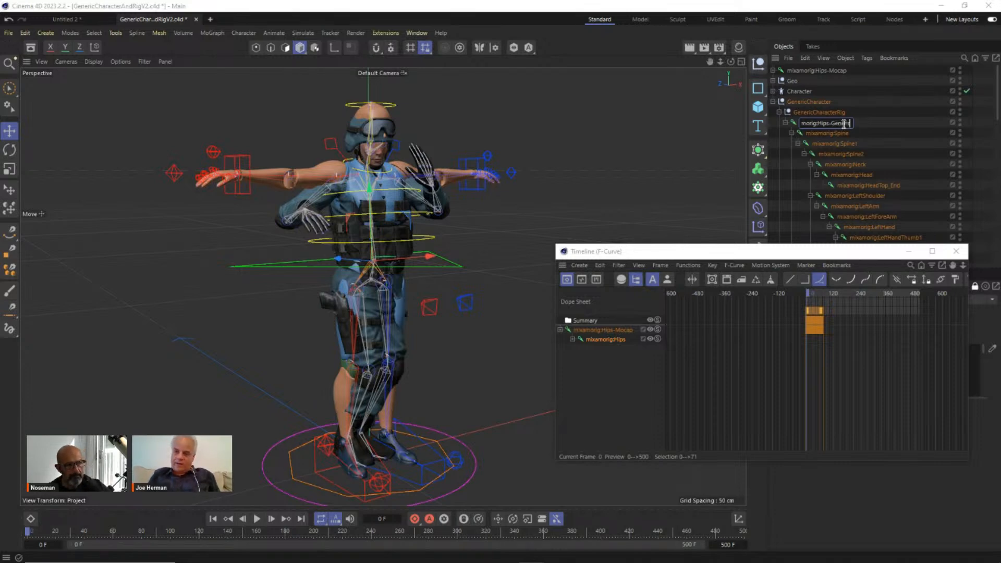
key("Return")
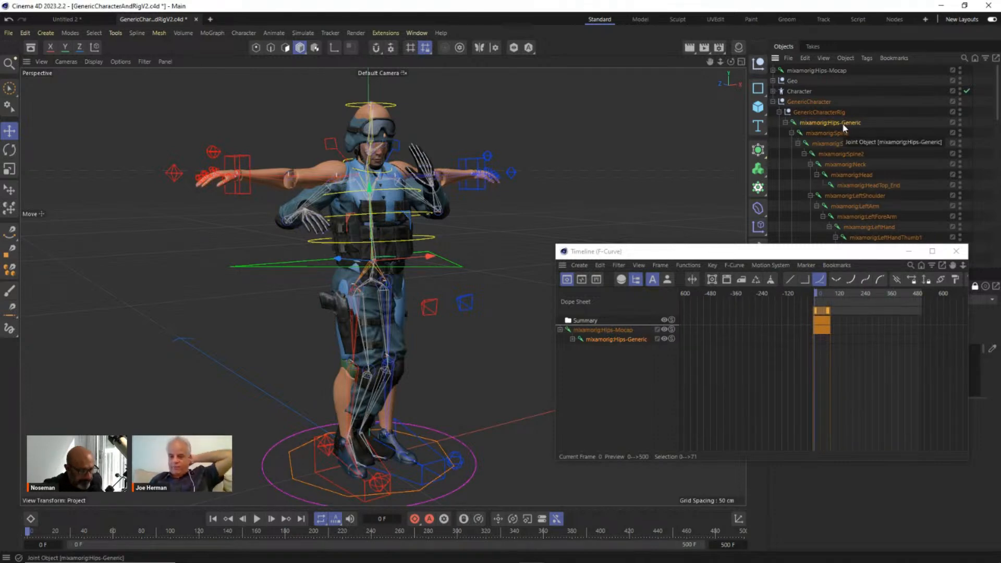
Step: Set the mixamorig:Hips-Mocap animation tracks to Repeat after their last key, with 3 repetitions
left_click(615, 333)
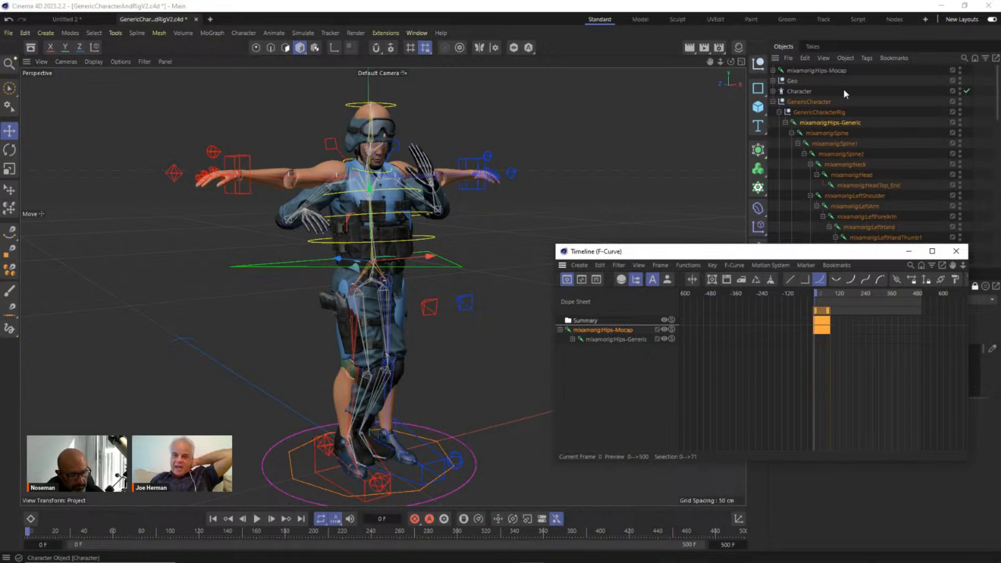
left_click(835, 124)
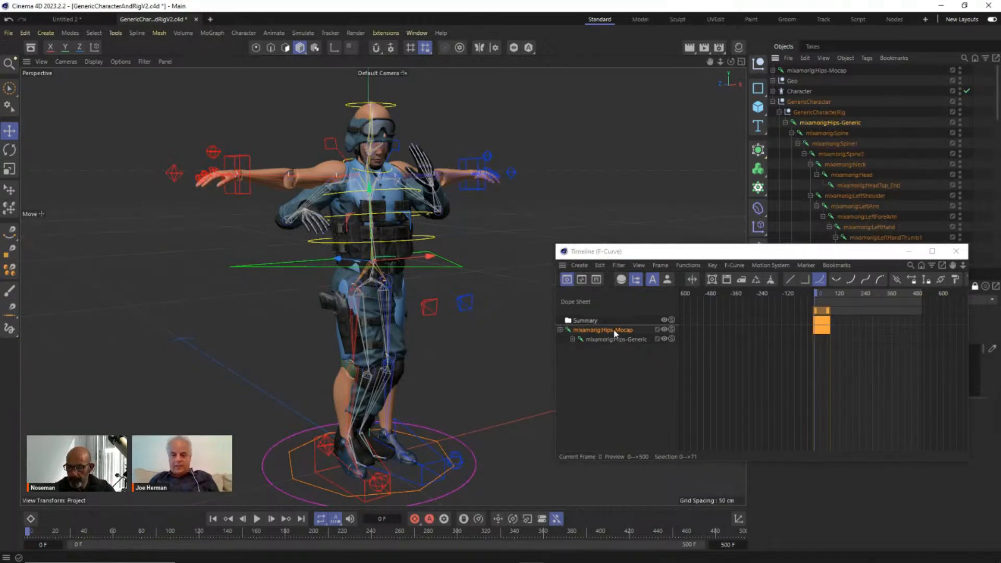
left_click_drag(756, 252, 527, 102)
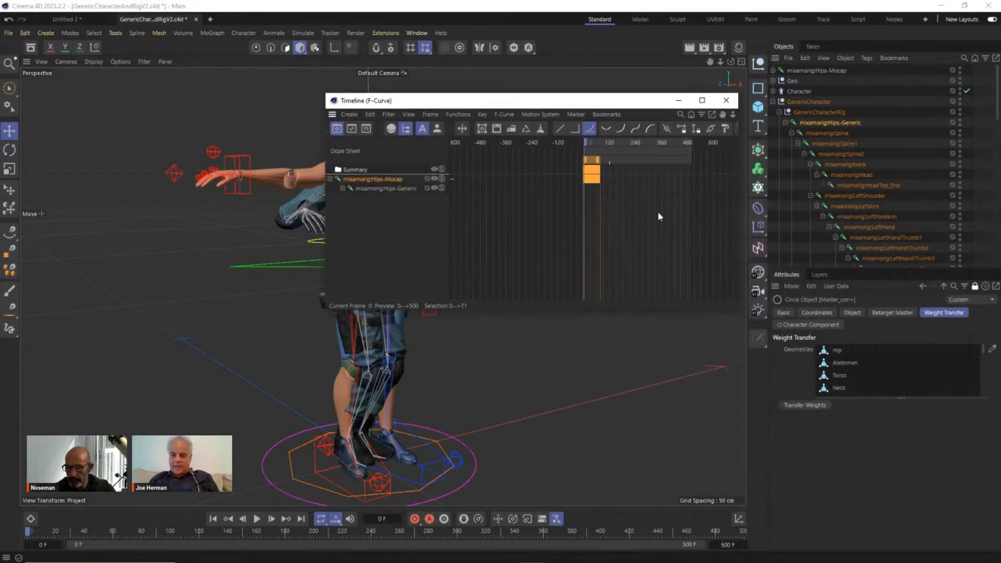
left_click(975, 286)
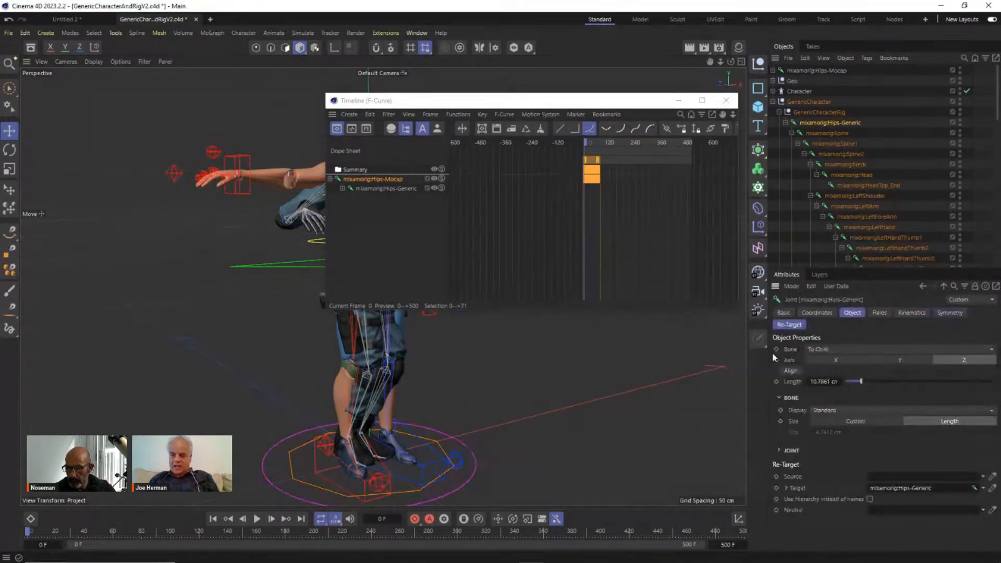
left_click(357, 180)
left_click(857, 395)
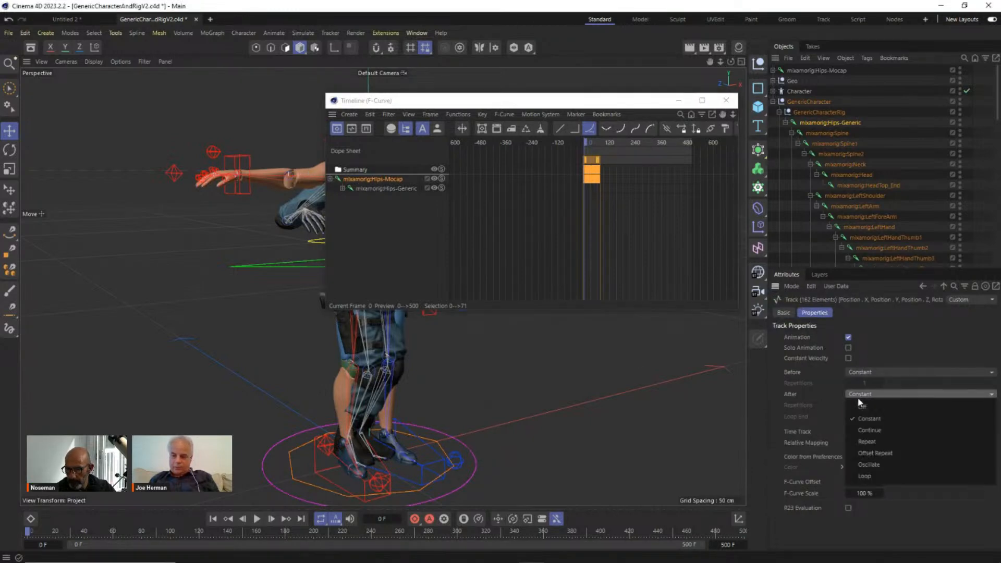
left_click(867, 442)
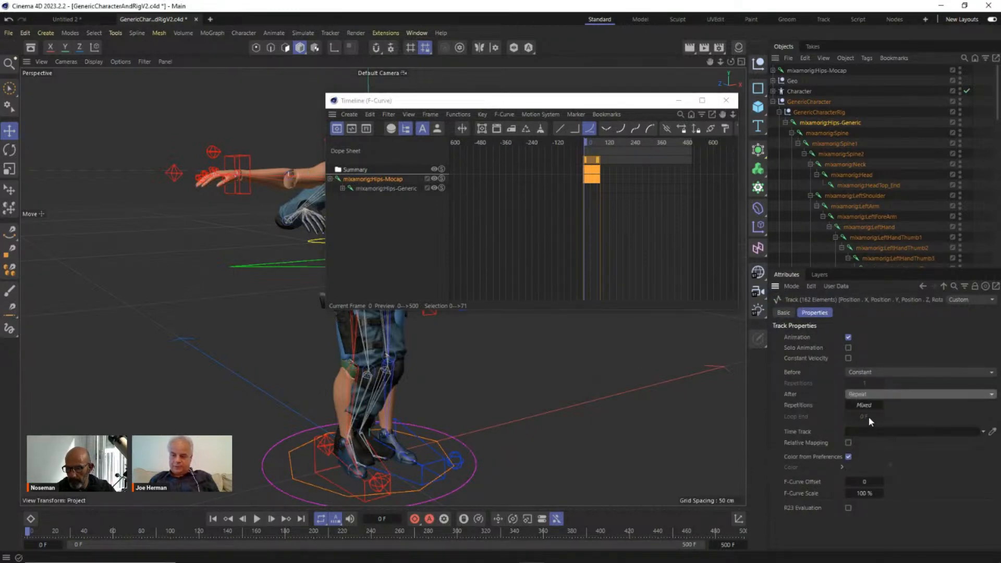
left_click(865, 405)
type("3")
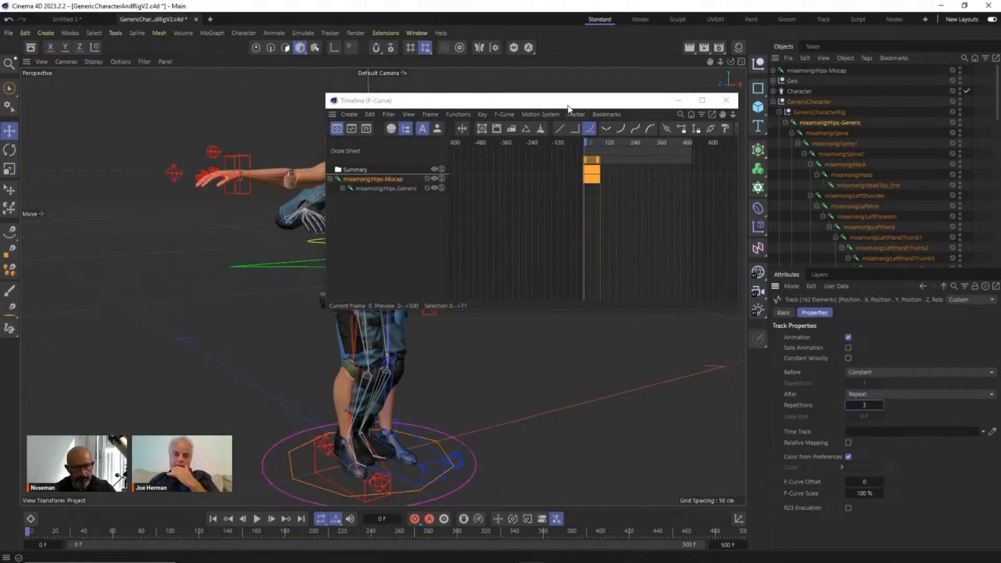
Step: Move the timeline window clear of the character and object list, and collapse the joints under mixamorig:Hips-Generic
left_click_drag(568, 100, 726, 234)
left_click_drag(751, 277, 673, 273)
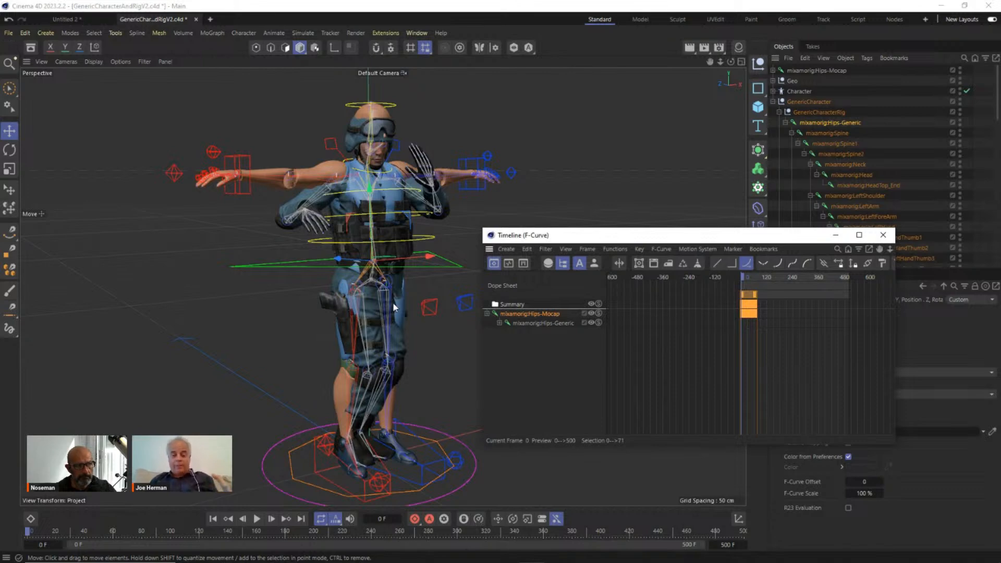
left_click_drag(619, 237, 597, 354)
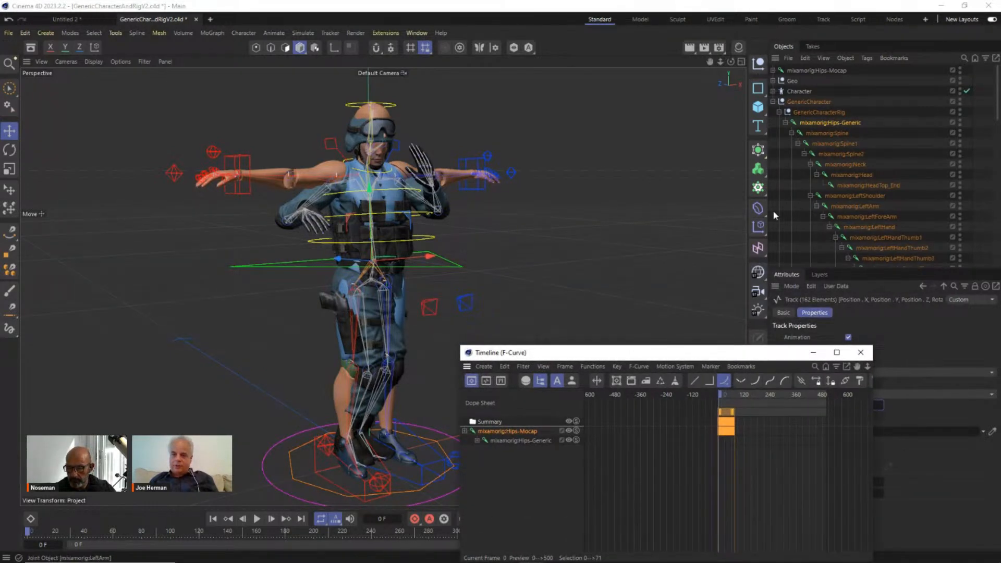
left_click(780, 112)
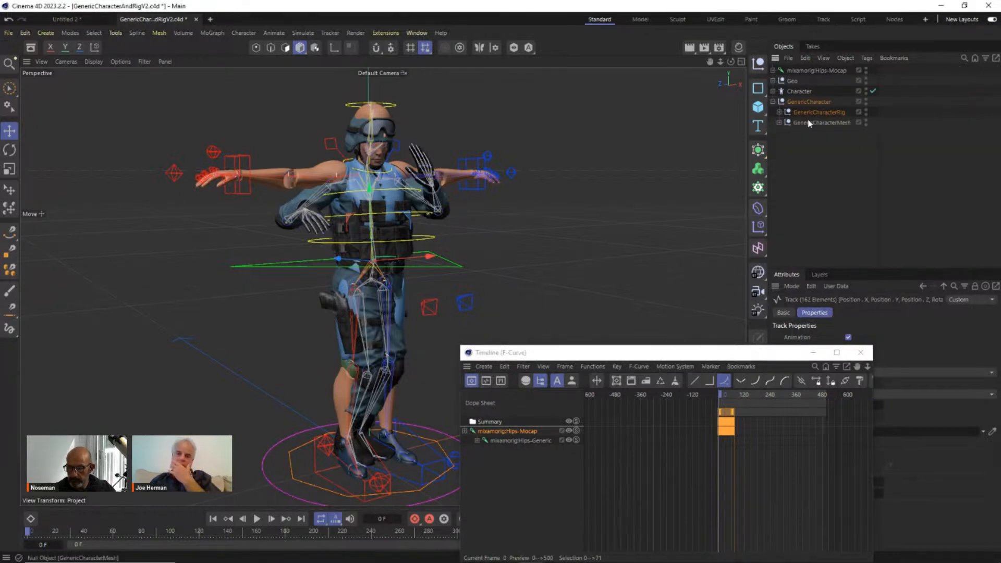
left_click(779, 113)
left_click(786, 122)
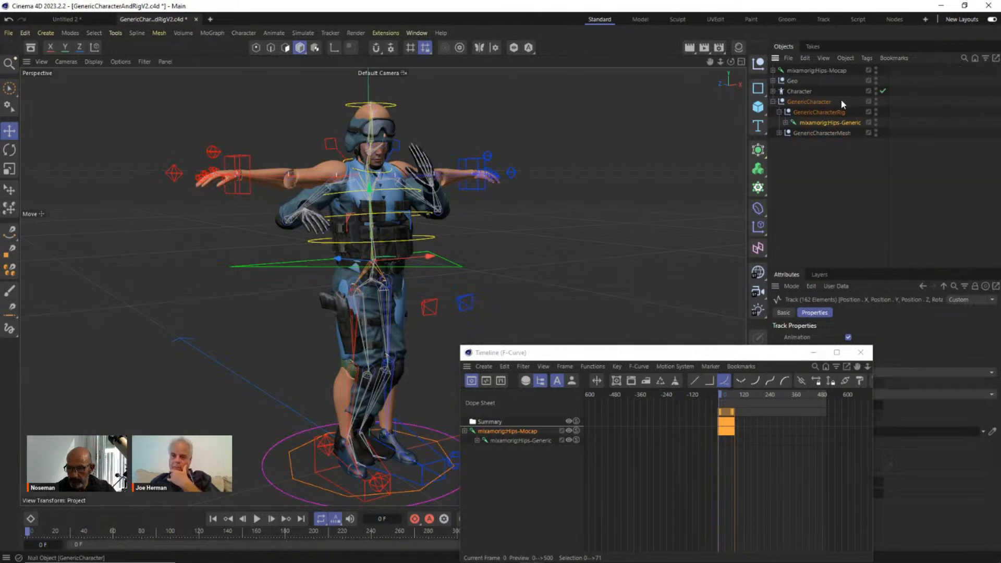
Step: Add a Character Definition tag to mixamorig:Hips-Mocap and name it RumbaRig
right_click(839, 70)
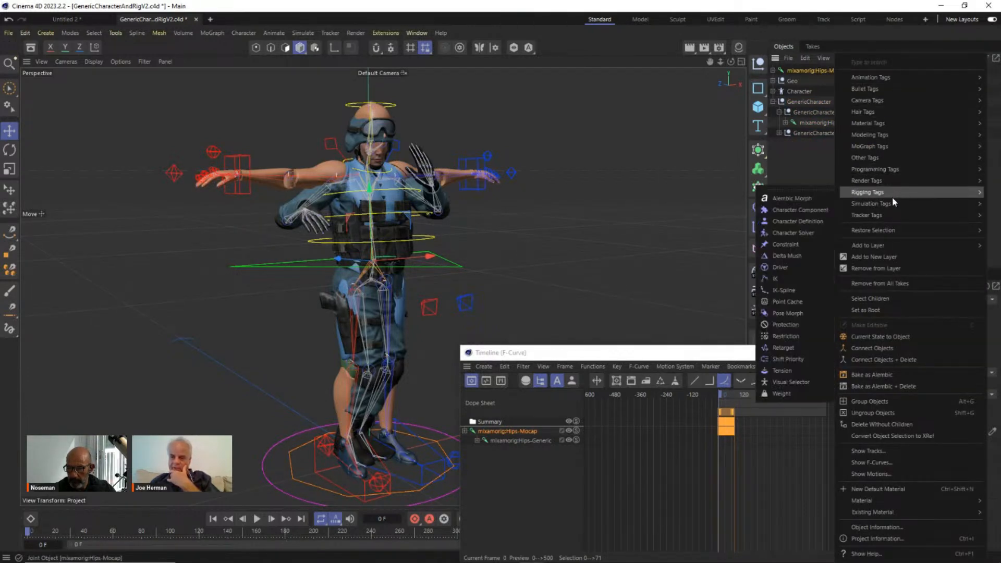
mouse_move(869, 186)
left_click(826, 223)
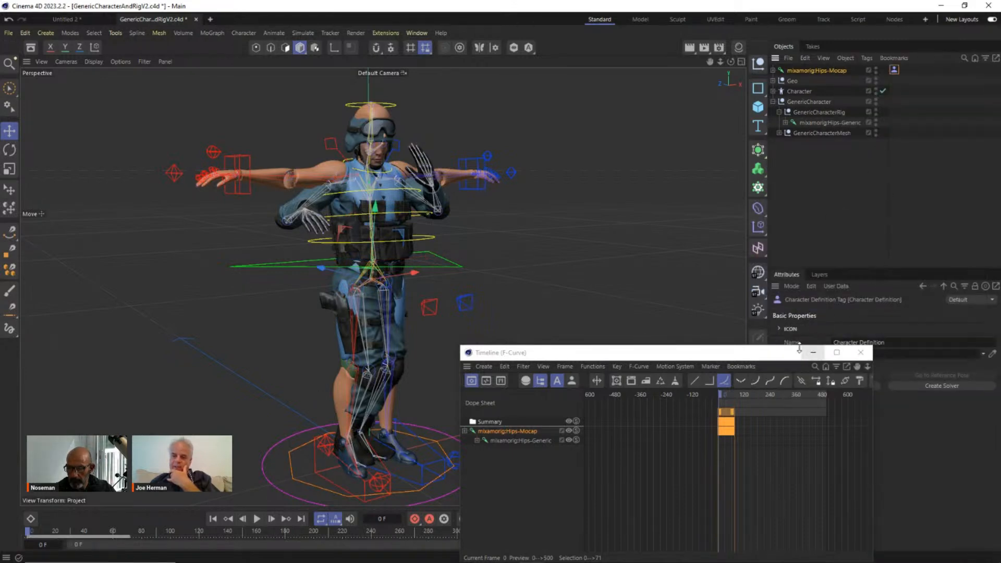
left_click_drag(781, 355, 762, 403)
left_click(896, 346)
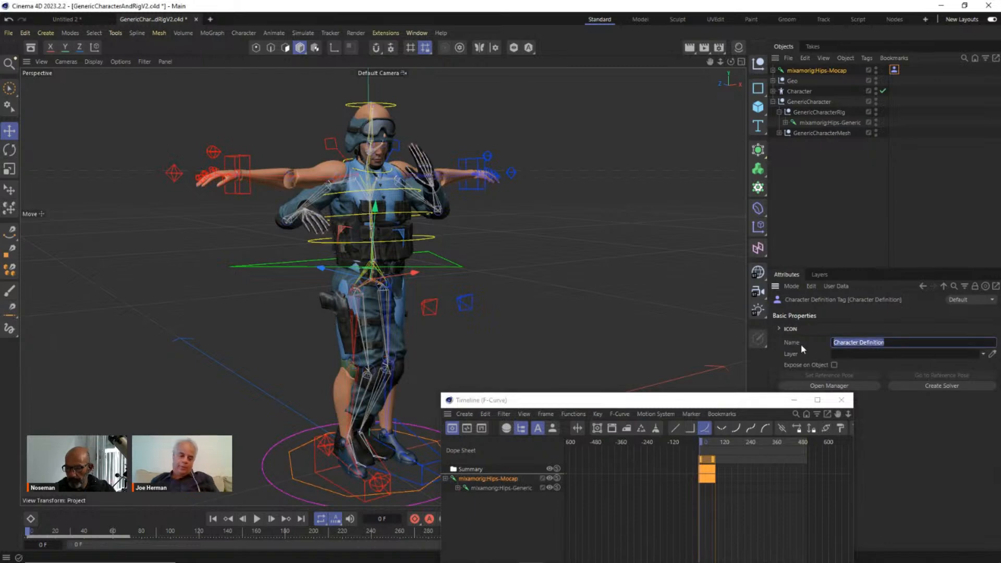
type("RumbaRig")
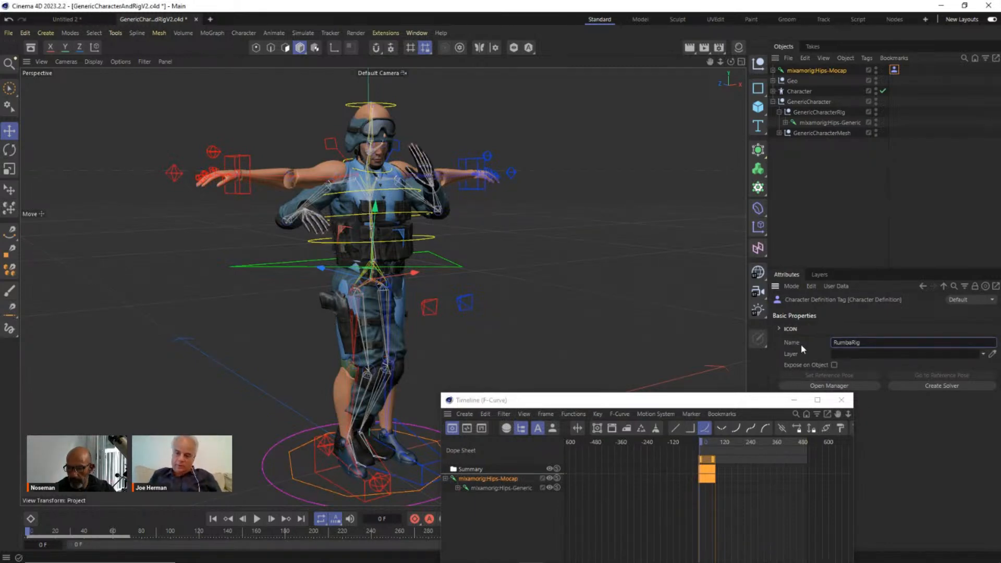
key("Return")
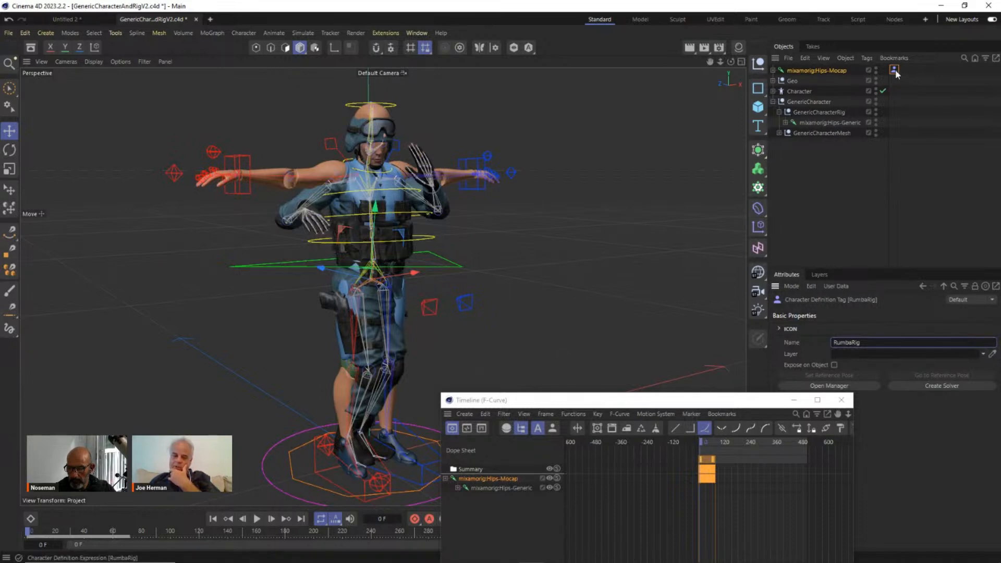
Step: Close the timeline, extract the mocap skeleton in the RumbaRig definition manager, and move the manager clear of the character
left_click(842, 402)
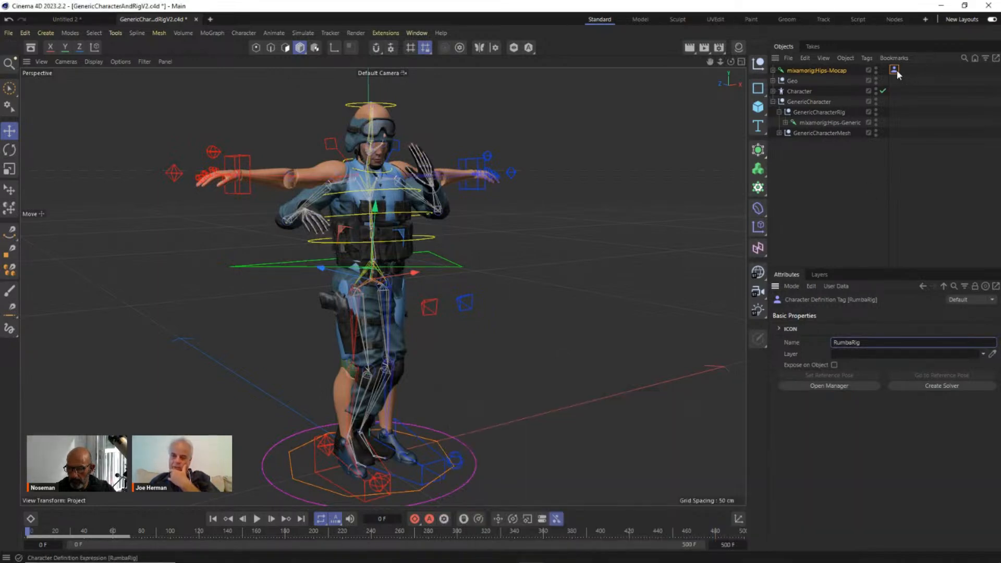
left_click(832, 386)
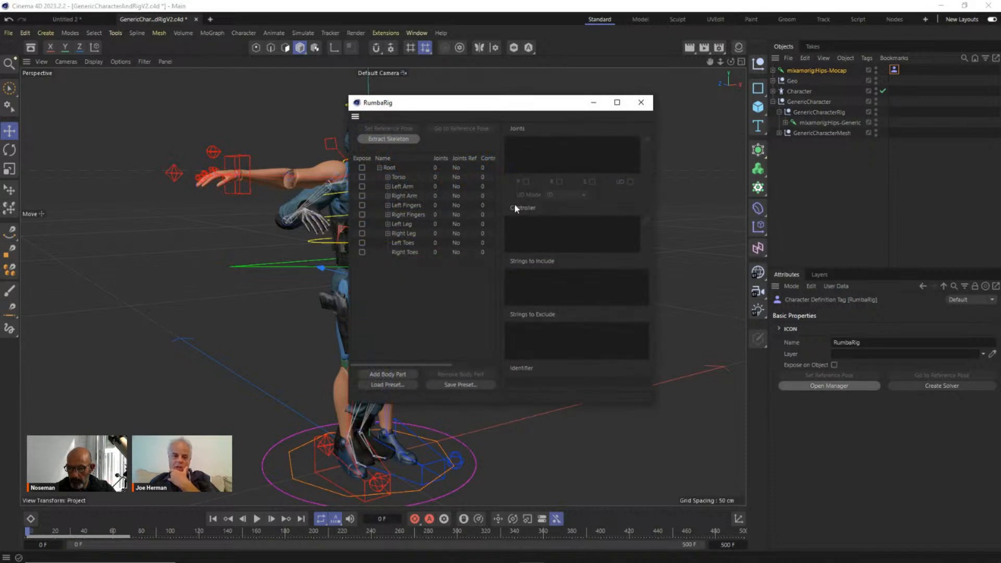
left_click(387, 140)
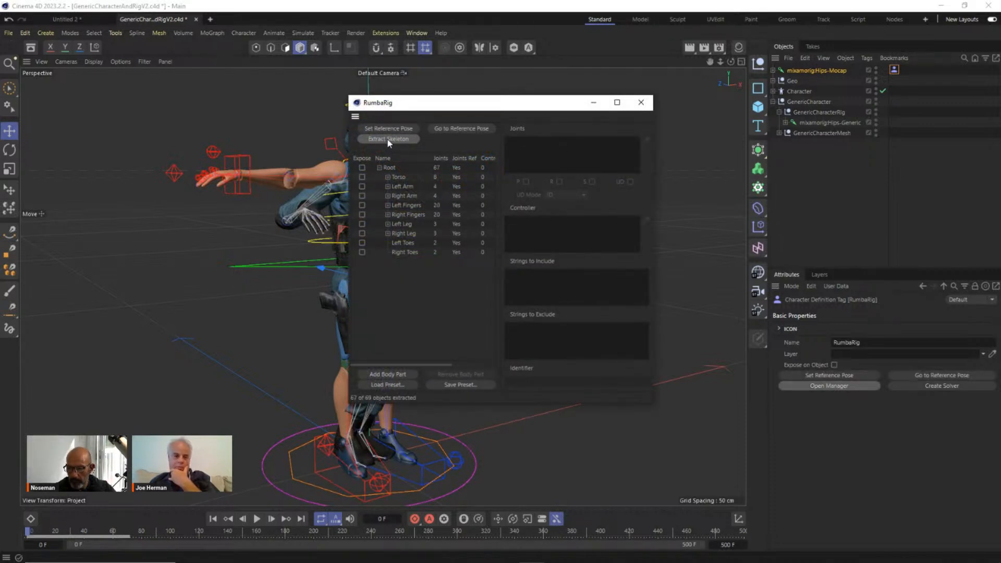
left_click_drag(476, 101, 599, 384)
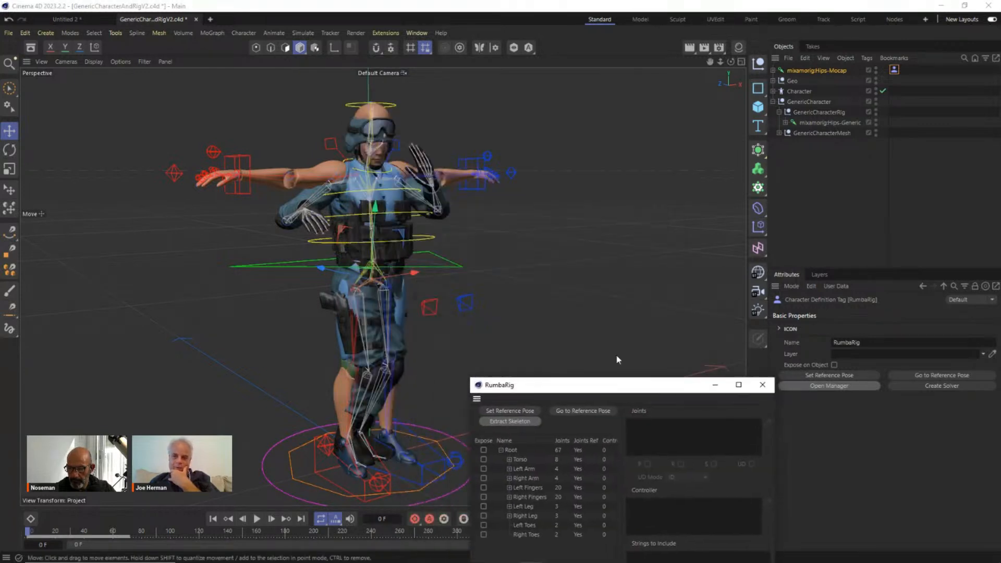
Step: Reset the bind pose on the Weight tags of Soldier_head and Soldier_body, and hide GenericCharacter
left_click(774, 81)
left_click(894, 90)
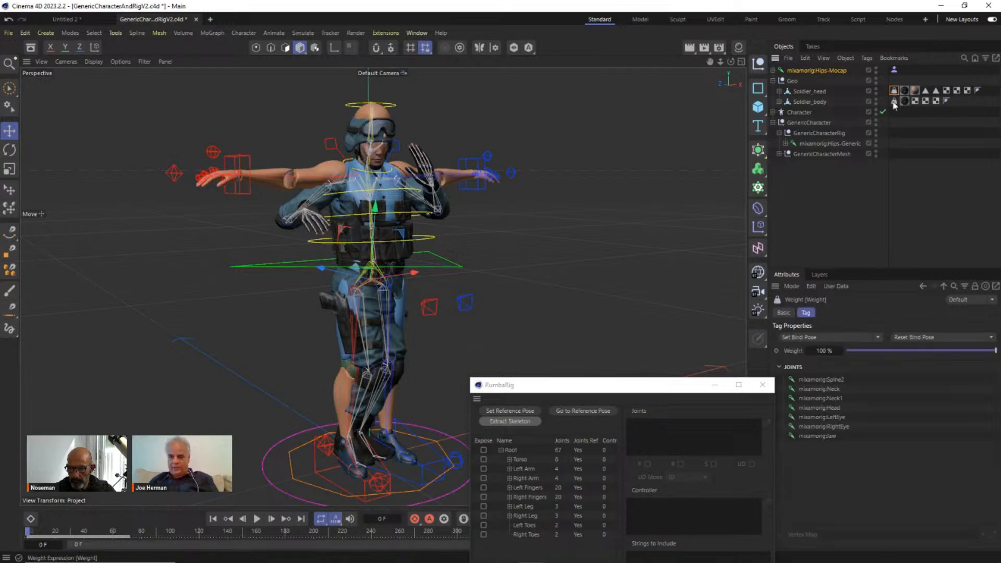
left_click(894, 101, "ctrl")
left_click(911, 337)
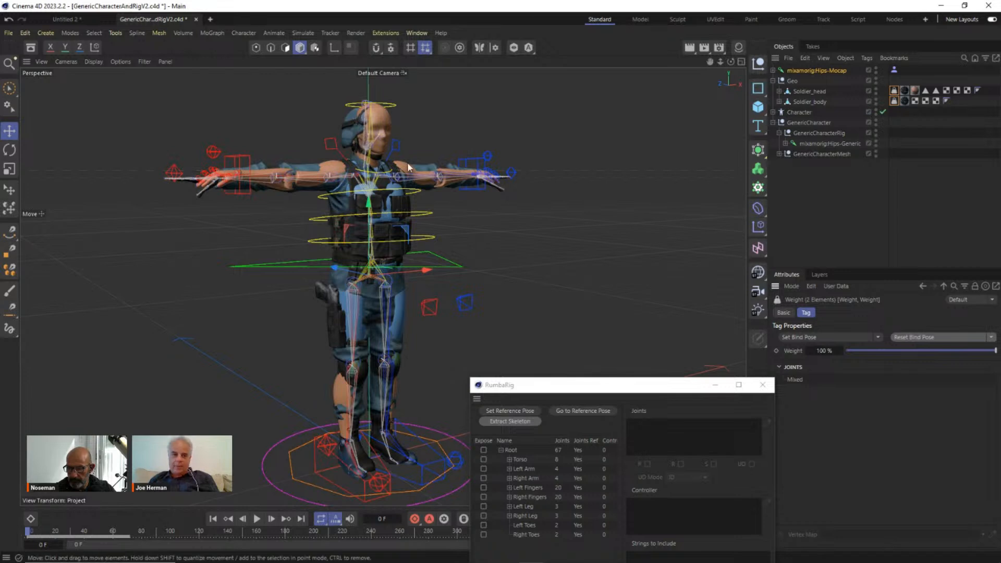
left_click(876, 120)
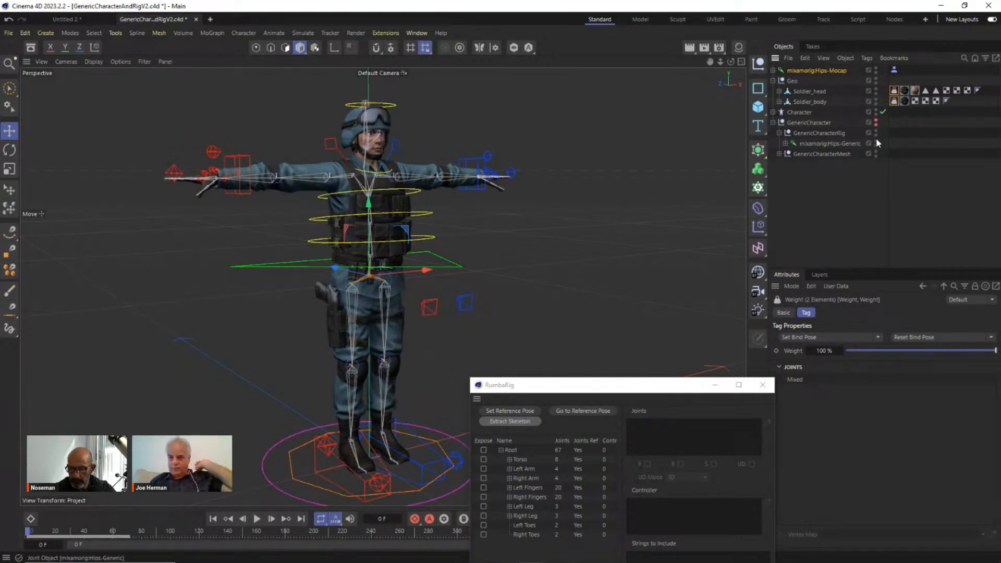
Step: Hide the Character object and rename it MixamoCtrlRig
left_click(877, 111)
left_click(800, 110)
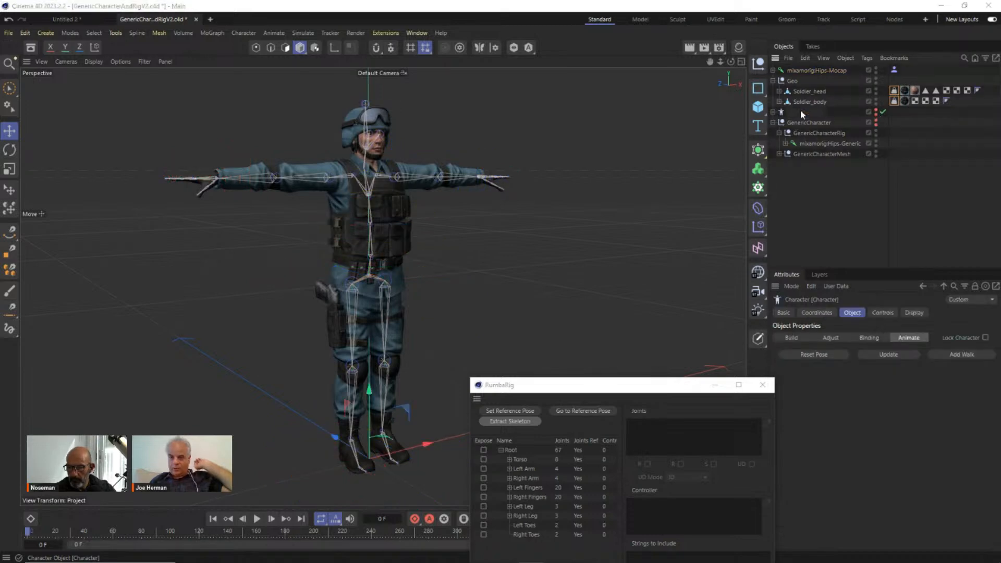
double_click(800, 111)
type("Mixma")
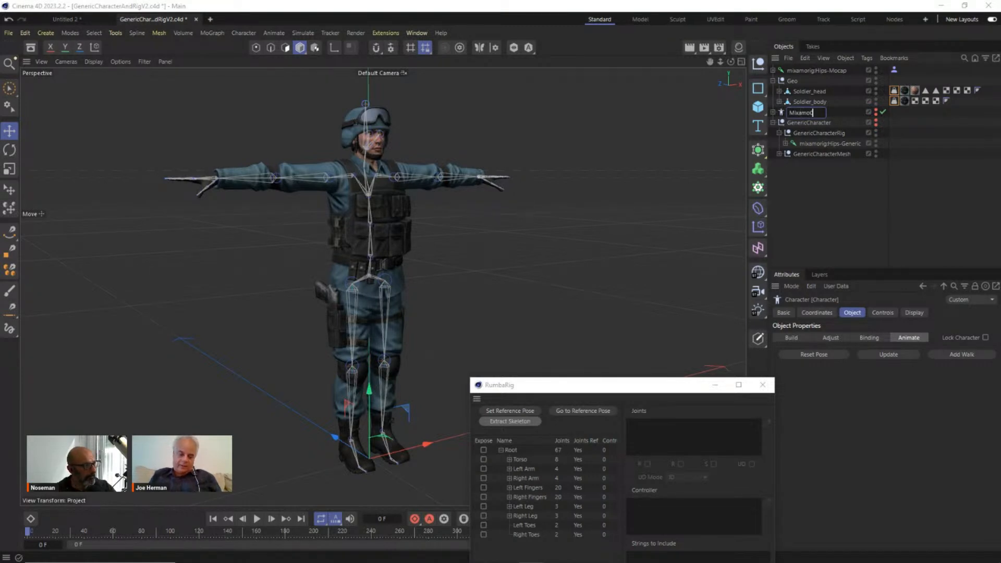
type("oCtrl")
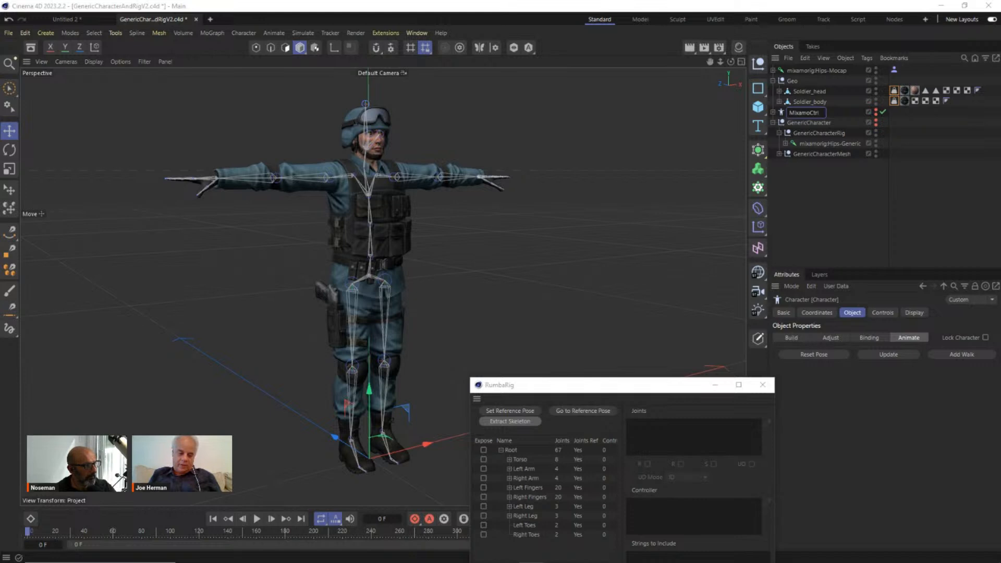
type("Rig")
key("Return")
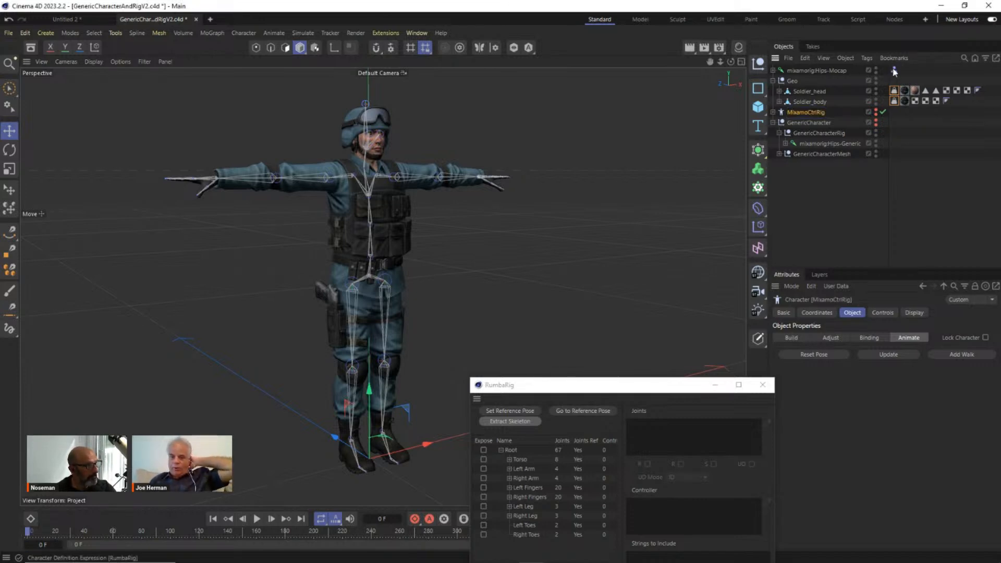
Step: Close the RumbaRig definition manager
left_click_drag(591, 389, 584, 264)
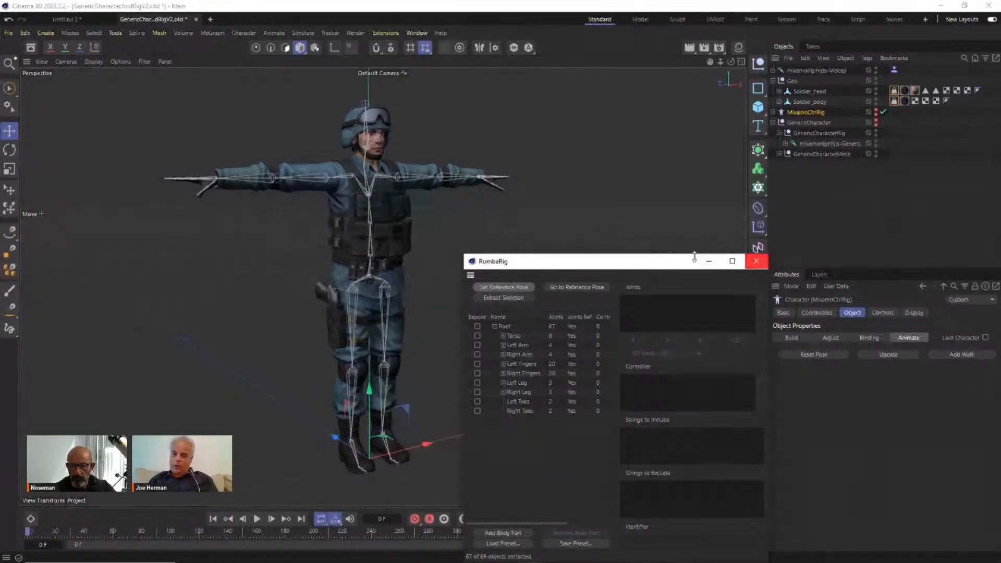
left_click_drag(682, 268, 673, 241)
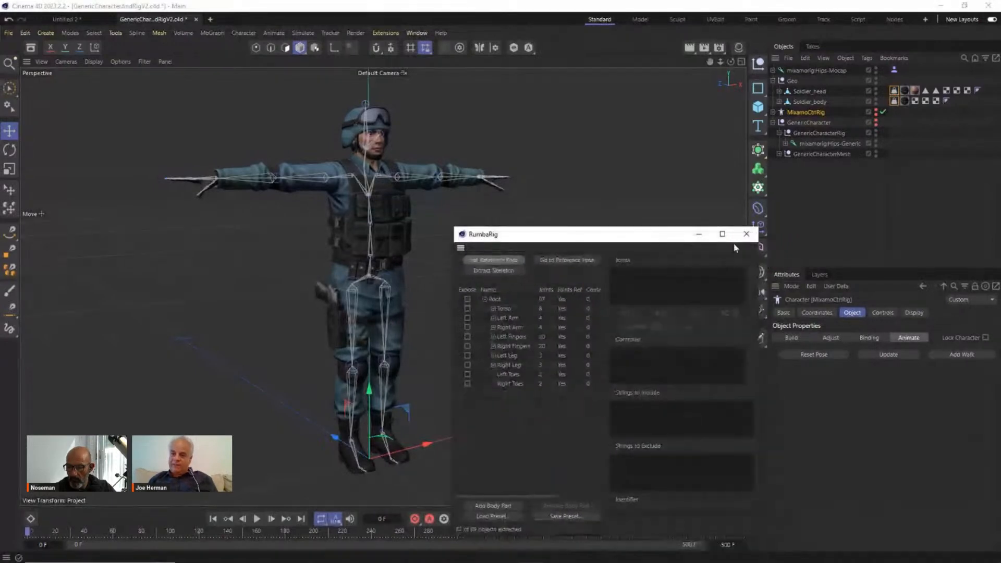
left_click(748, 235)
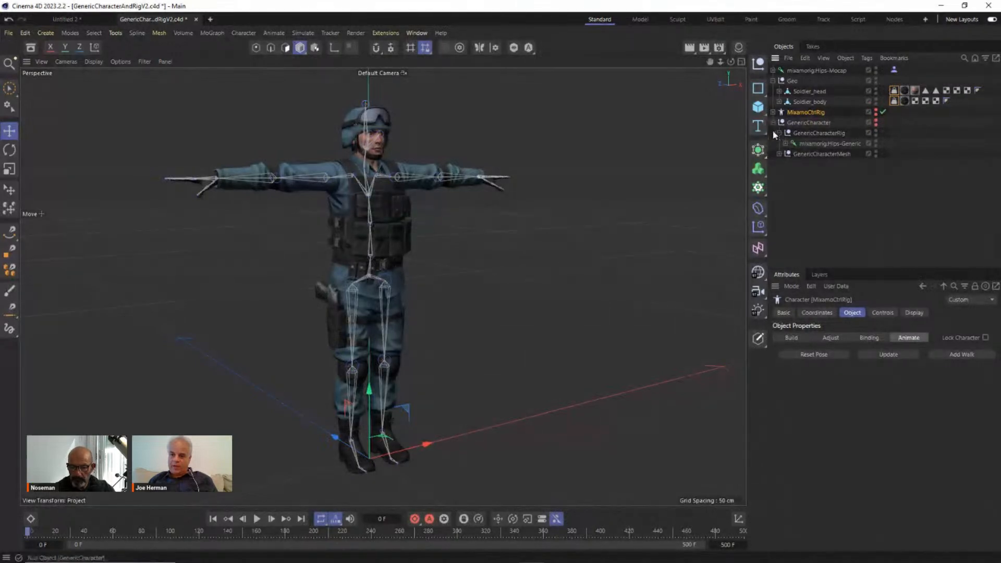
Step: Hide mixamorig:Hips-Mocap and the Geo group, and make GenericCharacter visible again
left_click(825, 143)
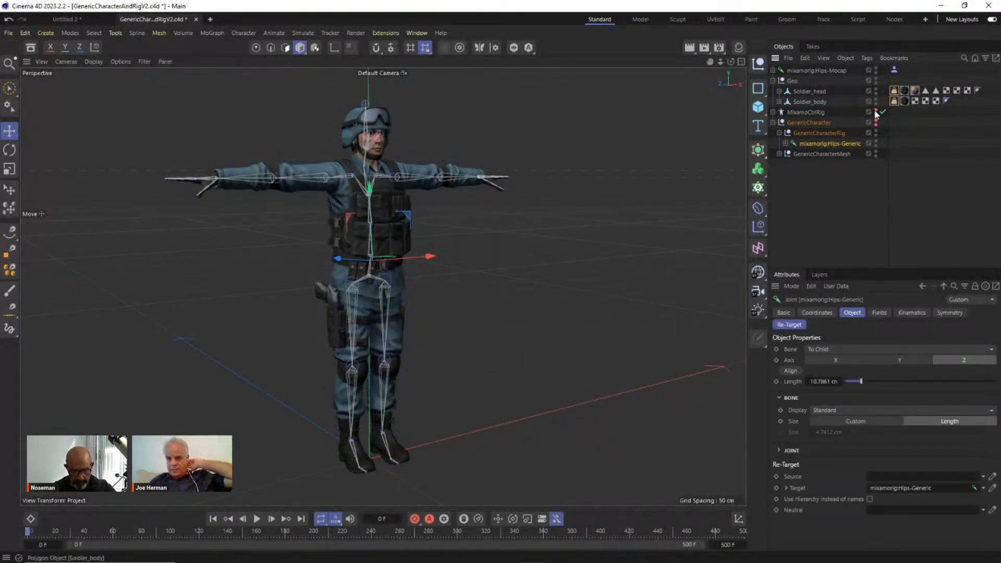
double_click(876, 69)
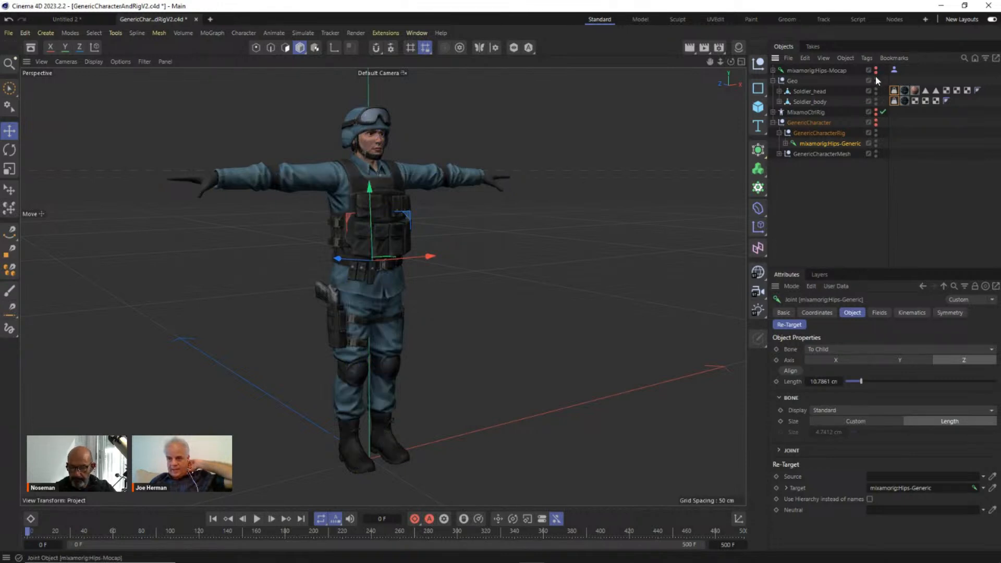
double_click(876, 78)
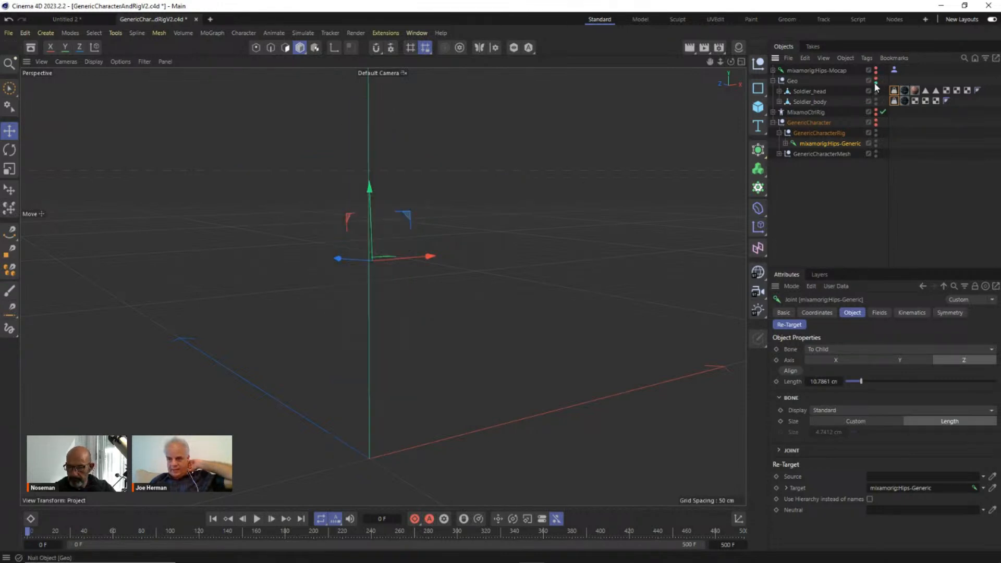
left_click(876, 121)
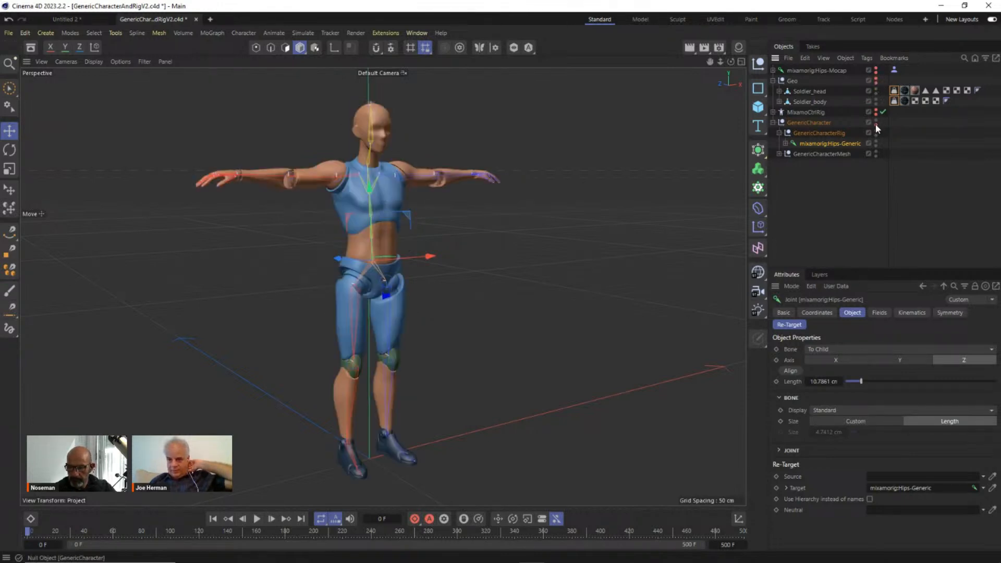
Step: Add a Character Definition tag to mixamorig:Hips-Generic, extract its skeleton and set the reference pose in the definition manager
right_click(847, 143)
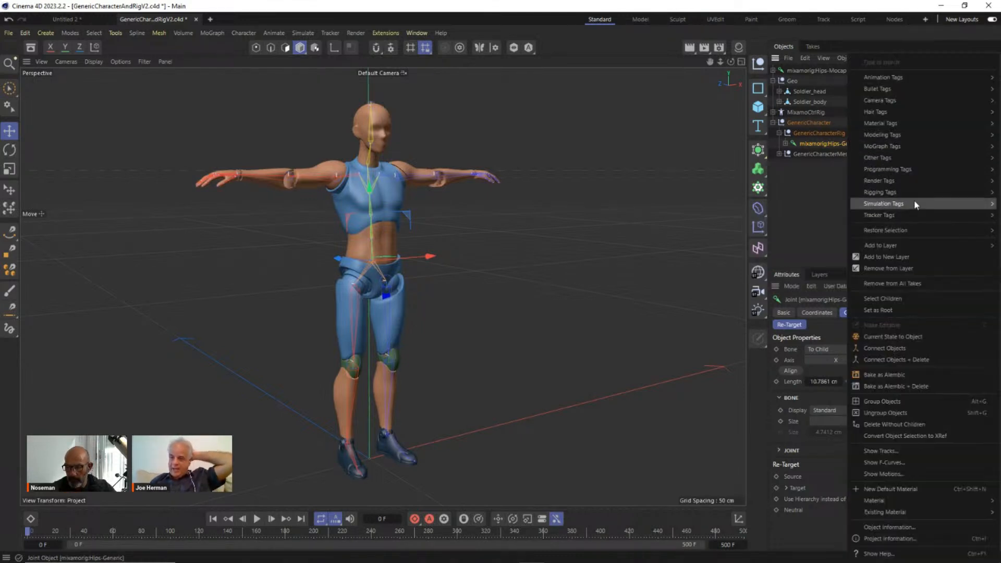
mouse_move(916, 195)
left_click(828, 221)
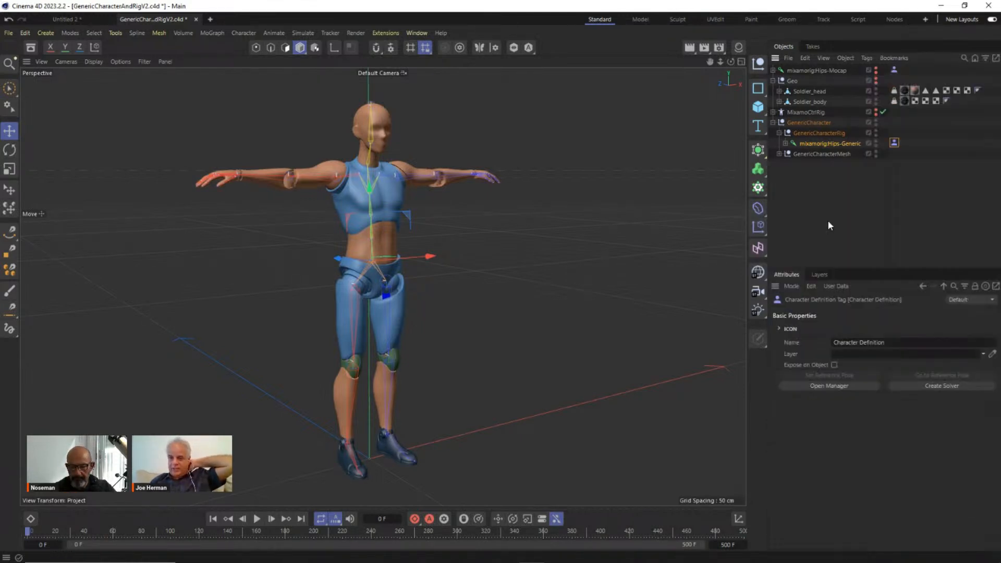
left_click(826, 383)
left_click(407, 170)
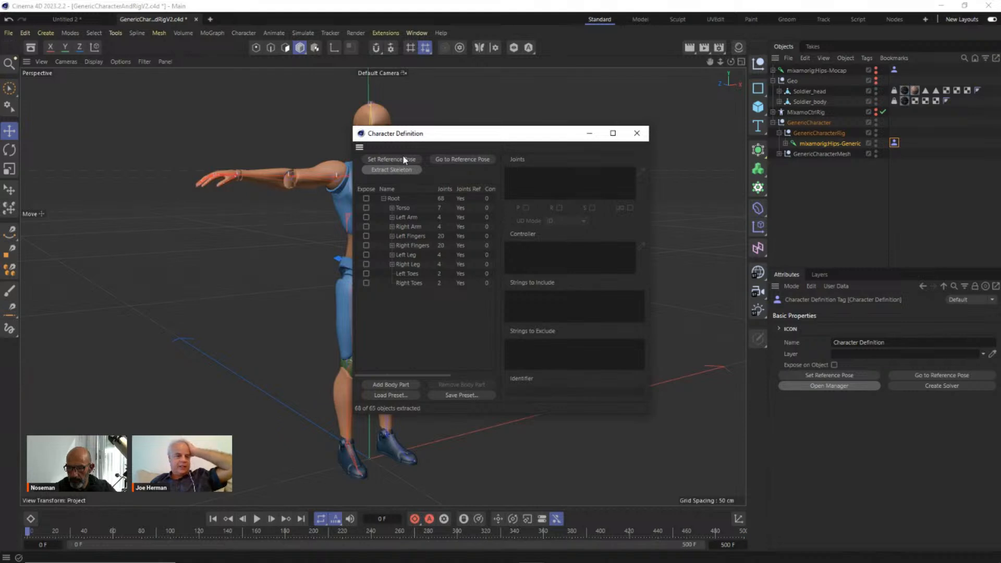
left_click(404, 159)
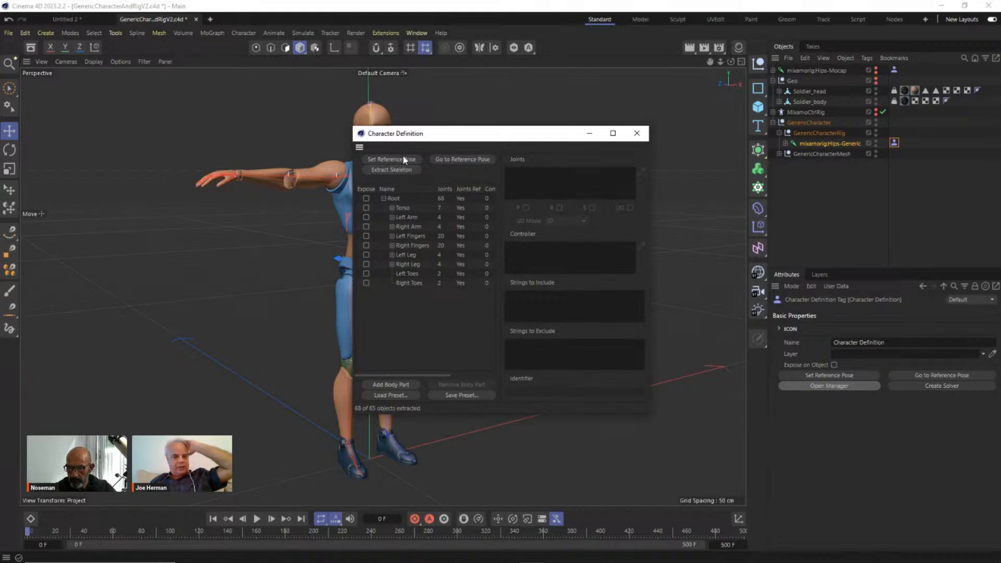
left_click(637, 133)
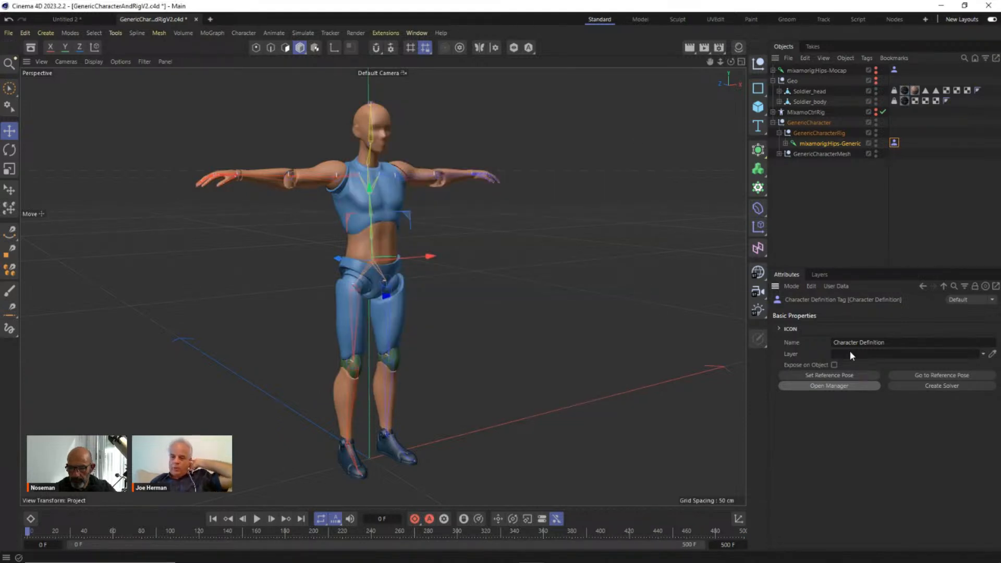
Step: Name the new Character Definition tag GenericGuy
double_click(892, 345)
type("Ge")
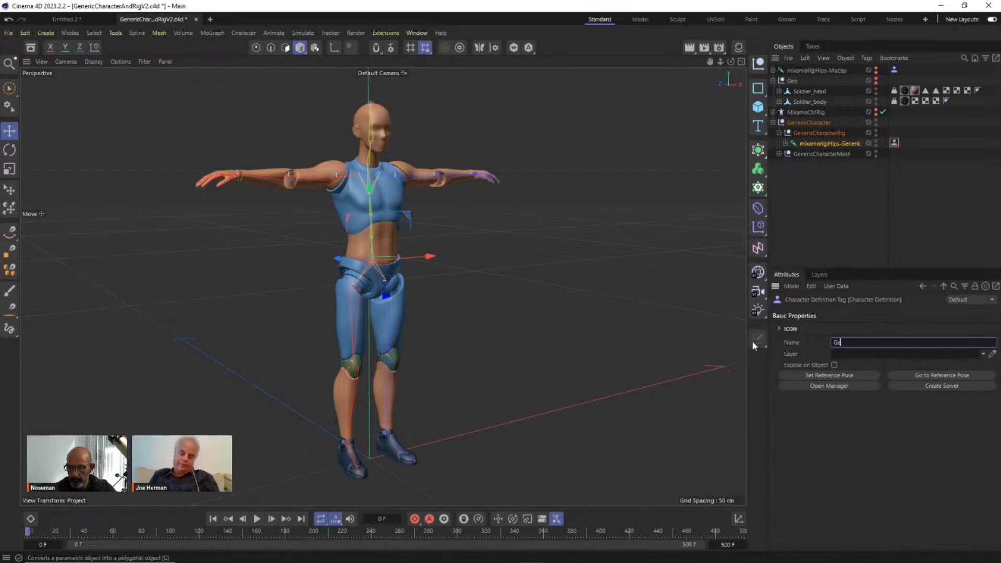
type("neric")
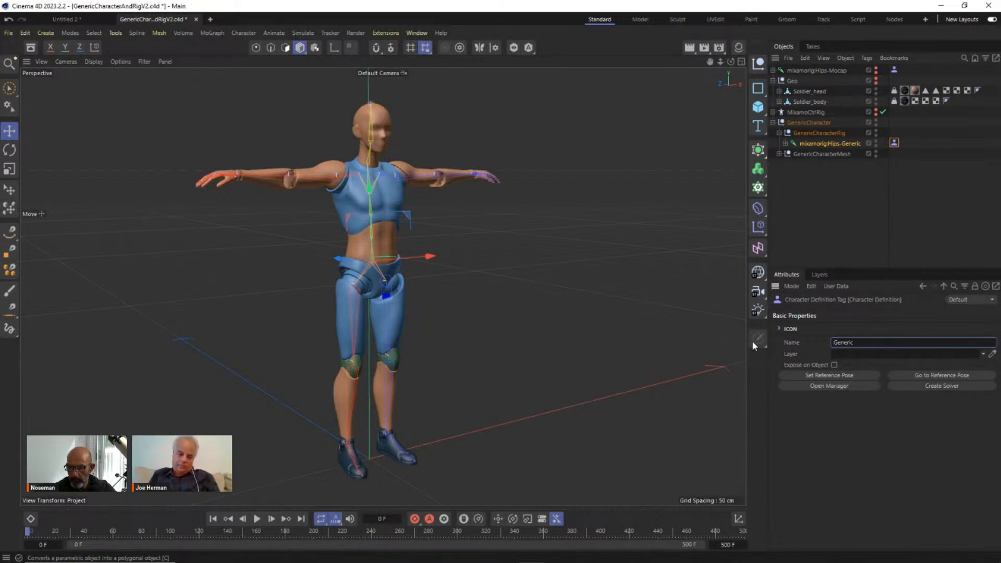
type("Guy")
key("Return")
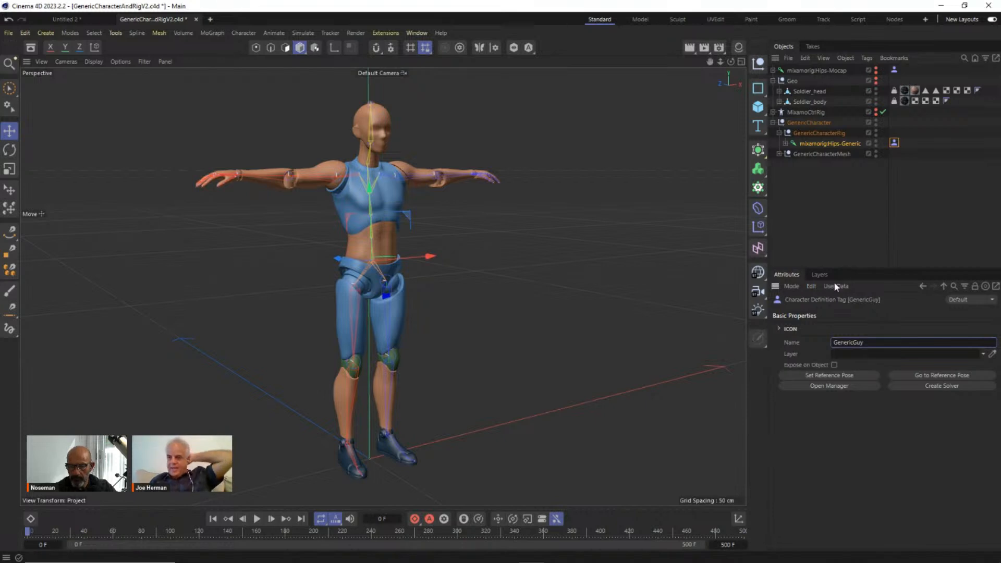
Step: Create a solver for GenericGuy with RumbaRig as the source character, and scrub the timeline to test the retarget
left_click(923, 387)
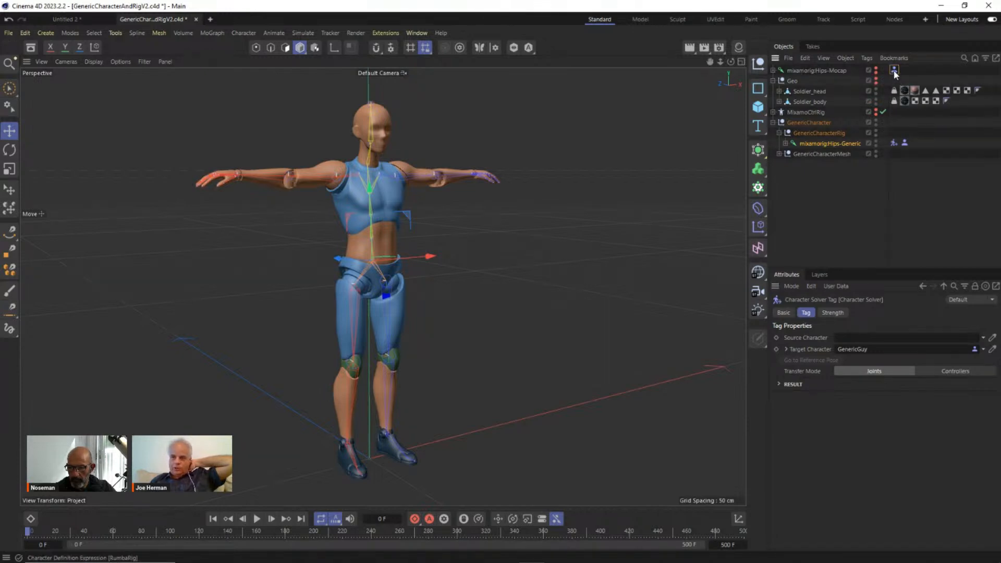
left_click_drag(872, 339, 873, 339)
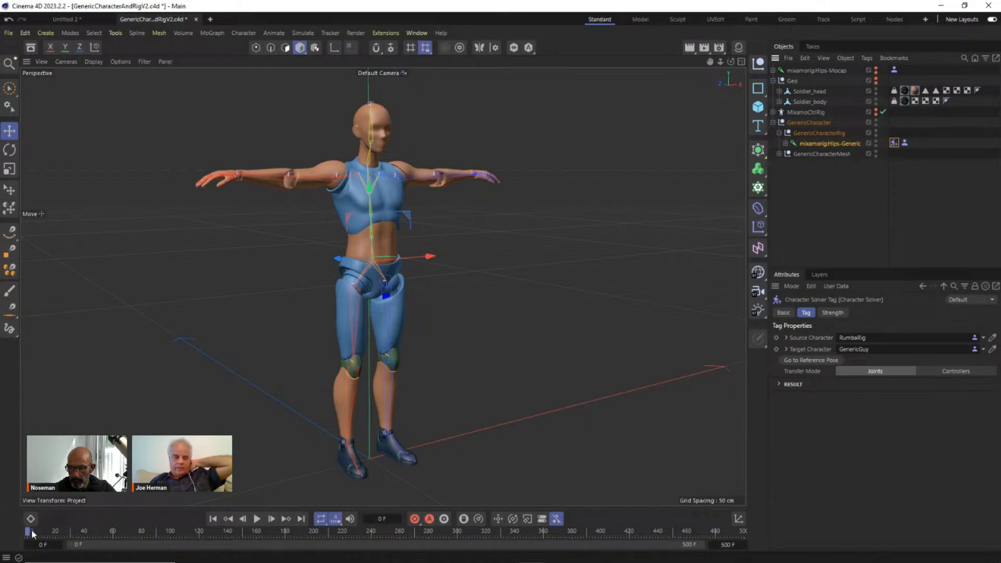
mouse_move(32, 533)
left_mouse_down()
mouse_move(217, 530)
mouse_move(27, 531)
left_mouse_up()
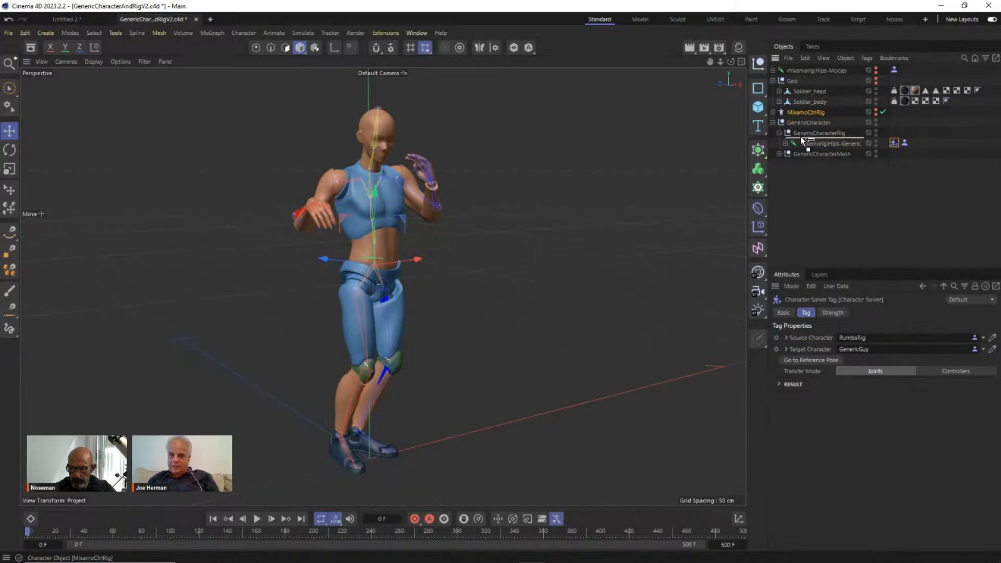
Step: Move MixamoCtrlRig inside GenericCharacter, directly below GenericCharacterMesh, and deselect everything
left_click_drag(803, 161, 803, 158)
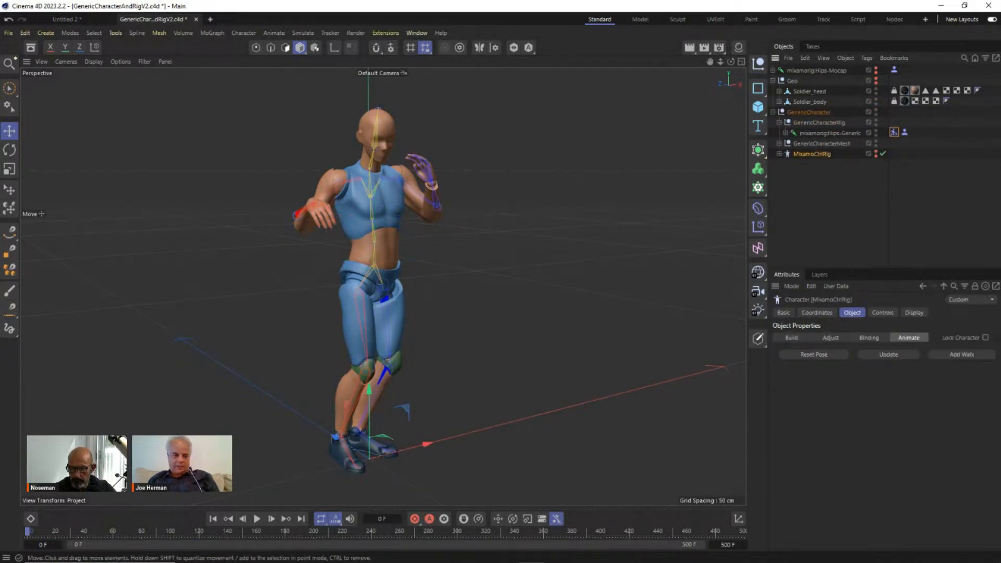
mouse_move(38, 535)
left_mouse_down()
mouse_move(182, 537)
mouse_move(20, 532)
left_mouse_up()
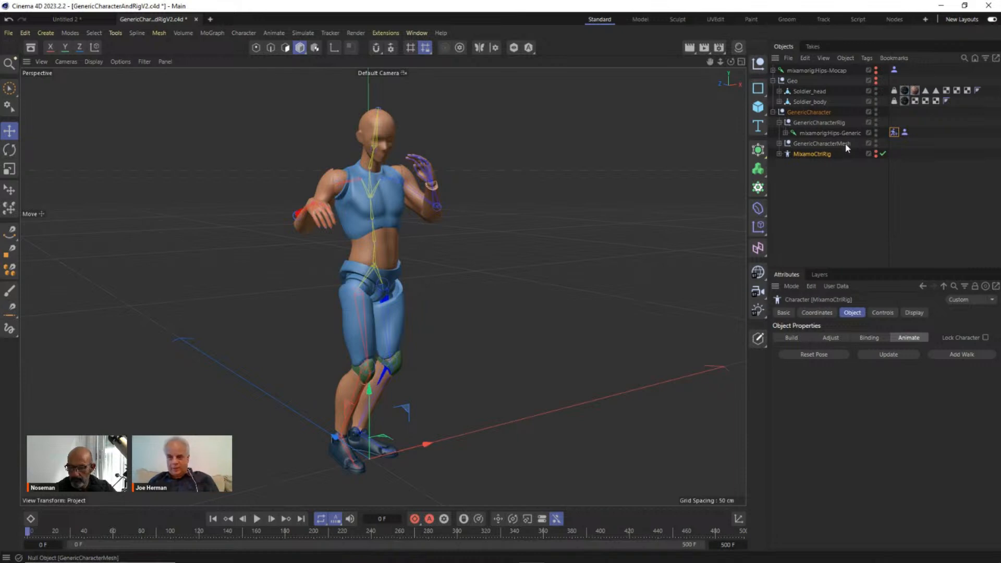
left_click(782, 313)
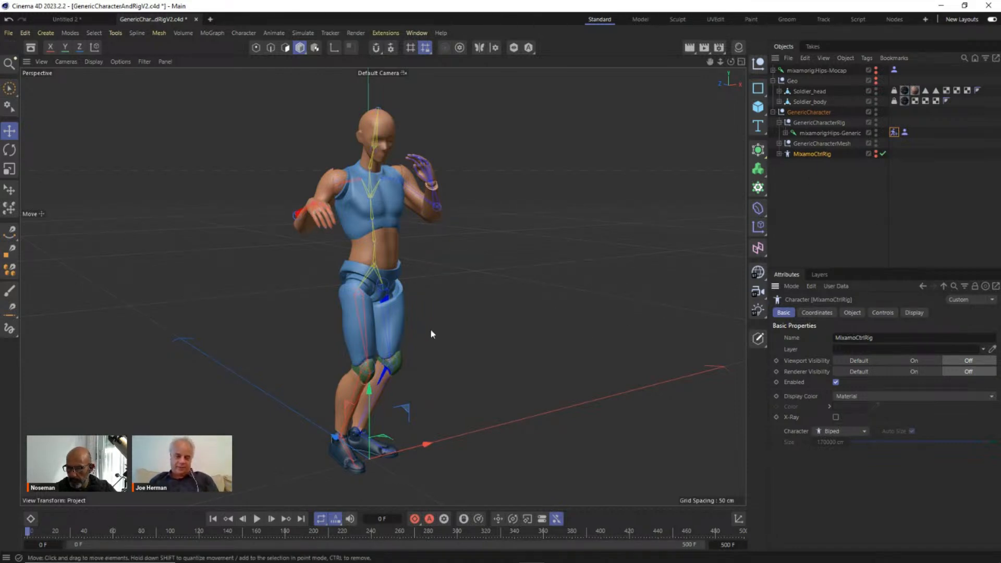
left_click(895, 209)
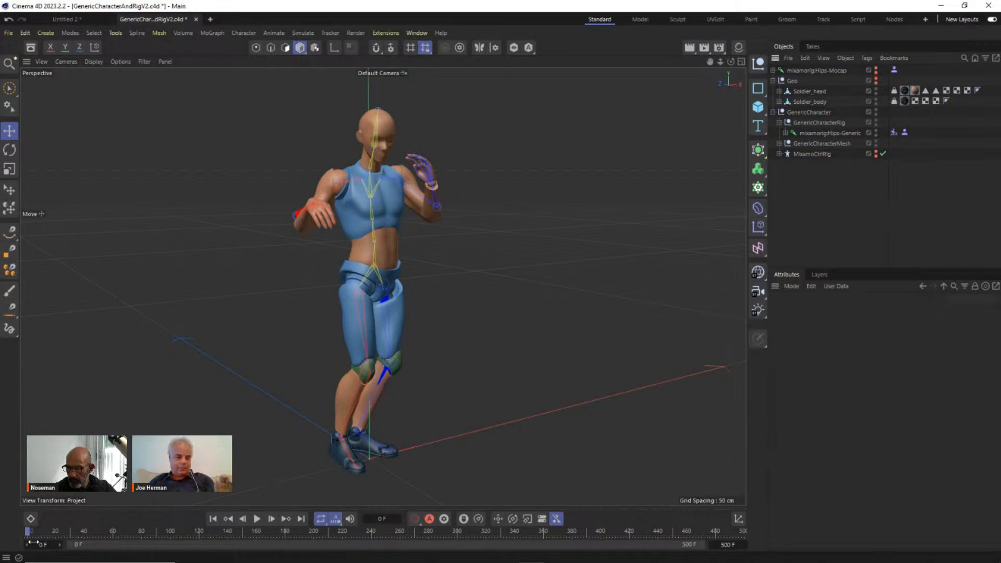
Step: Make MixamoCtrlRig visible and scrub the timeline to check its controllers against the dance motion
mouse_move(28, 532)
left_mouse_down()
mouse_move(177, 534)
mouse_move(2, 539)
mouse_move(89, 534)
mouse_move(24, 535)
left_mouse_up()
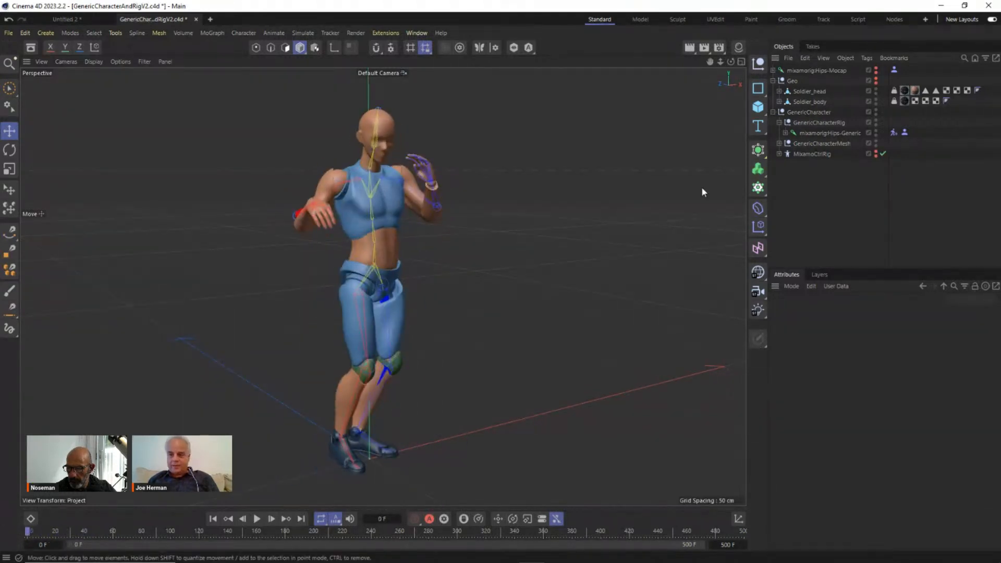
left_click(876, 153)
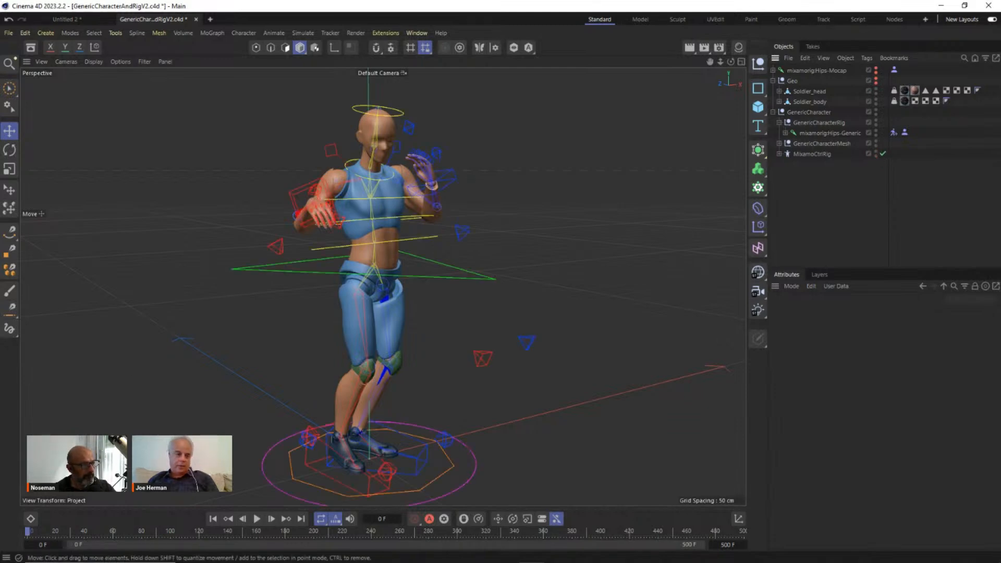
left_click_drag(43, 531, 11, 525)
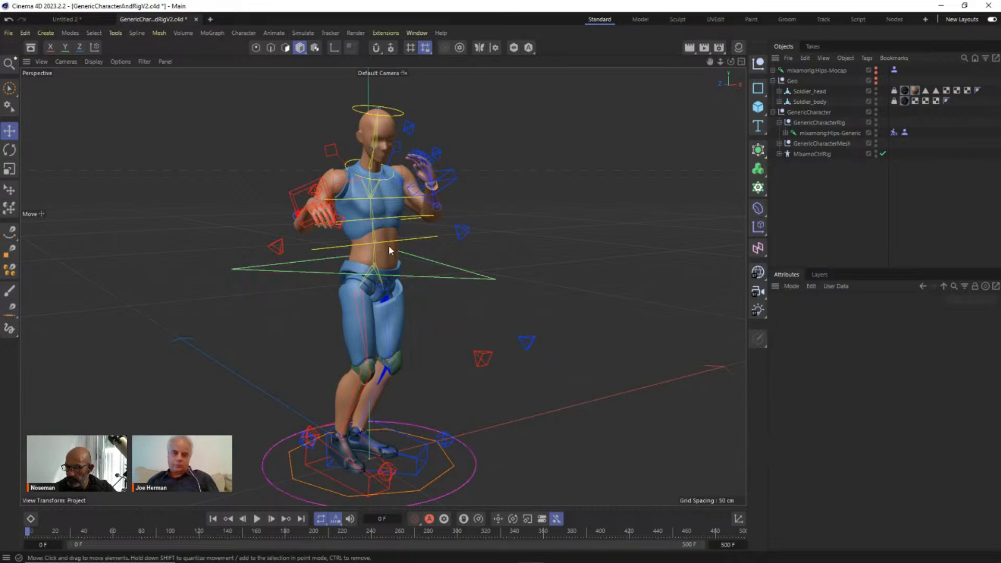
Step: Examine the arms up close and display the IK/FK control of the Left_Arm_con+ controller
left_click_drag(436, 187, 208, 207, "alt")
scroll(526, 174, "up", 5)
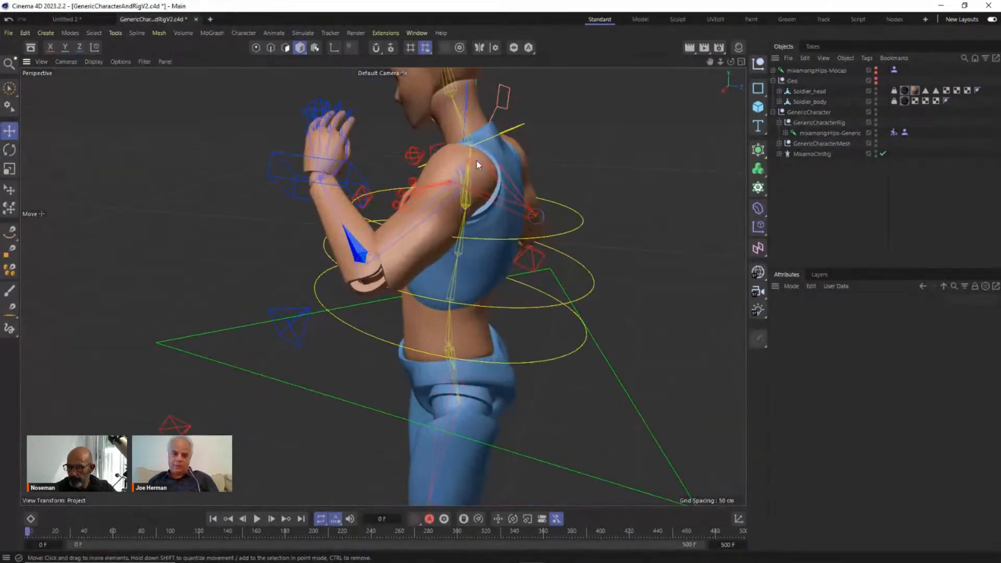
left_click_drag(476, 159, 591, 174, "alt")
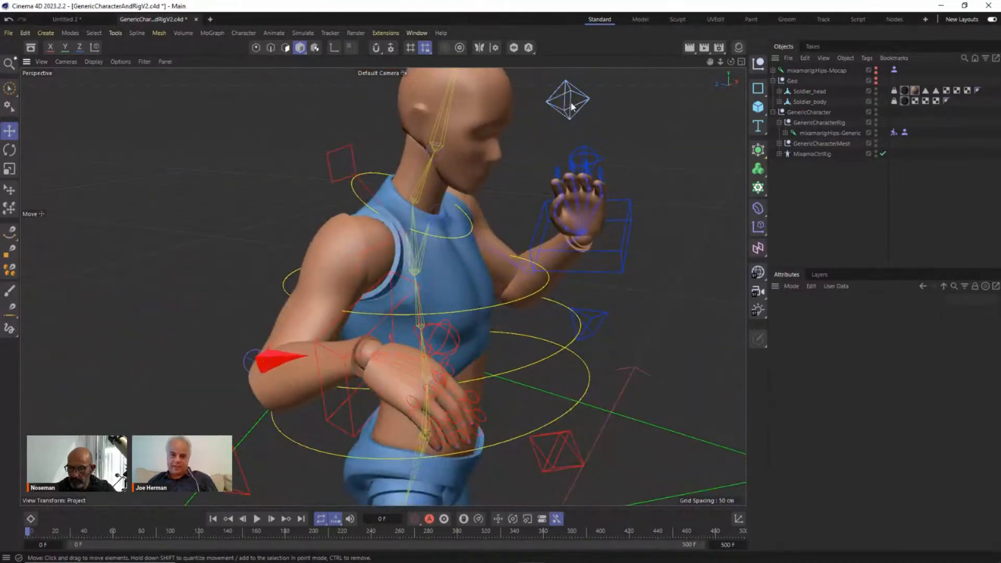
left_click_drag(573, 112, 401, 105, "alt")
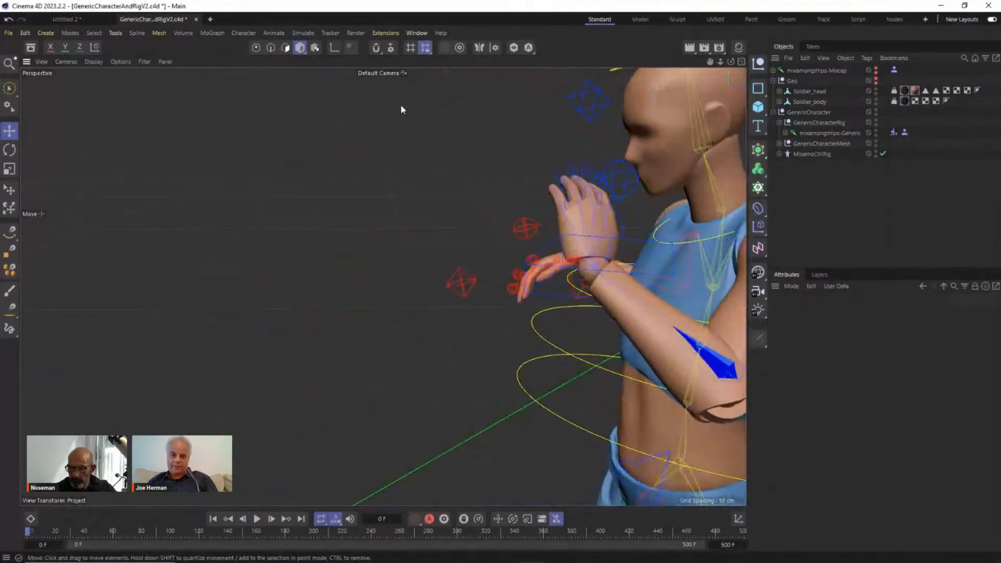
left_click(586, 108)
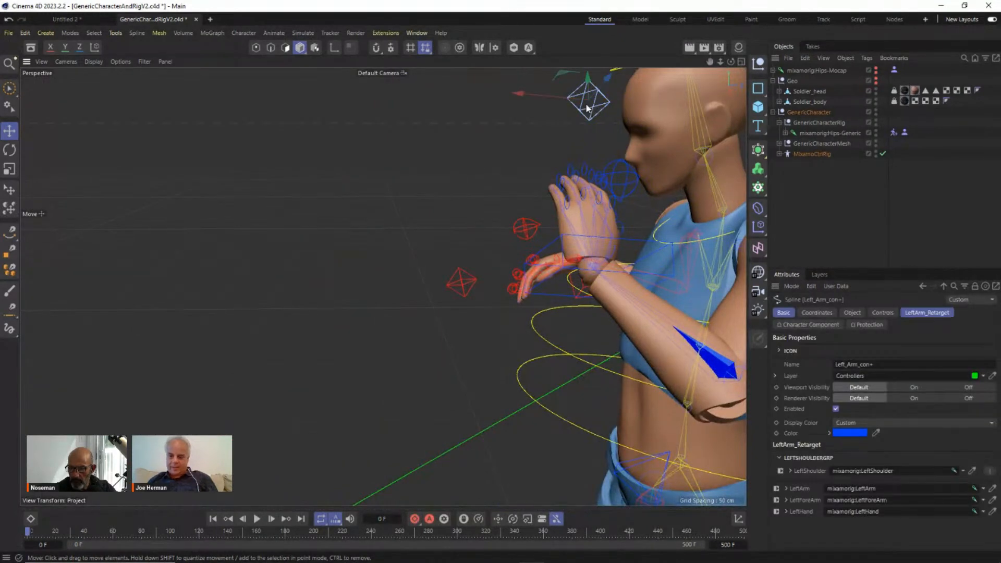
left_click(883, 312)
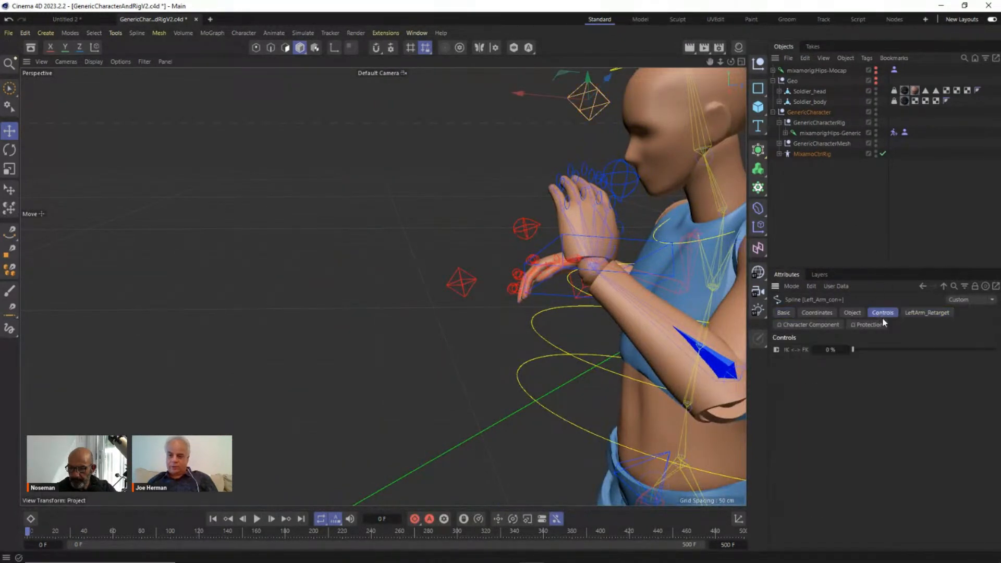
left_click_drag(678, 268, 699, 308, "alt")
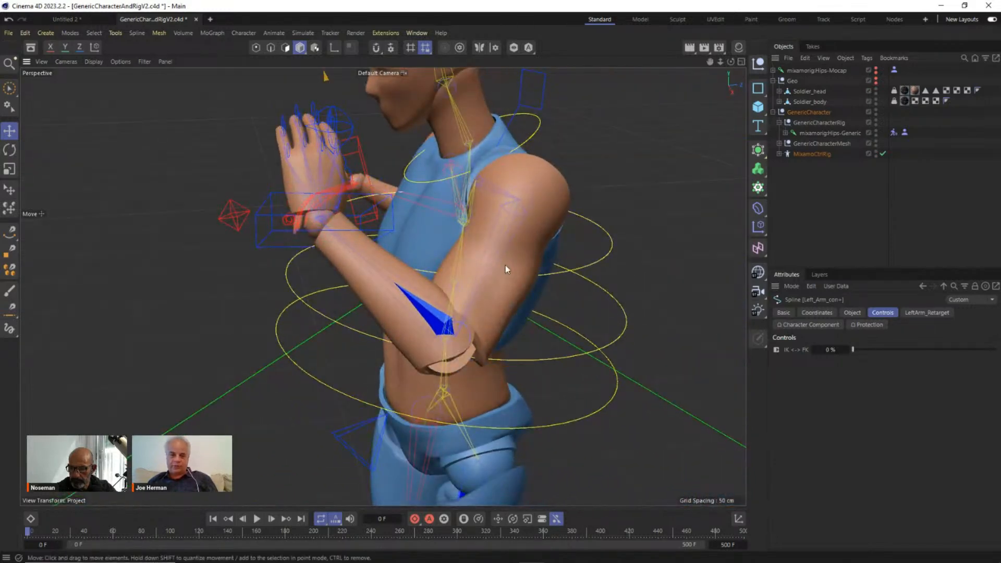
Step: Switch the left arm fully to FK by setting the Left_Arm_con+ IK/FK blend to 100%
left_click_drag(505, 265, 589, 247, "alt")
left_click_drag(383, 286, 219, 232, "alt")
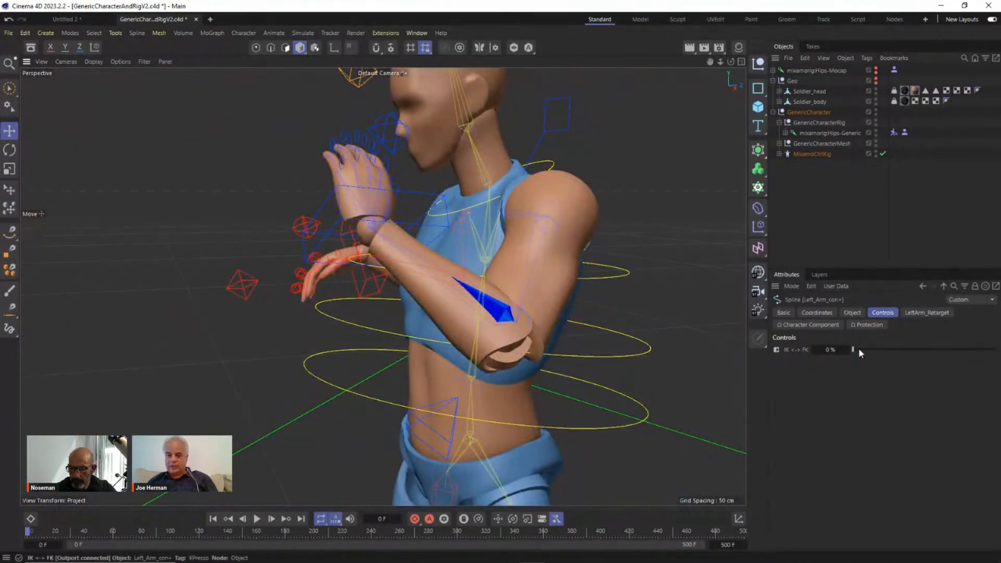
left_click_drag(858, 349, 996, 351)
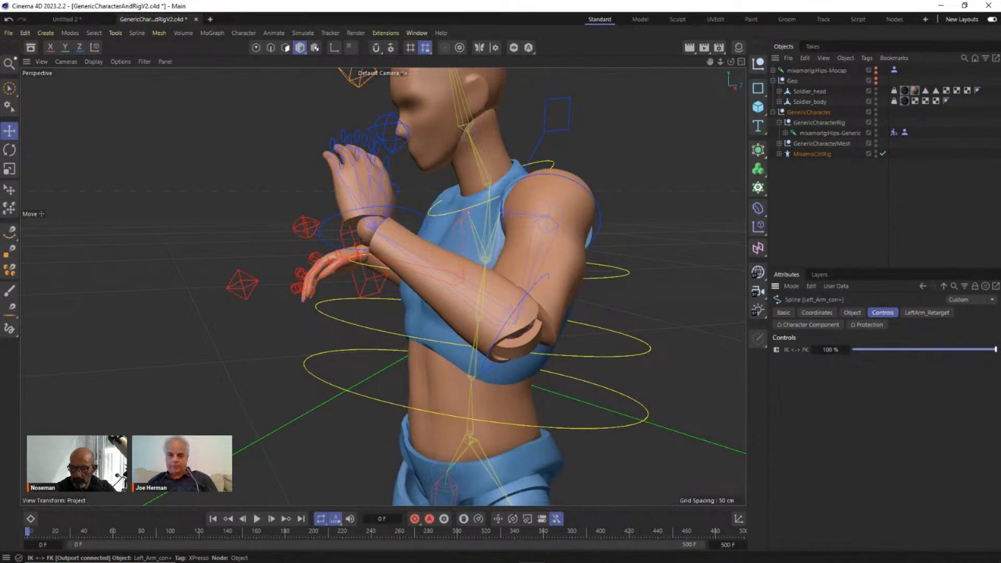
Step: Examine the left arm's FK controllers by selecting the upper arm, forearm and hand circles in turn
left_click_drag(562, 200, 600, 171, "alt")
left_click(549, 169)
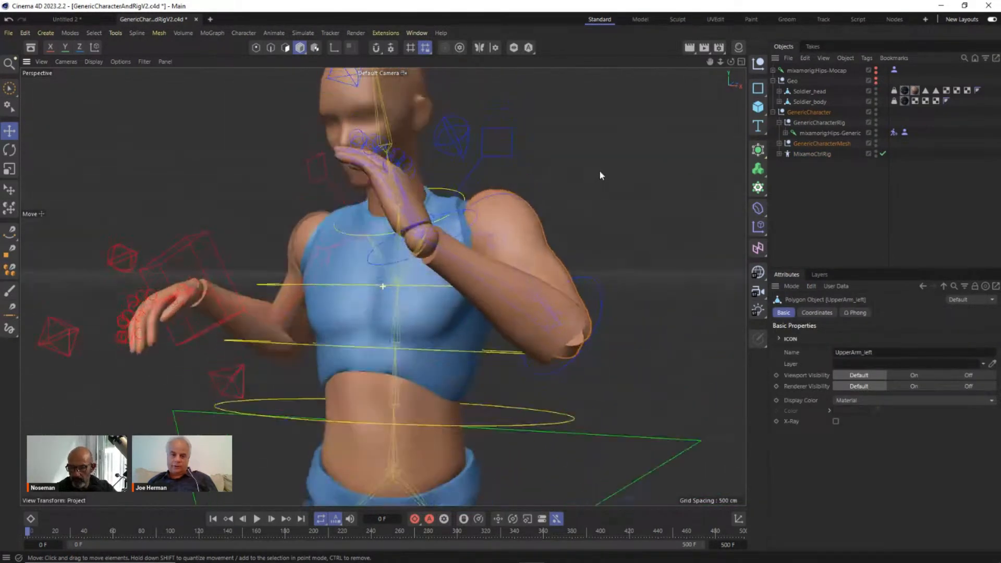
left_click(491, 196)
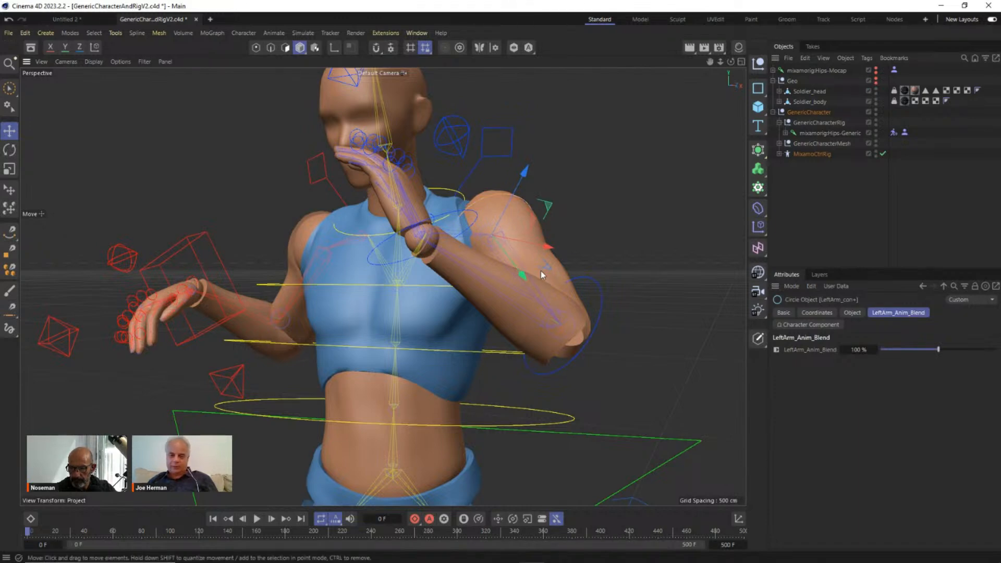
left_click_drag(540, 271, 516, 311, "alt")
left_click_drag(588, 346, 608, 337, "alt")
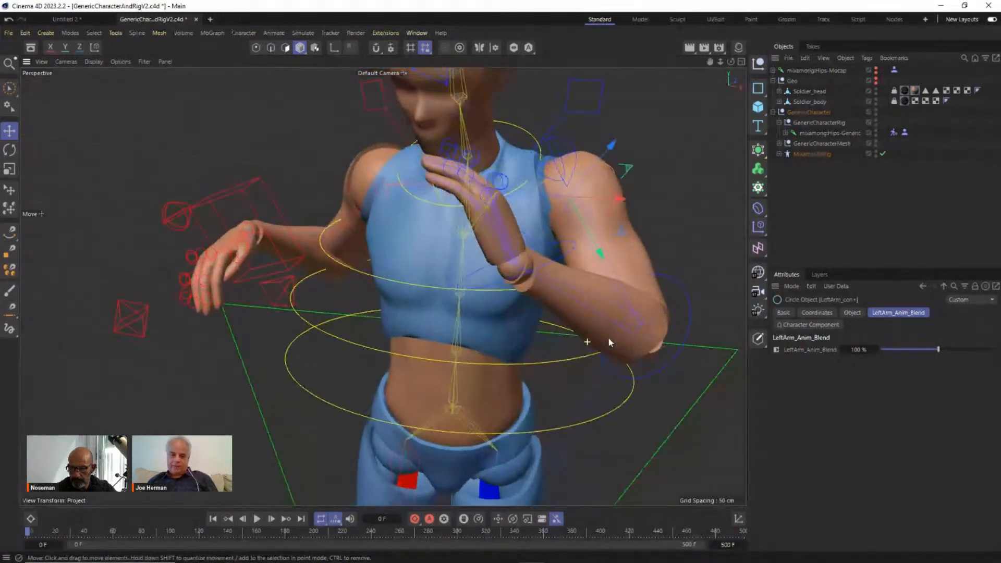
left_click(659, 371)
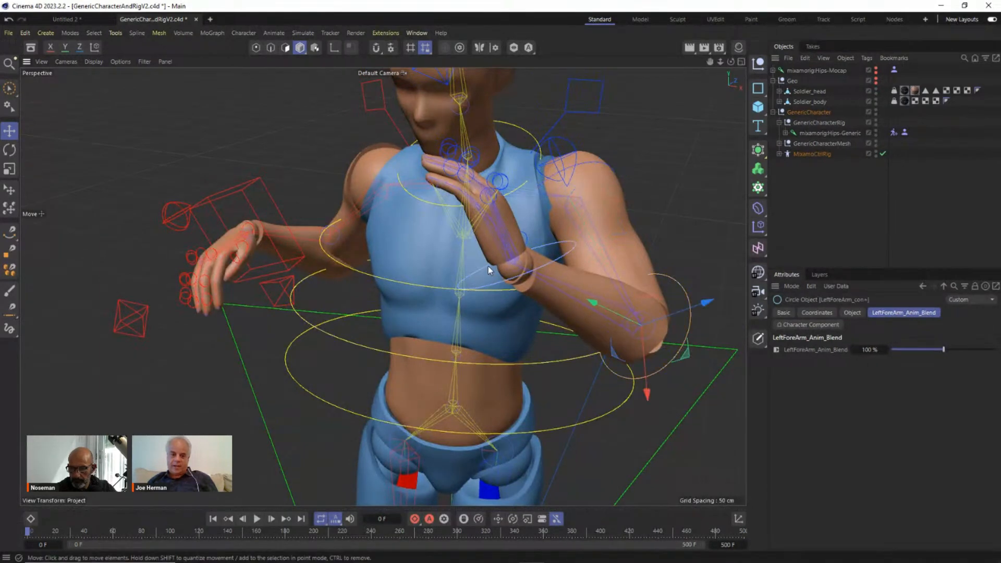
left_click(496, 283)
left_click_drag(585, 236, 638, 251, "alt")
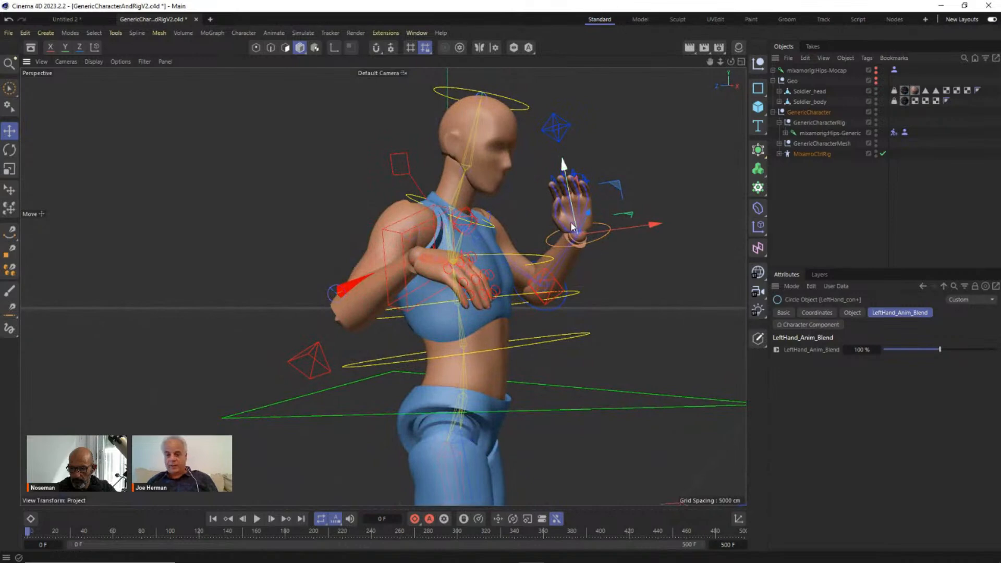
Step: Scrub the timeline to frame 138 to check how the left arm's FK controllers follow the dance
left_click_drag(587, 230, 644, 162, "alt")
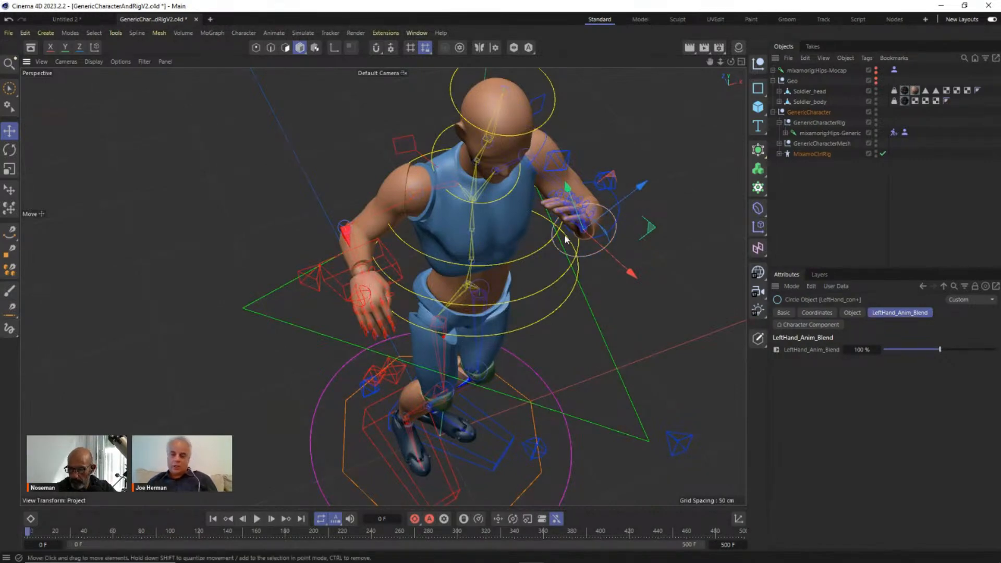
left_click_drag(568, 240, 519, 203, "alt")
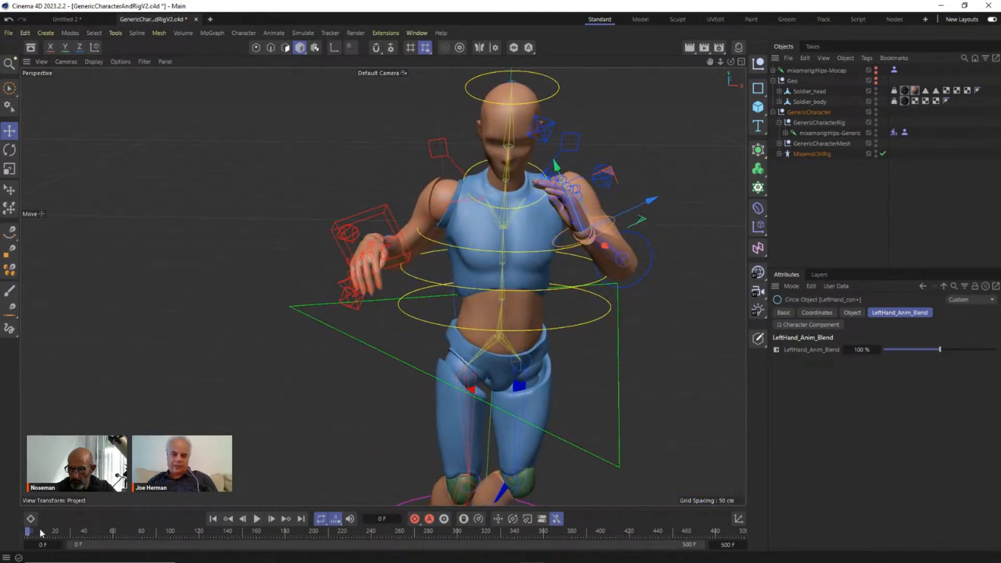
left_click_drag(27, 531, 172, 535)
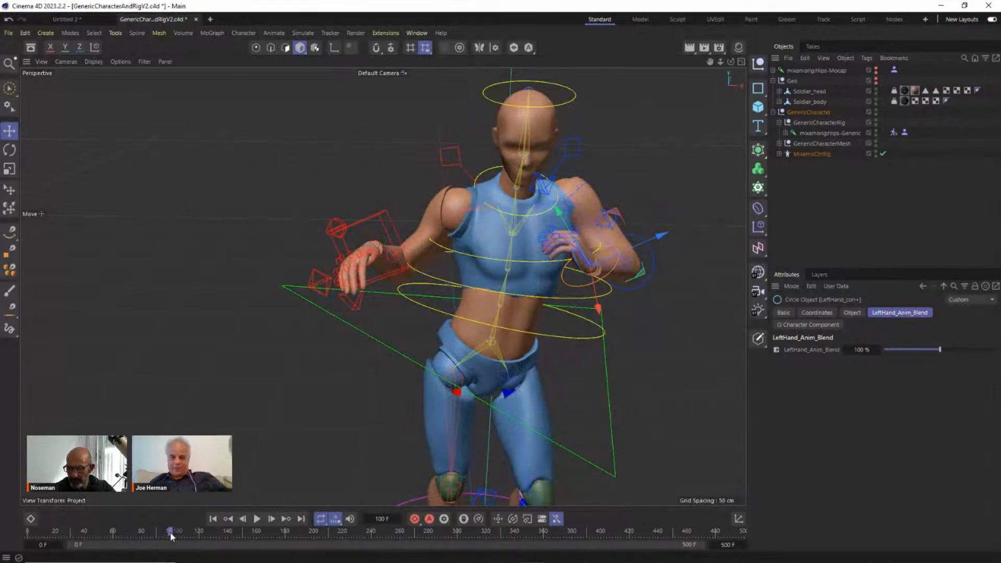
left_click_drag(171, 535, 225, 537)
left_click(225, 538)
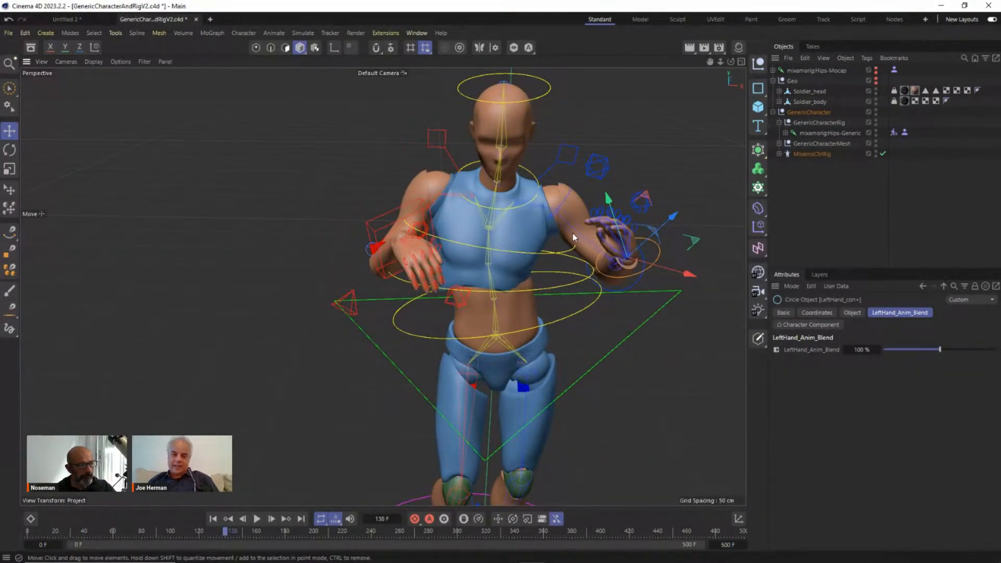
Step: Rotate the left upper arm's FK controller to lift the arm out to the side at shoulder height
left_click_drag(572, 233, 459, 224, "alt")
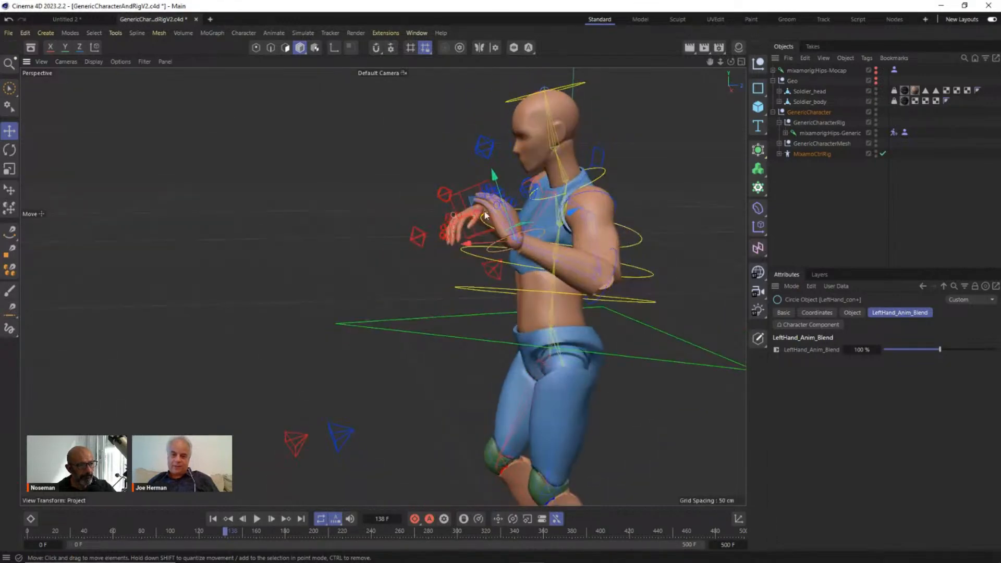
left_click(616, 205)
left_click_drag(637, 203, 627, 201, "alt")
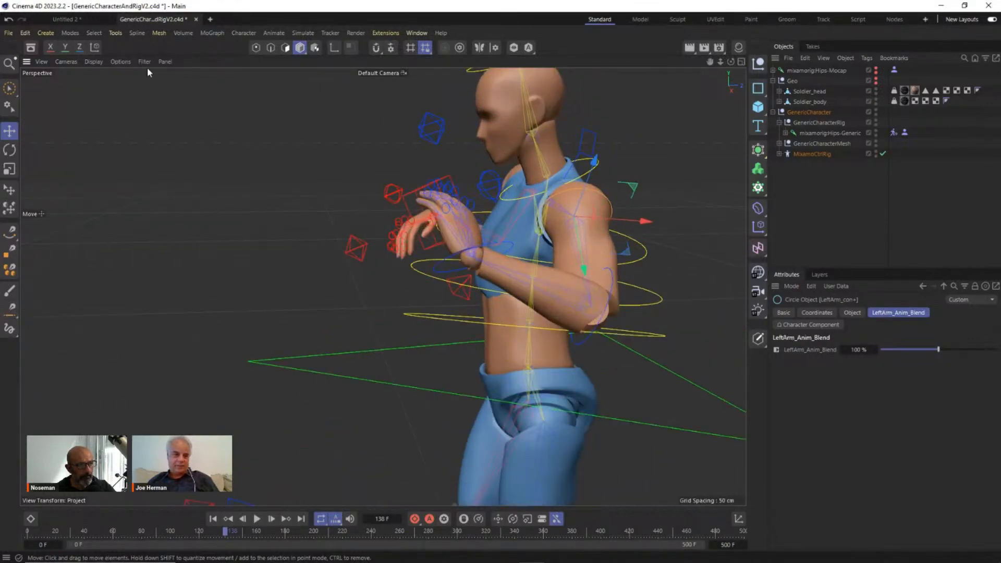
left_click(9, 149)
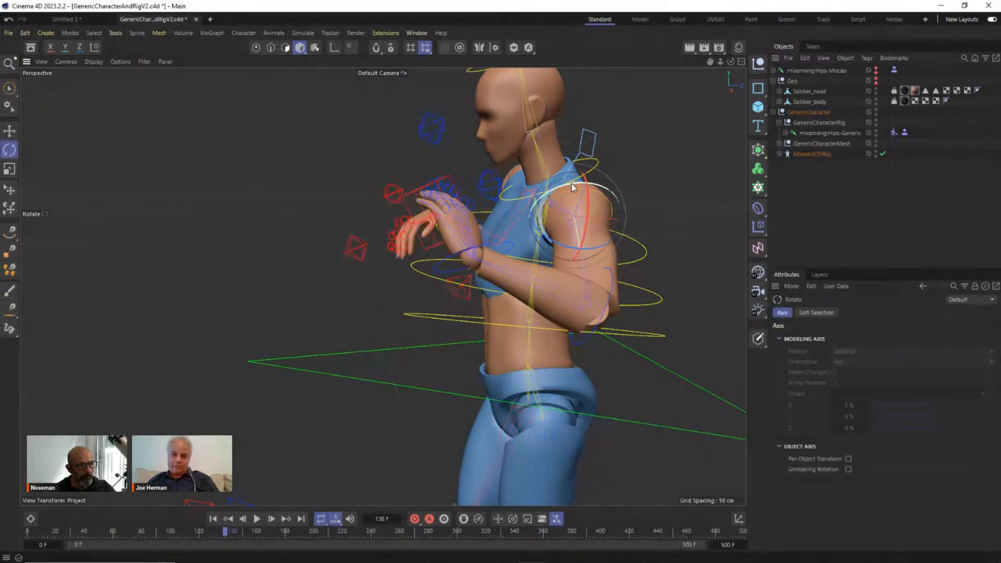
left_click_drag(571, 183, 612, 187)
left_click_drag(559, 204, 581, 206)
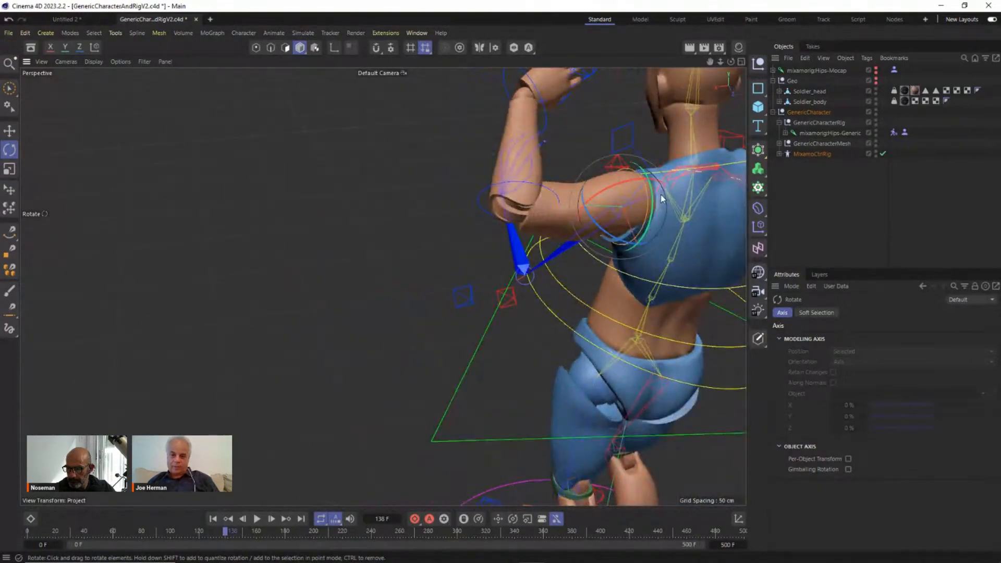
left_click_drag(661, 195, 743, 182)
scroll(449, 239, "down", 5)
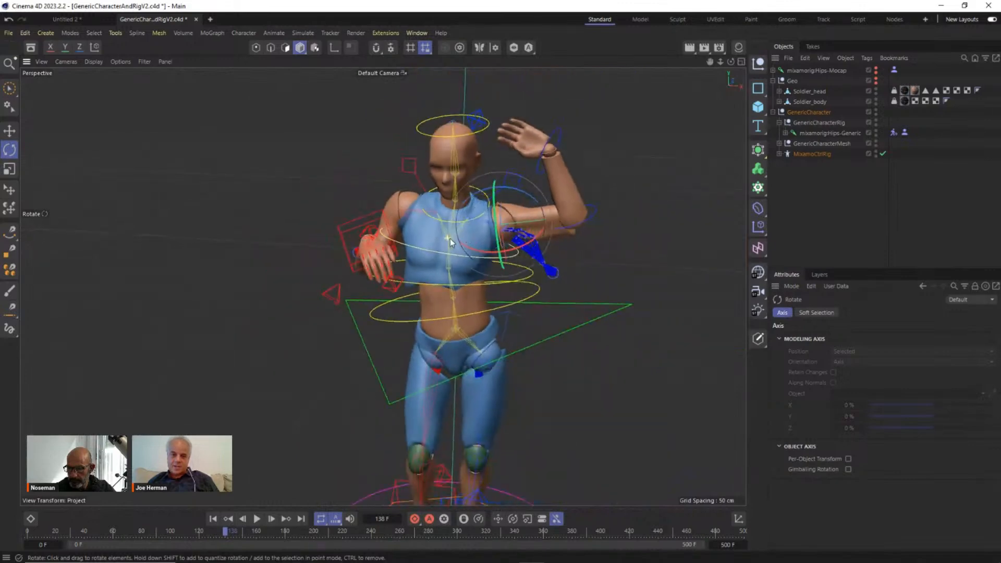
left_click_drag(519, 251, 585, 152)
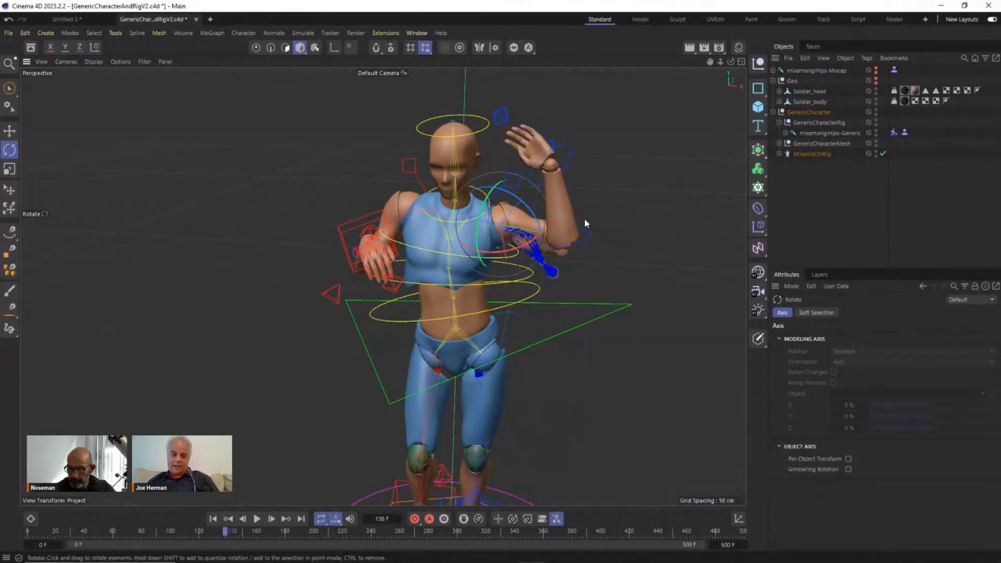
Step: Rotate the left forearm and hand FK controllers so the forearm points up and the palm faces forward
left_click(587, 234)
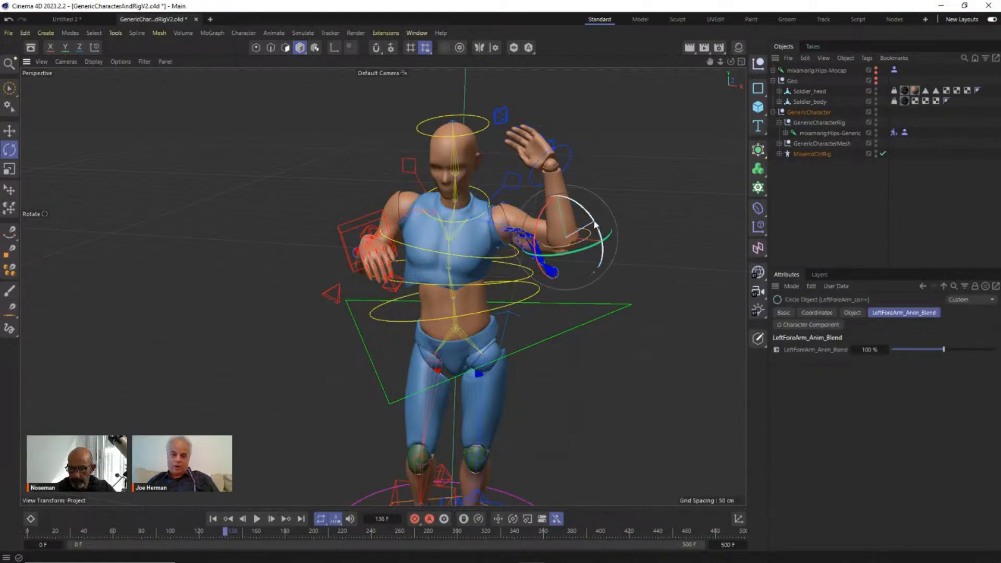
left_click_drag(597, 207, 580, 170)
left_click(580, 161)
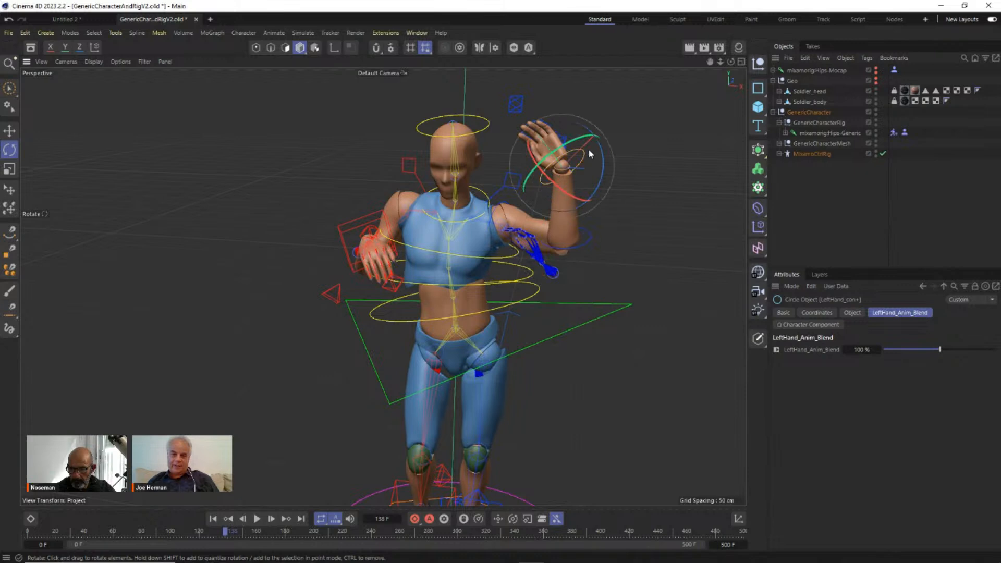
left_click_drag(605, 155, 608, 206)
left_click_drag(542, 197, 541, 178)
Step: Scrub and play the dance around frame 103, checking the offset left arm from several angles
left_click_drag(500, 229, 242, 341, "alt")
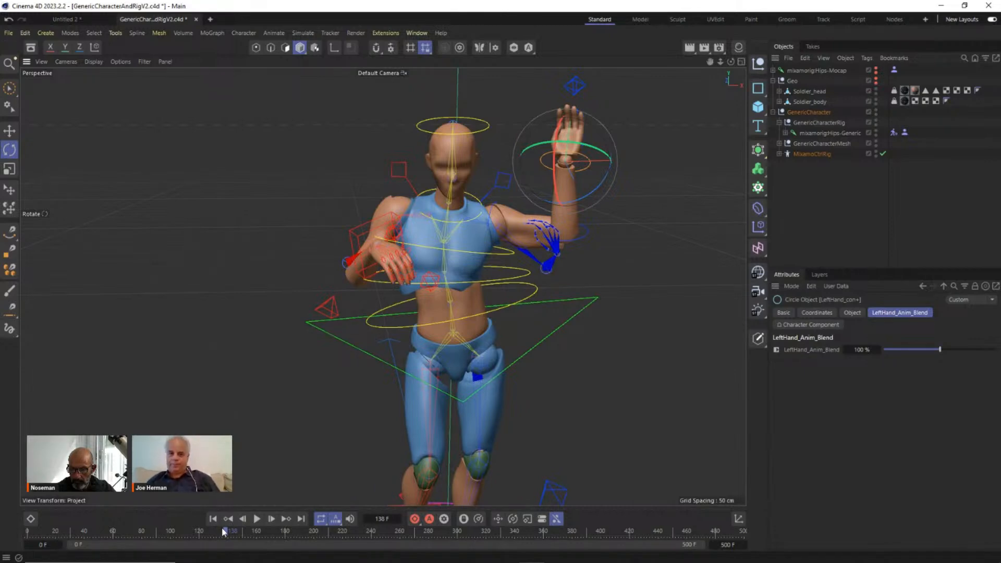
left_click_drag(445, 318, 351, 304, "alt")
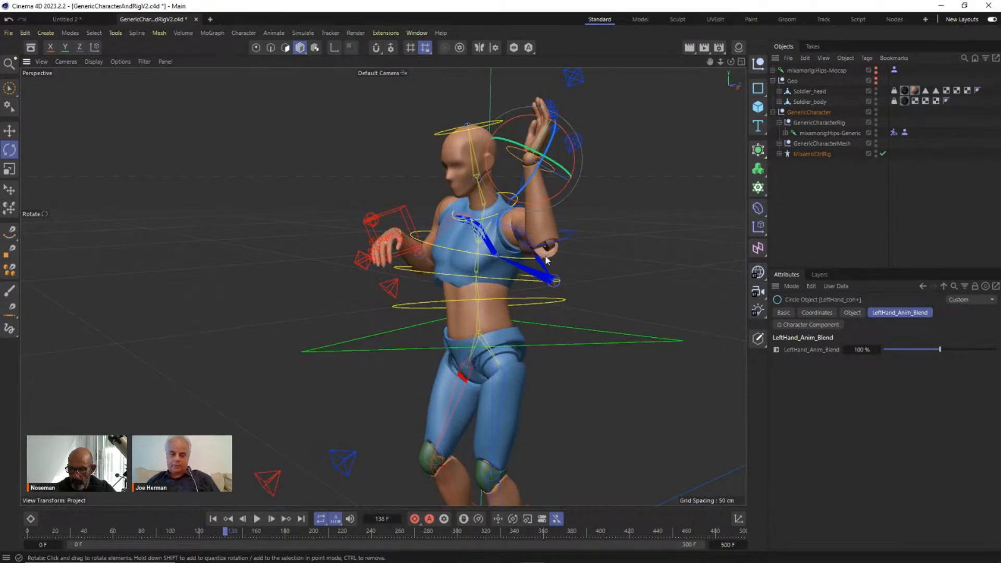
left_click_drag(545, 255, 605, 246, "alt")
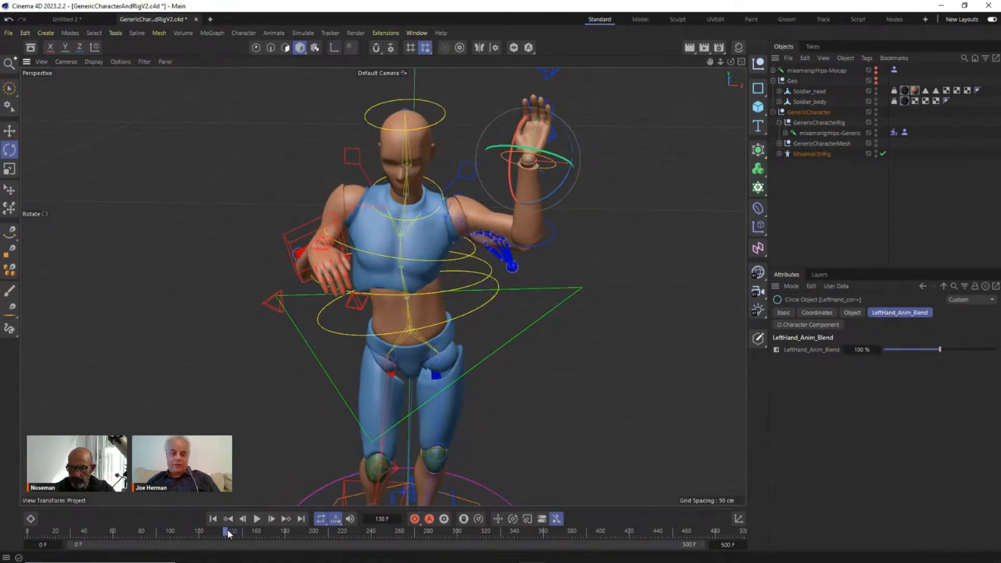
left_click_drag(228, 532, 174, 509)
left_click(257, 519)
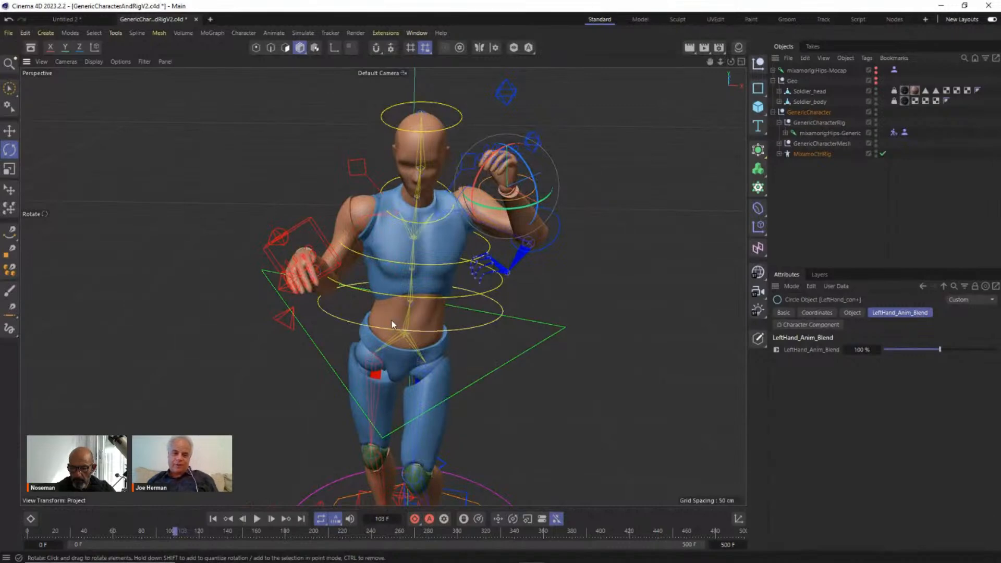
left_click_drag(391, 320, 340, 293, "alt")
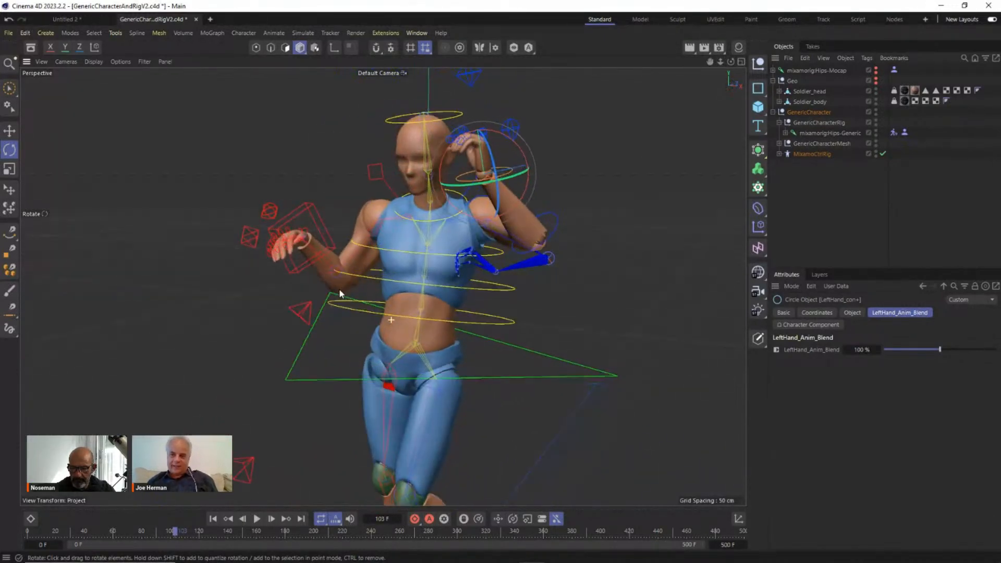
Step: Open GenericGuy's character definition manager with Left Arm expanded, and display the Character Solver tag's Strength settings
left_click(905, 131)
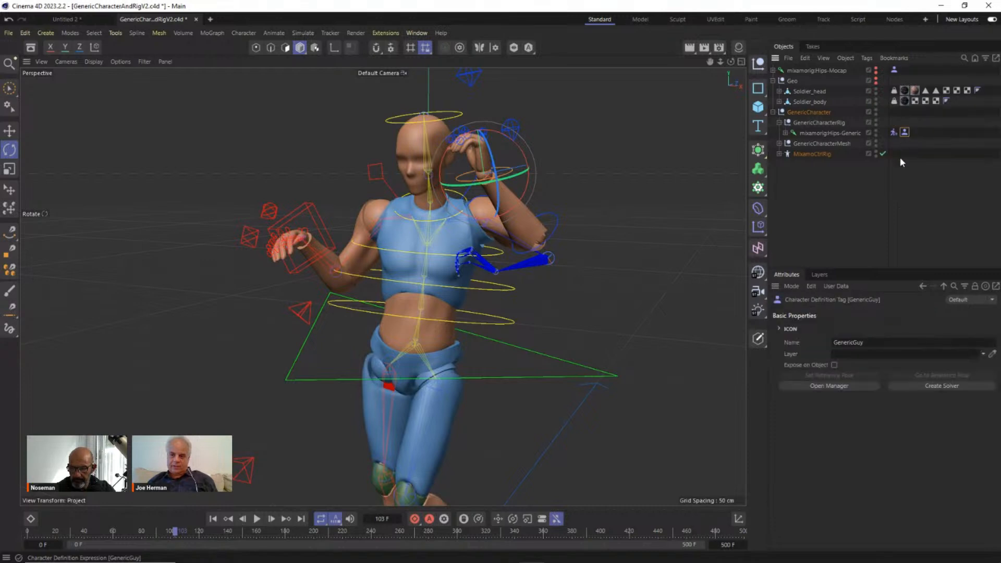
left_click(831, 387)
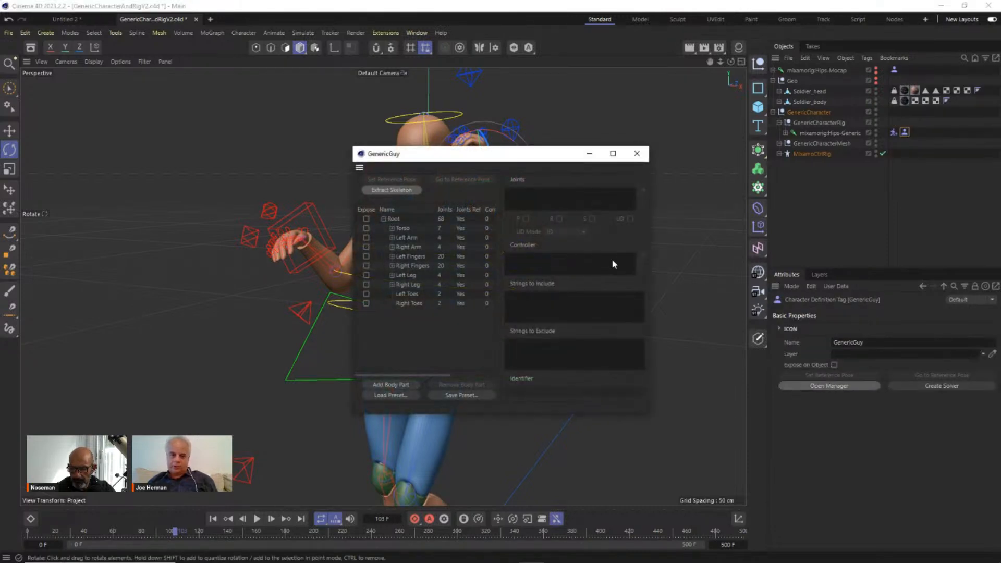
left_click_drag(532, 160, 262, 123)
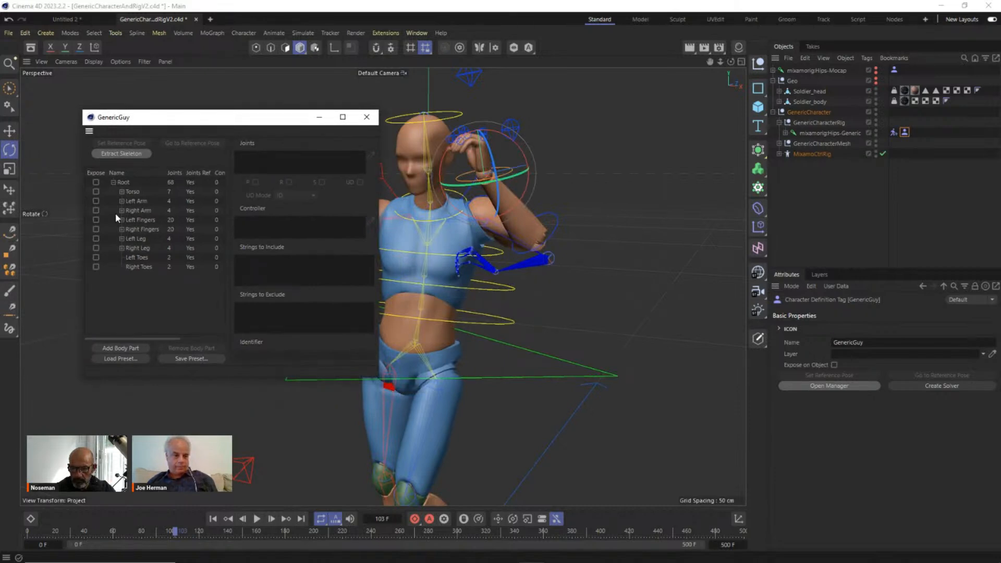
left_click(122, 202)
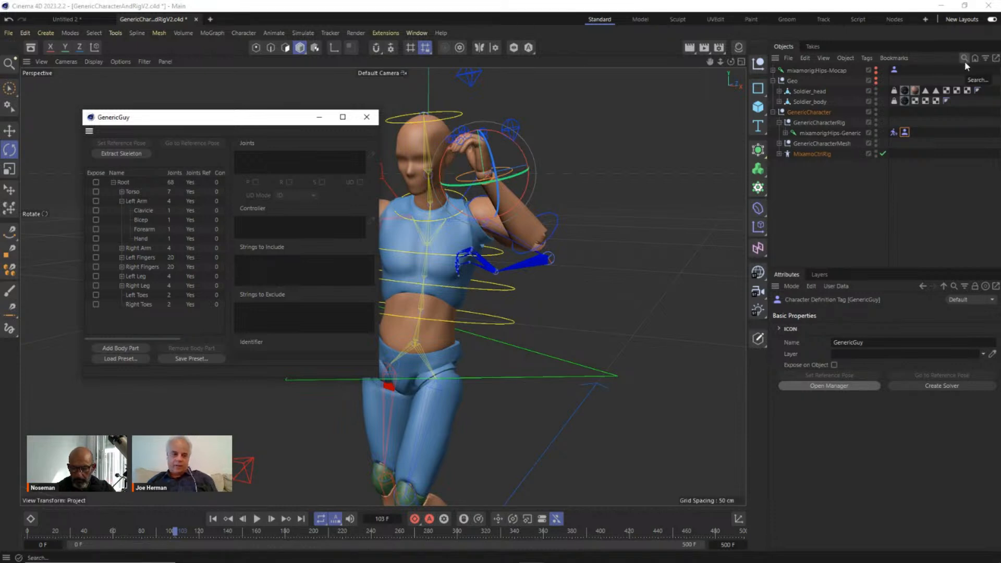
left_click(894, 132)
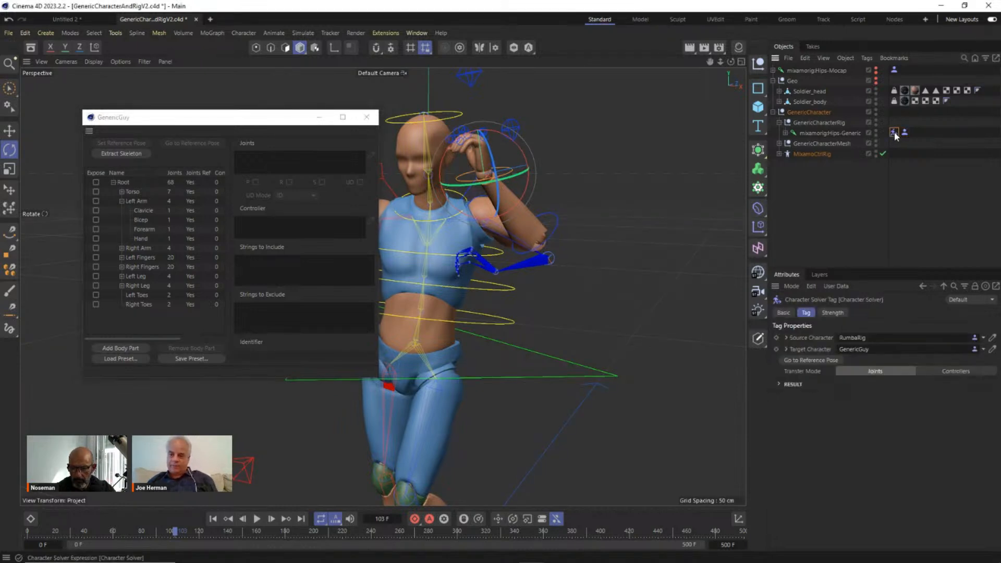
left_click(838, 314)
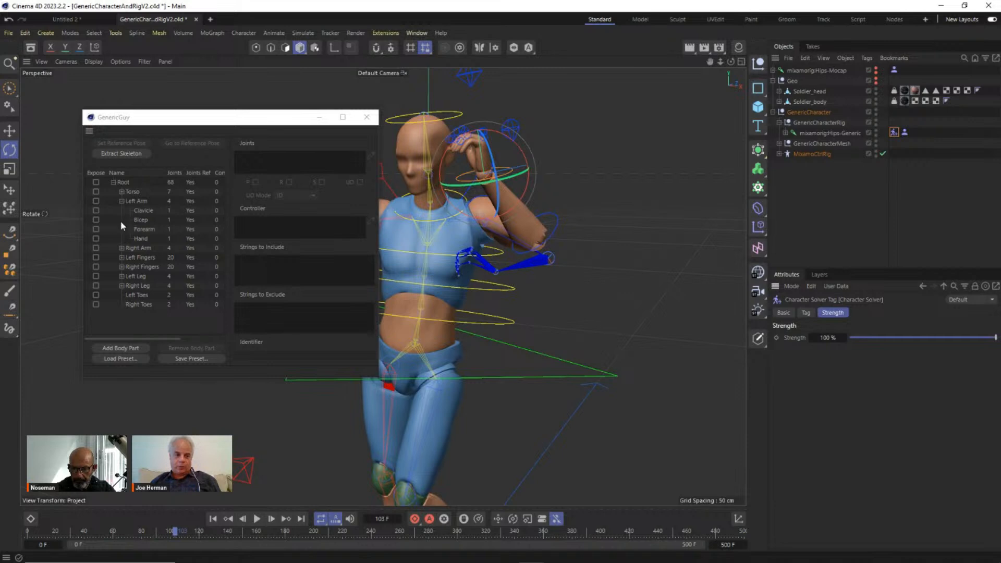
Step: Expose the Left Arm's Bicep, Forearm and Hand in the GenericGuy definition and expand their strength controls on the Character Solver tag
left_click(140, 220)
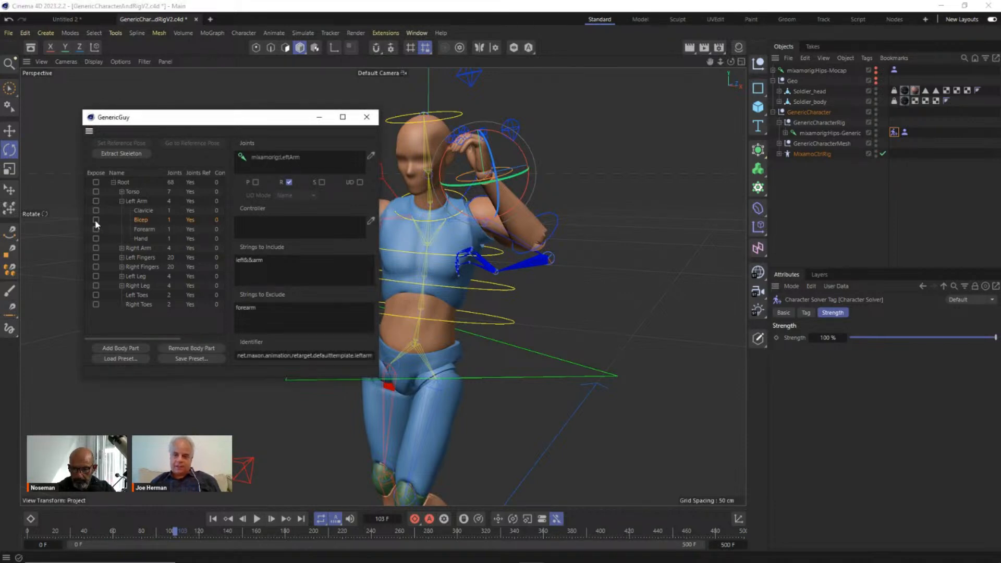
left_click(779, 355)
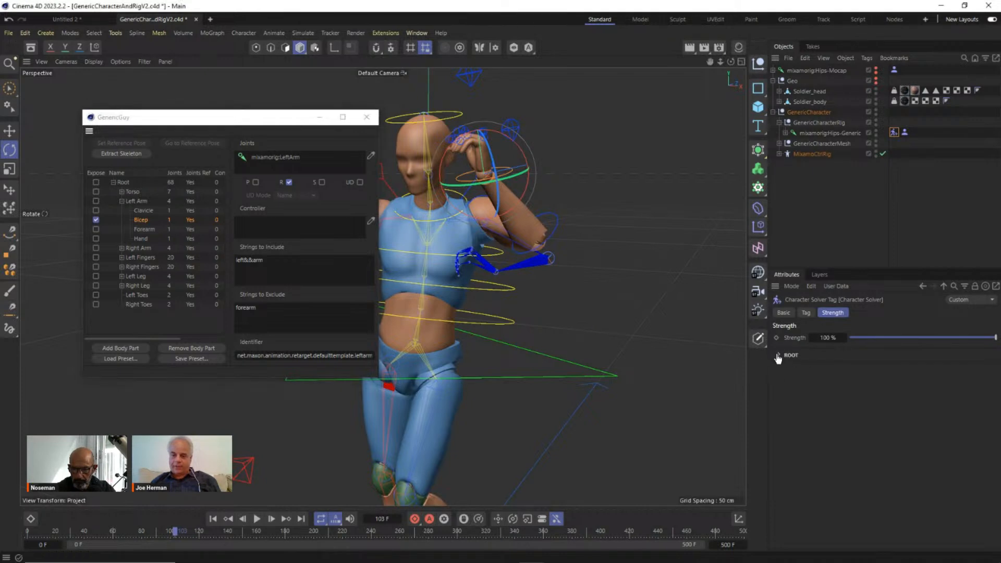
left_click(783, 370)
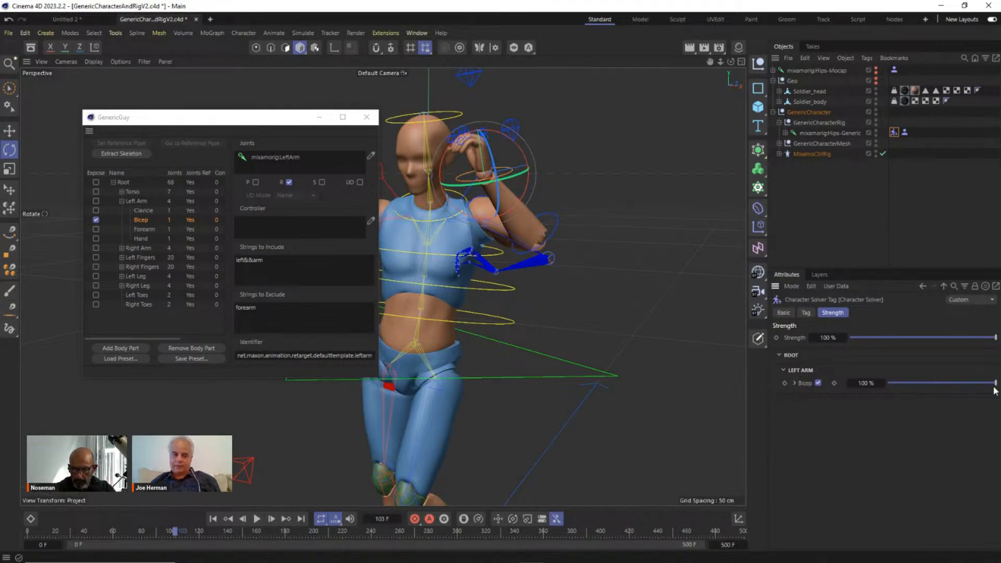
left_click(289, 182)
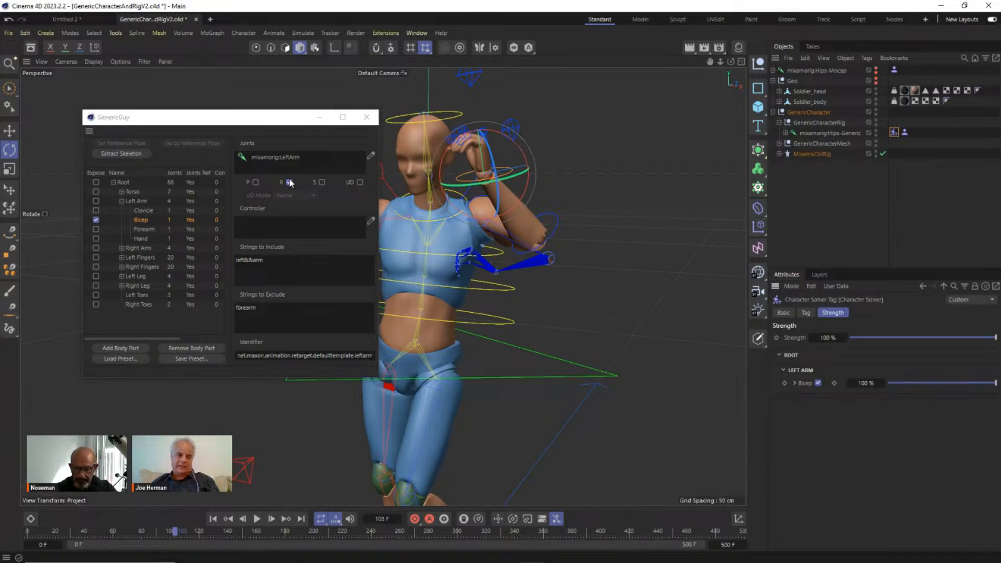
left_click(96, 230)
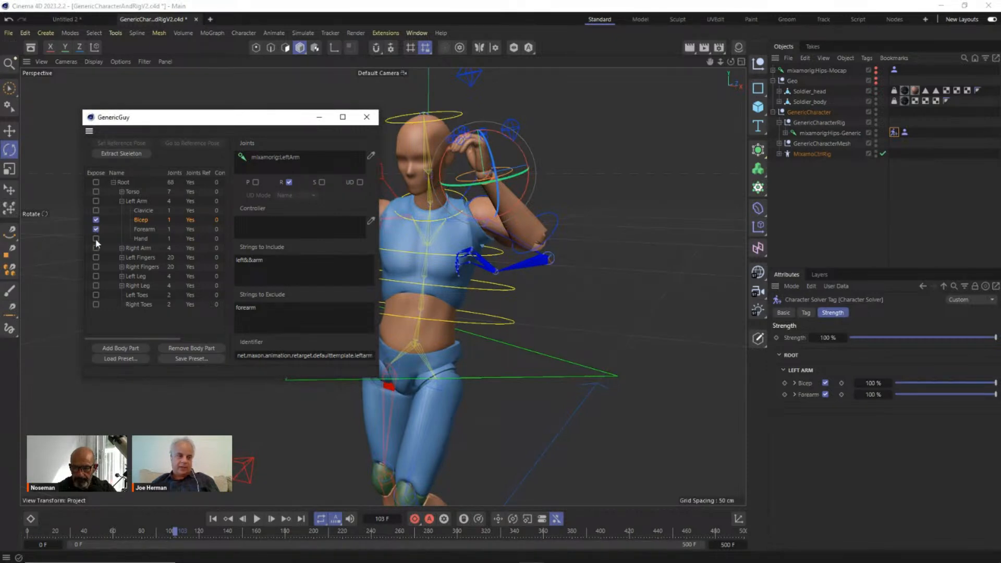
left_click(96, 239)
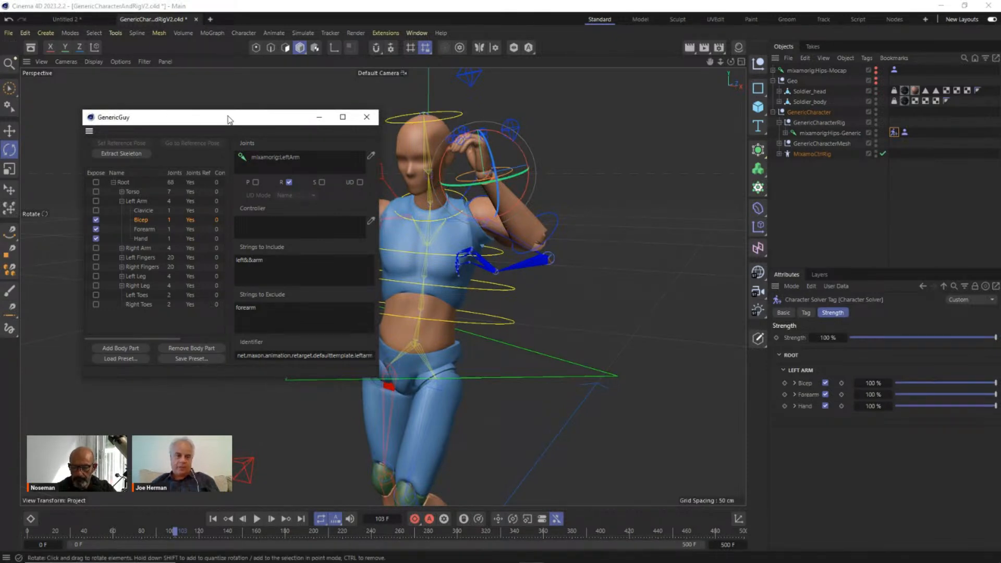
left_click_drag(243, 121, 158, 120)
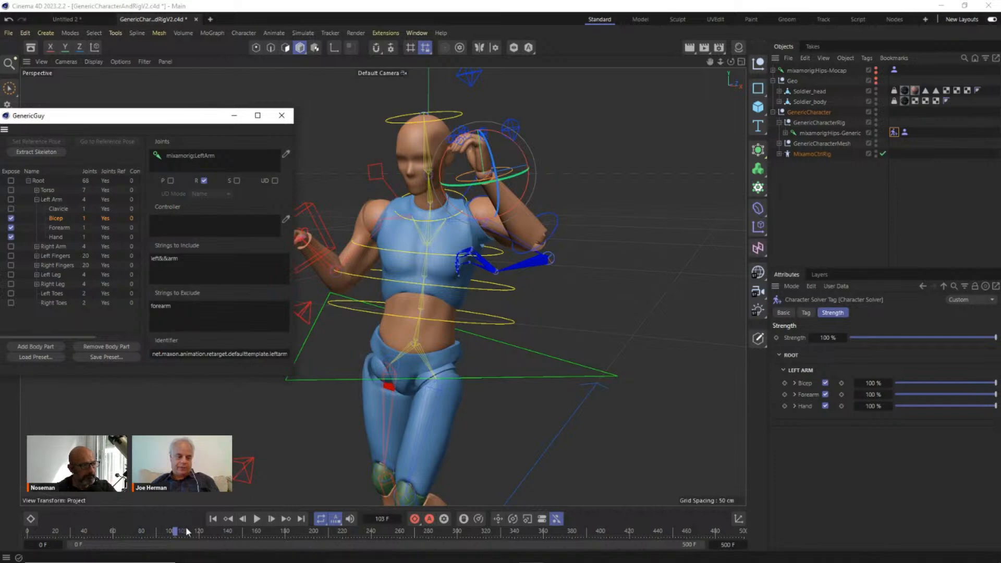
Step: Go to frame 168, then undo the exposed left arm parts and the FK rotations applied to the left arm's controllers
left_click_drag(180, 531, 268, 532)
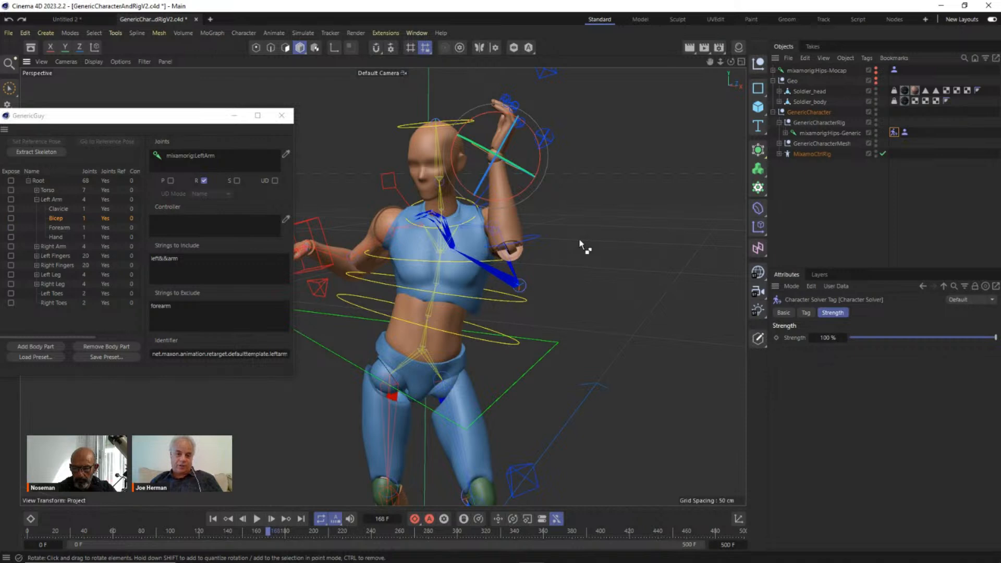
key("ctrl+z")
key("ctrl+z")
key("ctrl+z")
key("ctrl+z")
key("ctrl+z")
key("ctrl+z")
key("ctrl+z")
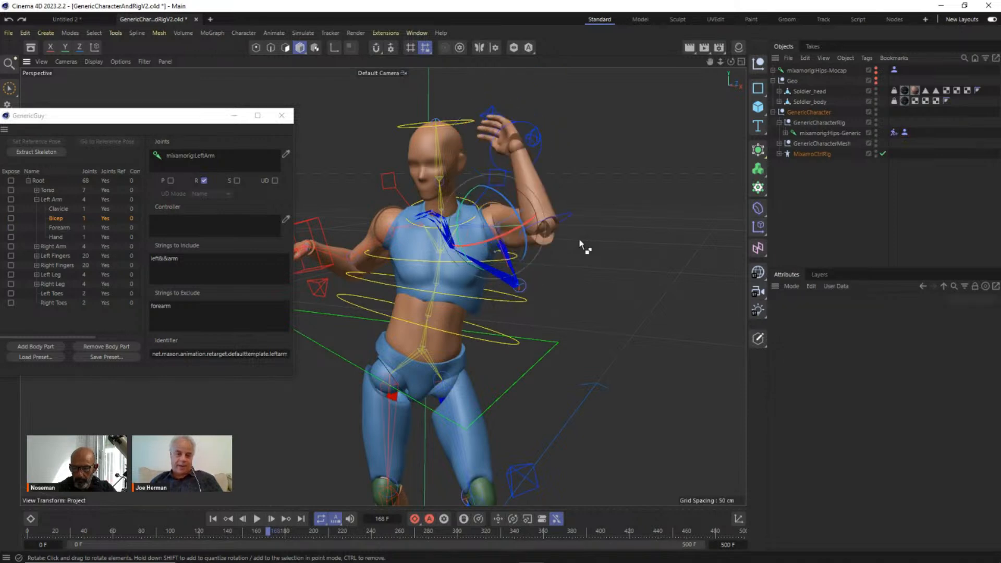
key("ctrl+z")
key("ctrl+z")
key("ctrl+z")
key("ctrl+z")
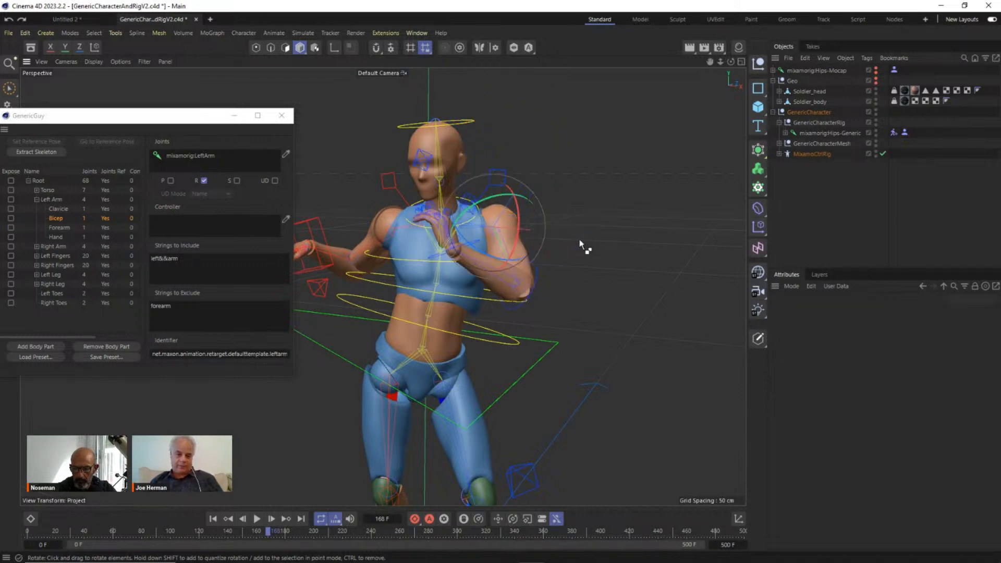
key("ctrl+z")
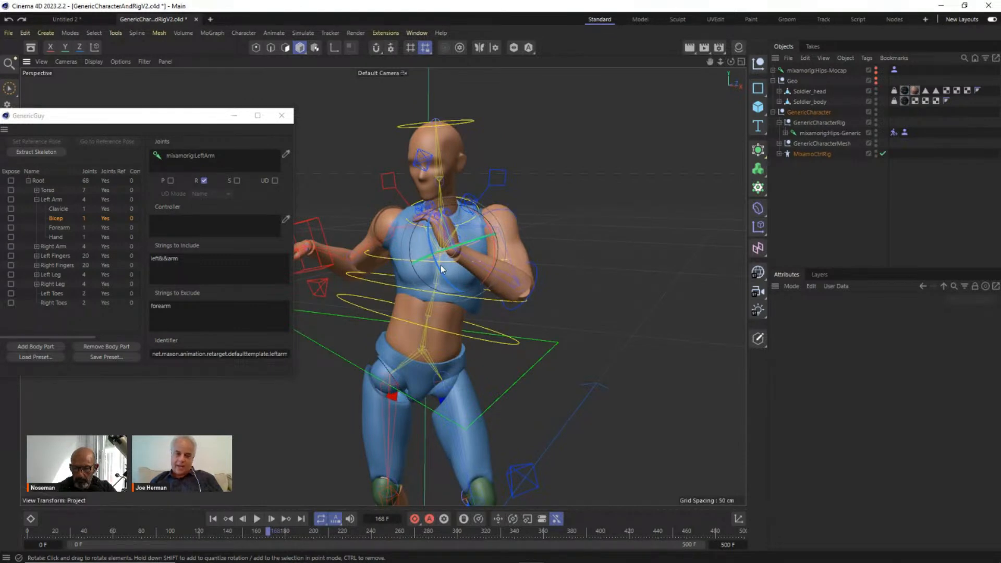
Step: Expose the left Bicep, Forearm and Hand again and set all three Character Solver strengths to 0 %
left_click_drag(449, 246, 497, 261, "alt")
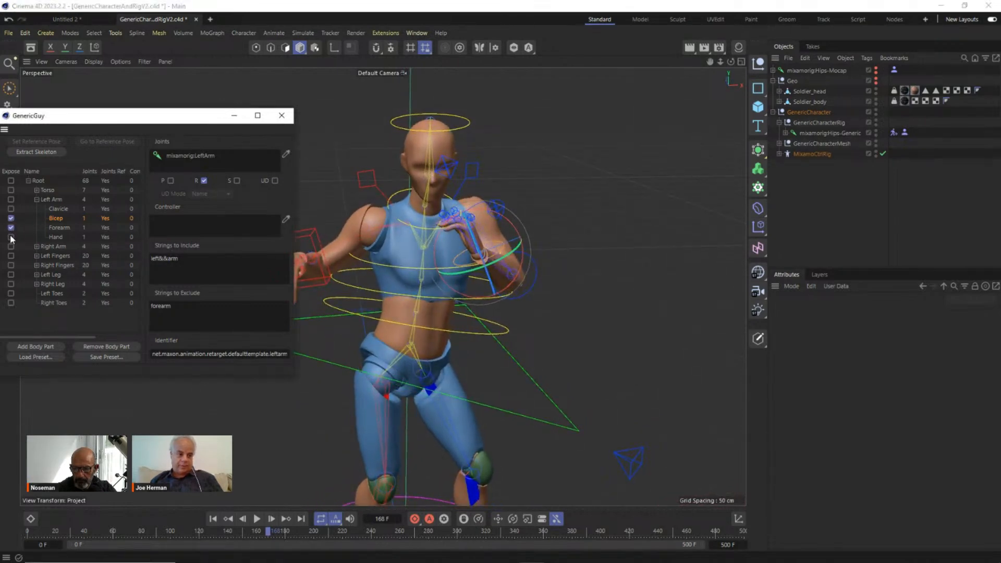
left_click(894, 133)
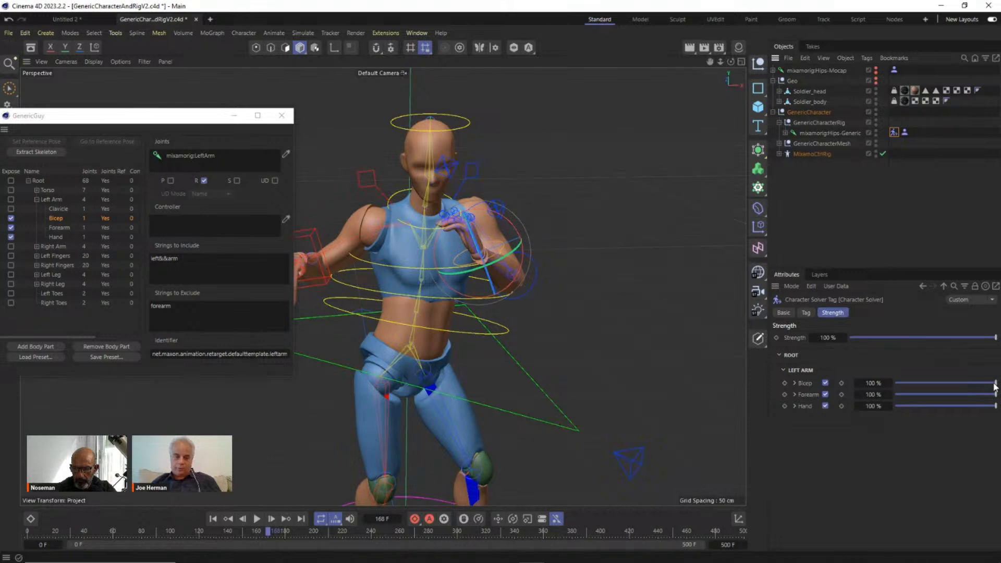
left_click_drag(996, 386, 855, 382)
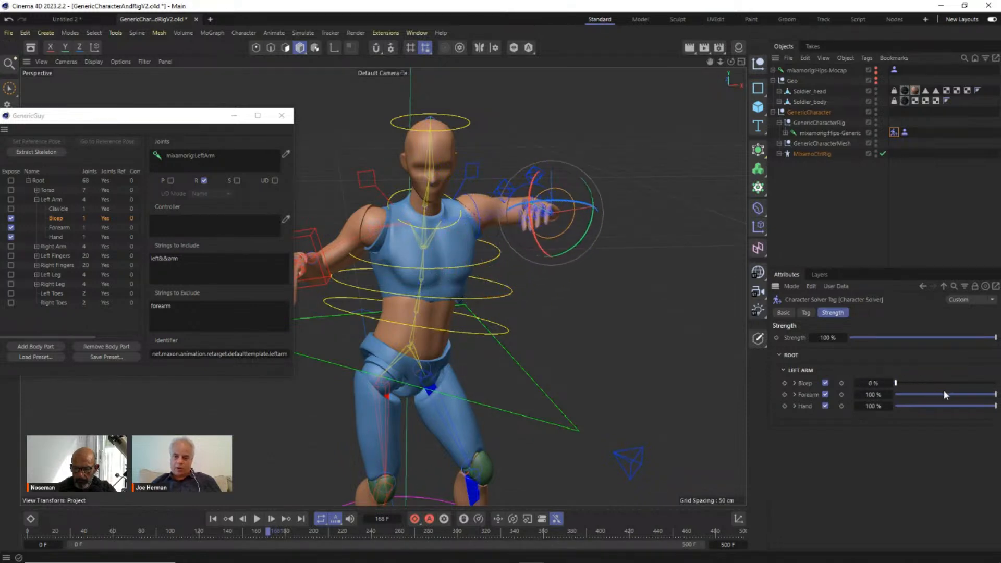
left_click_drag(985, 396, 849, 389)
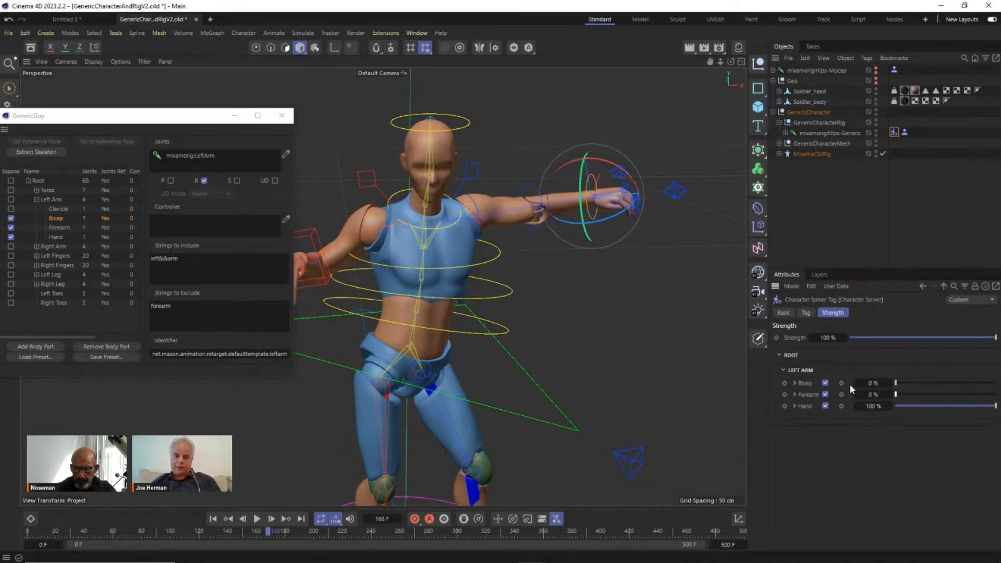
left_click_drag(959, 405, 900, 406)
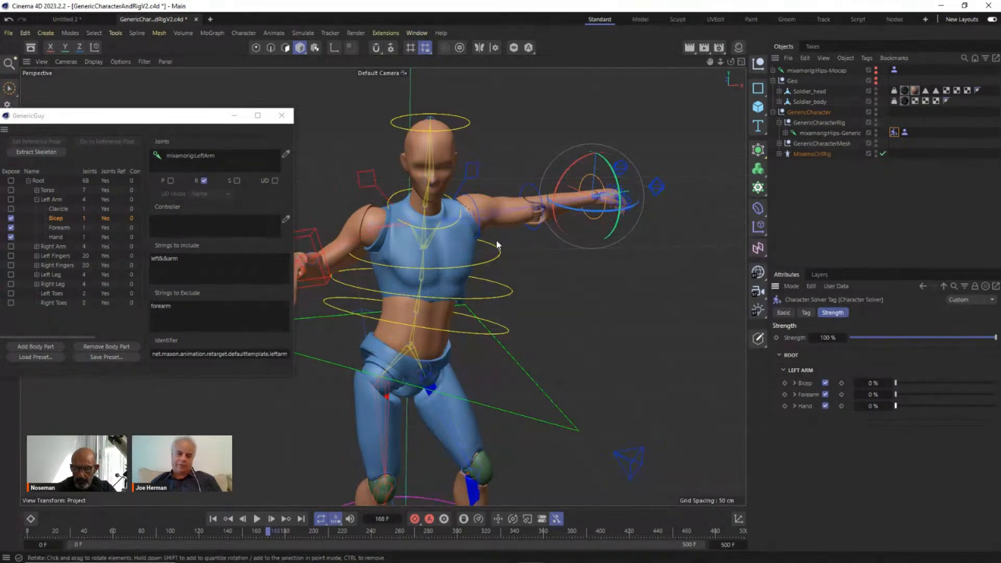
Step: Scrub the dance forward to around frame 213 and examine how the left arm behaves from the side
left_click_drag(416, 273, 345, 275, "alt")
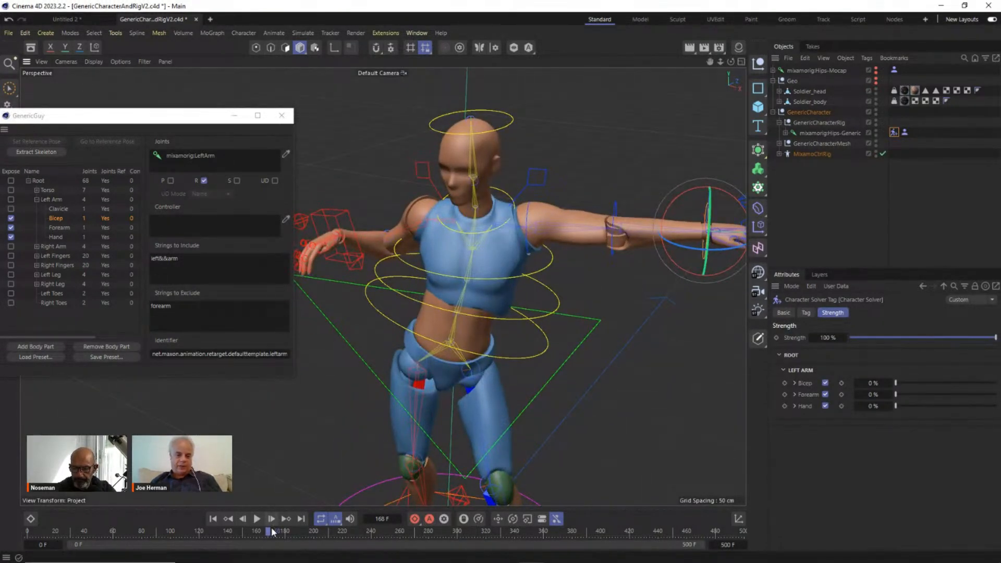
left_click_drag(272, 531, 340, 527)
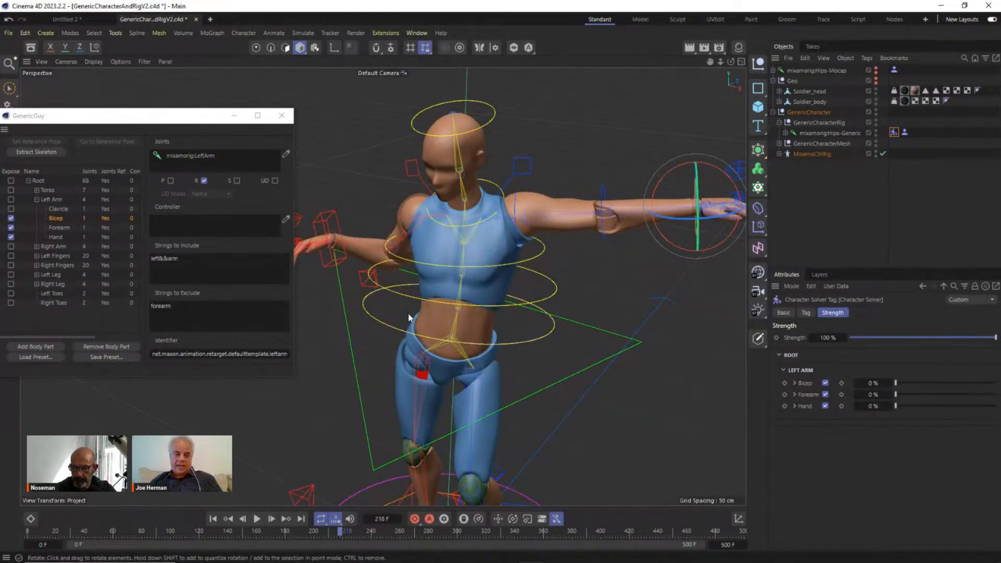
mouse_move(341, 527)
left_mouse_down()
mouse_move(269, 530)
mouse_move(333, 530)
left_mouse_up()
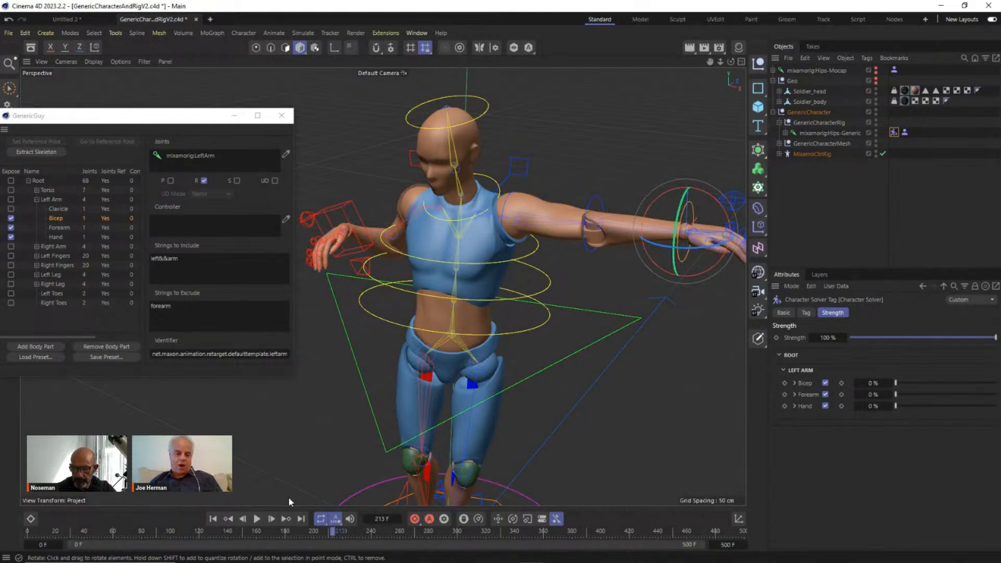
Step: Go to frame 178 and rotate the left upper arm controller to lower the arm away from its mocap pose
left_click_drag(330, 528, 283, 530)
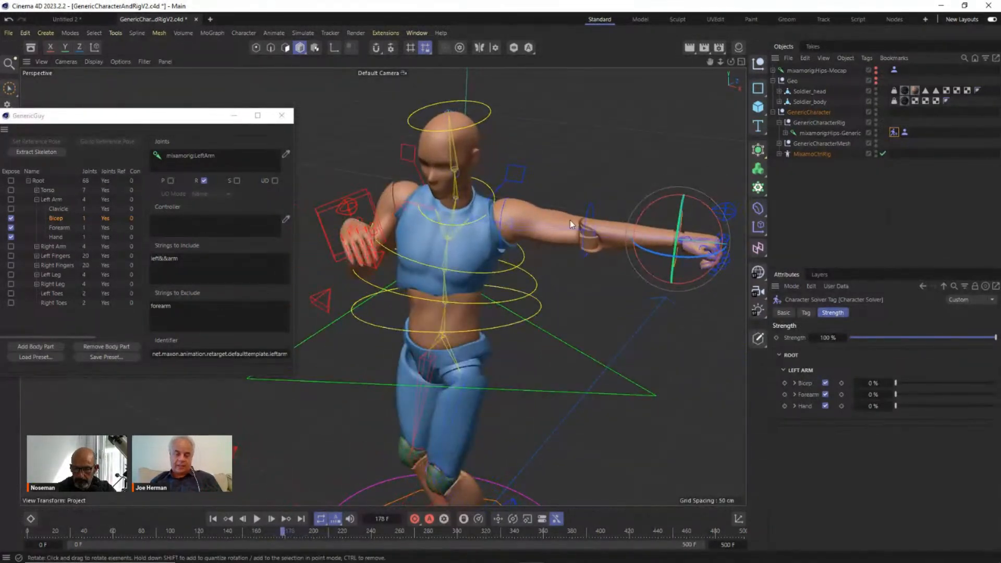
scroll(510, 214, "up", 4)
left_click_drag(511, 203, 497, 186, "alt")
left_click(509, 192)
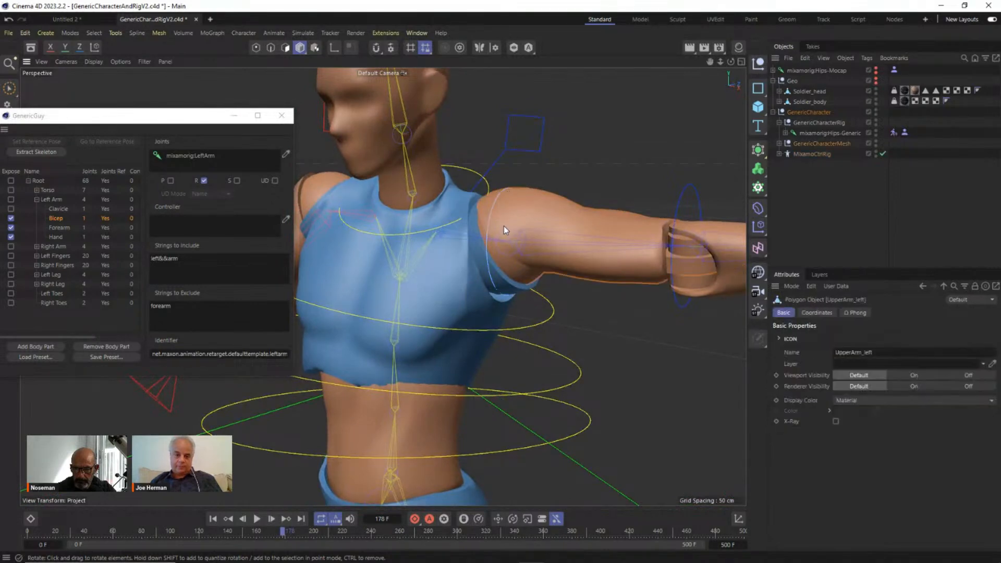
mouse_move(504, 226)
left_mouse_down("alt")
mouse_move(521, 190)
mouse_move(420, 255)
mouse_move(549, 248)
mouse_move(568, 234)
left_mouse_up("alt")
left_click(489, 209)
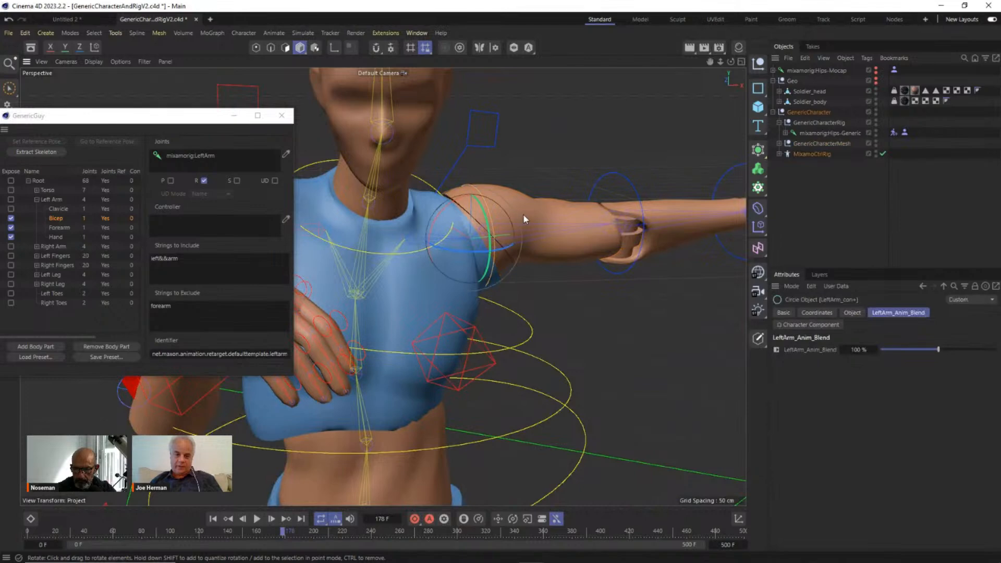
left_click_drag(516, 241, 467, 180)
left_click_drag(499, 267, 492, 267)
scroll(495, 267, "down", 5)
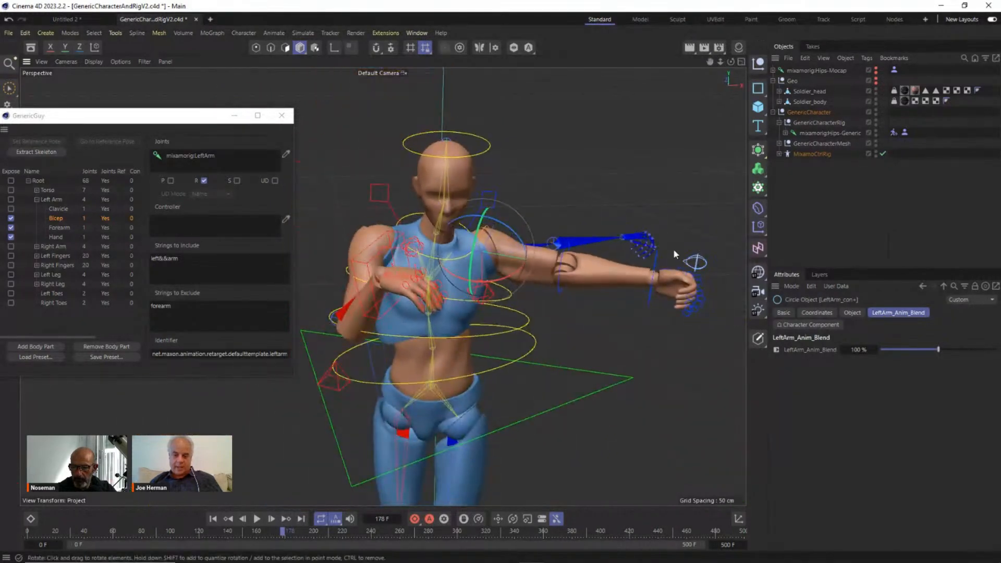
Step: Bend the left forearm upward about 79° with its controller and rotate the left upper arm controller to raise the arm
left_click(562, 289)
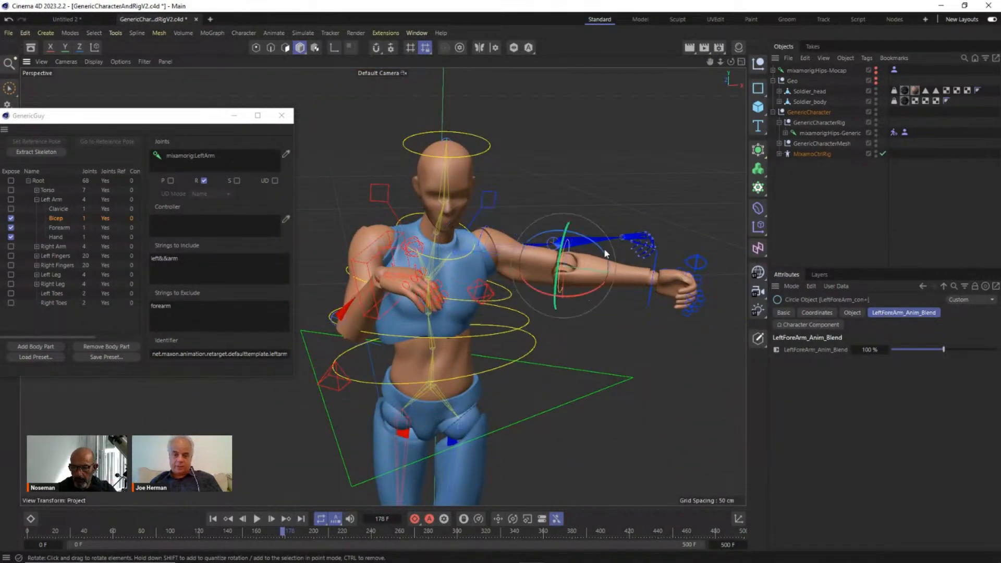
left_click_drag(605, 254, 528, 199)
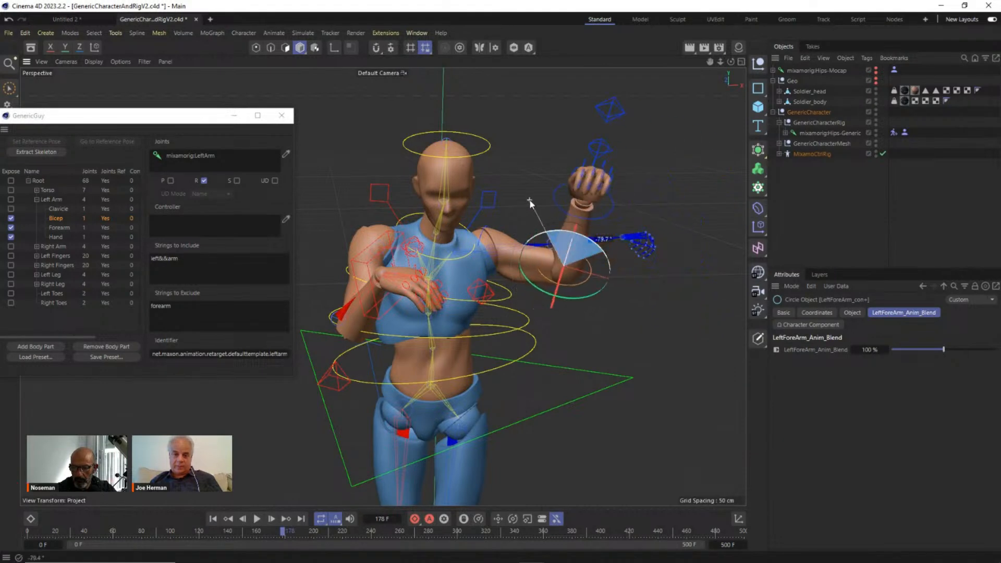
left_click(492, 228)
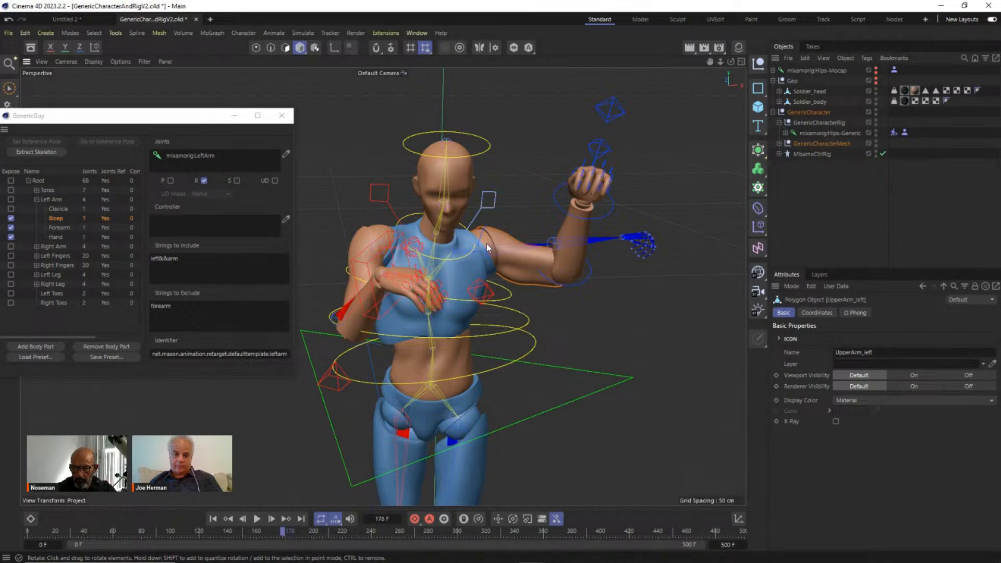
scroll(487, 248, "up", 6)
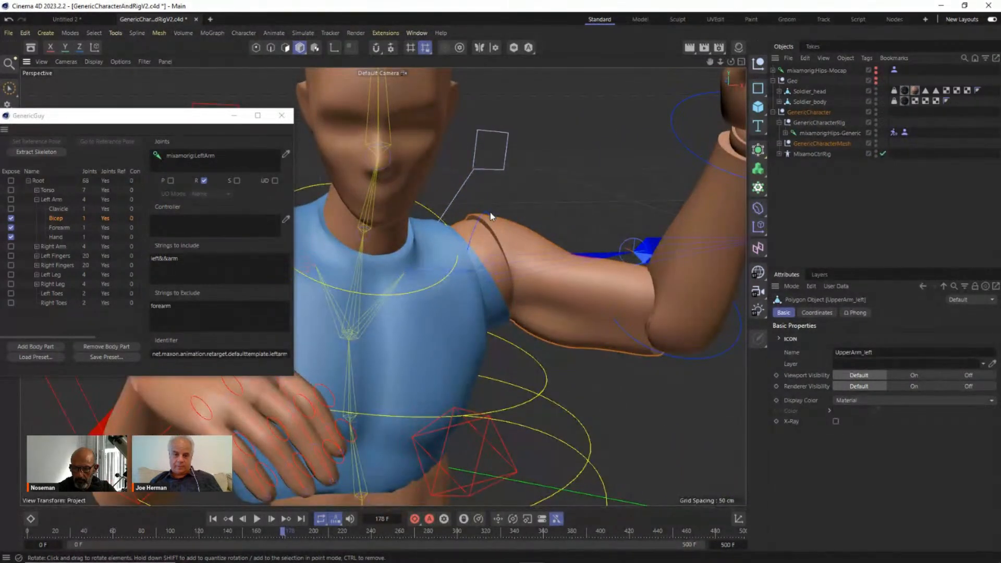
left_click(484, 216)
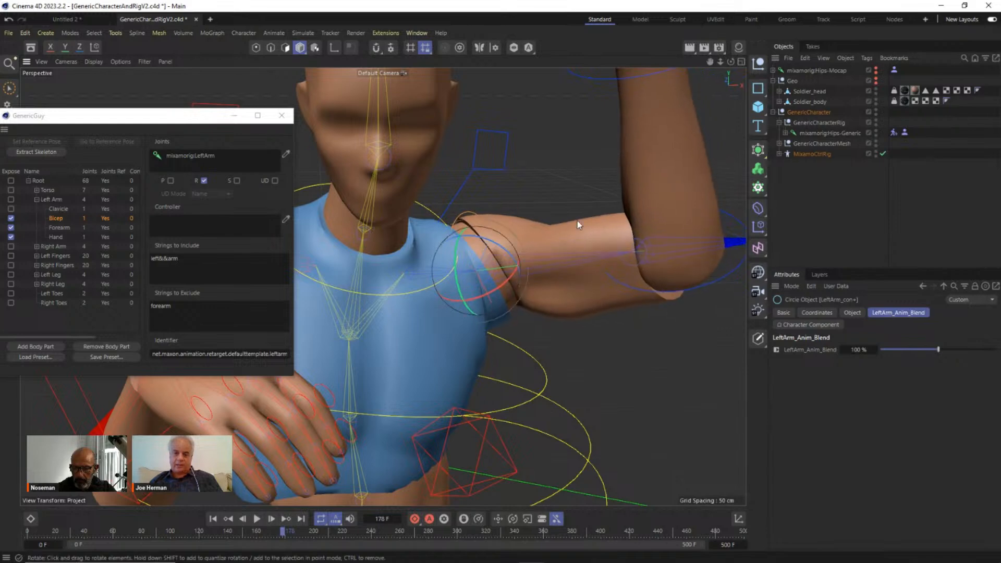
Step: Select the left hand controller at the wrist
scroll(577, 221, "down", 6)
left_click_drag(578, 220, 670, 147, "alt")
left_click(659, 129)
scroll(544, 226, "down", 6)
left_click_drag(550, 233, 644, 194, "alt")
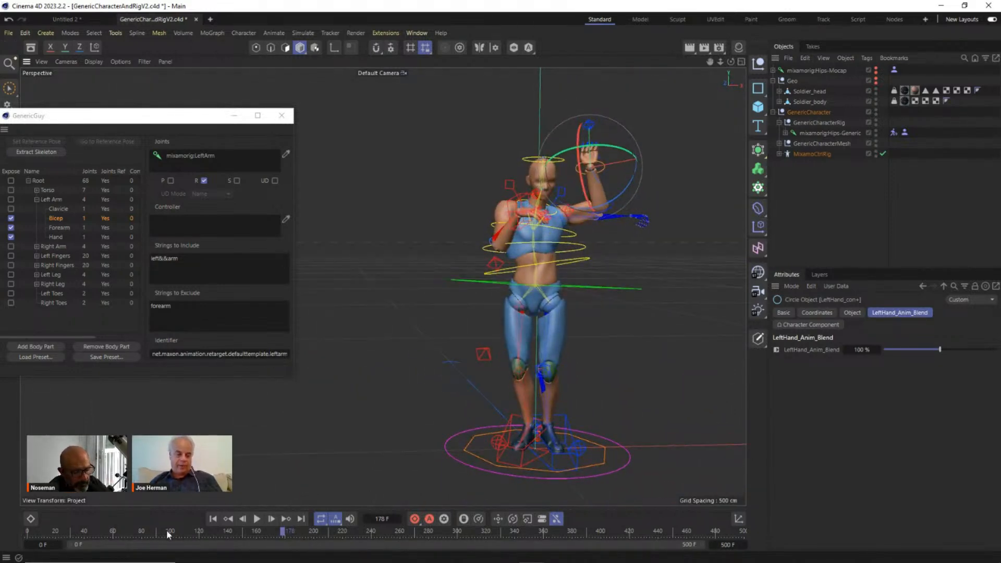
Step: Play the animation from frame 0 to check the posed left arm over the mocap motion
left_click_drag(41, 529, 26, 530)
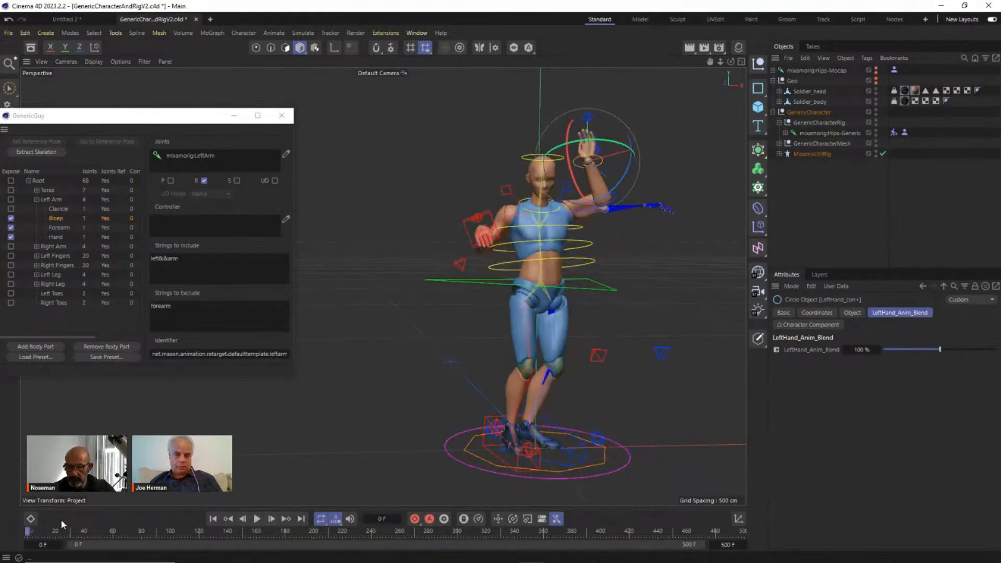
left_click(257, 519)
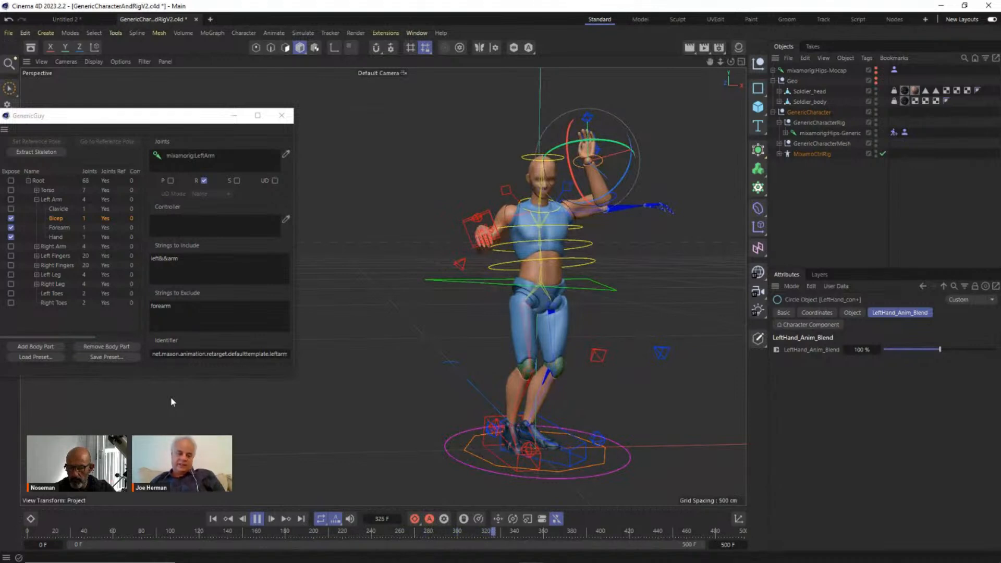
left_click(213, 519)
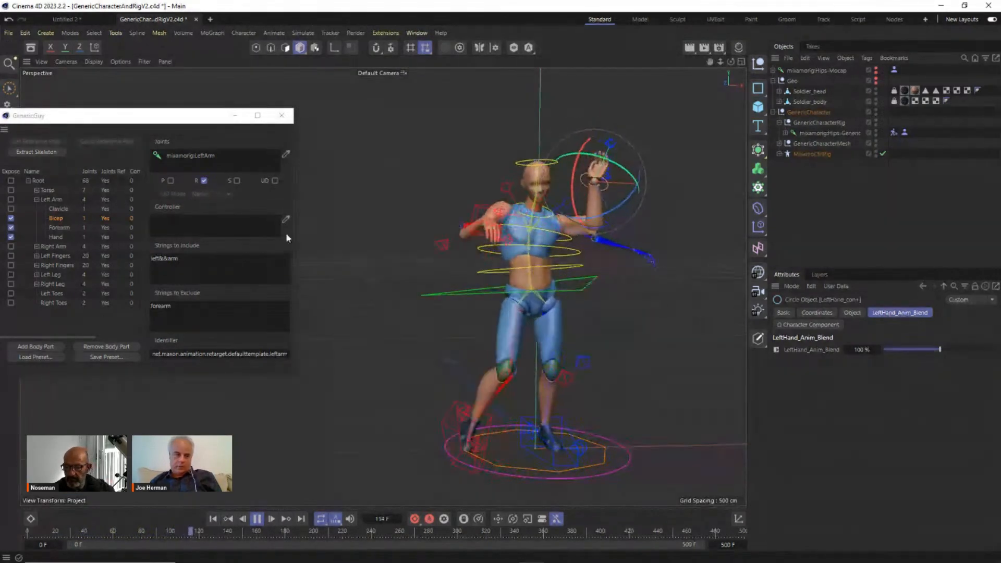
Step: Expose the left arm's Clavicle in the GenericGuy definition and show the Character Solver tag's strength settings
left_click(39, 216)
key("space")
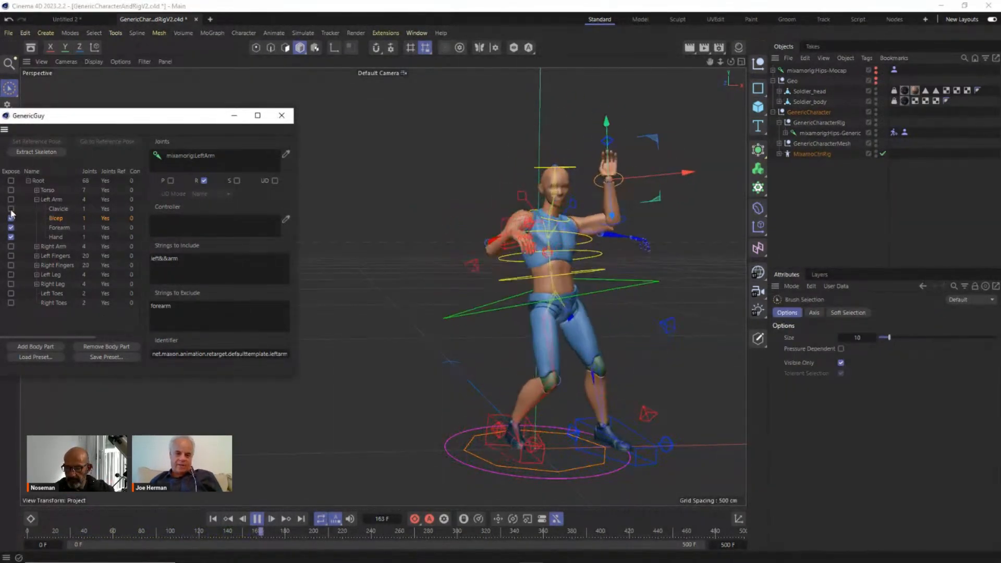
left_click(11, 209)
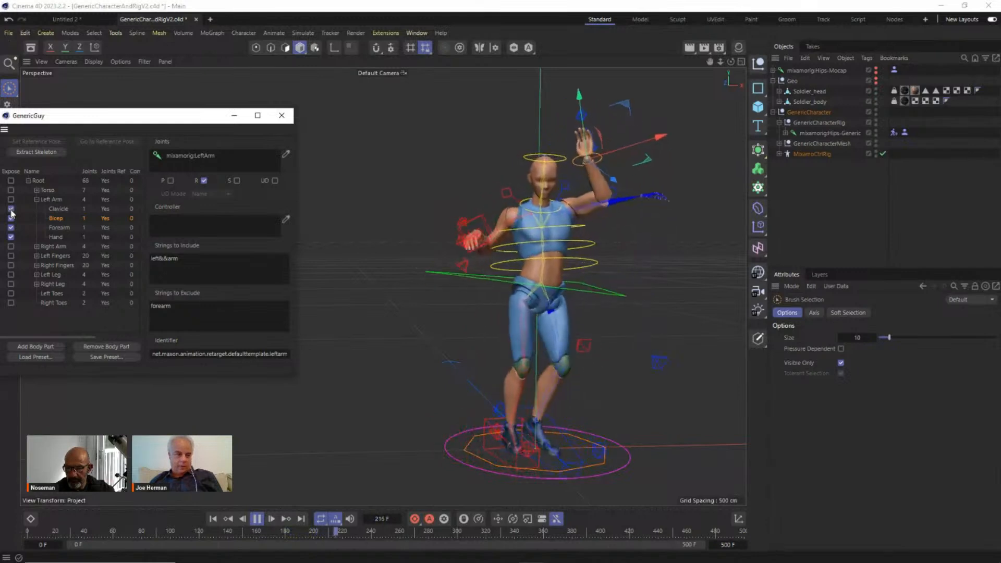
left_click(893, 133)
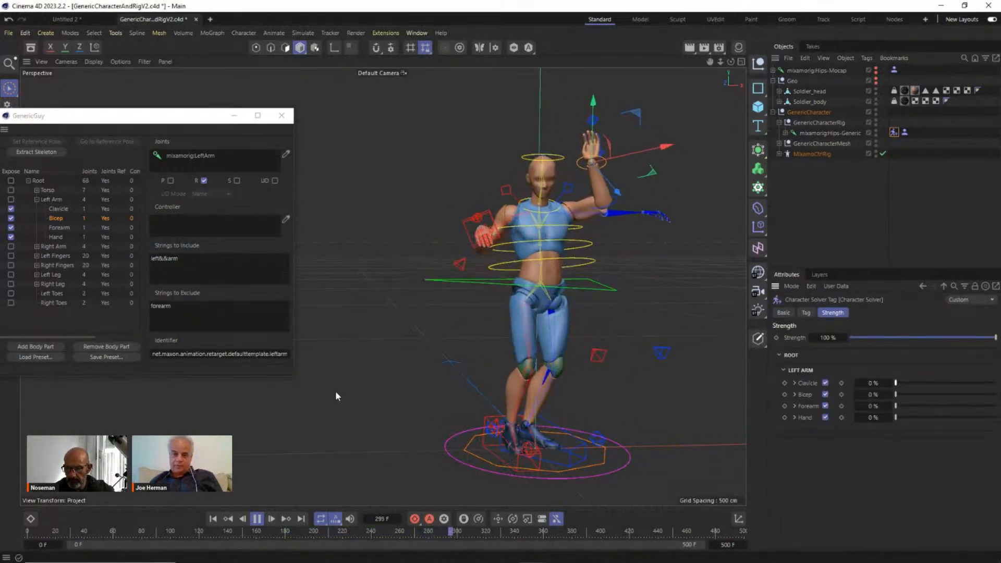
Step: Try left arm strengths of 13% for Clavicle, 17% for Bicep, 16% for Forearm and 18% for Hand, replaying the animation
left_click(213, 519)
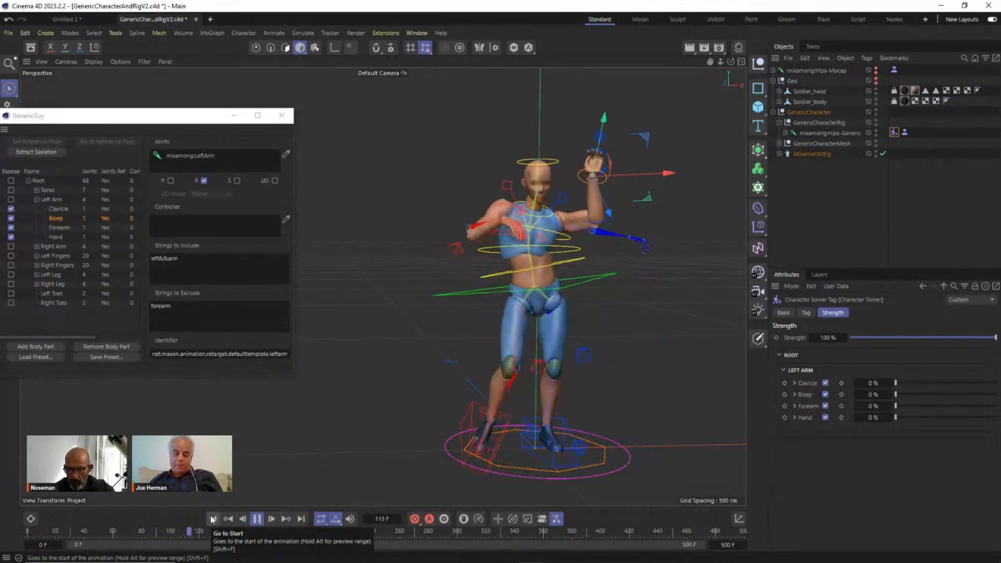
left_click(898, 383)
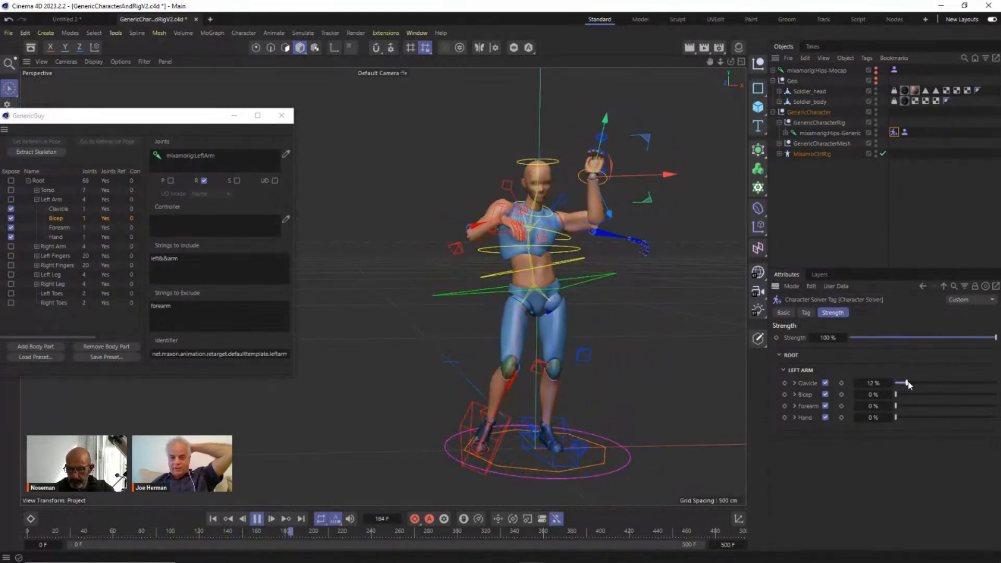
left_click_drag(908, 382, 914, 417)
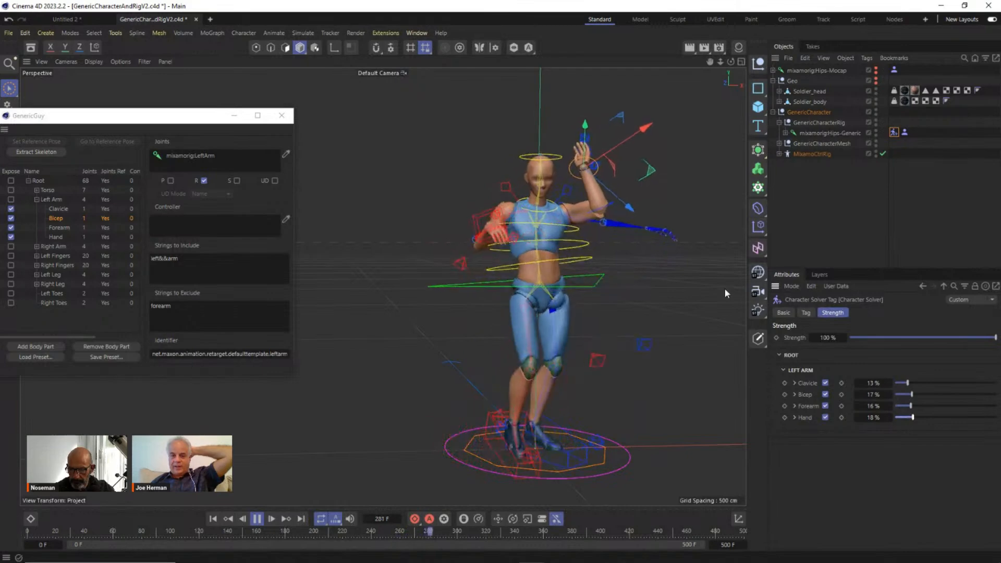
left_click(211, 519)
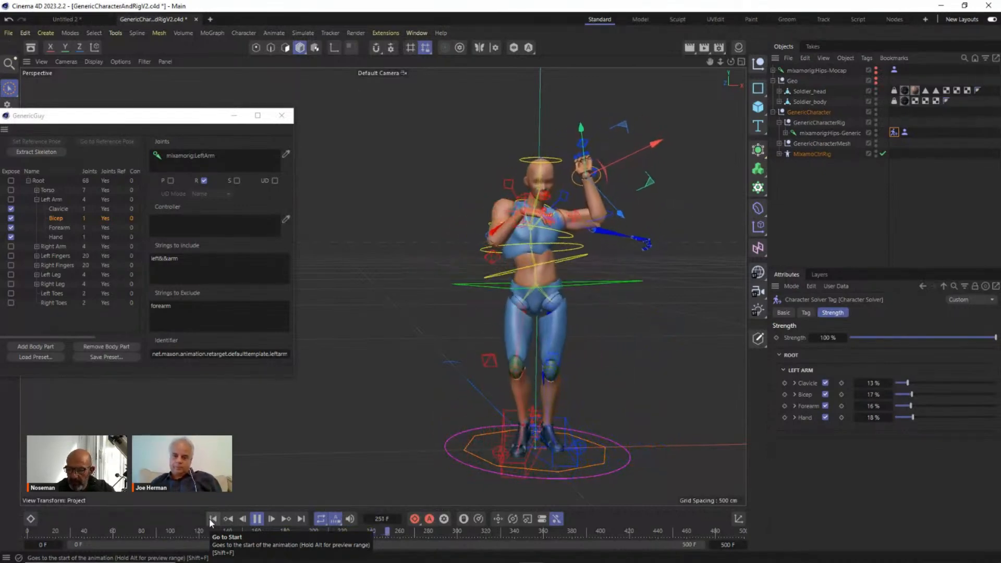
Step: Expand the Clavicle, Bicep and Forearm strength entries, set Clavicle.R to 5%, and collapse them again
left_click(795, 384)
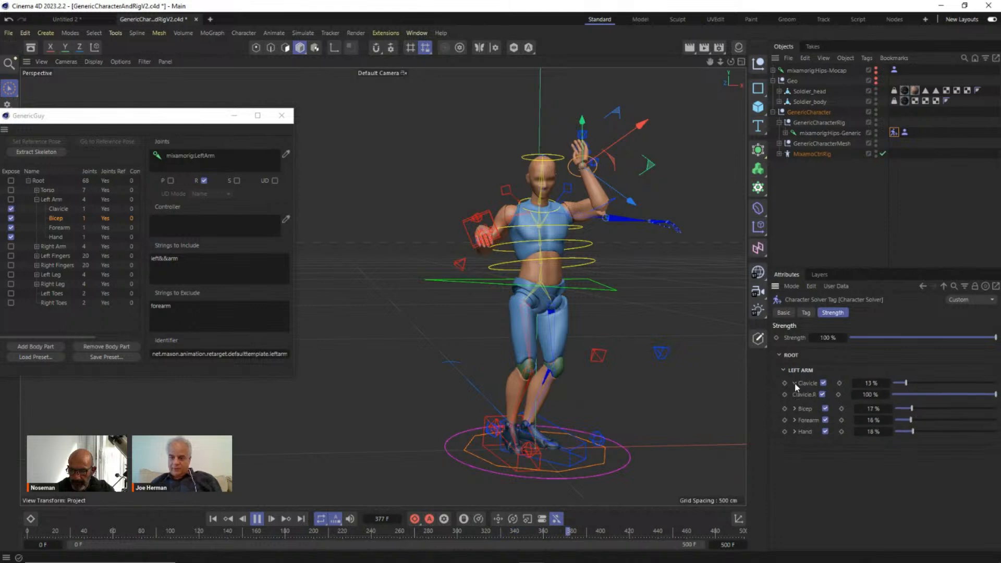
left_click(794, 409)
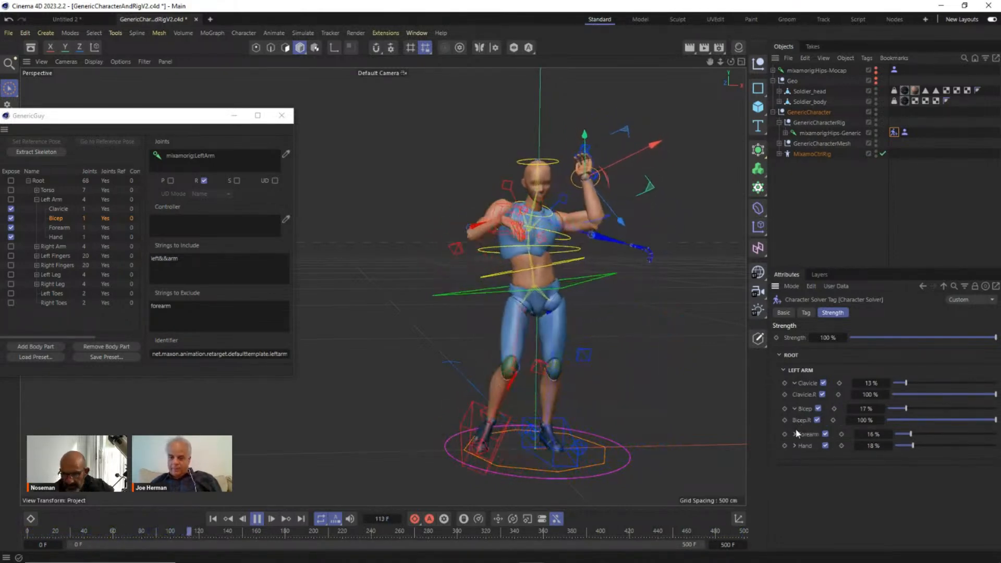
left_click(794, 434)
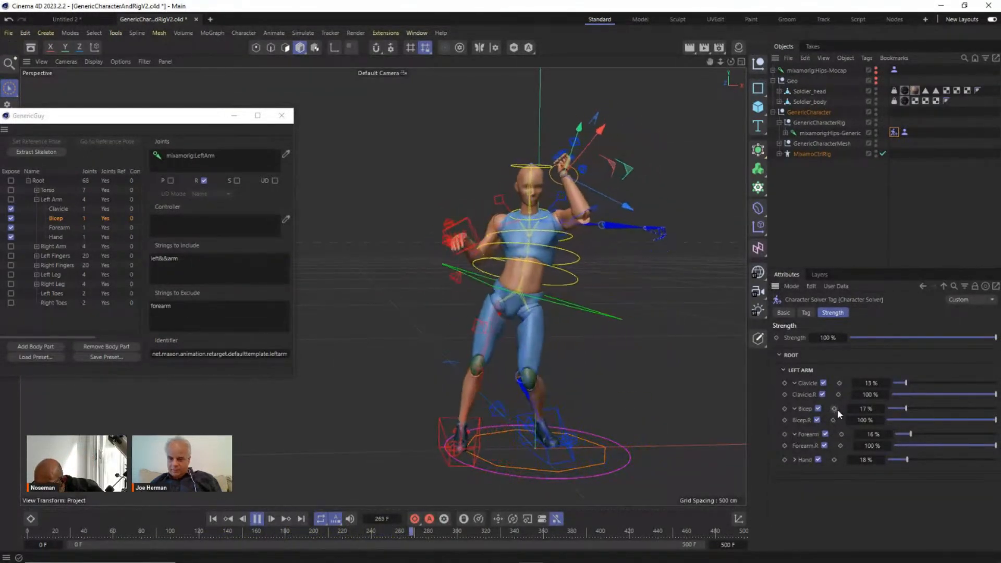
left_click(806, 396)
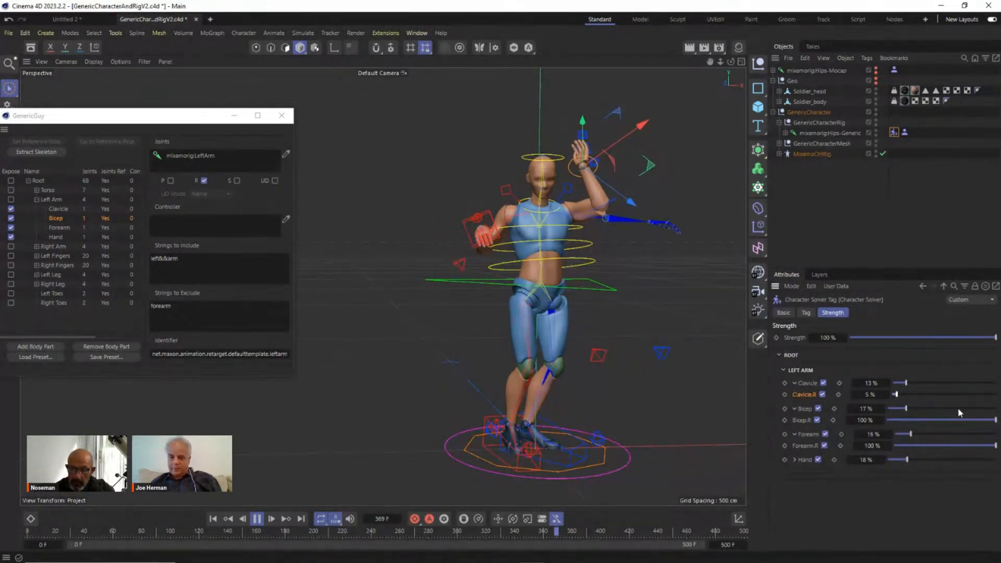
left_click(795, 383)
left_click(794, 394)
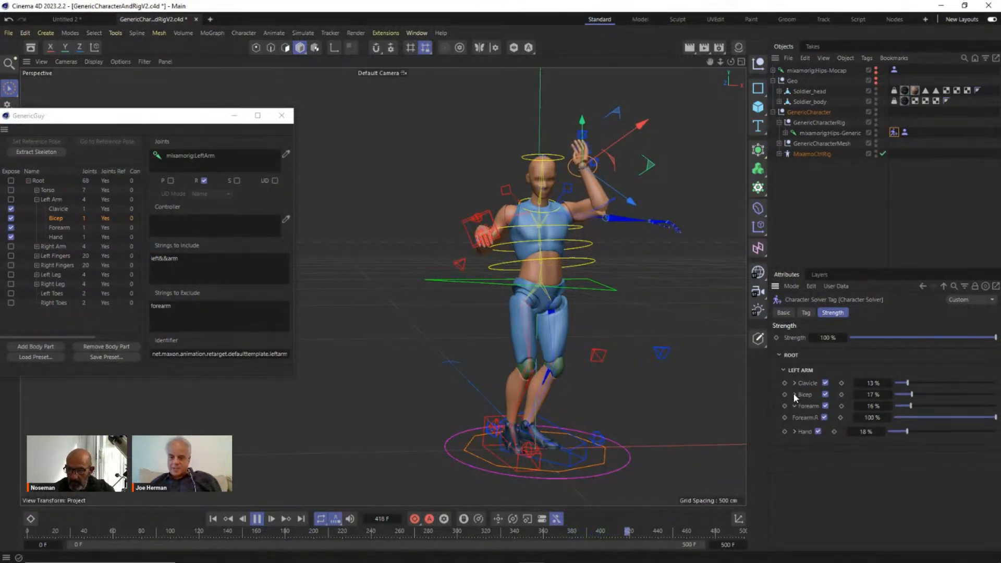
left_click(793, 406)
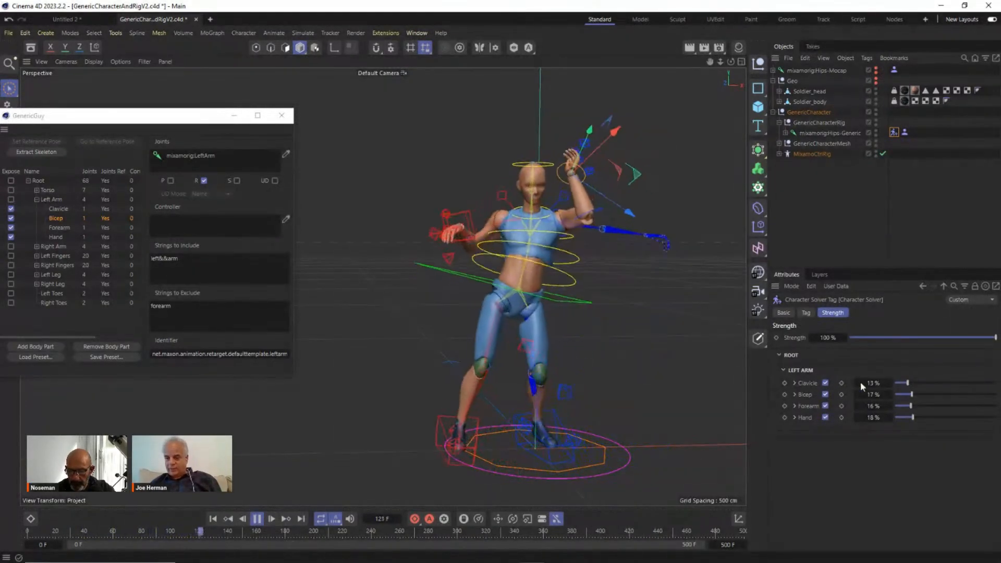
Step: Set the left arm strengths to 0% for Clavicle, Bicep and Forearm and 8% for Hand
left_click_drag(908, 383, 936, 417)
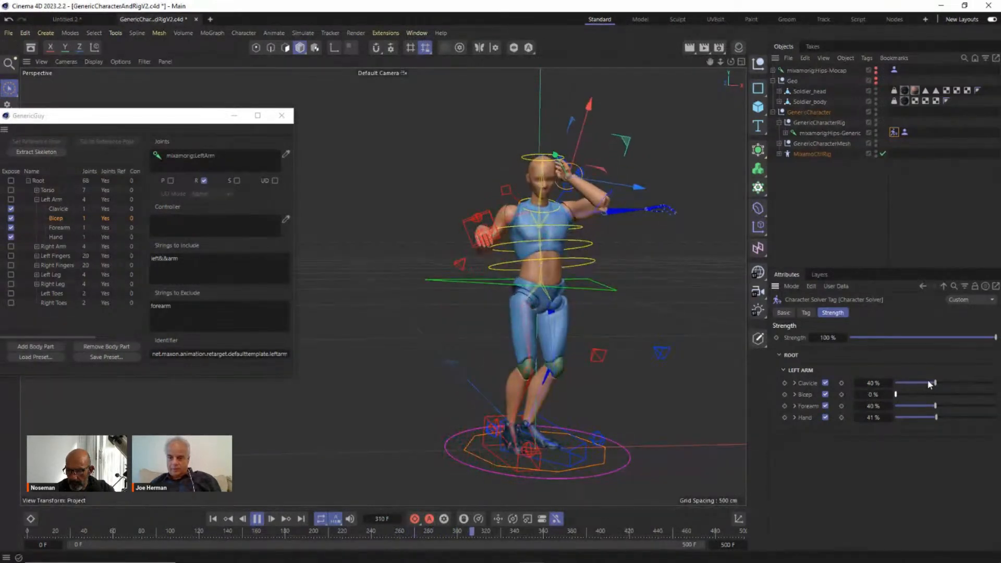
left_click_drag(930, 384, 919, 385)
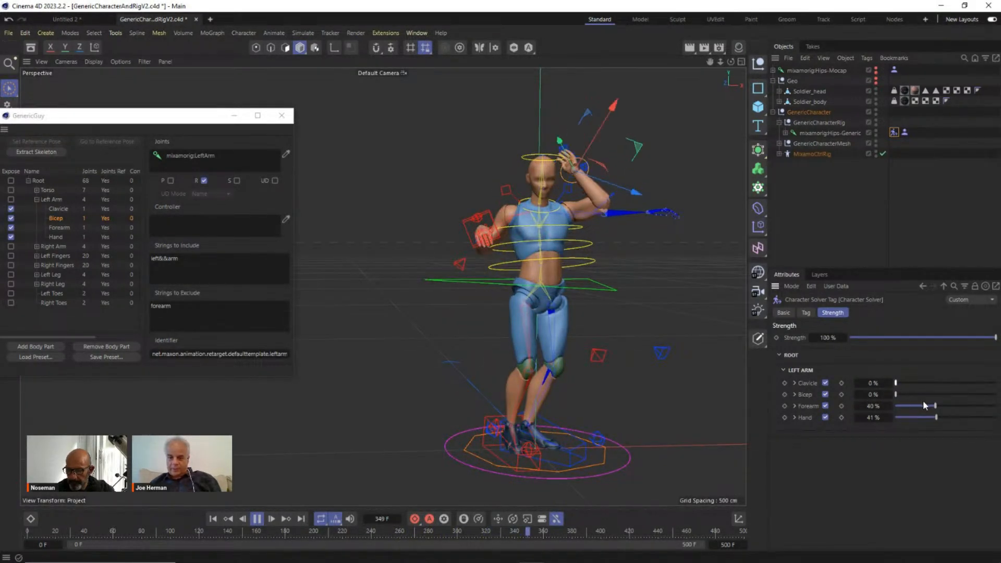
left_click_drag(913, 405, 914, 405)
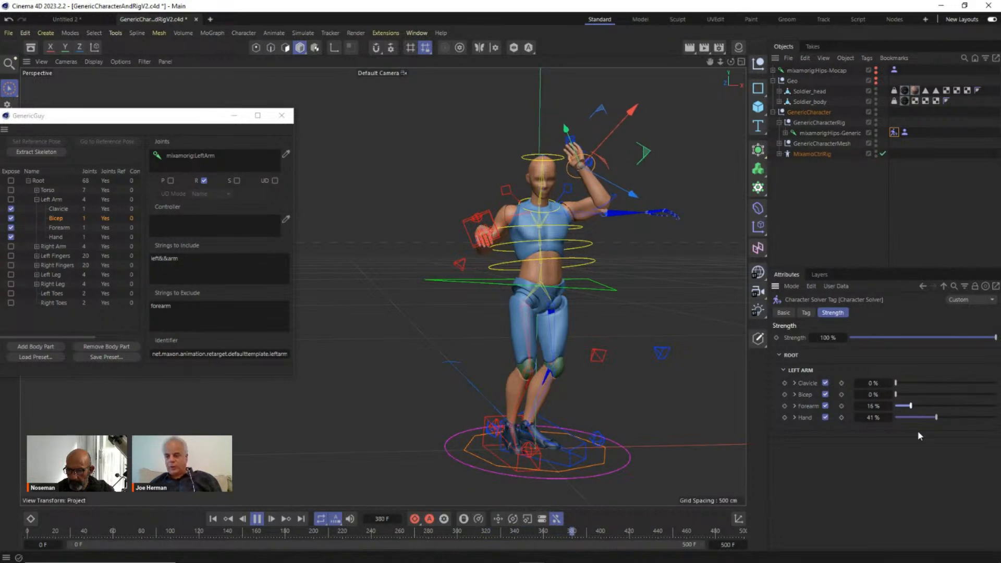
left_click(218, 519)
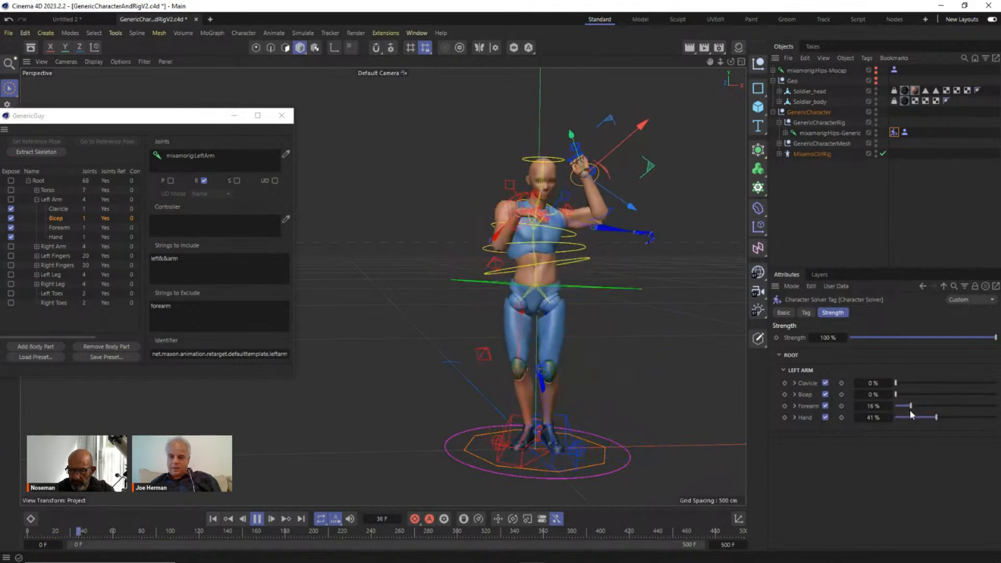
left_click_drag(930, 420, 879, 408)
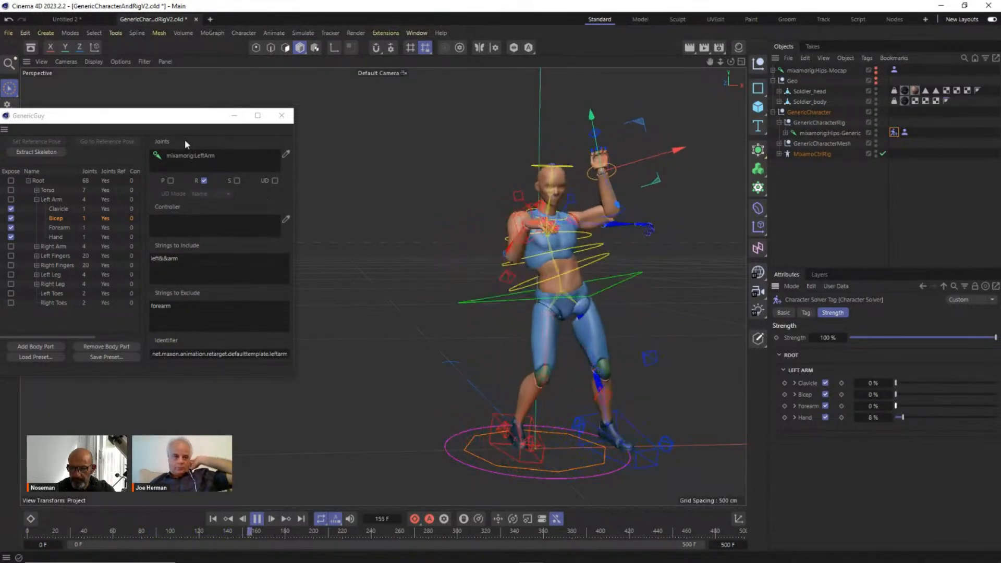
Step: Move the GenericGuy window off the tool palette, activate the Rotate tool, and reselect the Character Solver tag on the generic rig
left_click_drag(171, 126, 282, 91)
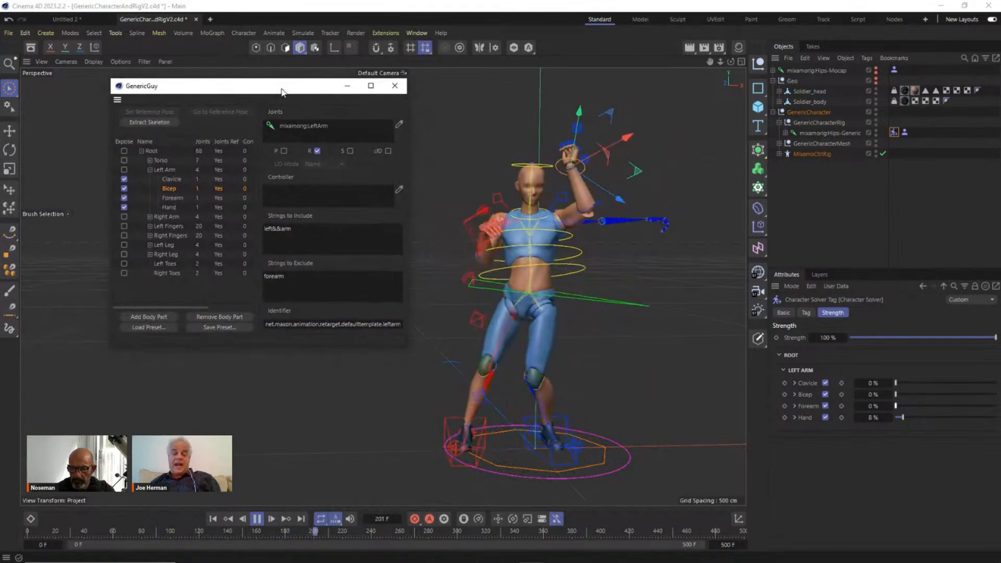
key("r")
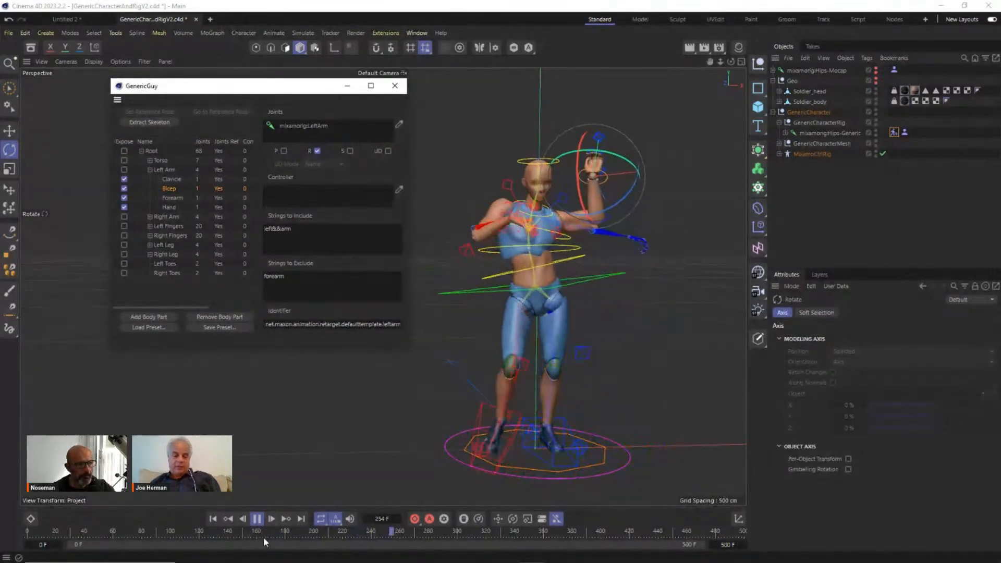
left_click(257, 519)
left_click(257, 519)
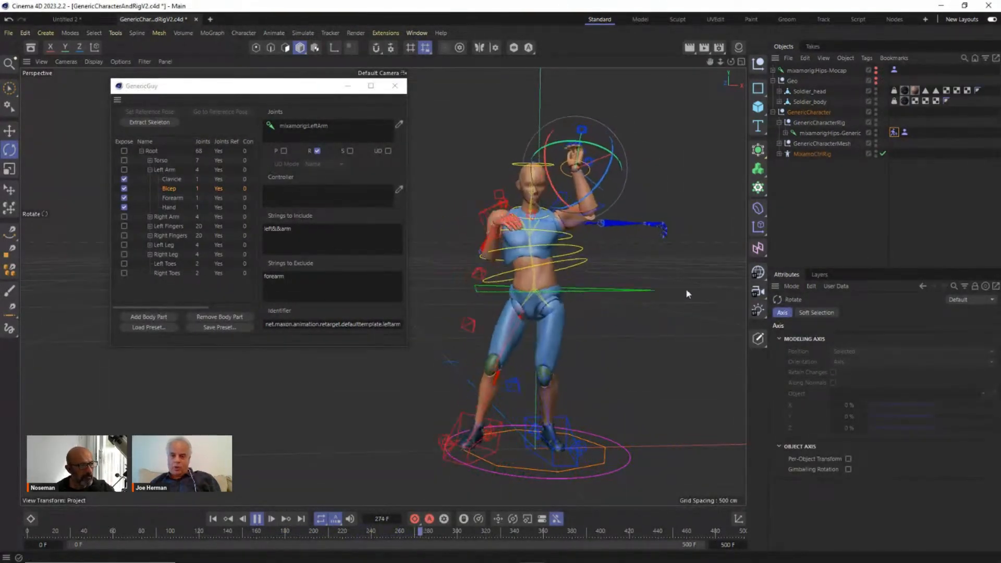
left_click(894, 133)
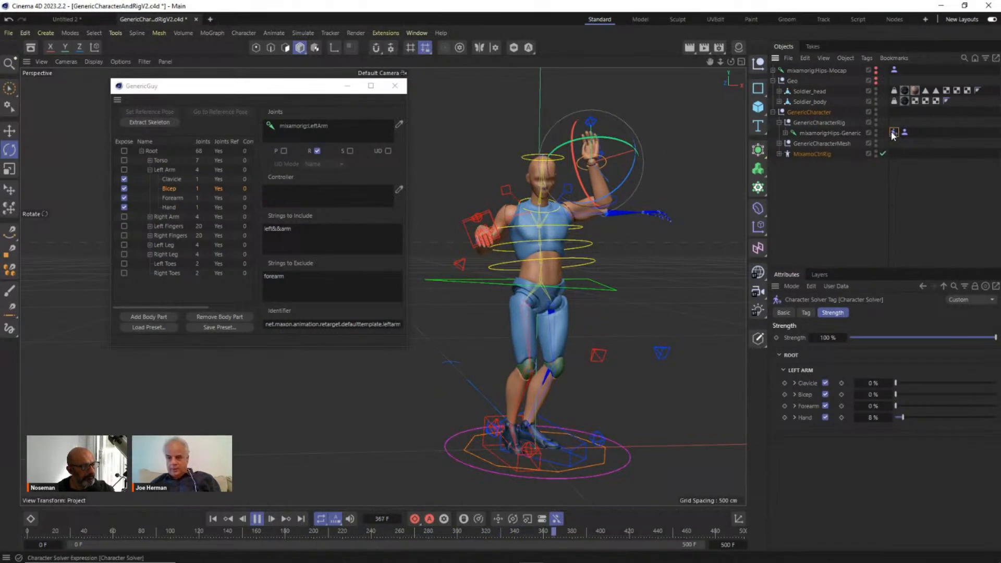
left_click(841, 383)
left_click(842, 395)
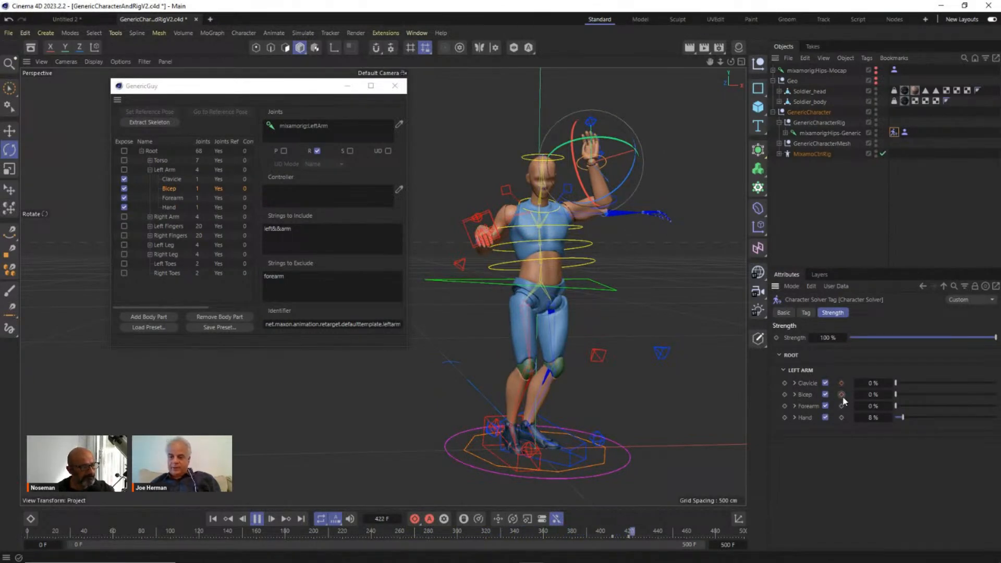
left_click(842, 395)
left_click(842, 383)
Step: Stop the playback and scrub the animation to frame 60, continuing to frame 120, to check the pose
key("space")
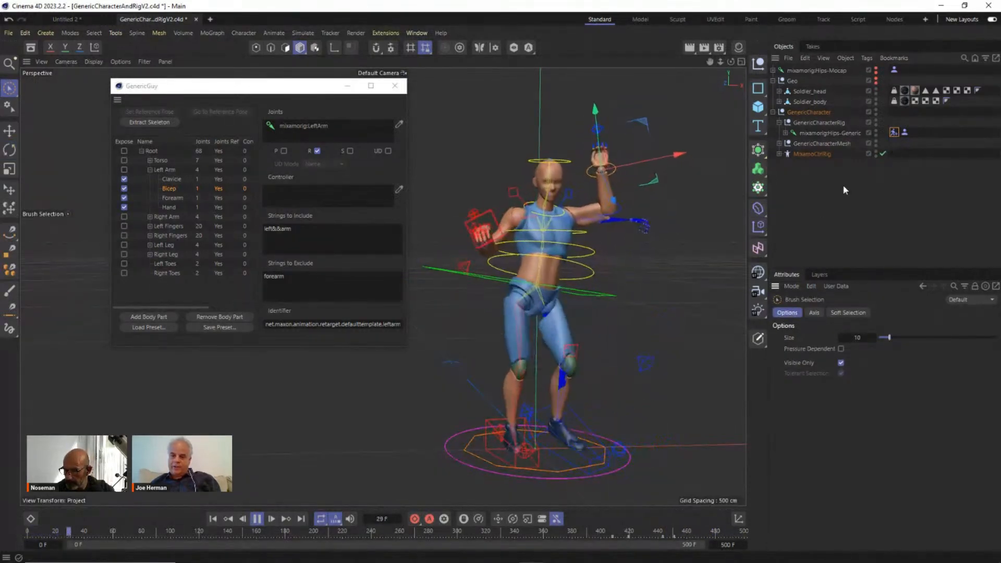
key("r")
key("space")
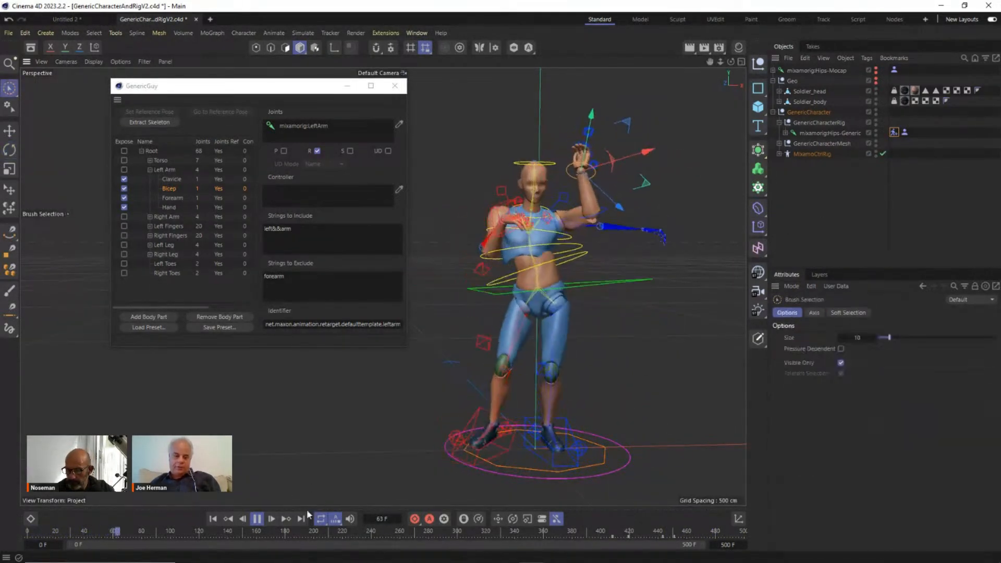
left_click(257, 520)
left_click_drag(208, 531, 115, 535)
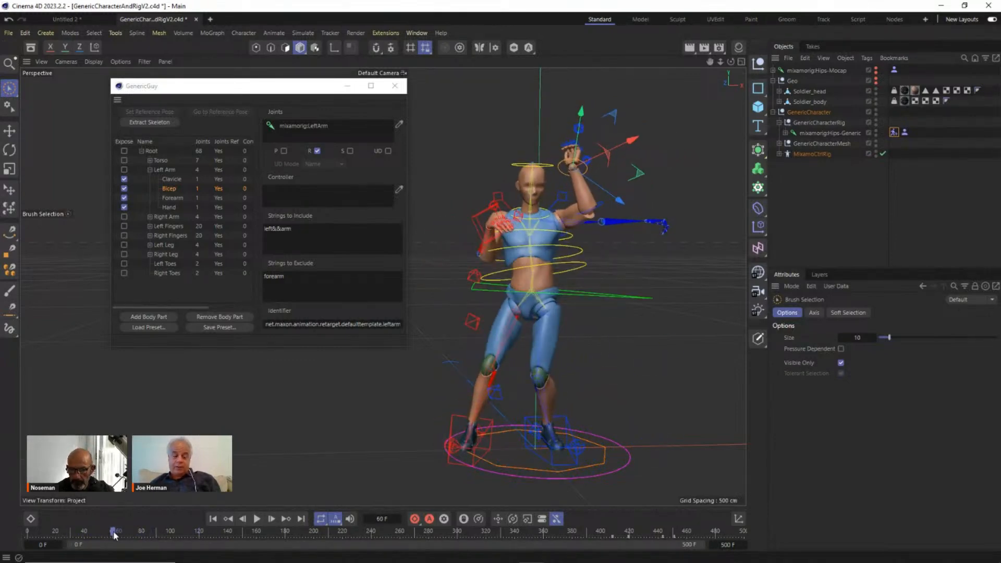
left_click_drag(115, 534, 202, 534)
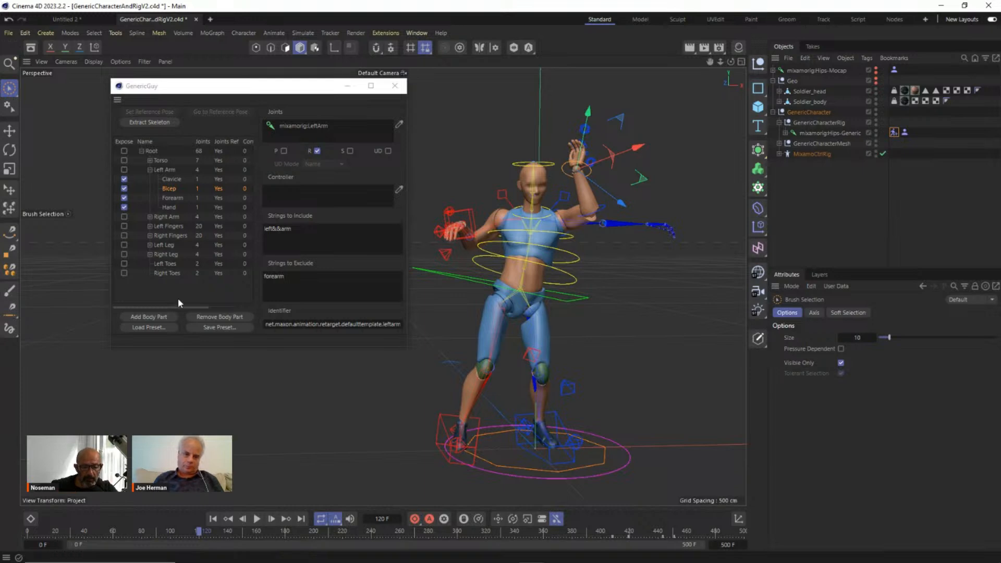
Step: Move the GenericGuy window clear of the character and scrub to frame 175 to examine the upper body up close
left_click_drag(299, 93, 229, 96)
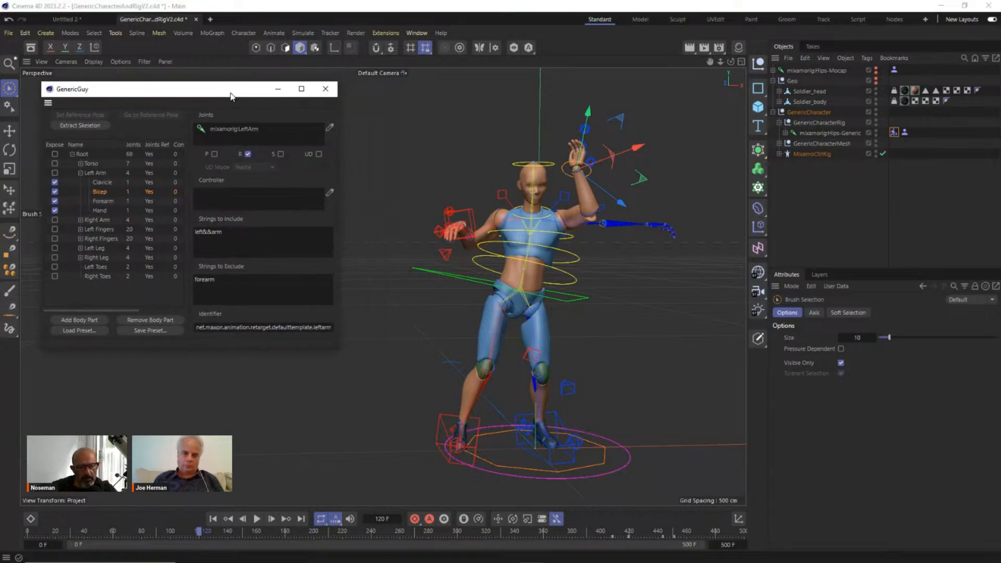
scroll(506, 201, "up", 5)
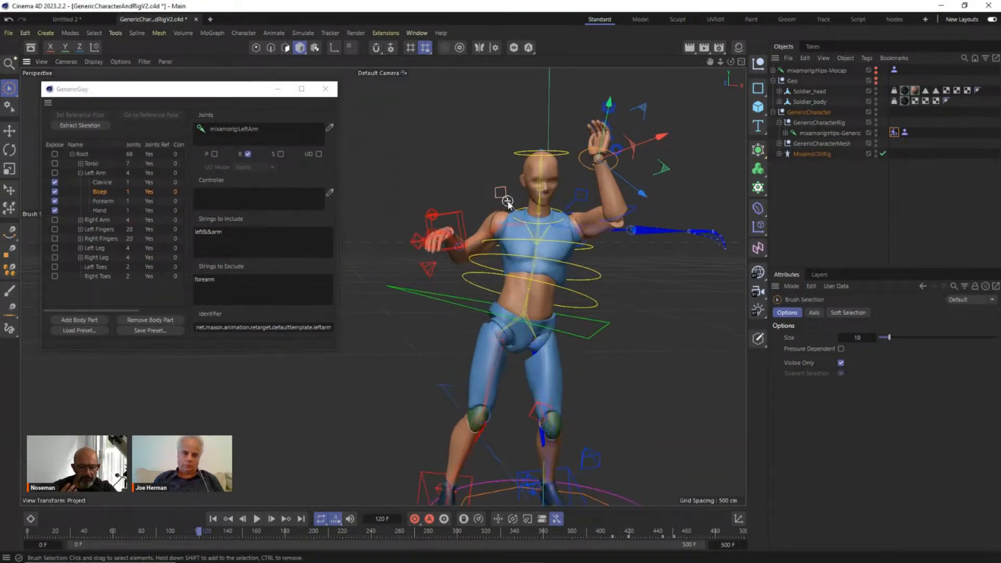
left_click_drag(563, 248, 564, 280, "alt")
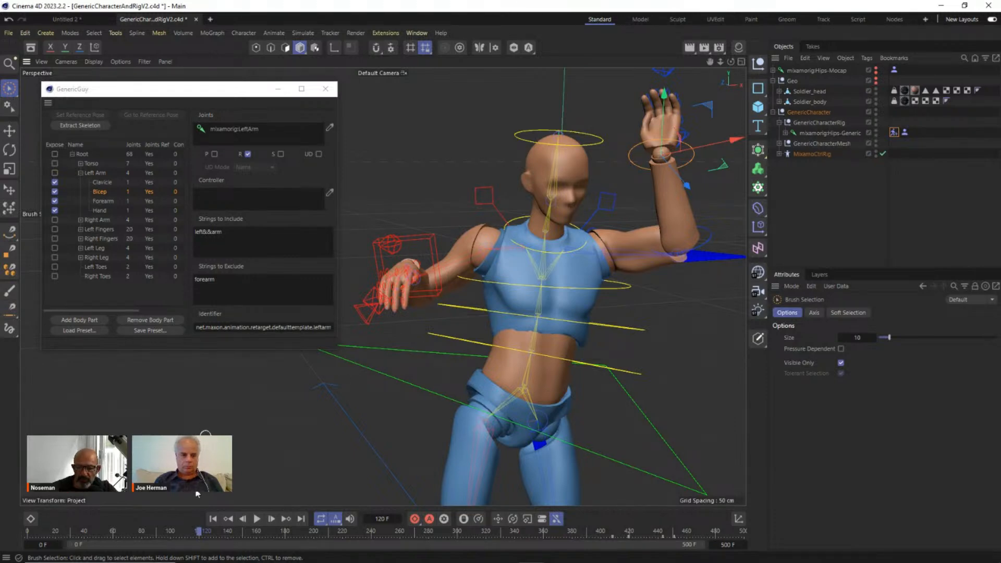
left_click(197, 530)
left_click_drag(197, 530, 278, 532)
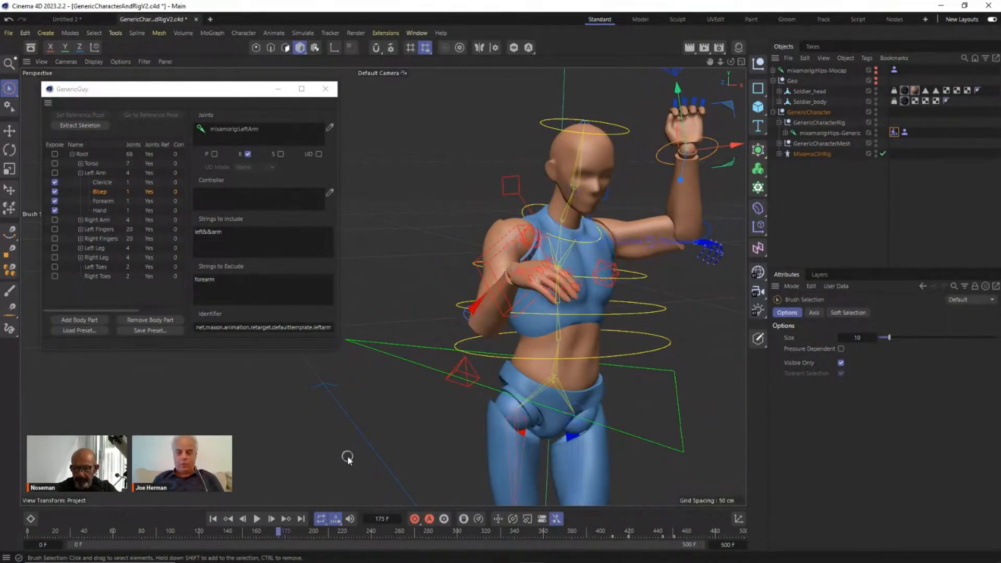
Step: Check the shirt at the waist on frame 180 and look through the expanded MixamoCtrlRig bind hierarchy
left_click_drag(539, 361, 473, 361, "alt")
scroll(473, 360, "up", 5)
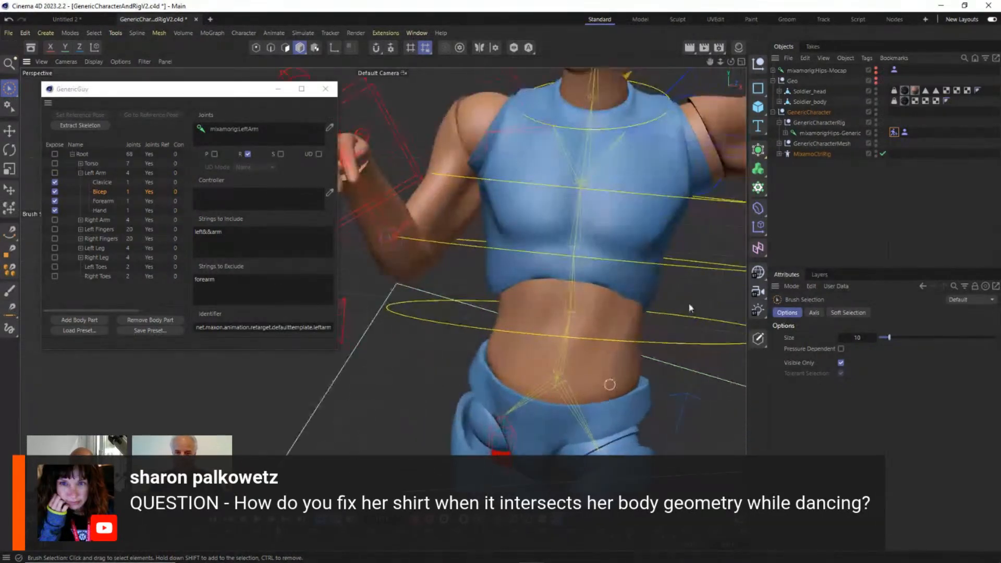
left_click(779, 154)
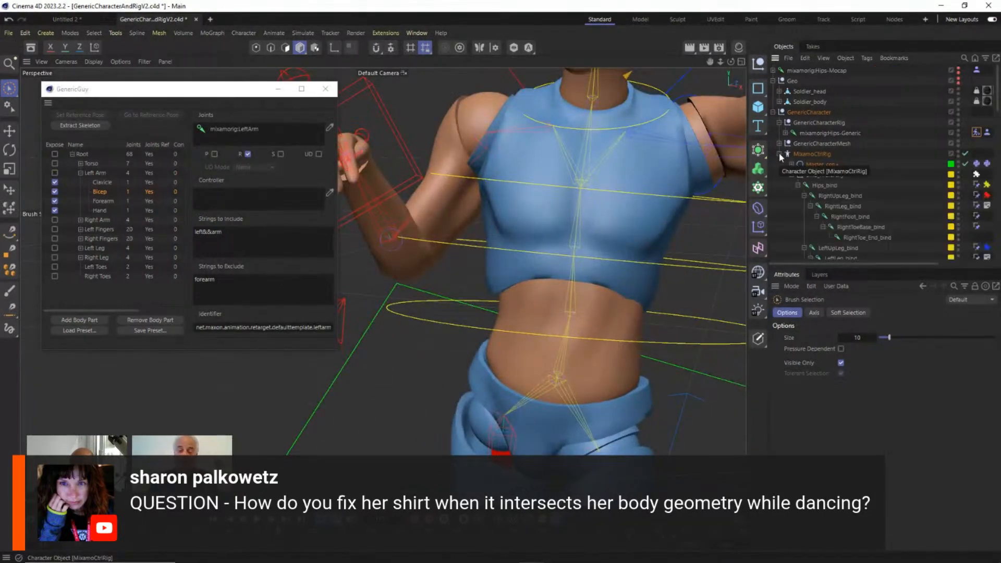
mouse_move(278, 532)
left_mouse_down()
mouse_move(314, 532)
mouse_move(285, 532)
left_mouse_up()
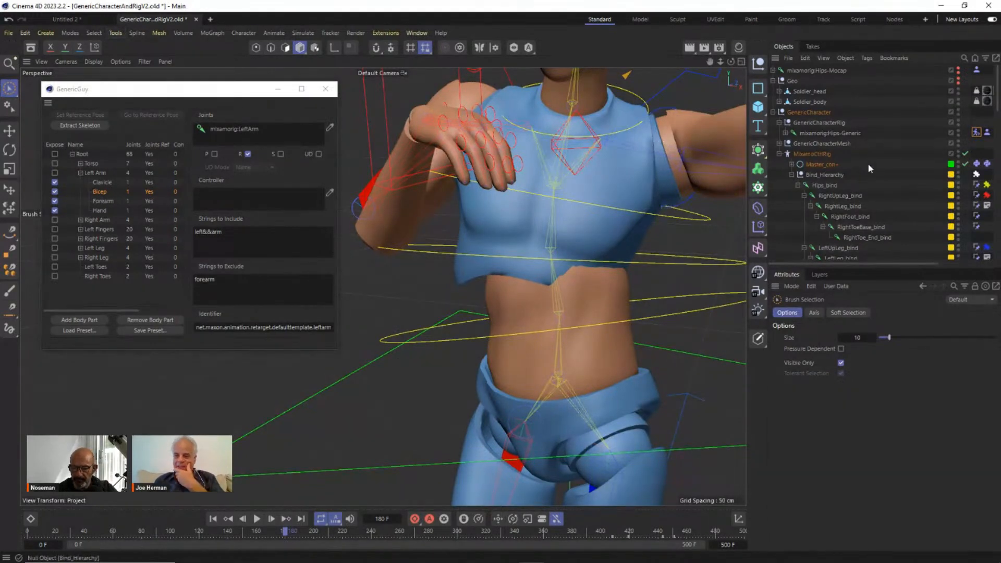
scroll(863, 205, "down", 15)
scroll(863, 205, "down", 4)
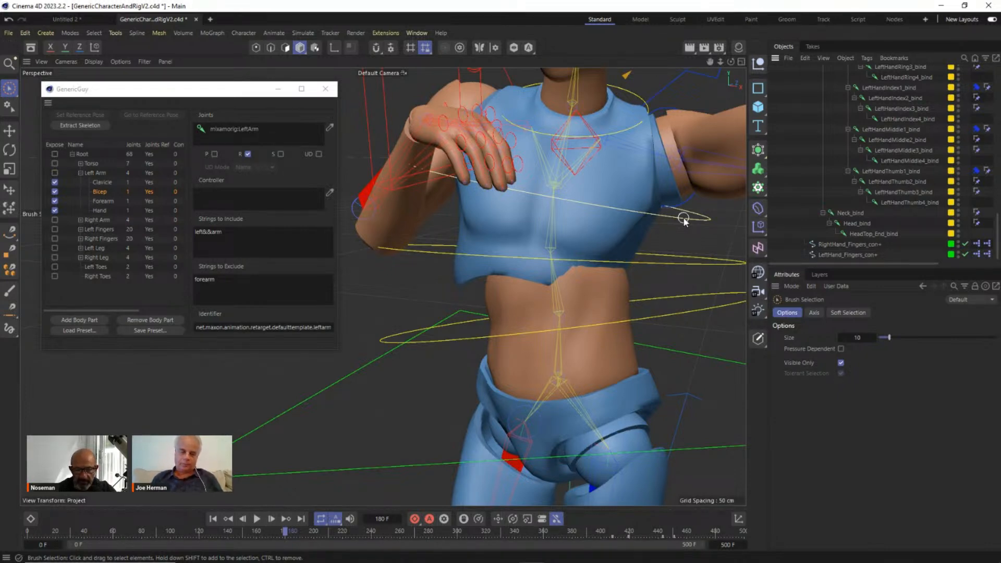
Step: Switch to the Rumba Dancing project and examine its character's torso and waist up close
left_click(942, 7)
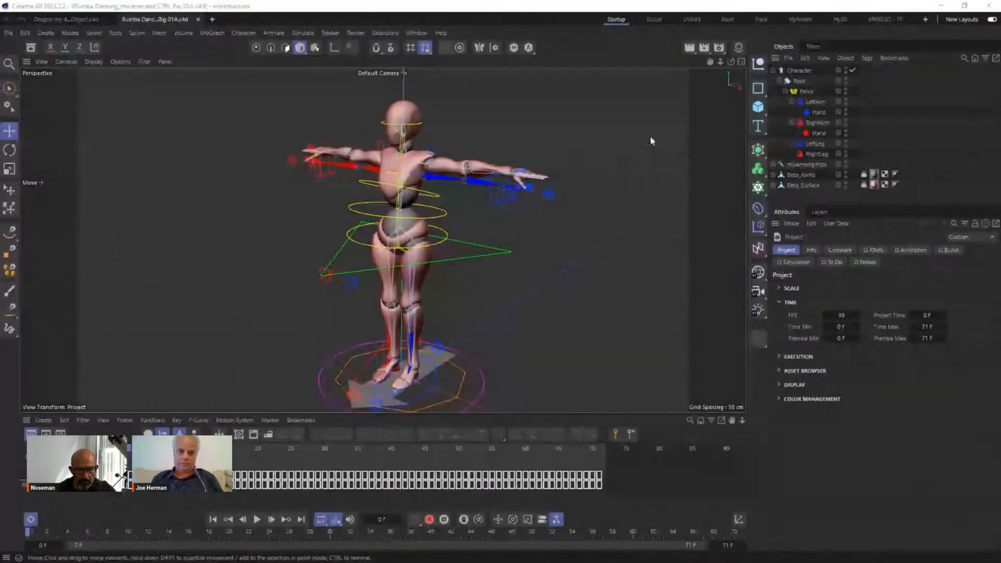
scroll(442, 198, "up", 10)
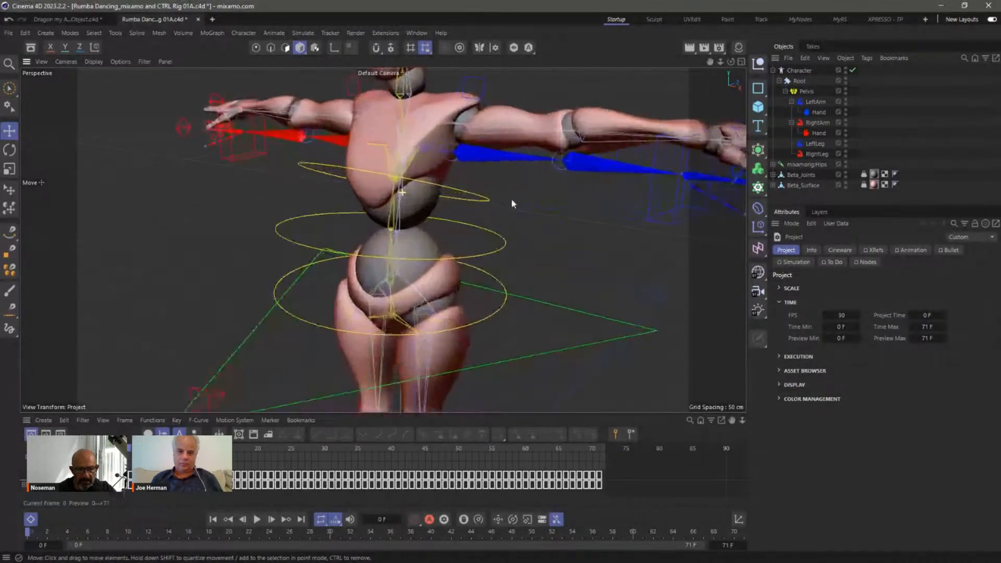
left_click_drag(441, 207, 442, 180, "alt")
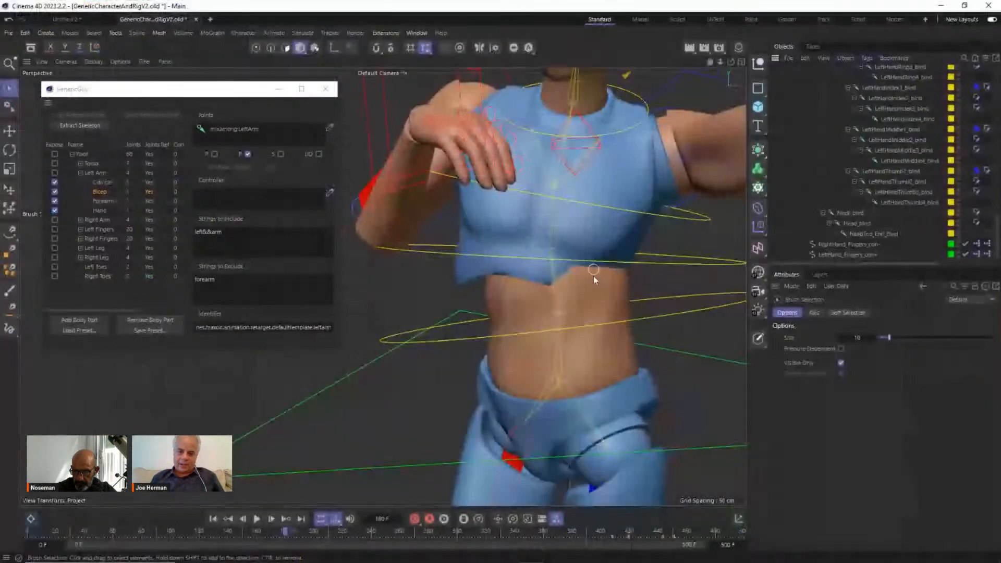
Step: In the GenericCharacterAndRigV2 project, select the Abdomen mesh under GenericCharacterMesh in Points mode and return the animation to frame 0
scroll(594, 276, "up", 5)
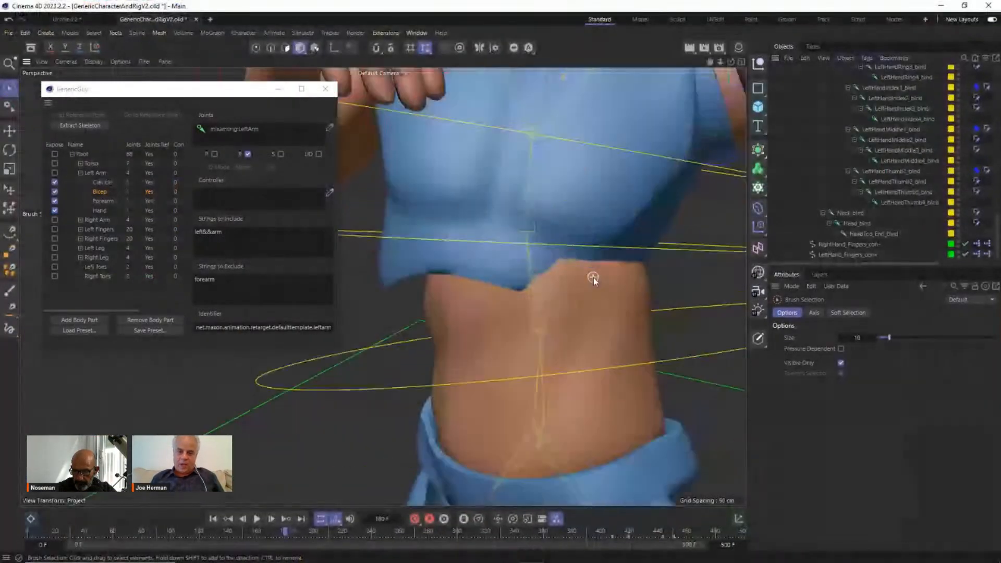
scroll(863, 198, "up", 10)
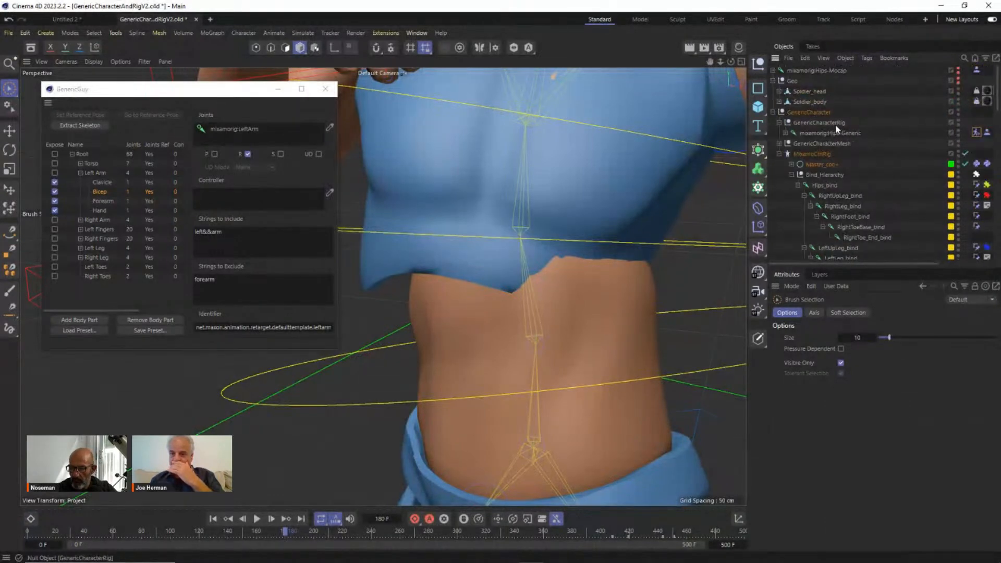
left_click(779, 143)
scroll(863, 149, "down", 2)
left_click(812, 102)
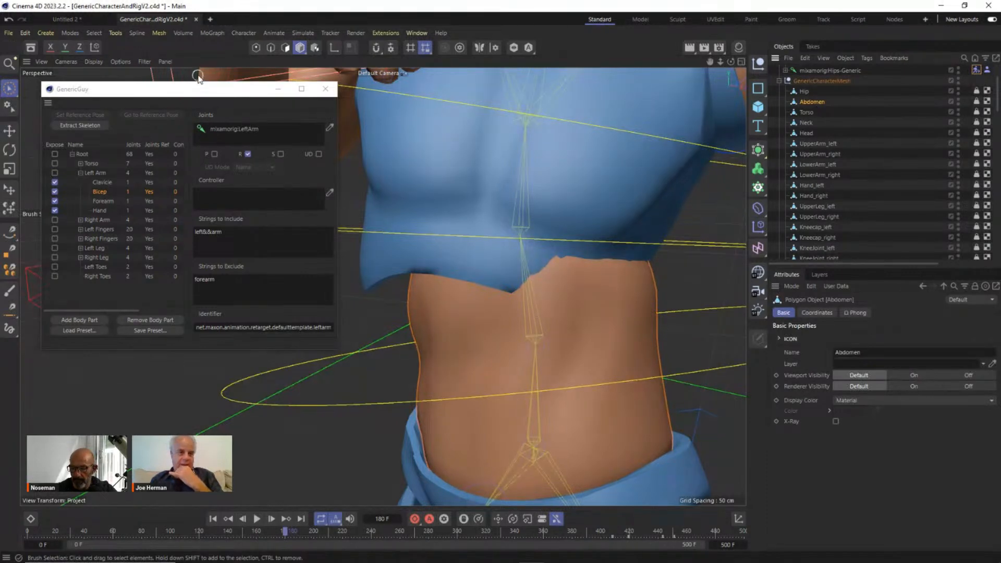
left_click(256, 48)
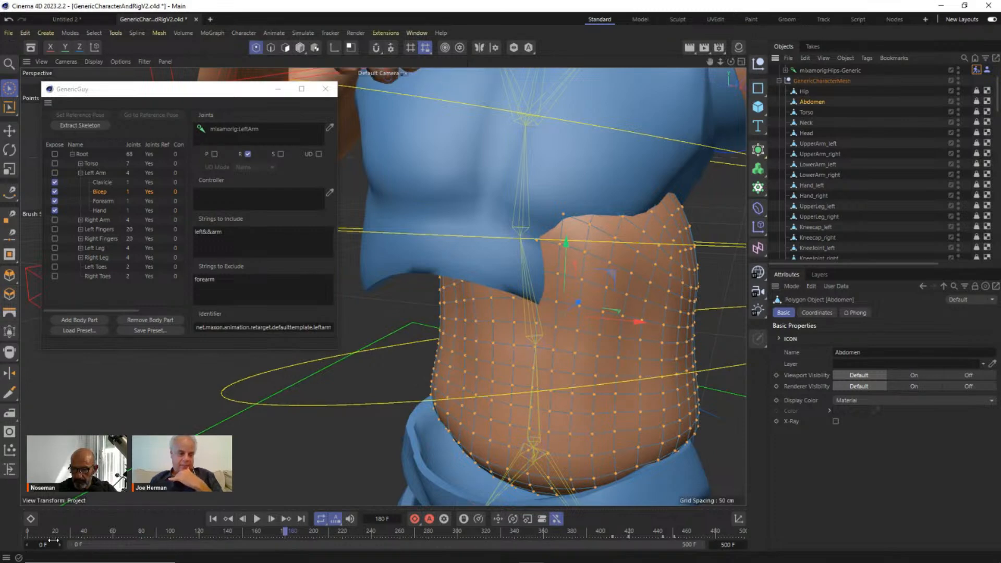
left_click_drag(53, 531, 19, 523)
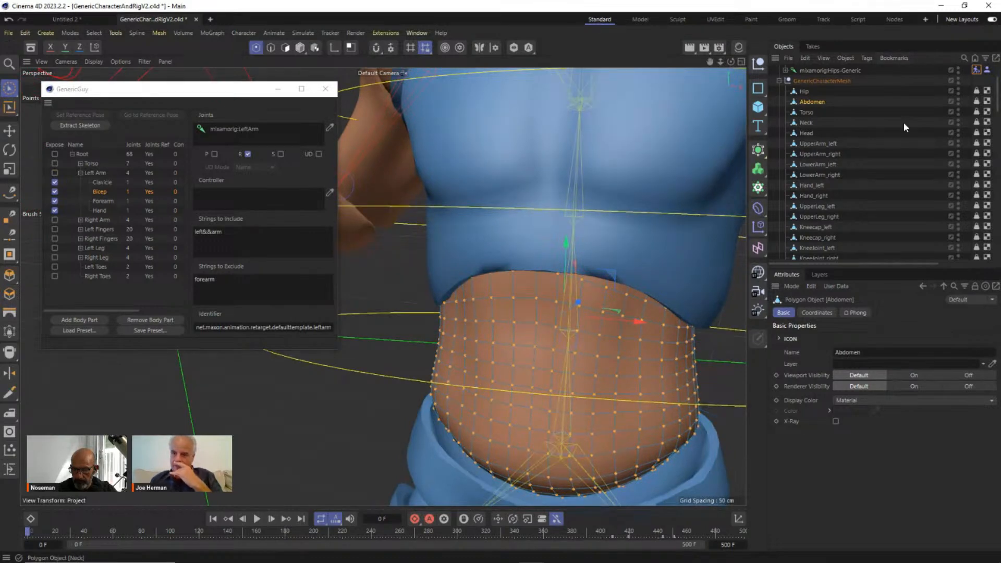
Step: Select the GenericGuy Character Definition tag on mixamorig:Hips-Generic and examine the abdomen mesh from the front
scroll(904, 122, "up", 3)
left_click(987, 132)
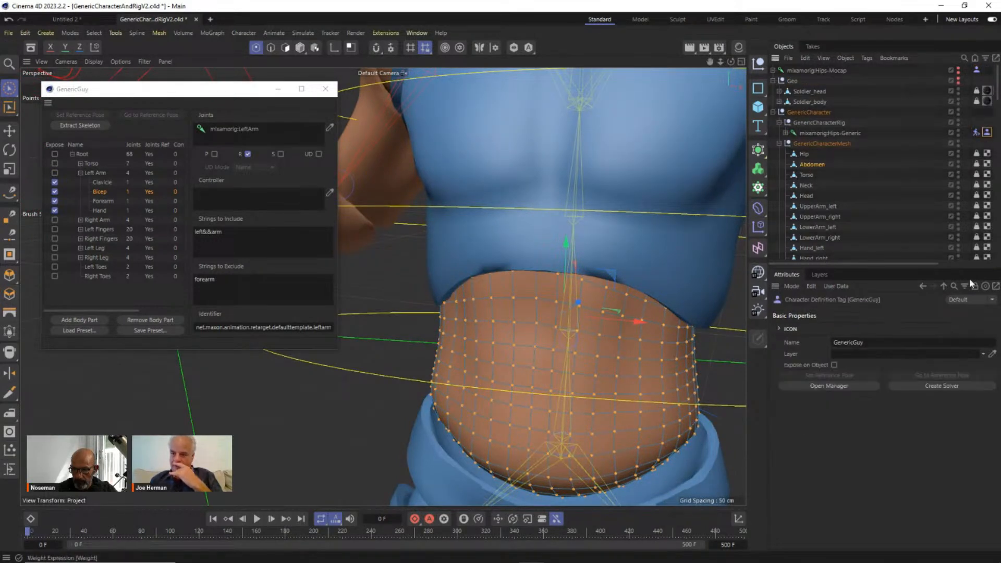
scroll(518, 323, "down", 4)
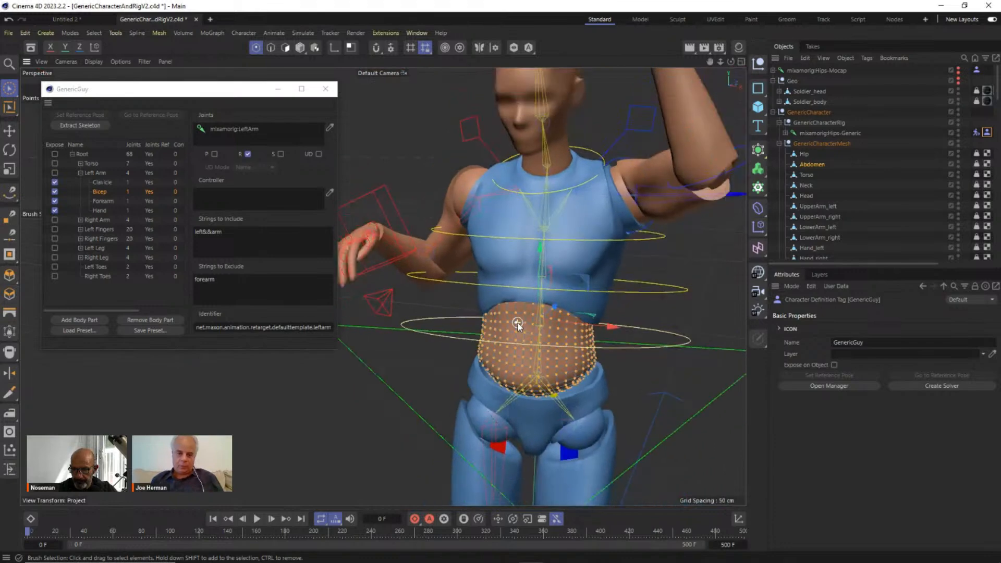
scroll(611, 390, "up", 5)
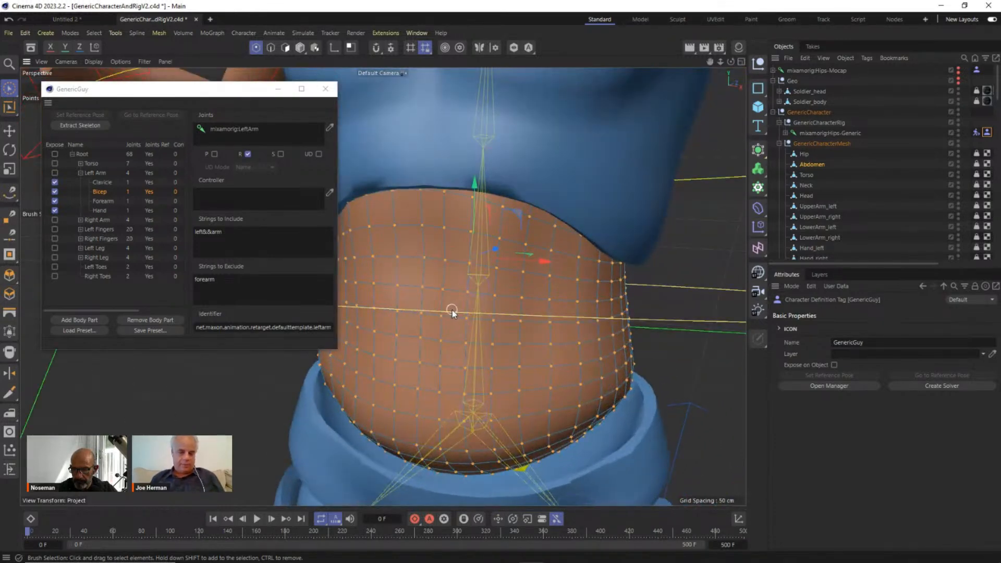
left_click_drag(452, 312, 472, 280, "alt")
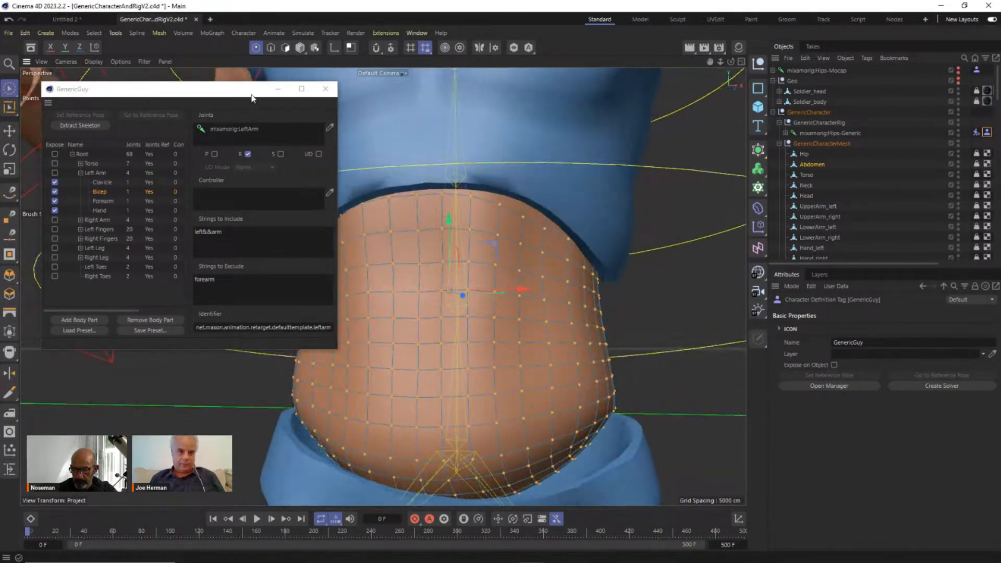
Step: Open the Weight Manager for the Abdomen mesh, keeping the floating windows clear of the abdomen to inspect its weights
left_click_drag(251, 98, 107, 135)
left_click(244, 33)
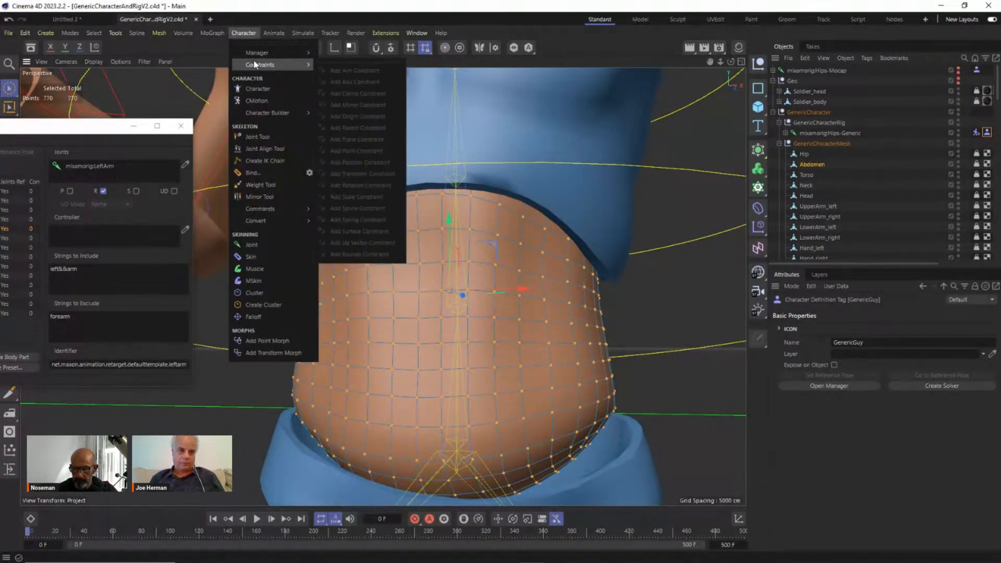
mouse_move(284, 53)
left_click(351, 69)
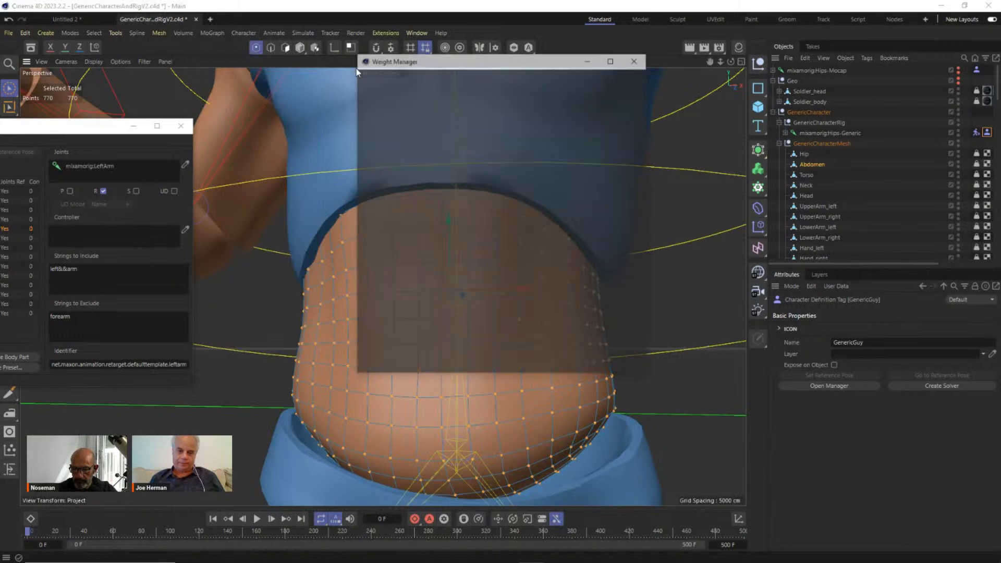
left_click_drag(524, 67, 877, 84)
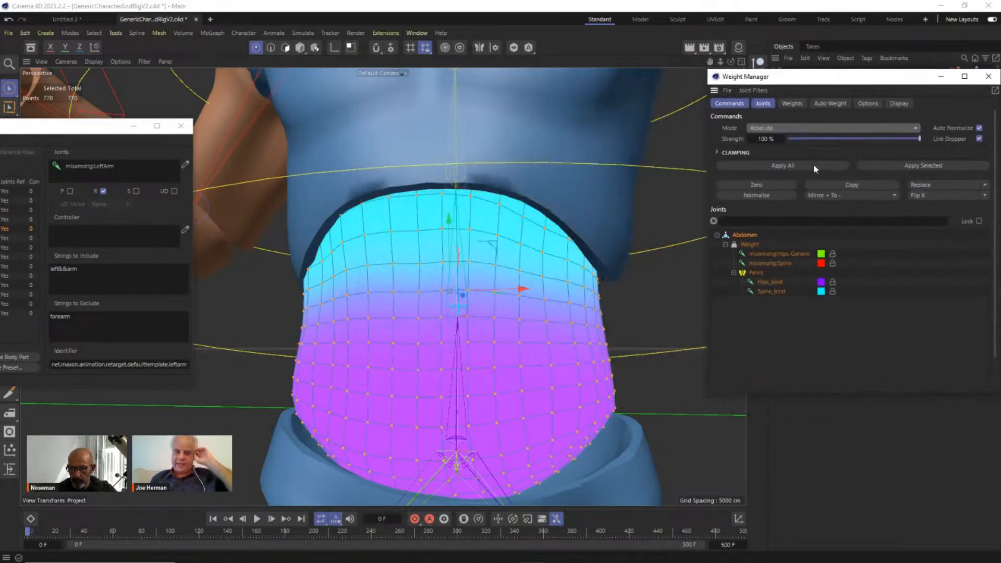
mouse_move(585, 314)
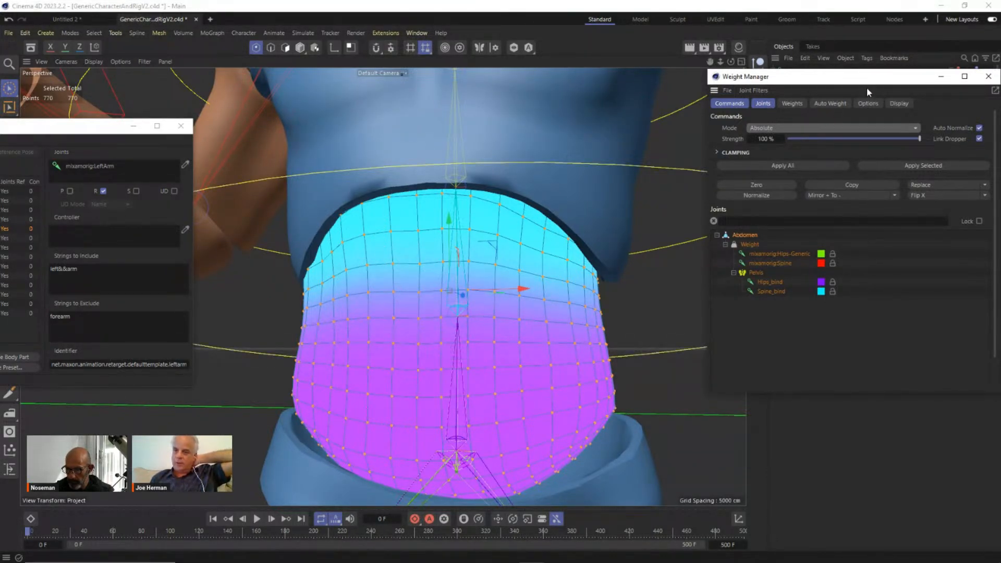
Step: Move the Weight Manager off the object list and select the Torso mesh
left_click_drag(868, 81, 714, 349)
scroll(848, 201, "down", 5)
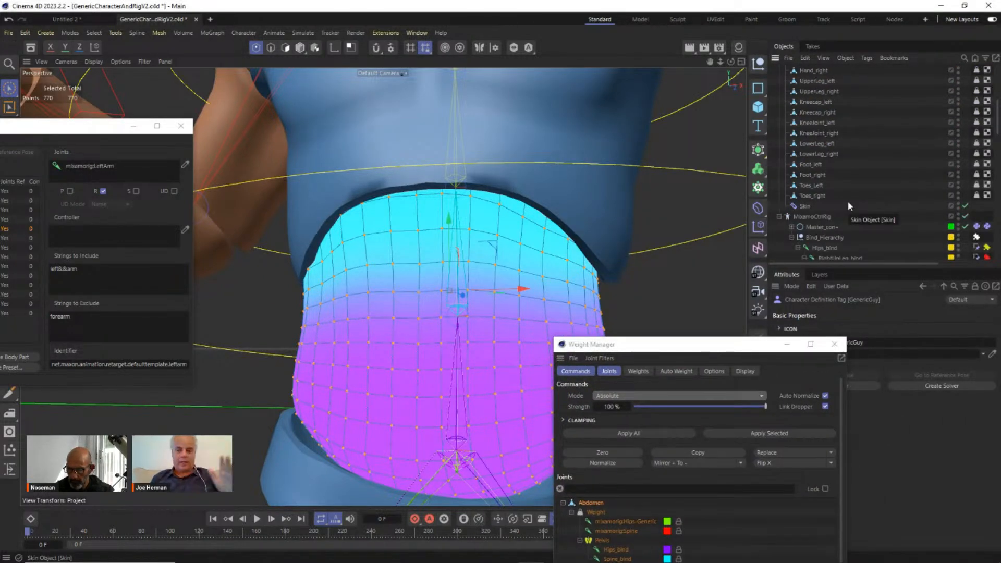
scroll(837, 199, "up", 4)
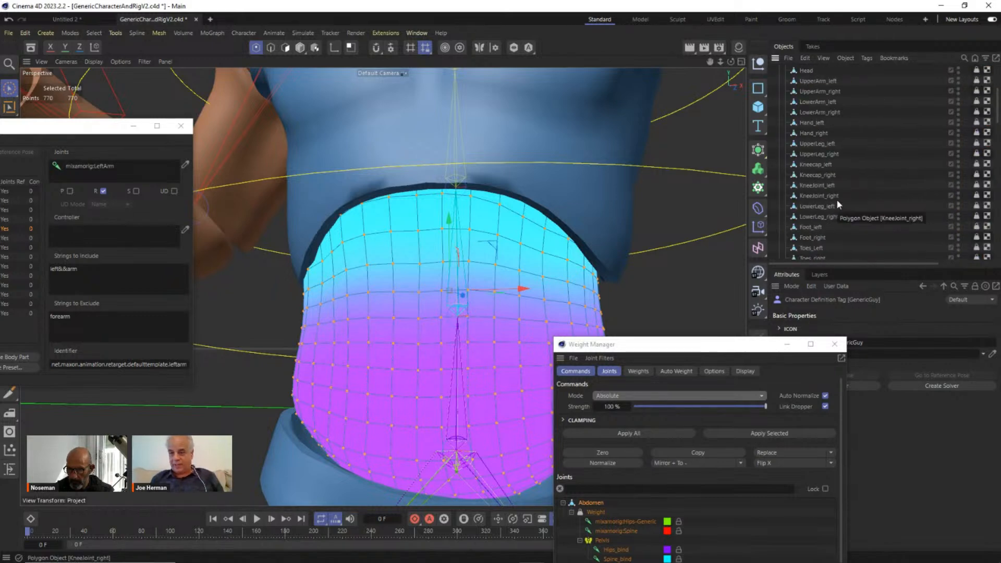
scroll(837, 200, "up", 3)
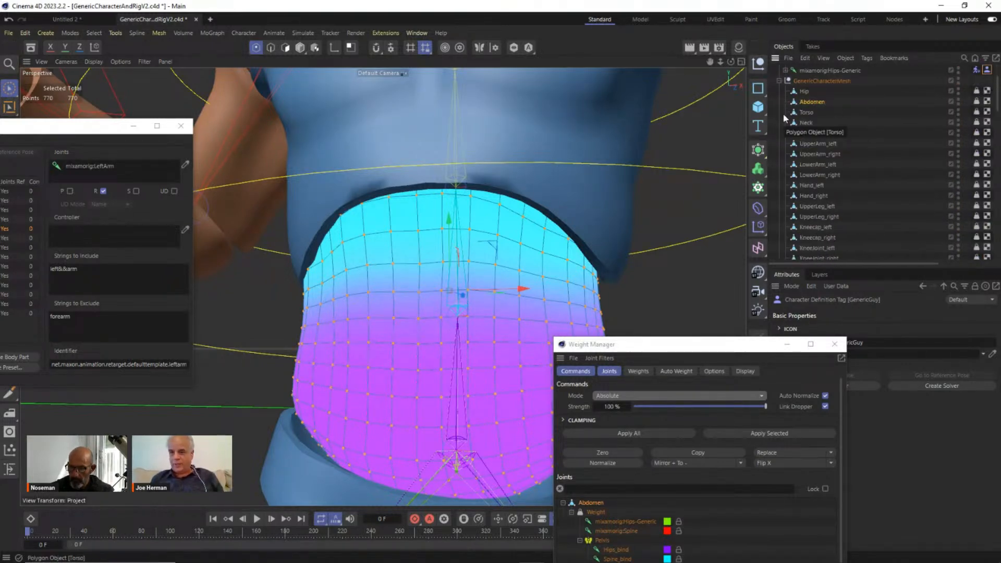
left_click(803, 112)
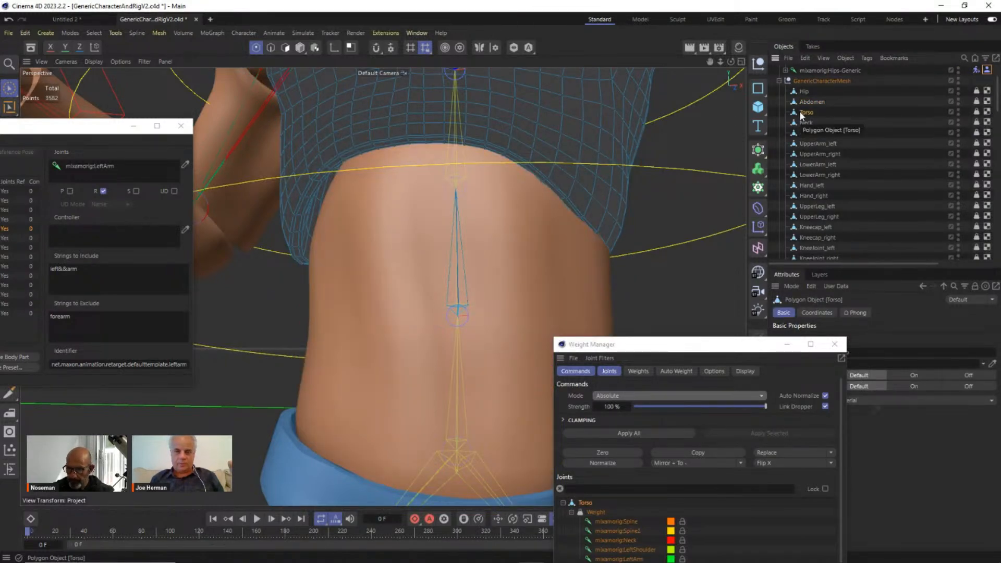
Step: Examine the Torso mesh's joint weights across the chest and along its lower hem
scroll(474, 176, "up", 2)
scroll(474, 175, "down", 3)
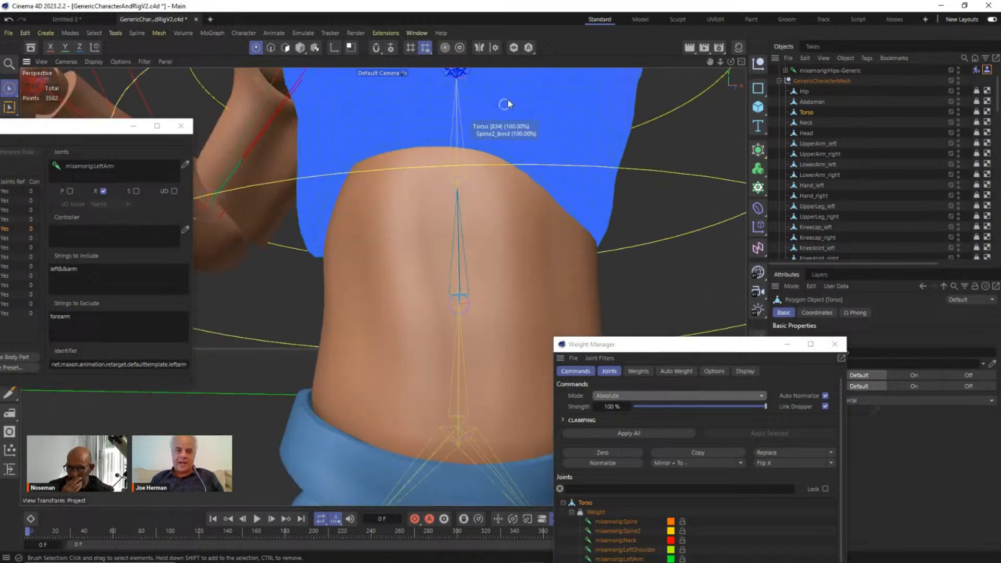
middle_click_drag(520, 146, 512, 266, "alt")
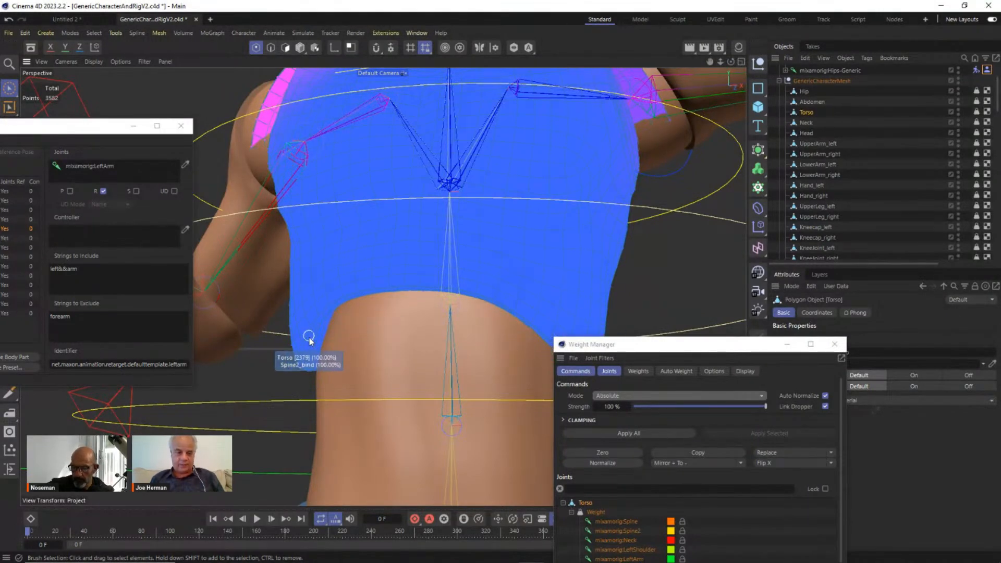
Step: Examine the Torso mesh's joint weights along its lower hem and where the shirt meets the abdomen
left_click_drag(309, 338, 312, 365)
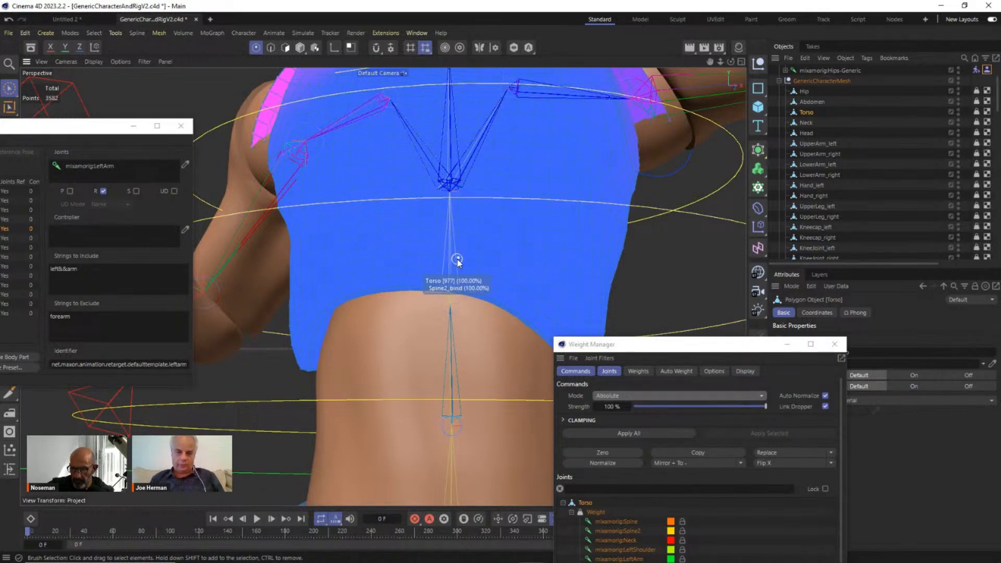
scroll(451, 193, "down", 2)
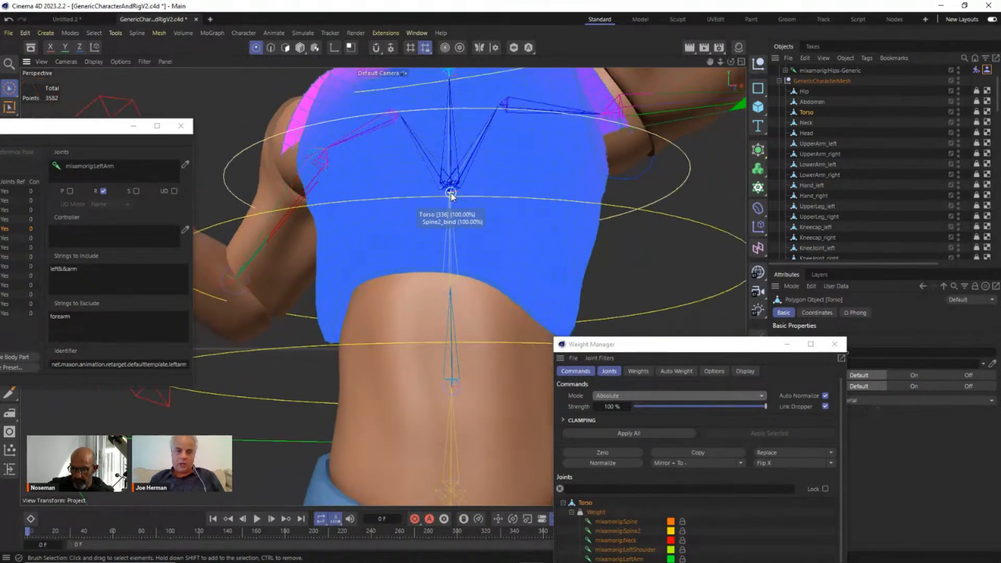
scroll(451, 195, "down", 2)
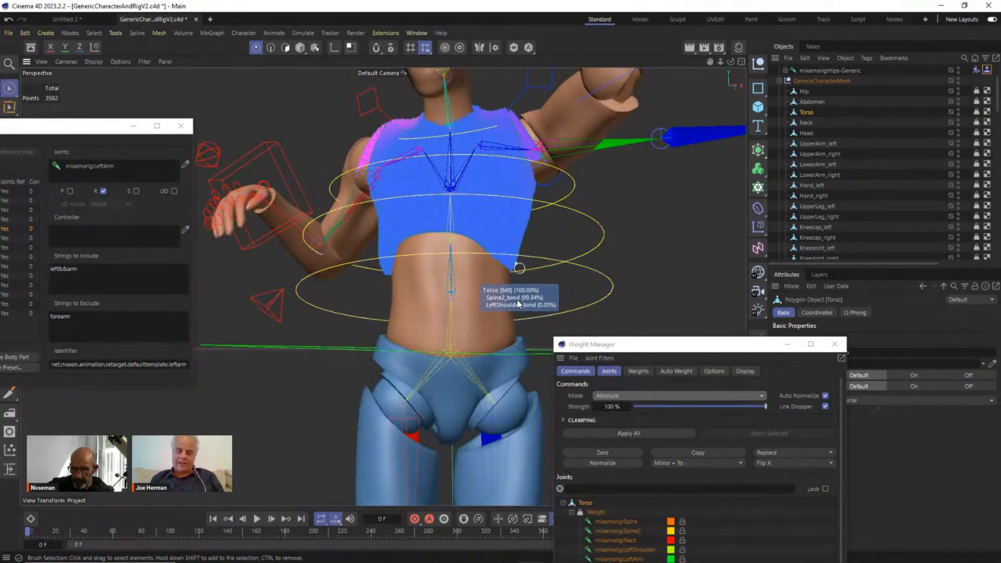
left_click_drag(37, 532, 3, 529)
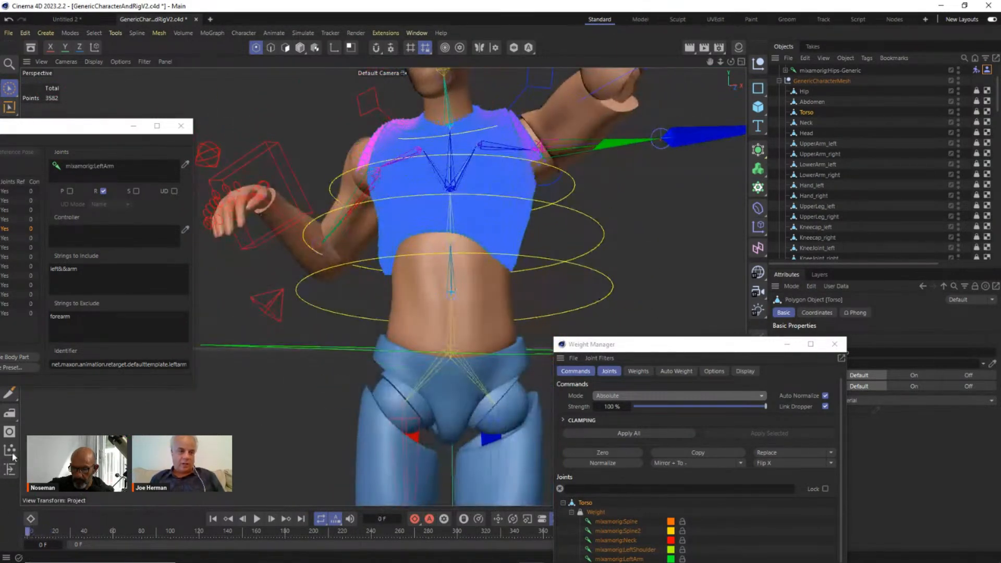
left_click(301, 48)
scroll(538, 252, "up", 5)
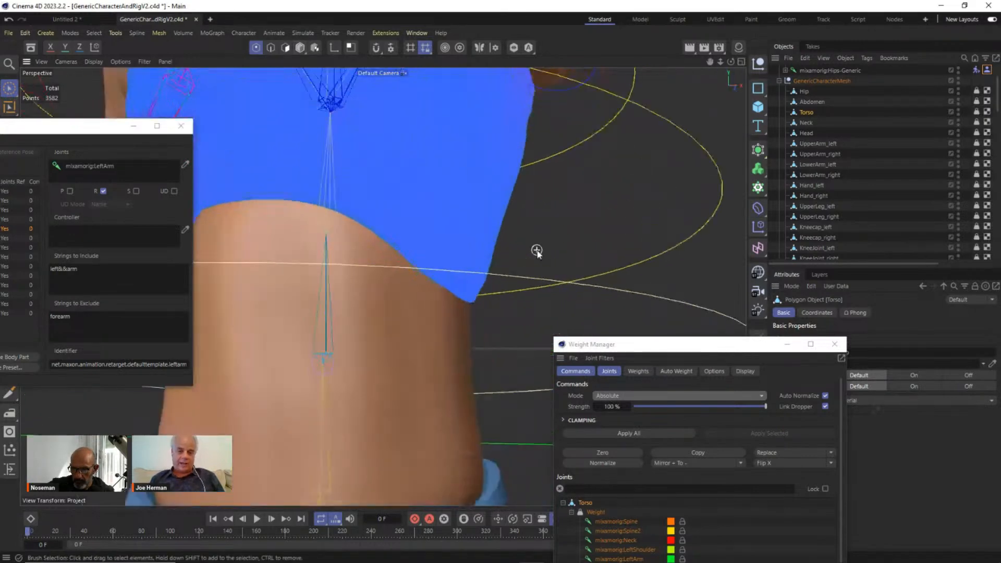
scroll(534, 244, "down", 3)
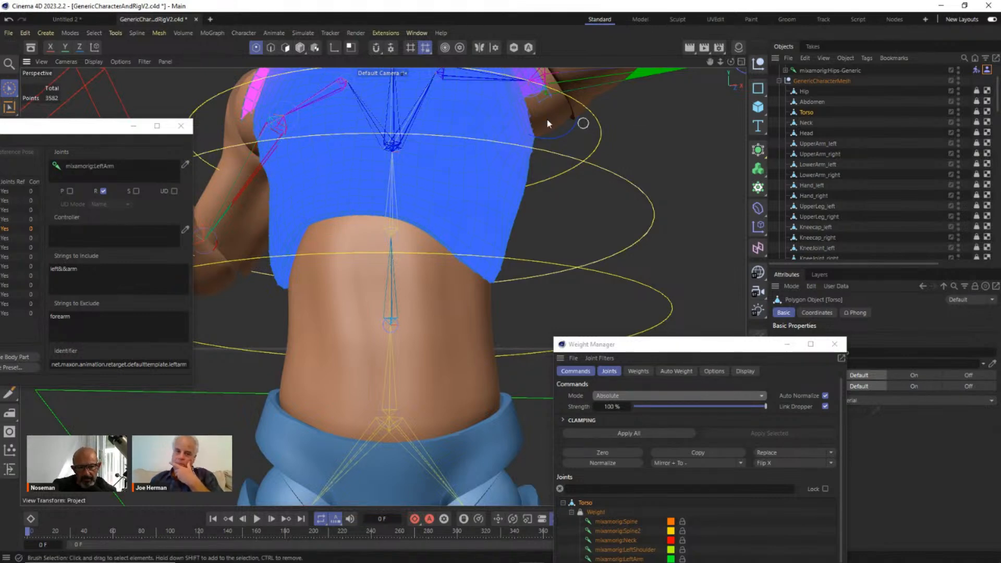
Step: Switch to Model mode and examine the weighted Torso's fit over the abdomen from several distances and angles
left_click(300, 48)
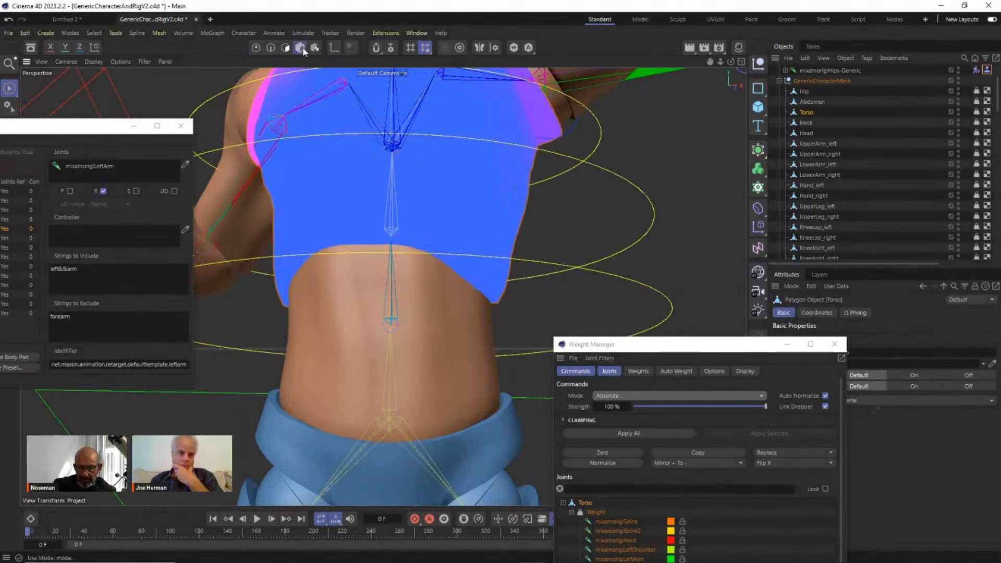
scroll(378, 166, "down", 3)
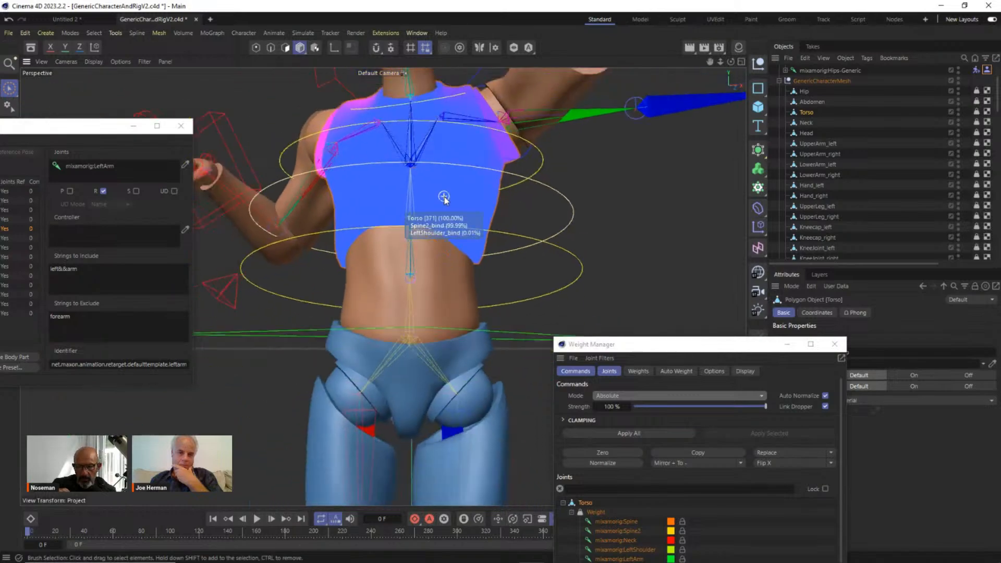
scroll(444, 197, "down", 5)
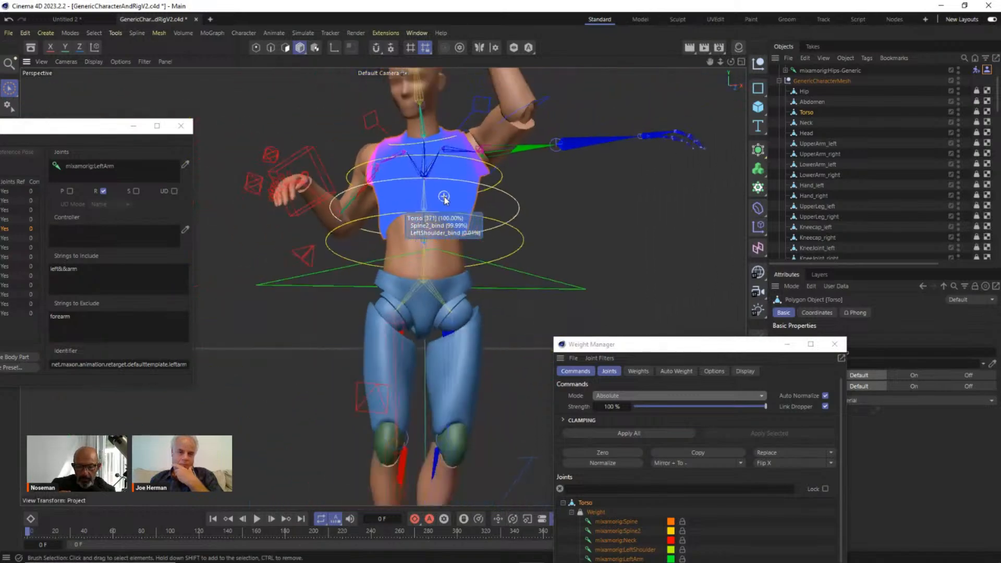
scroll(381, 134, "up", 4)
left_click_drag(428, 150, 428, 177, "alt")
scroll(472, 231, "up", 4)
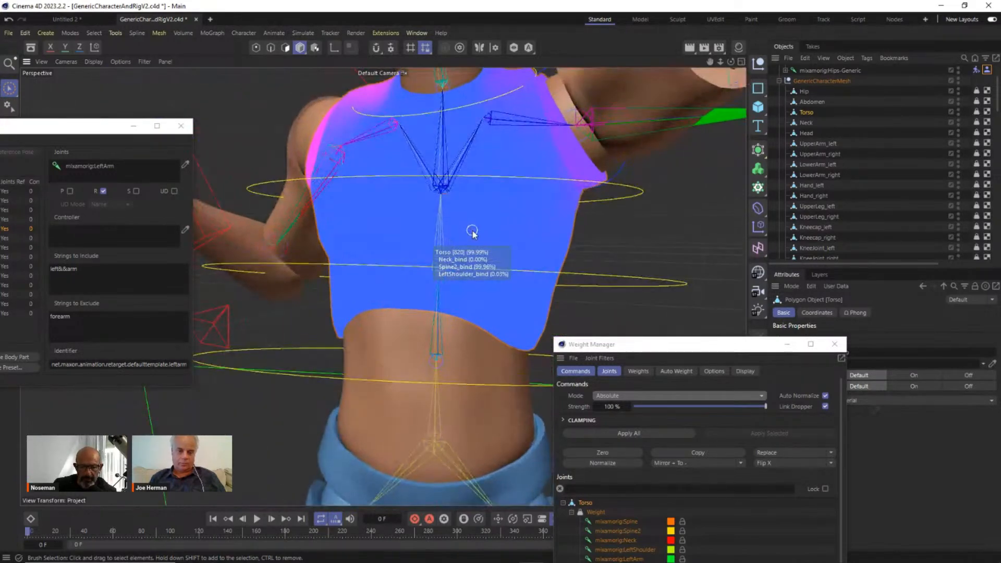
scroll(472, 231, "down", 2)
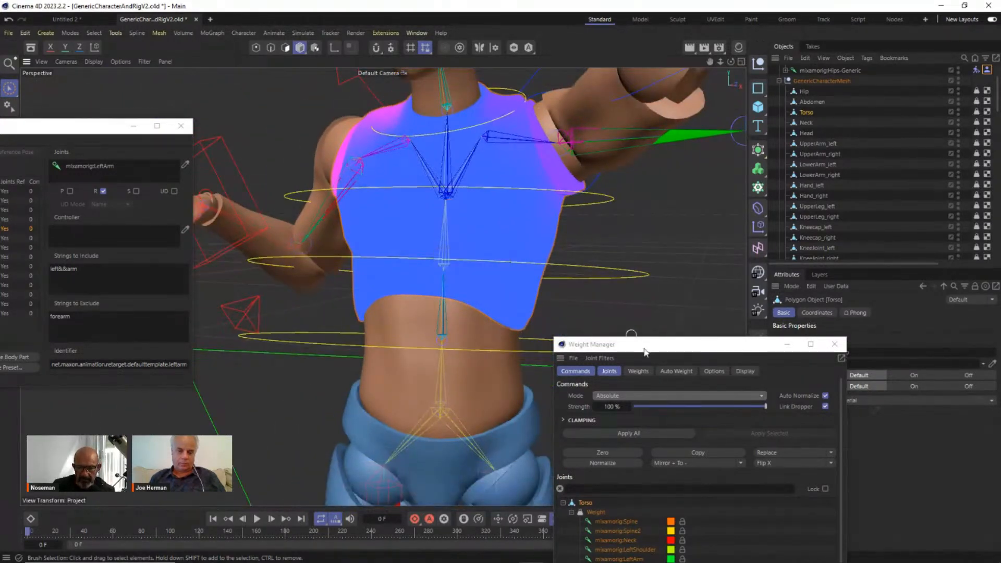
Step: Reposition the Weight Manager beside the character and review the full list of joints weighted to the Torso
left_click_drag(644, 349, 730, 270)
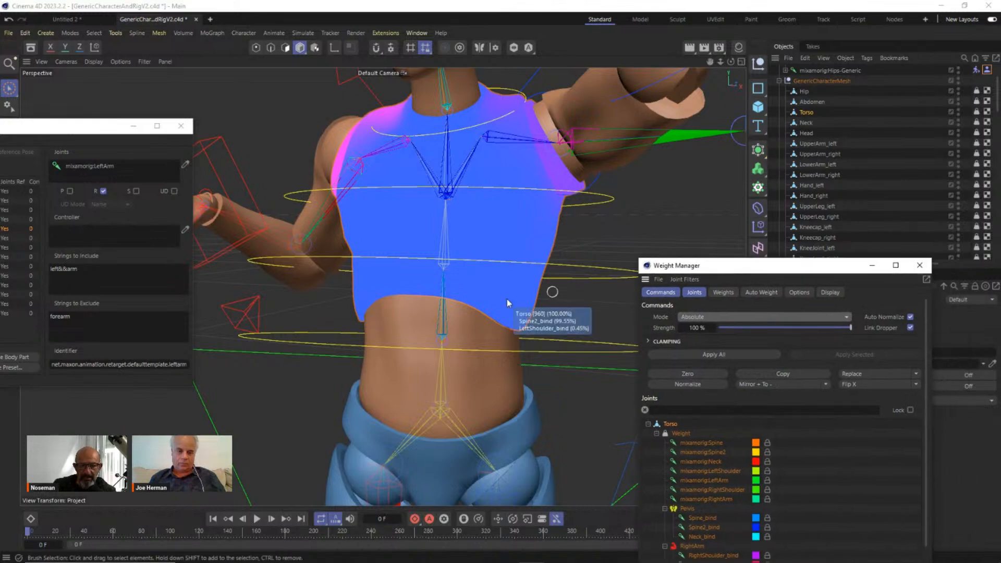
scroll(475, 309, "up", 3)
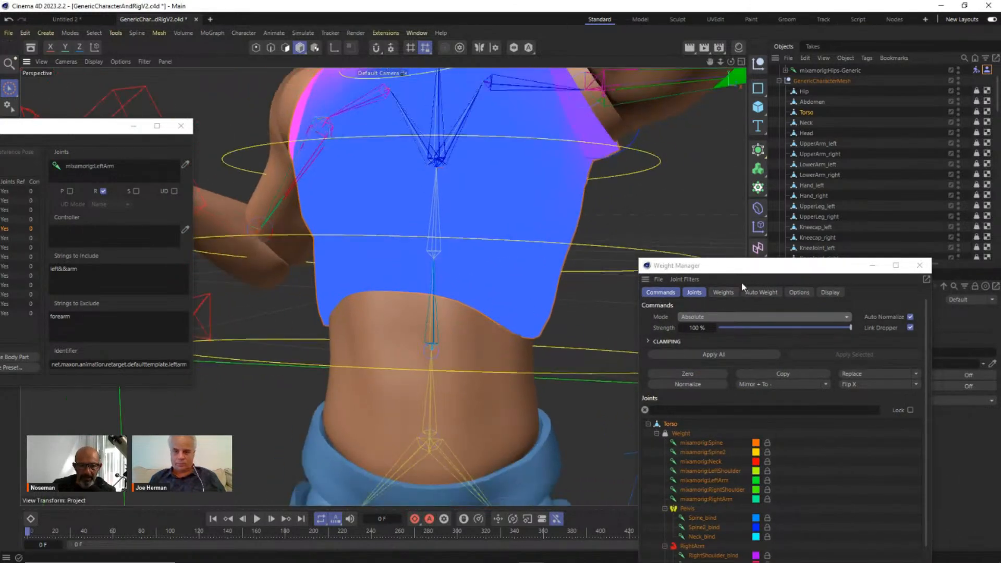
left_click_drag(735, 266, 702, 121)
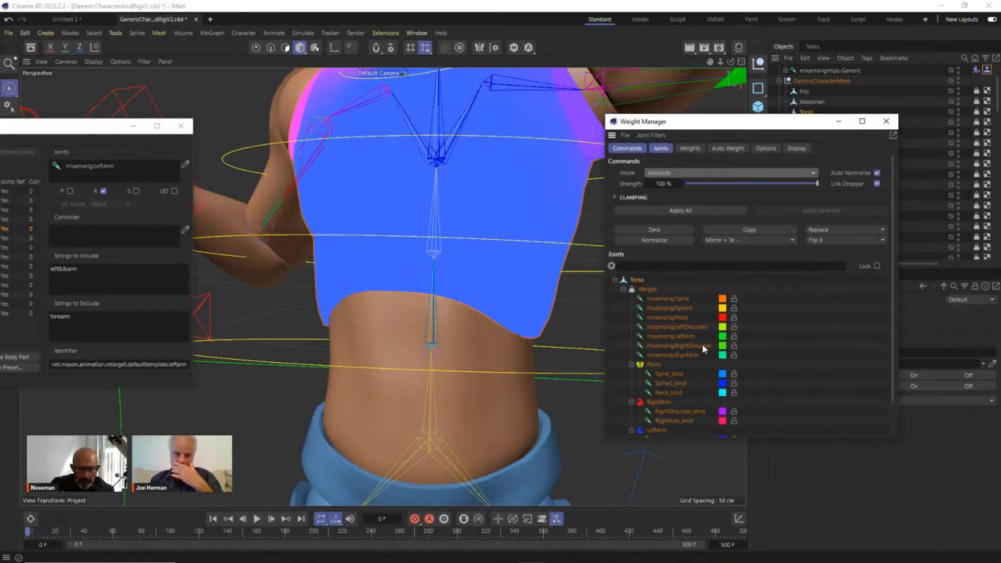
scroll(702, 344, "down", 2)
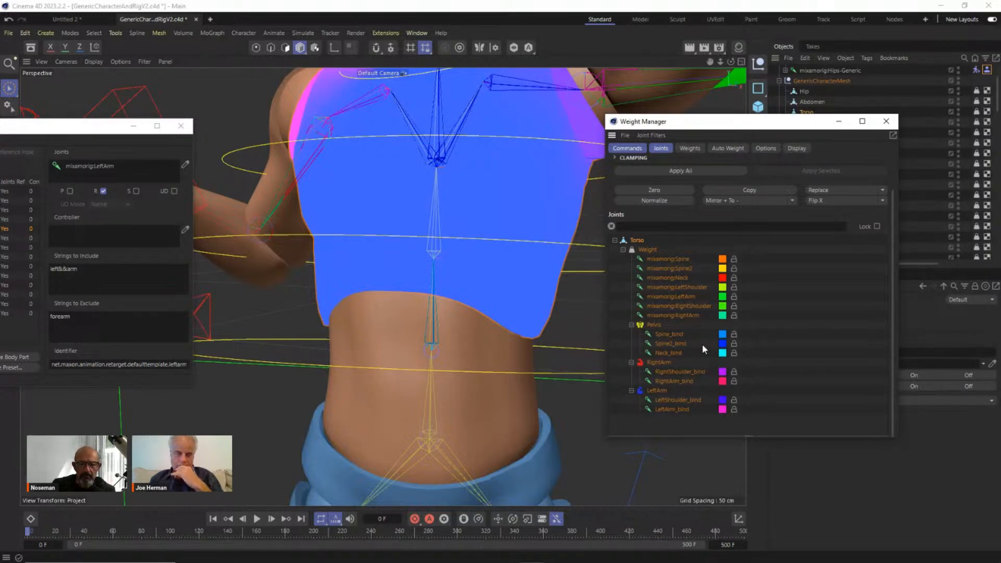
left_click_drag(811, 124, 797, 165)
Step: Return to Points mode, select the mixamorig:Spine joint under the Torso's weights, and activate the Weight Tool from a detached Character palette
left_click(257, 50)
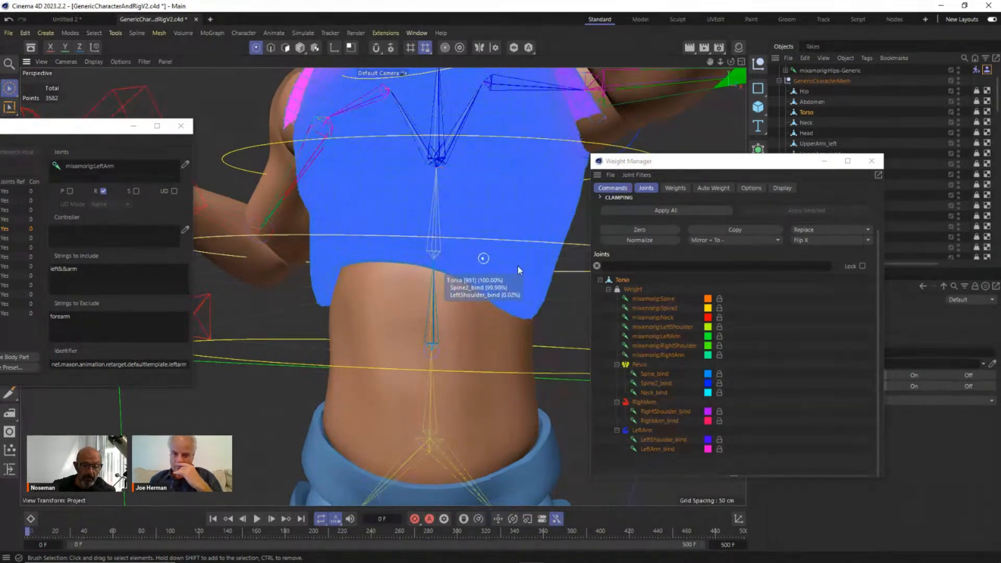
left_click(672, 299)
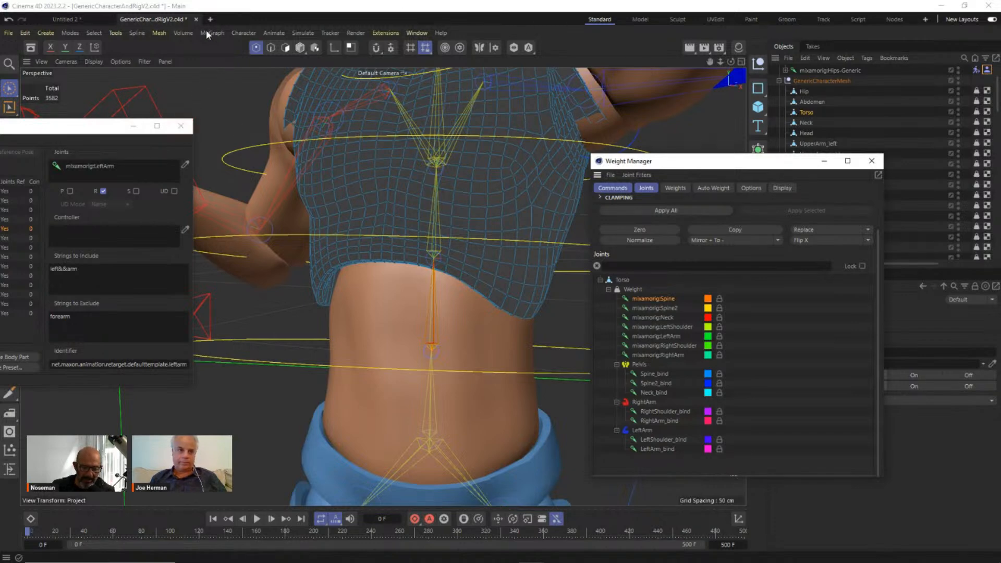
left_click(239, 32)
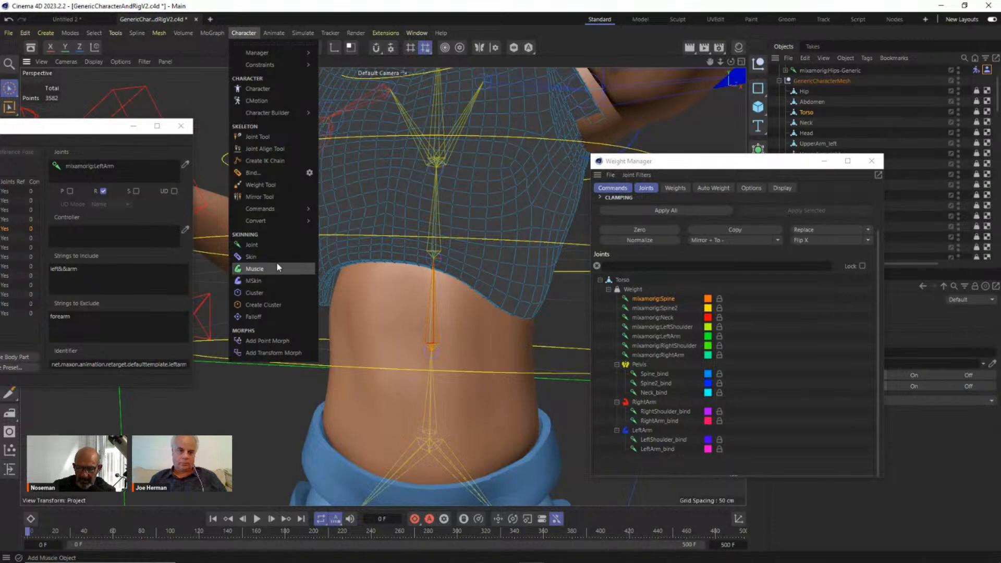
left_click(260, 44)
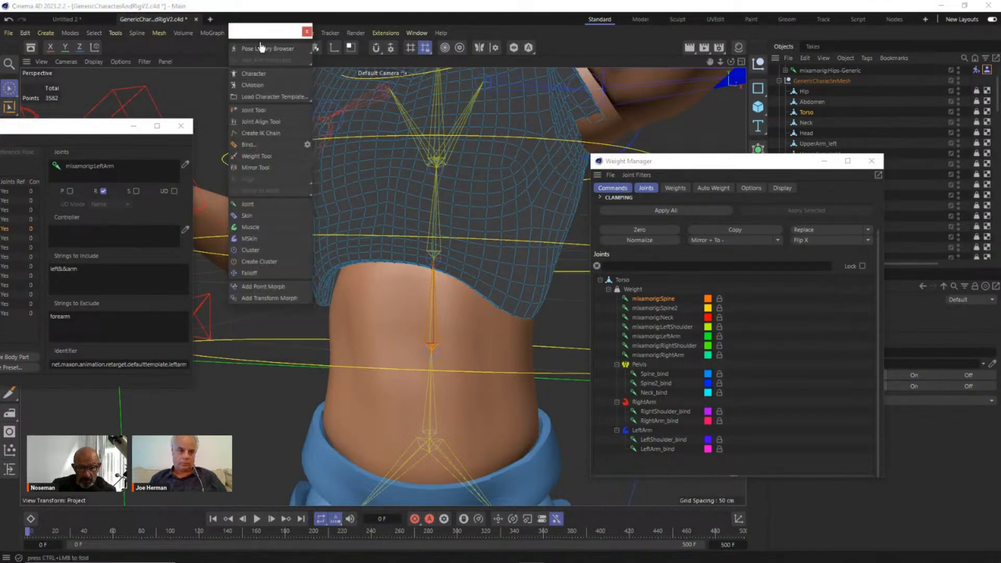
left_click(259, 155)
Step: Move the floating Character palette and the Weight Manager clear of the shirt hem and the Weight Tool settings
left_click_drag(267, 33, 144, 192)
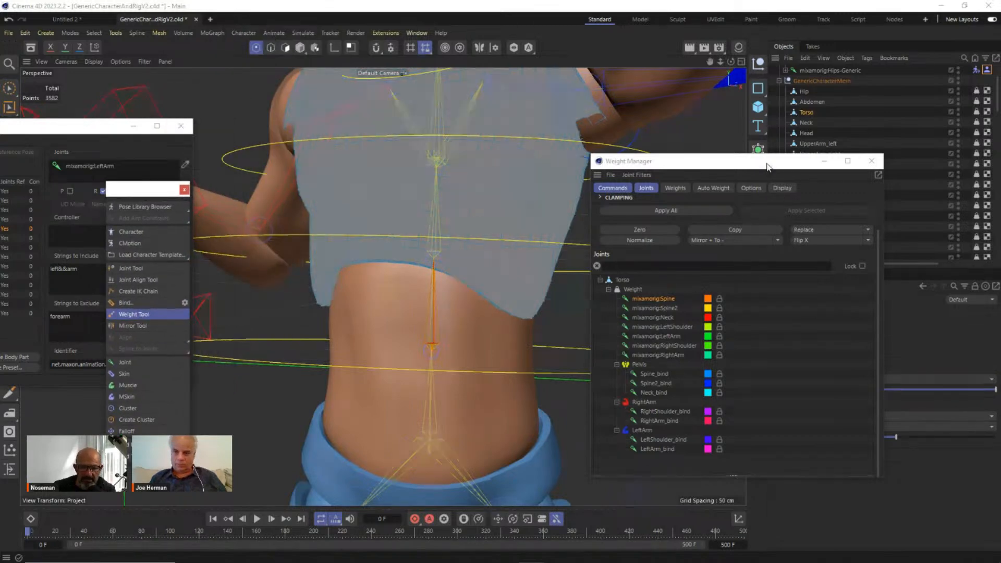
left_click_drag(767, 166, 754, 488)
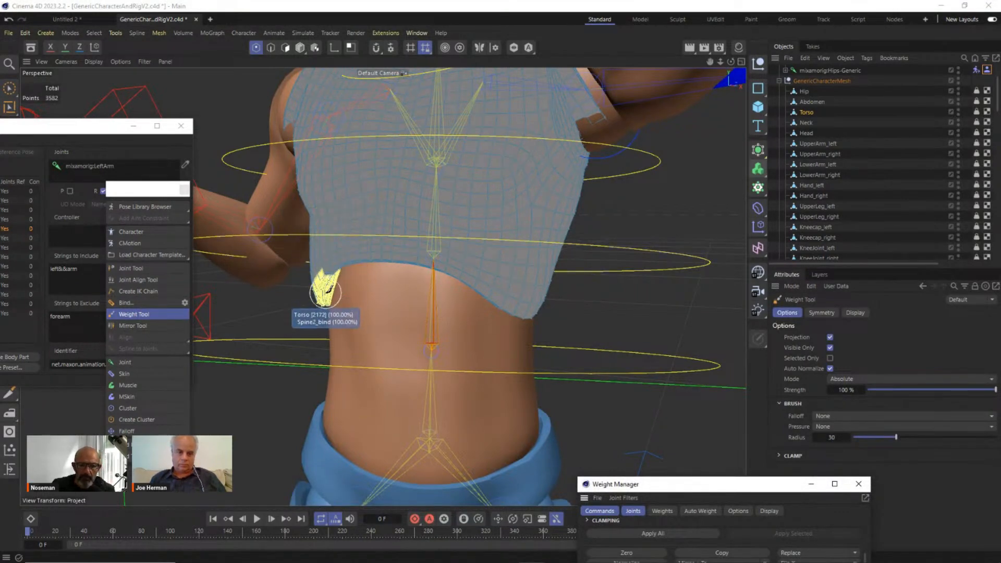
left_click_drag(660, 489, 663, 378)
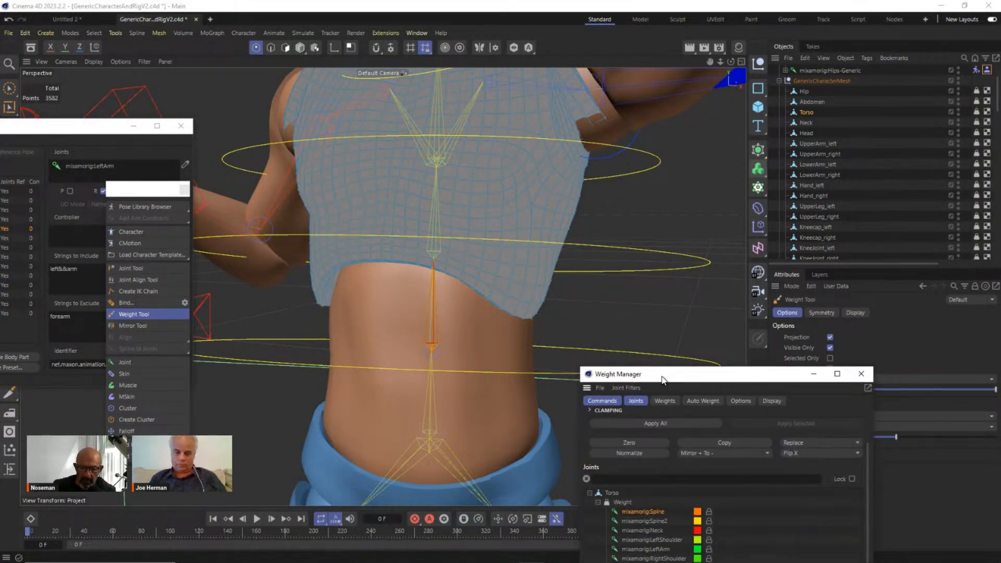
Step: Try to paint mixamorig:Spine weights at 100% strength along the Torso's lower hem without symmetry
mouse_move(319, 311)
left_mouse_down()
mouse_move(332, 267)
mouse_move(407, 259)
mouse_move(436, 266)
left_mouse_up()
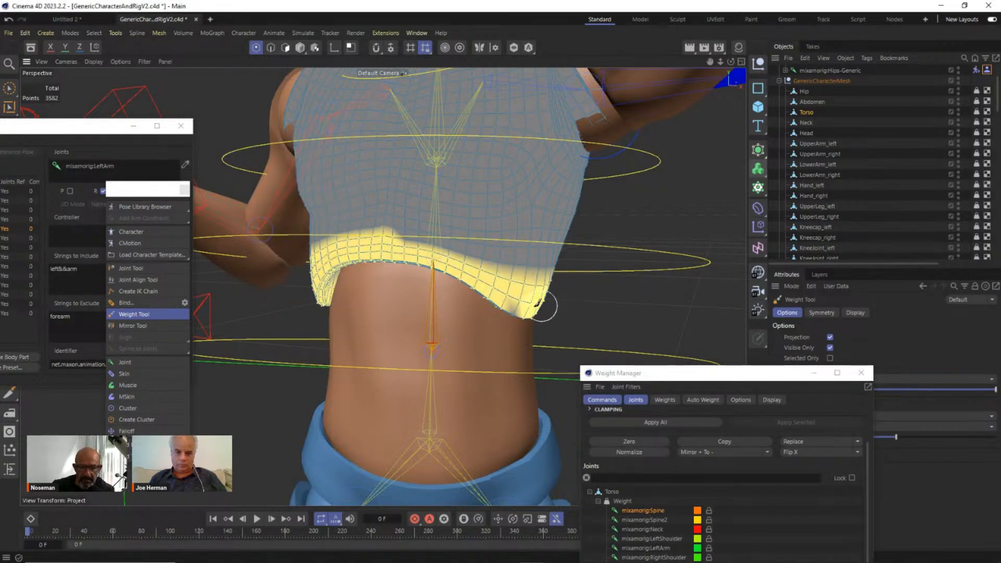
mouse_move(542, 287)
left_mouse_down()
mouse_move(384, 246)
mouse_move(525, 284)
mouse_move(562, 286)
mouse_move(575, 274)
mouse_move(337, 261)
left_mouse_up()
left_click(597, 229)
left_click_drag(597, 230, 320, 223, "alt")
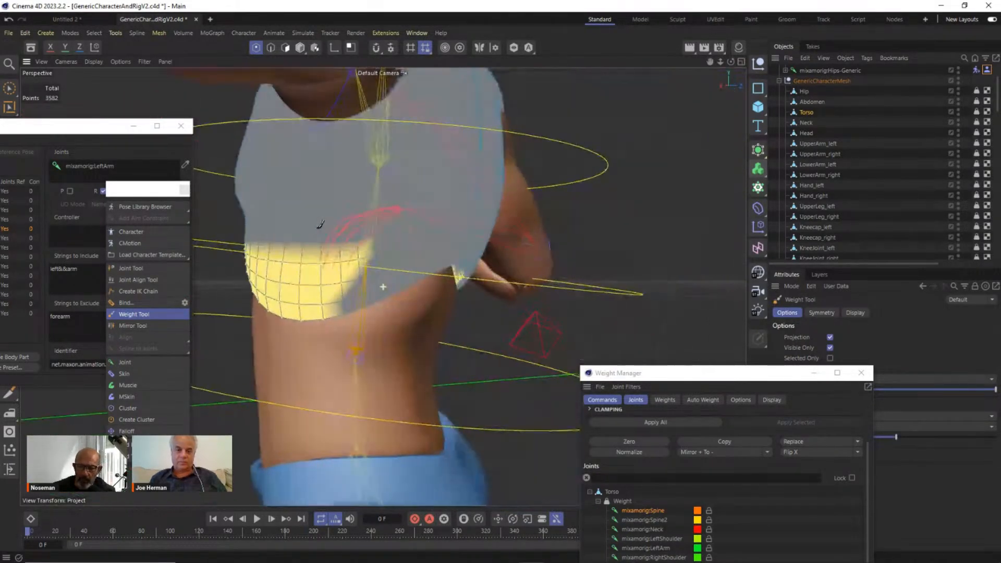
left_click_drag(446, 226, 342, 232, "alt")
mouse_move(367, 271)
left_mouse_down()
mouse_move(394, 291)
mouse_move(543, 266)
mouse_move(376, 213)
mouse_move(417, 235)
mouse_move(532, 245)
mouse_move(592, 284)
mouse_move(589, 257)
left_mouse_up()
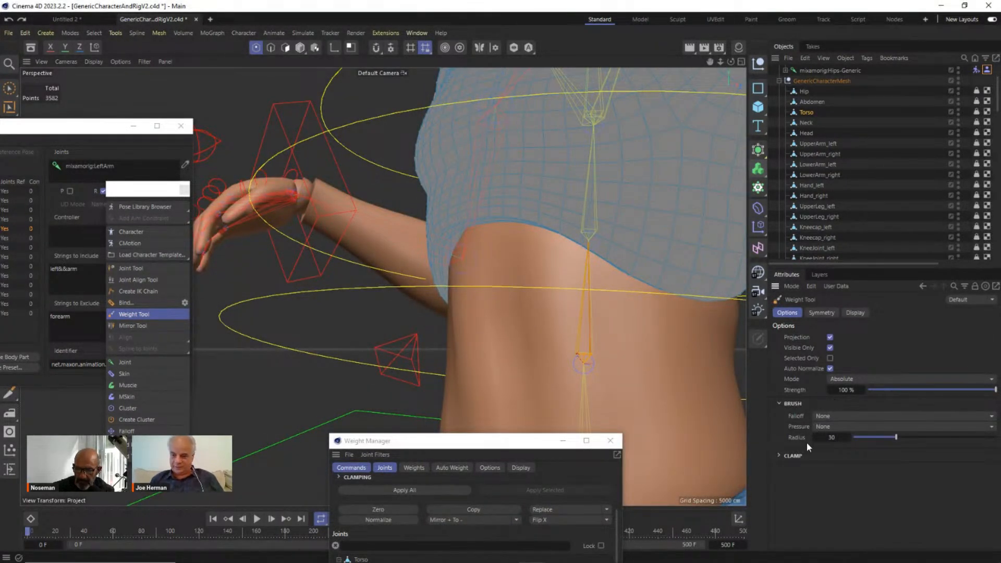
Step: Enable the Weight Tool's symmetry in Single mode with YZ mirroring and paint mixamorig:Spine weights along the Torso's front hem
left_click(822, 313)
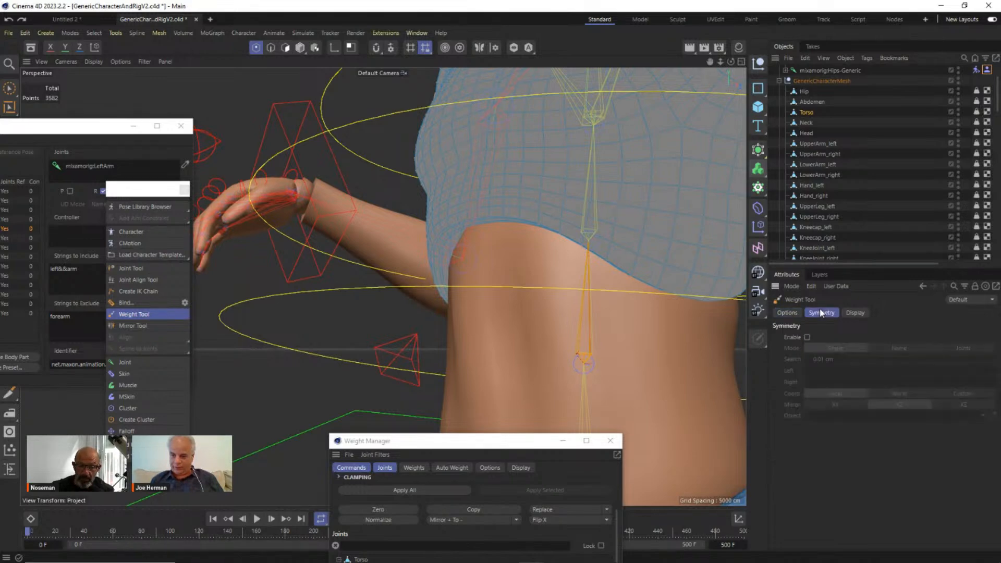
left_click(808, 337)
mouse_move(491, 232)
left_mouse_down()
mouse_move(495, 211)
mouse_move(455, 214)
mouse_move(443, 282)
left_mouse_up()
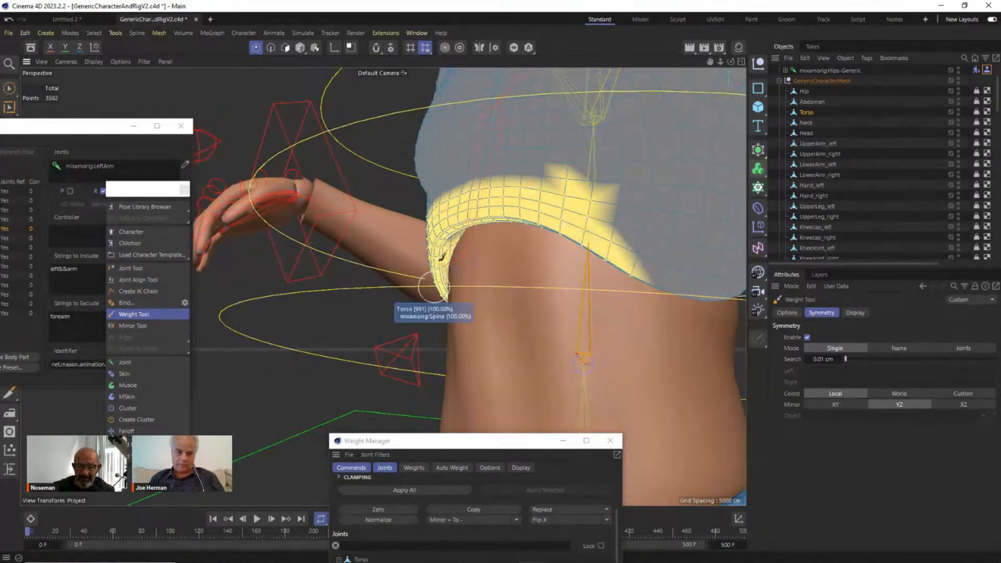
Step: Continue painting symmetrical mixamorig:Spine weights around the side of the Torso's lower hem
mouse_move(432, 243)
left_mouse_down("alt")
mouse_move(545, 213)
mouse_move(624, 246)
left_mouse_up("alt")
mouse_move(374, 309)
left_mouse_down("alt")
mouse_move(425, 258)
mouse_move(306, 273)
mouse_move(336, 287)
mouse_move(270, 300)
left_mouse_up("alt")
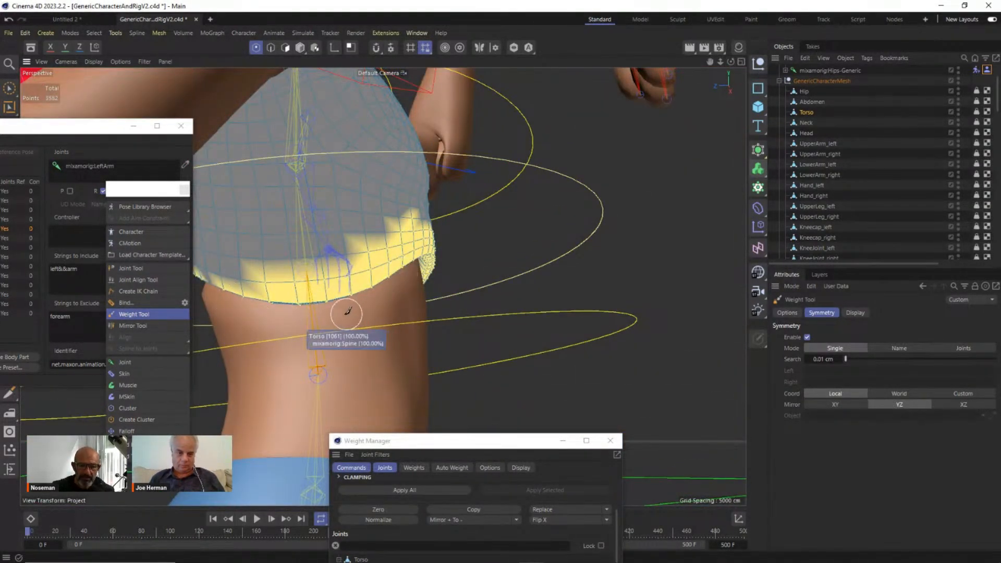
left_click_drag(347, 312, 339, 284, "alt")
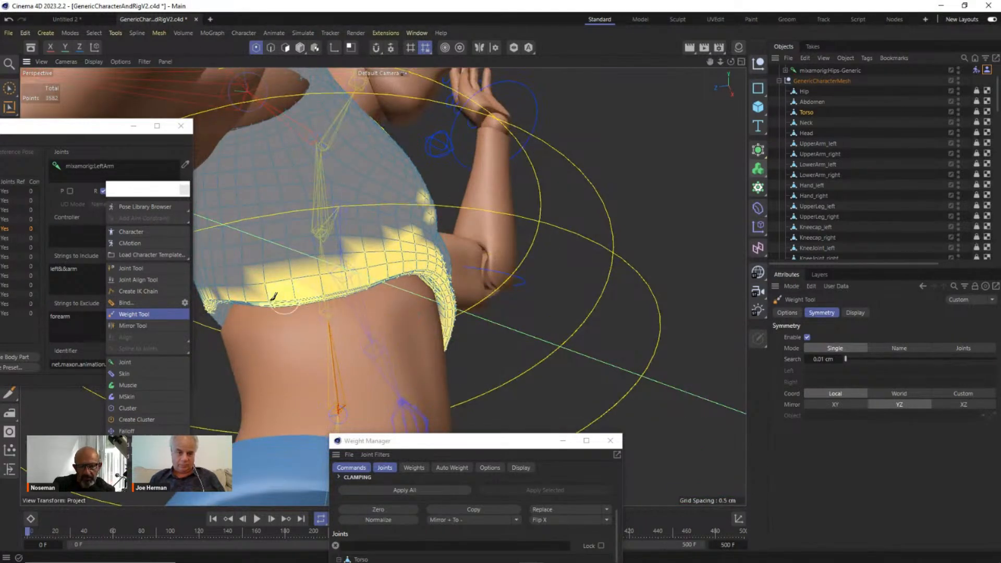
mouse_move(271, 301)
left_mouse_down()
mouse_move(221, 309)
mouse_move(219, 321)
left_mouse_up()
Step: Hide the Abdomen mesh in the viewport to expose the inside of the Torso from below
mouse_move(299, 308)
left_mouse_down("alt")
mouse_move(271, 290)
mouse_move(201, 301)
mouse_move(624, 224)
left_mouse_up("alt")
scroll(884, 187, "down", 8)
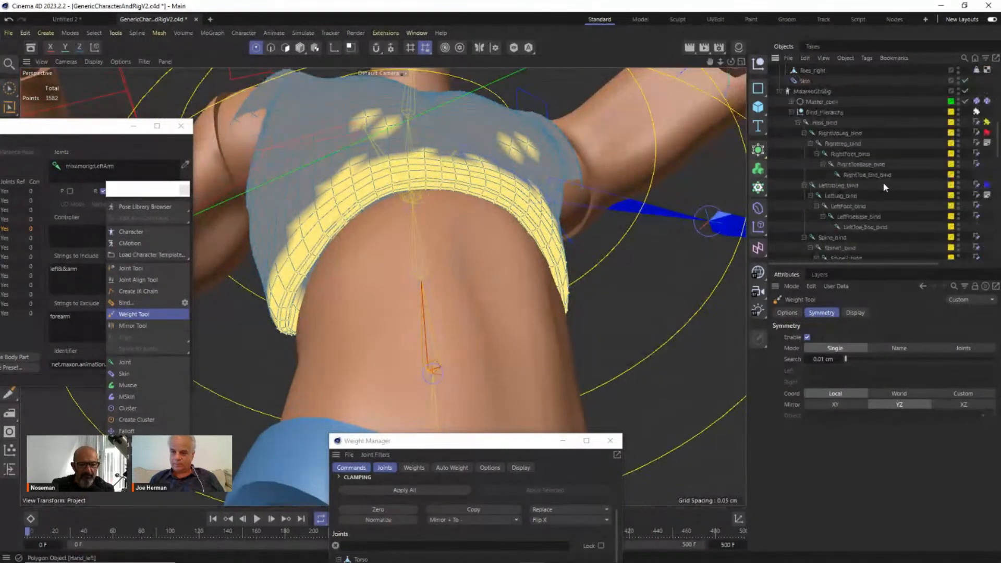
scroll(883, 183, "up", 8)
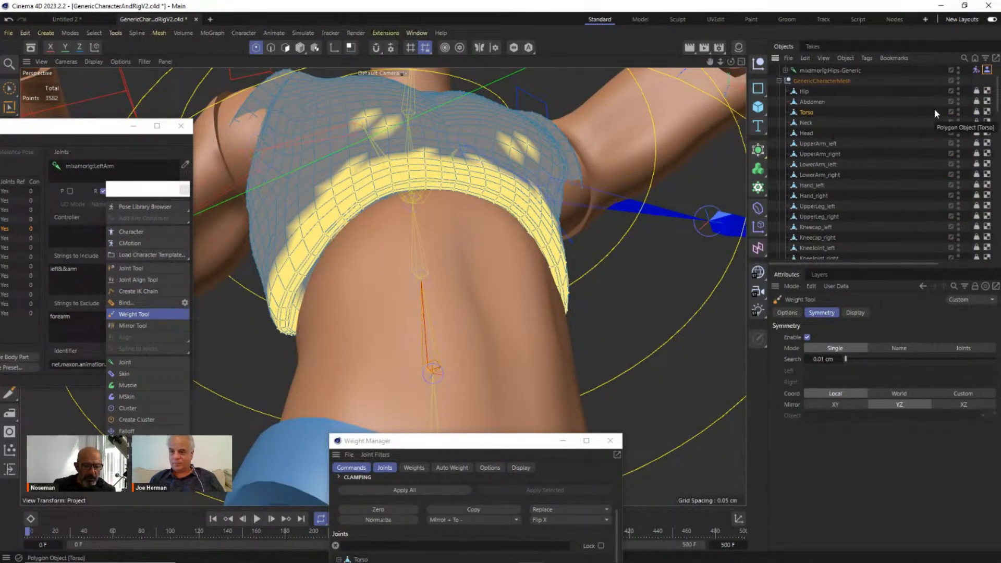
left_click(959, 99)
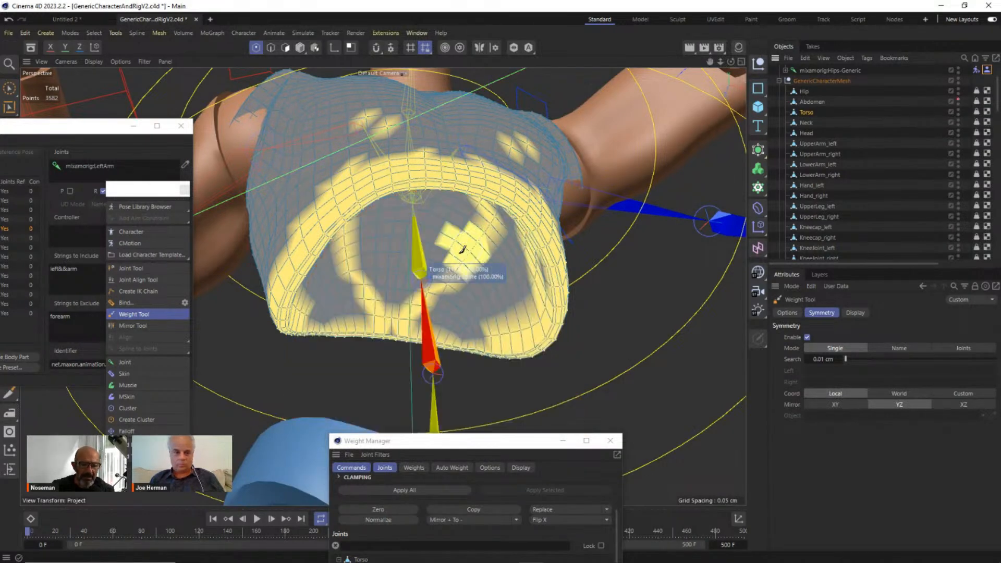
Step: Paint symmetrical mixamorig:Spine weights around the inside of the Torso's hem and undo the overextended outer stroke
left_click_drag(458, 253, 344, 240, "alt")
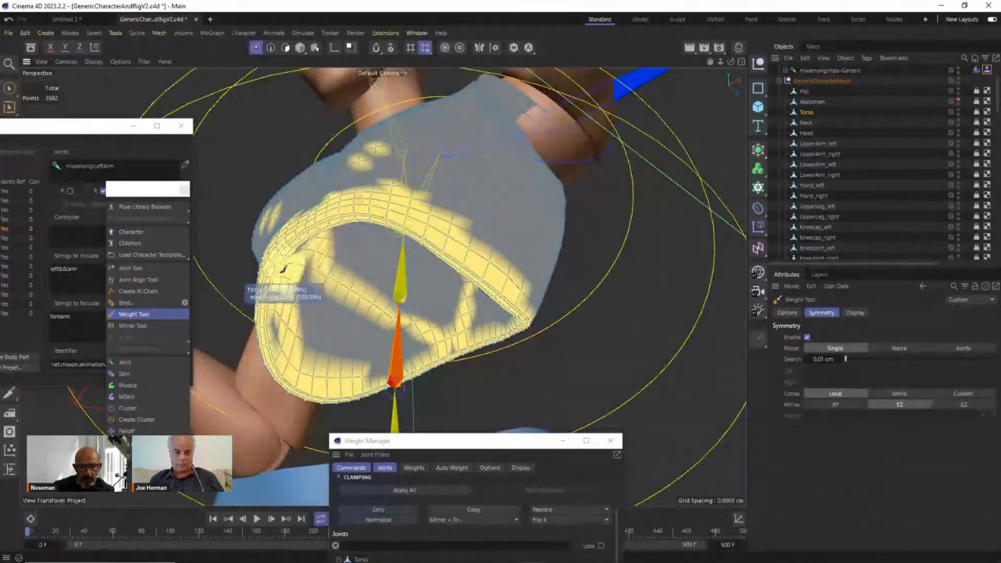
mouse_move(307, 317)
left_mouse_down()
mouse_move(273, 329)
mouse_move(313, 354)
mouse_move(379, 363)
left_mouse_up()
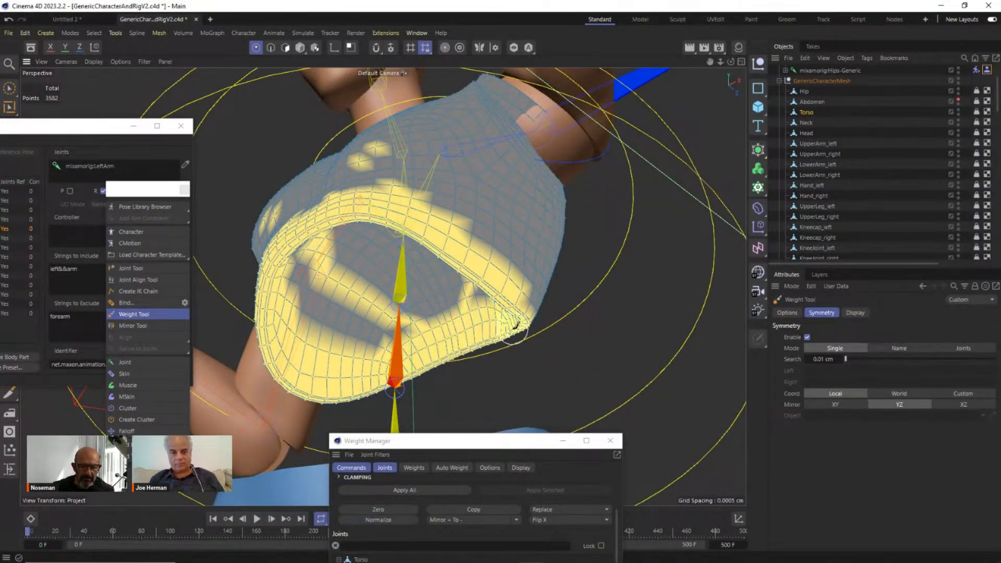
mouse_move(516, 326)
left_mouse_down("alt")
mouse_move(492, 295)
mouse_move(524, 280)
left_mouse_up("alt")
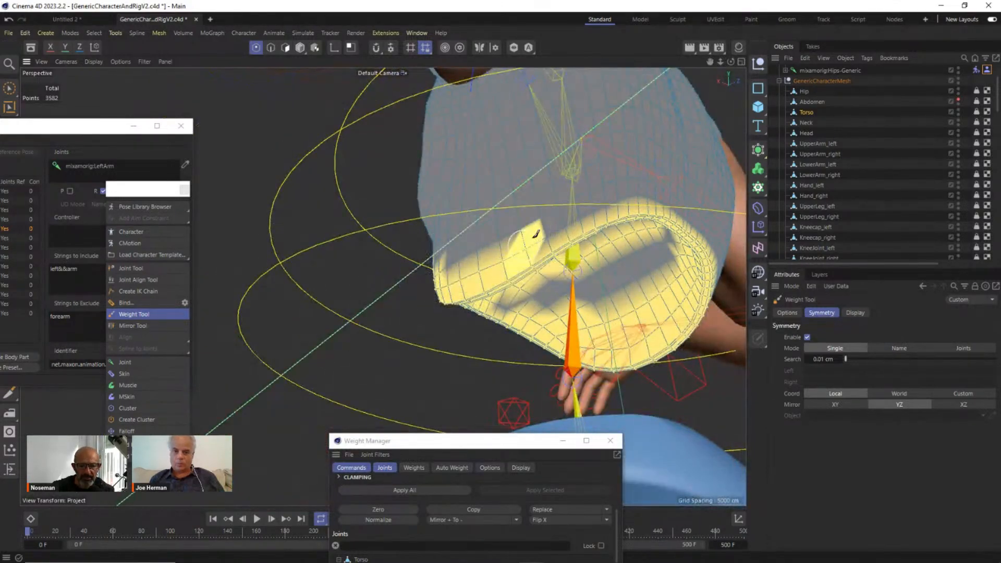
mouse_move(536, 235)
left_mouse_down()
mouse_move(621, 198)
mouse_move(558, 204)
mouse_move(715, 240)
mouse_move(725, 156)
left_mouse_up()
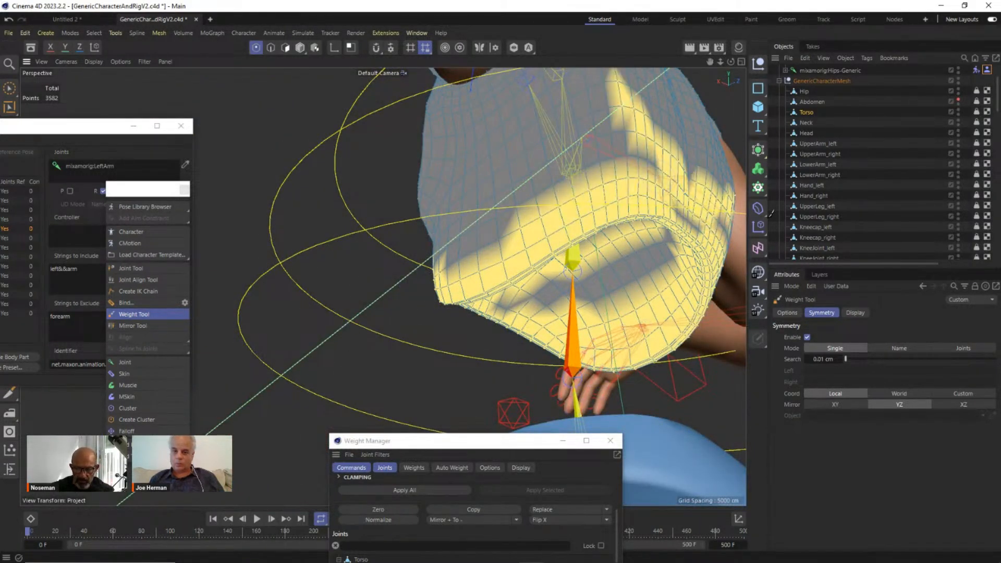
key("ctrl+z")
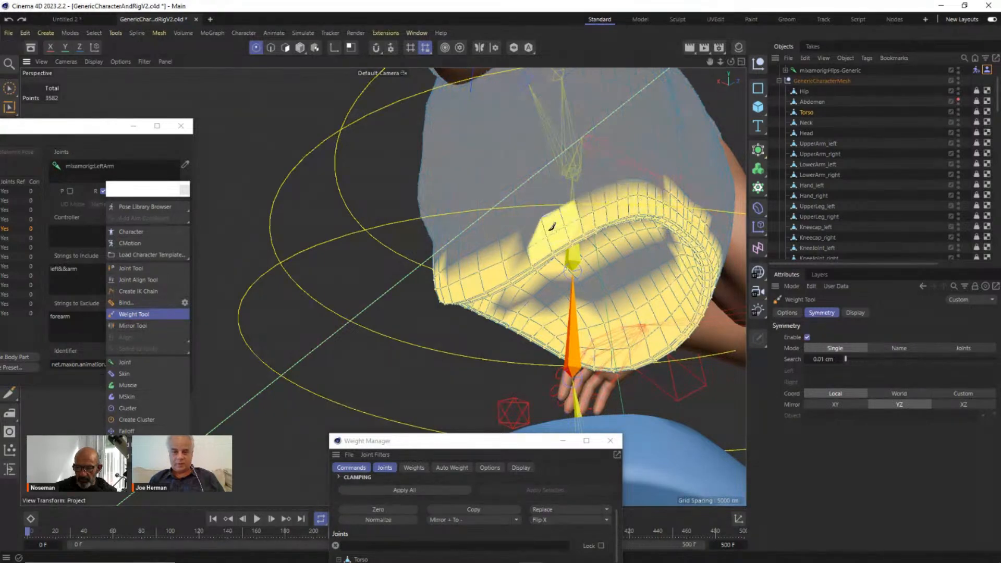
Step: Paint symmetrical mixamorig:Spine weights along the outer side of the Torso's lower hem
left_click_drag(670, 206, 682, 210, "alt")
mouse_move(598, 262)
left_mouse_down()
mouse_move(536, 257)
mouse_move(634, 261)
left_mouse_up()
left_click(465, 228)
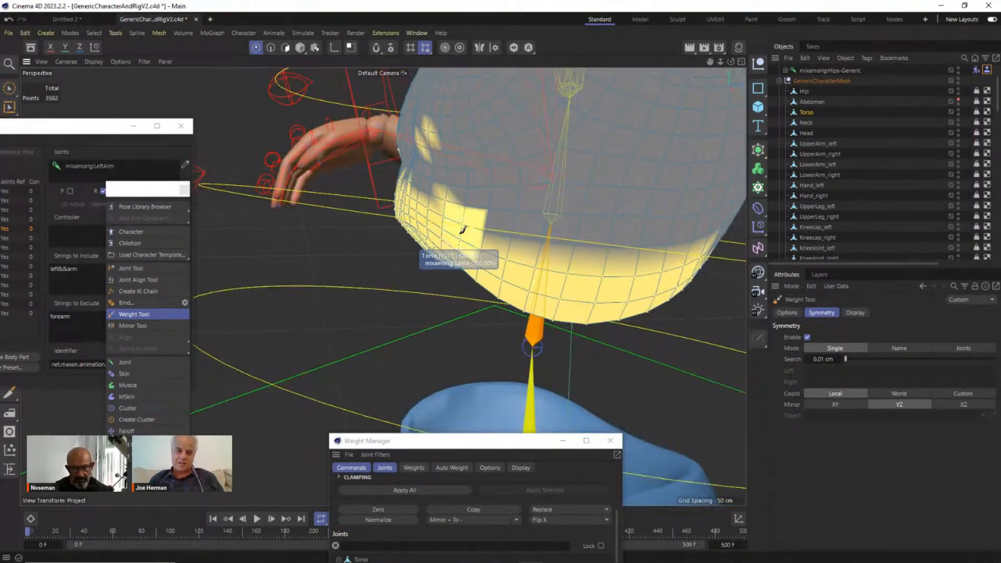
Step: Set the Weight Tool's mode to Smooth and soften the mixamorig:Spine weights along the upper edge of the Torso's painted hem
left_click_drag(465, 227, 598, 221, "alt")
scroll(439, 230, "down", 6)
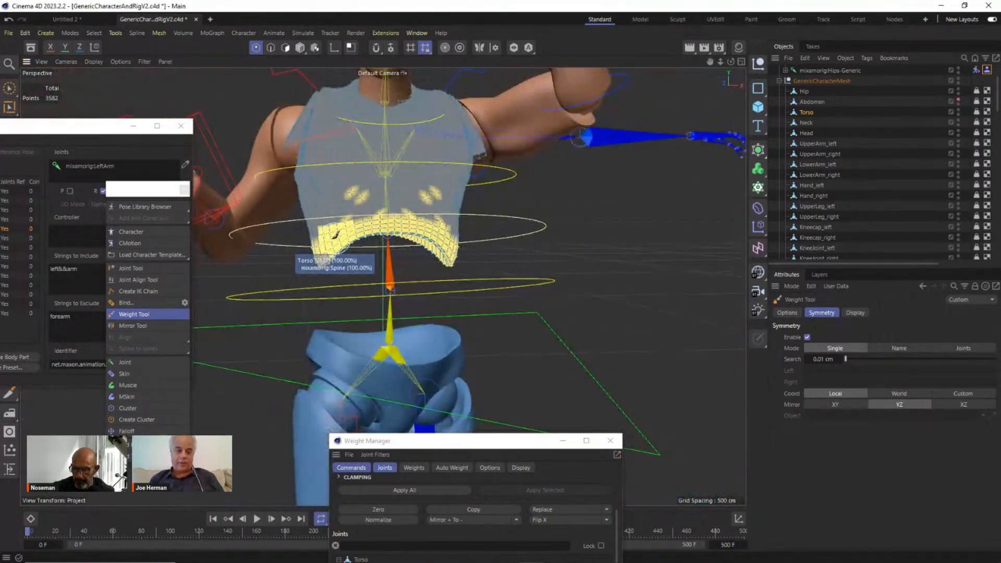
left_click_drag(339, 231, 445, 314, "alt")
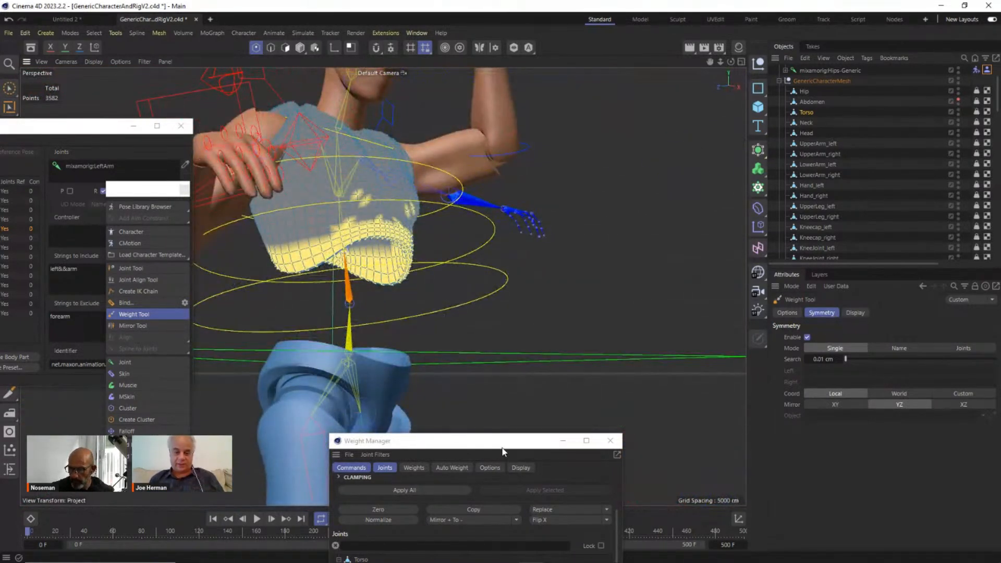
left_click_drag(503, 452, 592, 239)
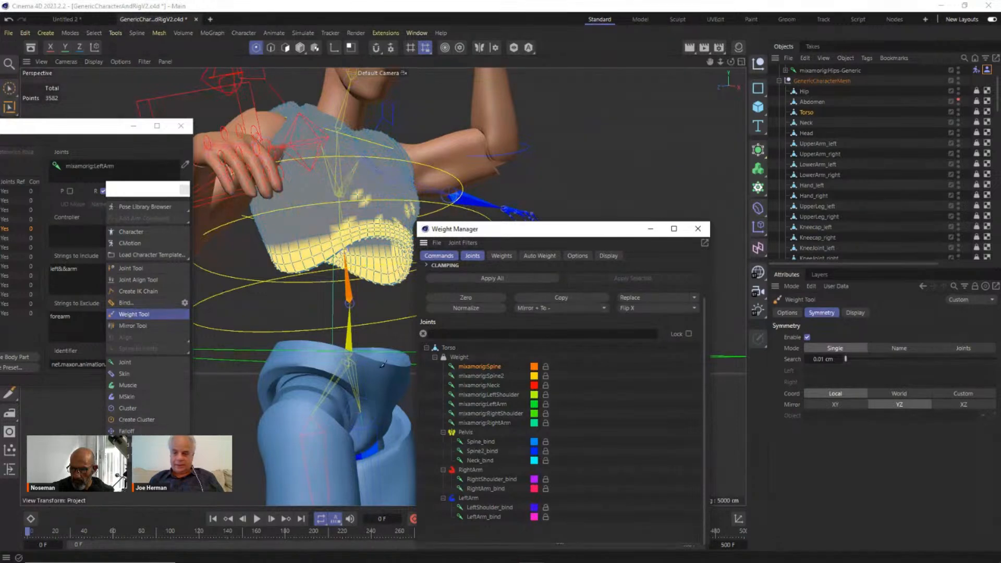
left_click(788, 313)
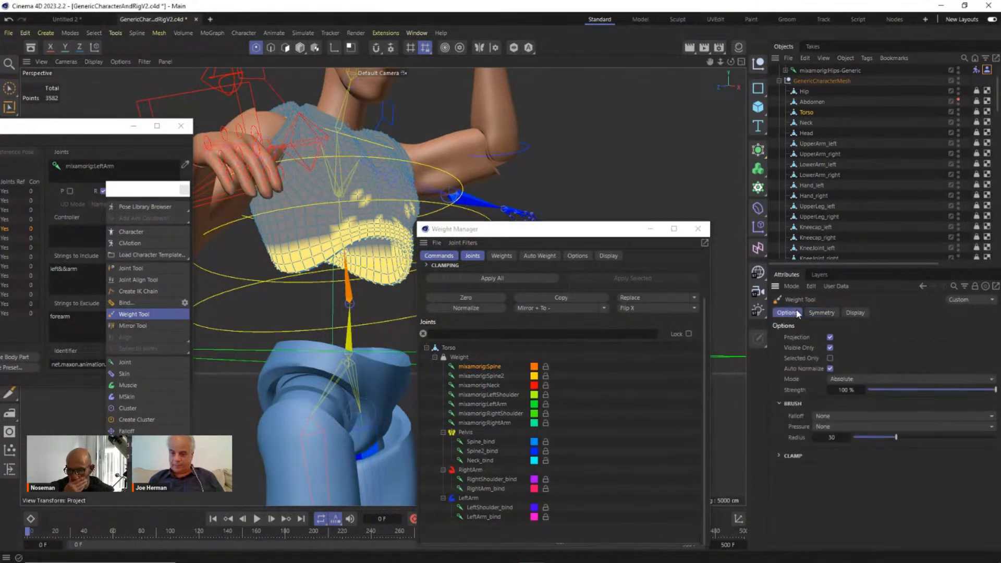
left_click(842, 383)
left_click(867, 440)
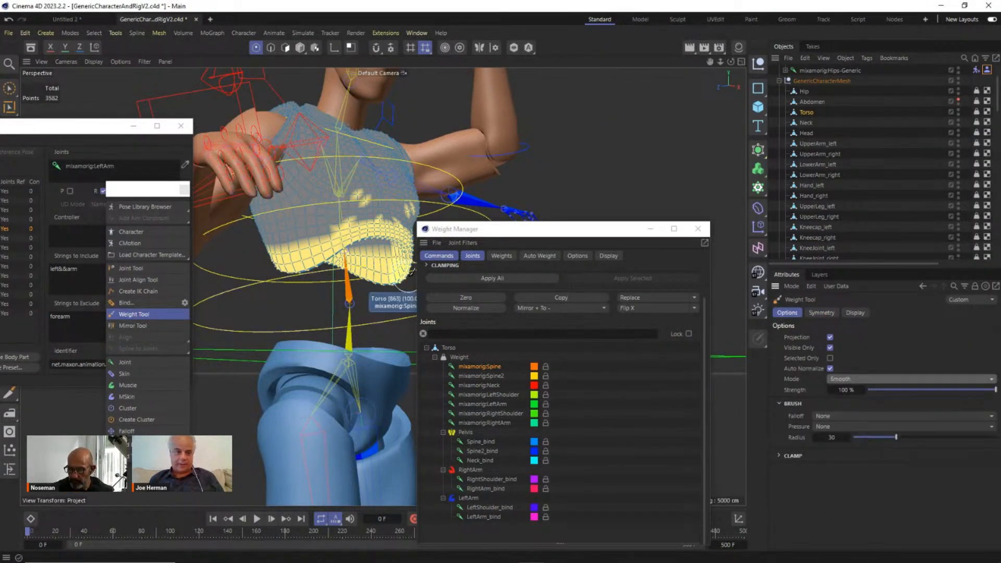
mouse_move(411, 270)
left_mouse_down()
mouse_move(313, 230)
mouse_move(308, 245)
mouse_move(328, 224)
mouse_move(369, 216)
mouse_move(292, 231)
left_mouse_up()
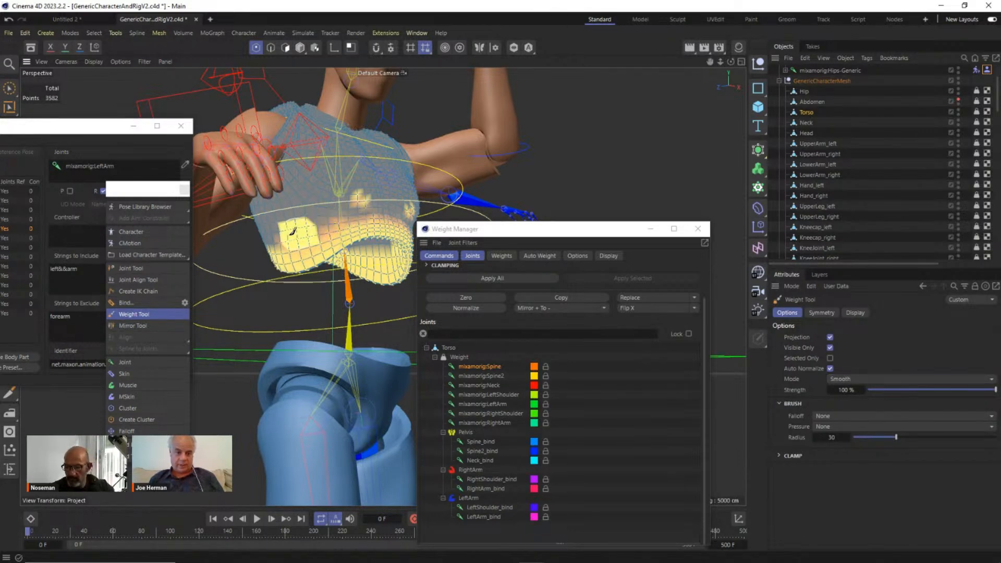
Step: Switch from point editing to Model mode and close the Weight Manager
left_click_drag(370, 224, 252, 243, "alt")
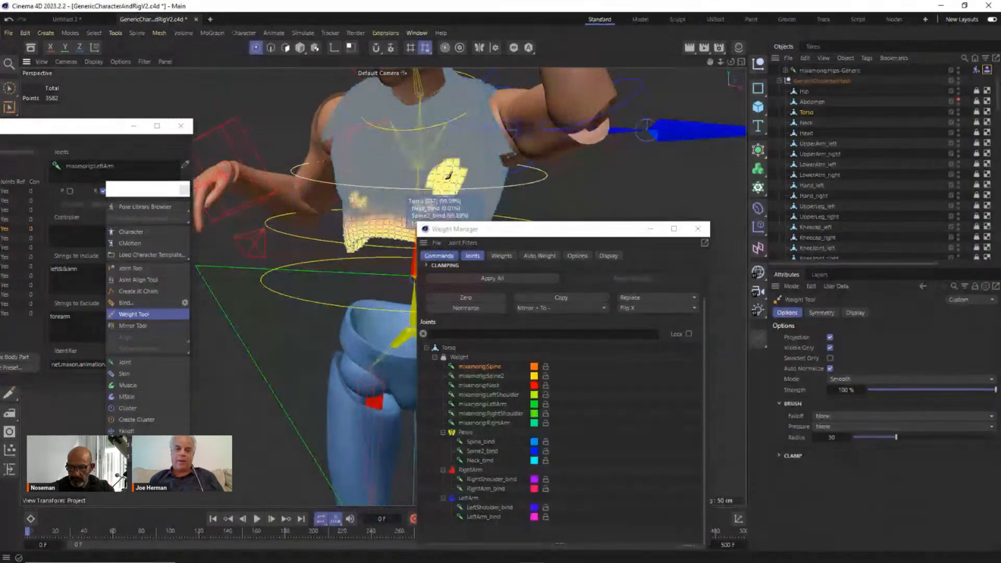
scroll(442, 177, "down", 3)
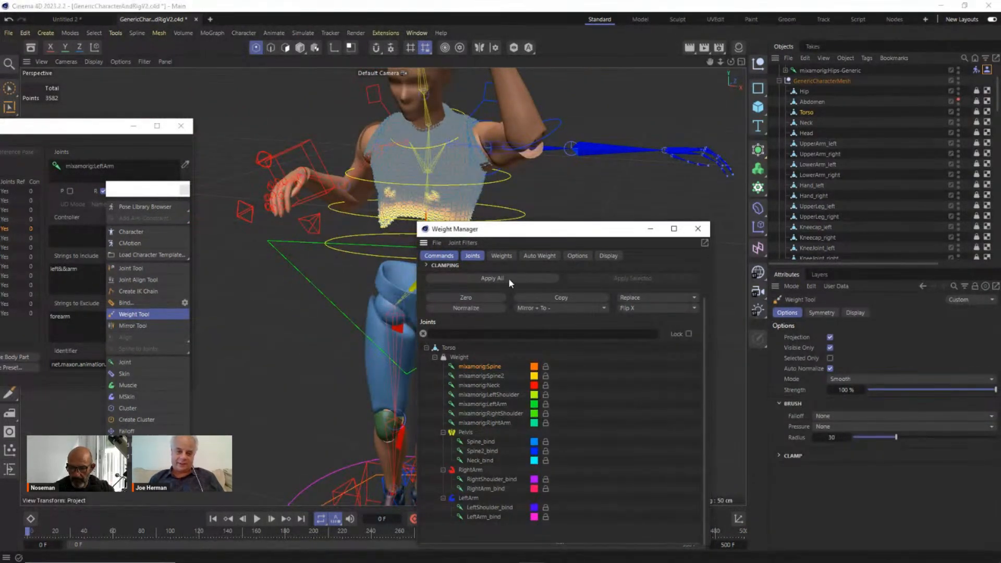
left_click_drag(505, 234, 545, 494)
right_click_drag(485, 258, 697, 190, "alt")
left_click_drag(696, 190, 703, 149, "alt")
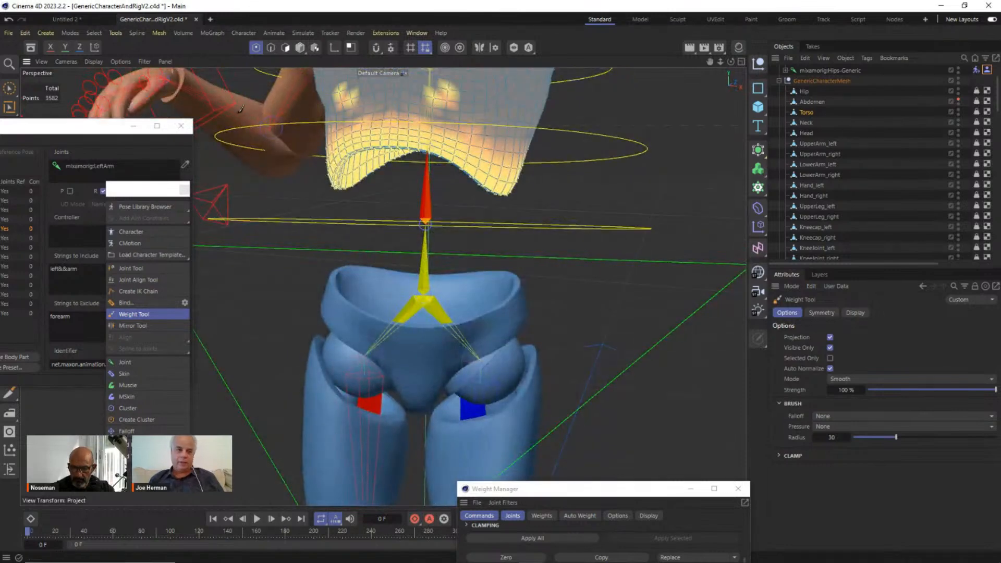
left_click(301, 48)
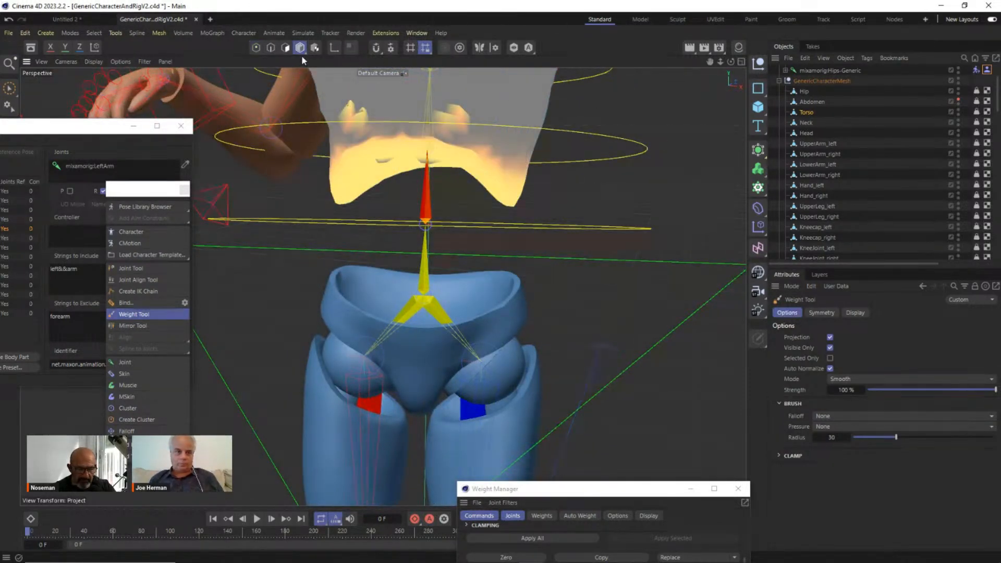
left_click(738, 488)
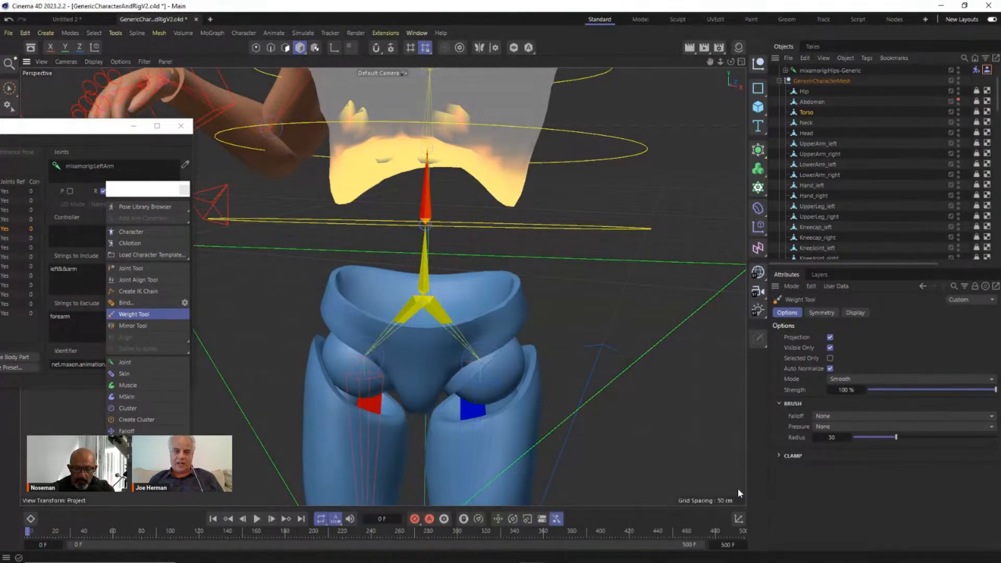
Step: Make the Abdomen mesh visible again and scrub the animation to about frame 62 to check it against the Torso's hem
scroll(508, 289, "down", 5)
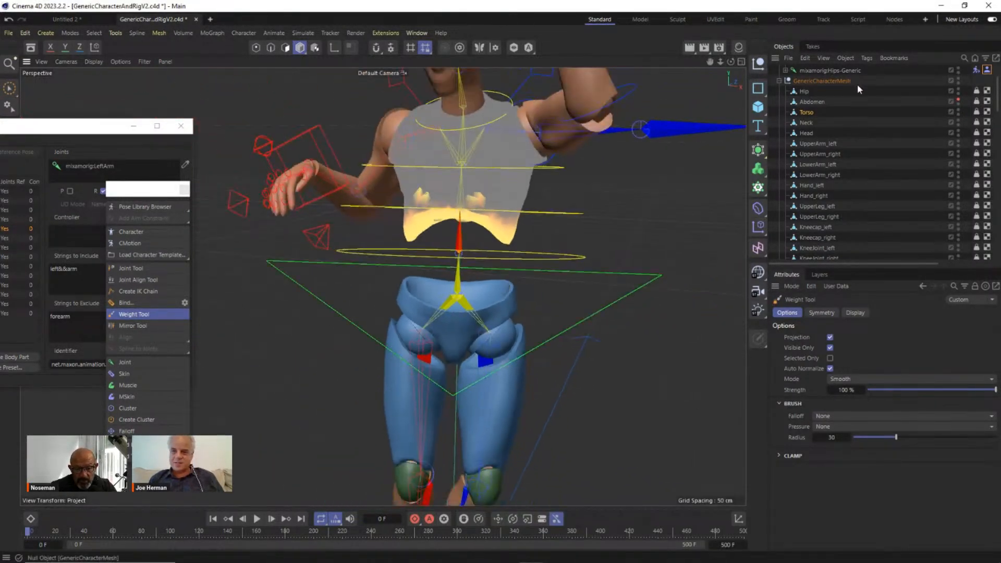
left_click(958, 97)
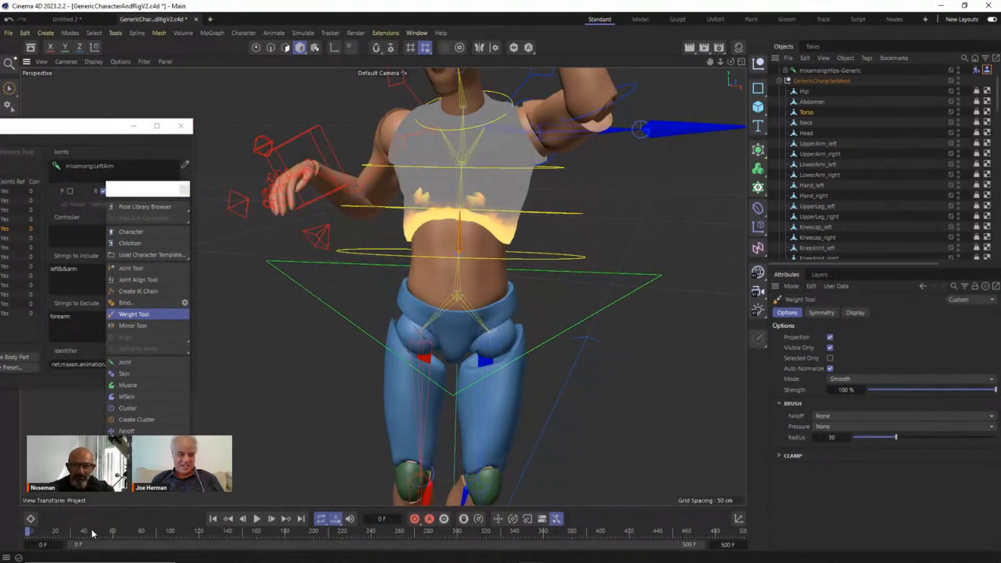
left_click_drag(92, 529, 113, 537)
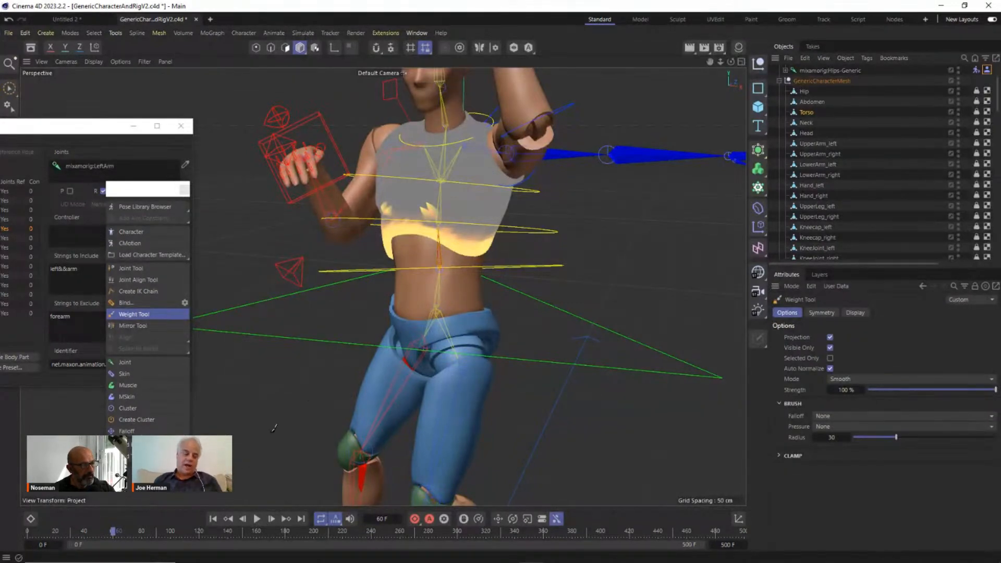
left_click_drag(349, 379, 183, 390, "alt")
mouse_move(62, 531)
left_mouse_down()
mouse_move(135, 537)
mouse_move(117, 539)
left_mouse_up()
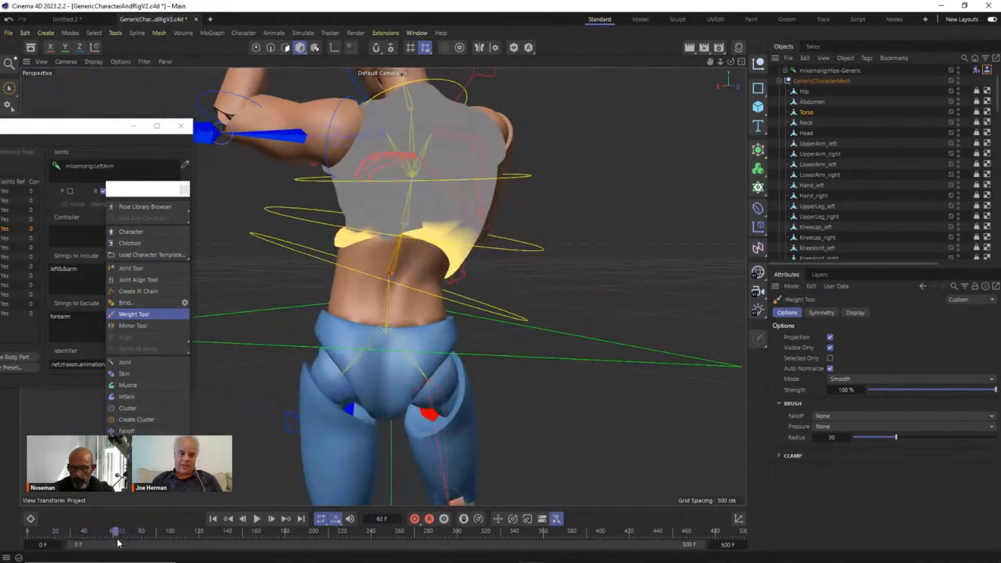
Step: Turn on wireframe lines in the viewport shading to inspect the back of the Torso's hem up close
mouse_move(412, 224)
left_mouse_down("alt")
mouse_move(409, 209)
mouse_move(387, 203)
mouse_move(425, 224)
mouse_move(426, 236)
left_mouse_up("alt")
scroll(401, 234, "up", 8)
left_click_drag(401, 298, 486, 315, "alt")
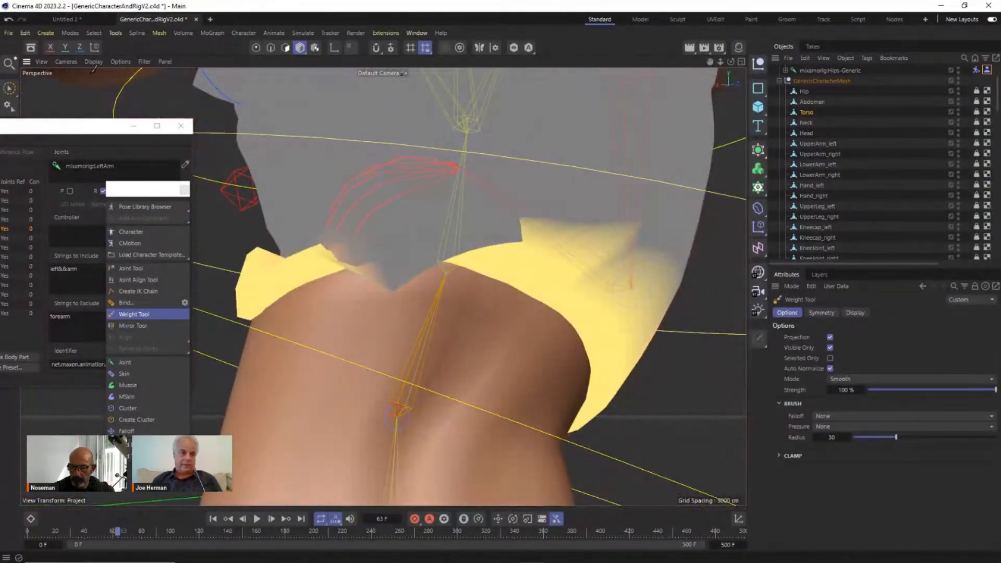
left_click(92, 61)
left_click(140, 92)
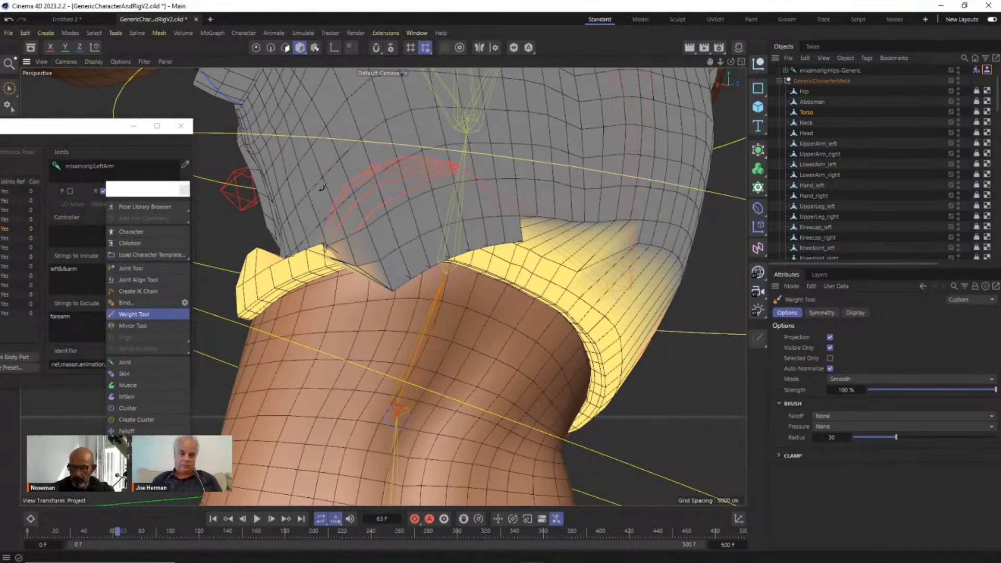
Step: Scrub the animation to frame 112 to examine the hem's deformation from the front
left_click_drag(479, 239, 647, 284, "alt")
scroll(647, 284, "down", 6)
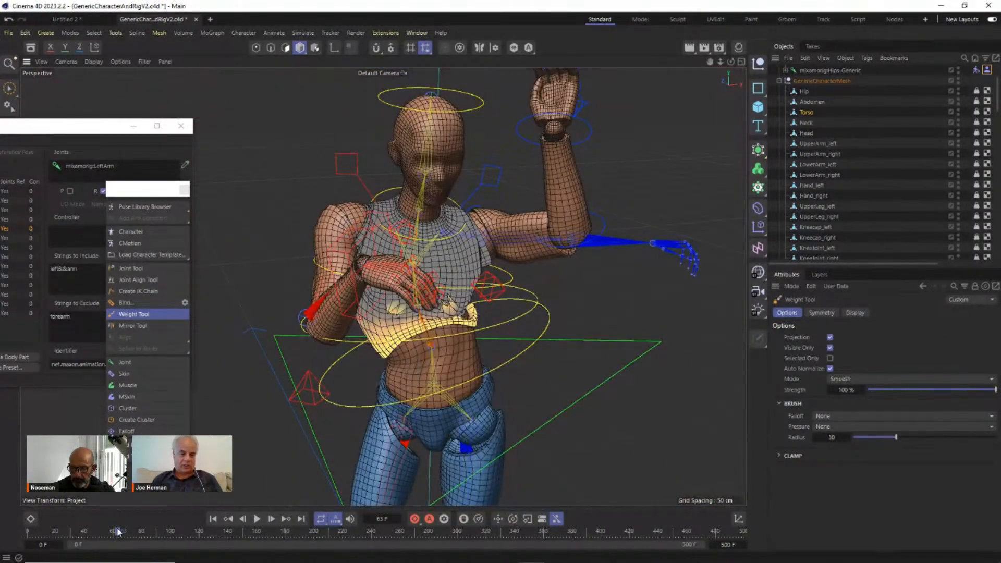
mouse_move(118, 531)
left_mouse_down()
mouse_move(278, 531)
mouse_move(188, 531)
left_mouse_up()
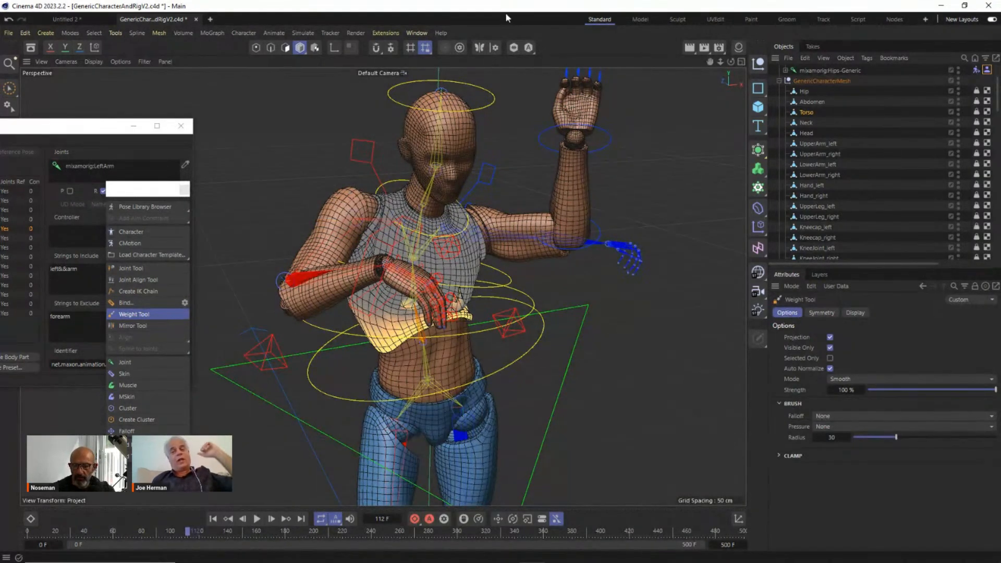
Step: Create a new empty project and minimize Cinema 4D to return to the StreamYard studio page
left_click(8, 33)
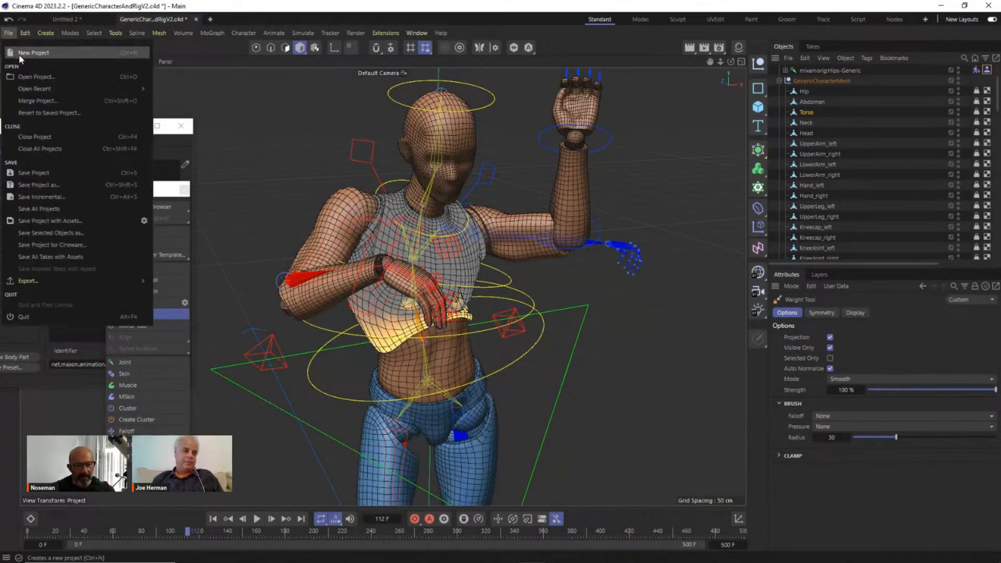
left_click(19, 54)
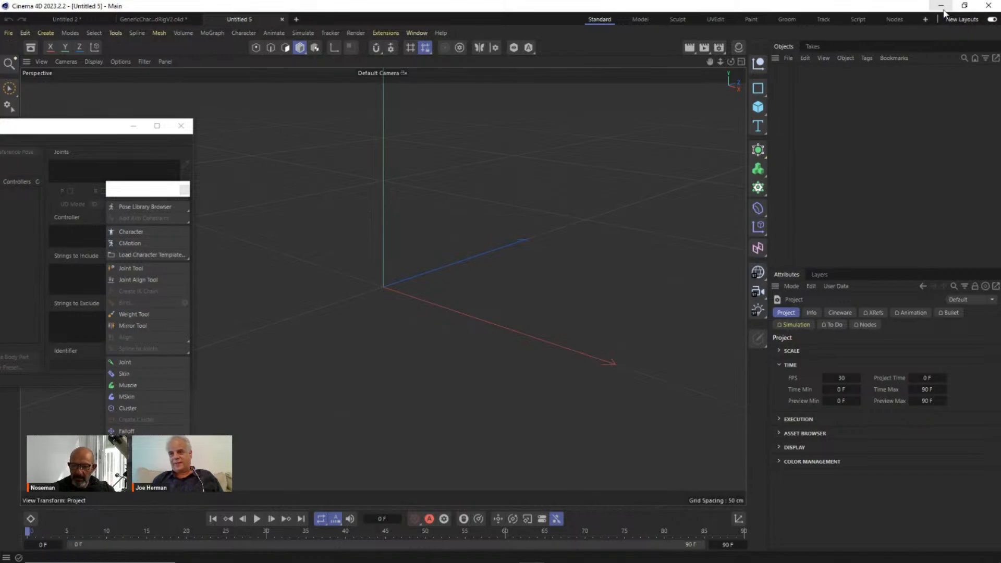
left_click(942, 7)
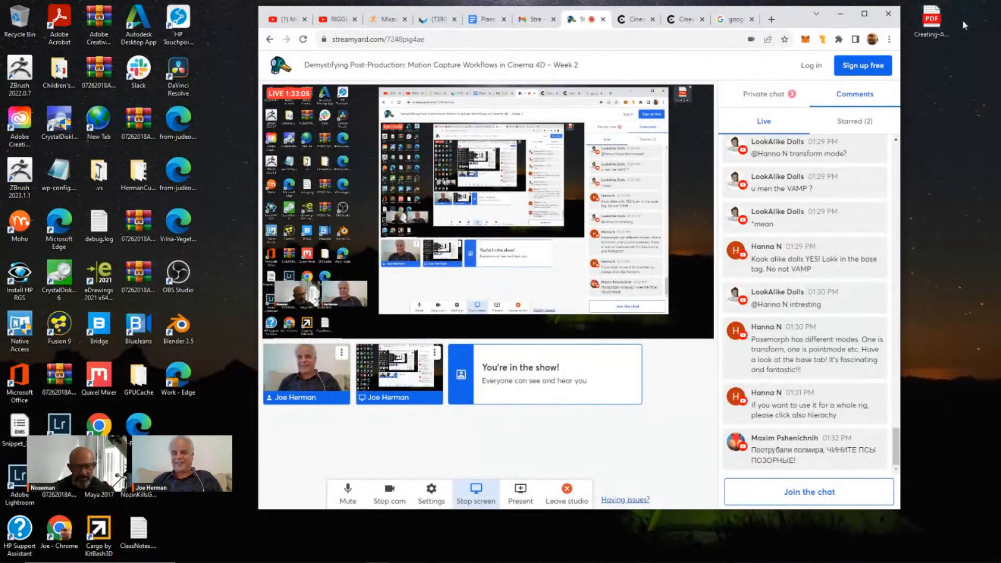
mouse_move(397, 561)
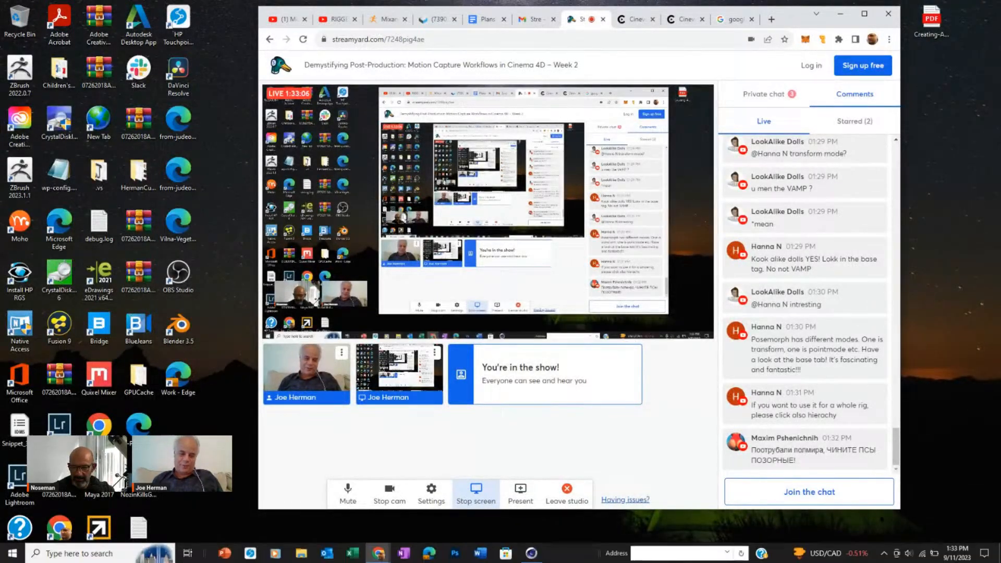
left_click(532, 555)
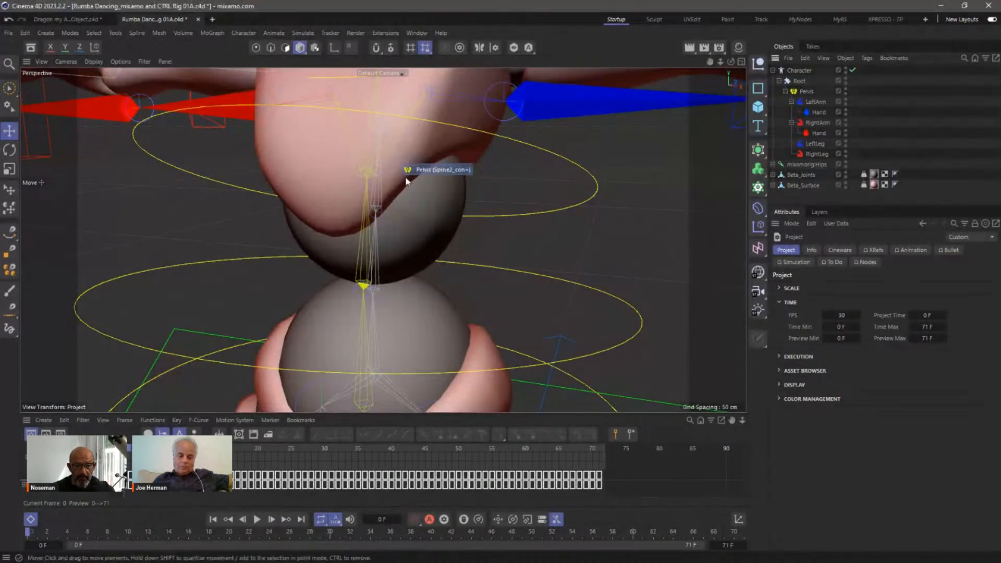
Step: Delete the Character control rig from the Rumba Dancing scene and go to the start of the animation
scroll(436, 185, "down", 8)
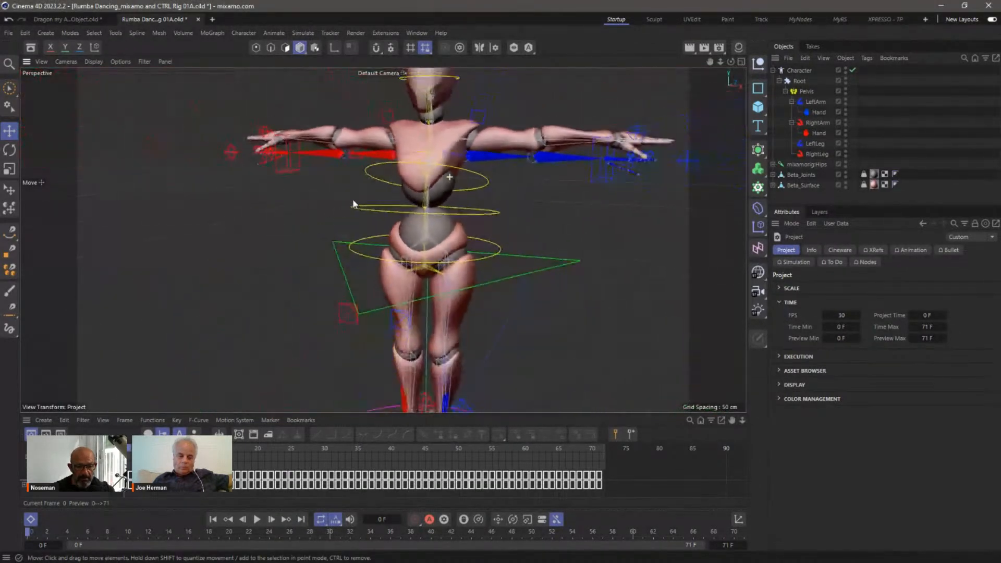
middle_click_drag(421, 214, 368, 198, "alt")
scroll(369, 198, "down", 4)
left_click_drag(368, 199, 393, 203, "alt")
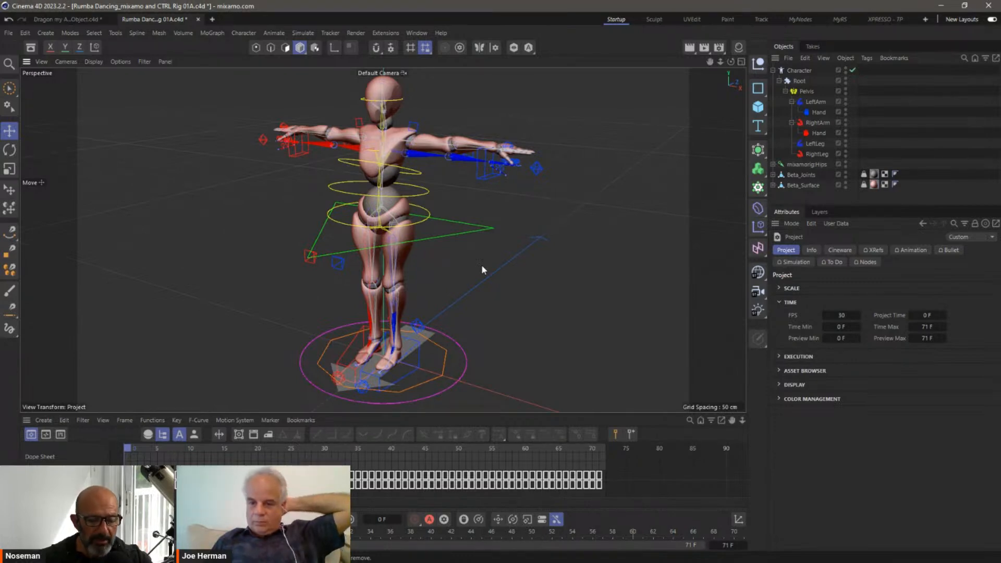
left_click(794, 72)
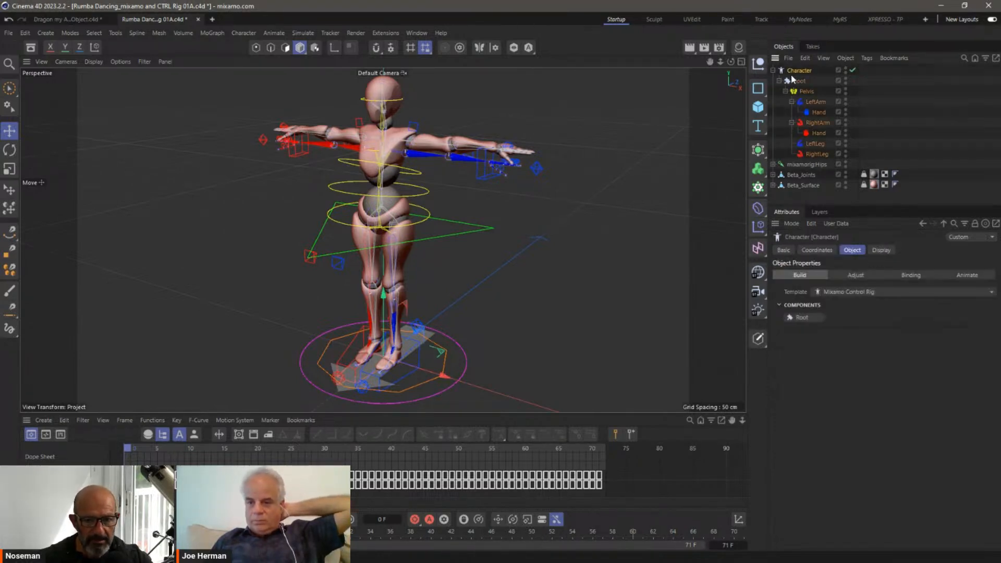
key("Delete")
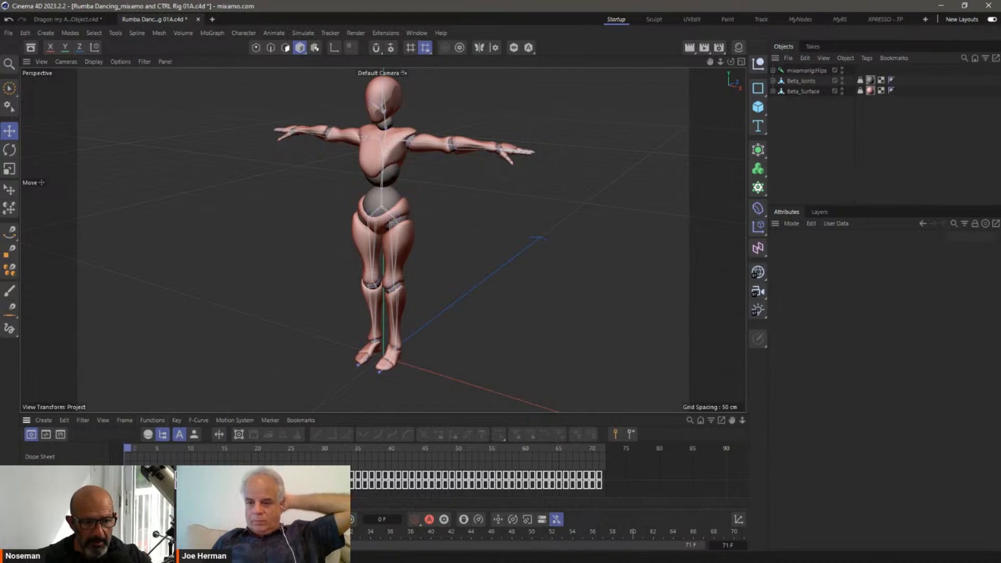
key("shift+f")
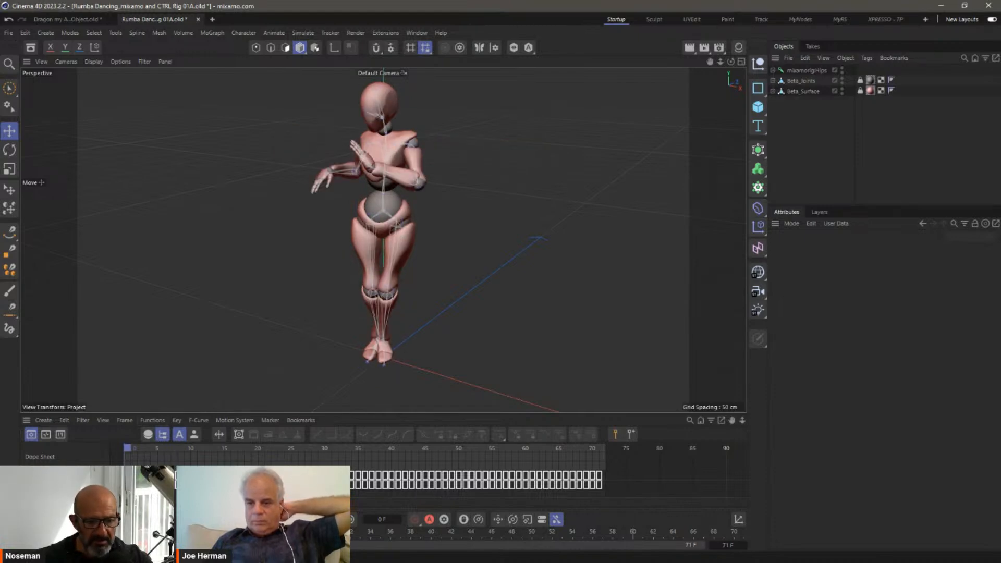
Step: Play the dance animation to review it, stop it and return to frame 0
left_click(257, 519)
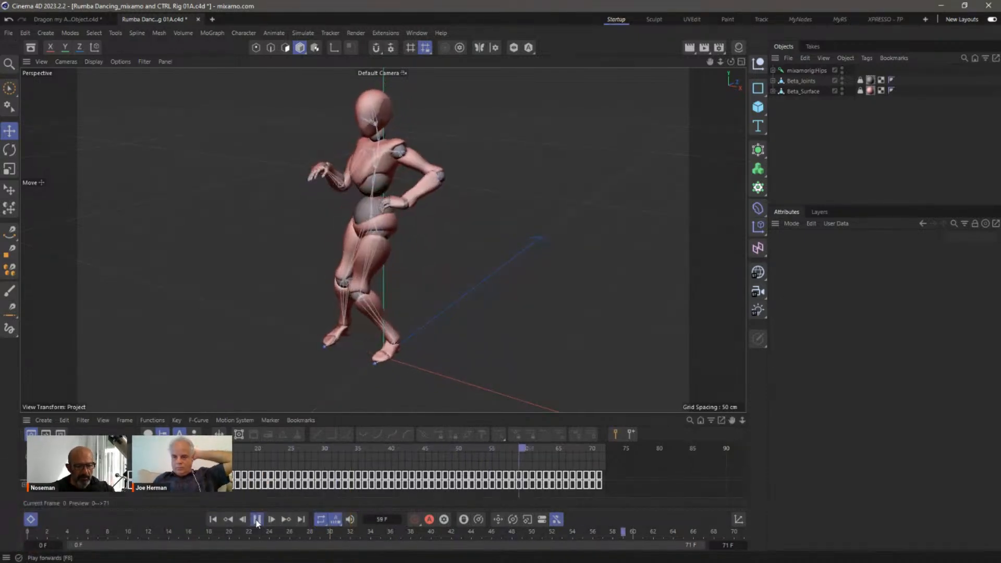
left_click(257, 520)
left_click(214, 519)
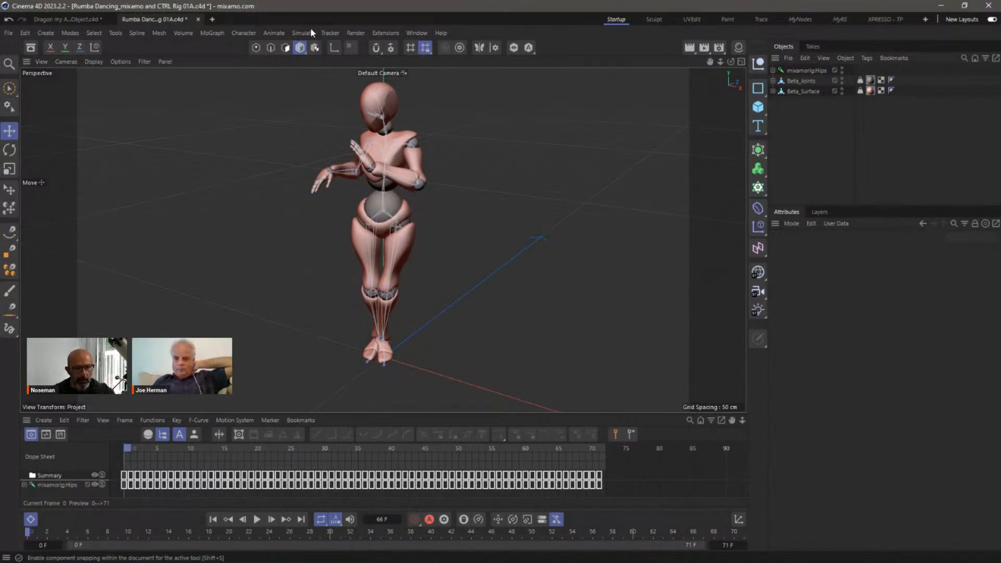
Step: Add a Character object with the Mixamo Control Rig template, and build its Root and Pelvis components
left_click(244, 34)
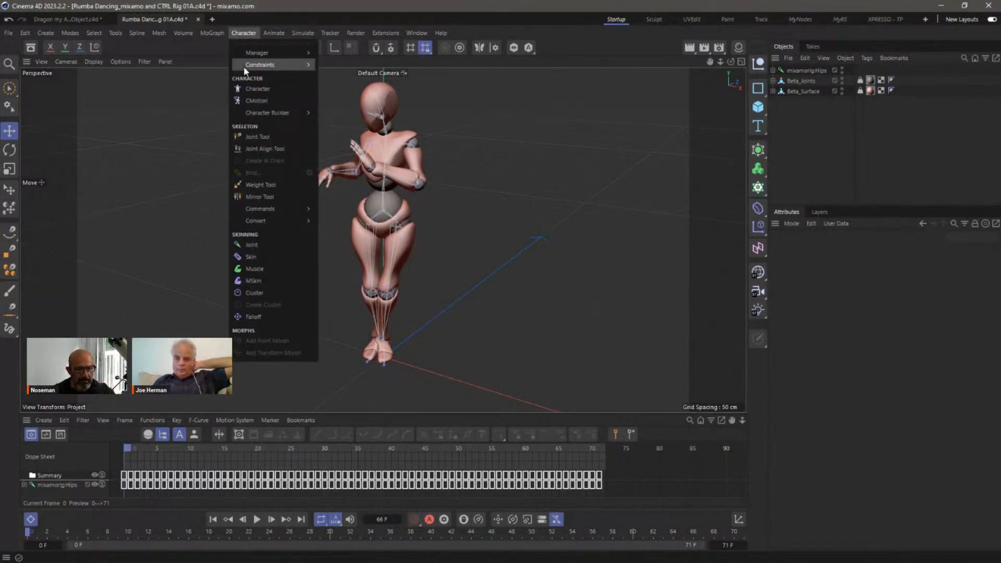
left_click(252, 92)
left_click(861, 292)
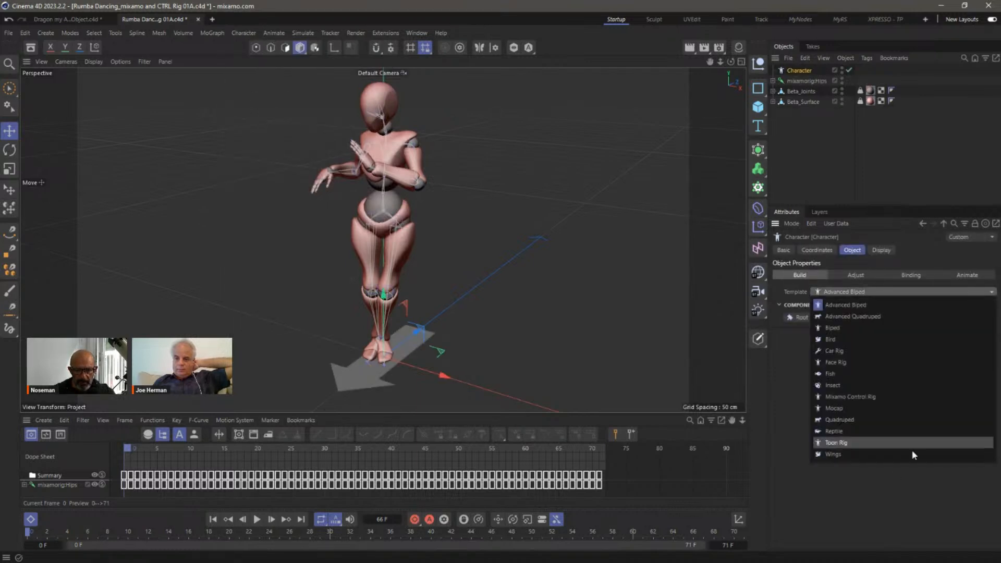
left_click(898, 396)
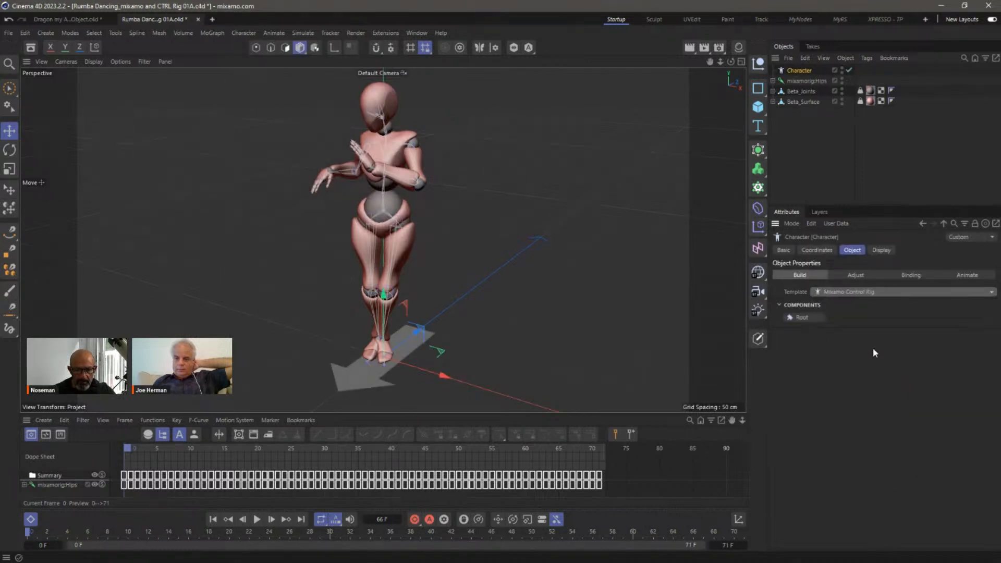
left_click(800, 318)
left_click(818, 318)
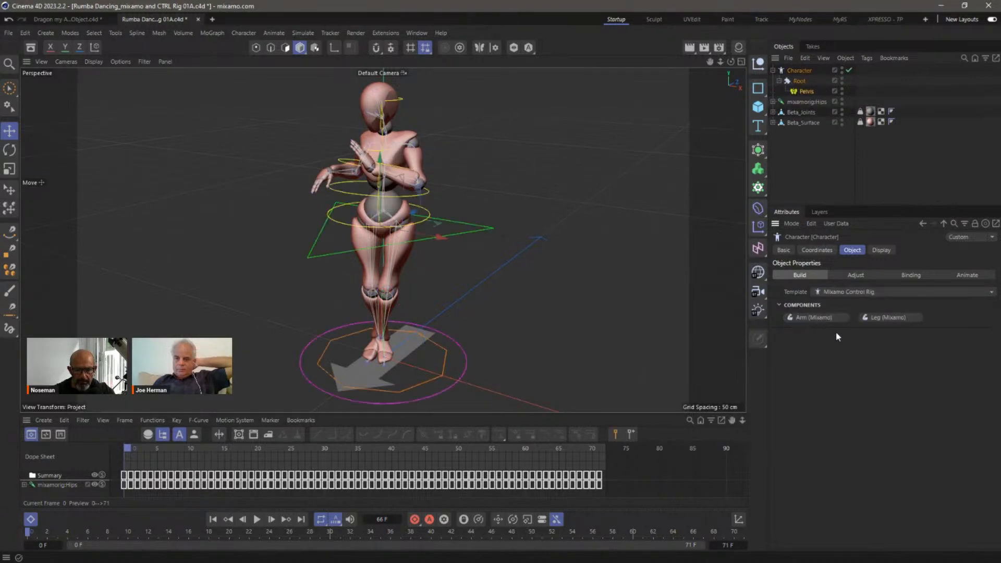
Step: Add Mixamo arms and legs to both sides of the Pelvis, and hands to both arms
left_click(816, 317)
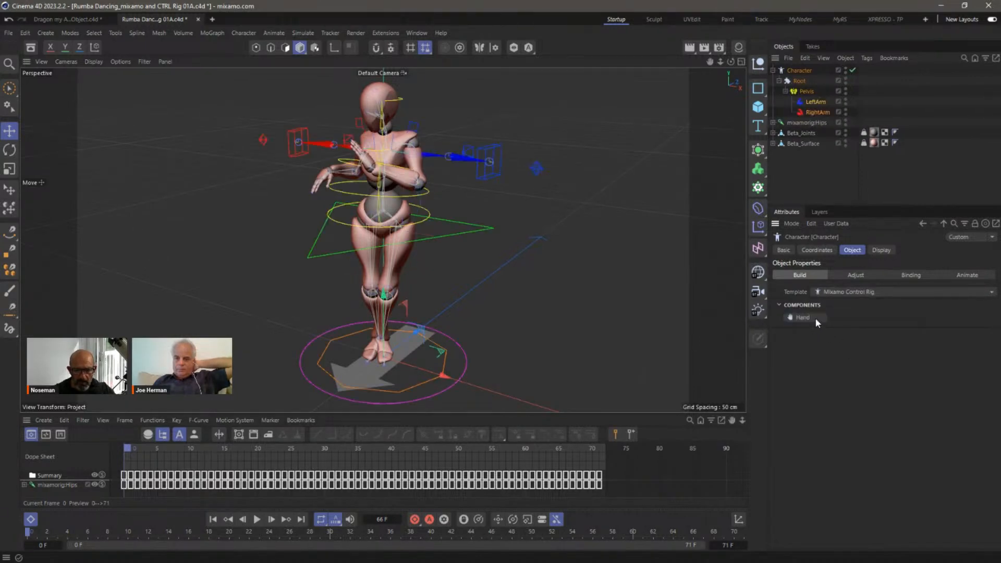
left_click(806, 92)
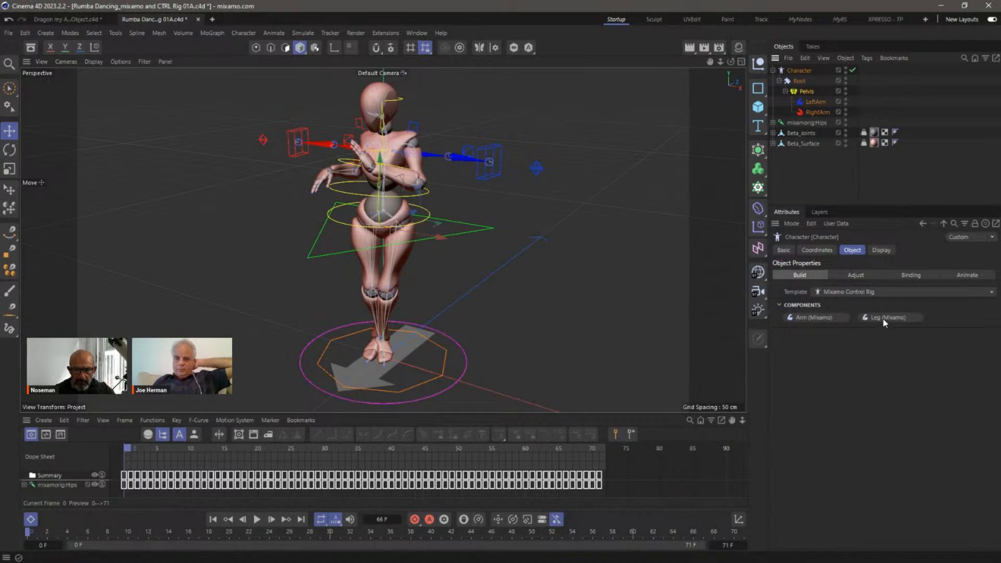
left_click(884, 319)
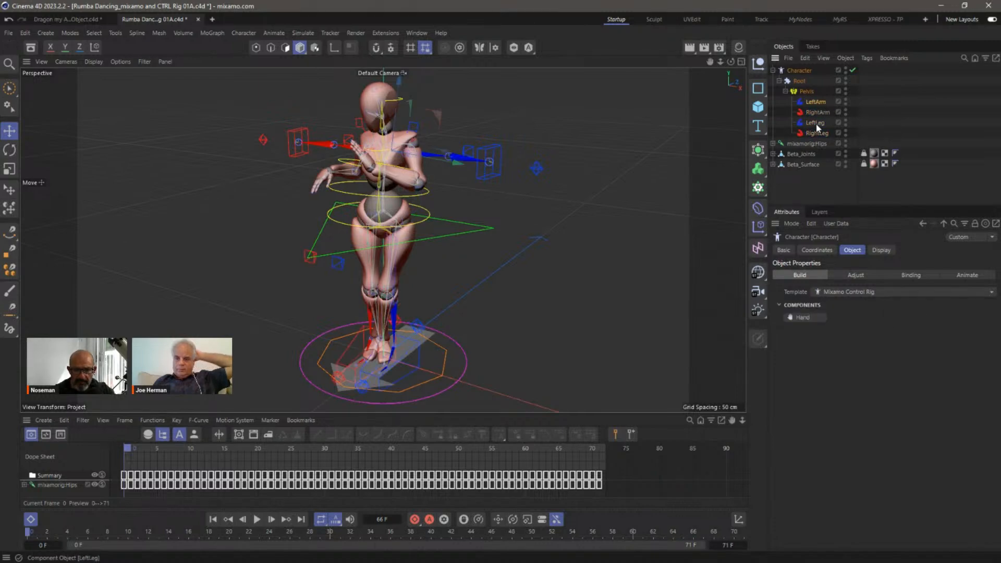
left_click(806, 318)
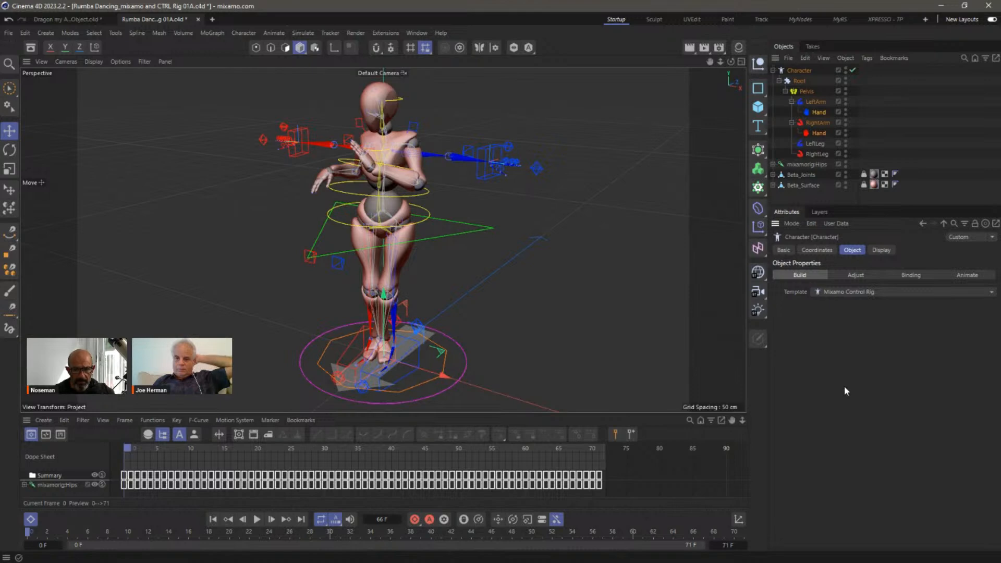
Step: Disable all animation tracks in the Dope Sheet, run a test playback and return to frame 0
left_click(94, 475)
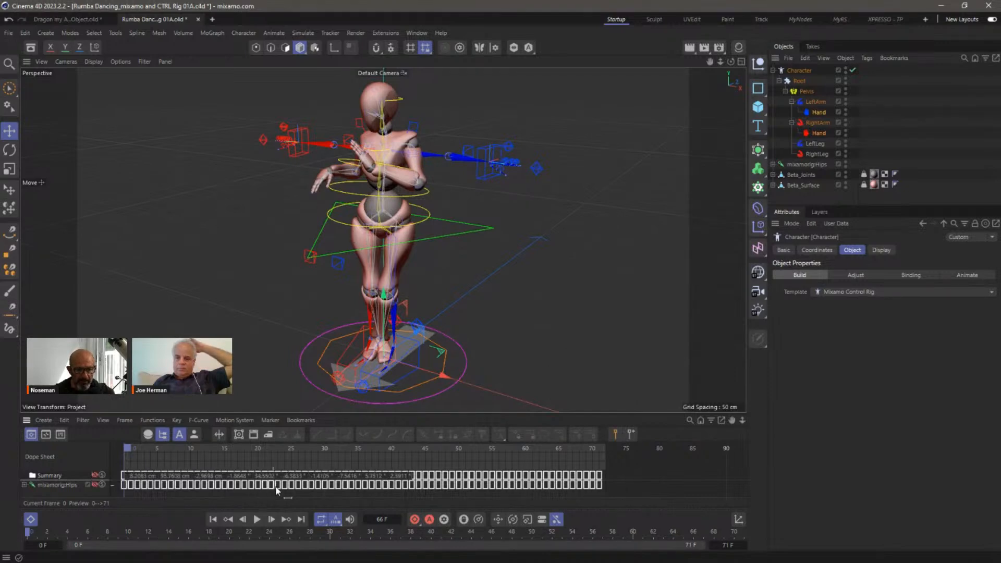
left_click(257, 520)
left_click(257, 520)
left_click(214, 520)
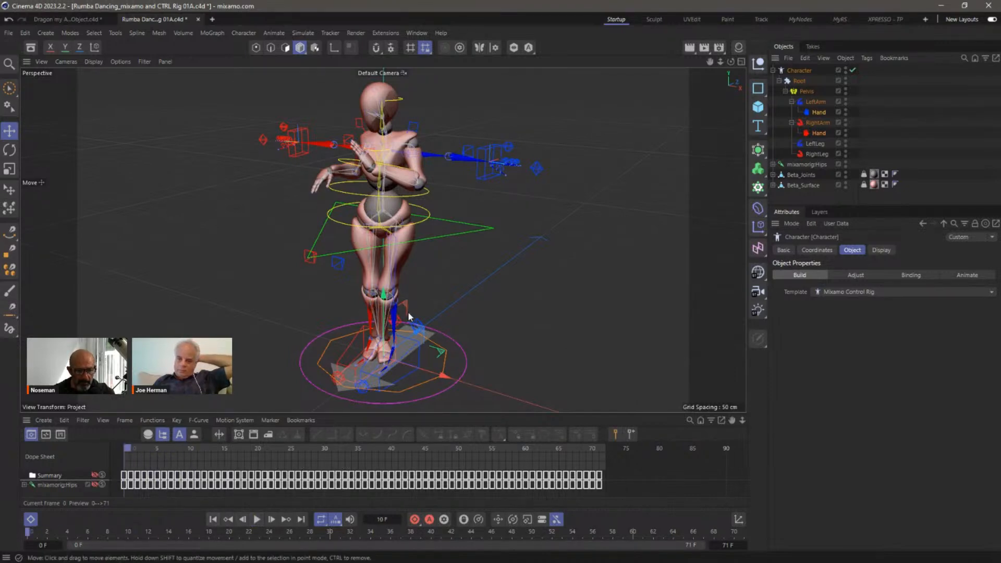
Step: Reset the bind pose on the weight tags of Beta_Joints and Beta_Surface together
left_click(865, 175)
left_click(865, 185, "shift")
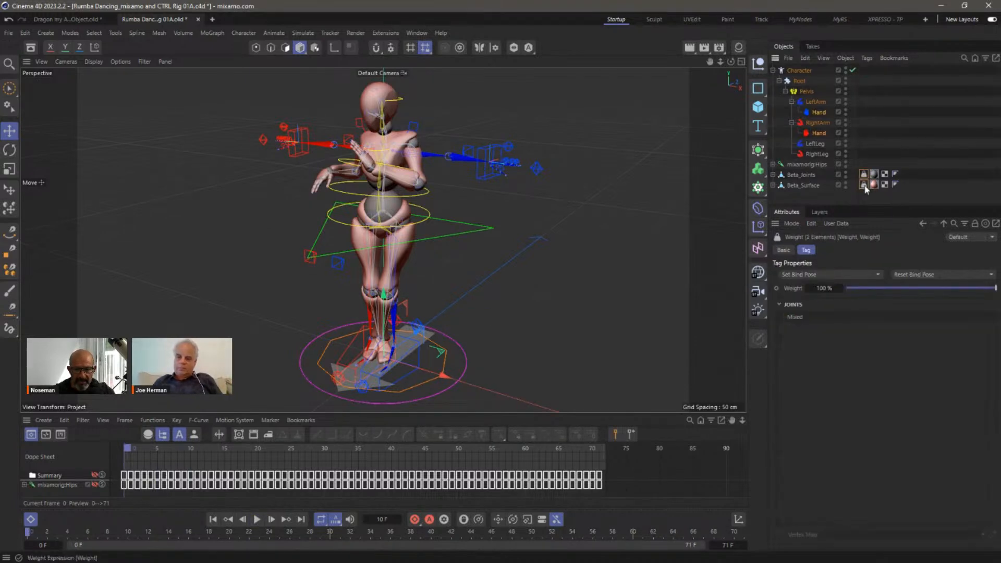
left_click(926, 275)
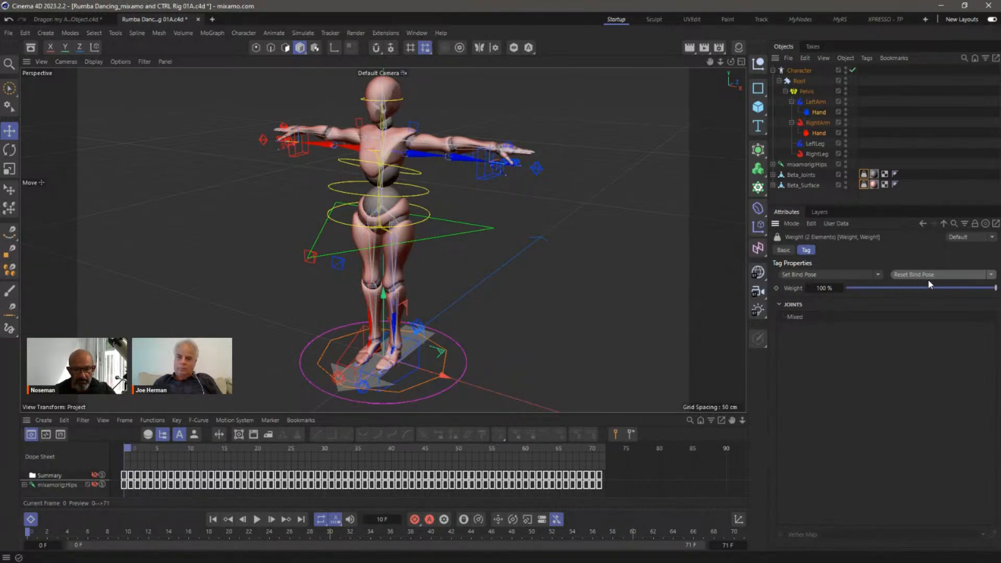
Step: Try the Character rig's Adjust mode, undo the switch back to Build, and save the project
left_click(800, 71)
left_click(869, 274)
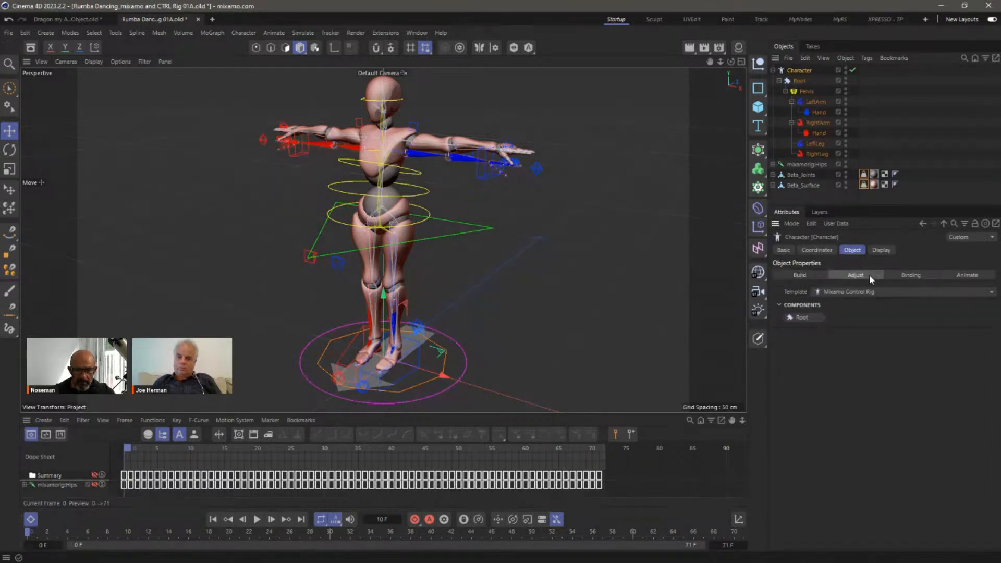
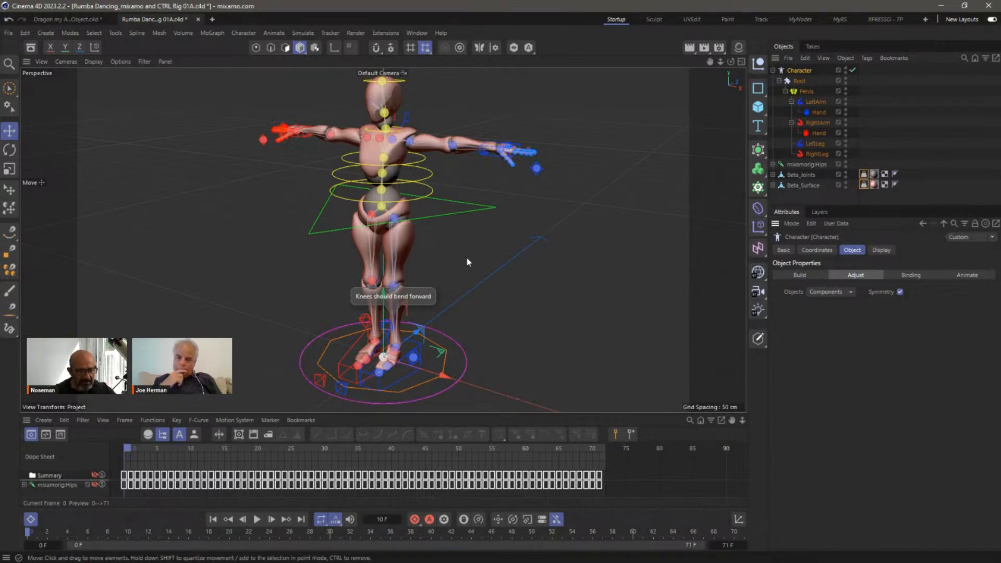
key("ctrl+z")
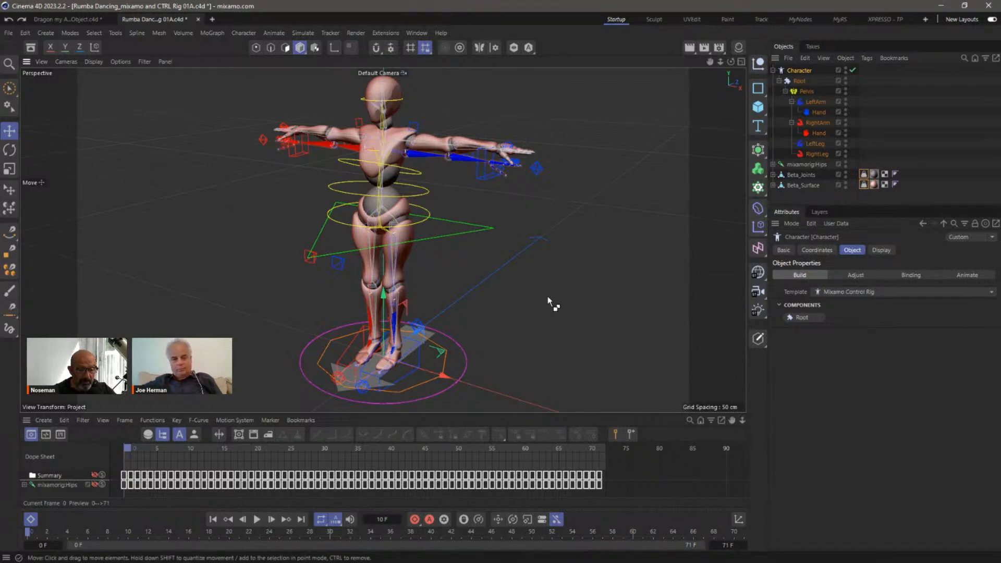
key("ctrl+s")
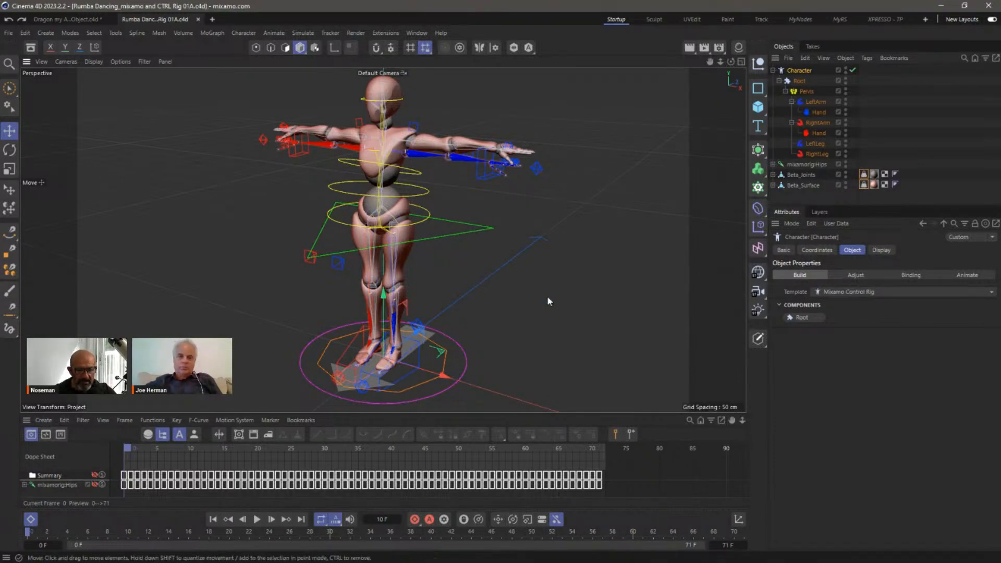
Step: Switch the Character to Adjust mode, inspect the child joints of mixamorig:Hips, and undo the mode switch
left_click(857, 276)
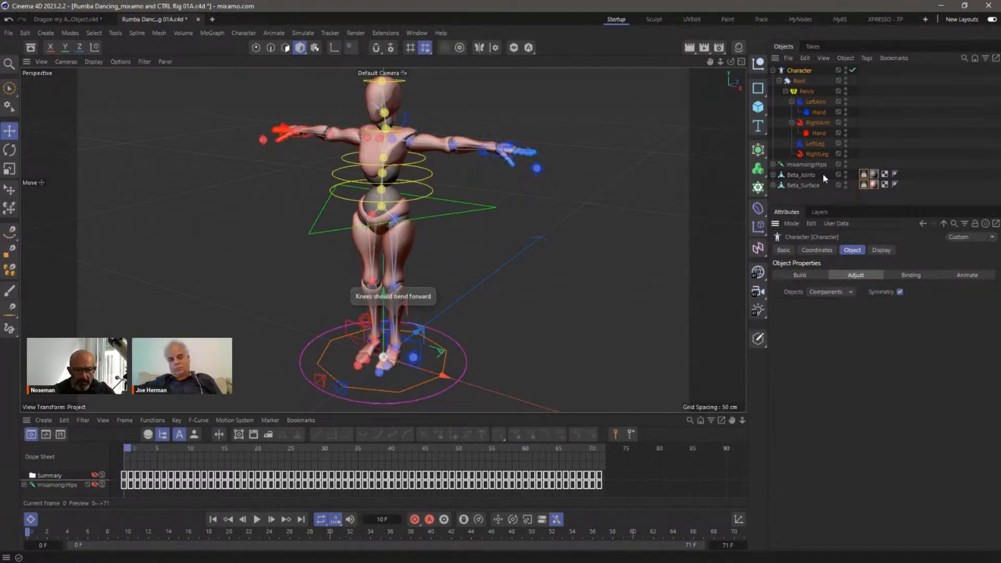
left_click(773, 164)
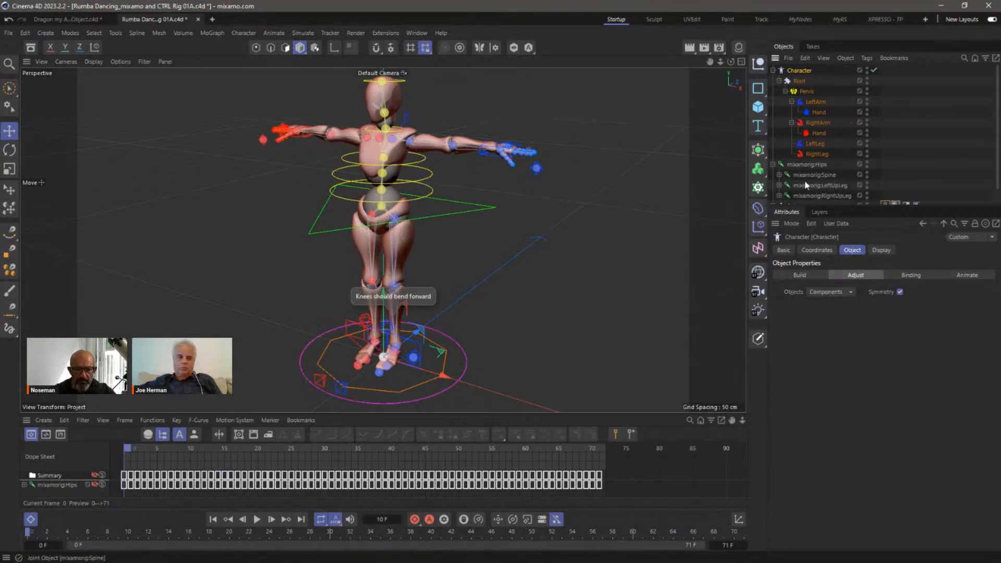
left_click(773, 165)
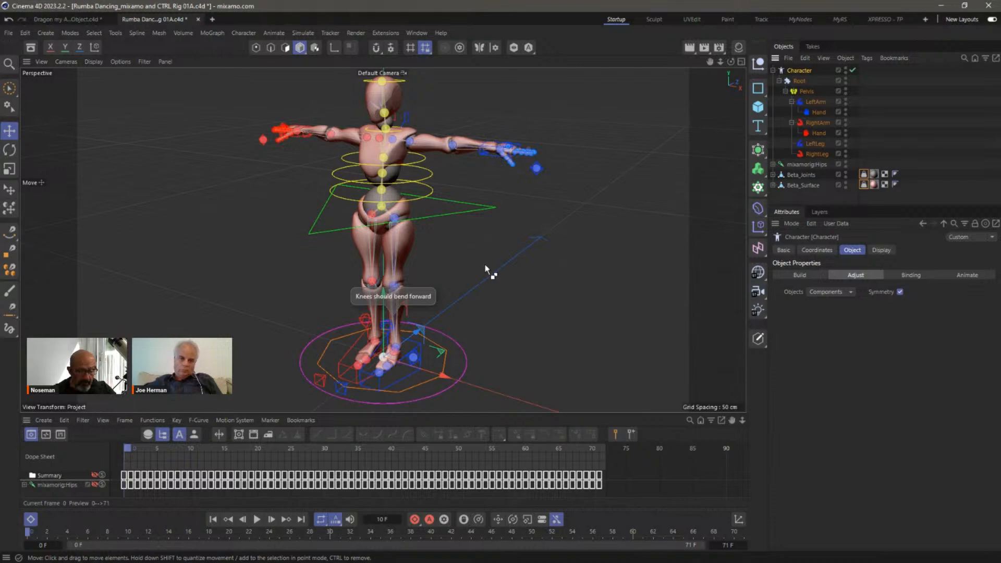
key("ctrl+z")
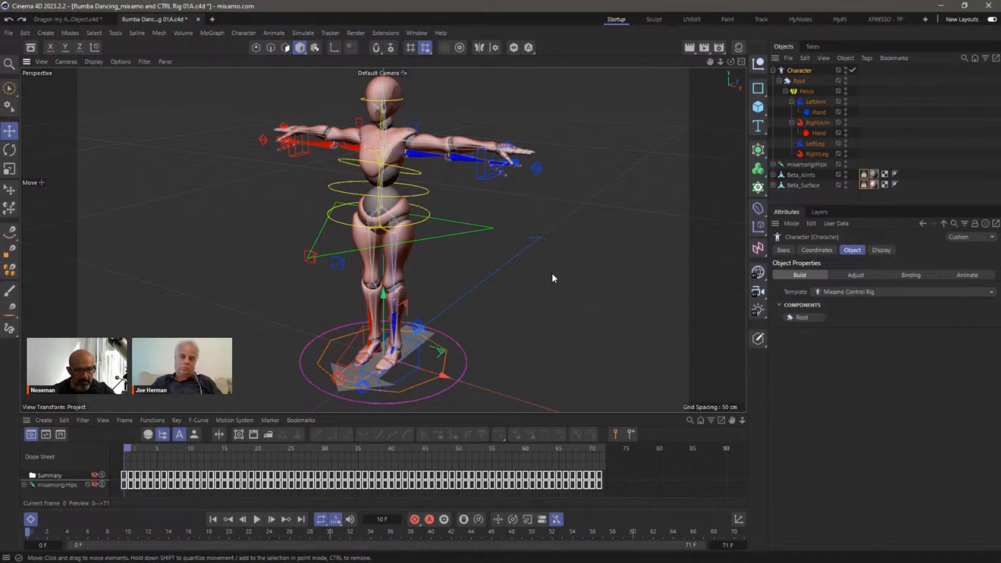
Step: Fit the rig in Adjust mode, switch it to Animate, and retarget all its controls to the mixamorig skeleton
left_click(867, 275)
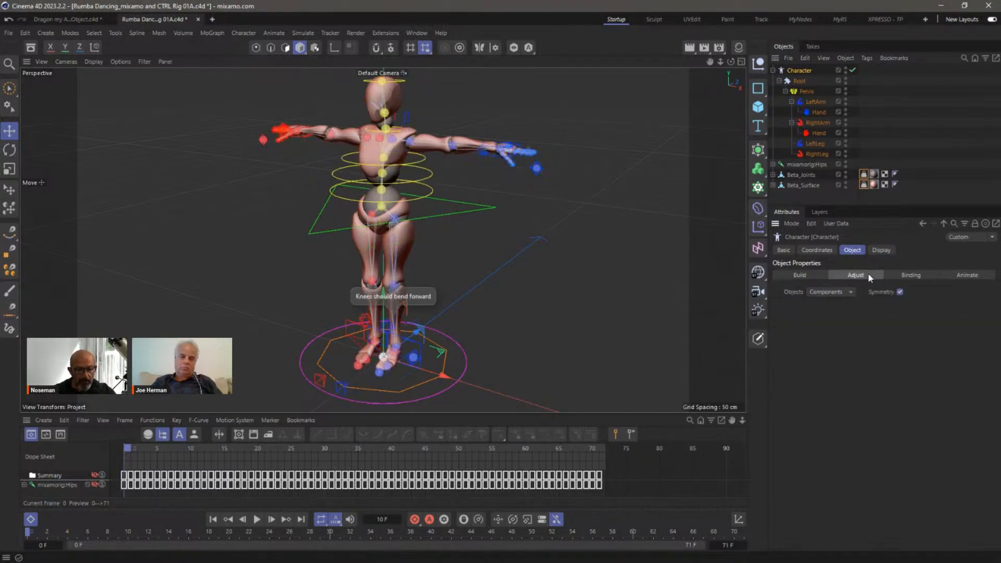
left_click(971, 277)
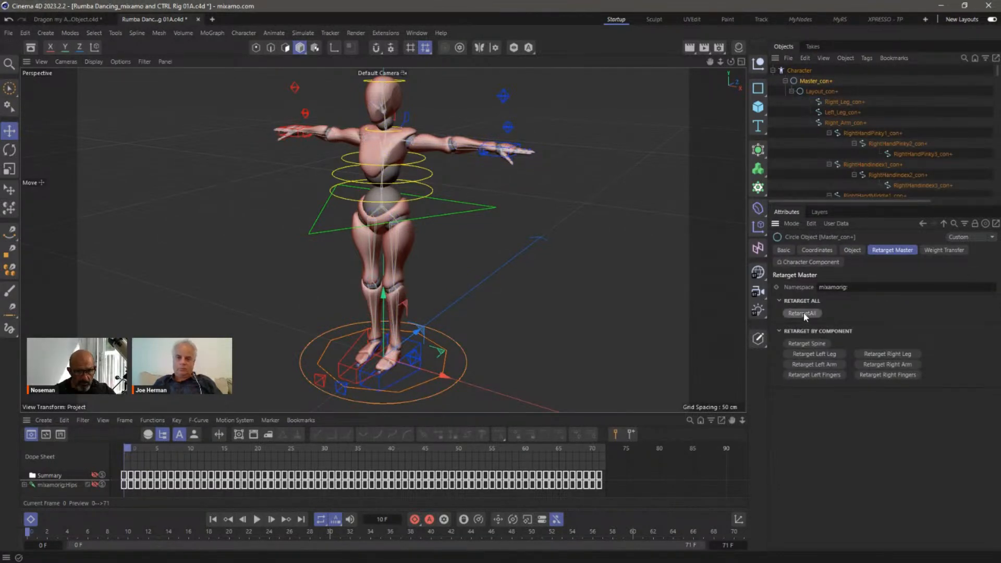
Step: Add Beta_Joints and Beta_Surface to the Weight Transfer geometries of Master_con+
left_click(786, 81)
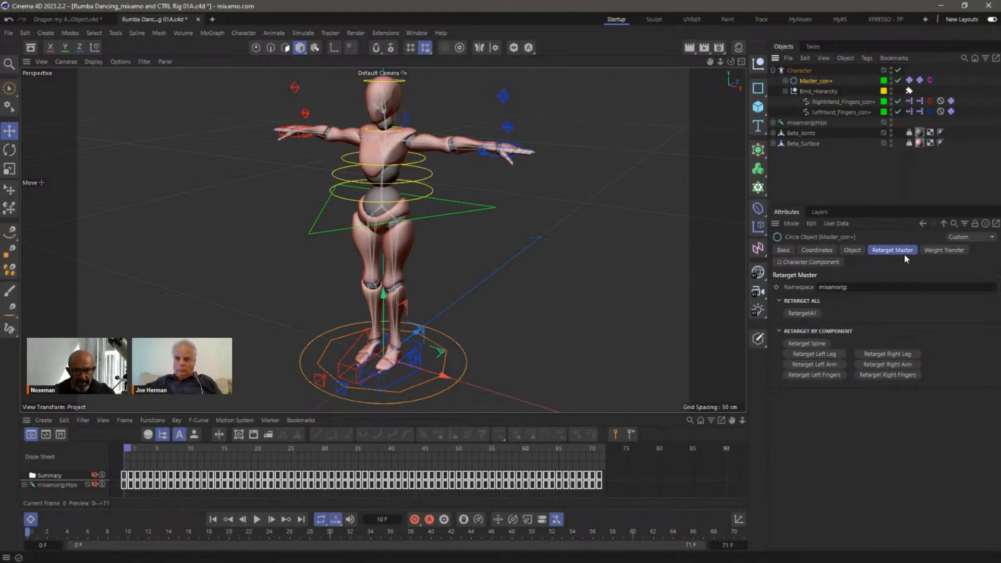
left_click(941, 253)
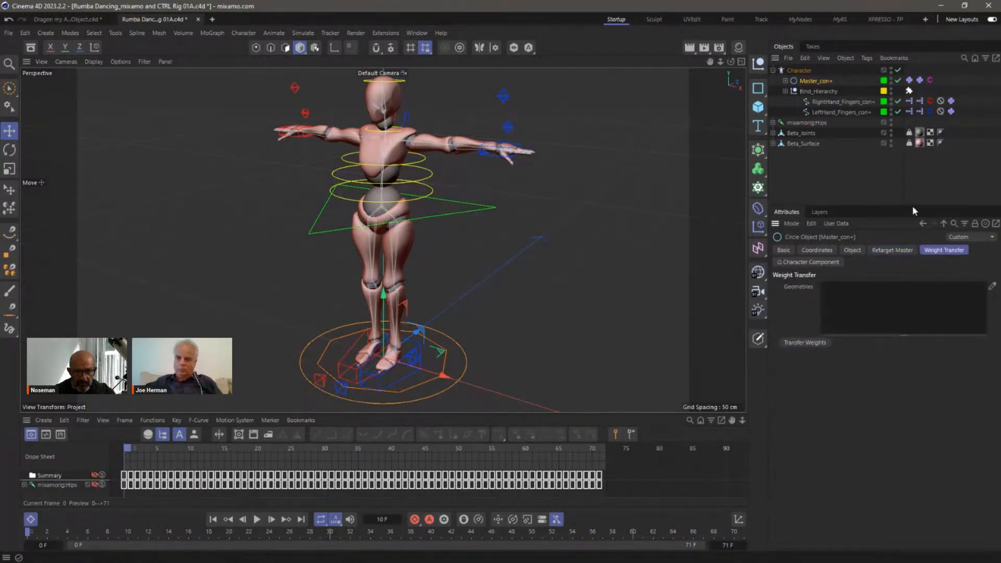
left_click_drag(801, 132, 866, 291)
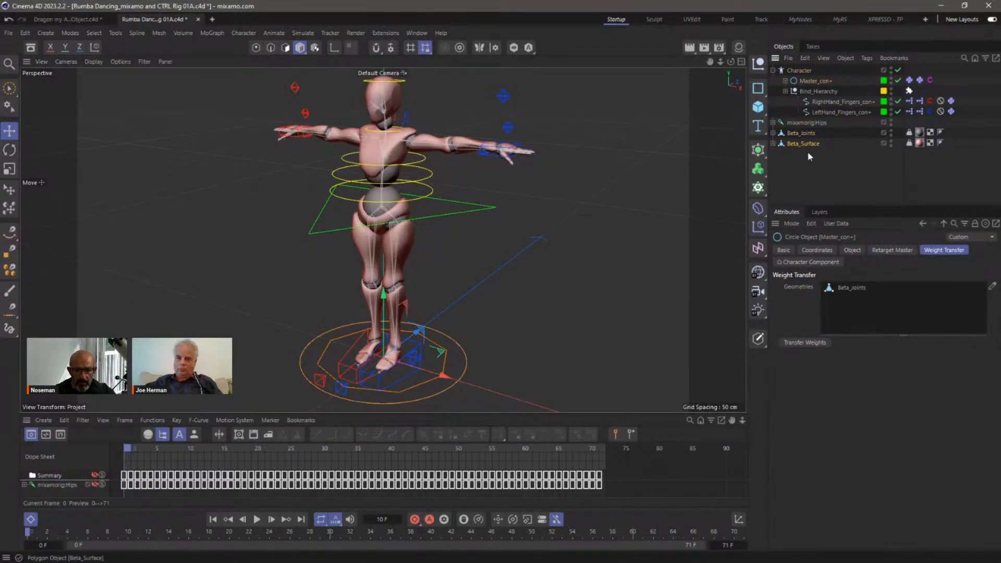
left_click_drag(805, 144, 854, 308)
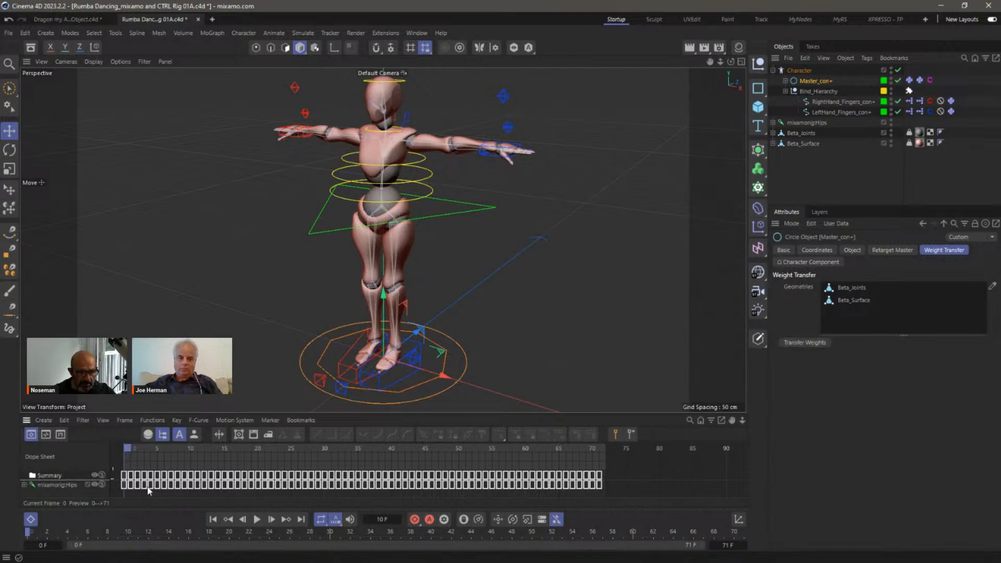
Step: Play the dance with the animation tracks enabled, examine the leg joints from the side, and return to frame 0
left_click(256, 519)
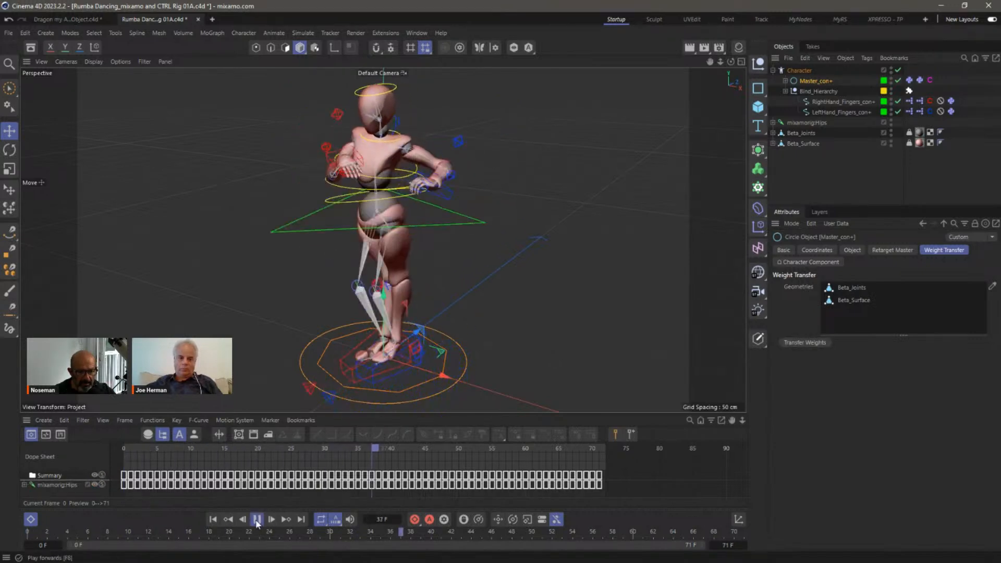
left_click(257, 521)
left_click_drag(414, 289, 506, 320, "alt")
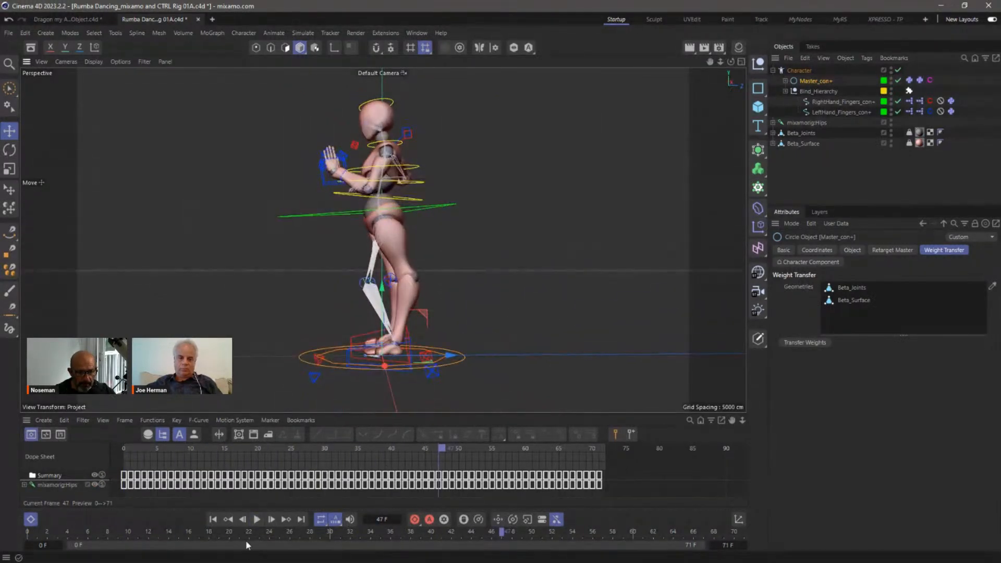
left_click(257, 520)
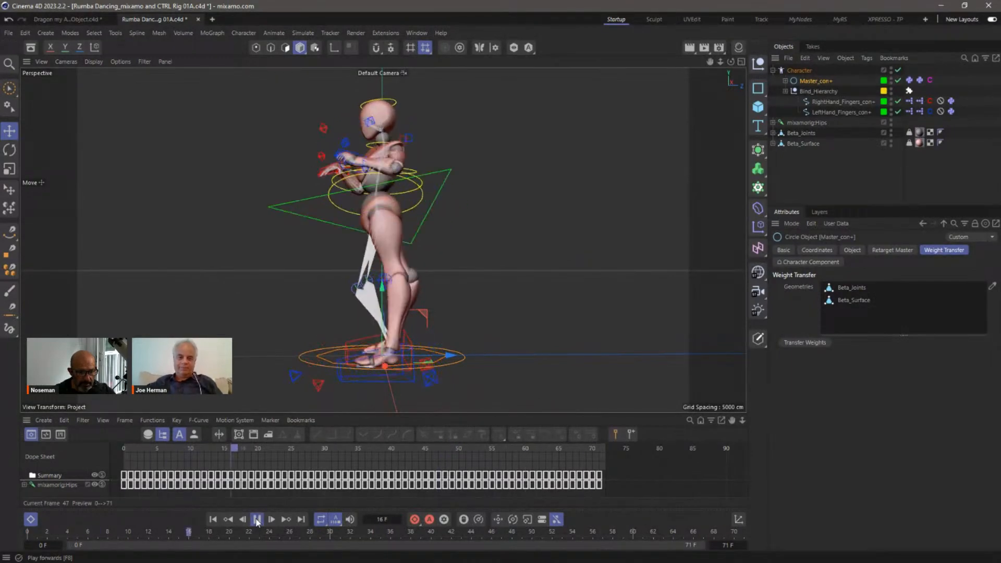
left_click(256, 519)
left_click(213, 520)
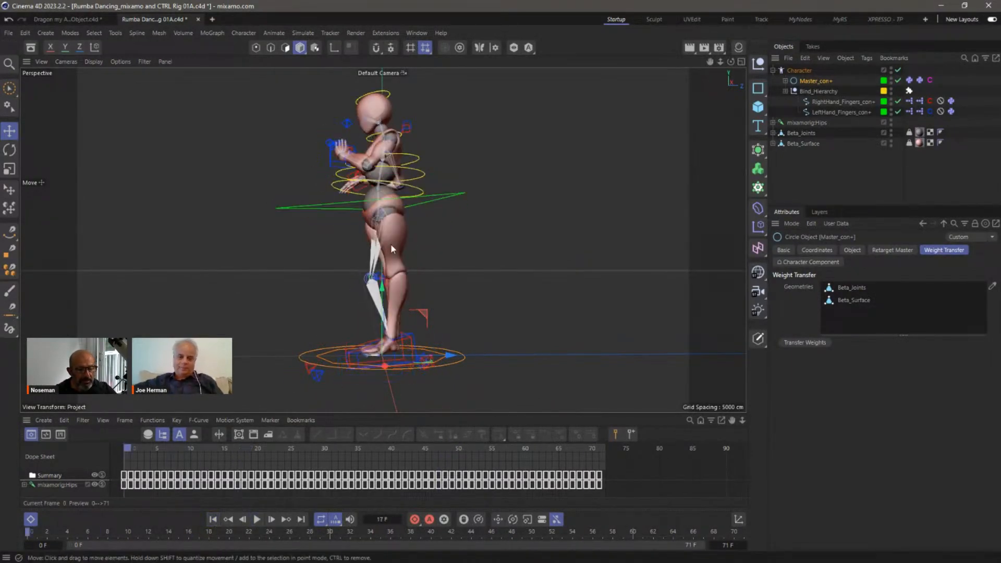
left_click_drag(393, 239, 352, 250, "alt")
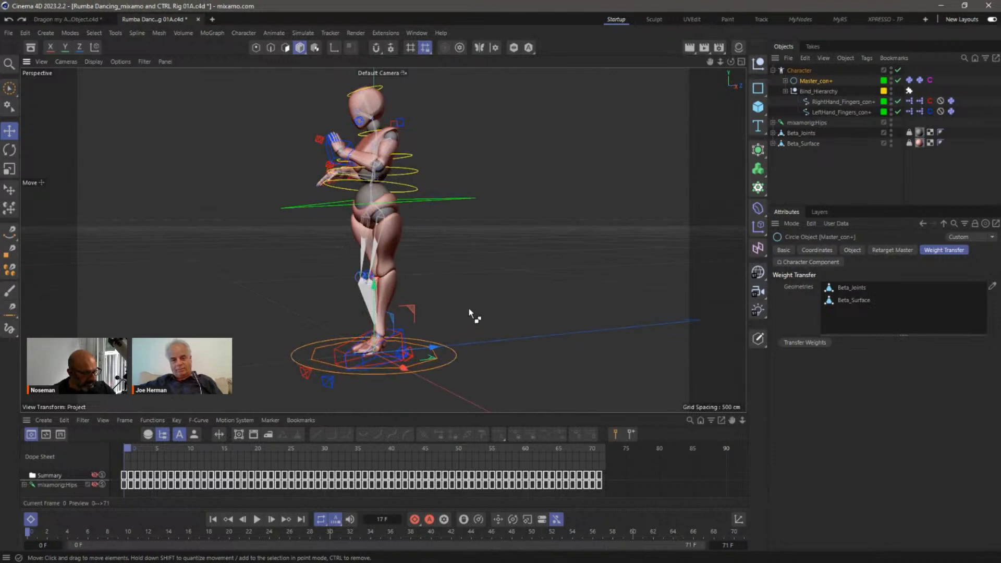
Step: Undo the weight transfer and retargeting back to the rig's Build stage, and inspect the upper body up close
key("ctrl+z")
key("ctrl+z")
key("ctrl+z")
key("ctrl+z")
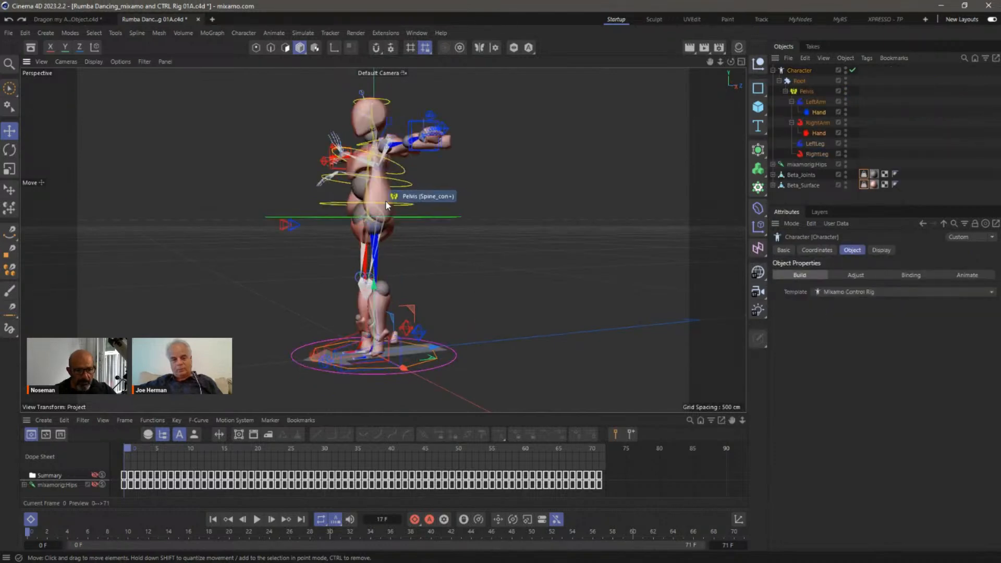
left_click_drag(386, 200, 395, 287, "alt")
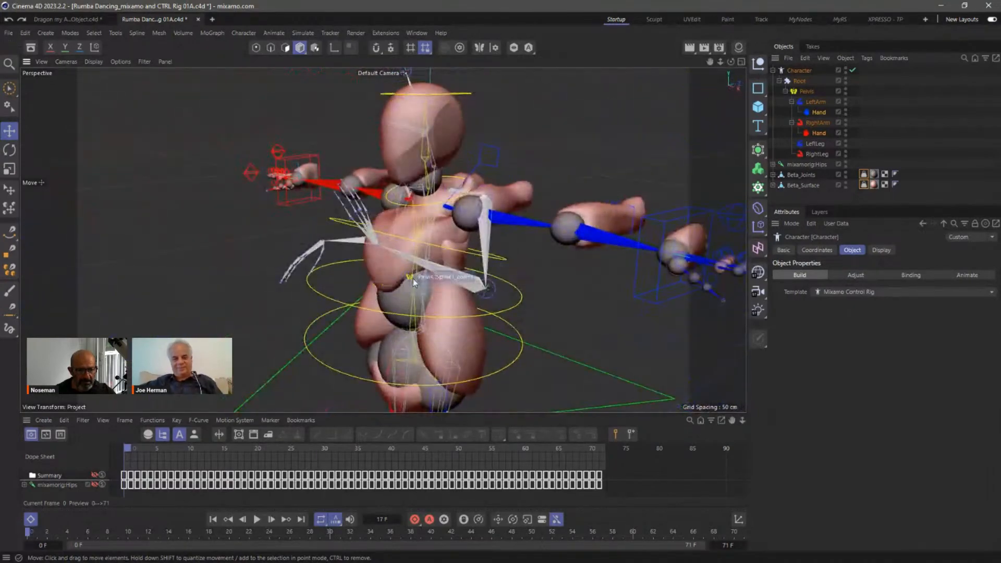
Step: Check the full figure from the front and revert the Rumba Dancing project to its saved version
scroll(396, 287, "down", 8)
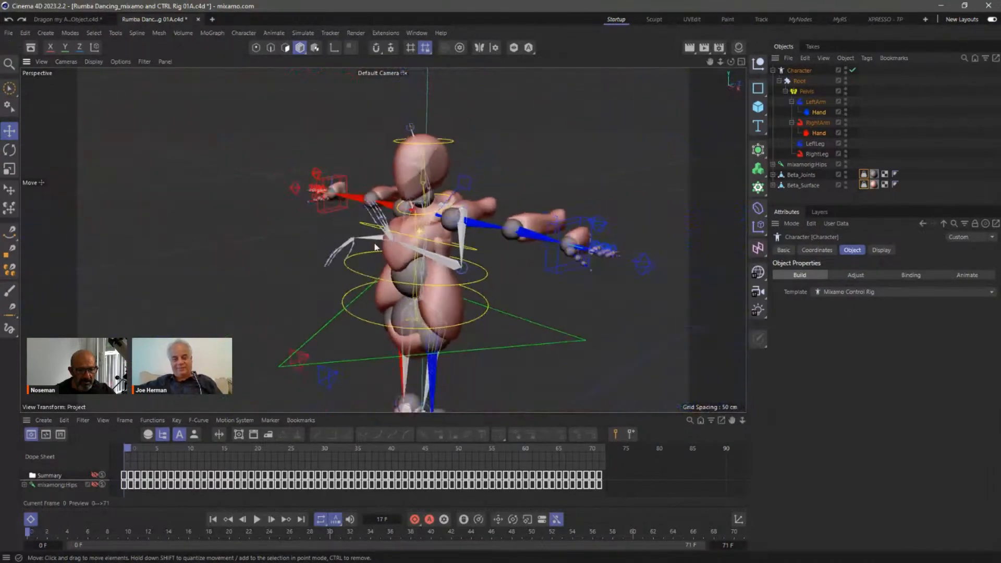
middle_click_drag(395, 261, 358, 210, "alt")
left_click_drag(356, 207, 365, 207, "alt")
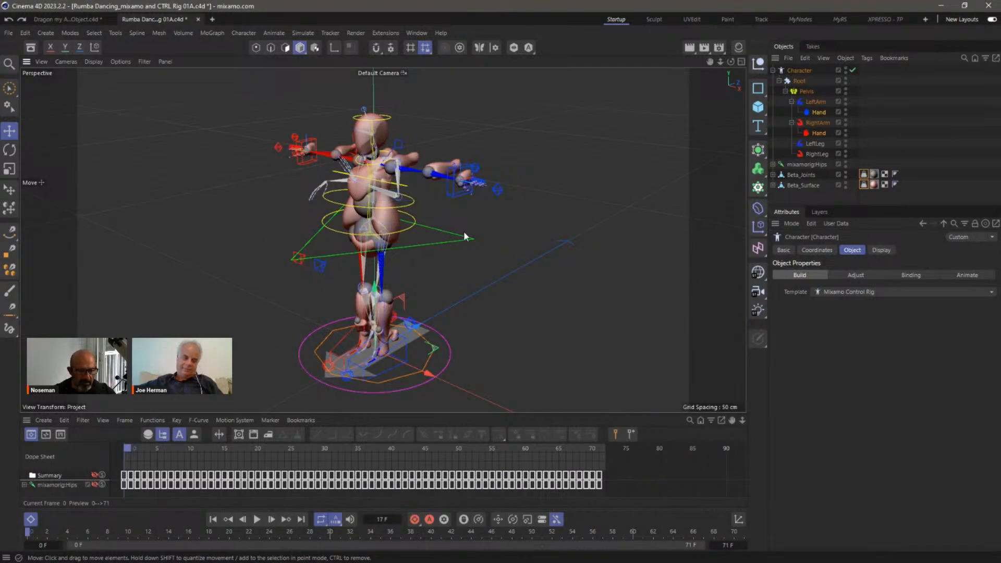
left_click(9, 32)
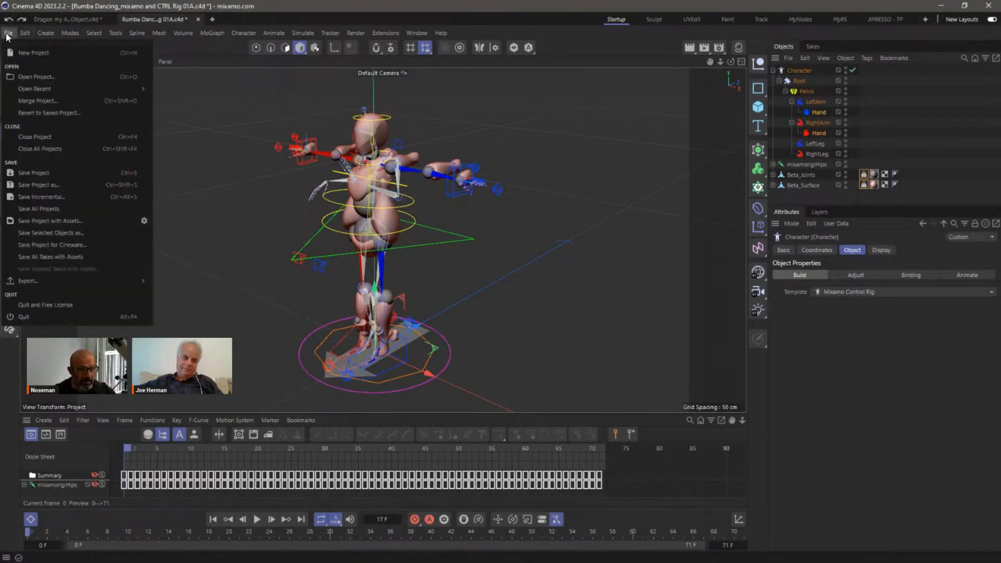
left_click(46, 113)
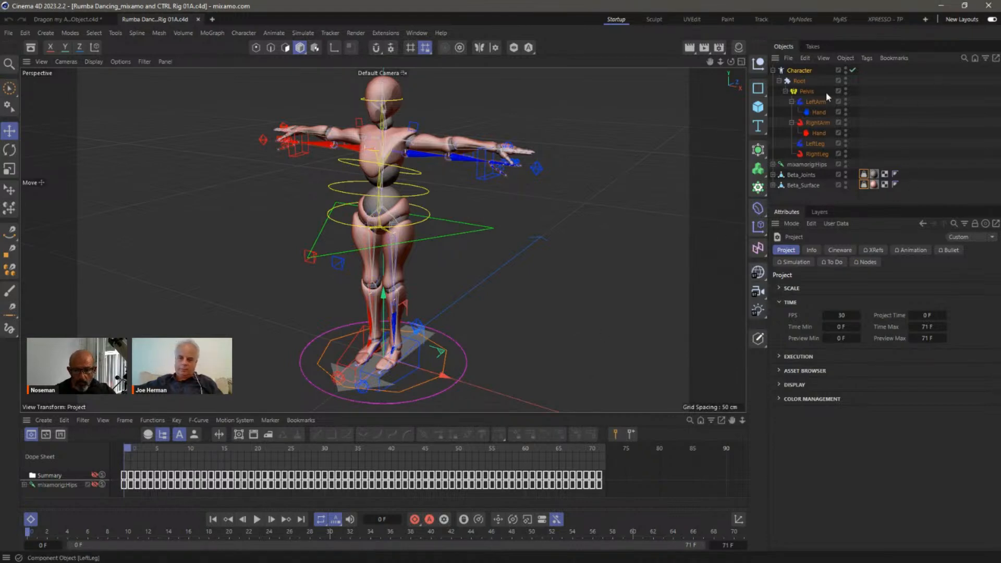
Step: Switch the Character to Adjust mode and examine the knee joints up close from the side
left_click(806, 72)
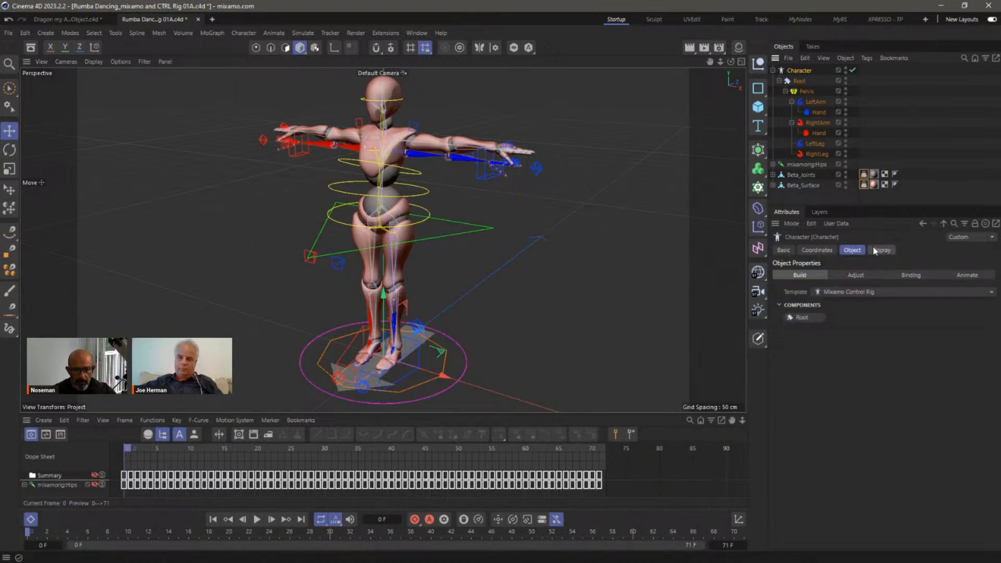
left_click(864, 276)
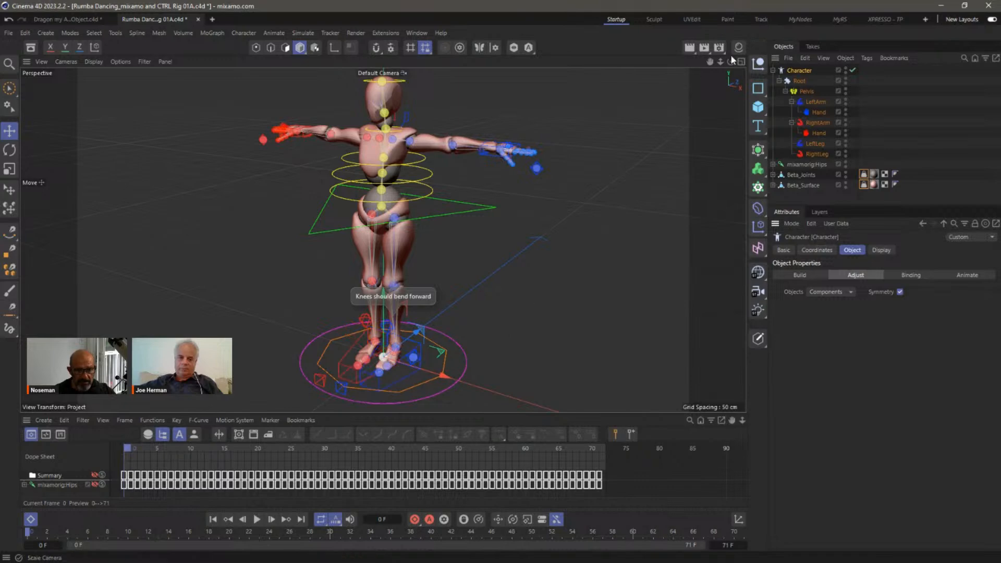
scroll(383, 290, "up", 5)
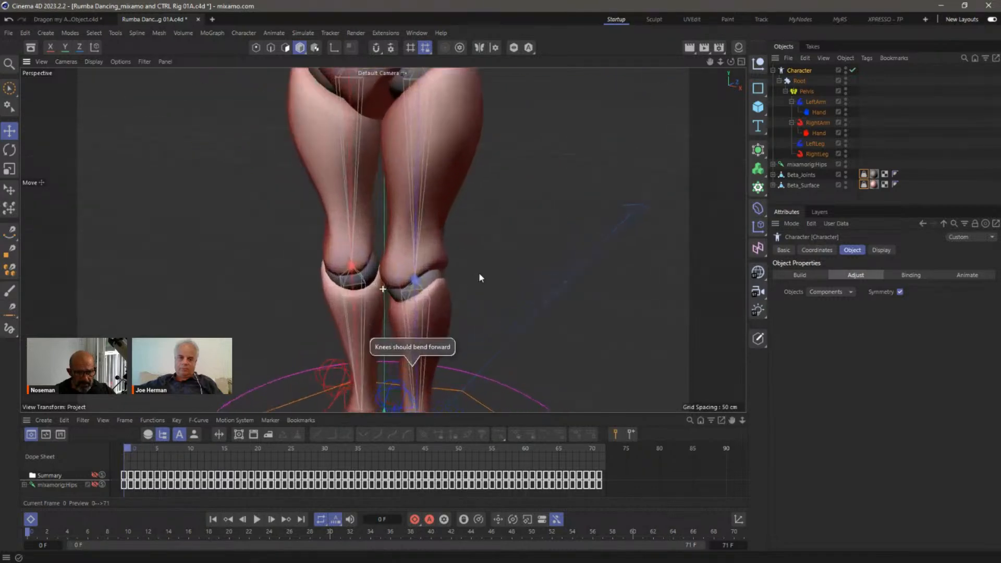
left_click_drag(479, 275, 539, 300, "alt")
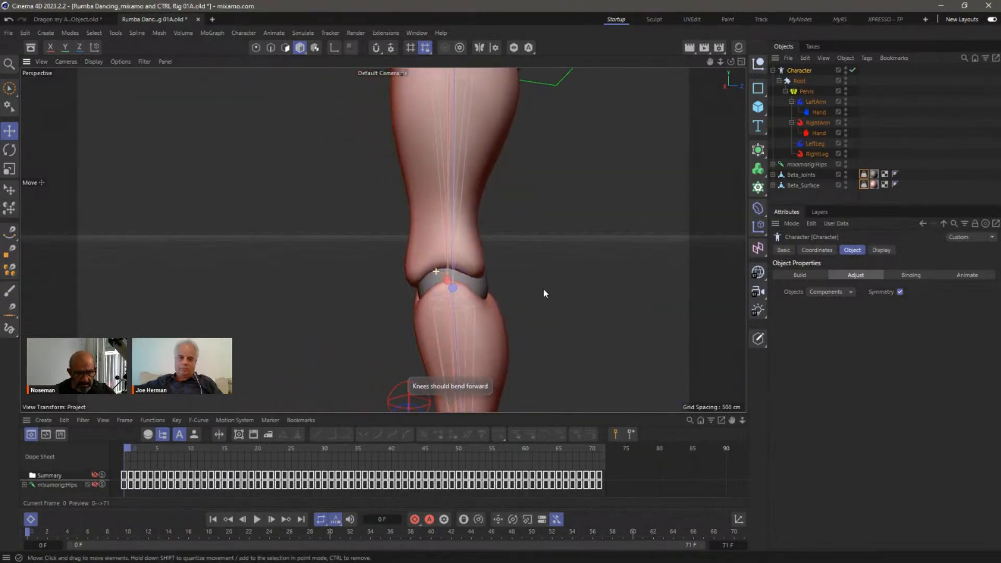
left_click(741, 62)
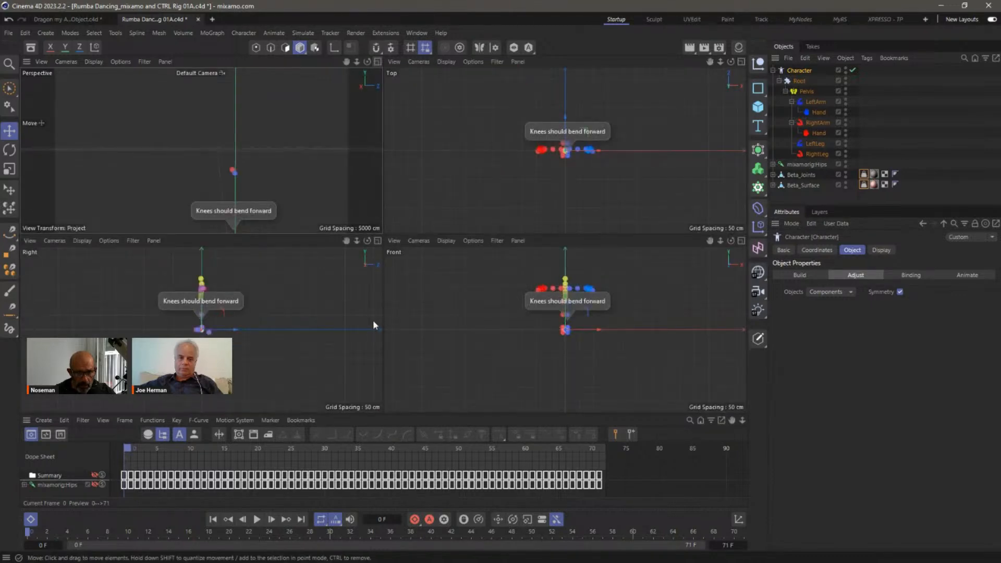
left_click(378, 239)
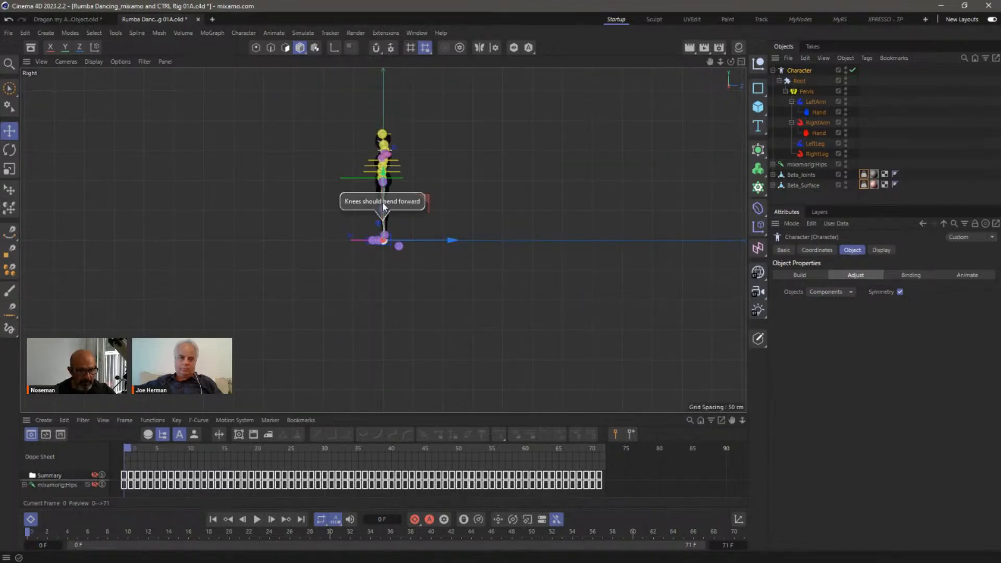
scroll(389, 205, "up", 10)
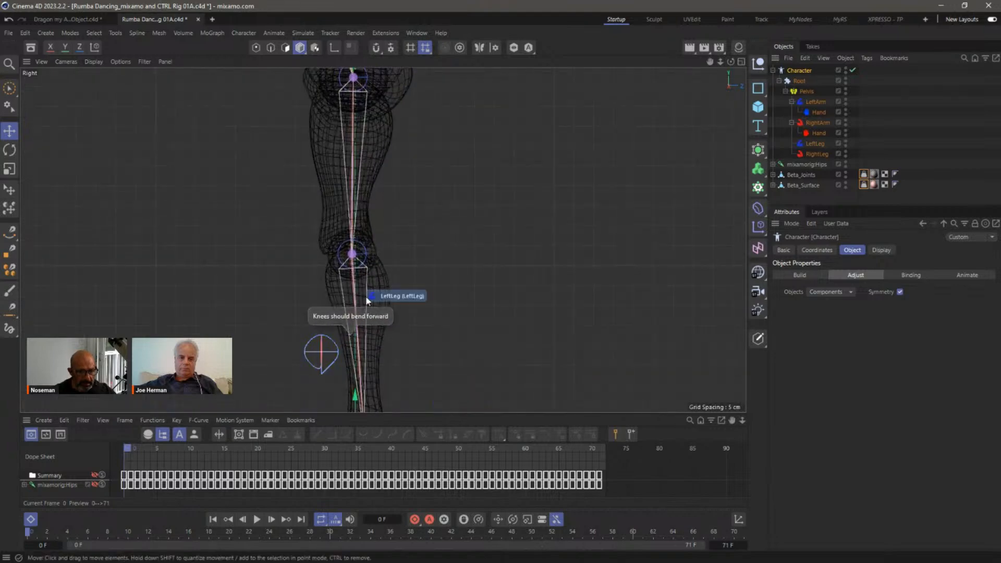
middle_click_drag(367, 301, 397, 244, "alt")
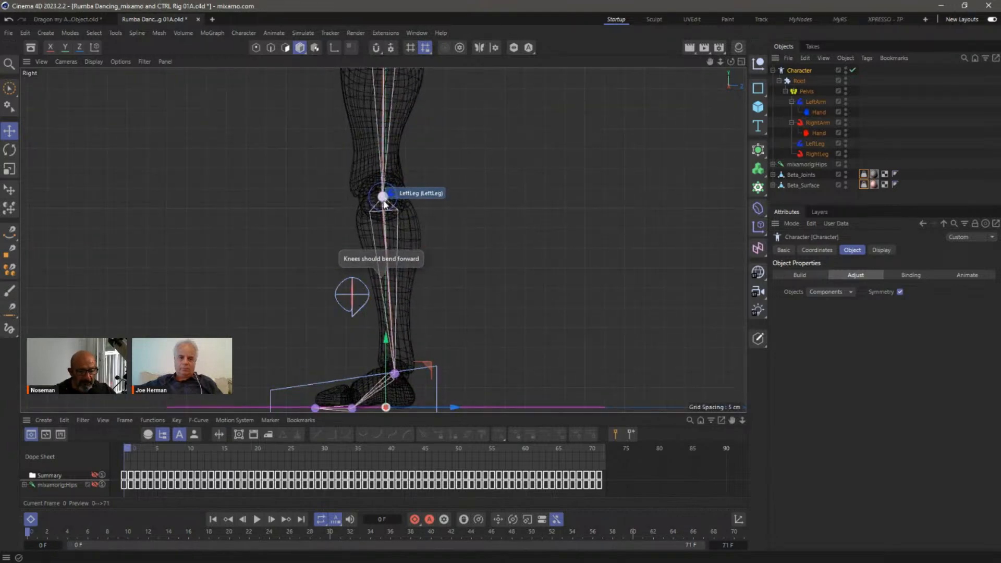
scroll(385, 204, "up", 10)
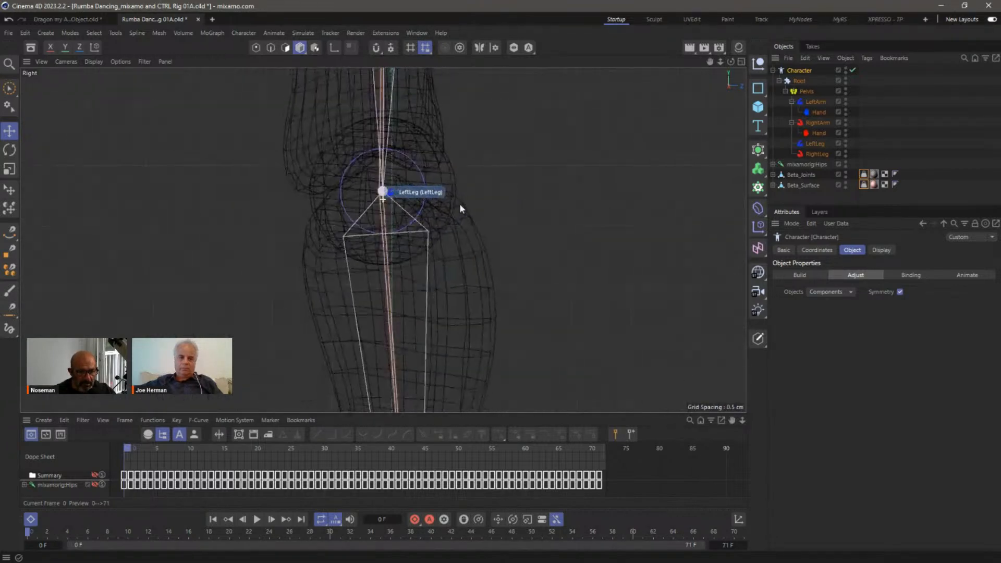
Step: Move the left knee joint slightly forward along its Z axis, with Symmetry on and axis modification enabled for the move
left_click(741, 62)
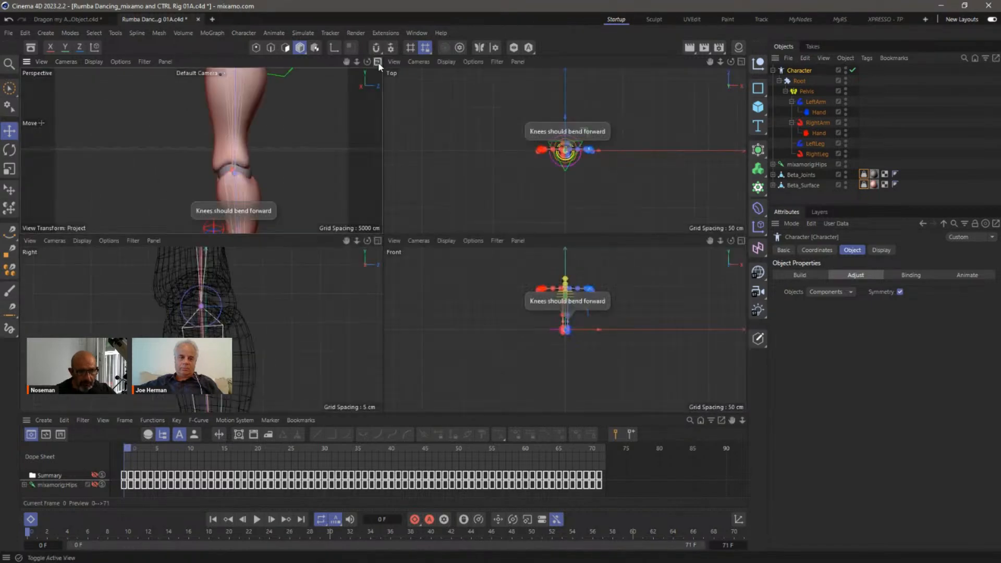
left_click(377, 62)
scroll(334, 219, "down", 3)
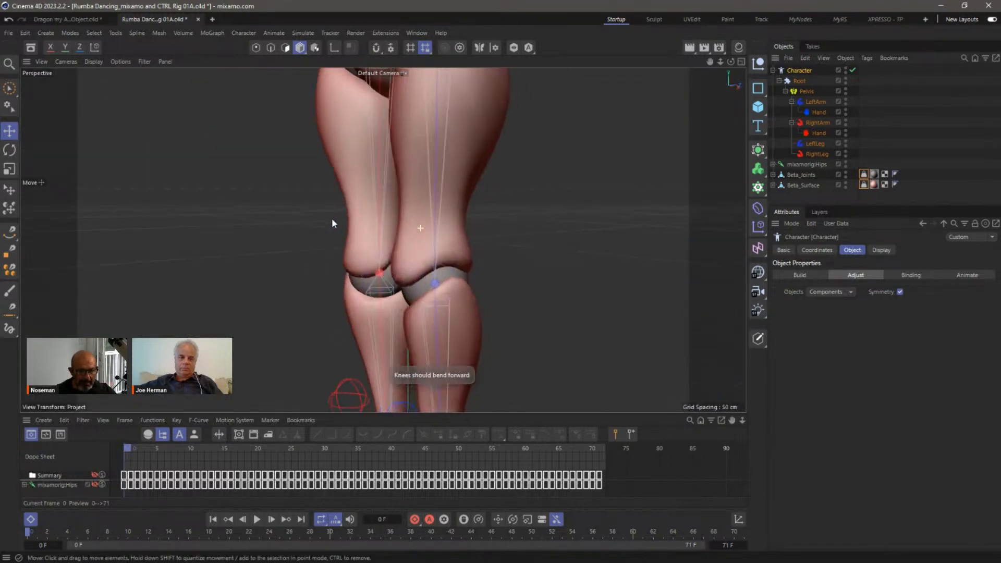
left_click(437, 286)
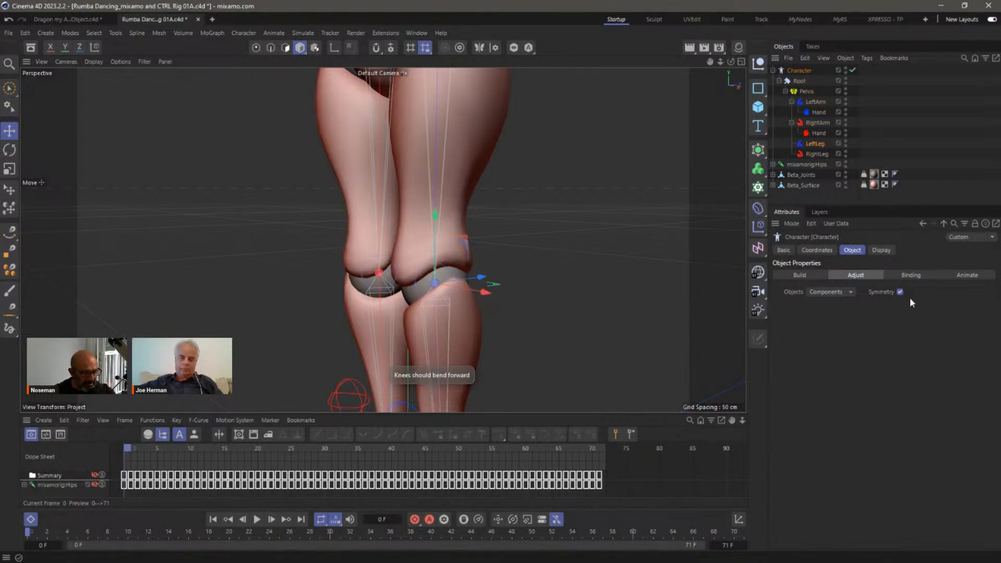
left_click(334, 49)
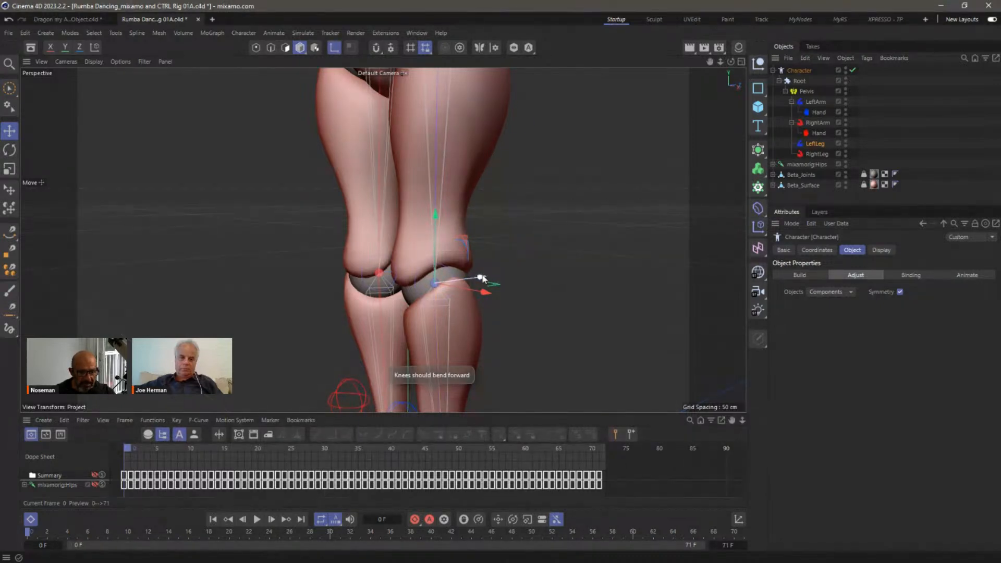
left_click_drag(481, 277, 480, 279)
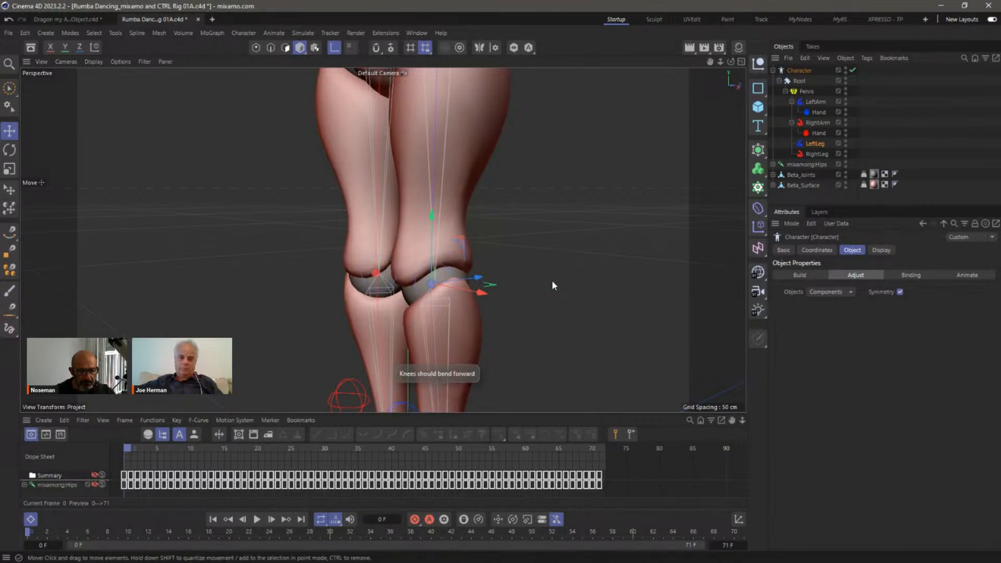
left_click(334, 48)
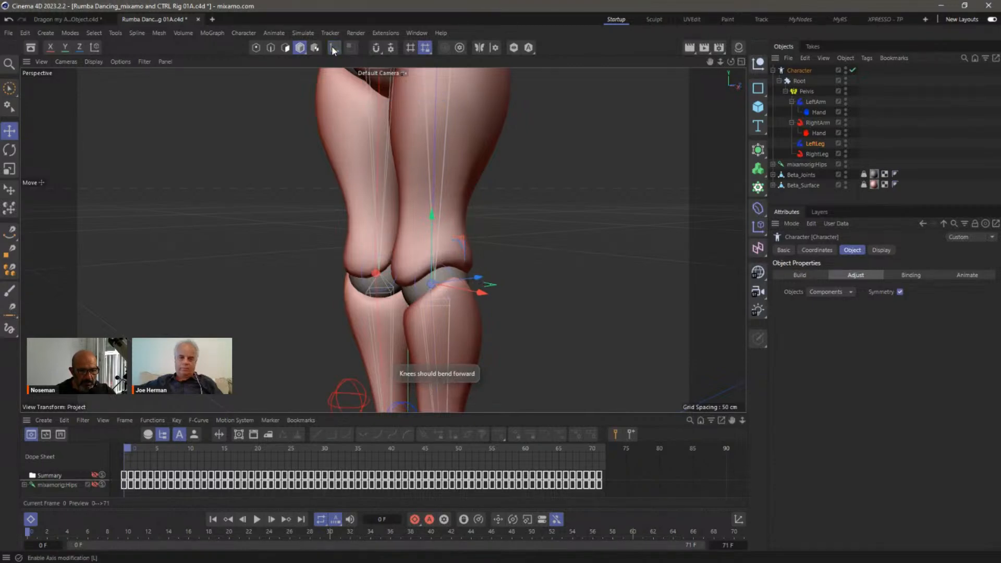
Step: Switch the Character to Animate mode and retarget all Master_con+ controls to the mixamorig skeleton
scroll(424, 257, "down", 5)
scroll(423, 257, "down", 6)
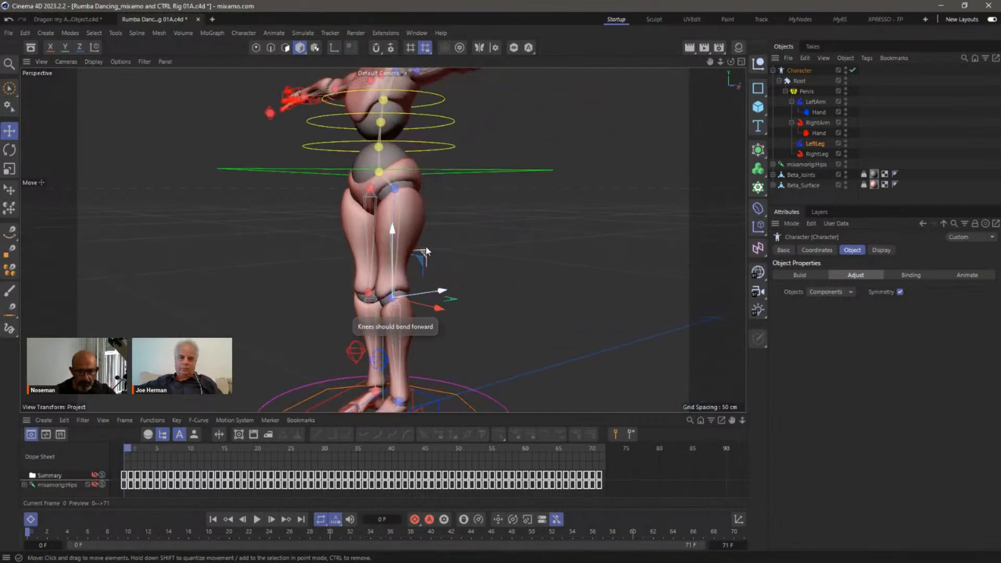
middle_click_drag(368, 237, 361, 252, "alt")
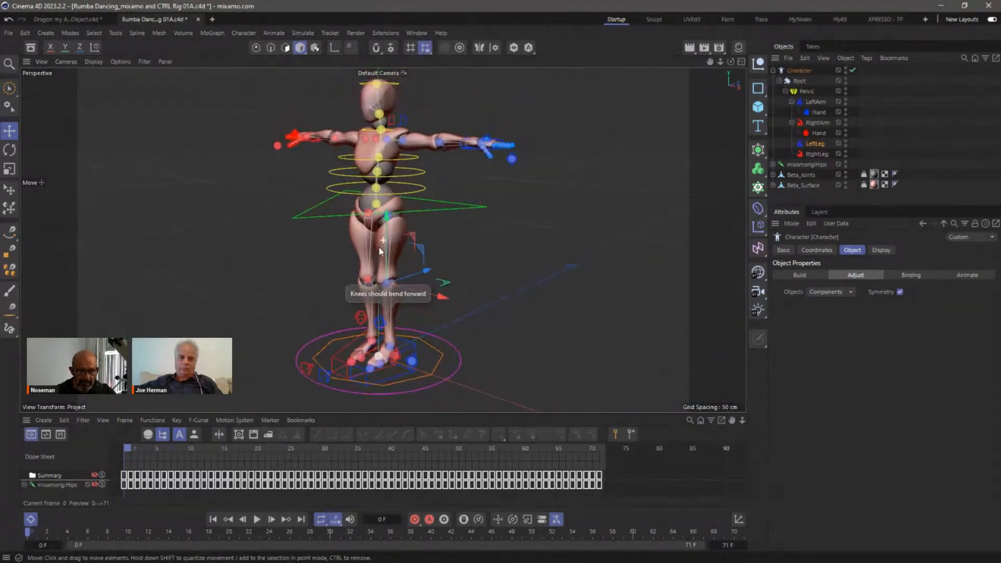
left_click(978, 275)
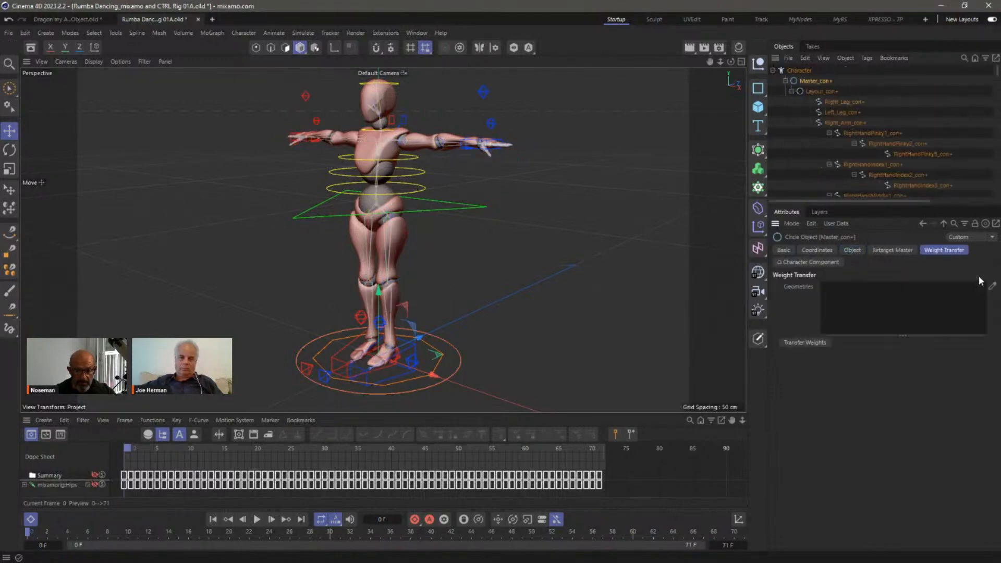
left_click(785, 81)
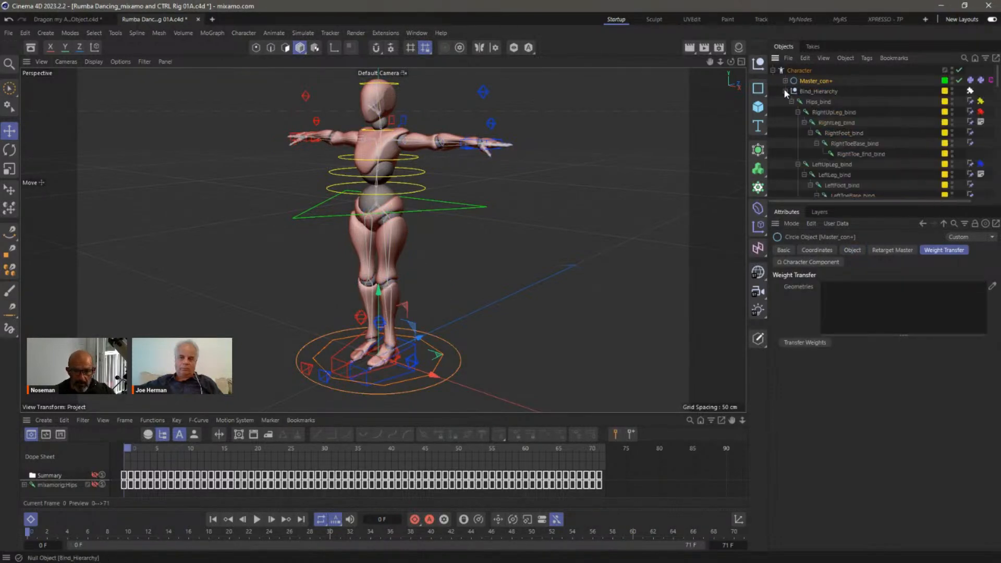
left_click(786, 91)
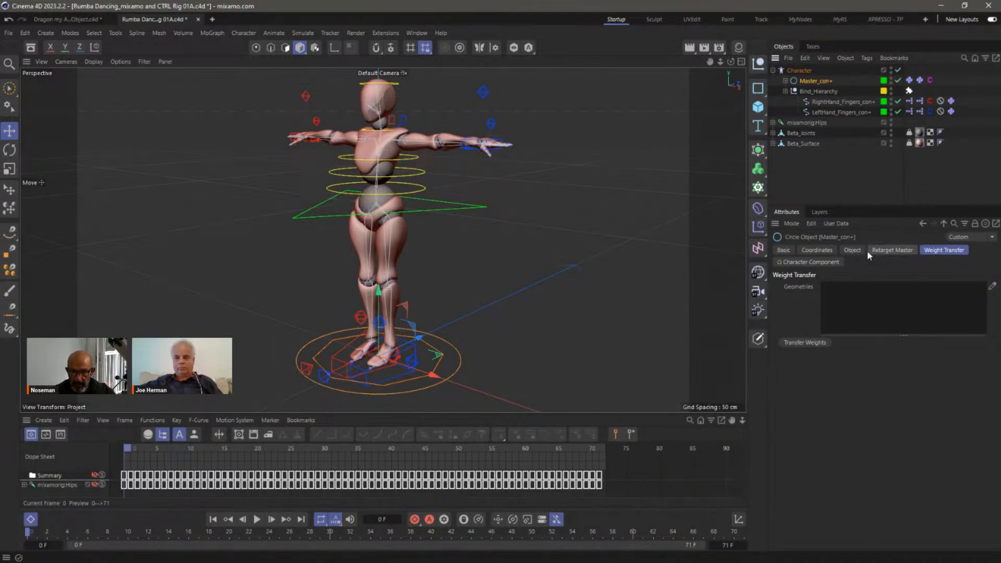
left_click(887, 250)
left_click(802, 313)
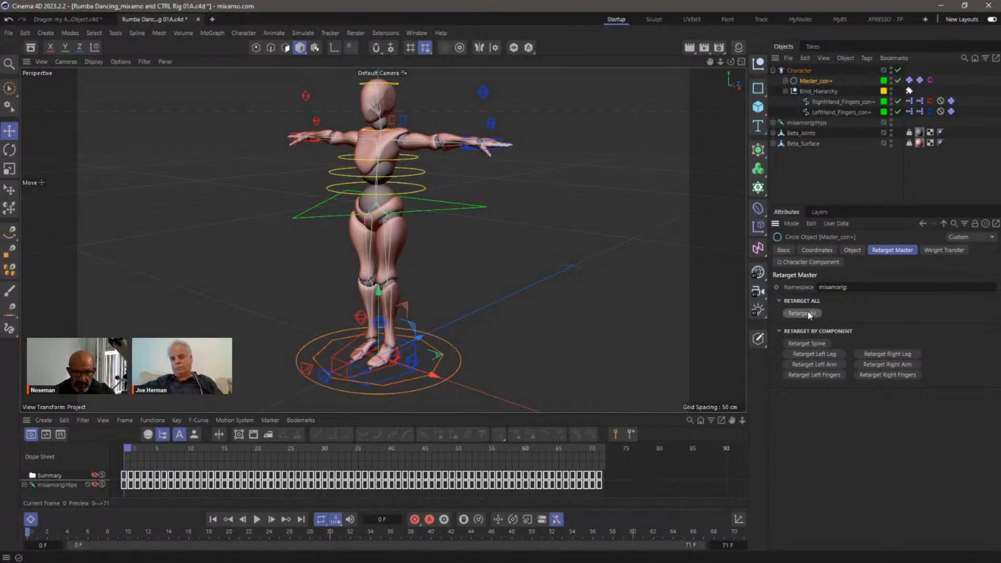
Step: Add Beta_Surface and Beta_Joints to the Weight Transfer geometries of Master_con+ and transfer the weights
left_click(940, 252)
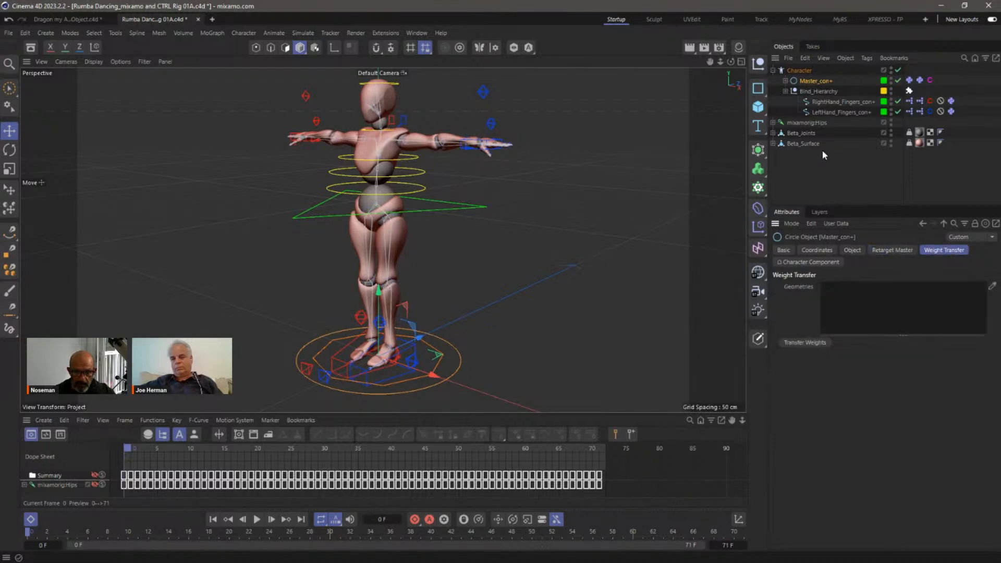
left_click_drag(816, 144, 856, 312)
left_click_drag(803, 133, 846, 309)
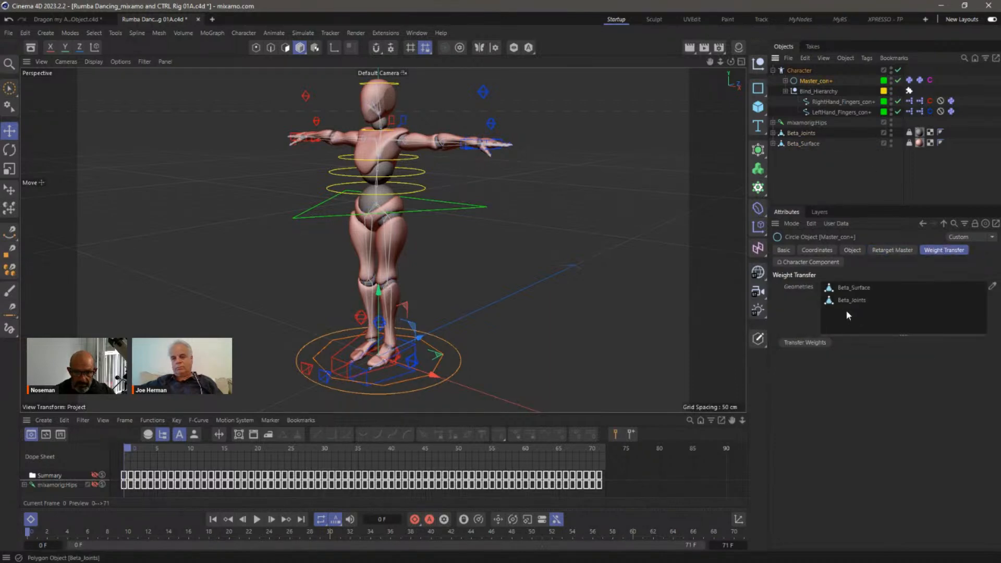
left_click(820, 342)
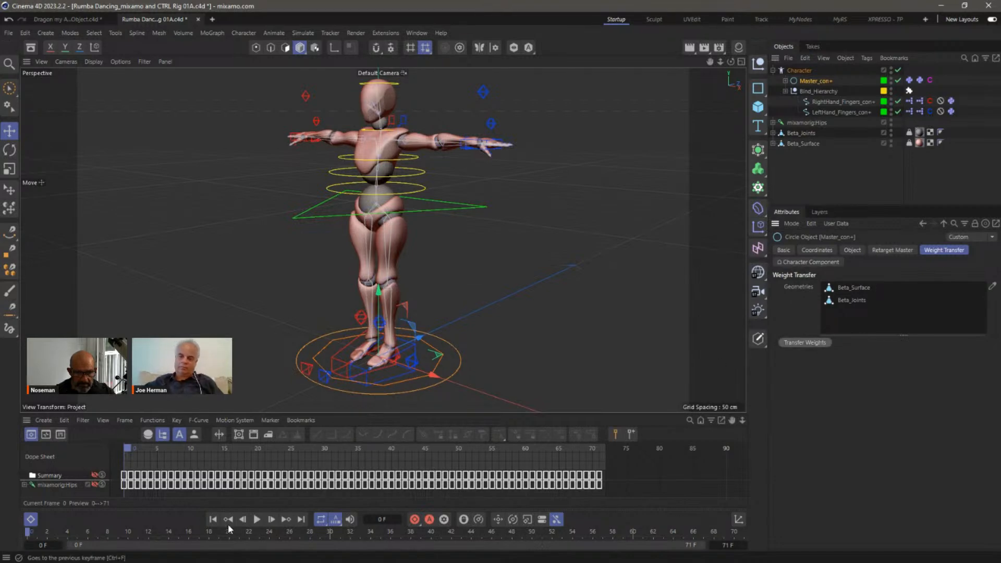
Step: Enable the animation tracks to check the leg pose, and revert the project to its saved version
left_click(95, 475)
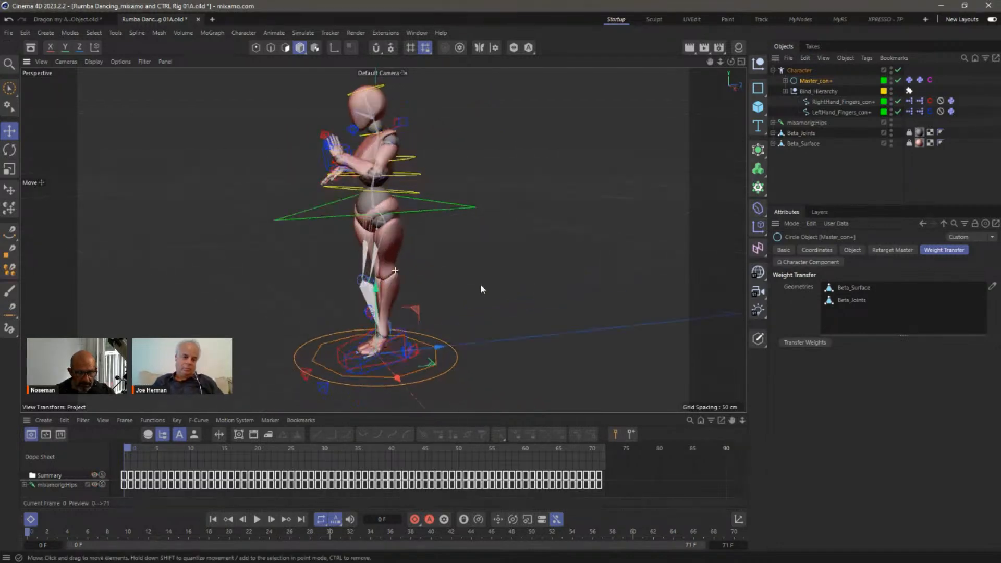
left_click_drag(487, 285, 401, 270, "alt")
left_click(9, 33)
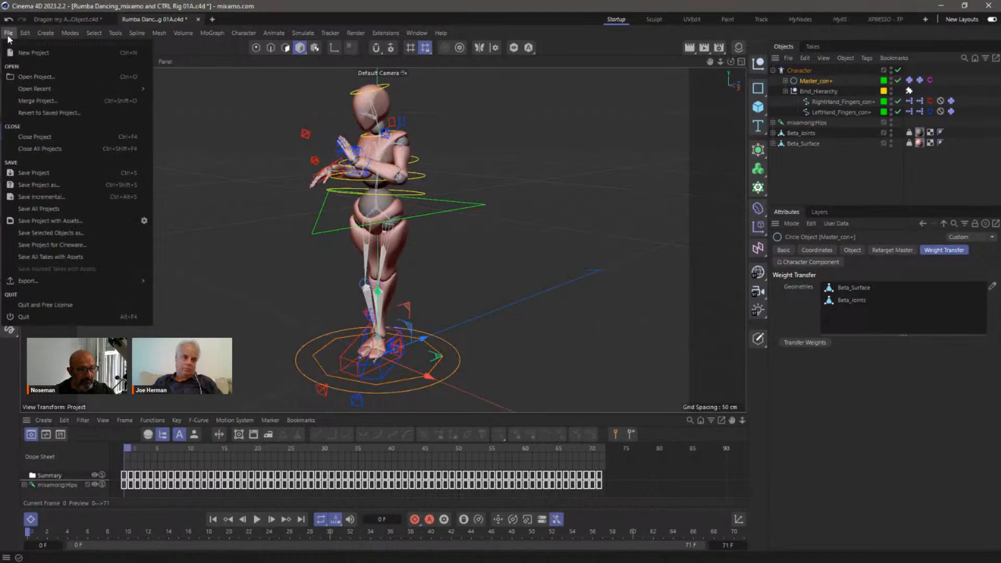
left_click(42, 113)
left_click(476, 328)
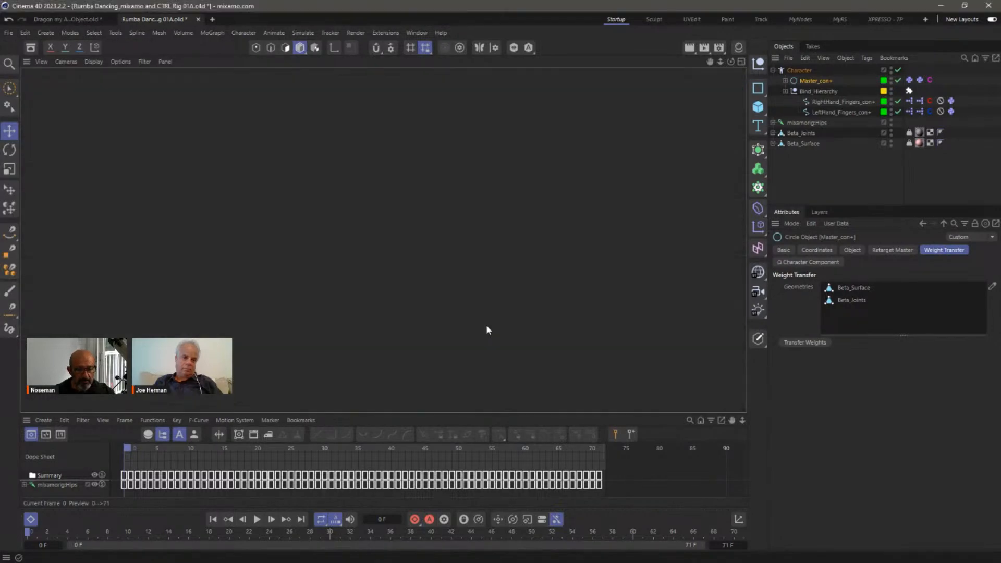
Step: Put the Character in Adjust mode and, with axis modification enabled, move the left knee joint a bit forward along Z
left_click(803, 72)
left_click(865, 273)
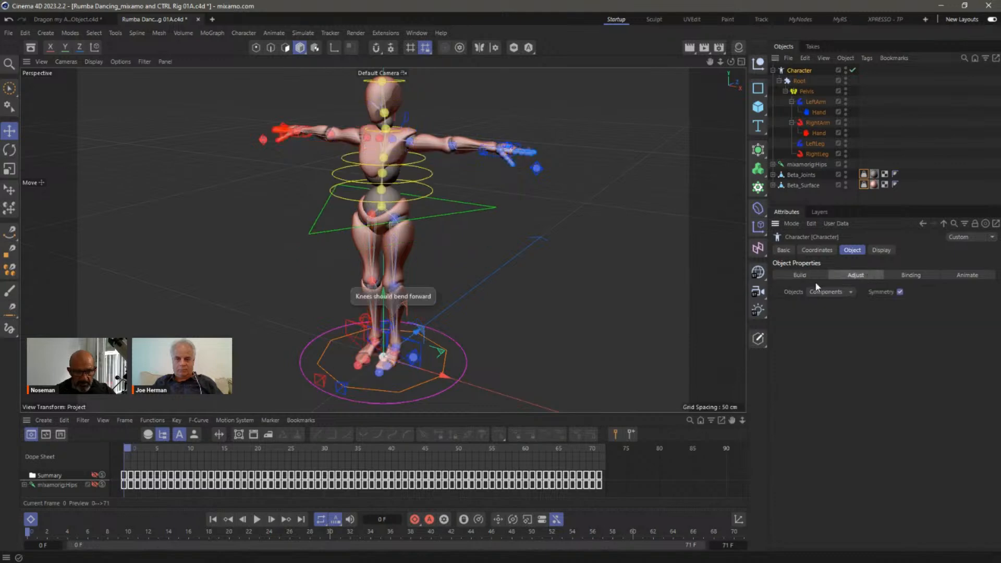
scroll(499, 280, "up", 5)
left_click_drag(500, 284, 430, 316, "alt")
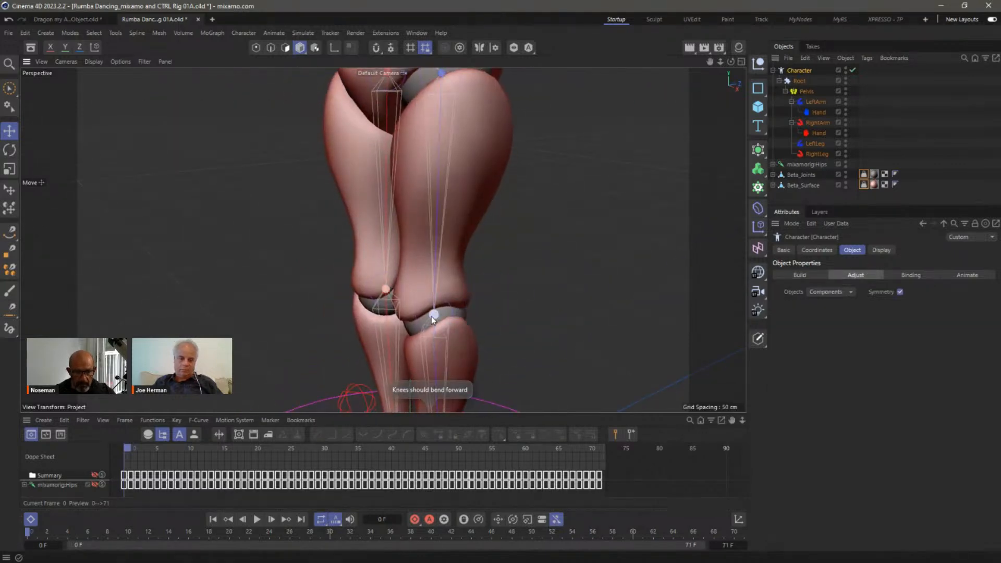
key("l")
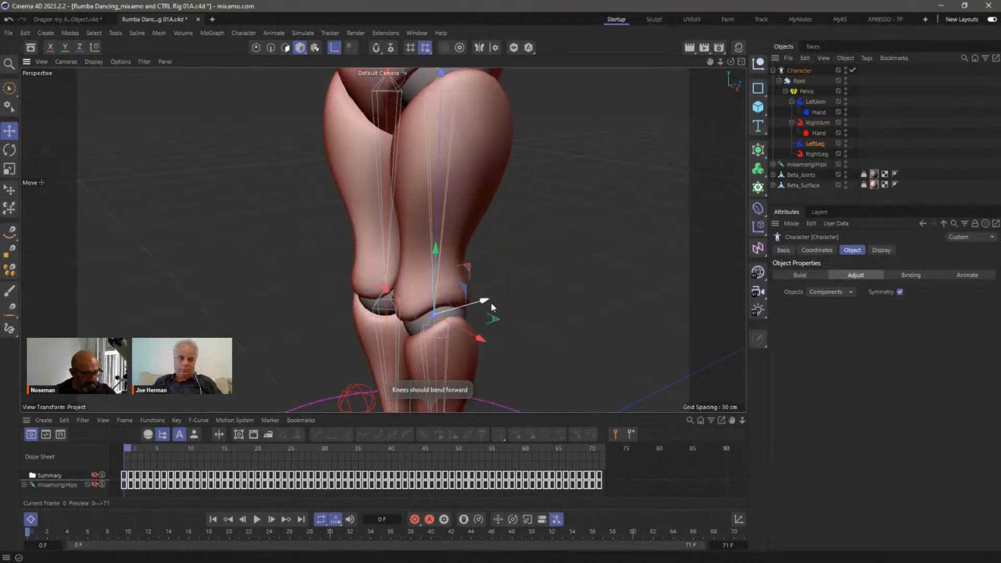
left_click_drag(486, 302, 479, 304)
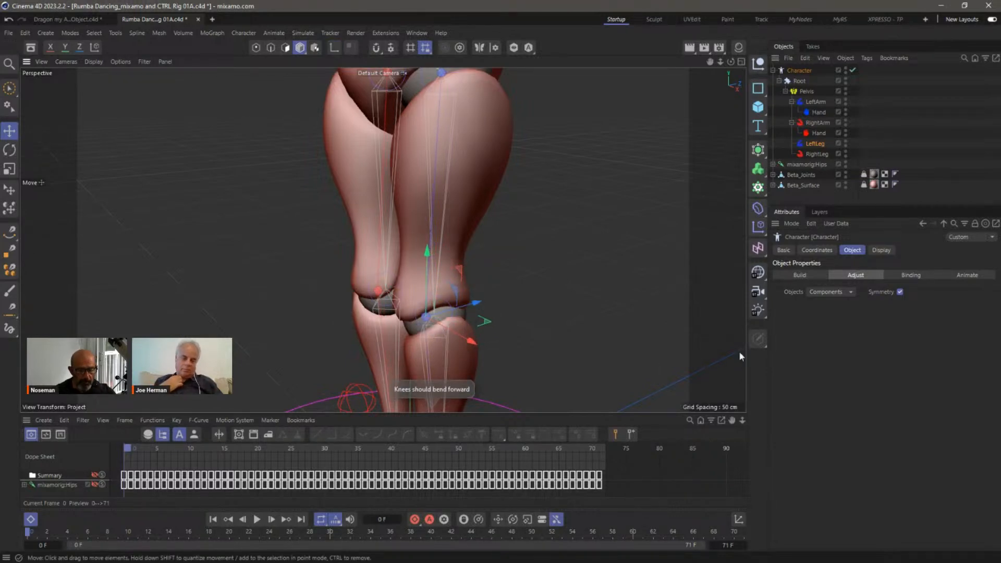
Step: Switch the Character to Animate mode, collapse the Master_con+ hierarchy and display its retargeting options
left_click(969, 273)
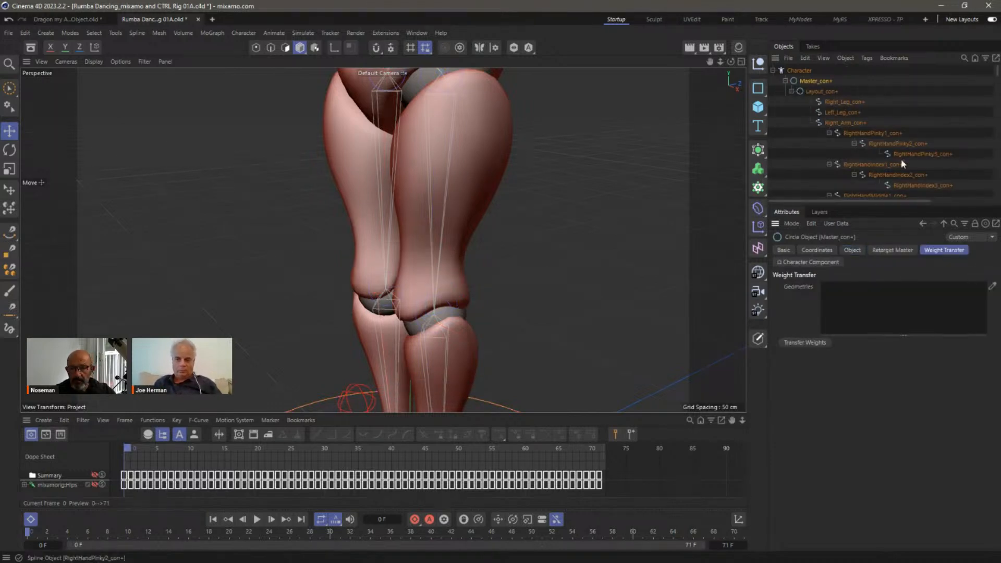
left_click(785, 82)
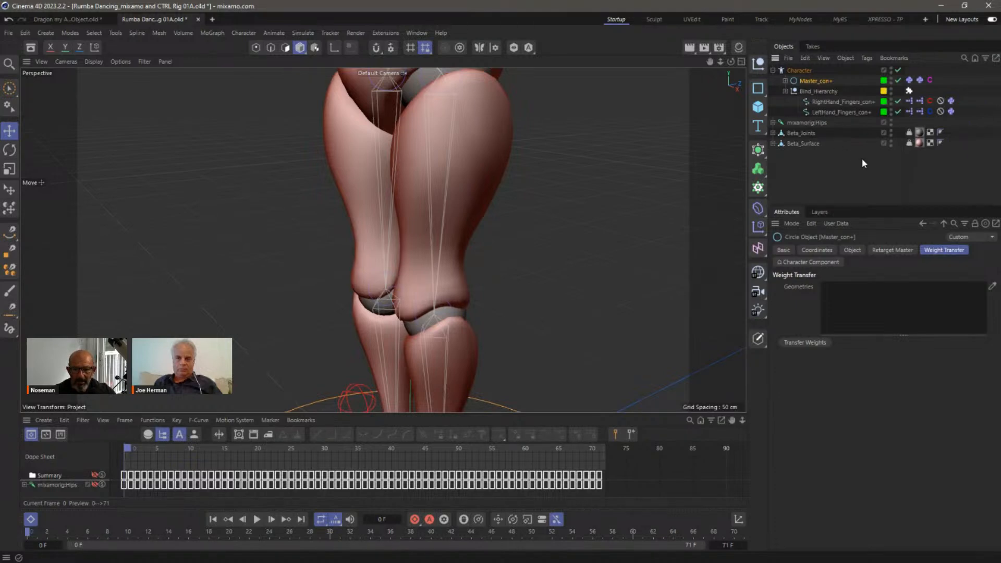
left_click(889, 250)
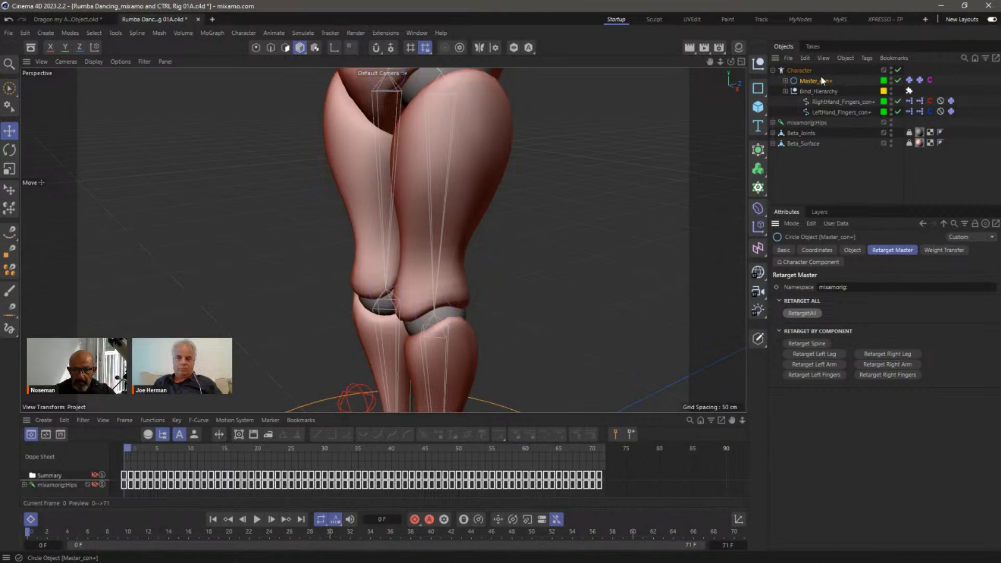
Step: Add Beta_Surface and Beta_Joints to the Weight Transfer geometries of Master_con+ and transfer the weights
left_click(964, 250)
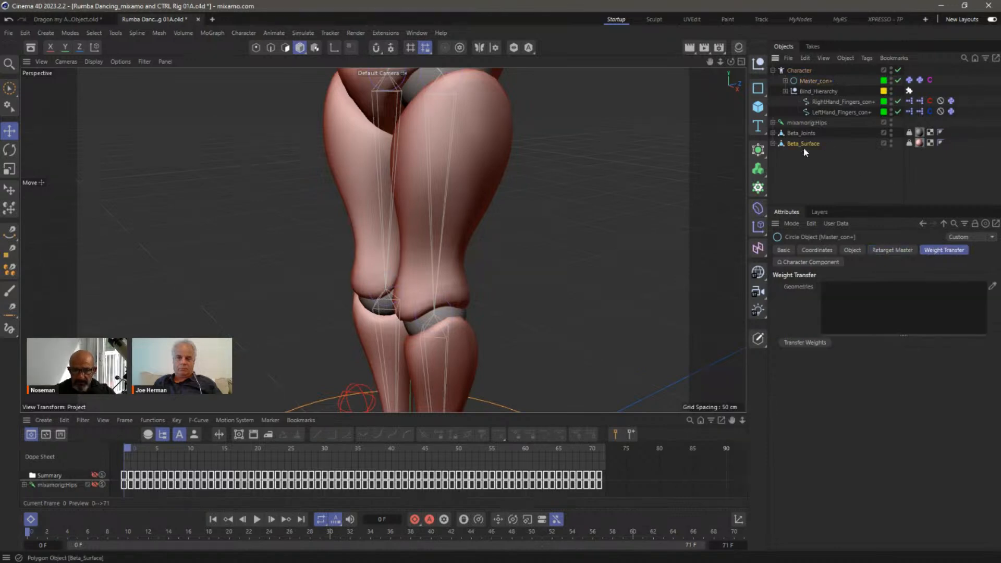
left_click_drag(806, 145, 860, 292)
left_click_drag(806, 133, 864, 312)
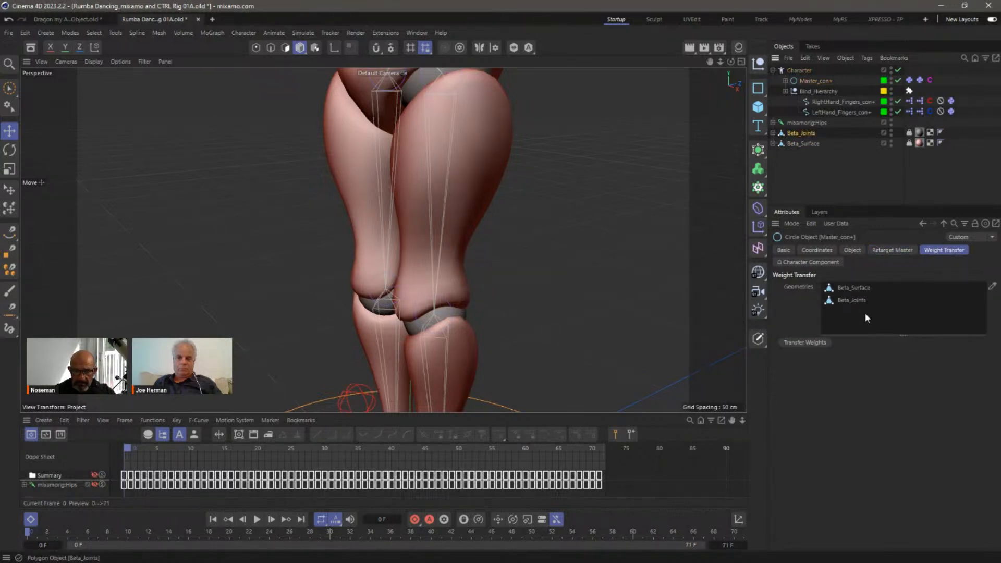
left_click(810, 343)
Step: Enable the animation tracks, play the dance briefly and examine how the leg joints follow the mesh
left_click(96, 475)
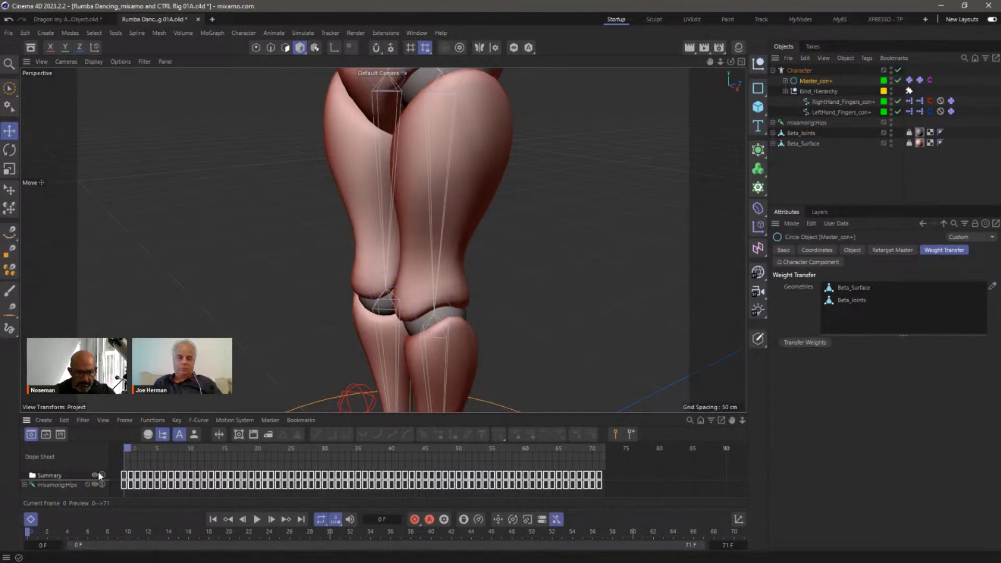
left_click(257, 520)
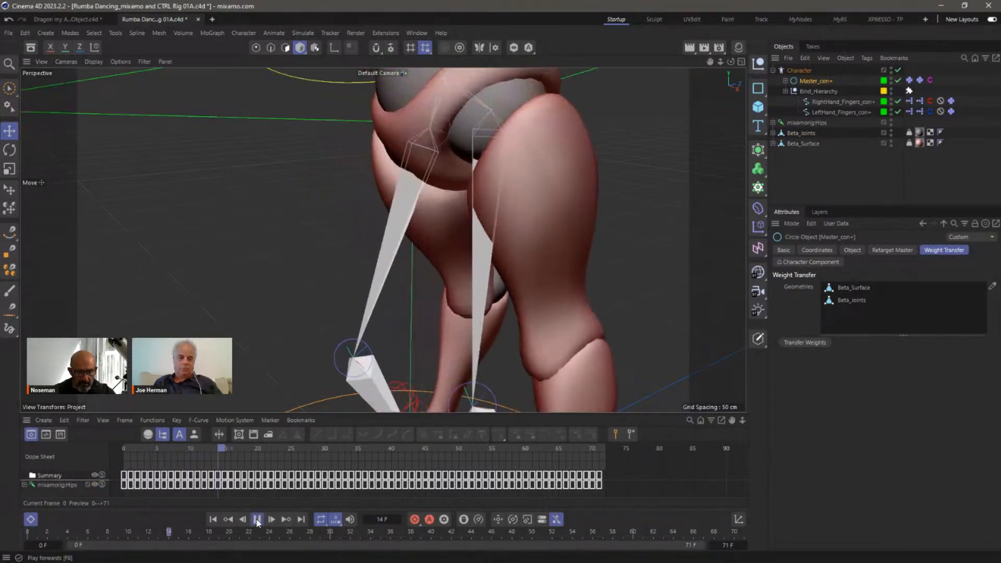
left_click(257, 520)
left_click(212, 519)
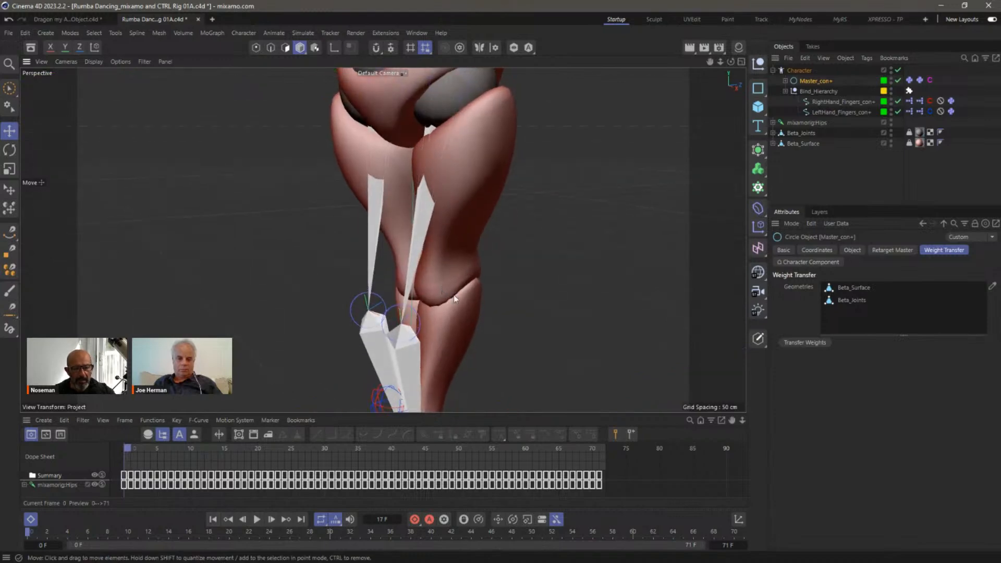
scroll(455, 298, "down", 5)
middle_click_drag(453, 308, 431, 243, "alt")
left_click_drag(430, 243, 447, 242, "alt")
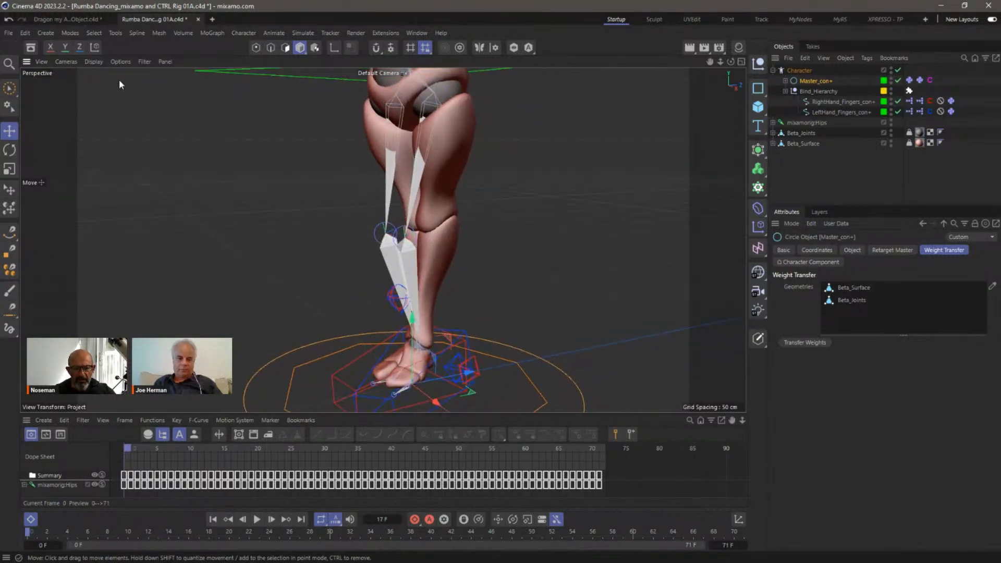
Step: Revert the Rumba Dancing project to its saved version
left_click(9, 33)
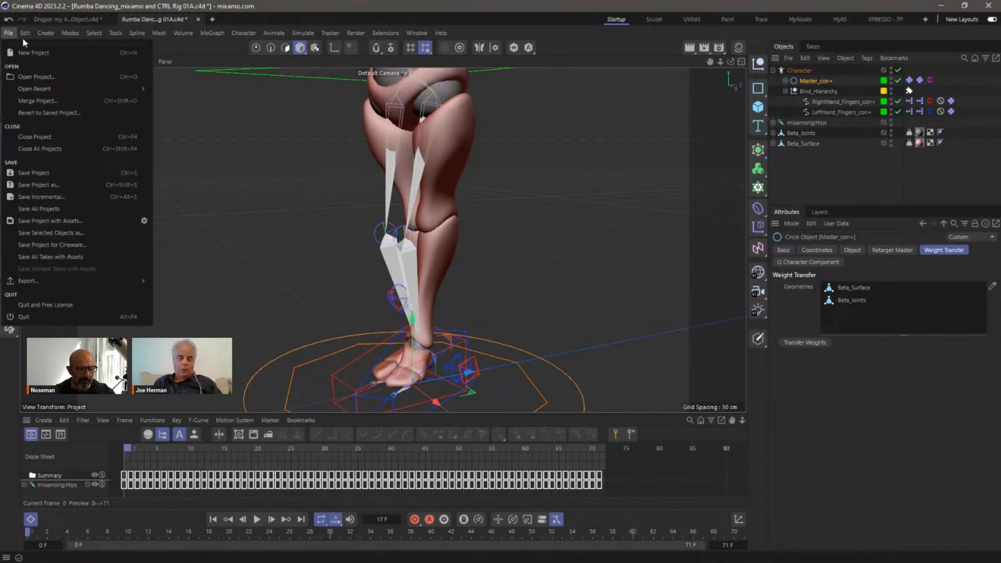
left_click(334, 172)
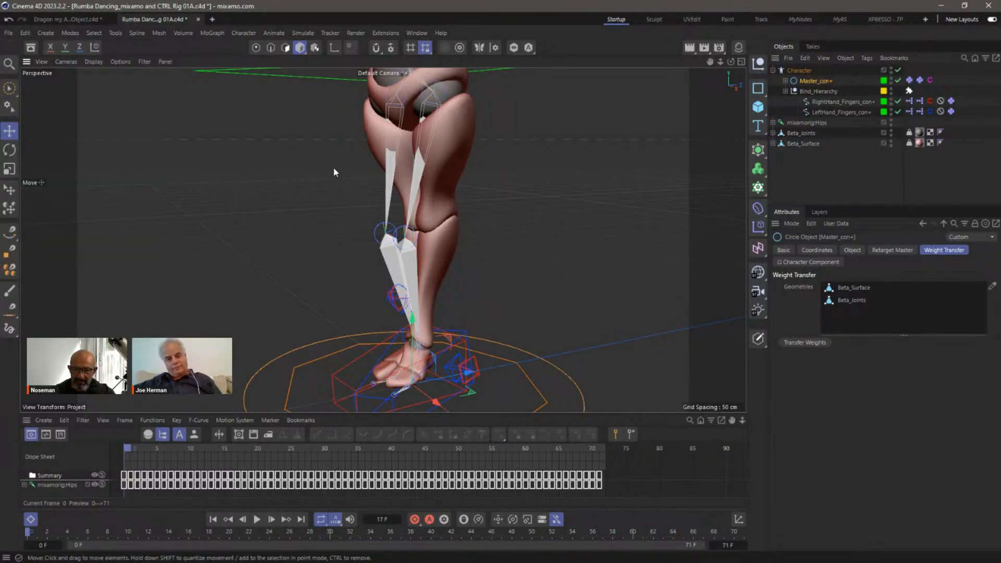
left_click(8, 36)
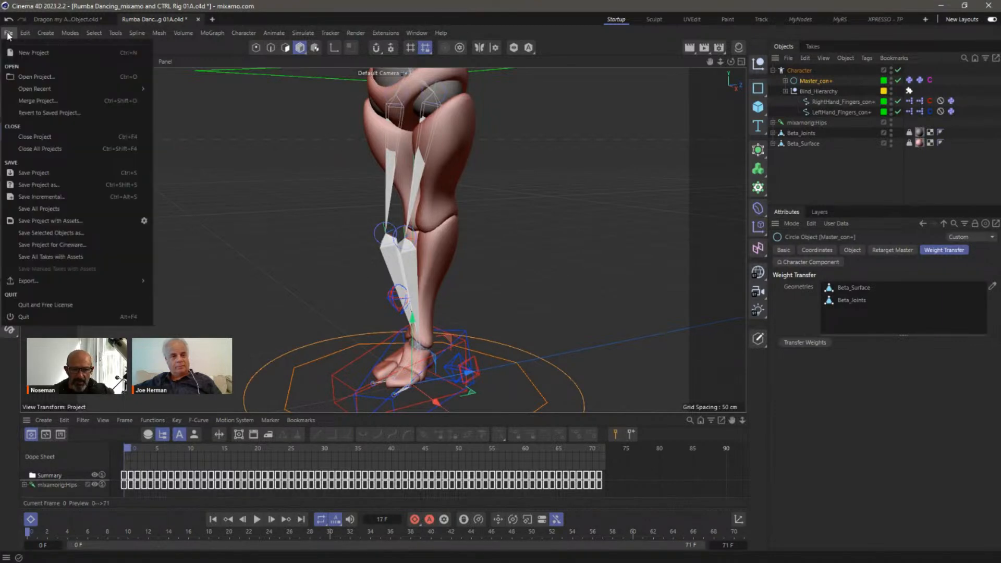
left_click(49, 113)
left_click(474, 326)
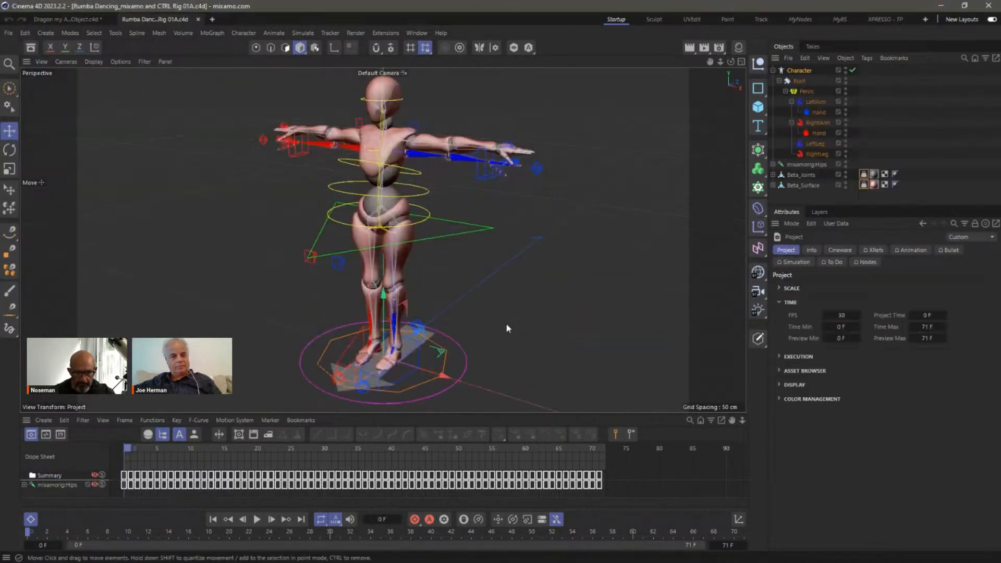
Step: Check the knees with the Character in Adjust mode and delete the whole Character object
left_click(798, 71)
left_click(859, 276)
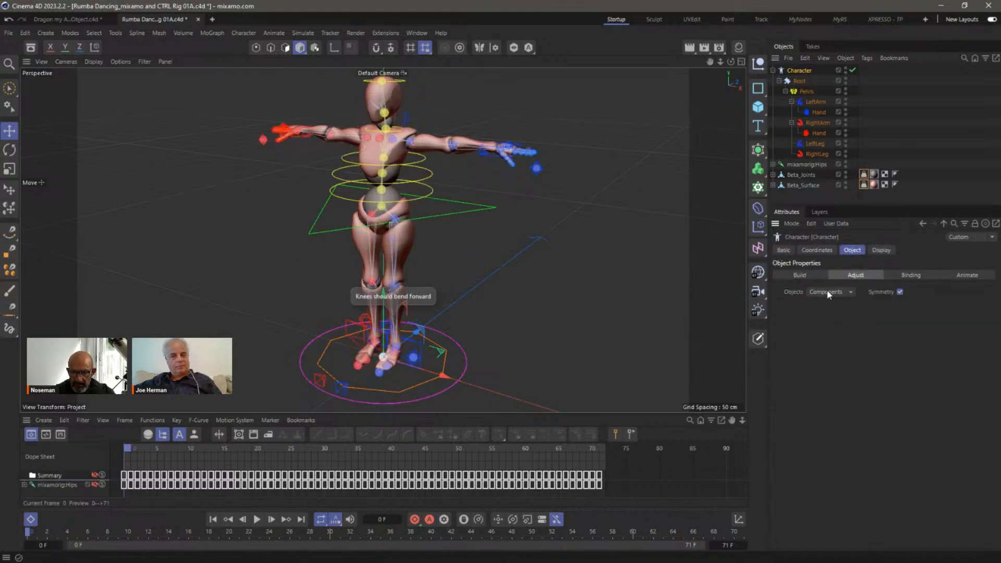
scroll(410, 270, "up", 8)
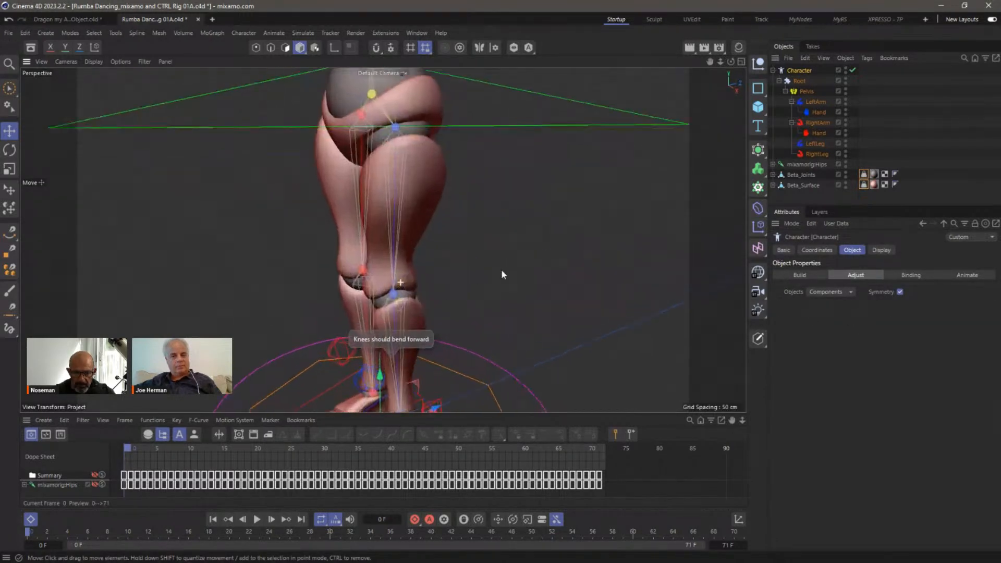
scroll(401, 251, "down", 8)
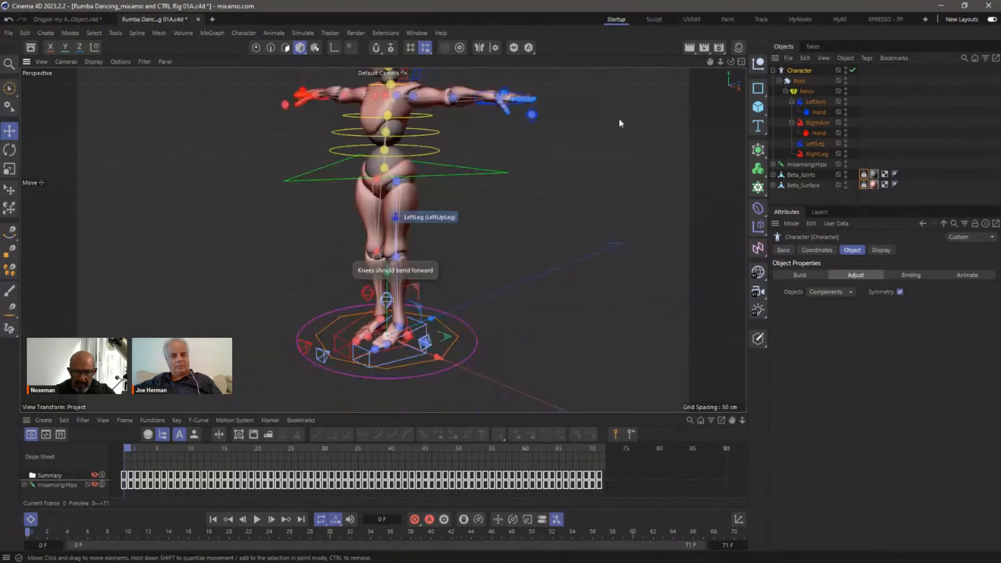
key("Delete")
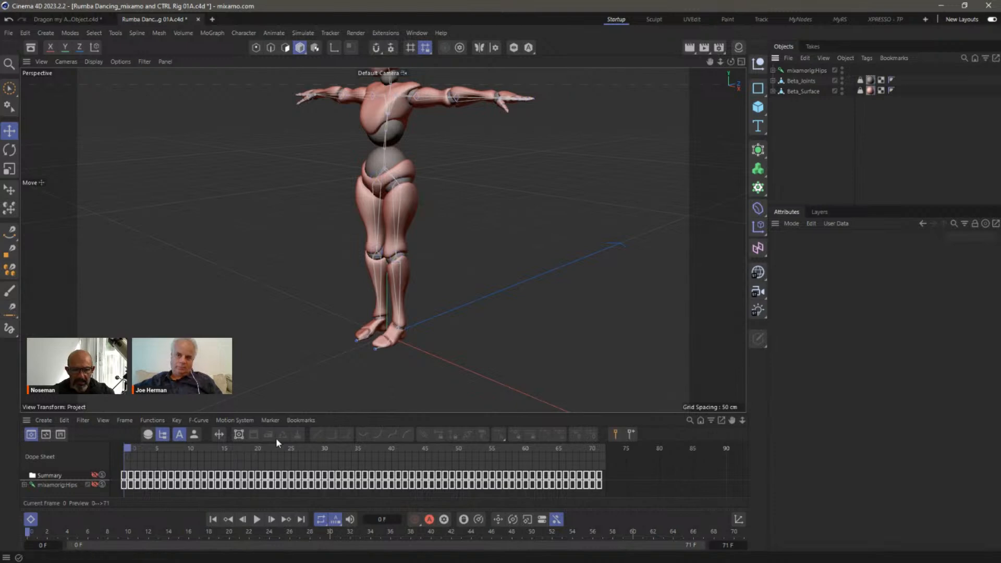
Step: Play the original Mixamo dance with the animation tracks enabled, return to the first frame and disable the tracks
left_click(94, 475)
left_click(257, 519)
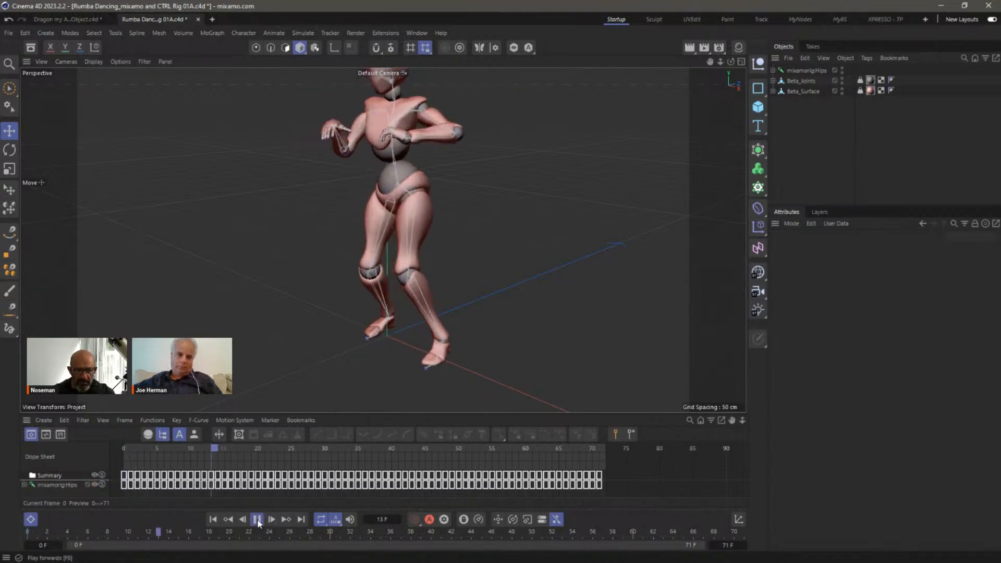
left_click(213, 520)
left_click(95, 475)
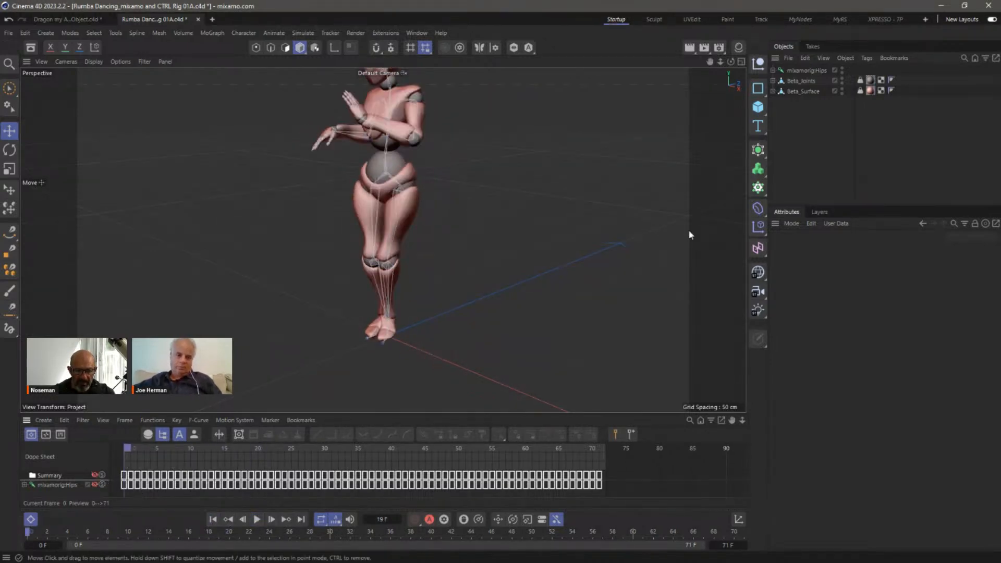
Step: Create a new Character object and set its template to Mixamo Control Rig
left_click(275, 33)
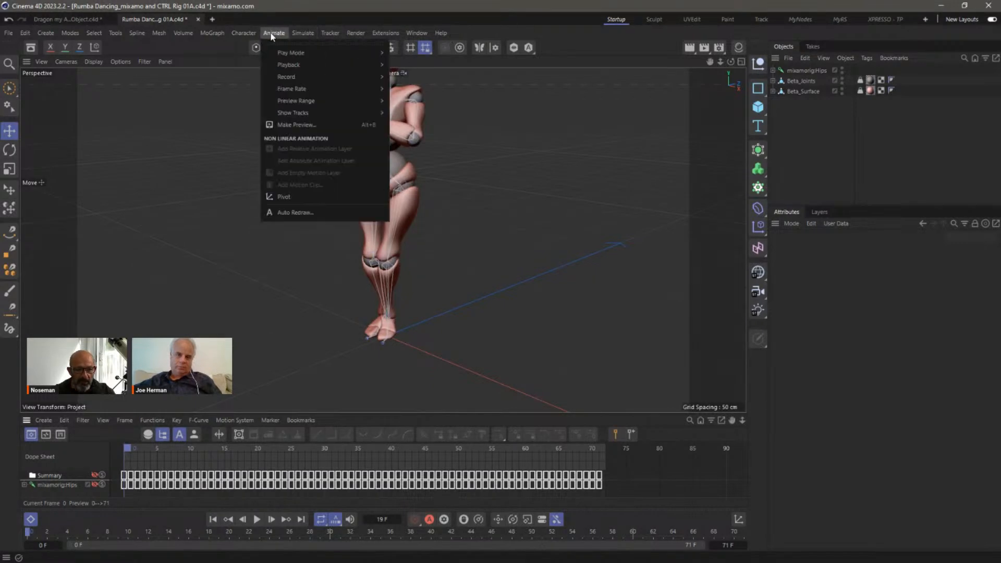
mouse_move(244, 34)
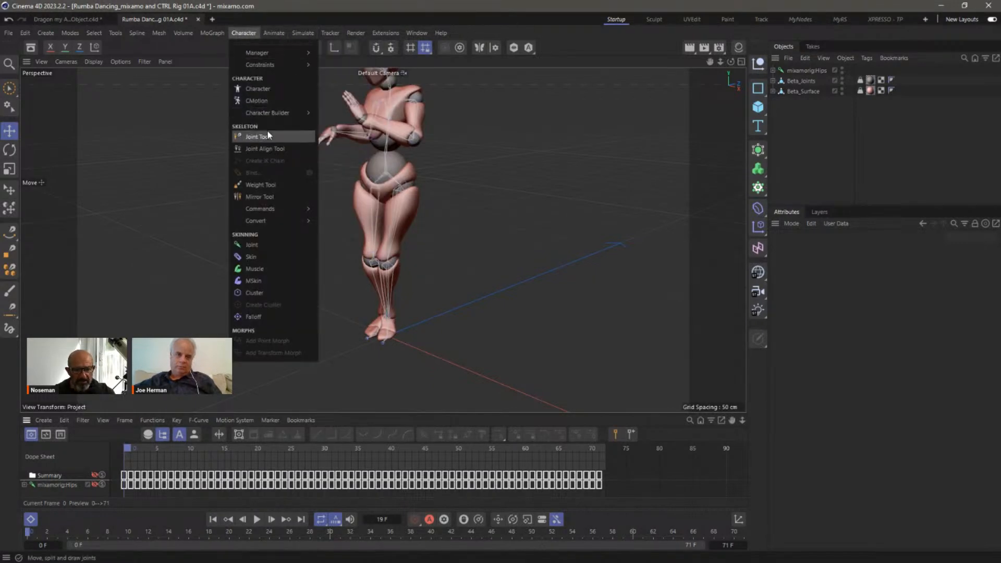
left_click(269, 88)
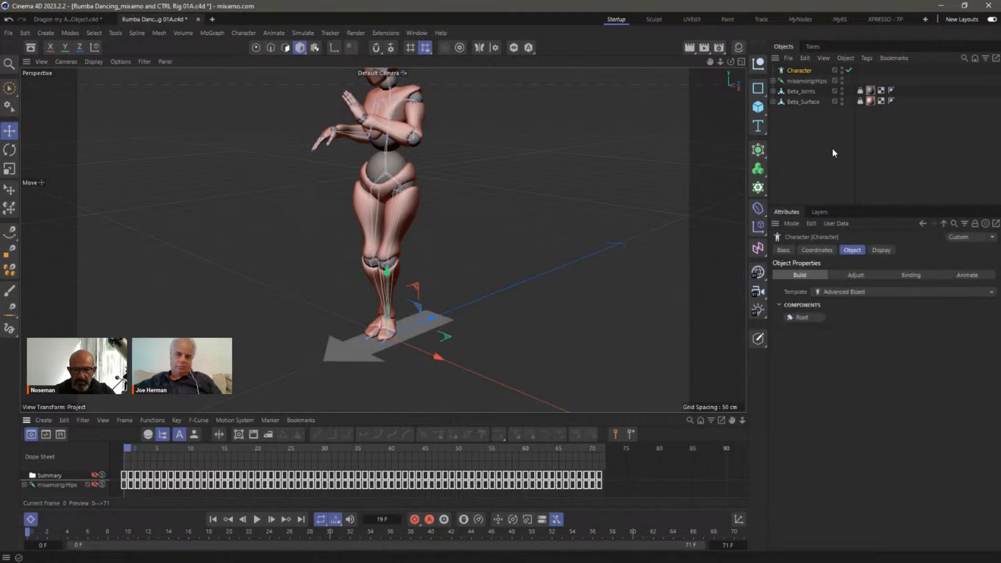
left_click(874, 292)
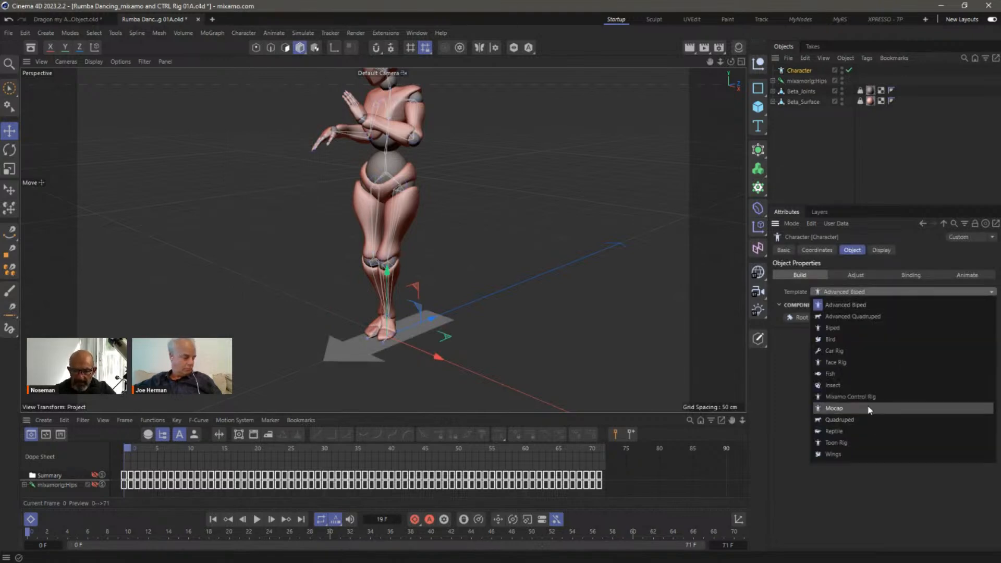
left_click(891, 402)
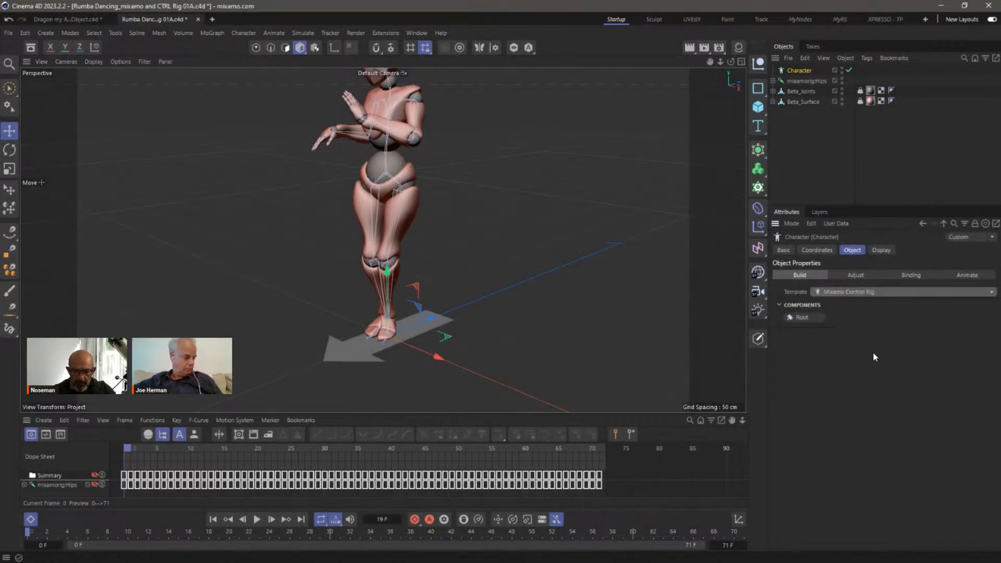
Step: Build the rig from Root and Pelvis (Mixamo) components, with arms, legs and hands on both sides
left_click(803, 317)
left_click(816, 318)
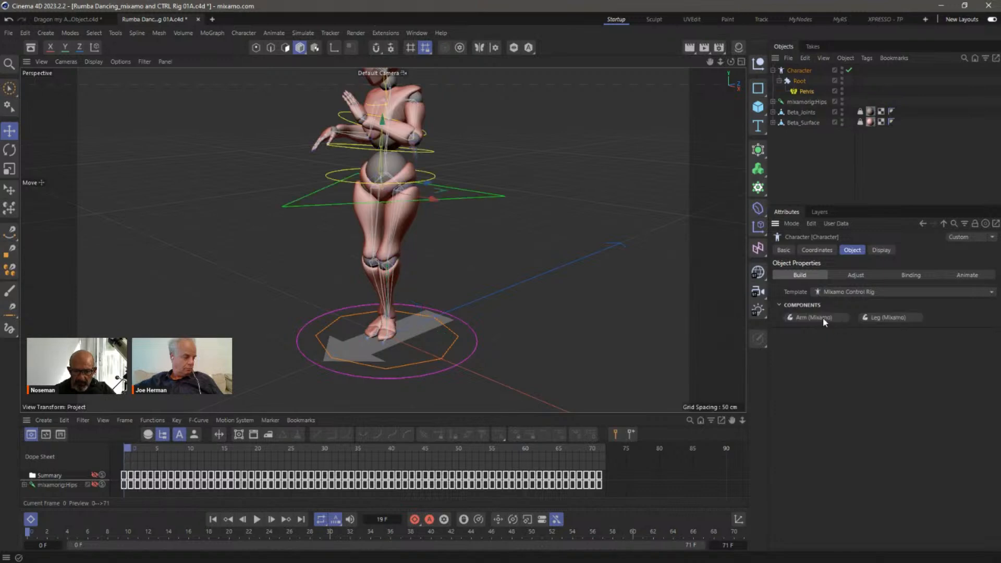
left_click(822, 318)
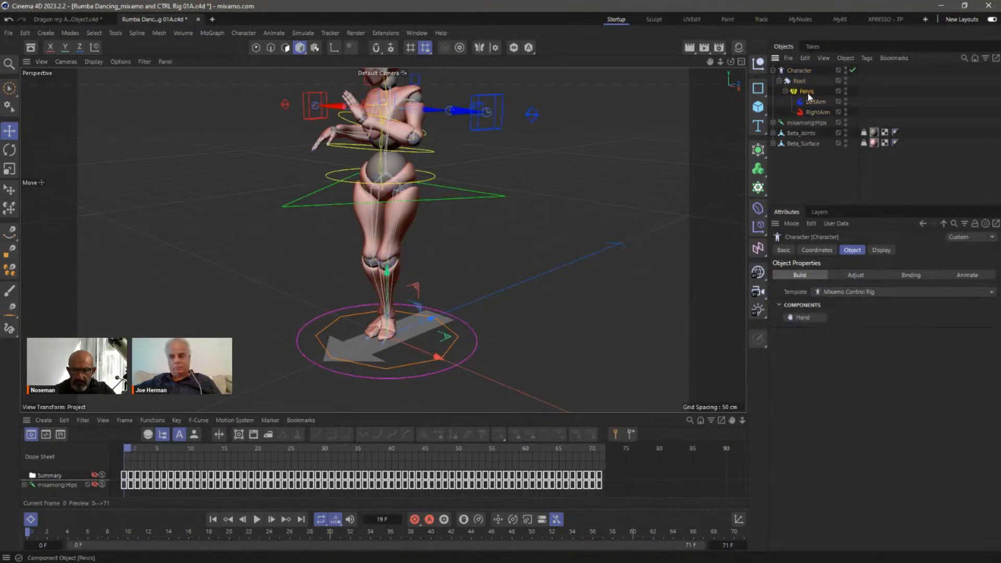
left_click(890, 318)
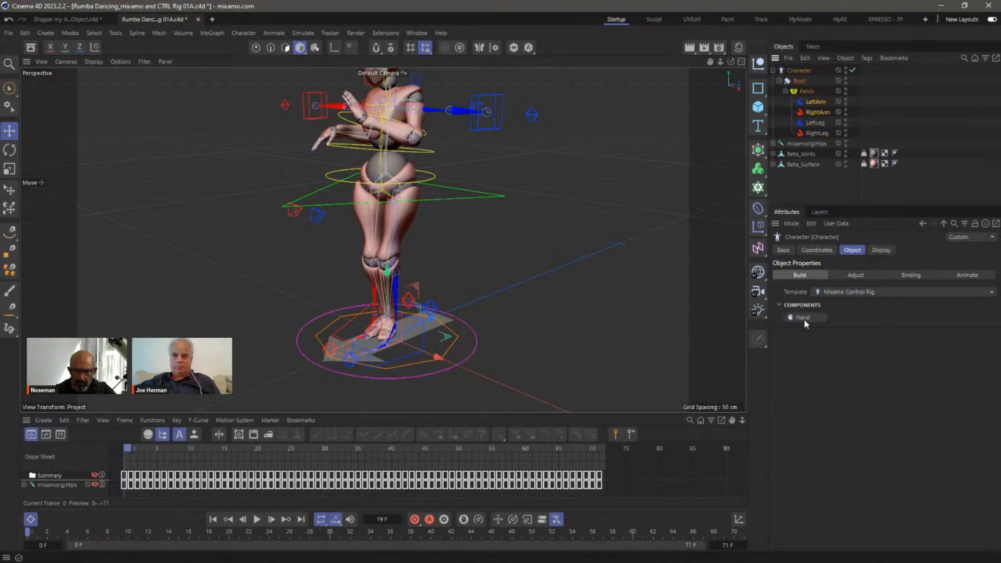
left_click(803, 318)
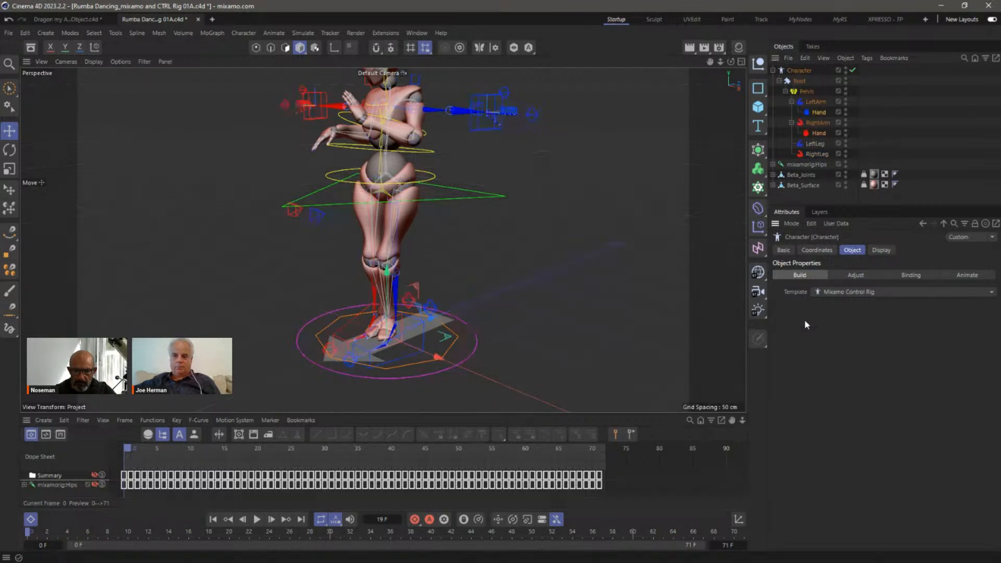
Step: Reset the bind pose on the Weight tags of both Beta_Joints and Beta_Surface
left_click(802, 82)
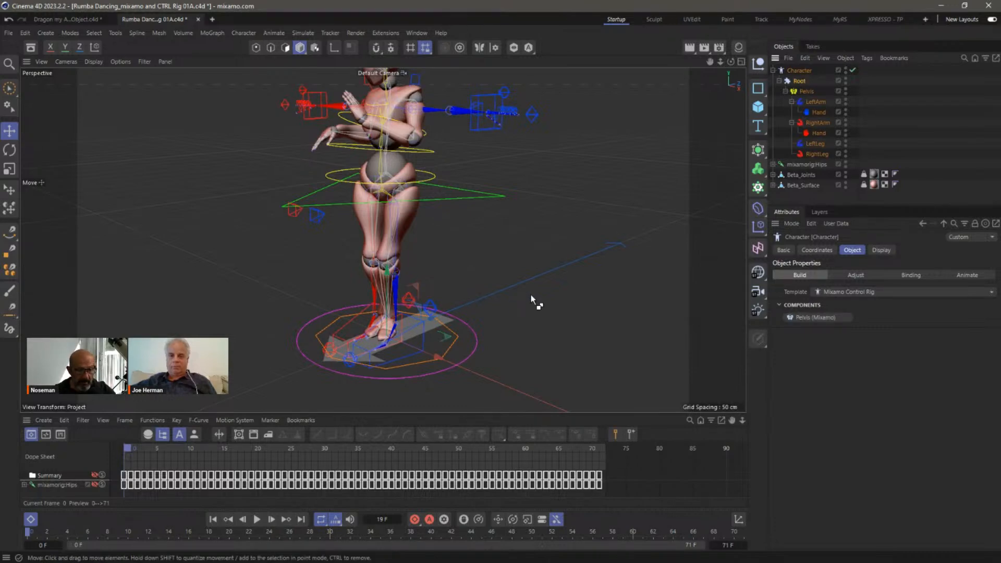
left_click(864, 173)
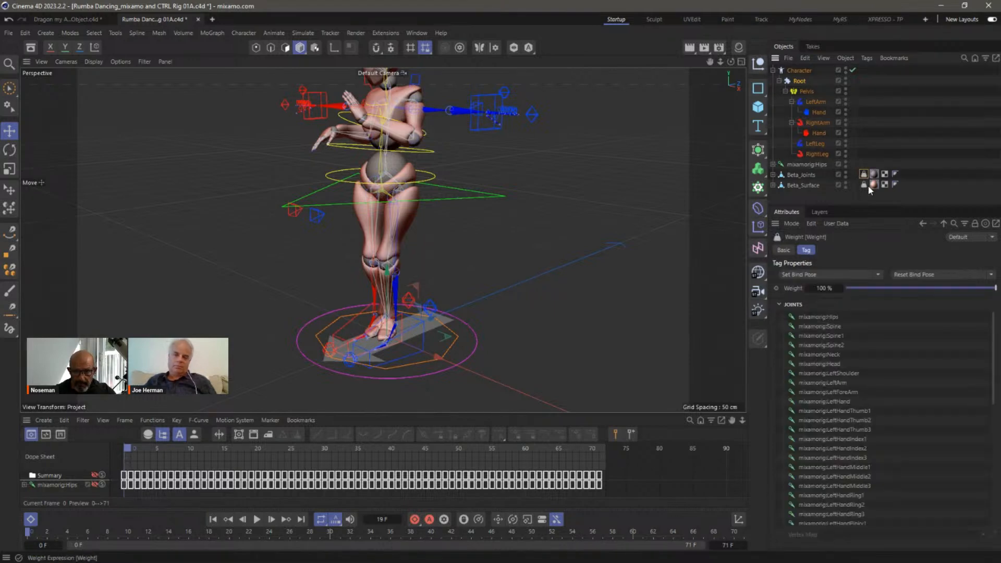
left_click(864, 184, "ctrl")
left_click(910, 276)
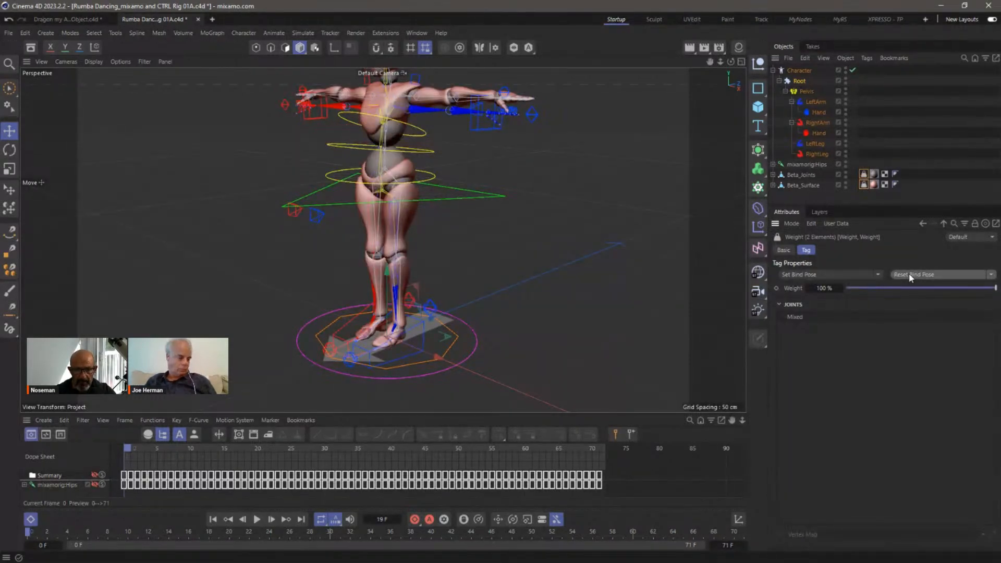
Step: Put the Character in Adjust mode and move the LeftLeg knee component slightly forward along its Z axis with symmetry on
left_click(801, 72)
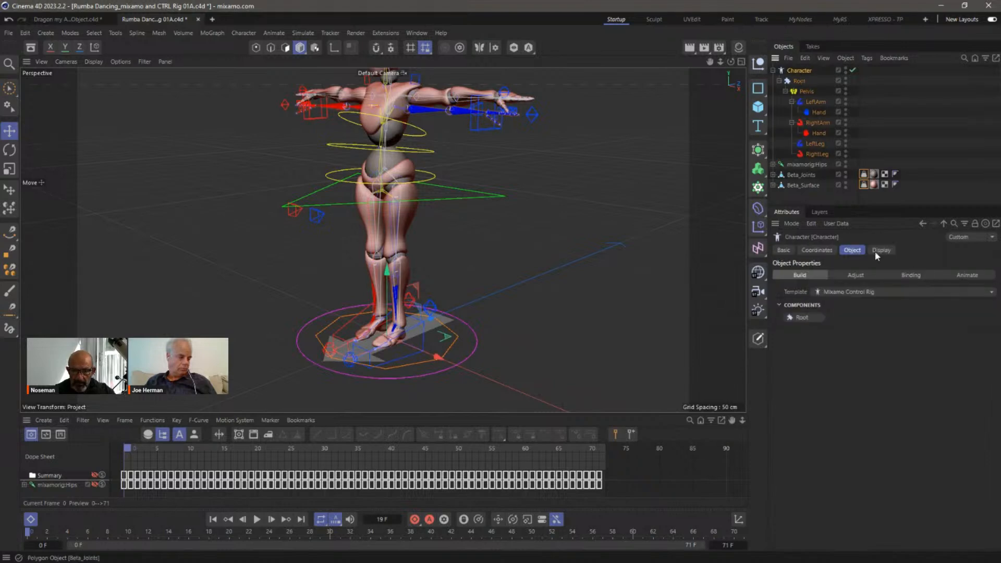
left_click(861, 274)
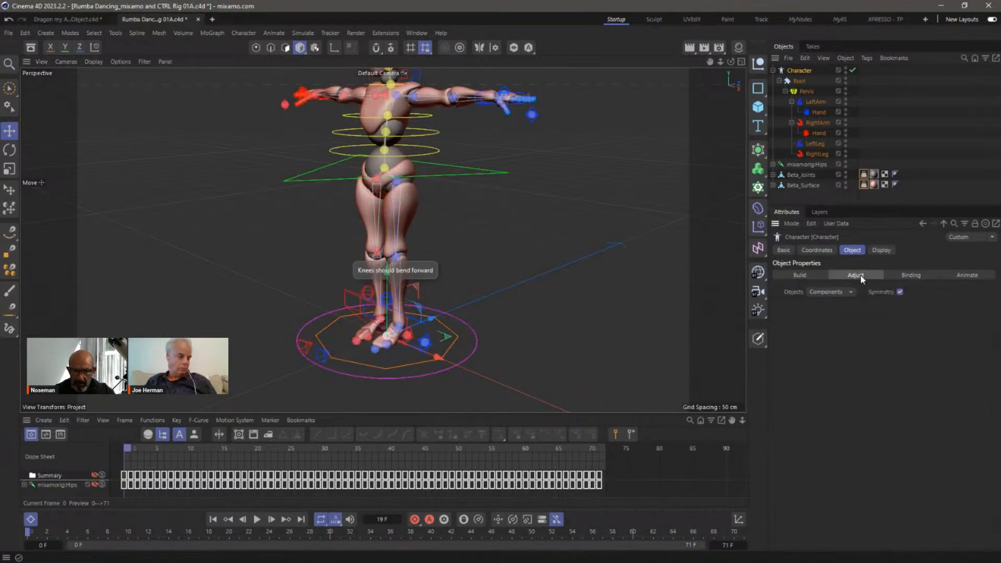
scroll(406, 249, "up", 6)
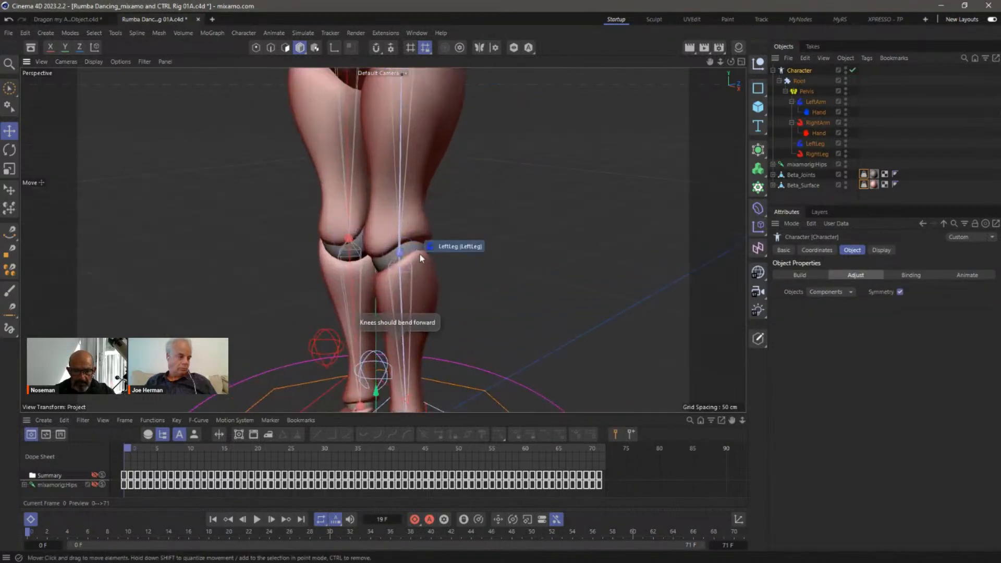
left_click(396, 253)
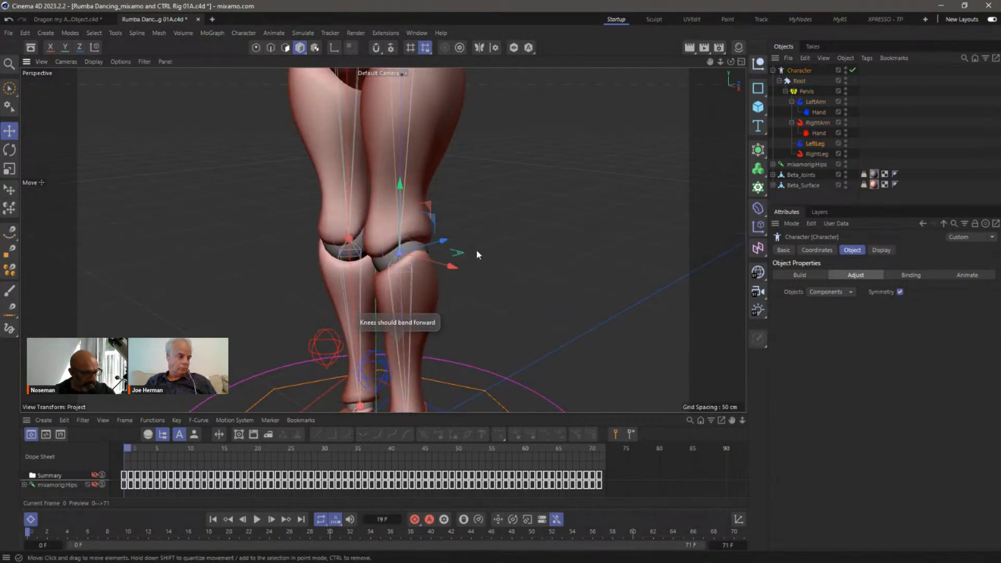
left_click_drag(443, 241, 442, 243)
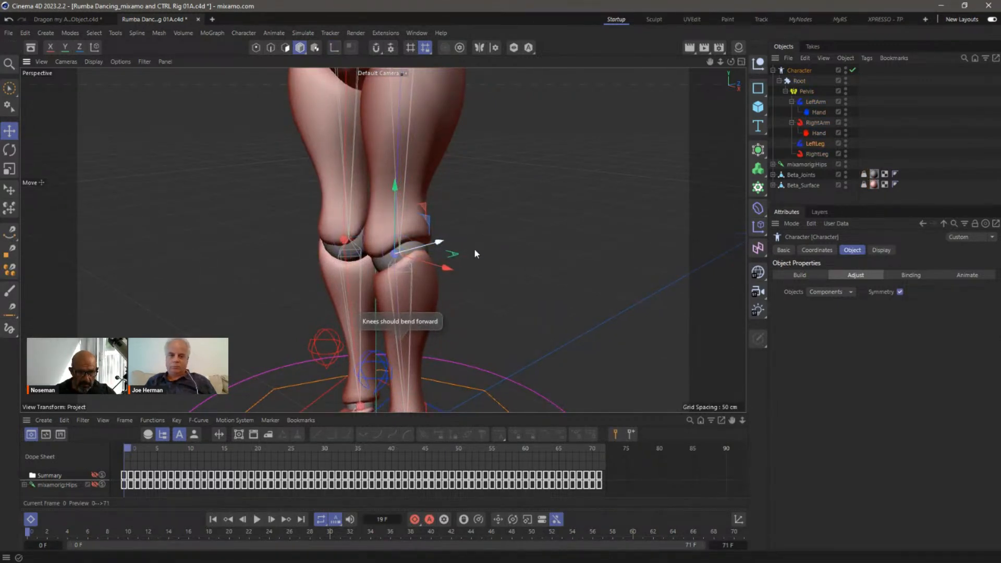
Step: Retarget the rig in Animate mode and transfer the Beta_Joints and Beta_Surface weights through the Master_con+ control
left_click(961, 279)
left_click(907, 252)
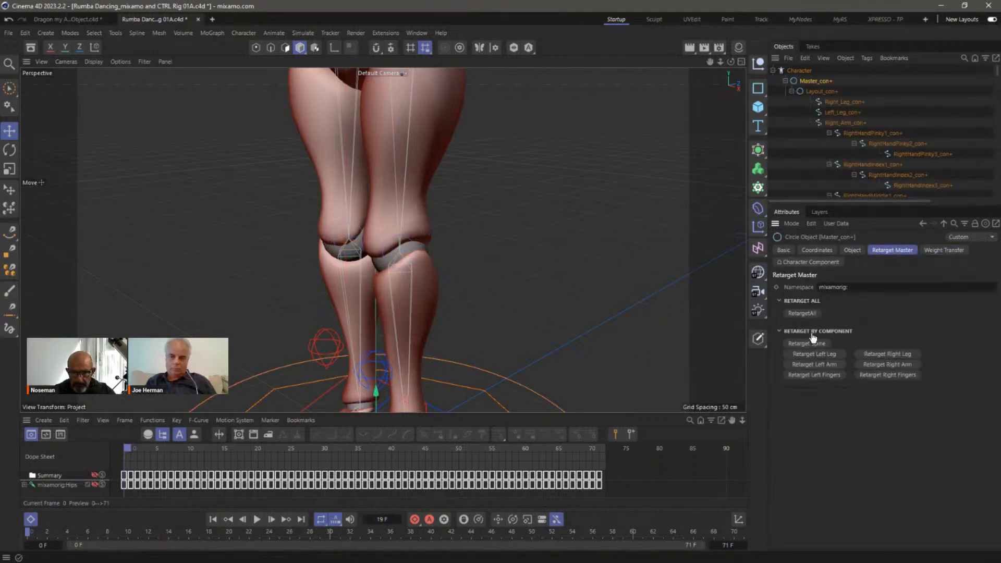
left_click(949, 249)
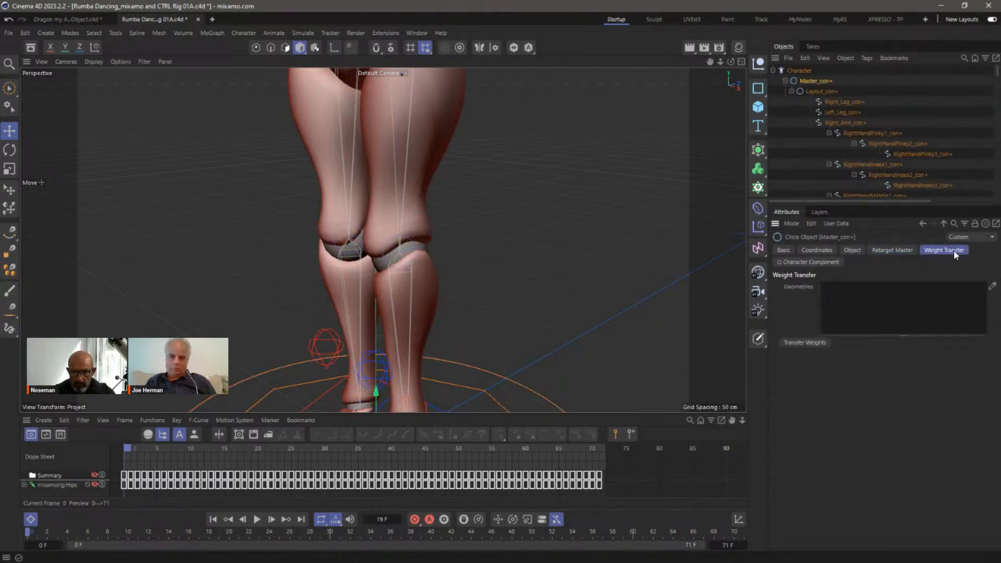
left_click(786, 81)
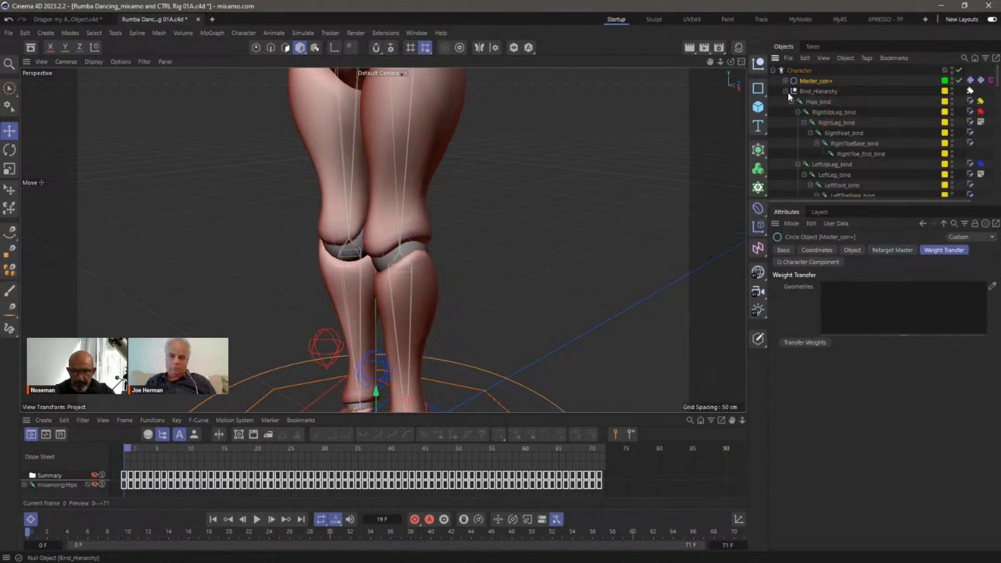
left_click(786, 91)
left_click_drag(801, 133, 867, 308)
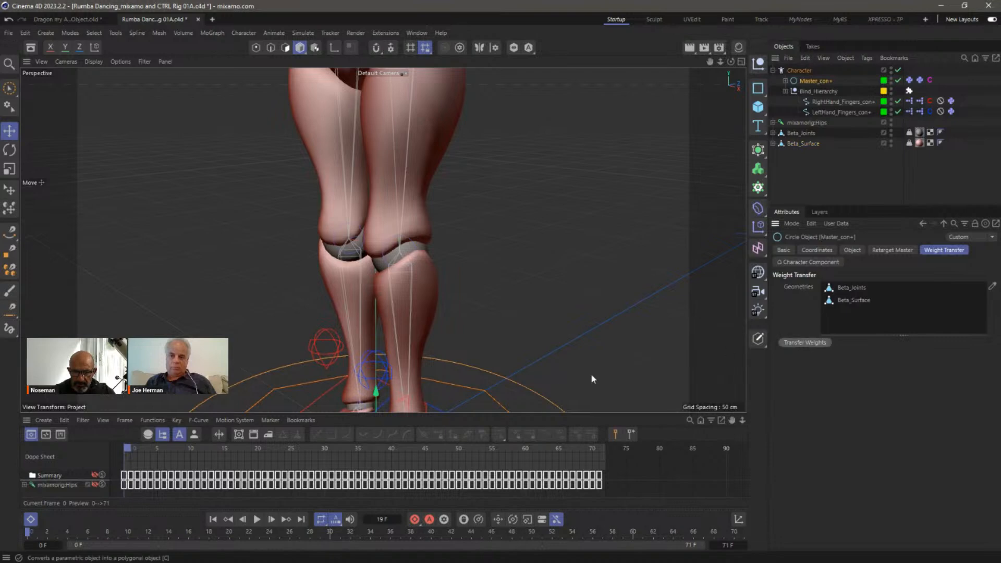
Step: Play the retargeted dance and examine from the side how the knees bend
left_click(256, 520)
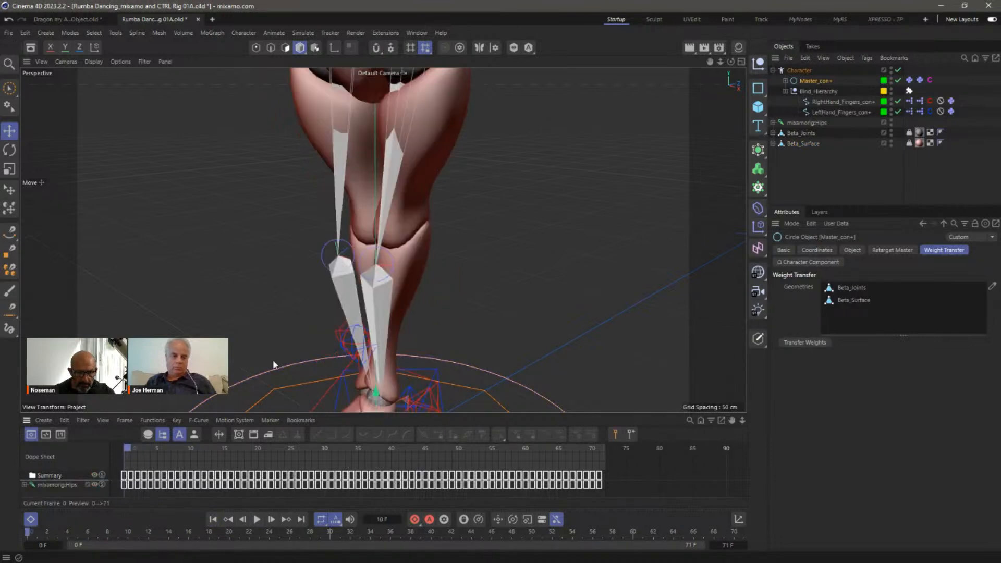
left_click_drag(421, 228, 462, 234, "alt")
right_click_drag(423, 235, 389, 253, "alt")
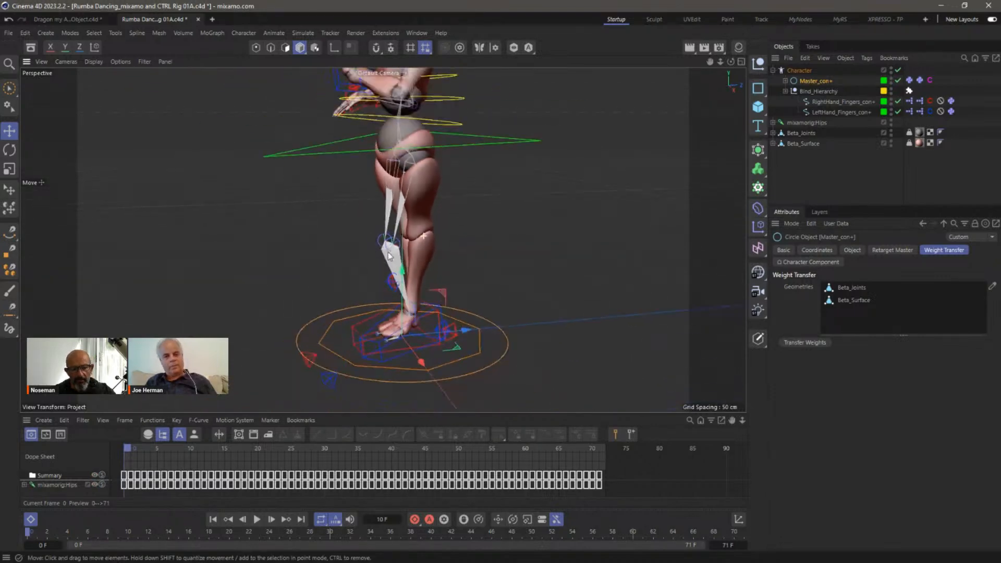
middle_click_drag(388, 256, 396, 283, "alt")
left_click_drag(396, 282, 428, 264, "alt")
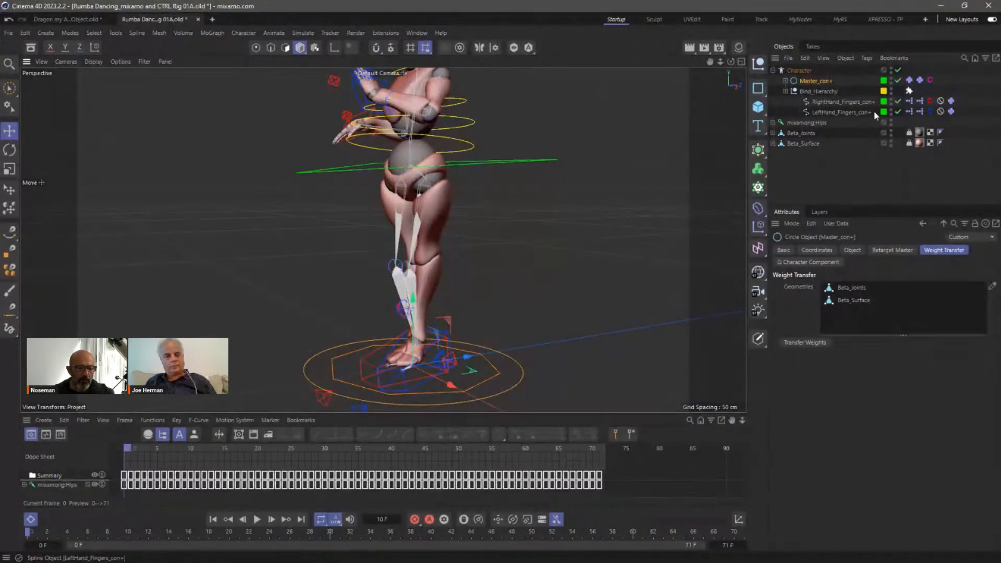
Step: Undo the retargeting and rig building back to the state before the Character object existed
left_click(807, 70)
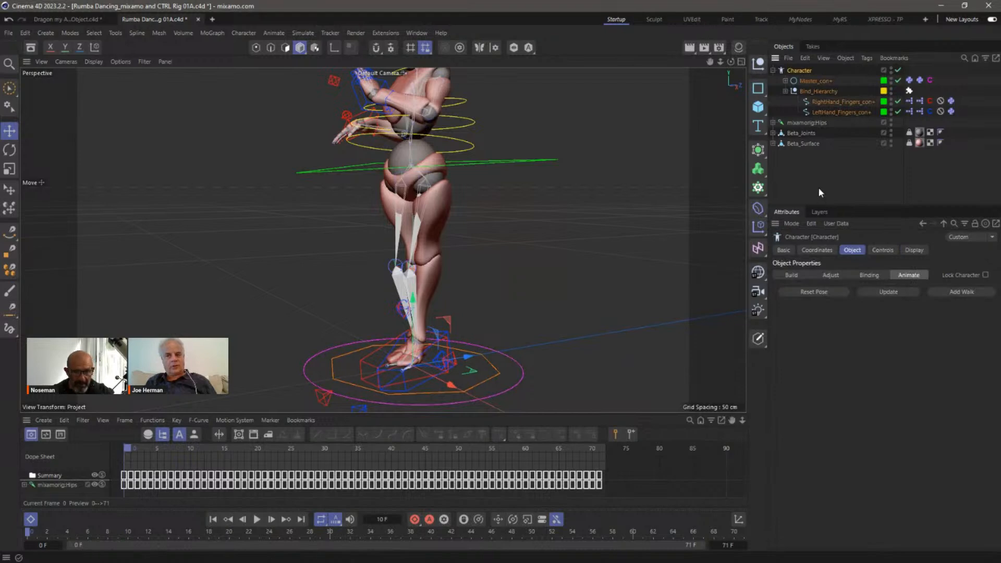
key("ctrl+z")
key("ctrl+z")
key("ctrl+z")
key("ctrl+z")
key("ctrl+z")
key("ctrl+z")
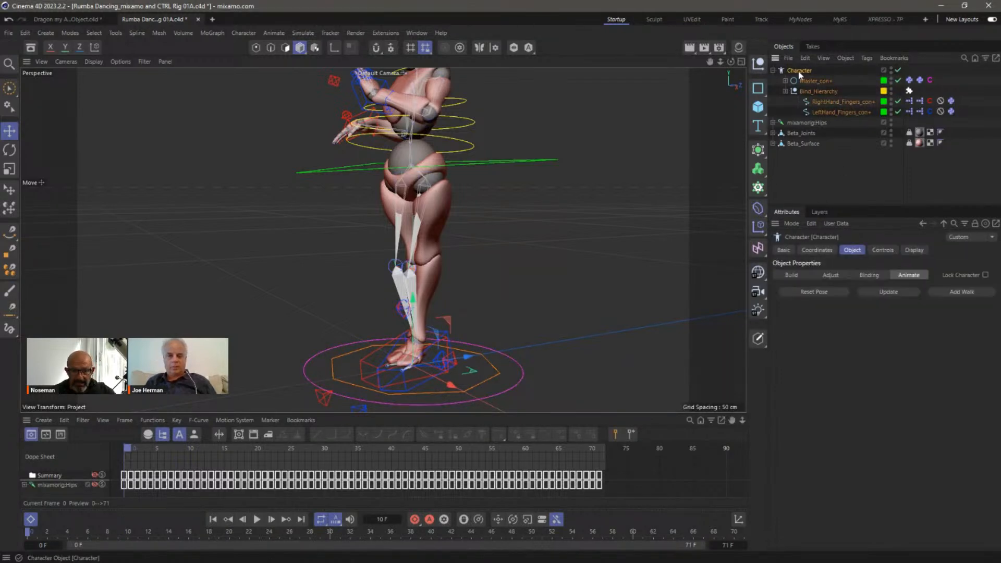
scroll(377, 215, "down", 4)
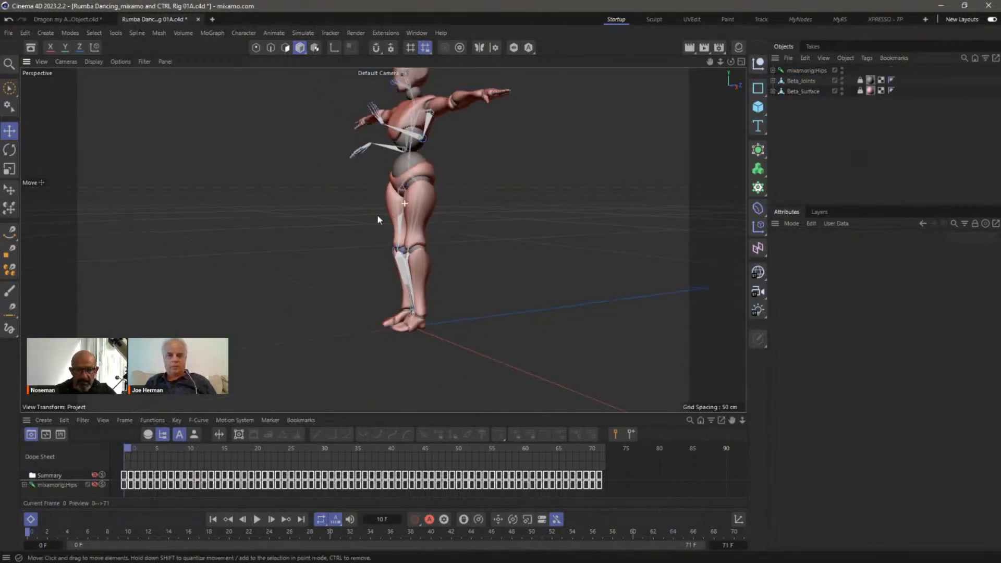
middle_click_drag(374, 172, 382, 239, "alt")
left_click_drag(382, 239, 438, 263, "alt")
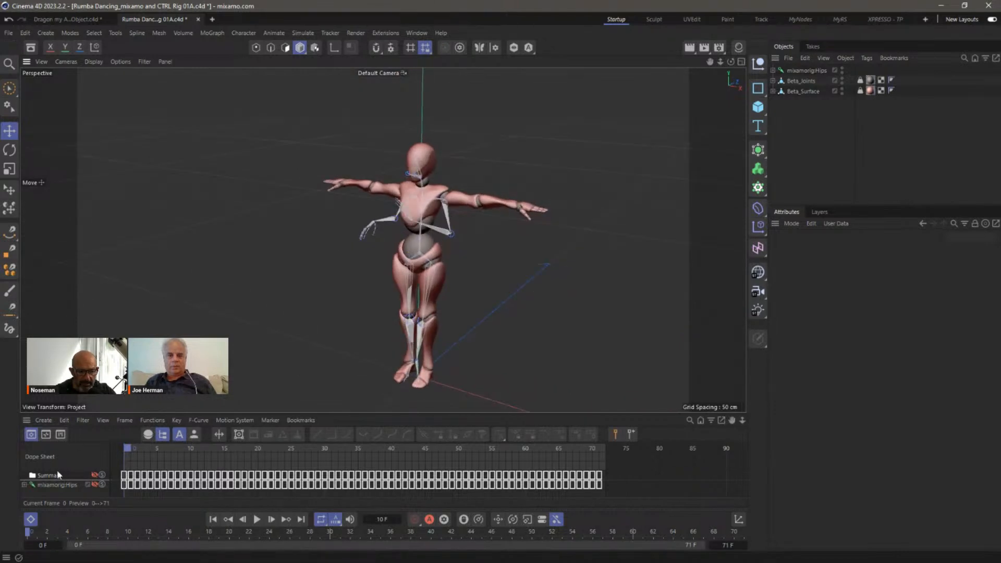
Step: Play the animation briefly to check the mesh and revert the project to its last saved version
left_click(257, 520)
left_click(258, 520)
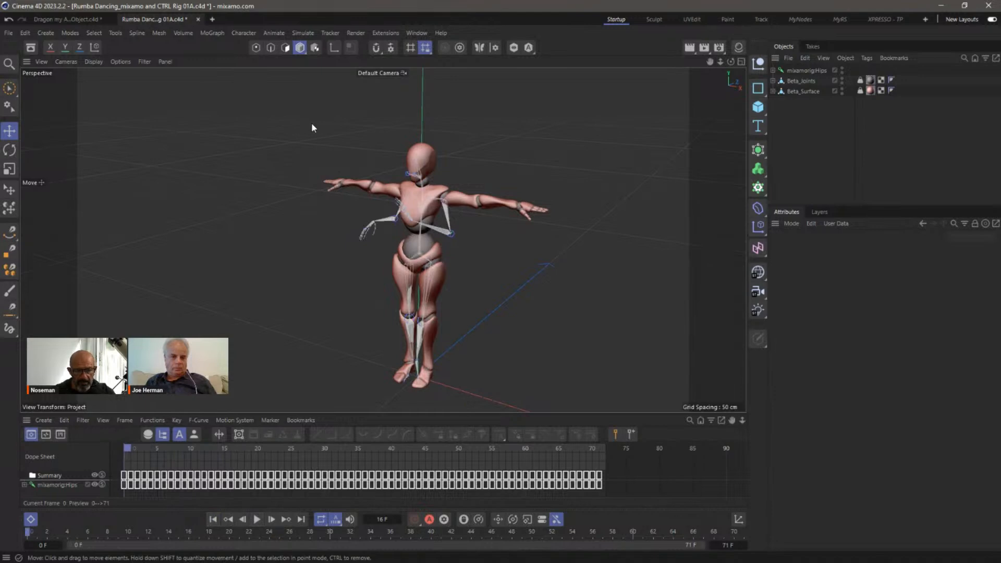
left_click(9, 33)
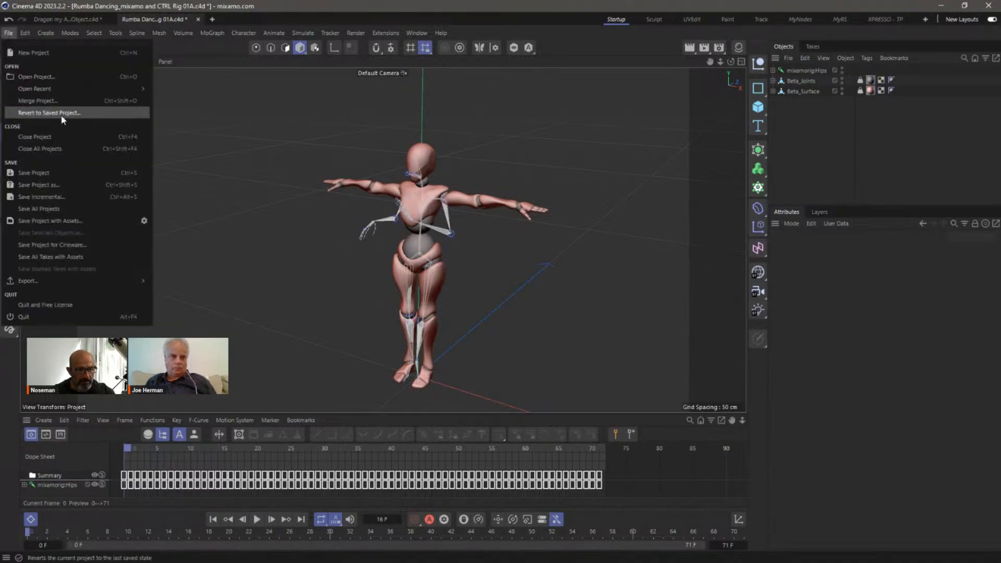
left_click(64, 117)
left_click(474, 326)
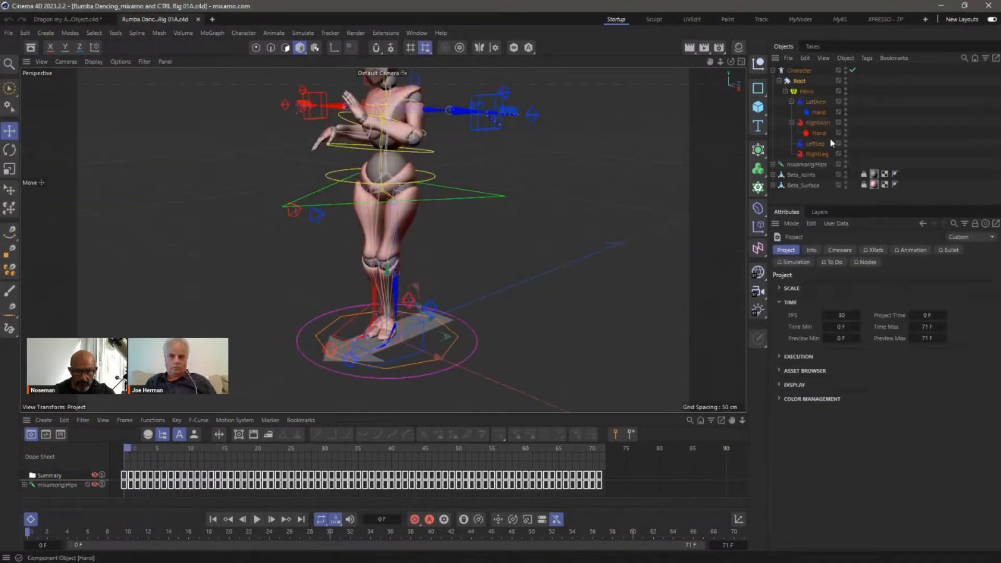
Step: Delete the Character rig and test the dance playback, ending on the first frame with the animation tracks disabled
key("Delete")
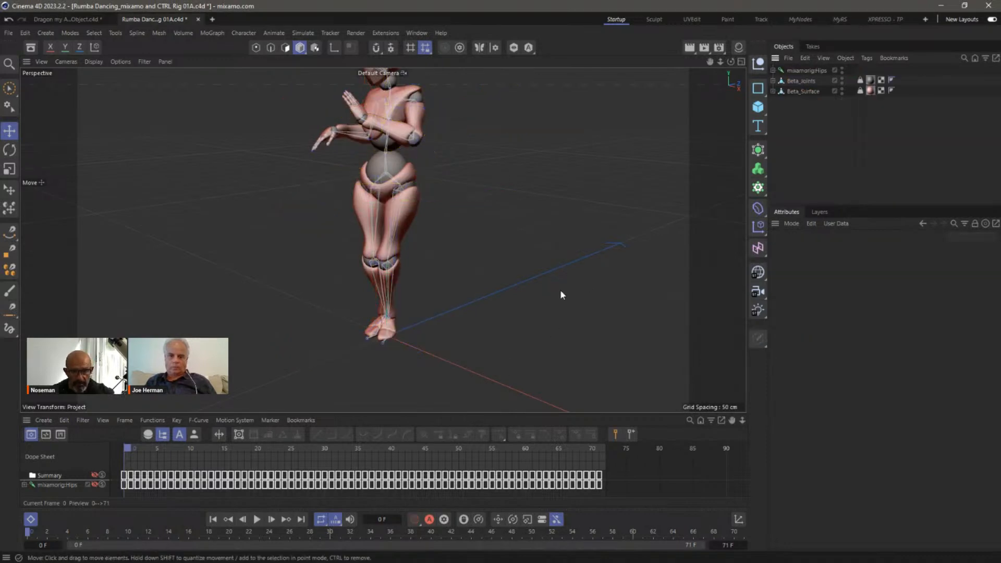
left_click(257, 520)
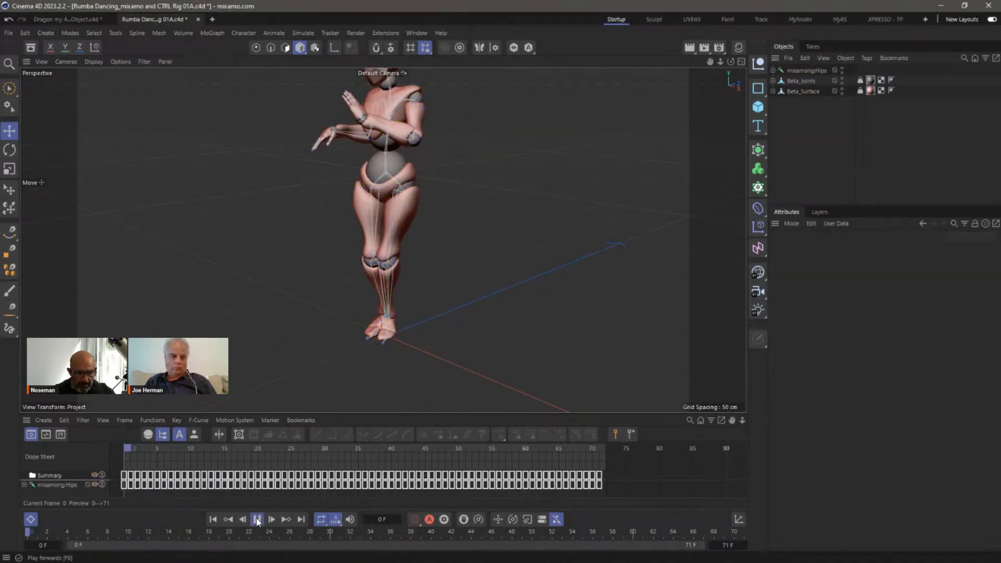
left_click(257, 520)
left_click(213, 520)
left_click(95, 475)
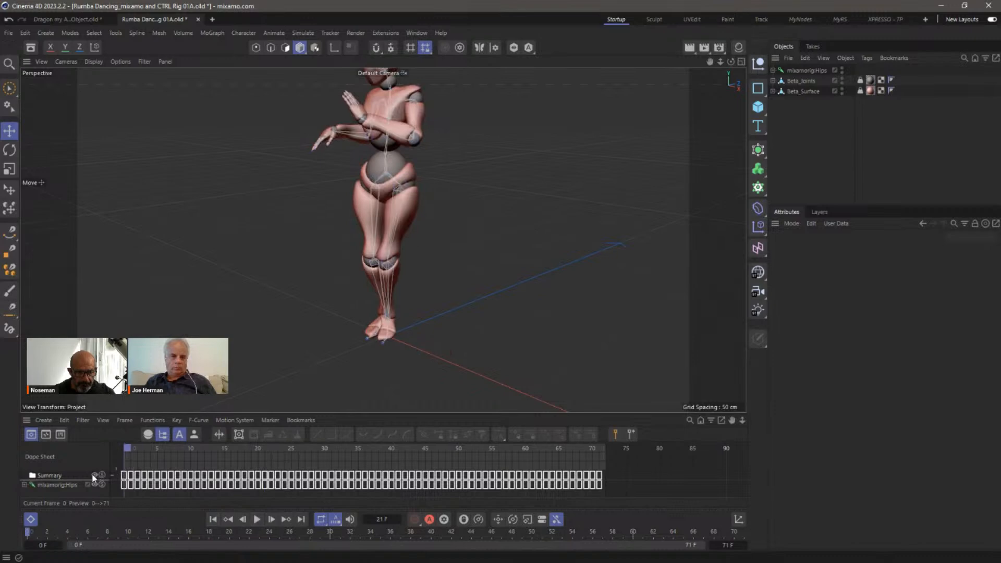
Step: Reset the bind pose on both mesh Weight tags and add a new Character object
left_click(861, 80)
left_click(861, 90, "ctrl")
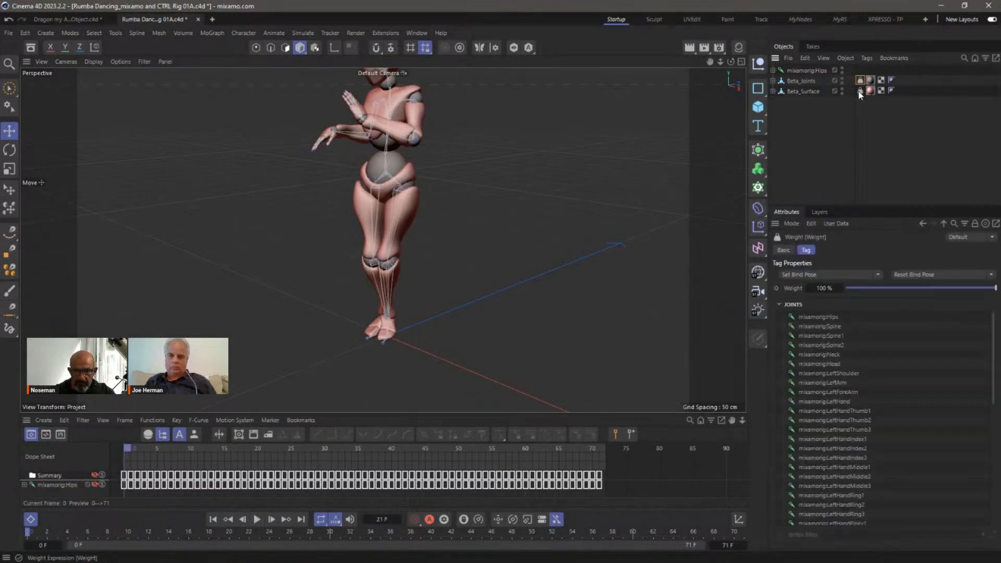
left_click(918, 275)
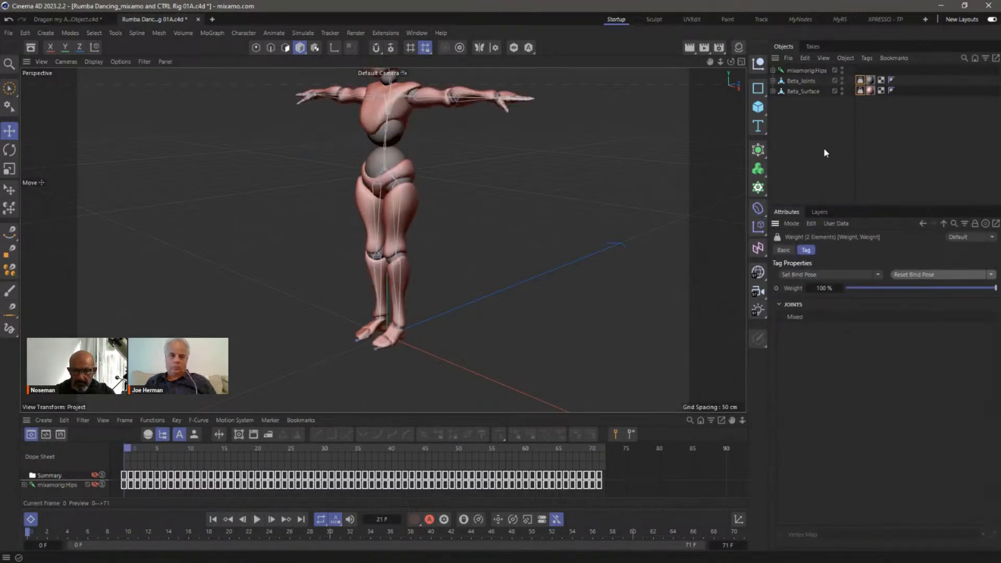
left_click(245, 34)
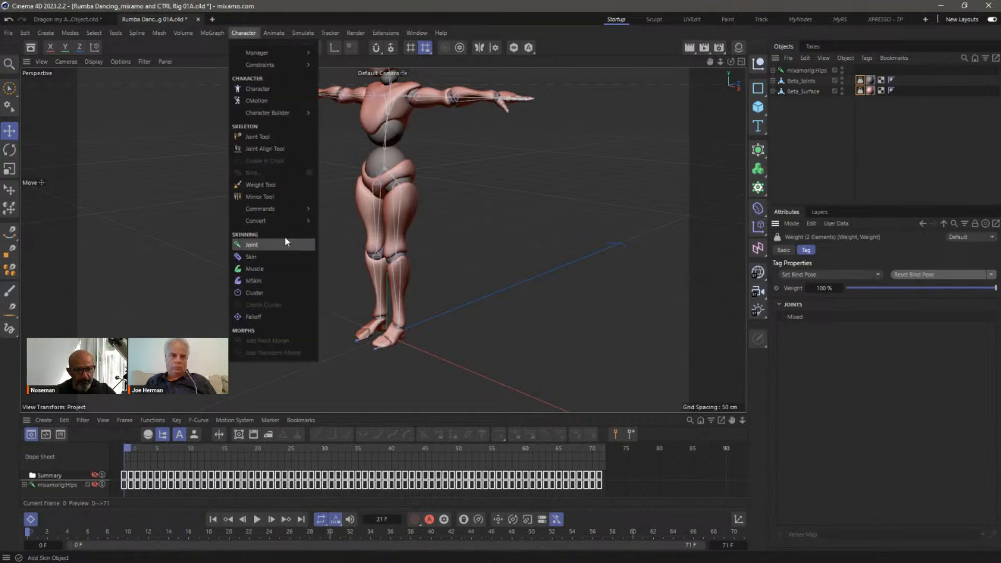
left_click(272, 91)
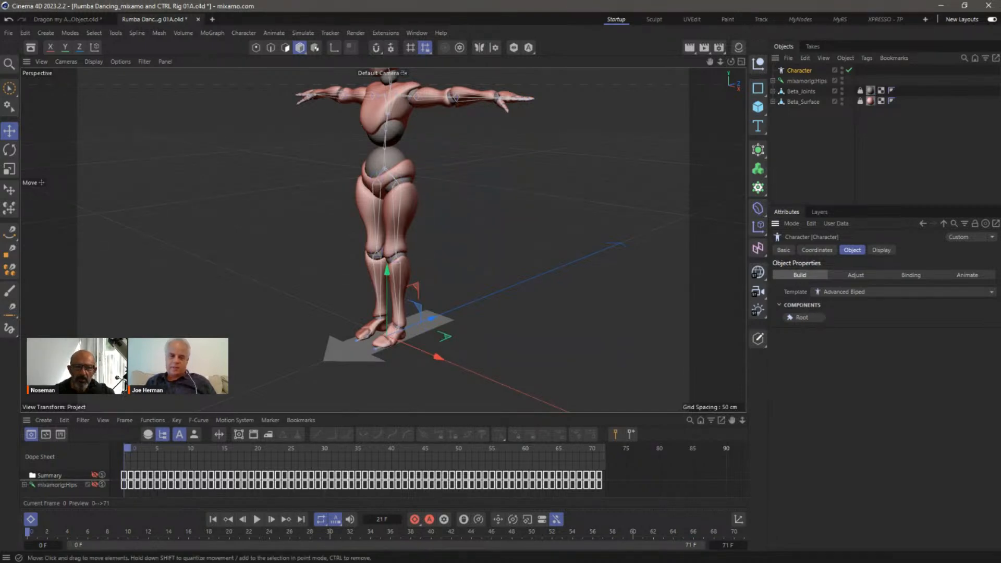
Step: Revert the project to its saved version containing the built Mixamo rig components
left_click(8, 33)
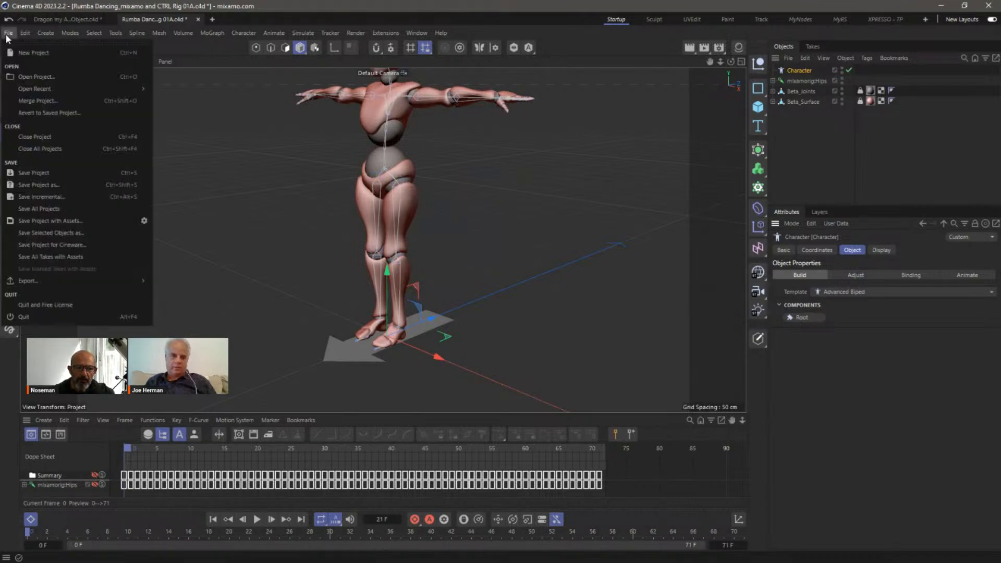
left_click(52, 116)
left_click(474, 325)
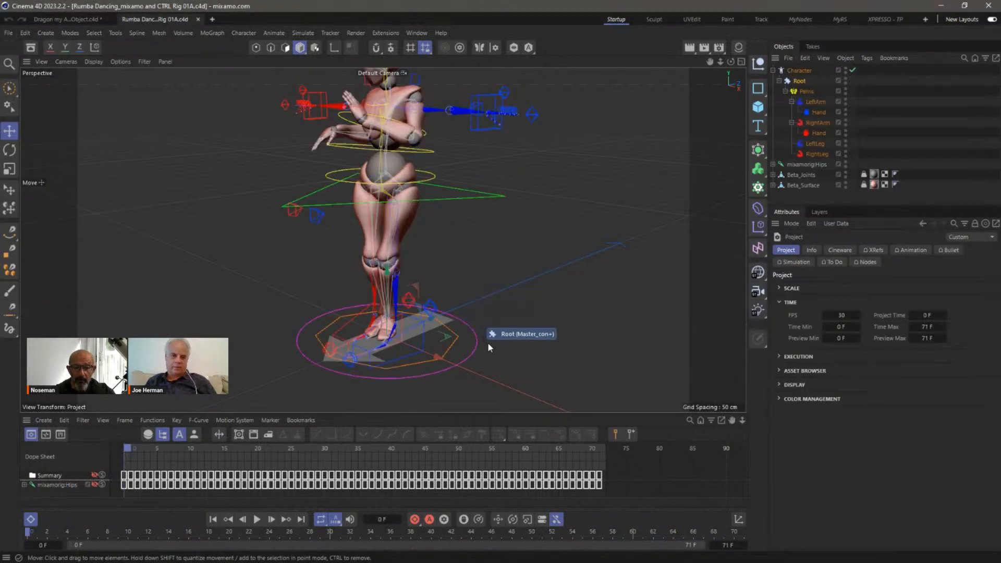
Step: Reset the bind pose on the Weight tags of Beta_Joints and Beta_Surface together in the restored project
left_click(804, 70)
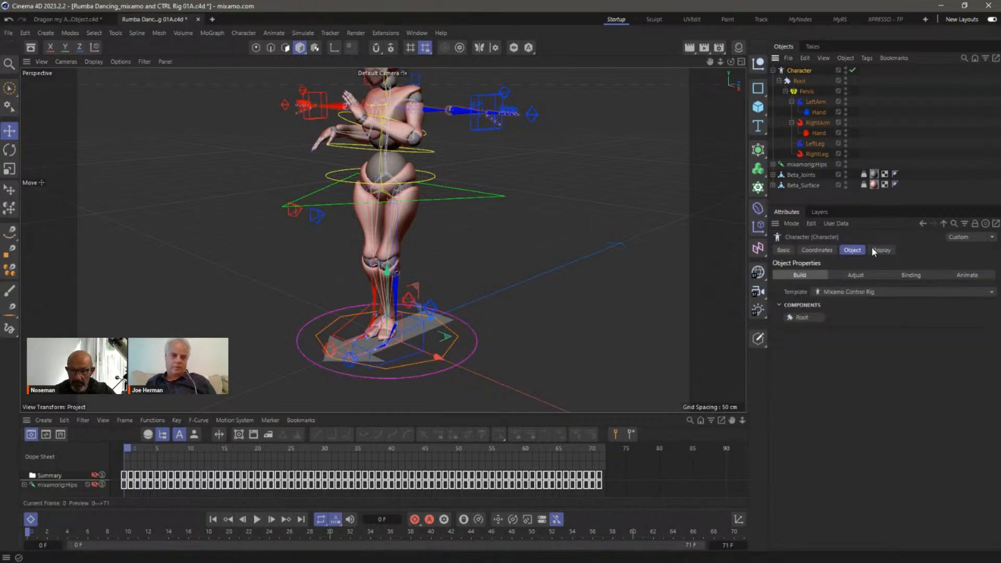
left_click(864, 174)
left_click(864, 185, "ctrl")
left_click(910, 274)
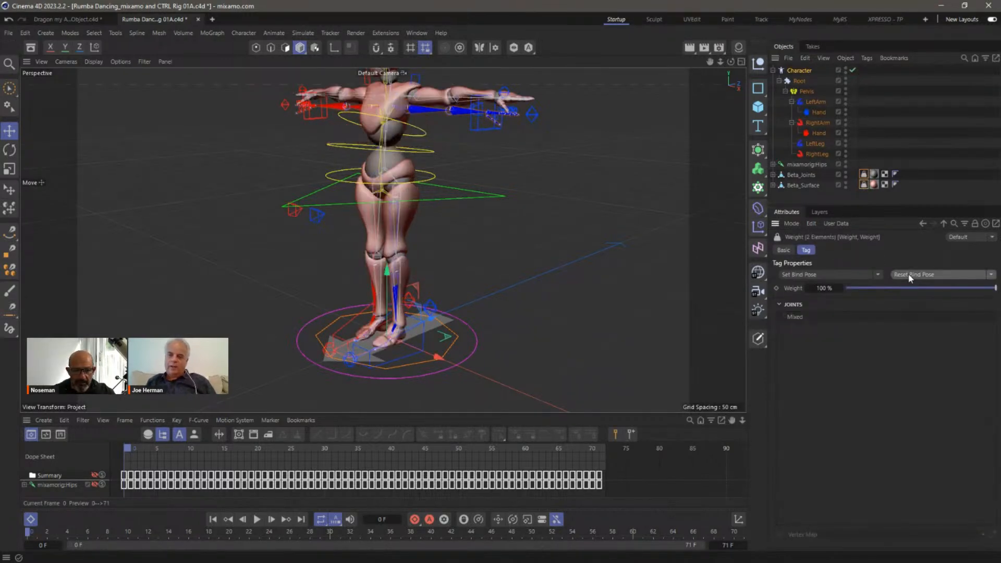
left_click(824, 201)
Step: Switch the Character object to Adjust mode with both knee components in close view
left_click(798, 70)
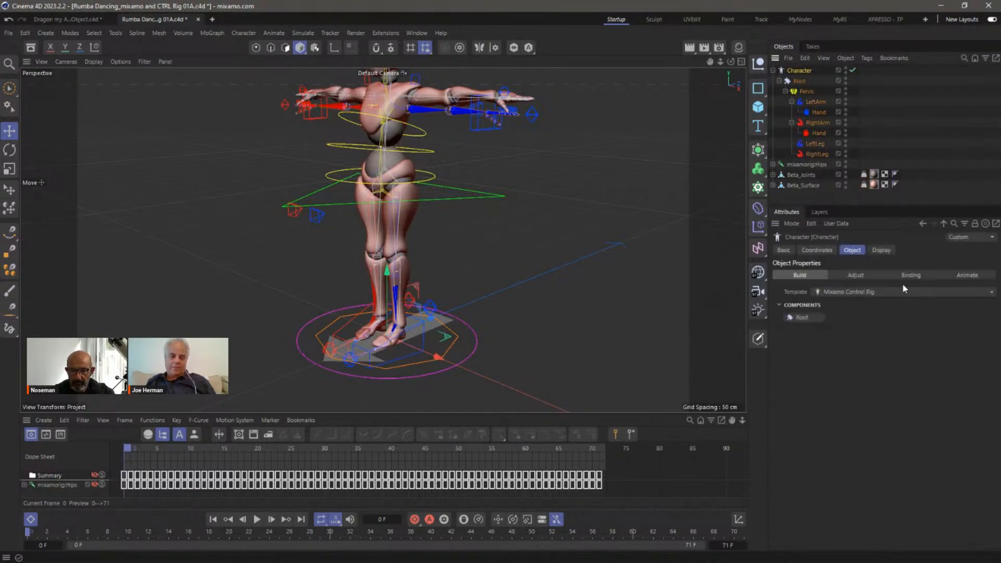
scroll(448, 263, "up", 6)
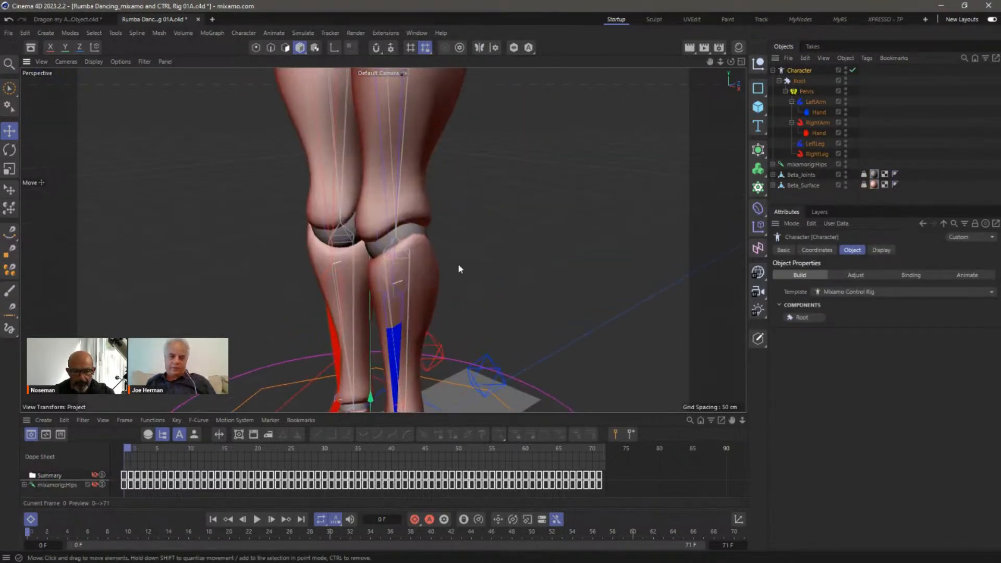
left_click(856, 275)
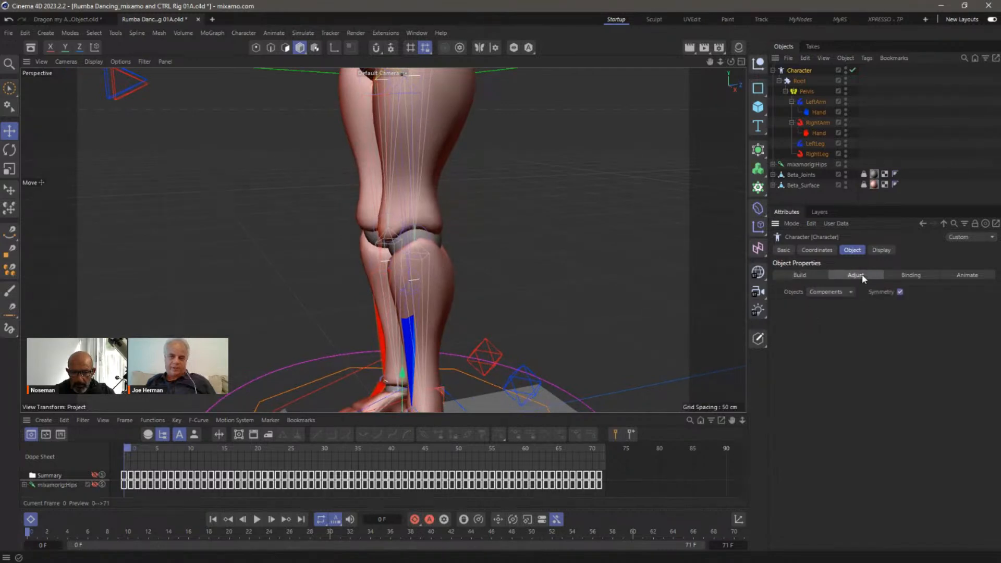
left_click_drag(435, 284, 379, 255, "alt")
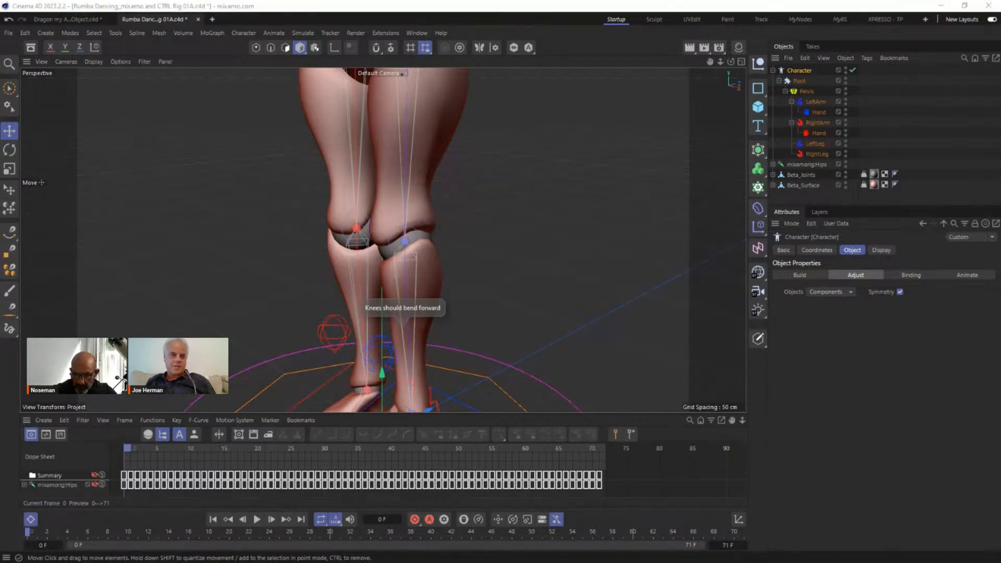
key("super+d")
key("super+d")
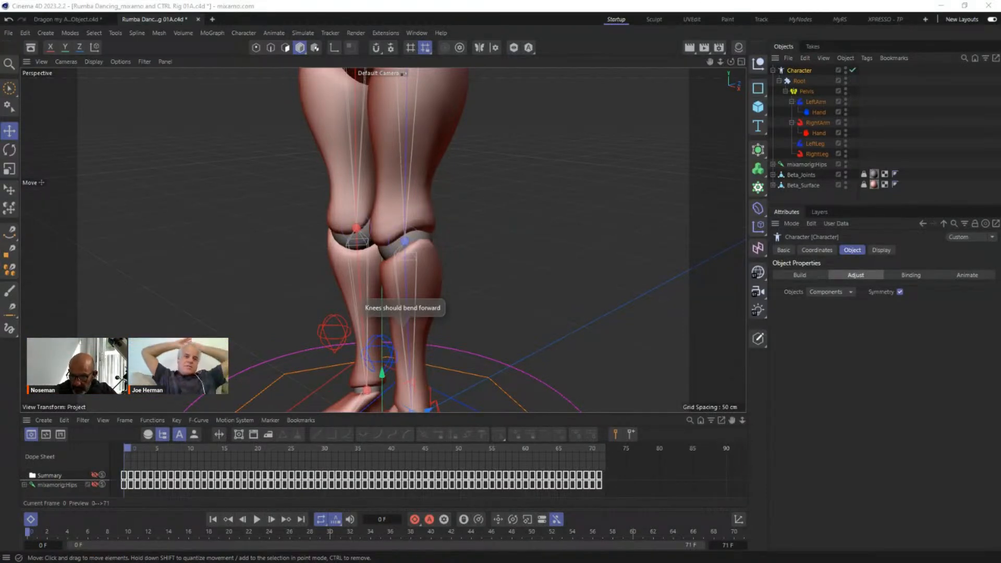
Step: Create a new project and import the Rumba Dancing FBX file with the default import settings
left_click(587, 49)
key("ctrl+n")
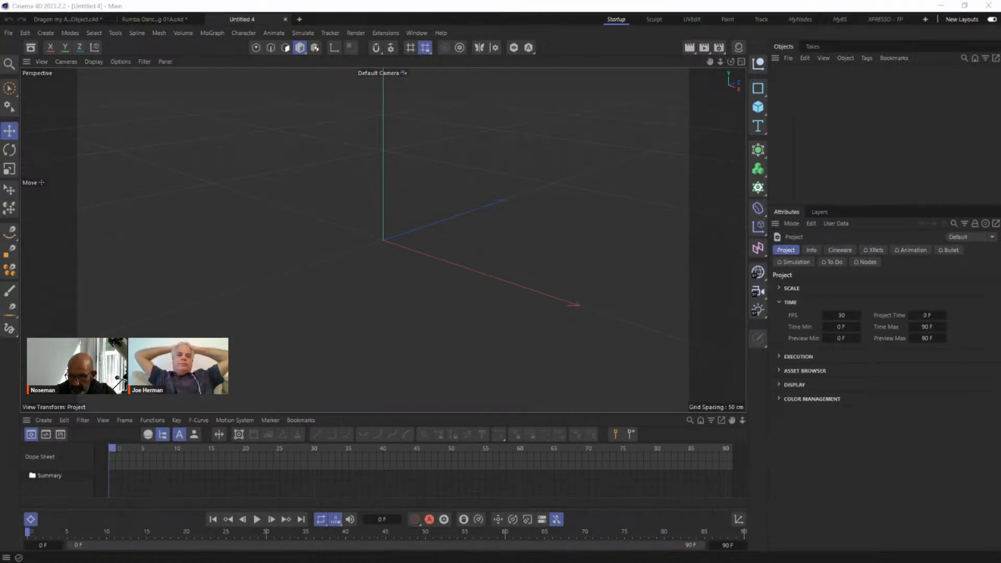
left_click_drag(694, 323, 368, 270)
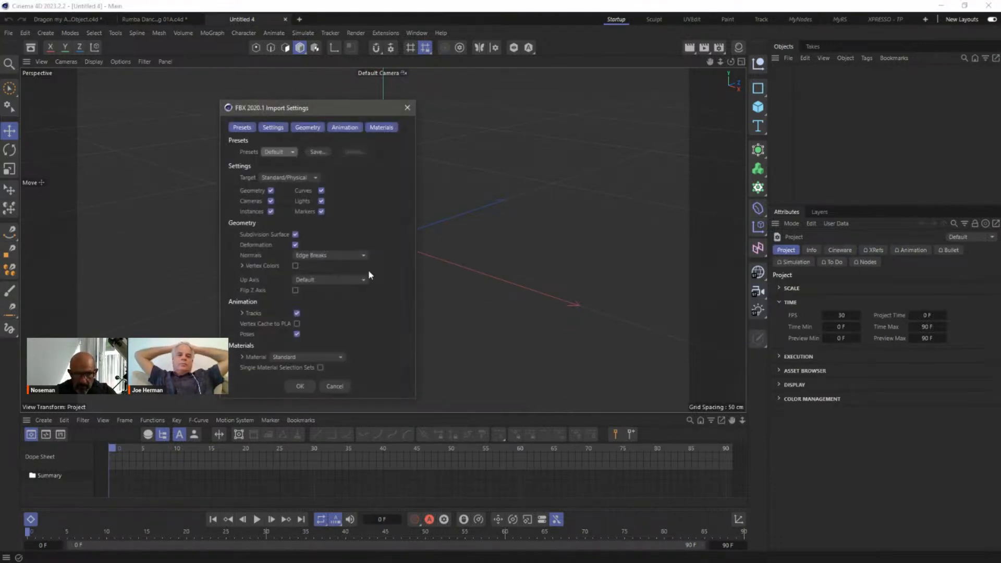
left_click(306, 383)
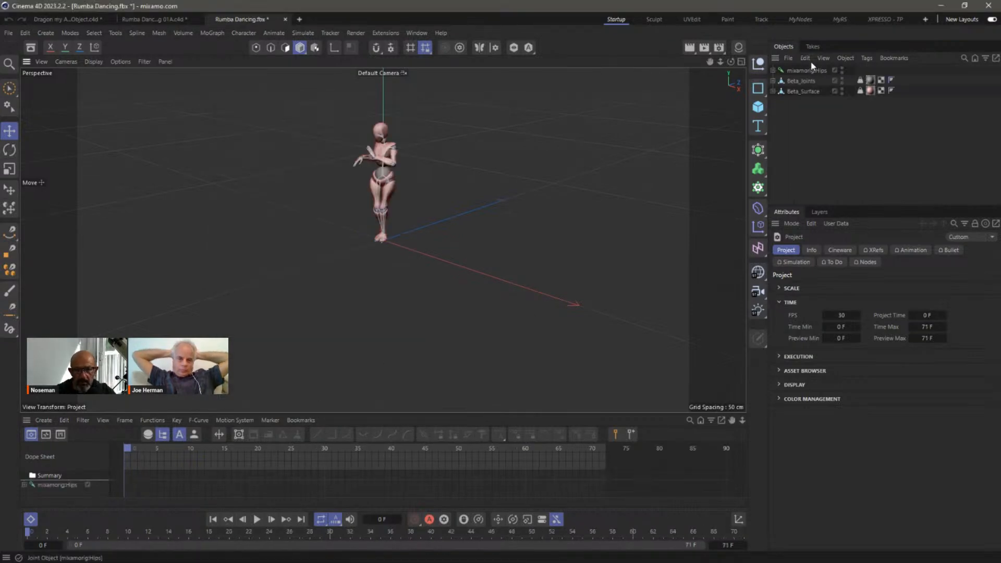
Step: Make the mixamo.com take current, extract it into its own project, and close the original Rumba Dancing.fbx project
left_click(813, 46)
left_click(814, 108)
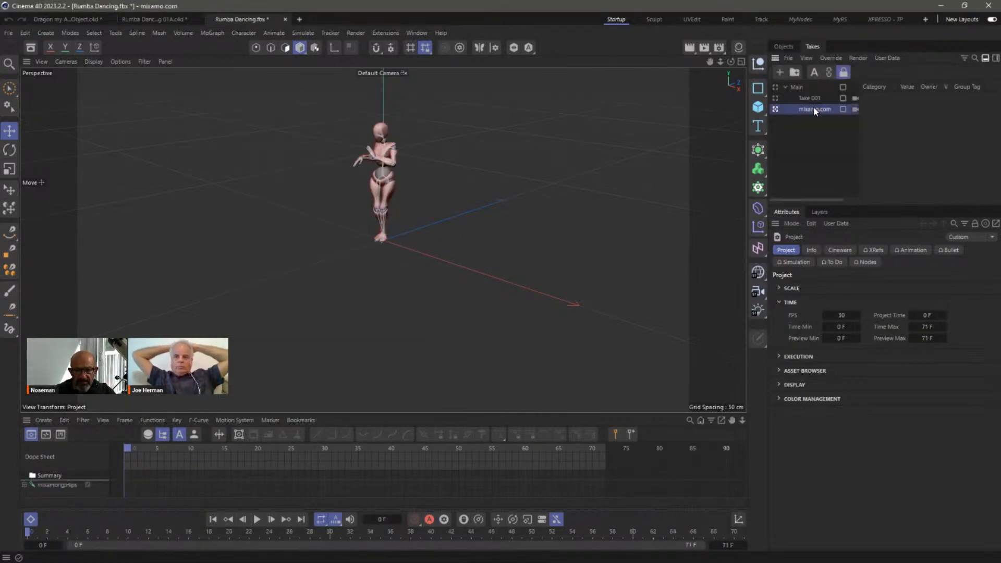
left_click(788, 57)
left_click(818, 145)
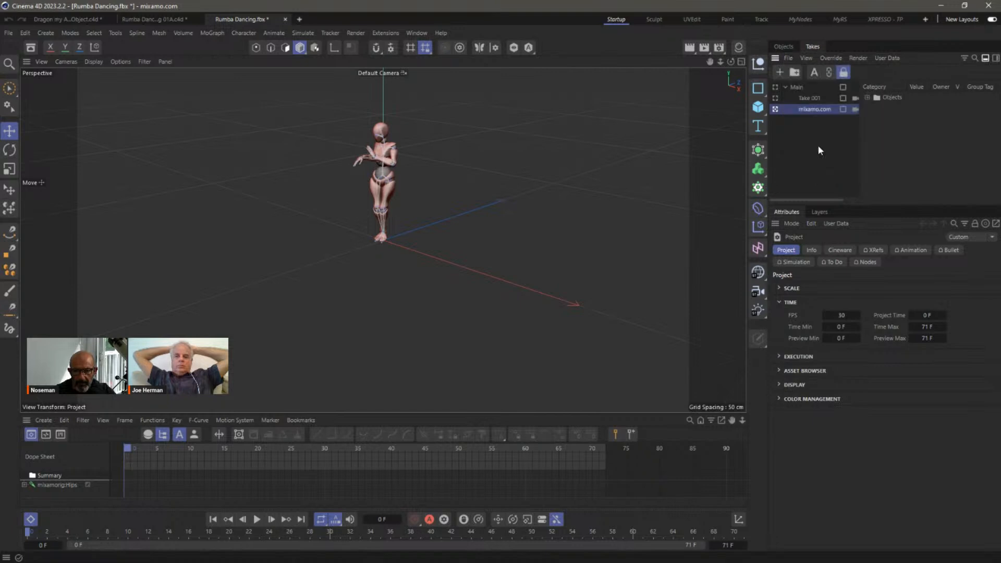
left_click(286, 19)
left_click(514, 326)
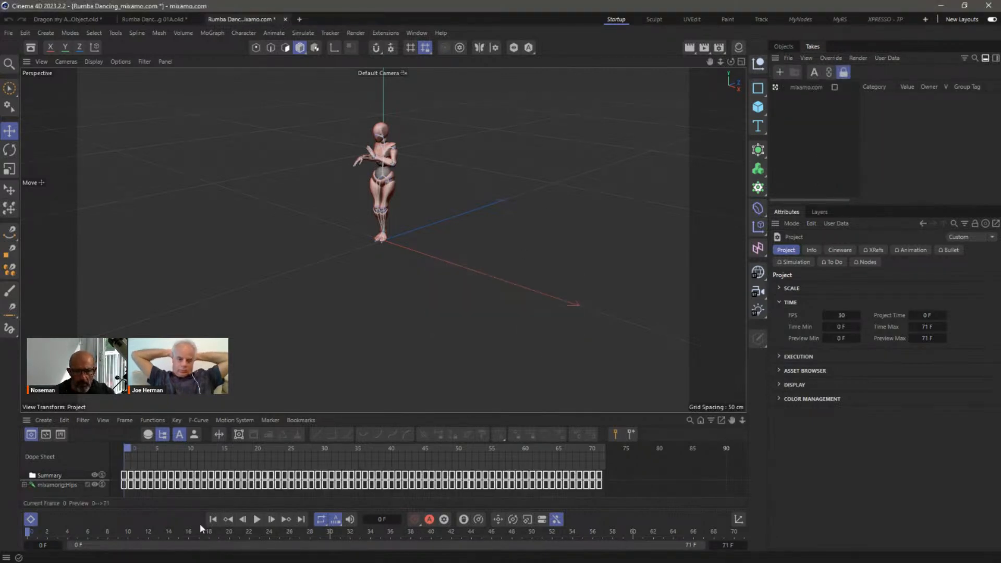
Step: Play the dance animation briefly, then reset the bind pose on the Weight tags of Beta_Joints and Beta_Surface
left_click(257, 520)
left_click(258, 519)
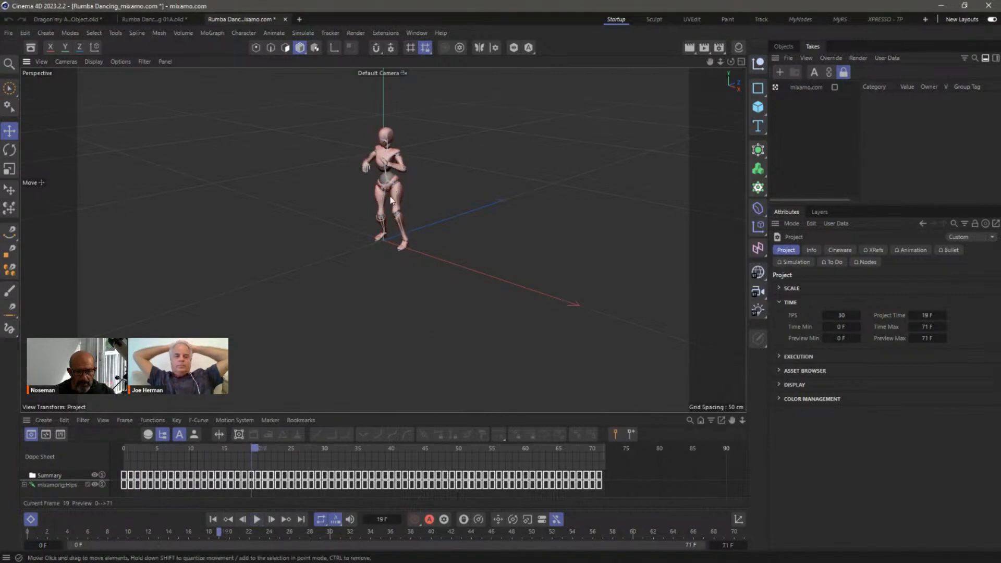
scroll(386, 298, "up", 5)
left_click(783, 47)
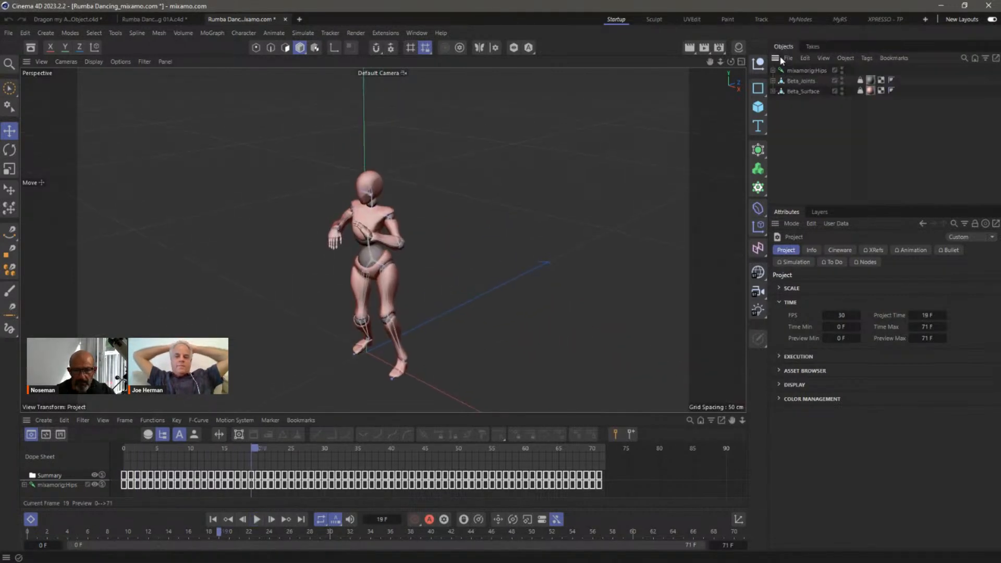
left_click(860, 80)
left_click(862, 90, "shift")
left_click(934, 276)
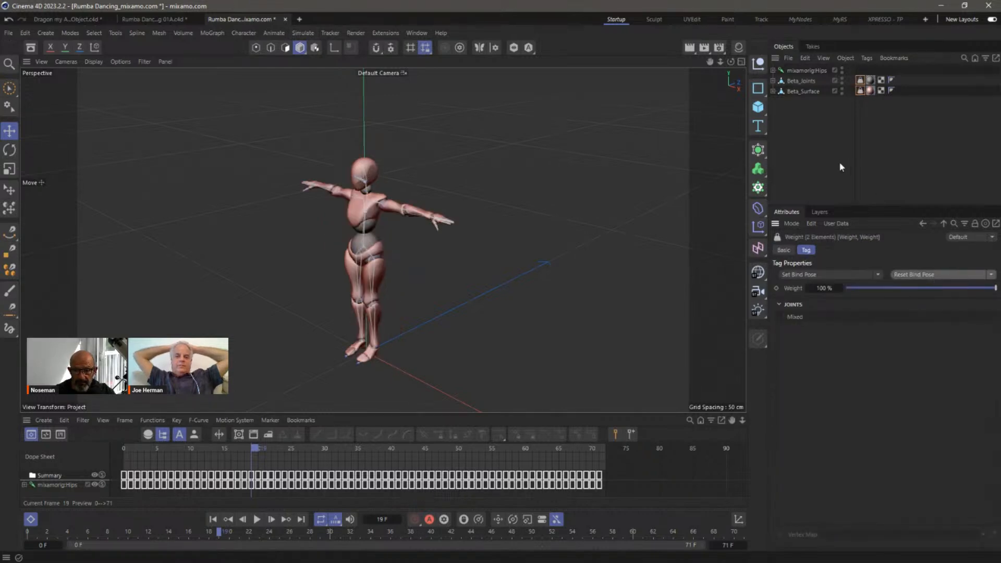
Step: Add a Character object to the scene and return the timeline to frame 0
left_click(272, 32)
mouse_move(243, 33)
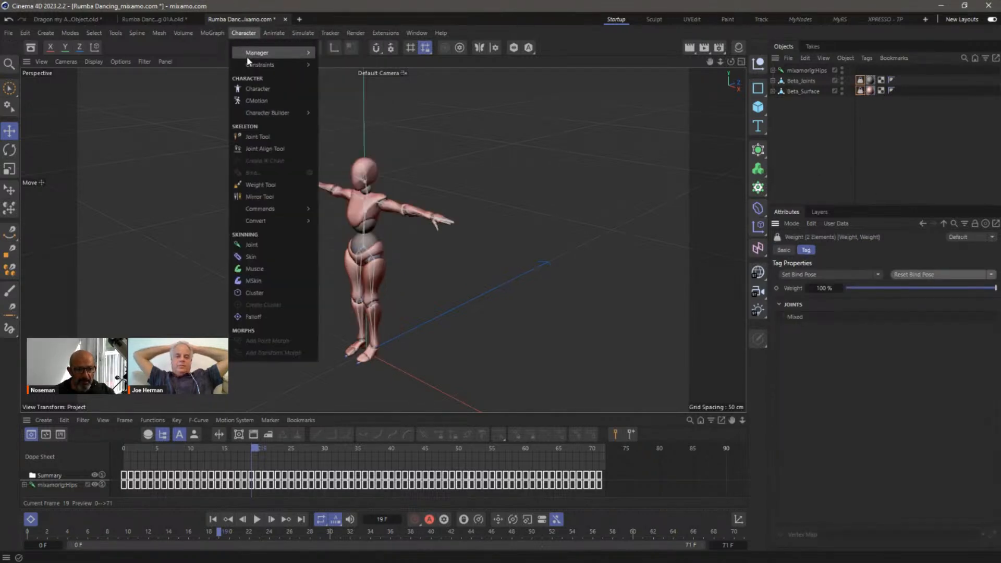
left_click(247, 88)
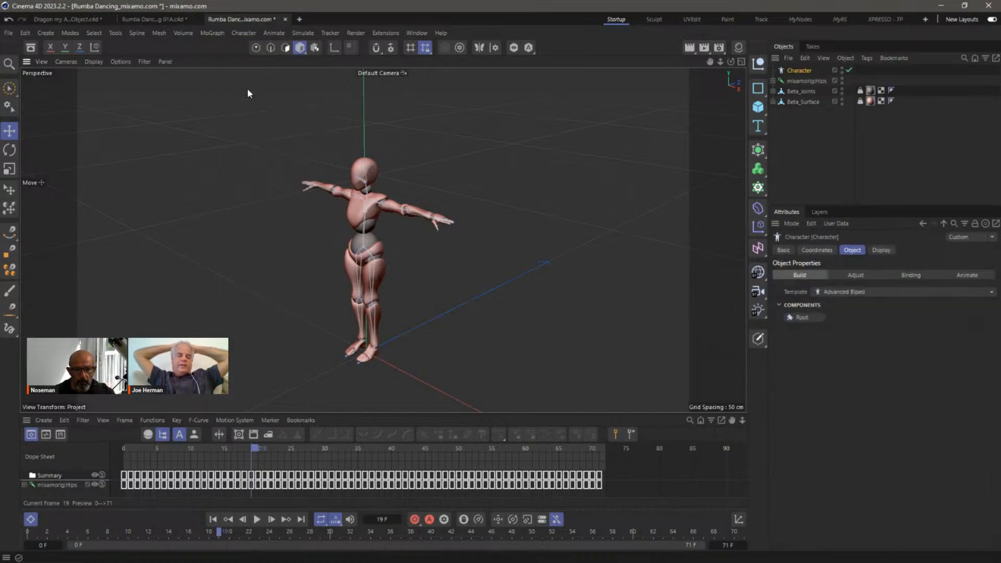
left_click(247, 89)
left_click_drag(234, 446, 74, 434)
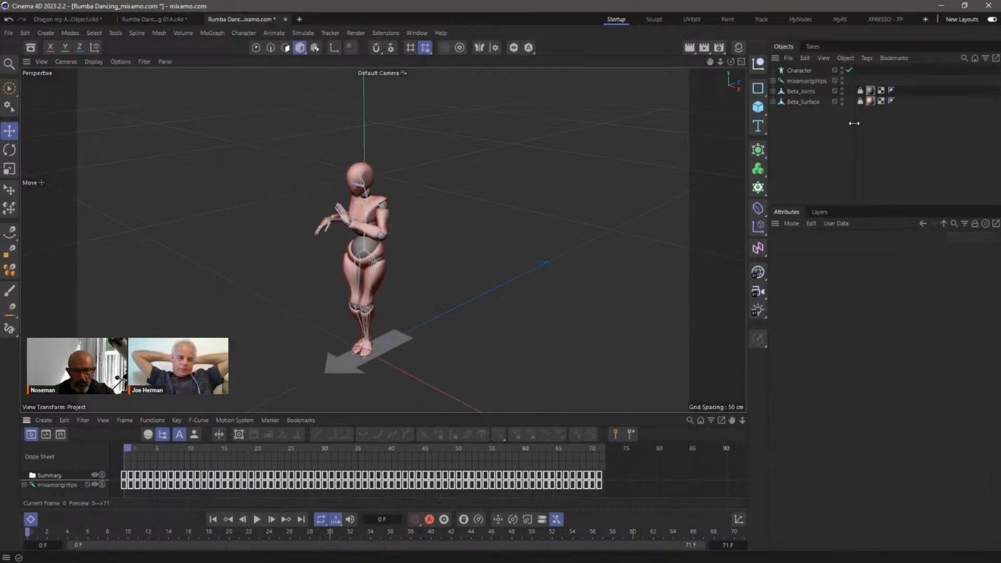
Step: Reset the bind pose on both mesh Weight tags at frame 0 and disable the mixamorig:Hips animation in the Dope Sheet
left_click(860, 91)
left_click(861, 102, "shift")
left_click(900, 275)
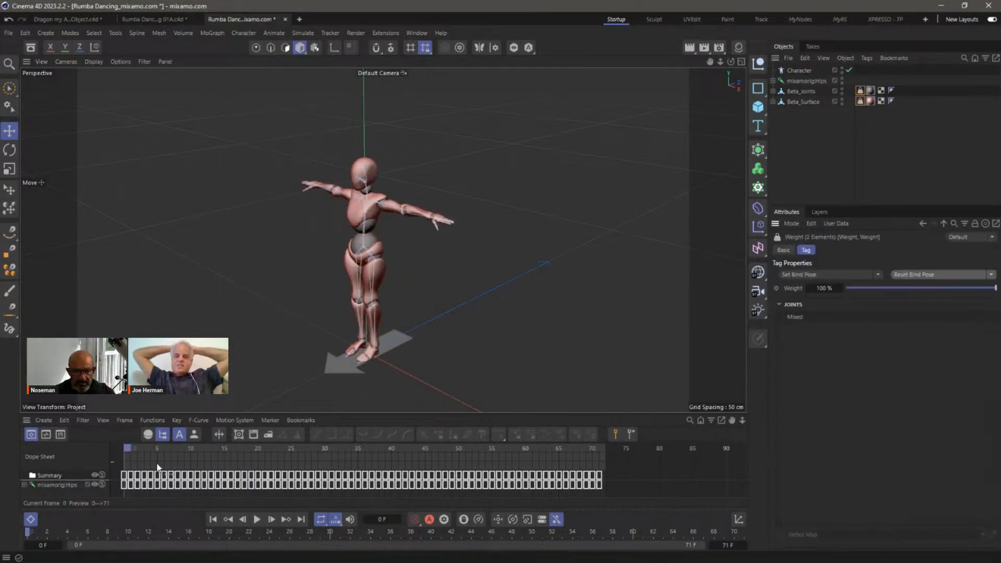
left_click_drag(124, 530, 30, 526)
left_click_drag(137, 533, 28, 528)
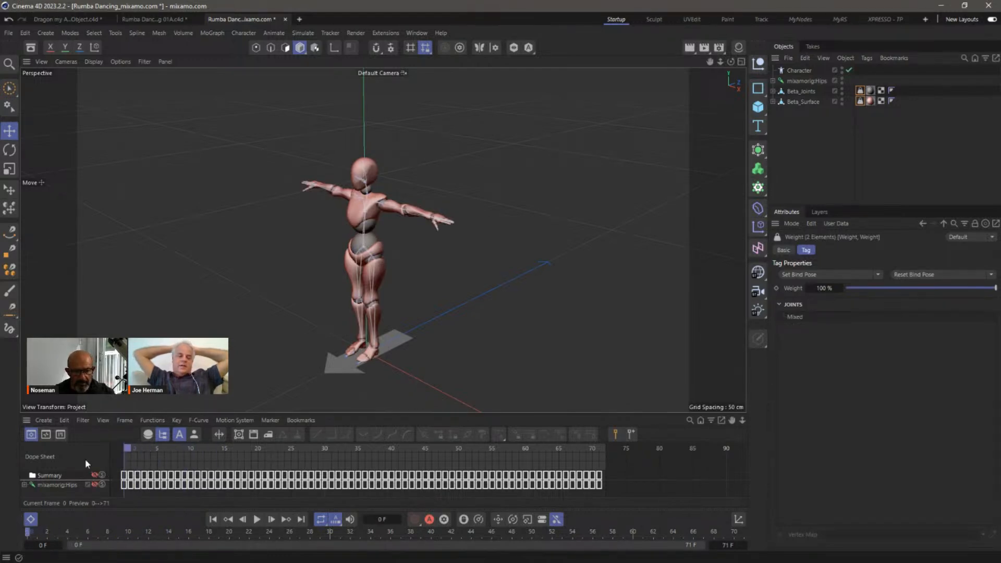
left_click(799, 69)
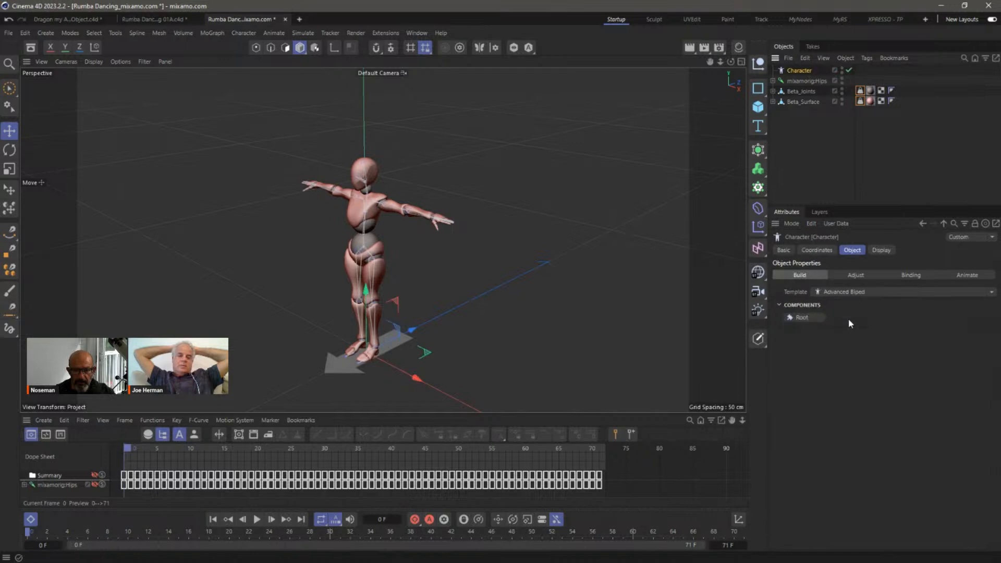
left_click(810, 318)
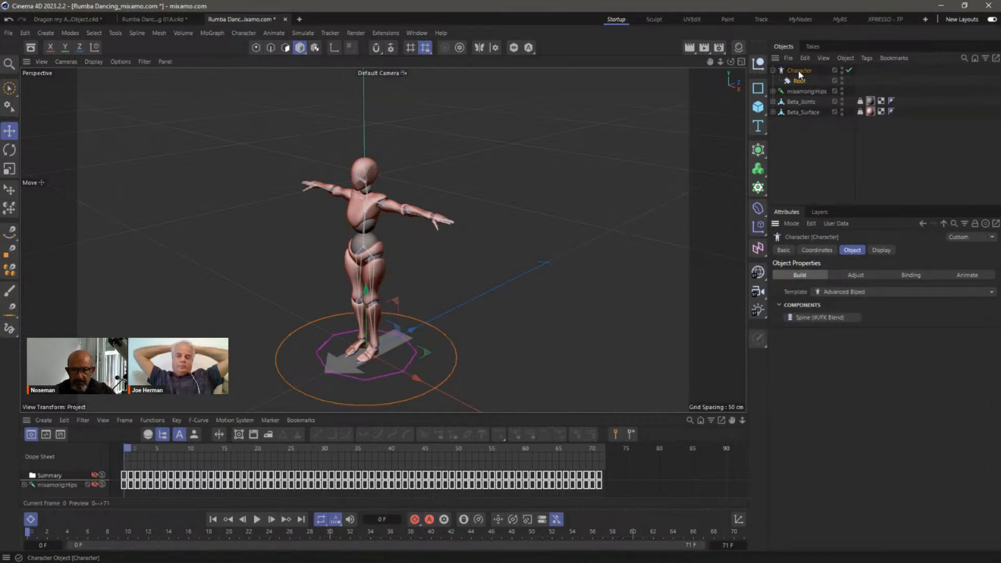
key("ctrl+z")
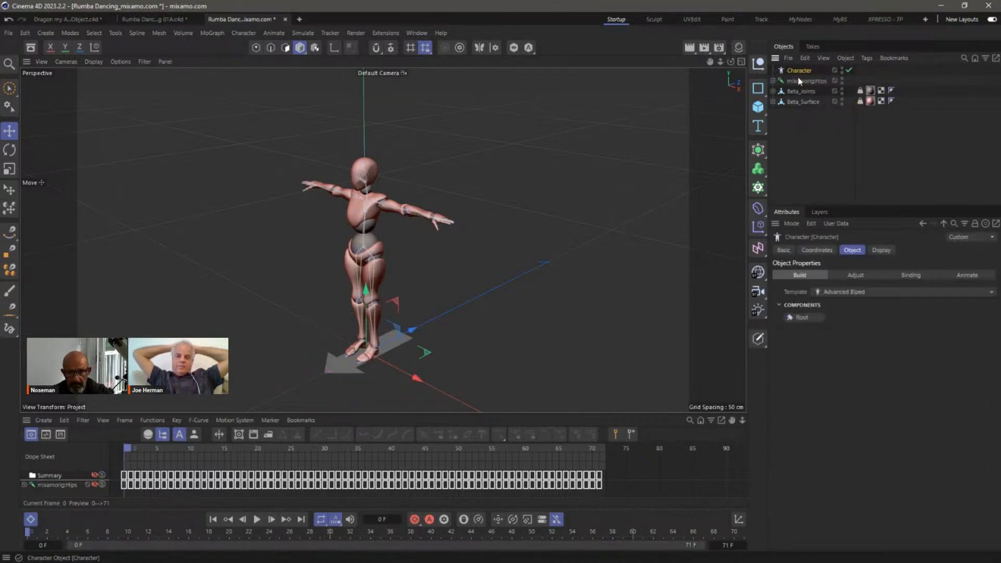
Step: Set the Character template to Mixamo Control Rig and add the Root and Pelvis components
left_click(847, 292)
left_click(870, 397)
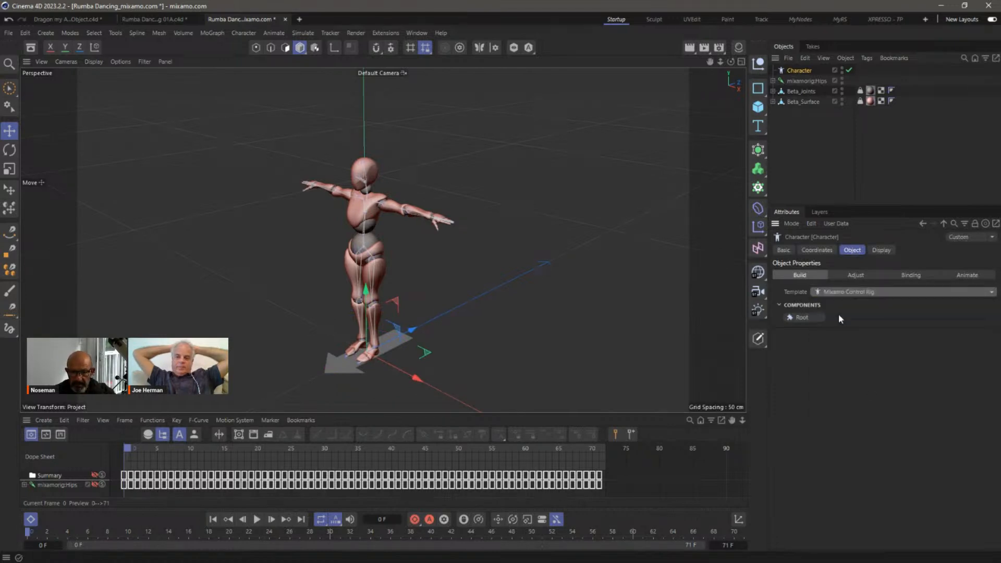
left_click(804, 318)
left_click(814, 318)
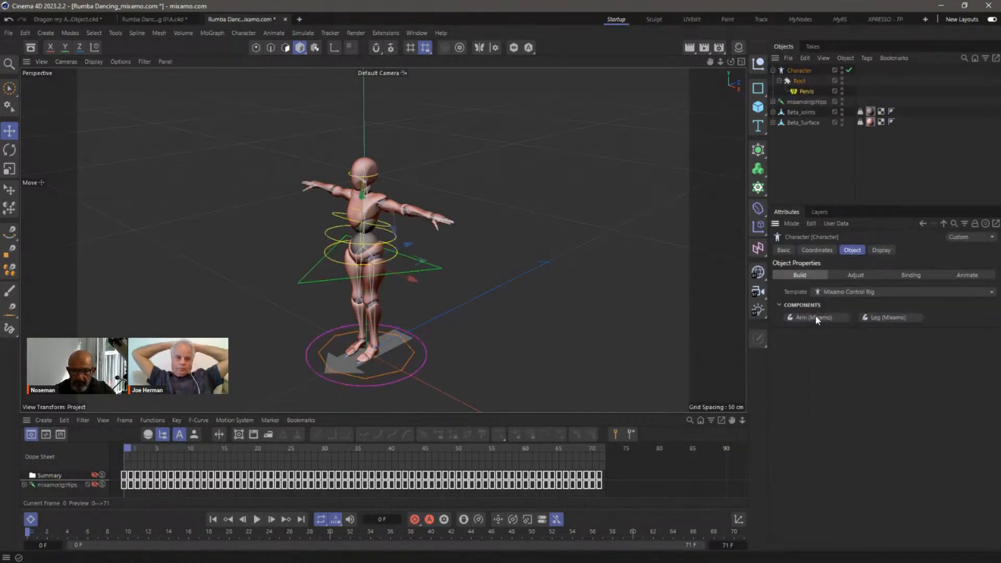
Step: Add left and right Mixamo arms and legs under the Pelvis, with a Hand component on each arm
left_click(816, 318)
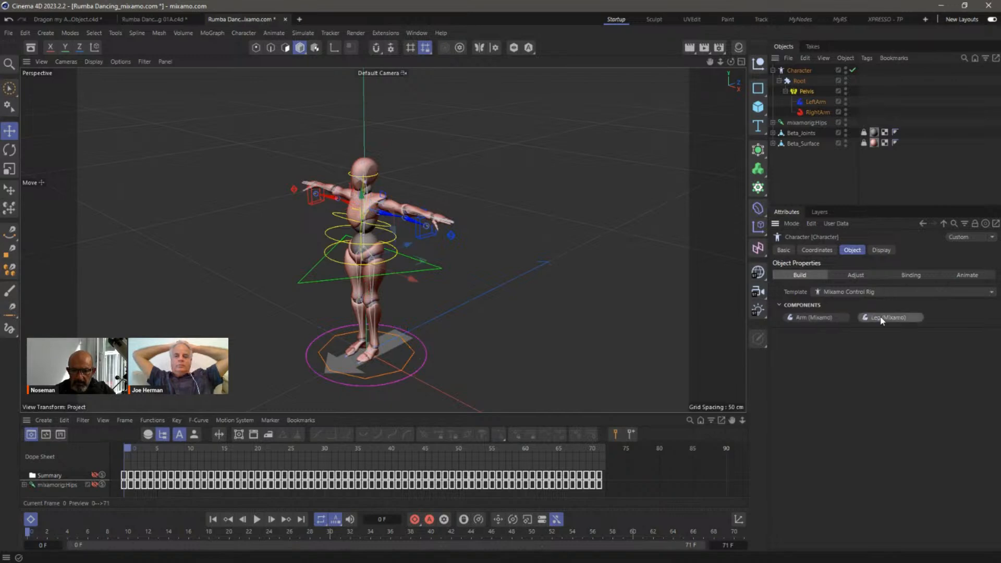
left_click(882, 319)
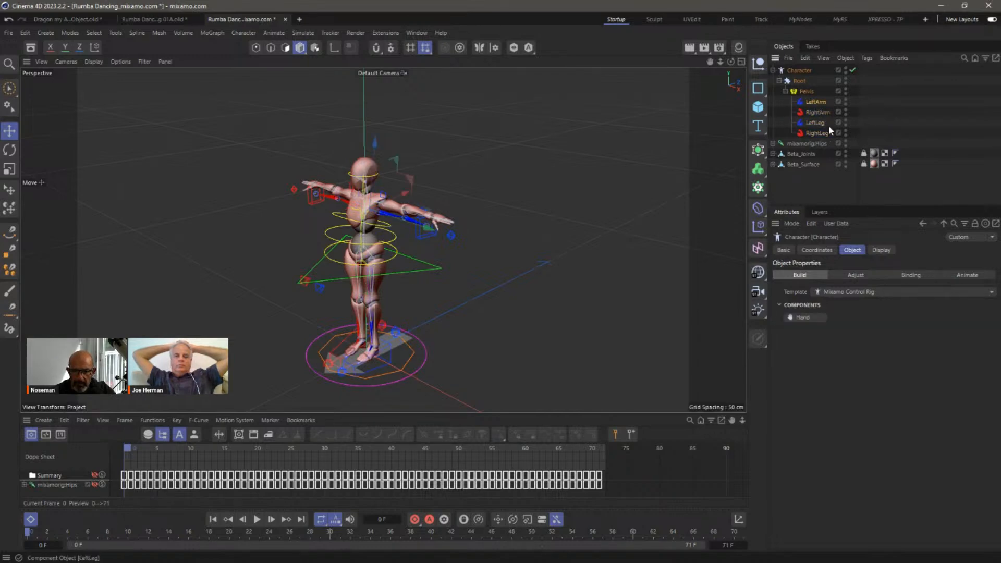
left_click(825, 115, "ctrl")
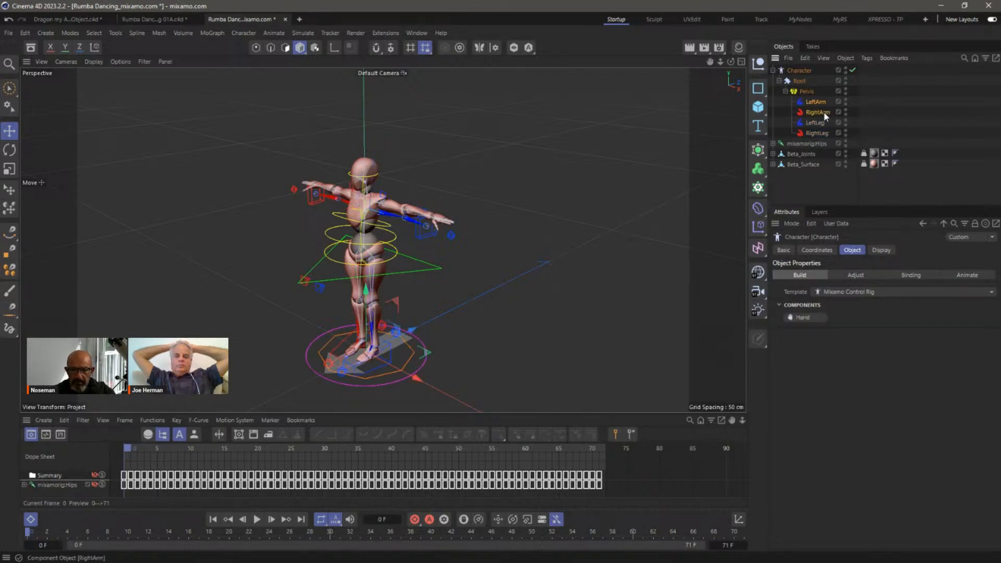
left_click(801, 317)
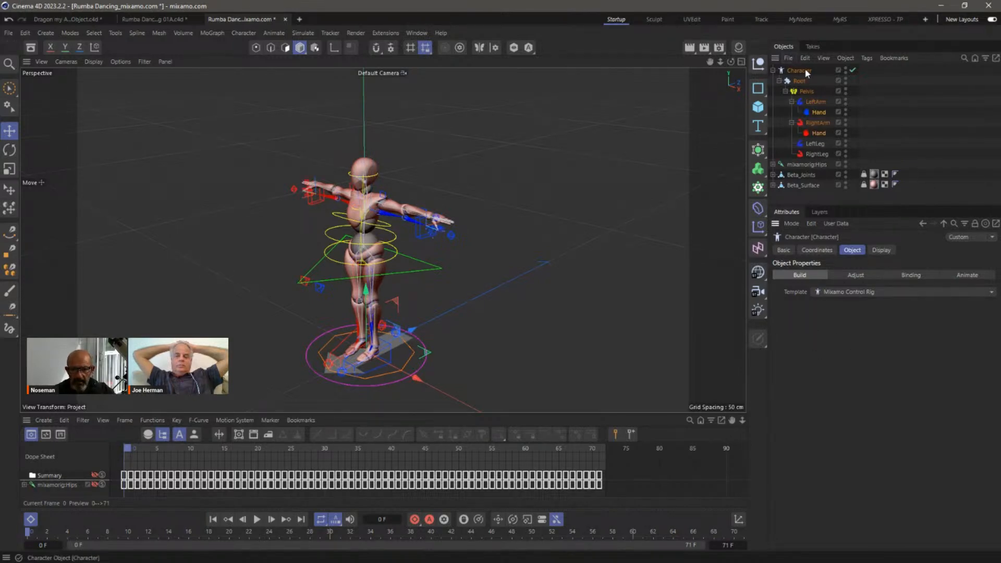
Step: Switch the Character to Adjust mode and move the left knee component slightly forward with symmetry on
left_click(858, 275)
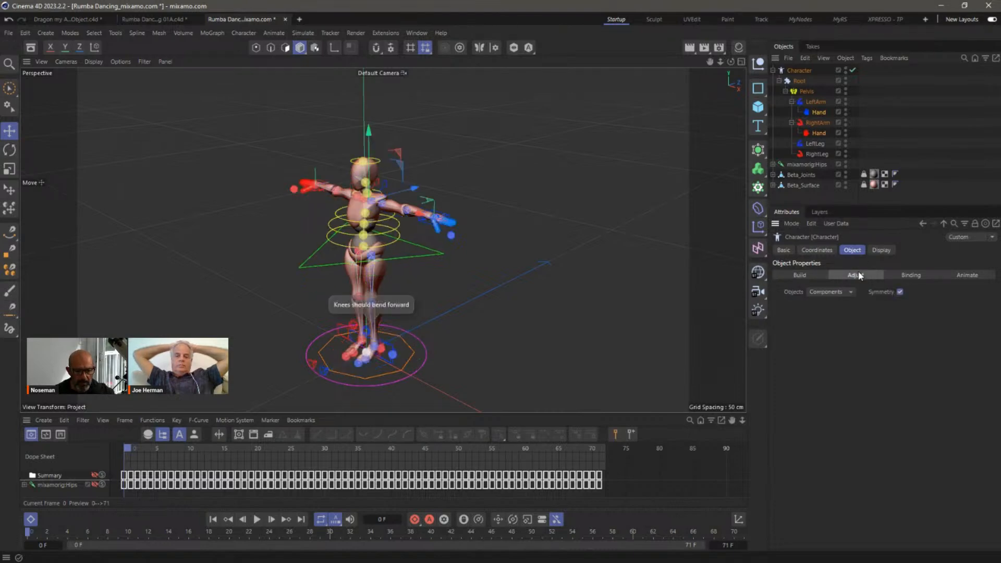
scroll(443, 293, "up", 5)
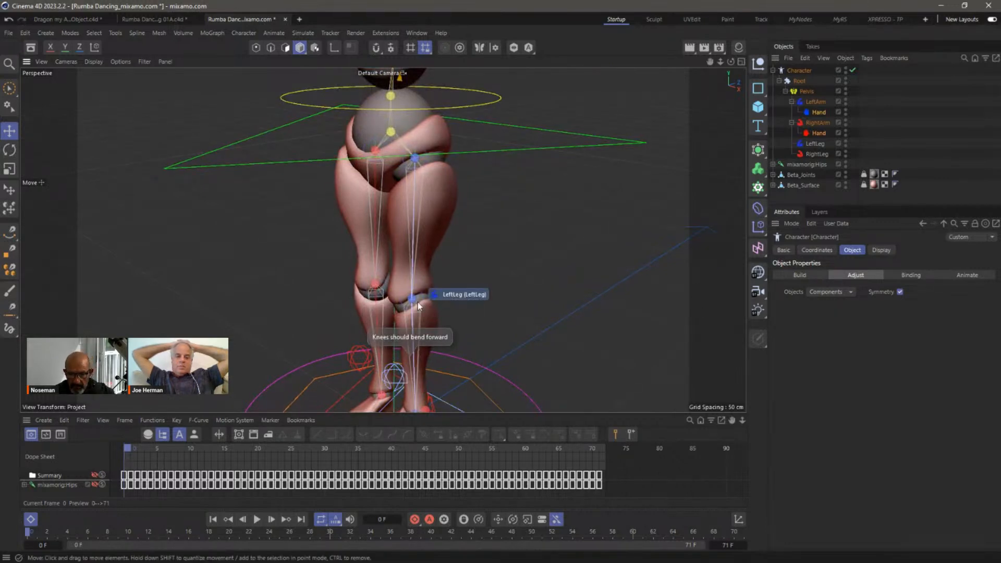
left_click(412, 299)
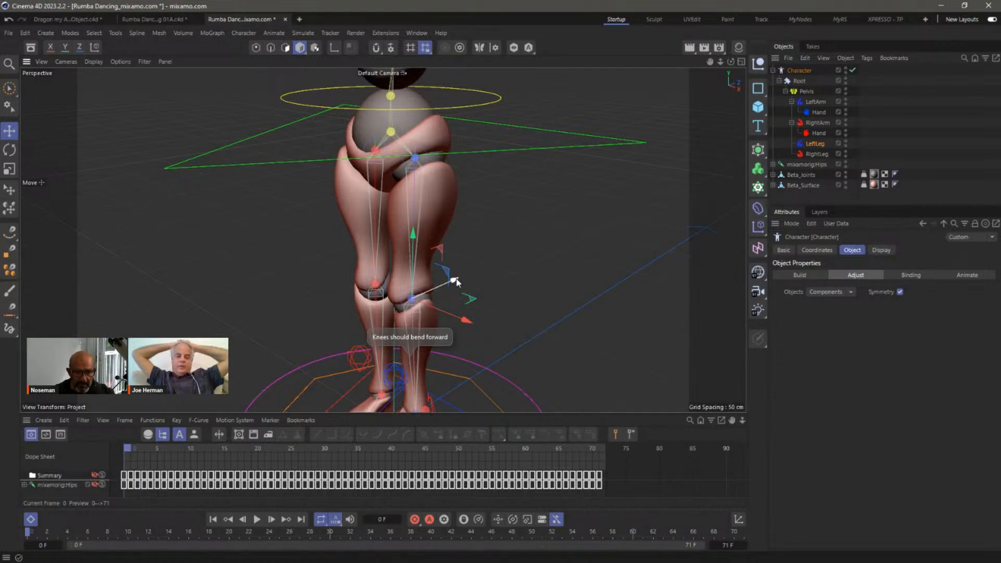
left_click_drag(456, 282, 451, 282)
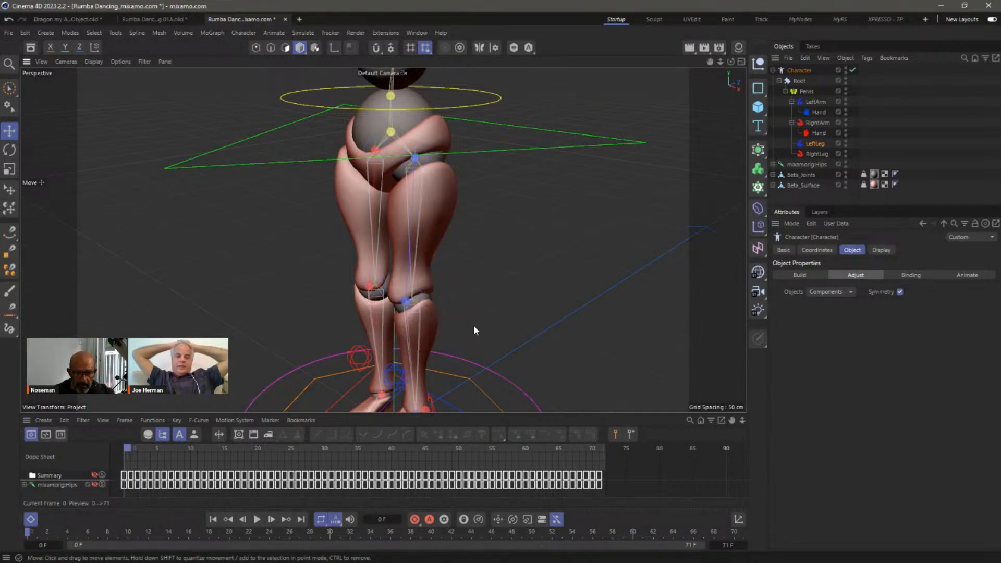
Step: Switch the Character to Animate mode and run Retarget All on Master_con+ using the mixamorig: namespace
left_click(968, 276)
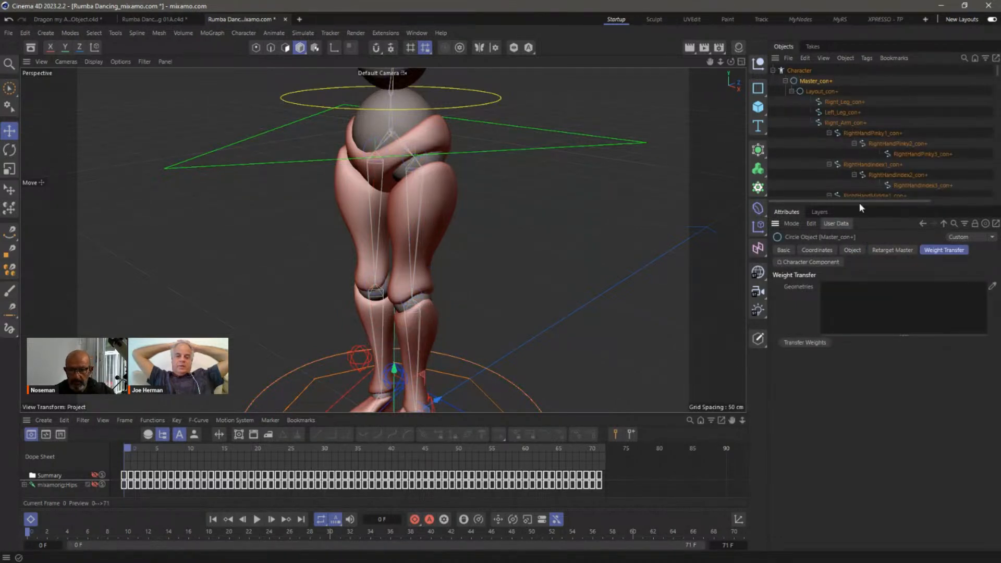
left_click(785, 80)
left_click(784, 91)
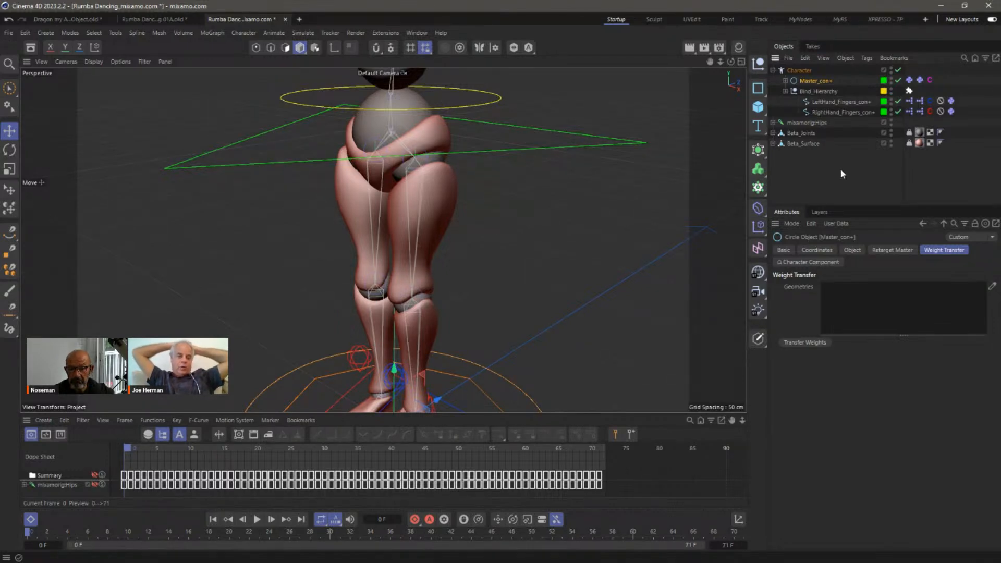
left_click(892, 250)
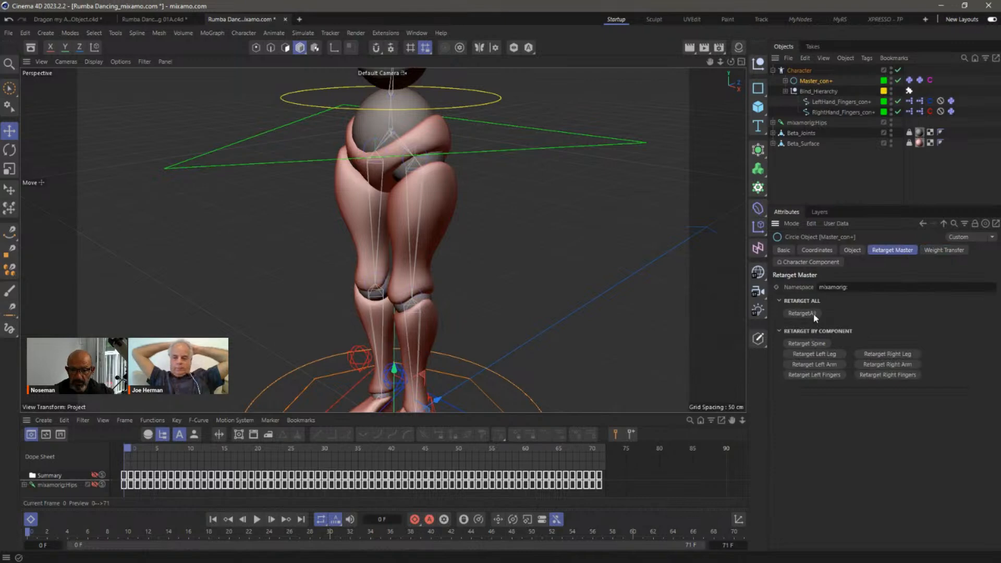
left_click(802, 313)
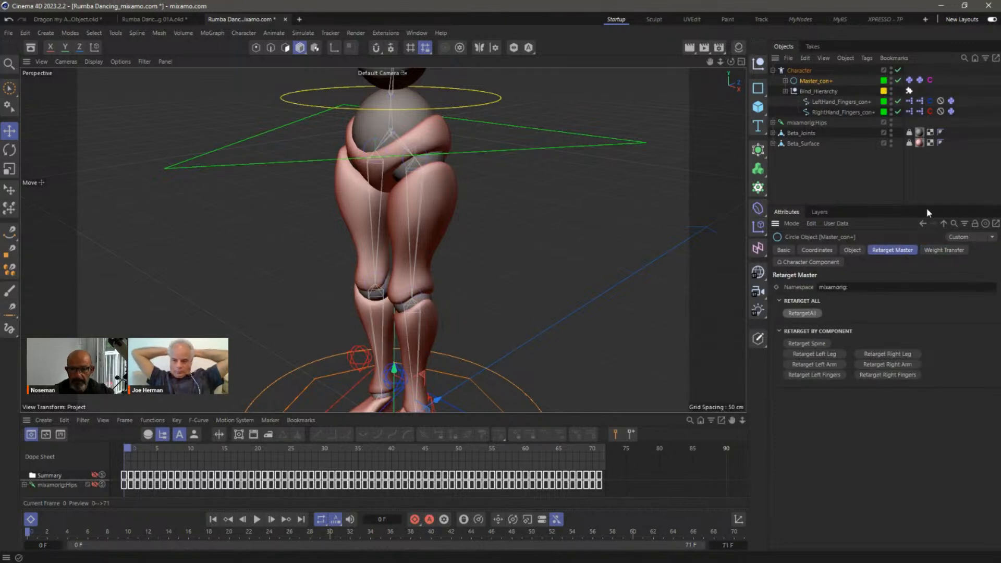
Step: Transfer the weights of Beta_Joints and Beta_Surface to the control rig and re-enable the mixamorig:Hips animation
left_click(943, 250)
left_click_drag(803, 143, 848, 292)
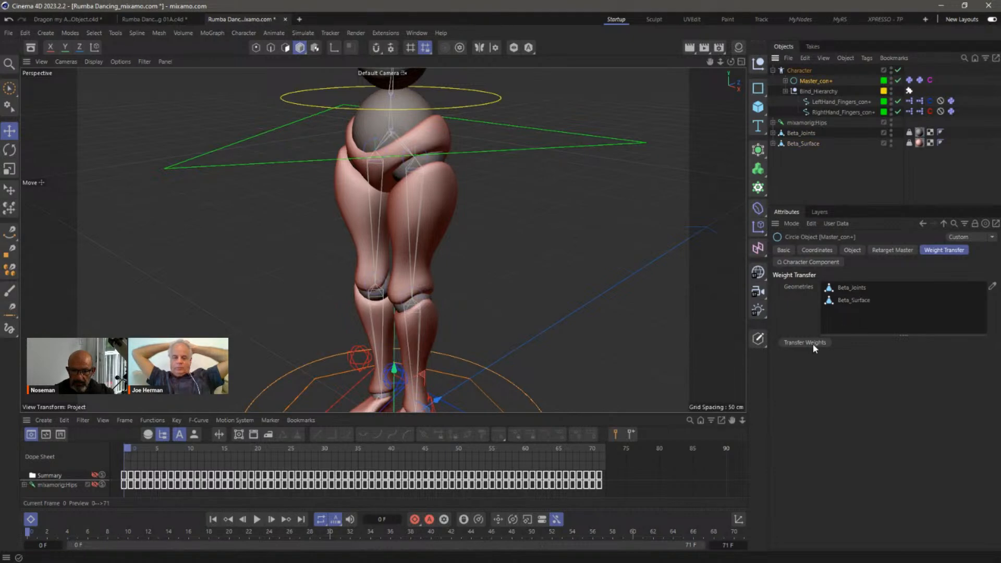
left_click(95, 475)
left_click_drag(404, 260, 443, 265, "alt")
scroll(438, 265, "down", 6)
middle_click_drag(417, 247, 421, 265, "alt")
left_click_drag(420, 265, 396, 263, "alt")
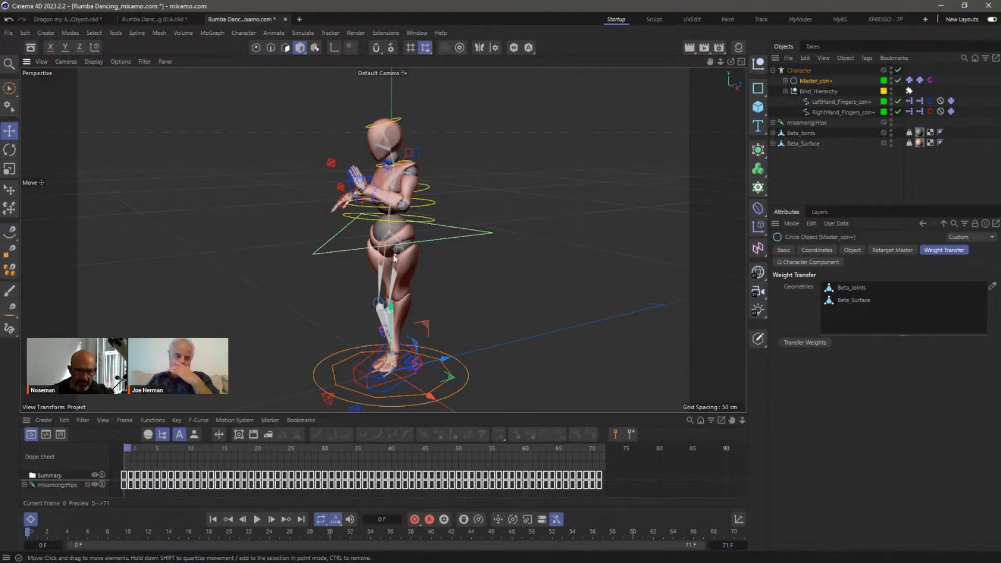
left_click(799, 70)
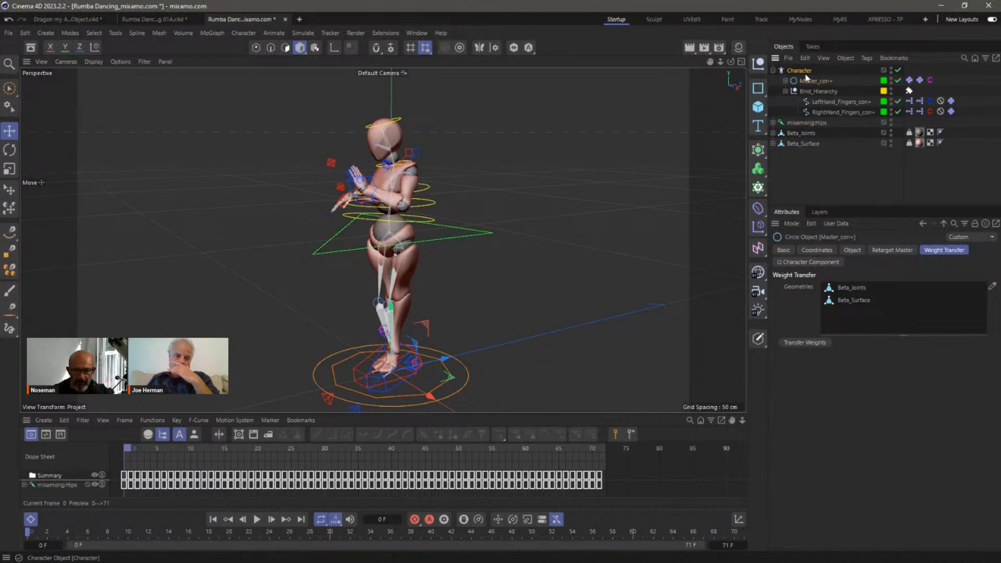
left_click(831, 186)
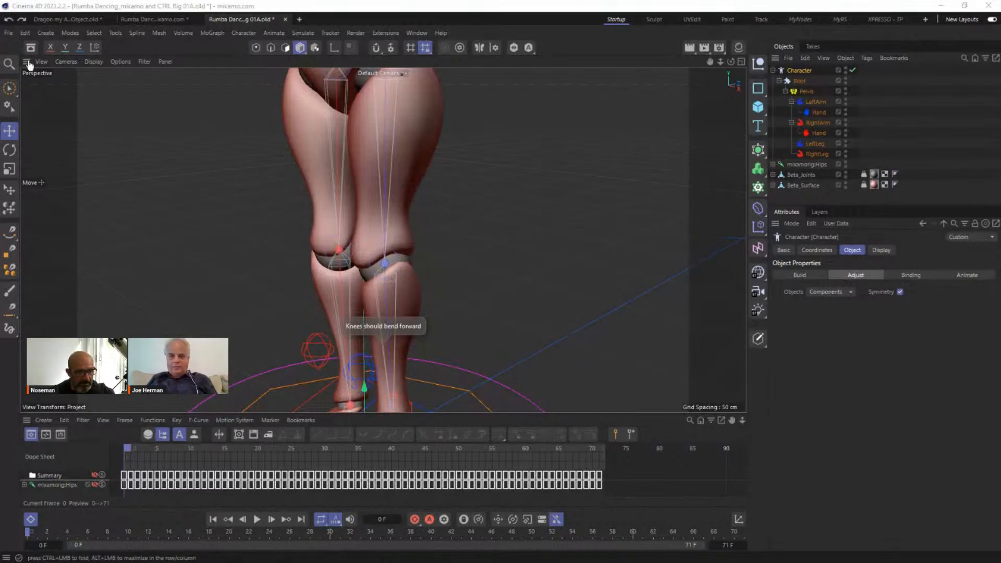
Step: Revert the Rumba Dancing rig project to its saved version, discarding the unsaved changes
left_click(10, 36)
left_click(10, 36)
left_click(41, 113)
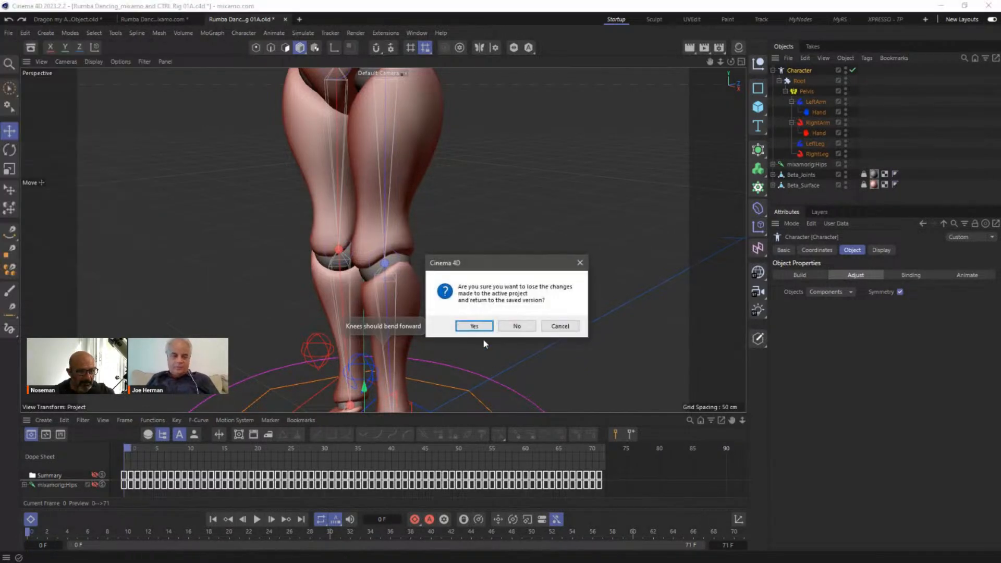
left_click(474, 327)
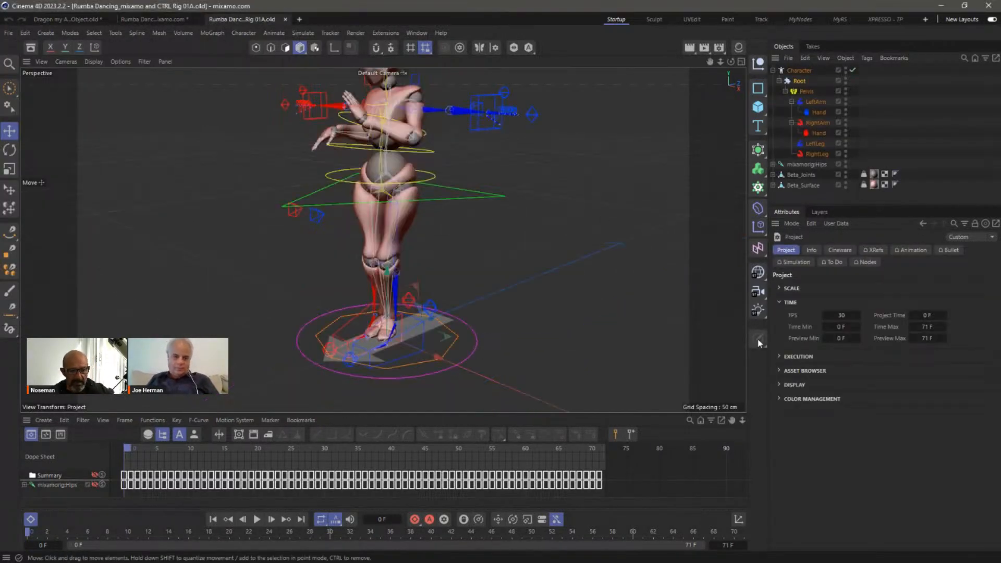
Step: Reset the bind pose on the weight tags of Beta_Joints and Beta_Surface together
left_click(864, 184)
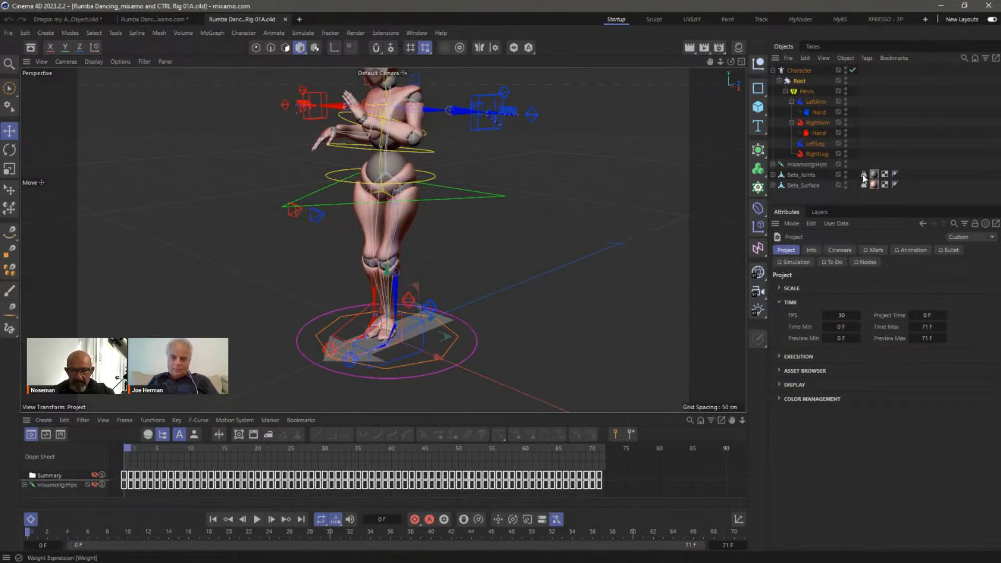
left_click(864, 174, "ctrl")
left_click(911, 274)
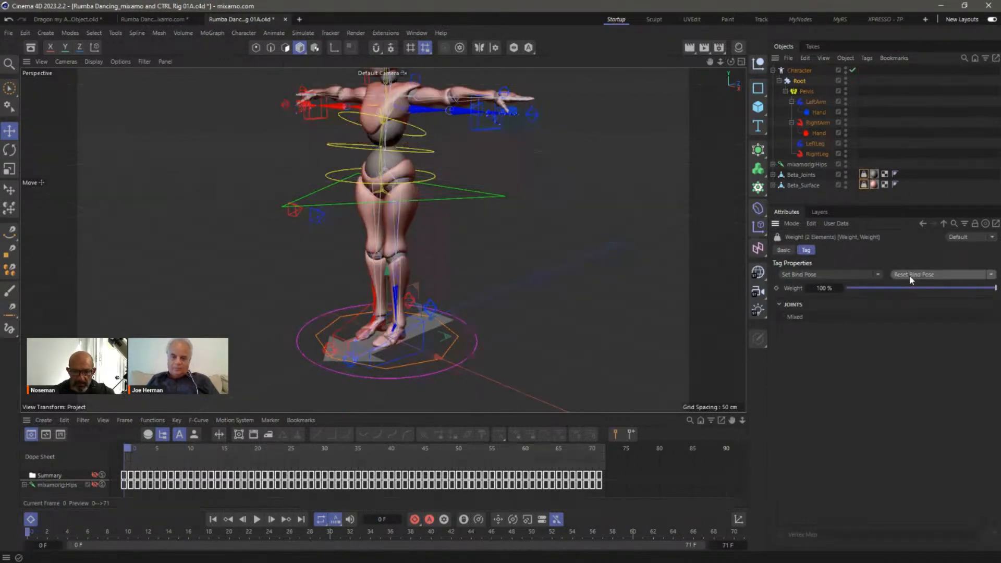
Step: Switch the Character to Adjust mode and move the left knee component far forward of the leg with symmetry on
left_click(804, 70)
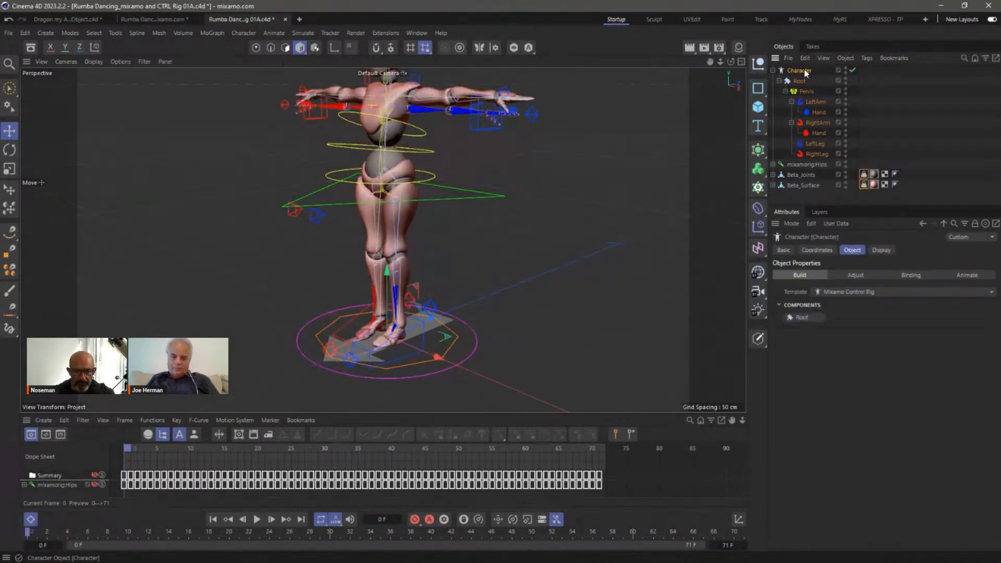
left_click(862, 275)
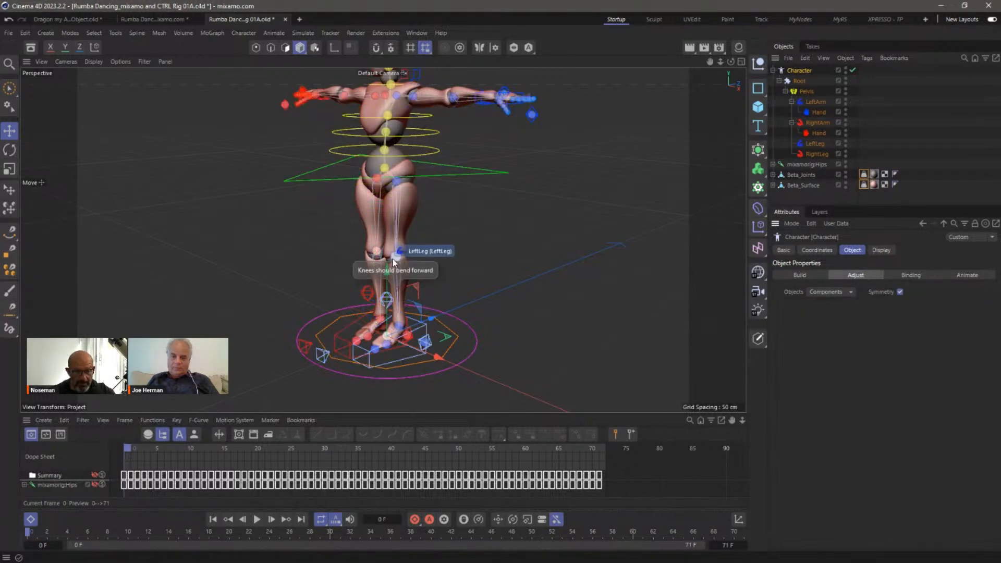
mouse_move(394, 260)
left_mouse_down()
mouse_move(442, 246)
mouse_move(429, 250)
mouse_move(440, 254)
mouse_move(441, 245)
mouse_move(422, 261)
mouse_move(401, 256)
mouse_move(444, 254)
mouse_move(425, 258)
mouse_move(432, 261)
mouse_move(423, 228)
mouse_move(471, 245)
mouse_move(377, 231)
mouse_move(482, 240)
mouse_move(386, 227)
left_mouse_up()
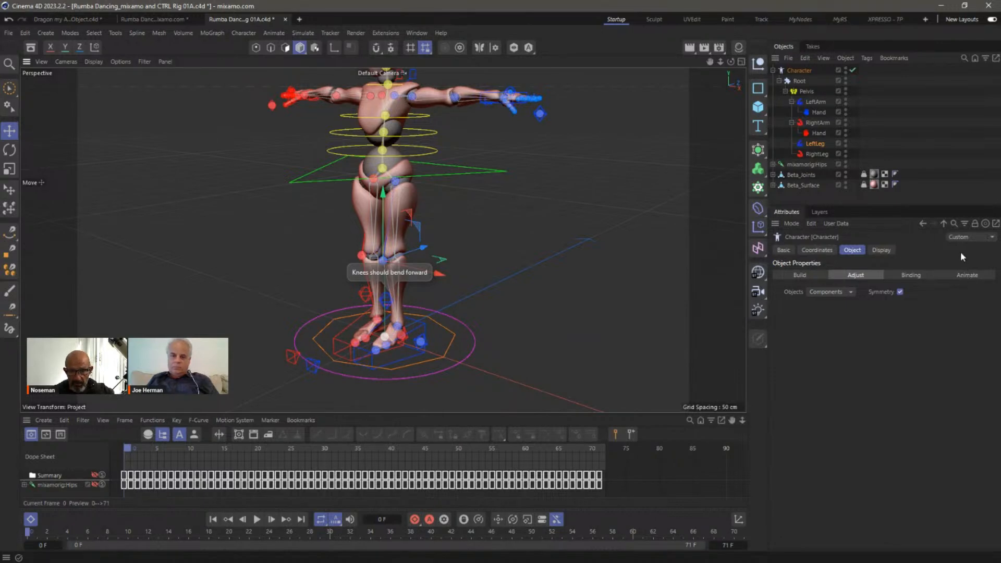
Step: Put the Character in Animate mode and run Retarget All from Master_con+ with the mixamorig: namespace
left_click(962, 277)
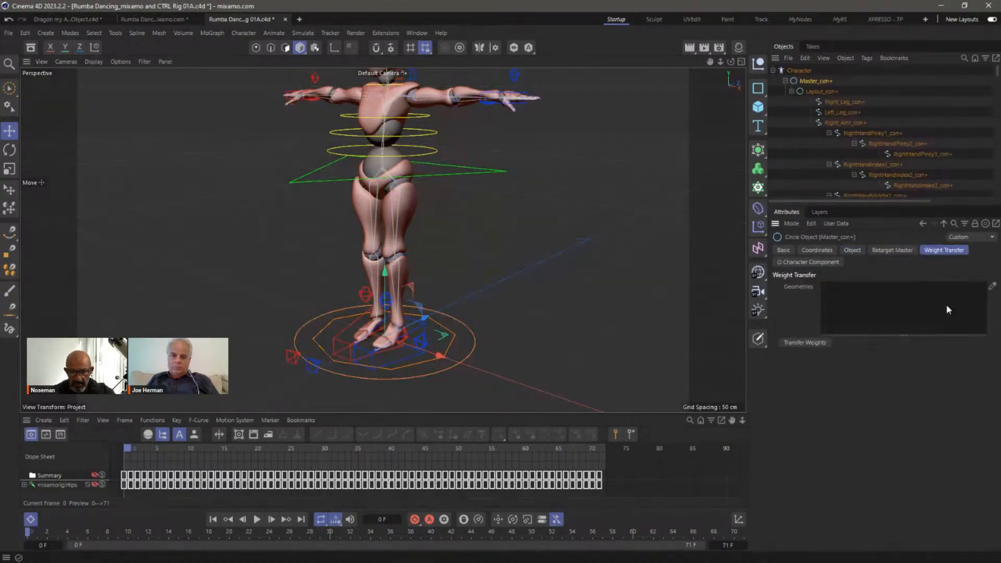
left_click(891, 251)
left_click(786, 81)
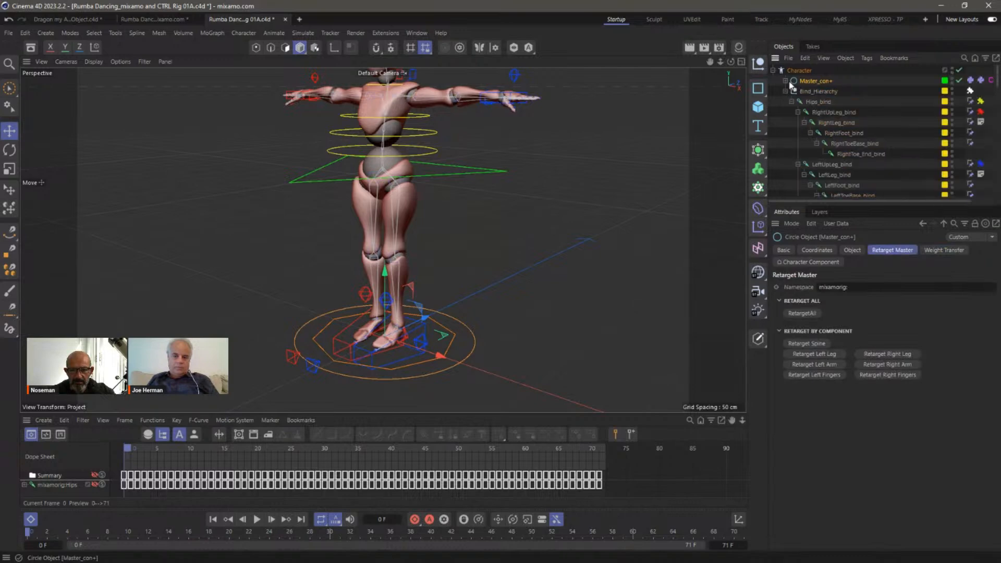
left_click(783, 91)
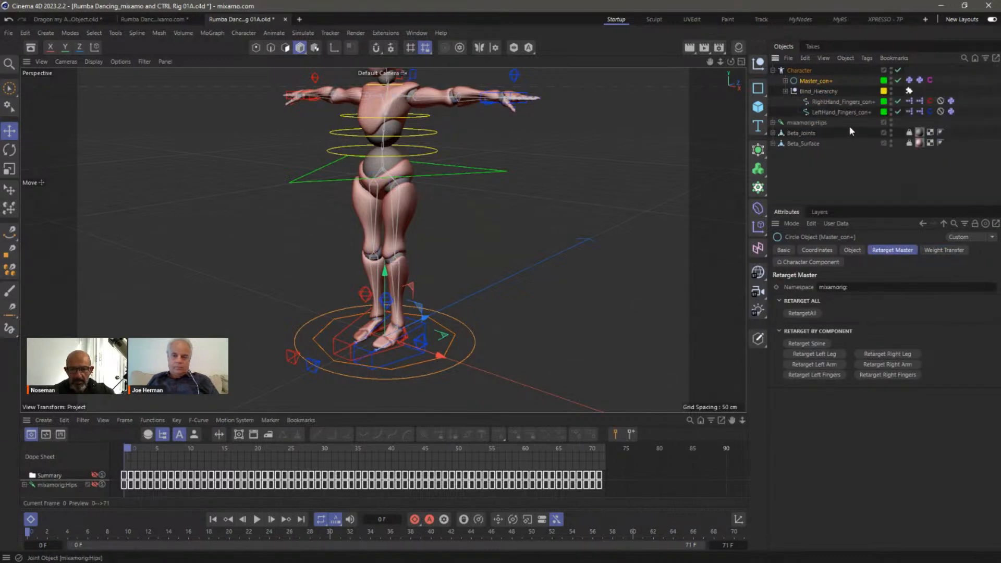
left_click(794, 315)
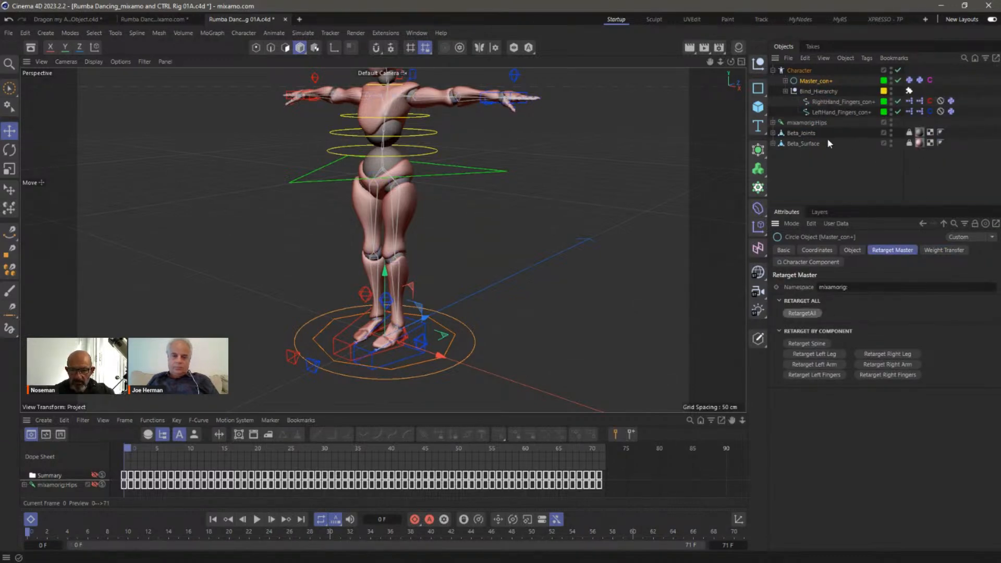
Step: Transfer the weights of Beta_Joints and Beta_Surface to the rig through Master_con+ and turn the mixamorig:Hips animation back on
left_click(944, 251)
left_click_drag(809, 134, 872, 315)
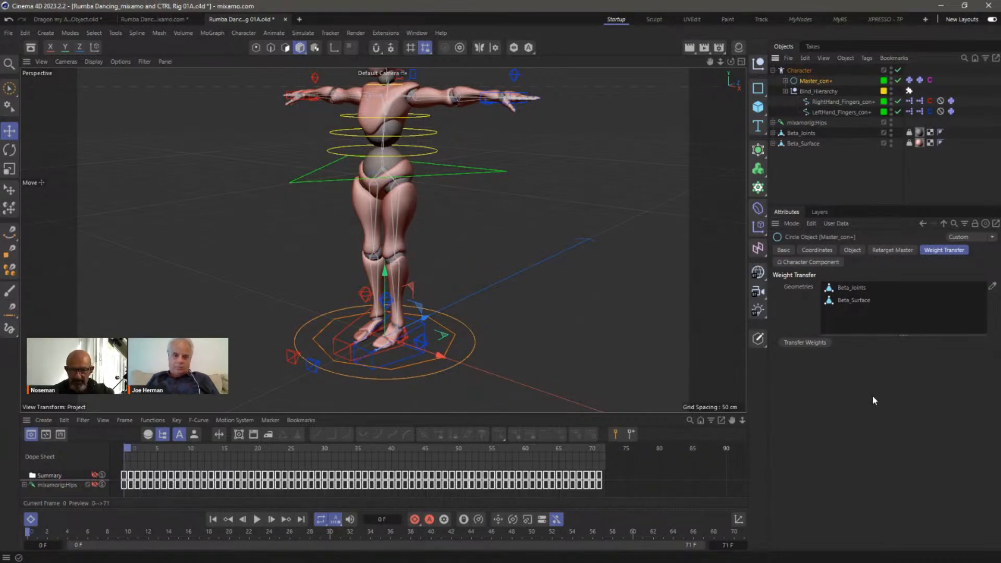
left_click(811, 343)
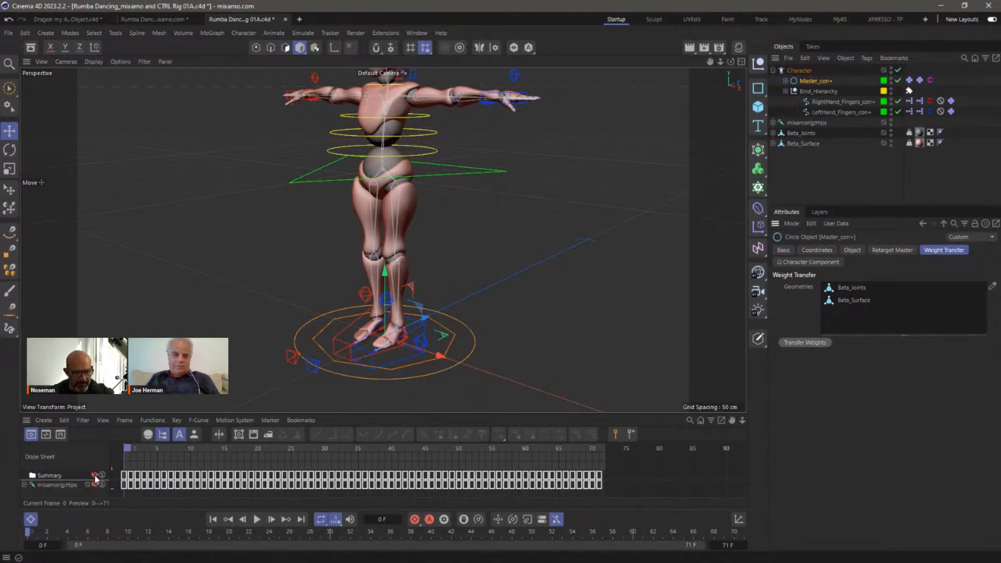
Step: Inspect the knee joints against the leg mesh from several angles while scrubbing the dance animation to frame 37
left_click_drag(322, 330, 389, 241, "alt")
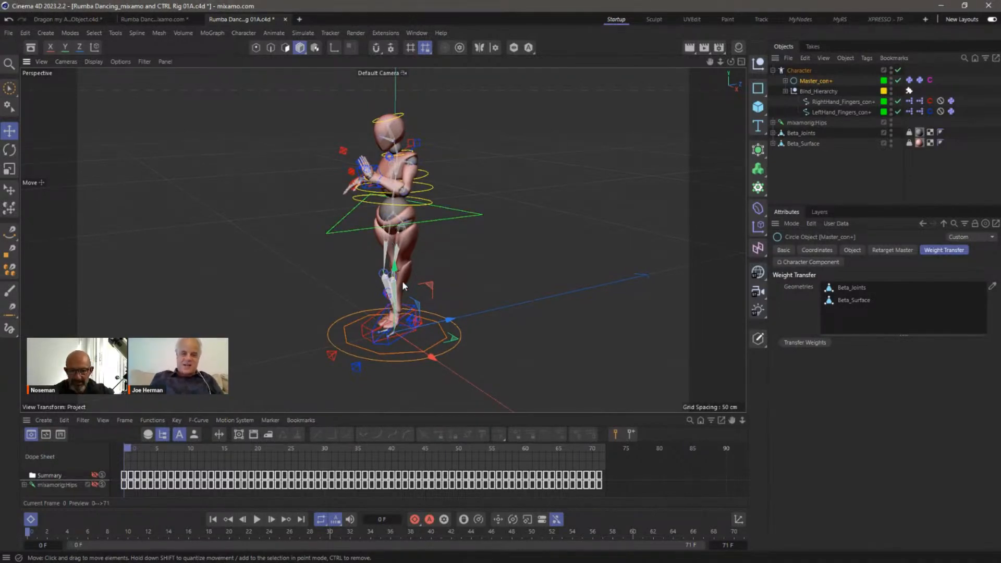
right_click_drag(396, 280, 516, 284, "alt")
left_click_drag(425, 275, 450, 279, "alt")
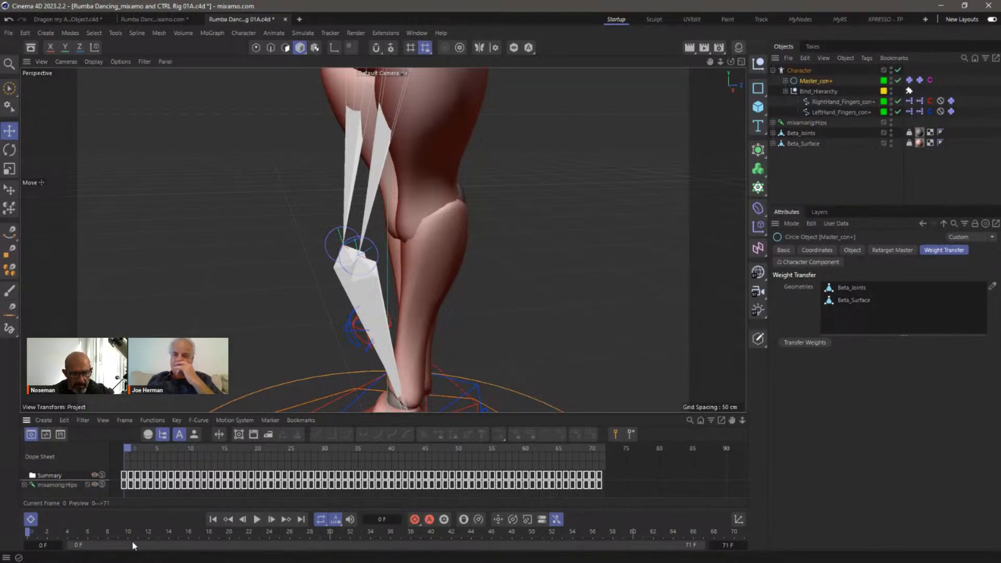
left_click_drag(128, 534, 269, 528)
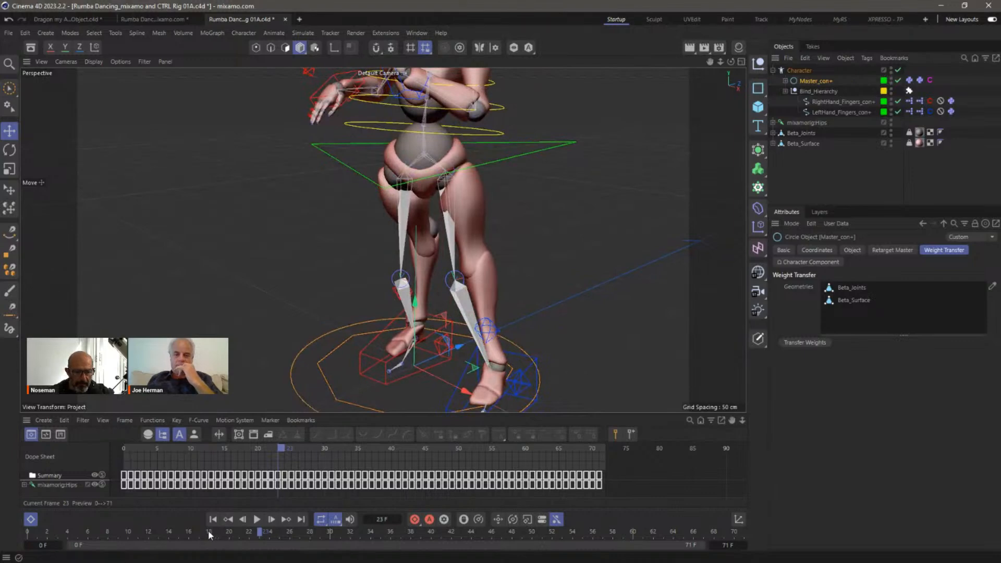
left_click_drag(208, 531, 401, 537)
scroll(442, 180, "down", 5)
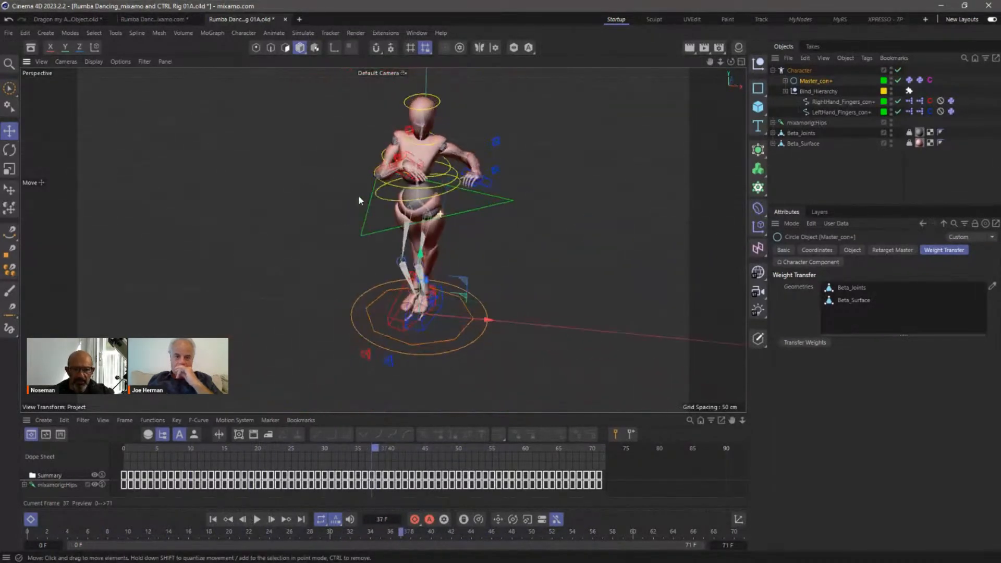
left_click_drag(359, 195, 416, 212, "alt")
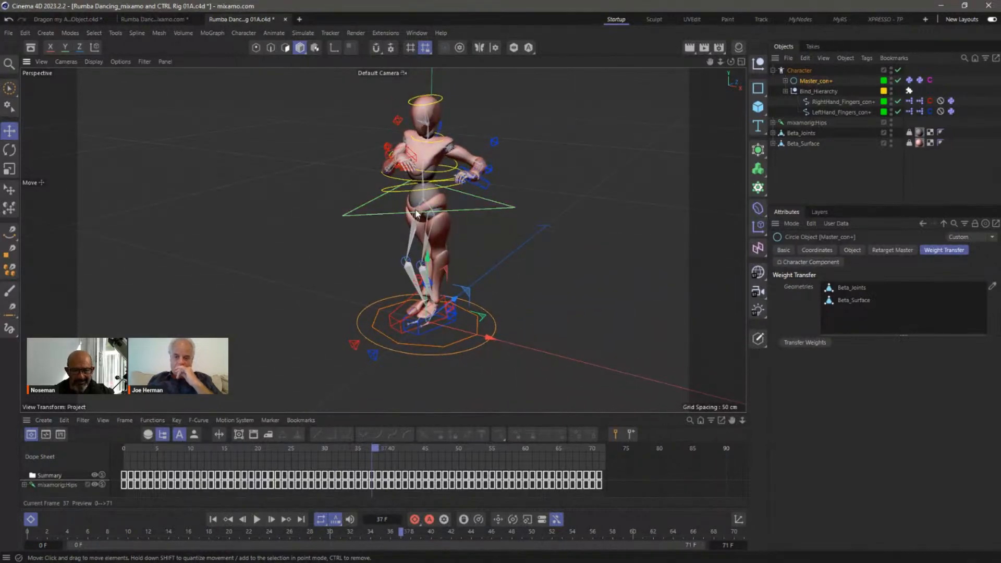